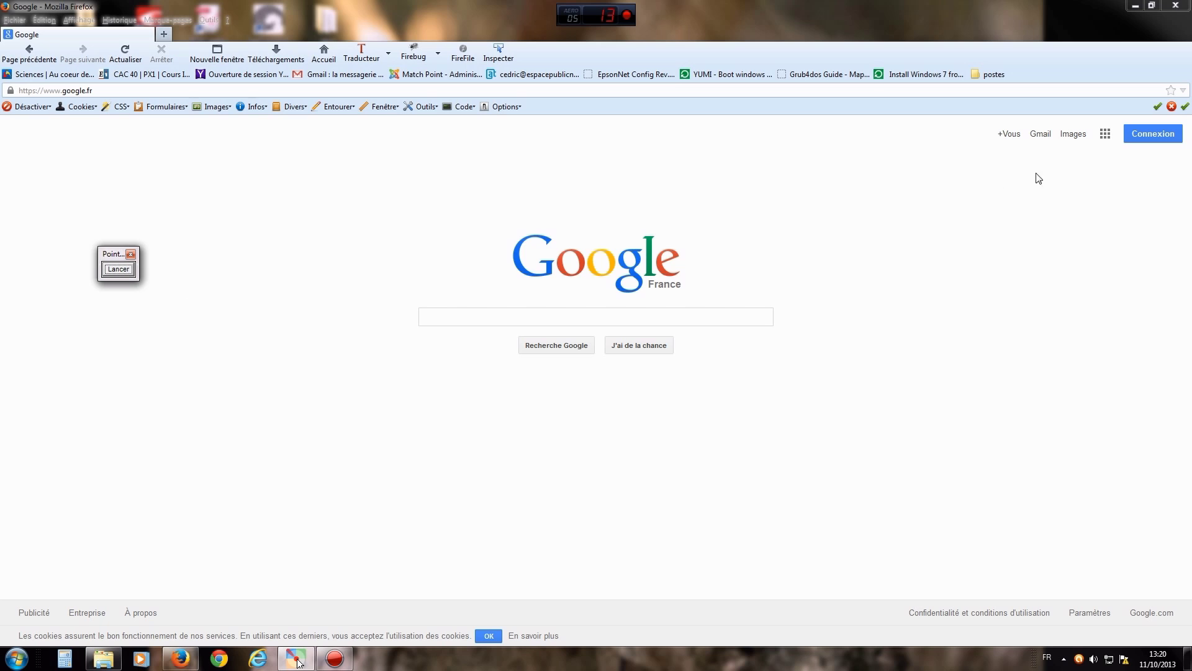
- Open Blogger from the expanded Google apps list on the Google France homepage
click(1106, 135)
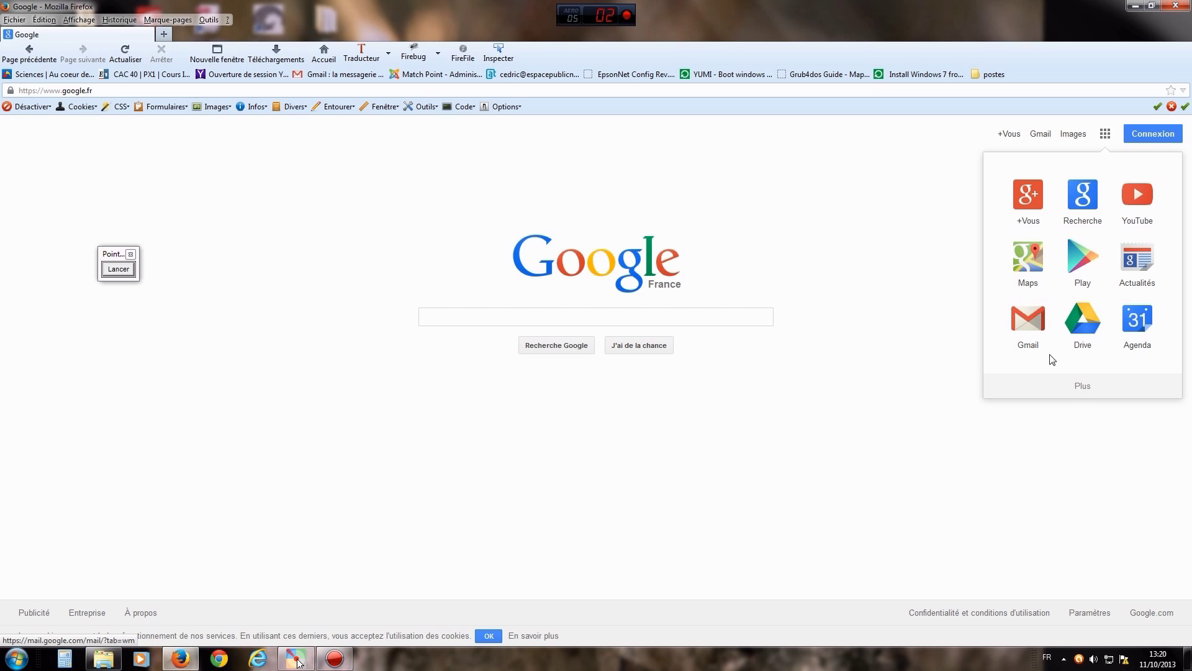
click(1083, 388)
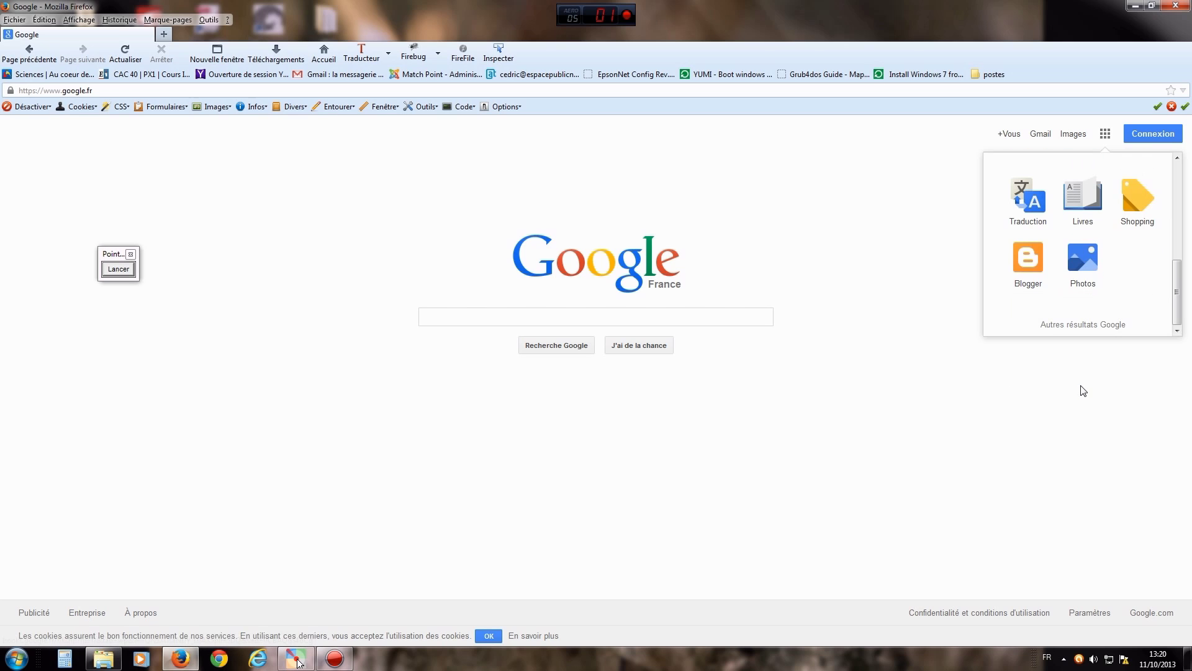
click(1029, 261)
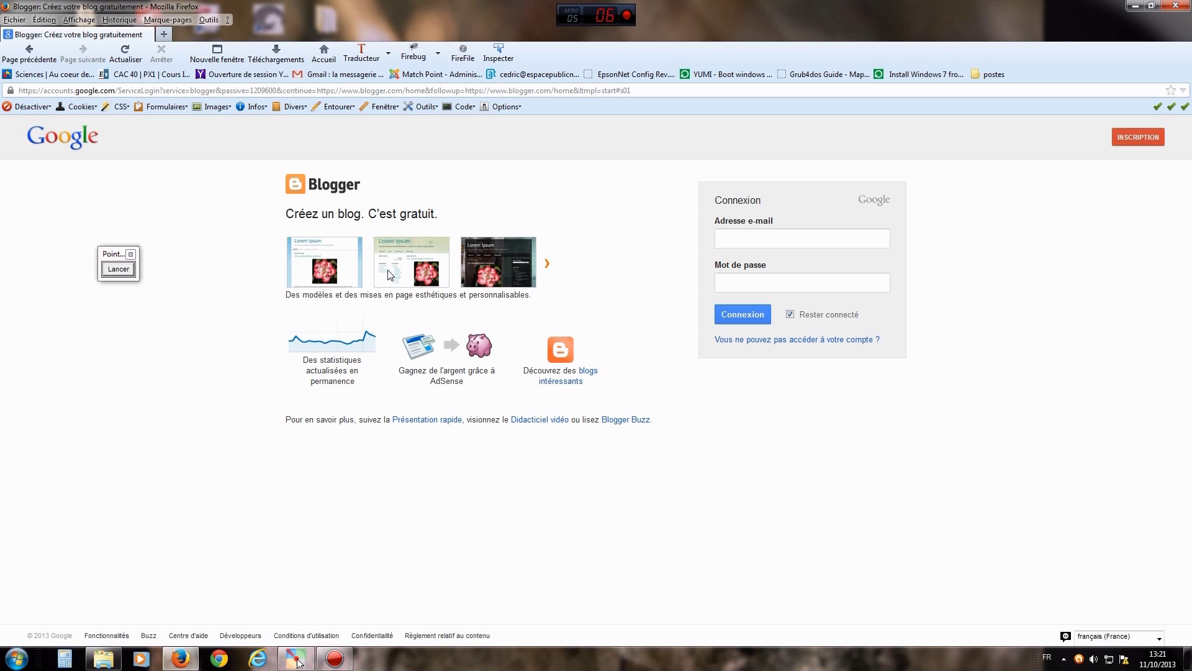
drag(112, 258, 201, 259)
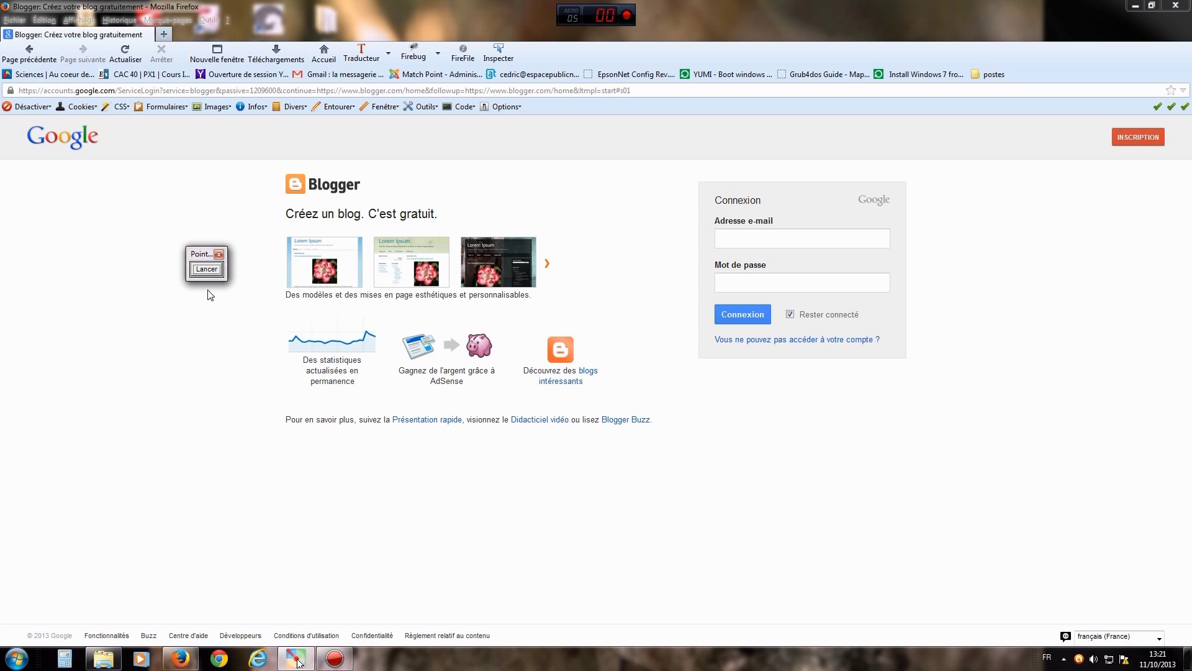
click(206, 271)
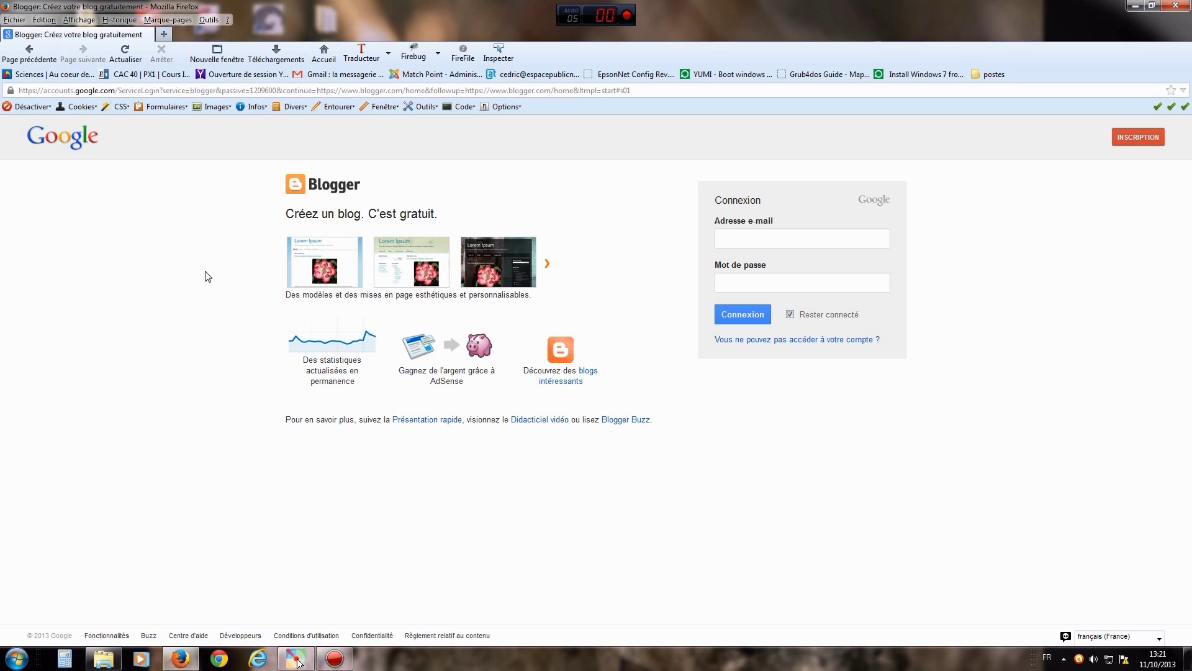
mouse_move(1068, 304)
mouse_down()
mouse_move(1093, 217)
mouse_move(1132, 150)
mouse_up()
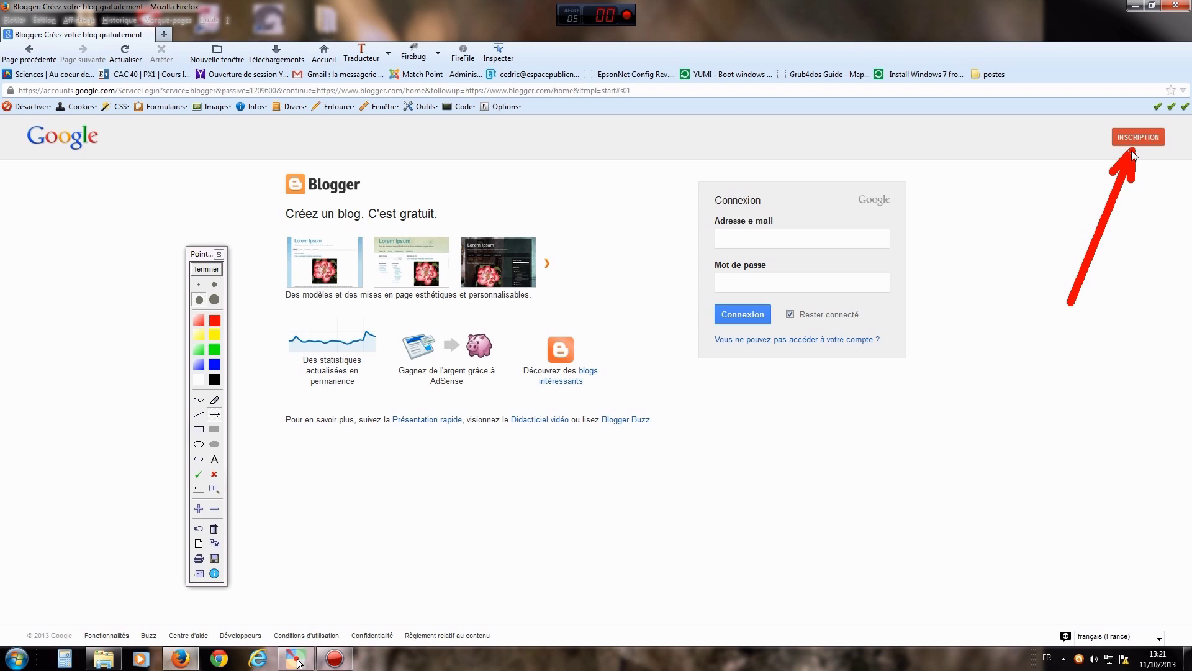
click(203, 271)
click(208, 271)
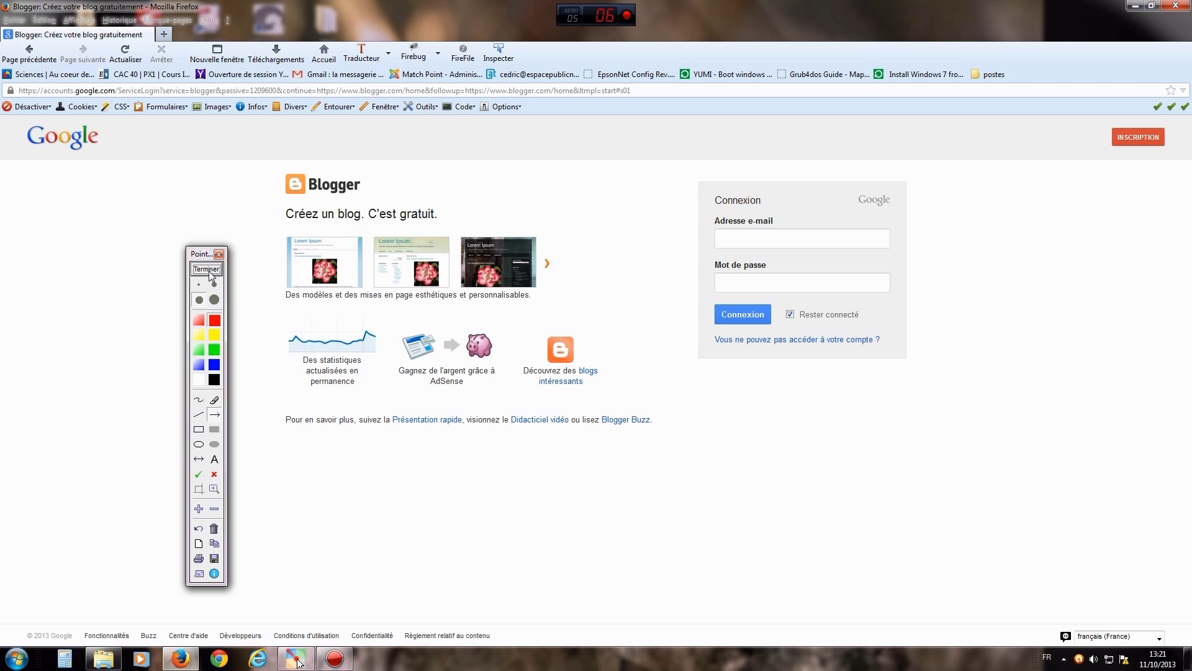
drag(601, 179, 704, 242)
drag(605, 333, 708, 289)
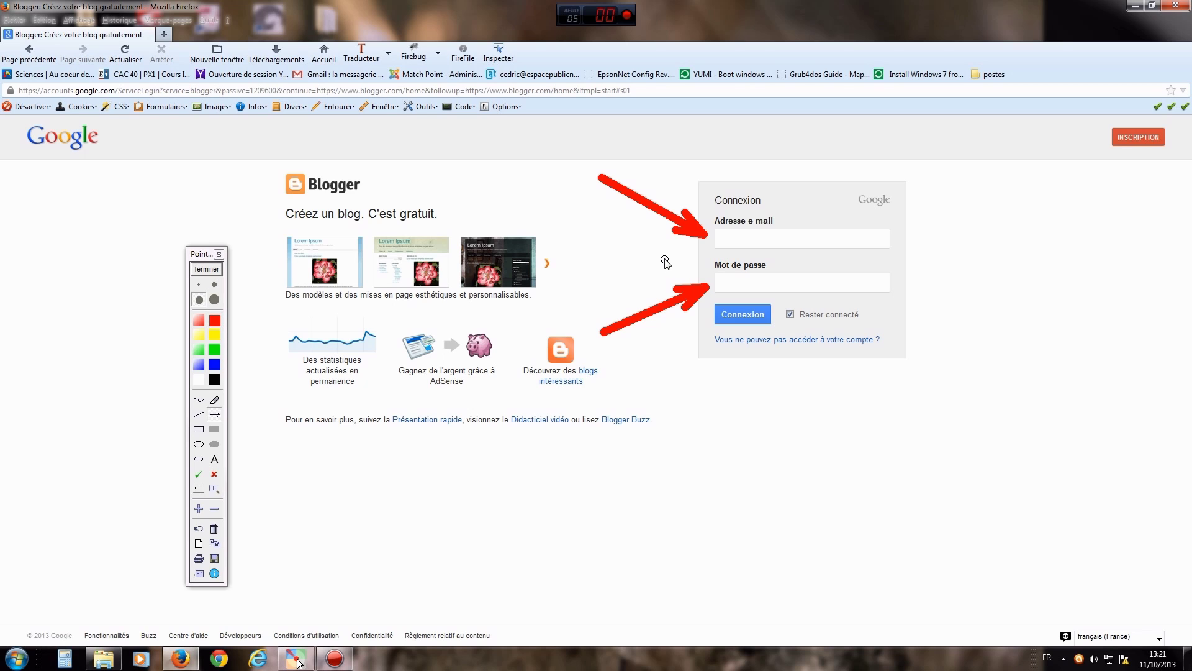
click(219, 269)
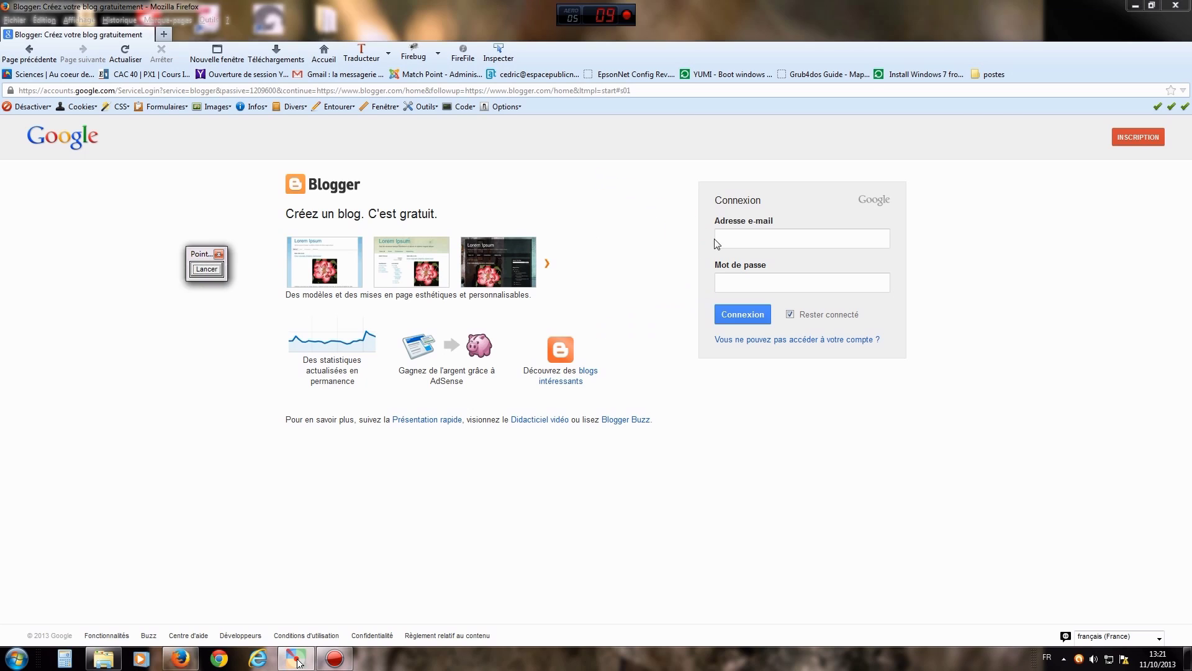
- Enter the account e-mail address and password on the Blogger sign-in form and submit with Connexion
click(734, 239)
text(ce)
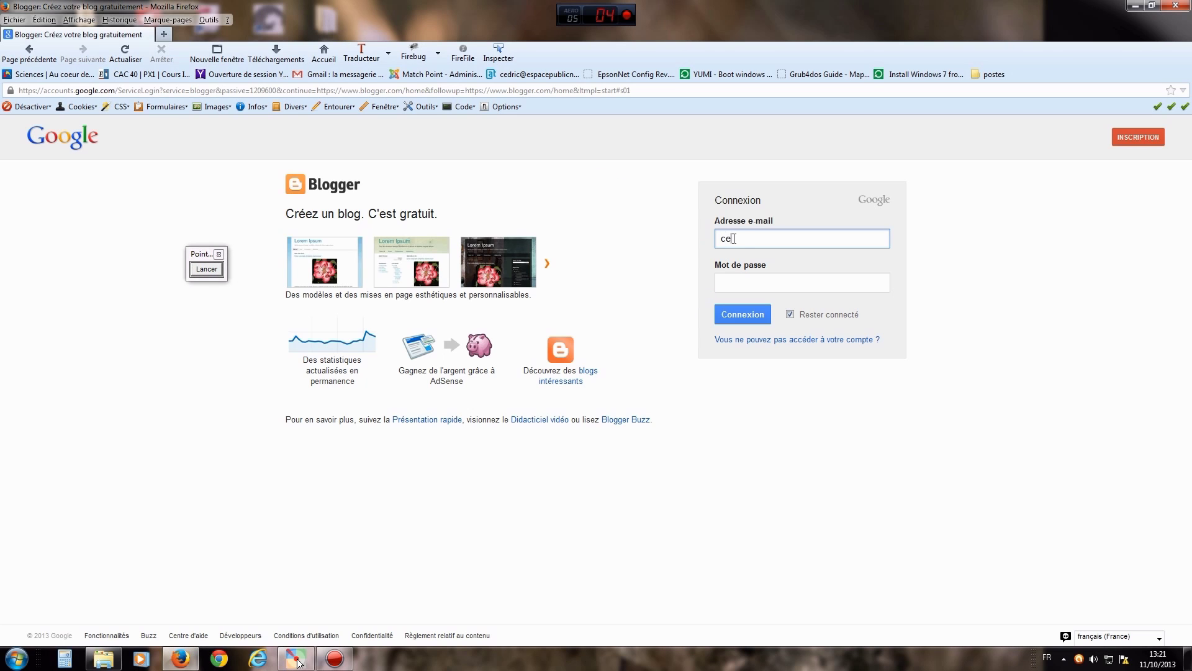
key(Tab)
text(********)
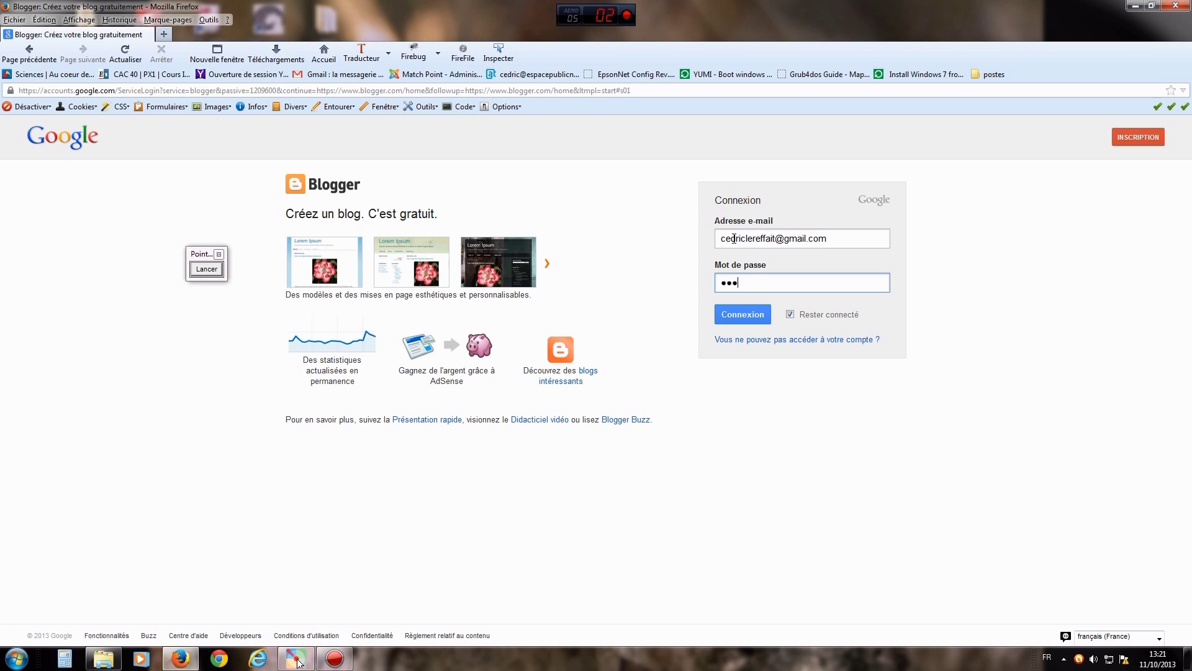
text(***)
click(750, 315)
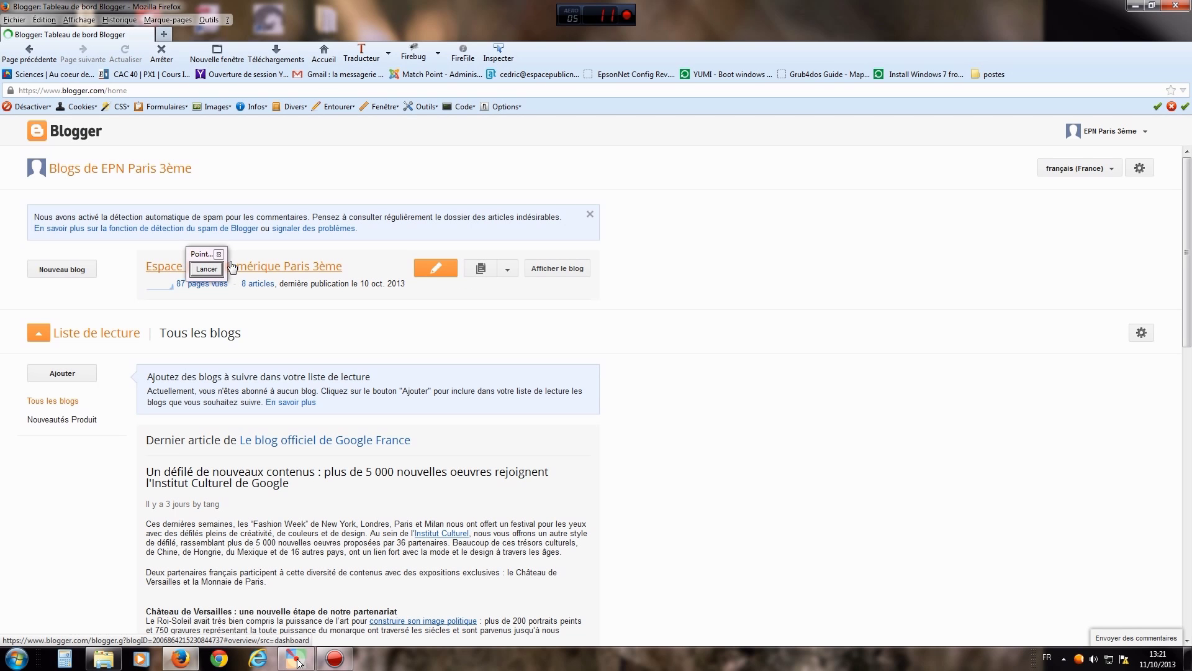
- Annotate the dashboard with a red mark and arrows at the existing blog's title and edit link
drag(193, 255, 774, 316)
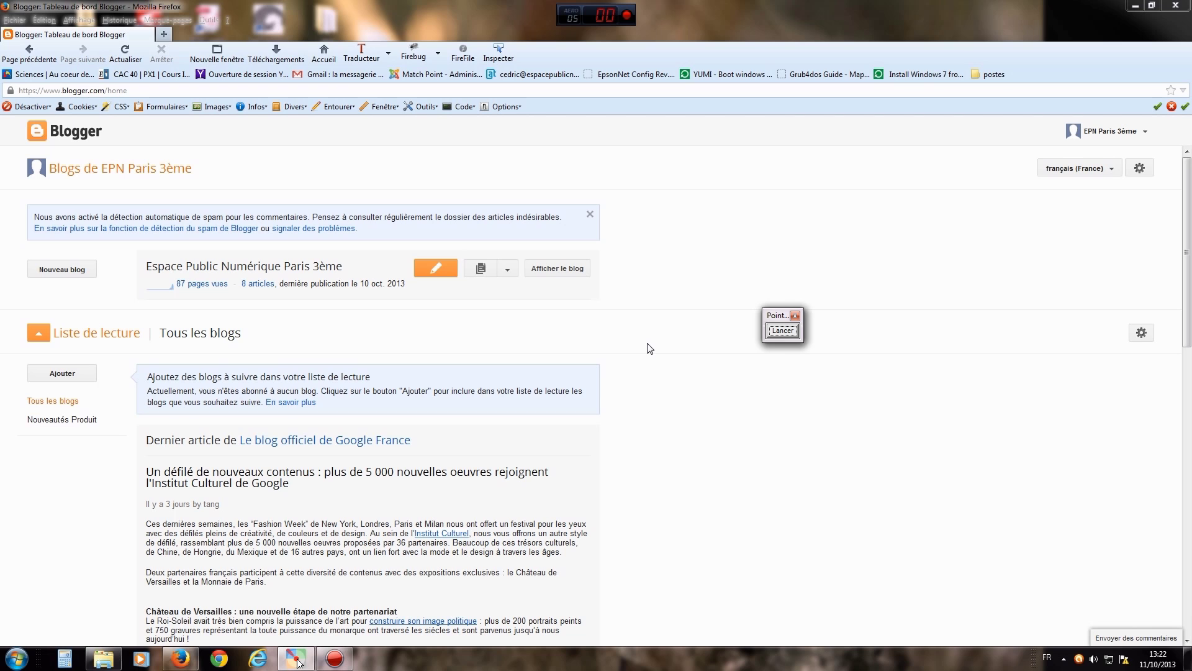
click(785, 333)
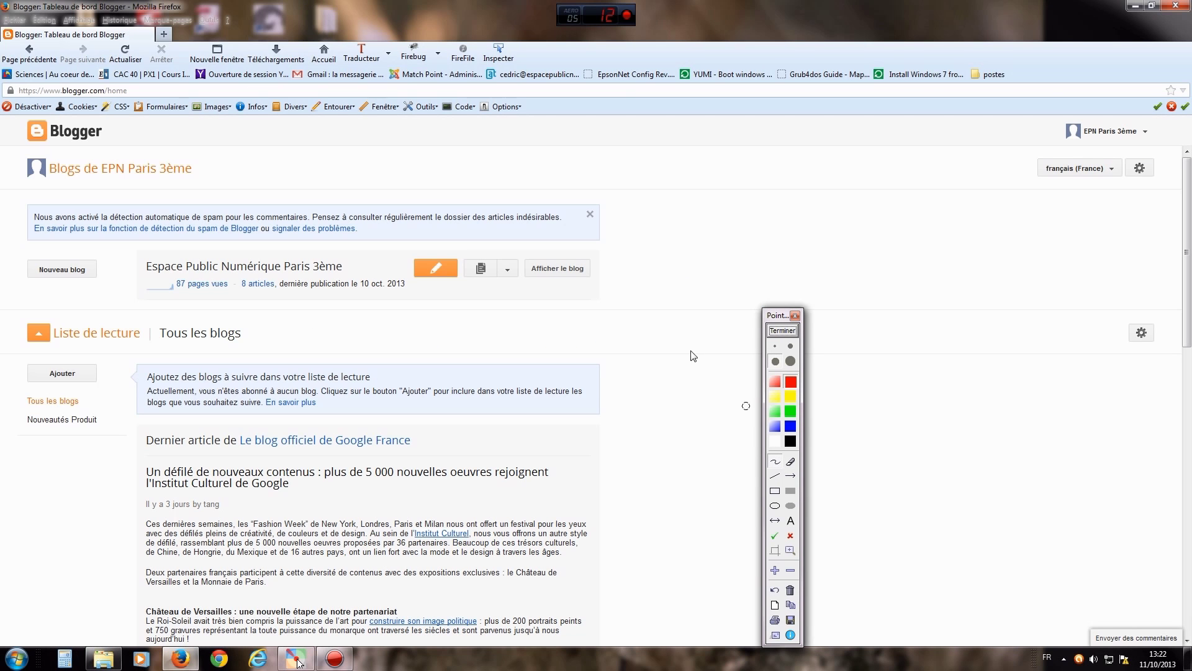
mouse_move(625, 249)
mouse_down()
mouse_move(646, 298)
mouse_move(649, 352)
mouse_up()
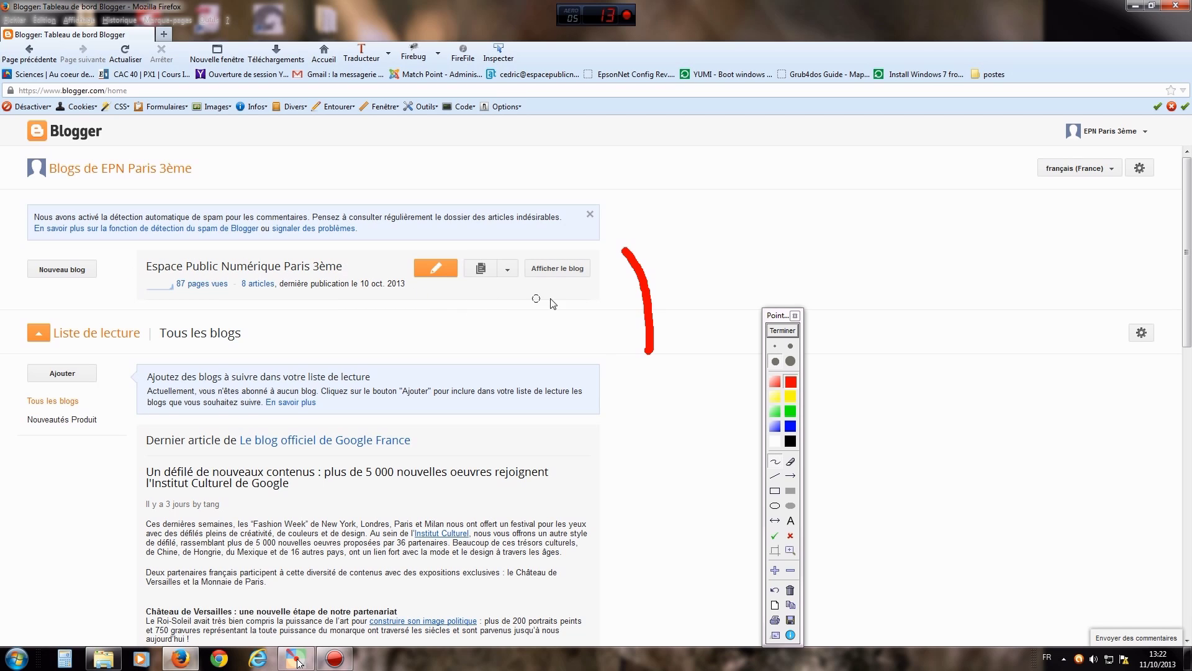
click(791, 476)
drag(429, 335, 348, 271)
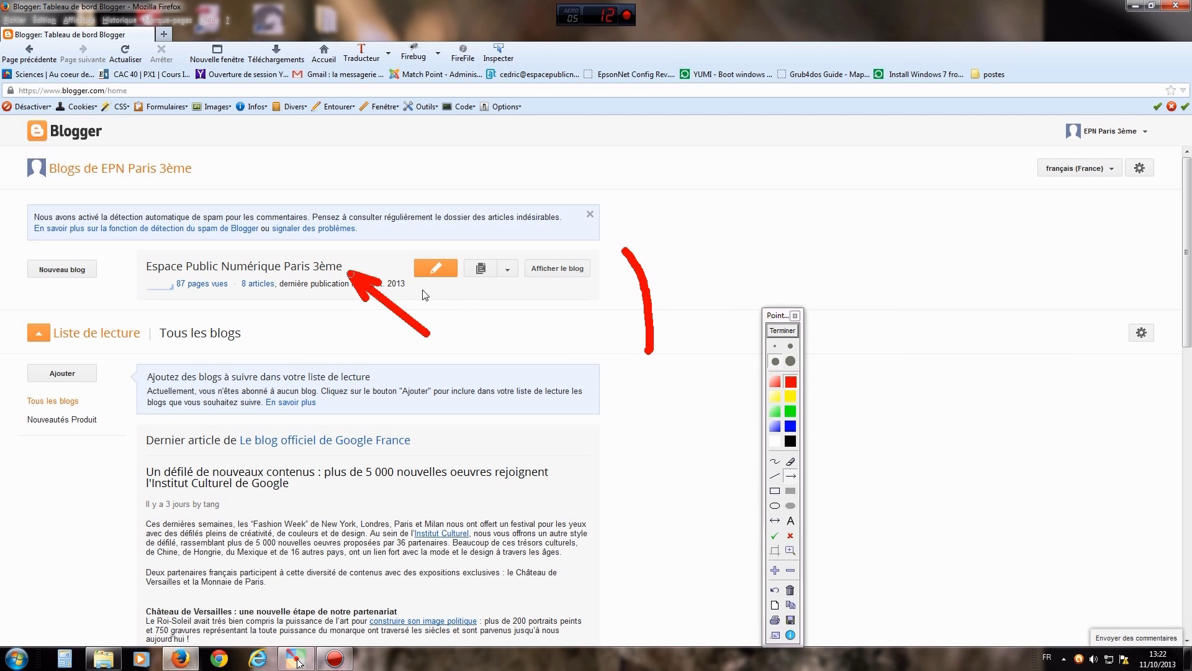
drag(477, 335, 444, 277)
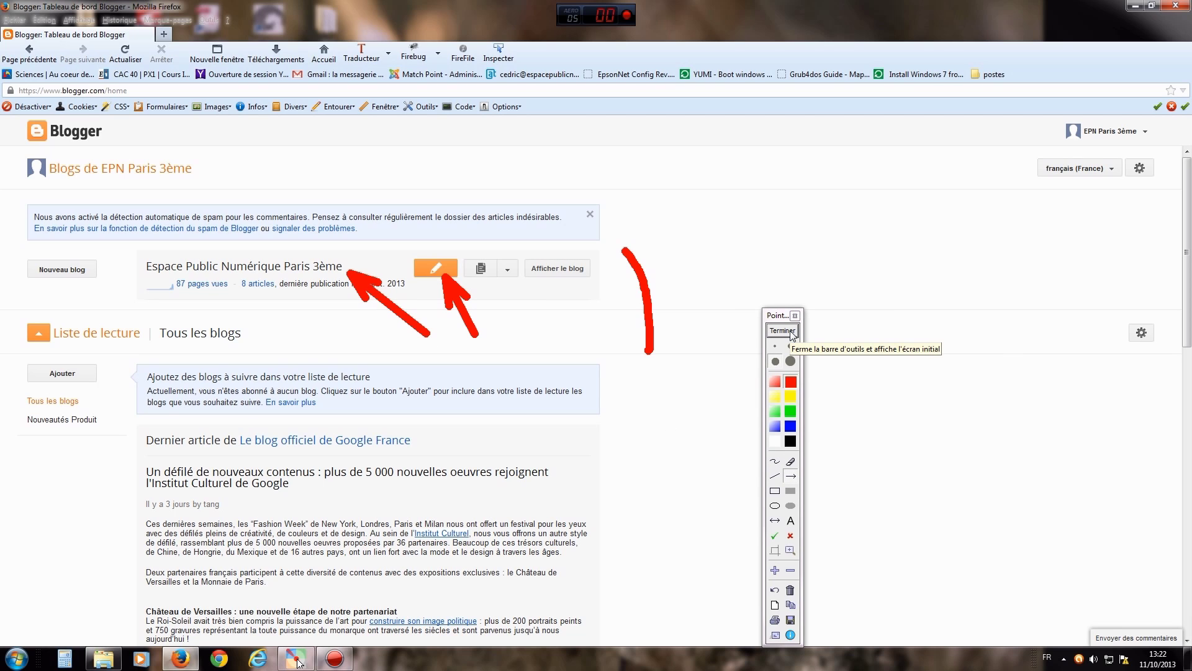
click(791, 335)
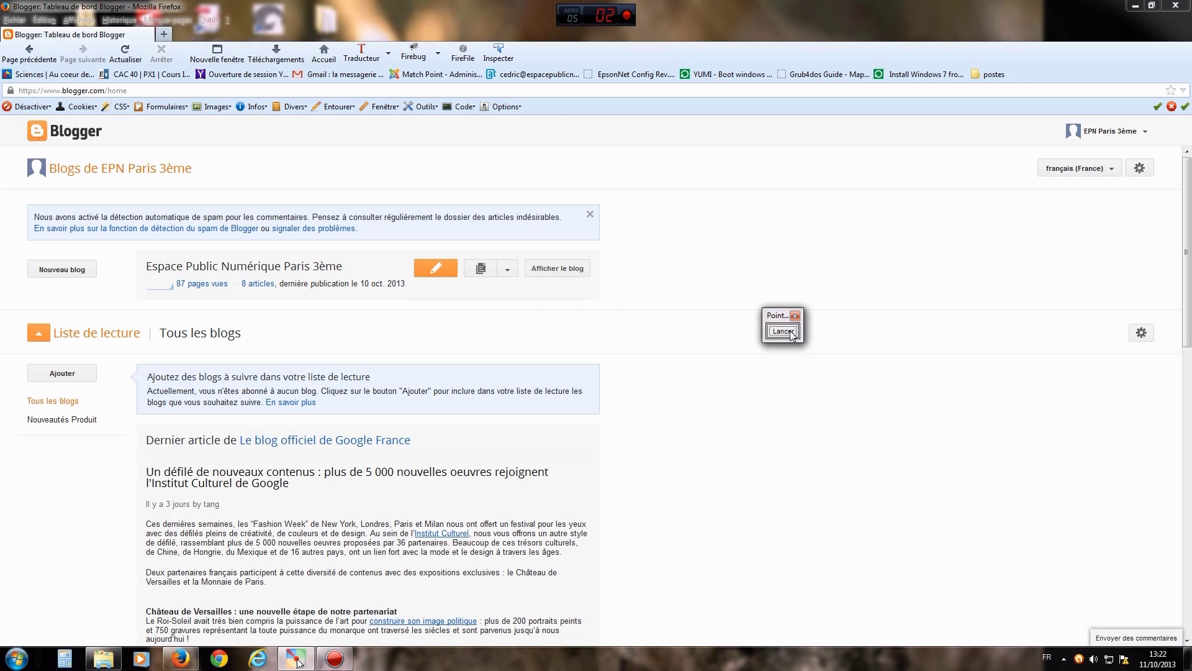
- Point out the Nouveau blog button with an arrow, then start creating a new blog
click(792, 335)
drag(265, 323, 95, 275)
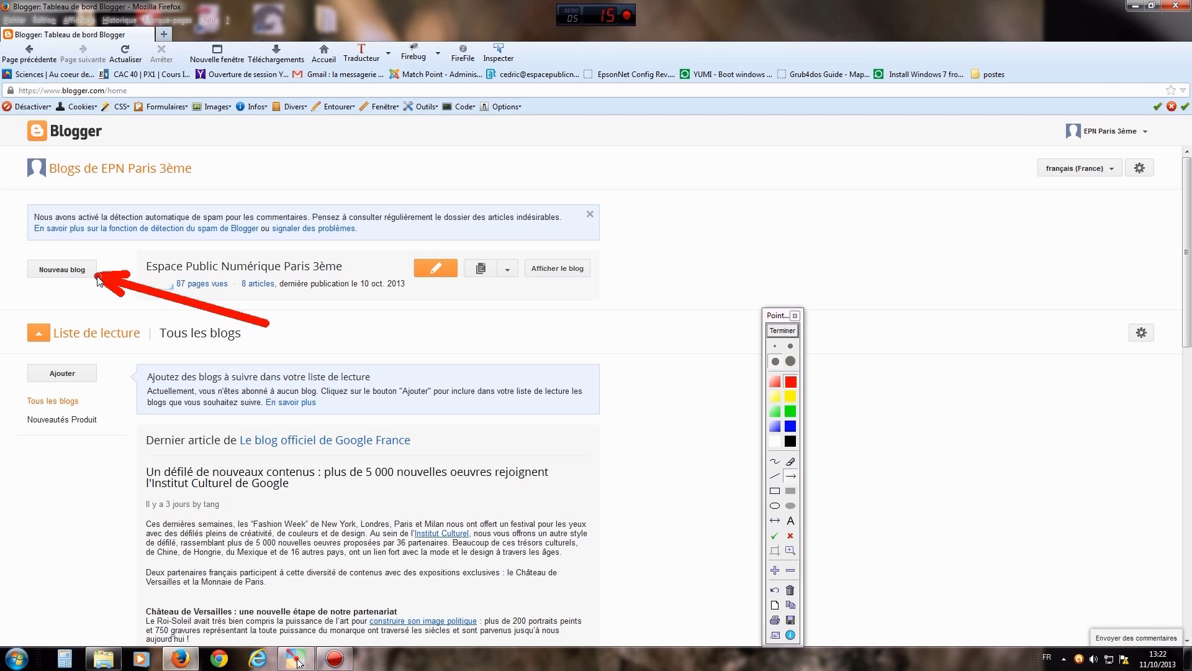
click(788, 336)
mouse_move(1189, 659)
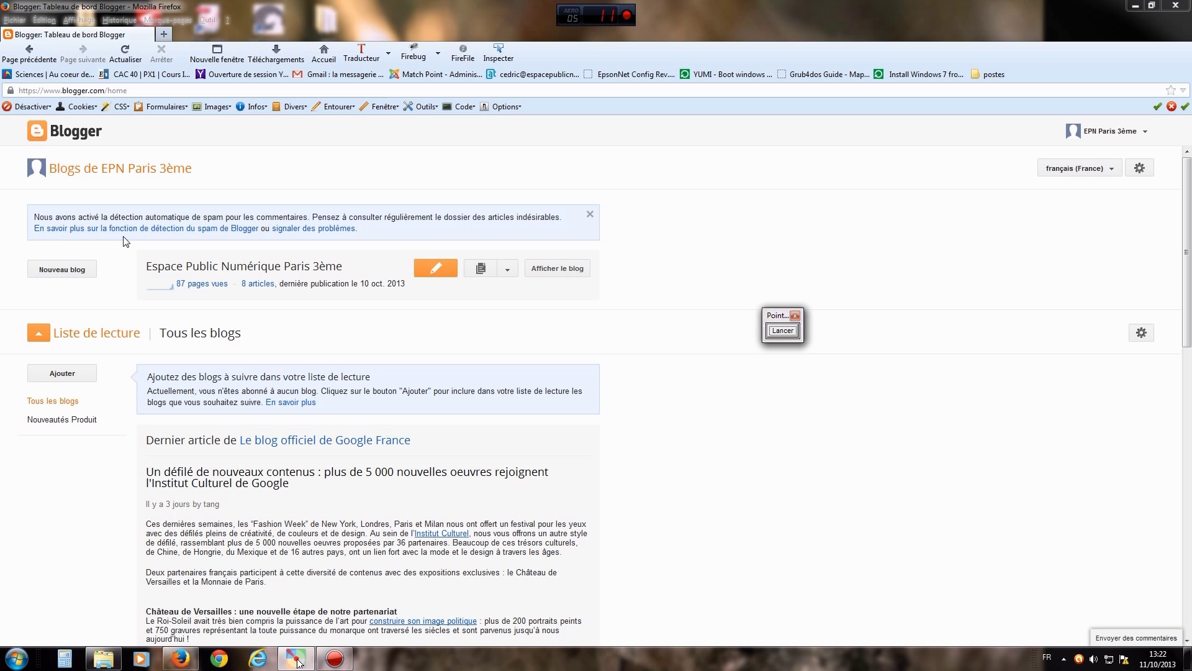
click(75, 273)
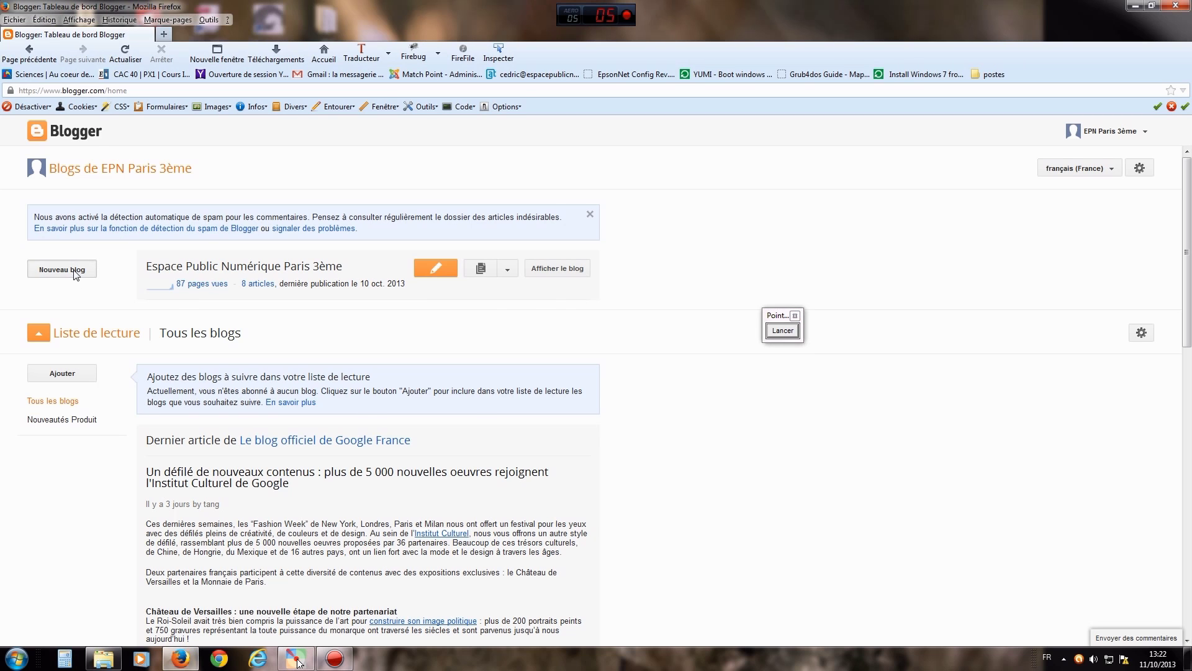
- Enter the title 'les super heros' and the address 'les-super-heros' for the new blog
click(511, 226)
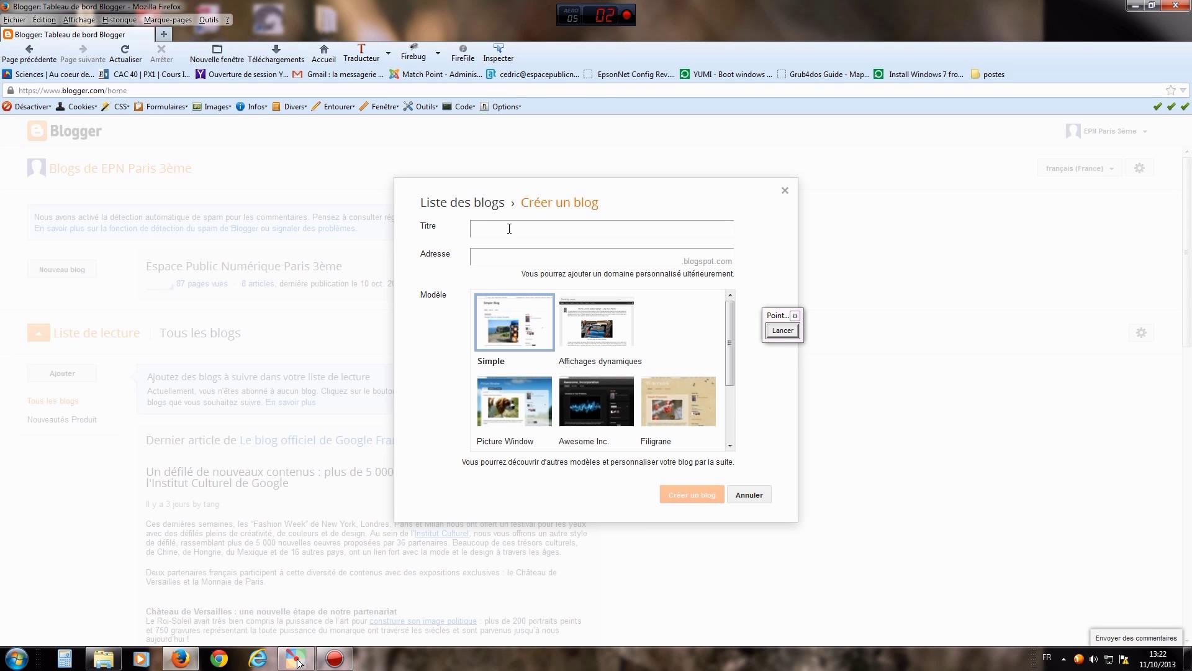
text(les super heros)
click(630, 256)
text(les)
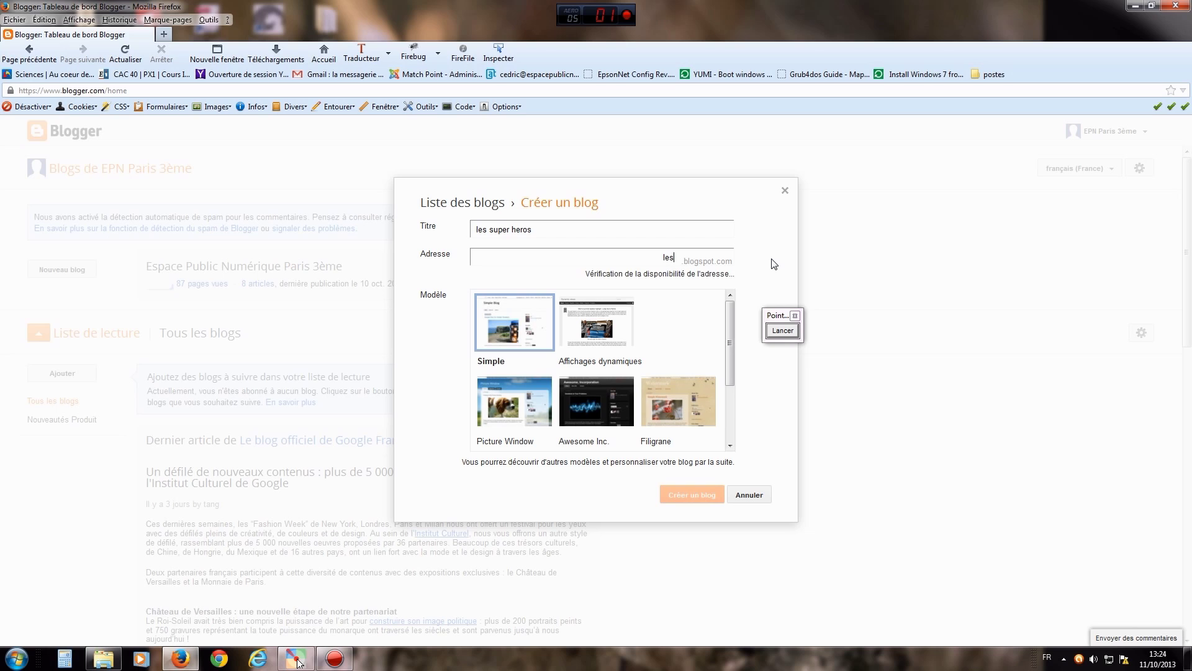
text(-super)
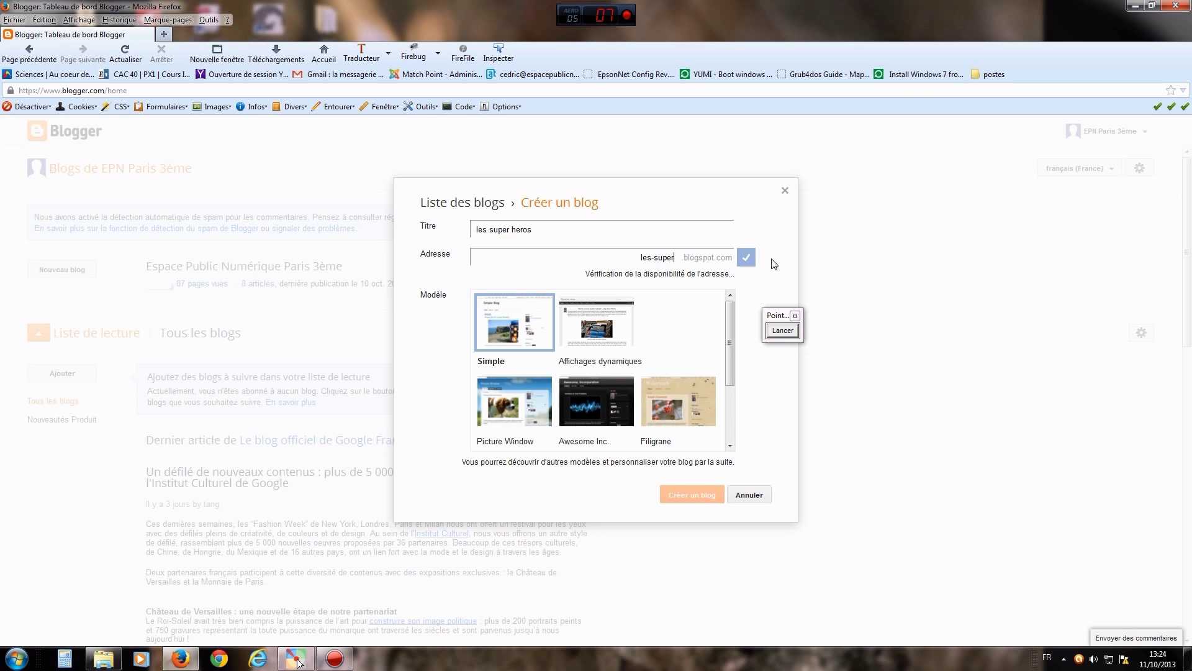
text(-heros)
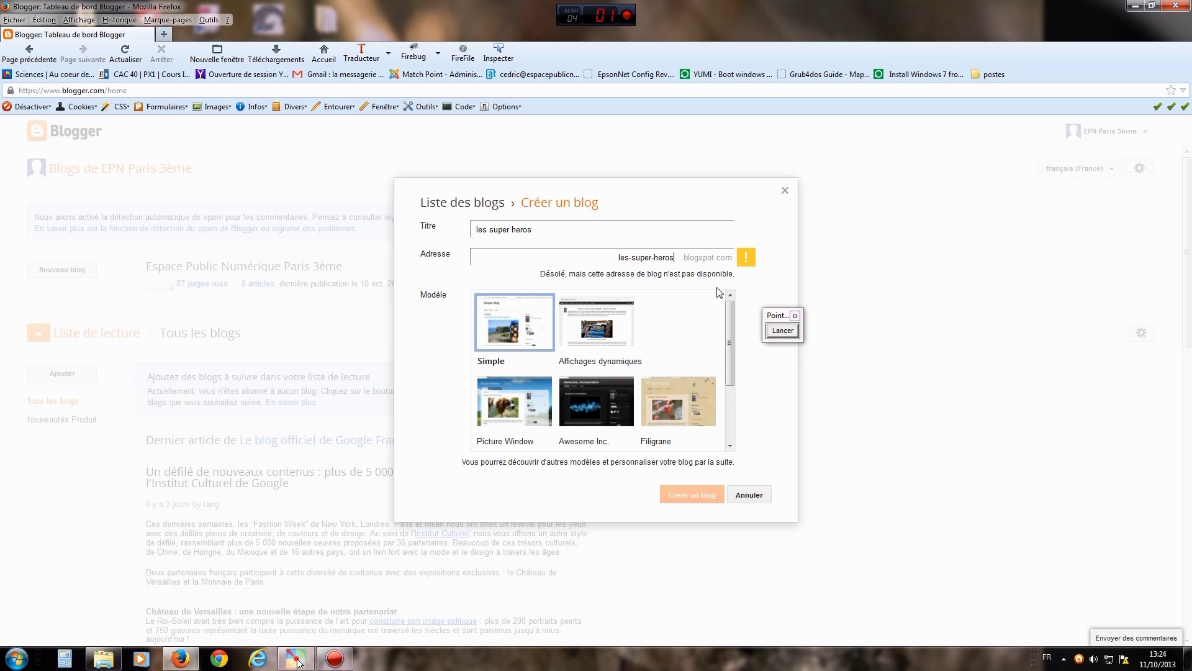
- Change the address to les-super-heros-2013, mark the Créer un blog button, and create the blog
text(-2013)
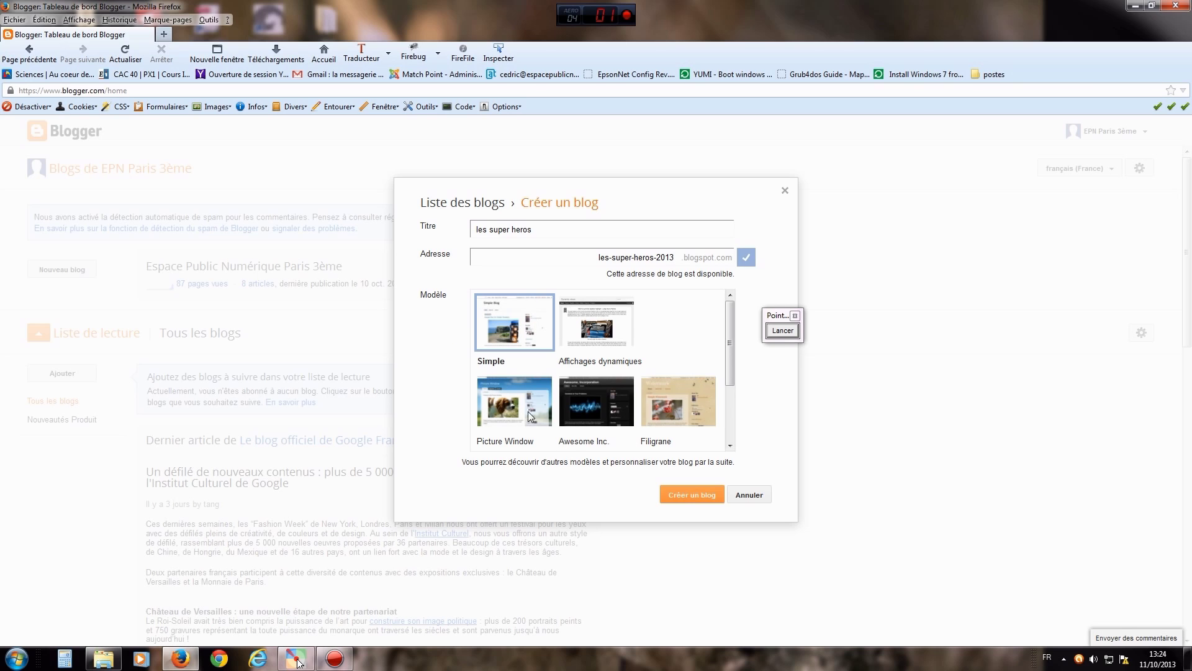
click(782, 330)
drag(796, 320, 880, 260)
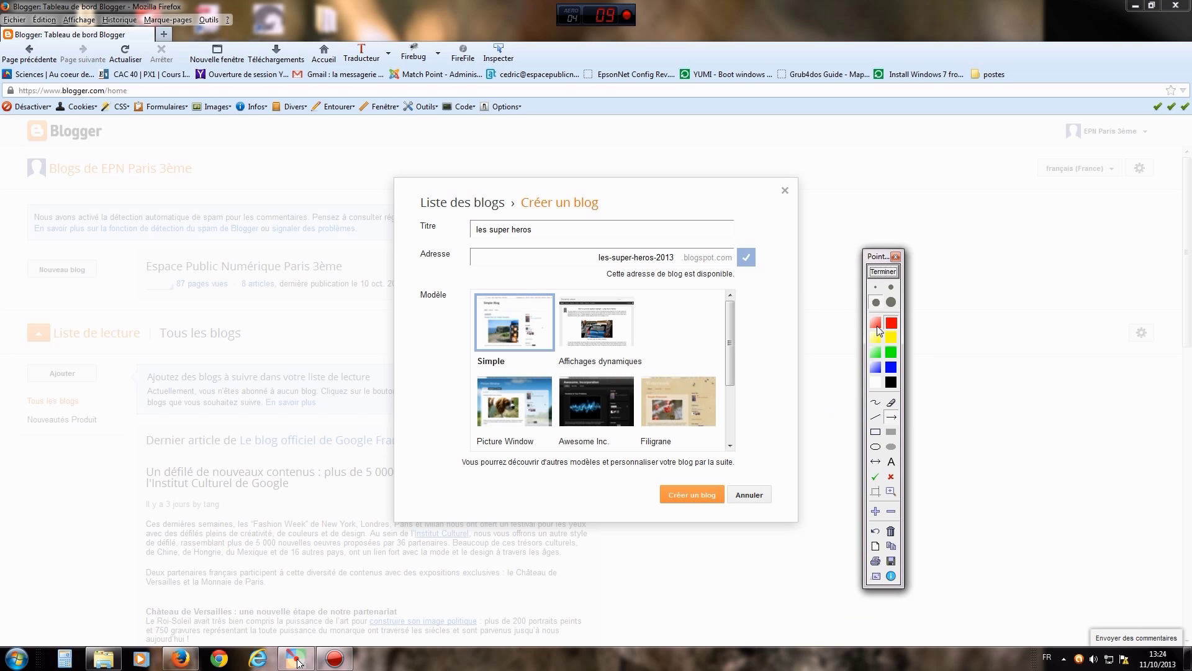
drag(787, 390, 716, 483)
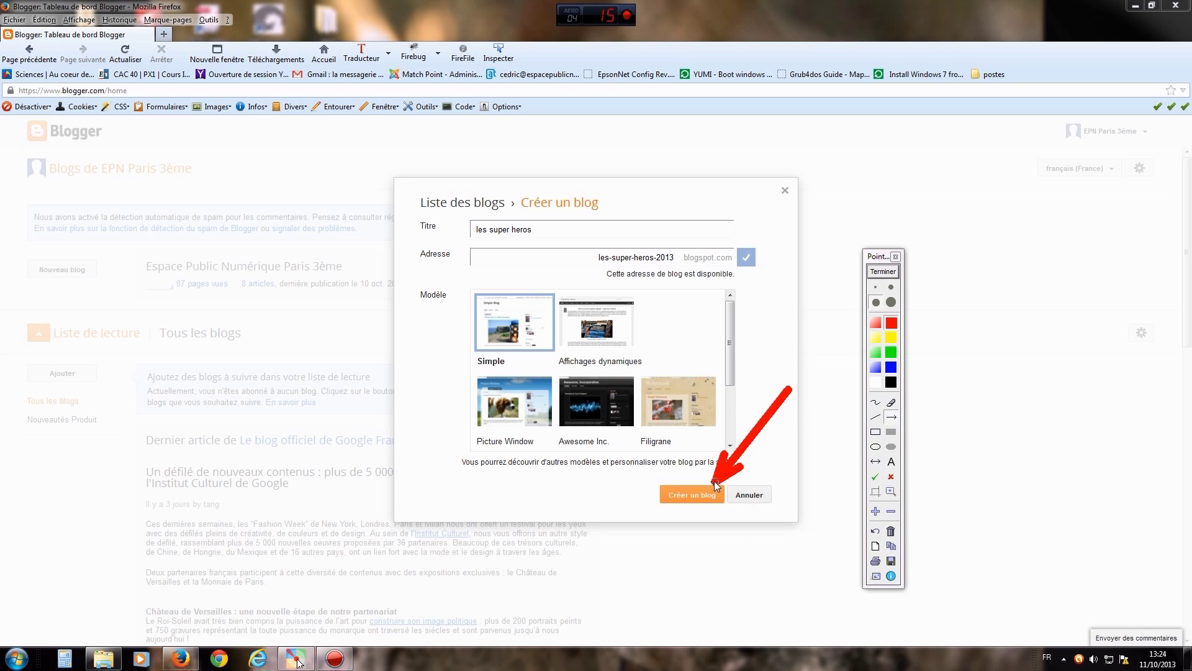
click(883, 271)
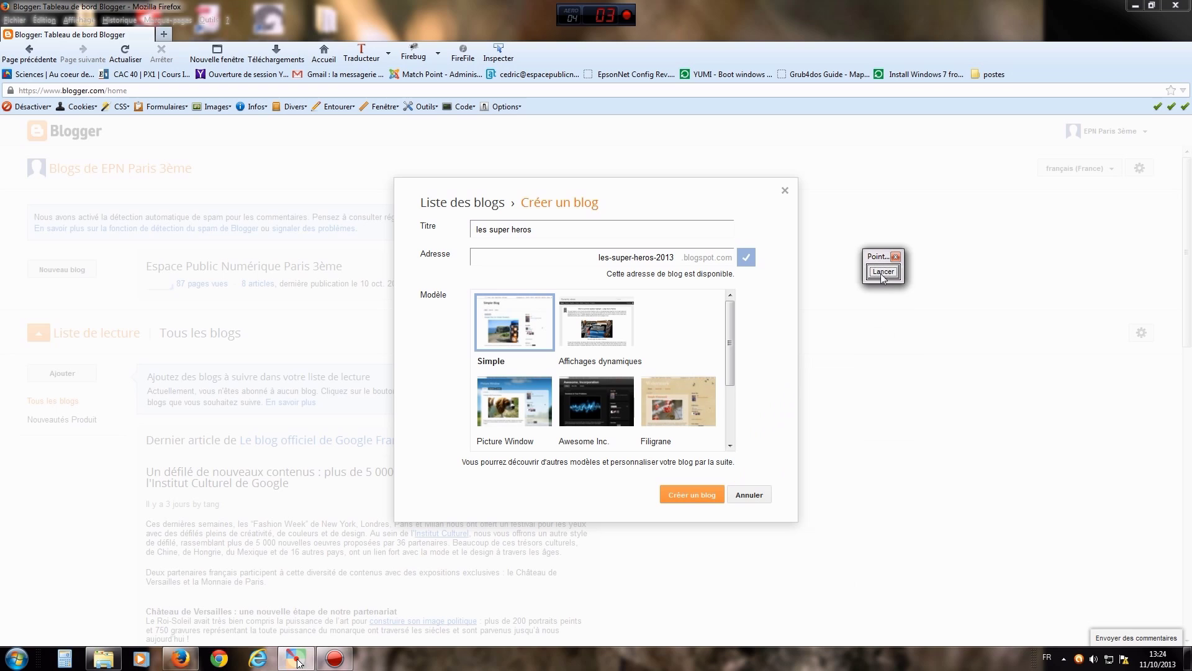
click(692, 495)
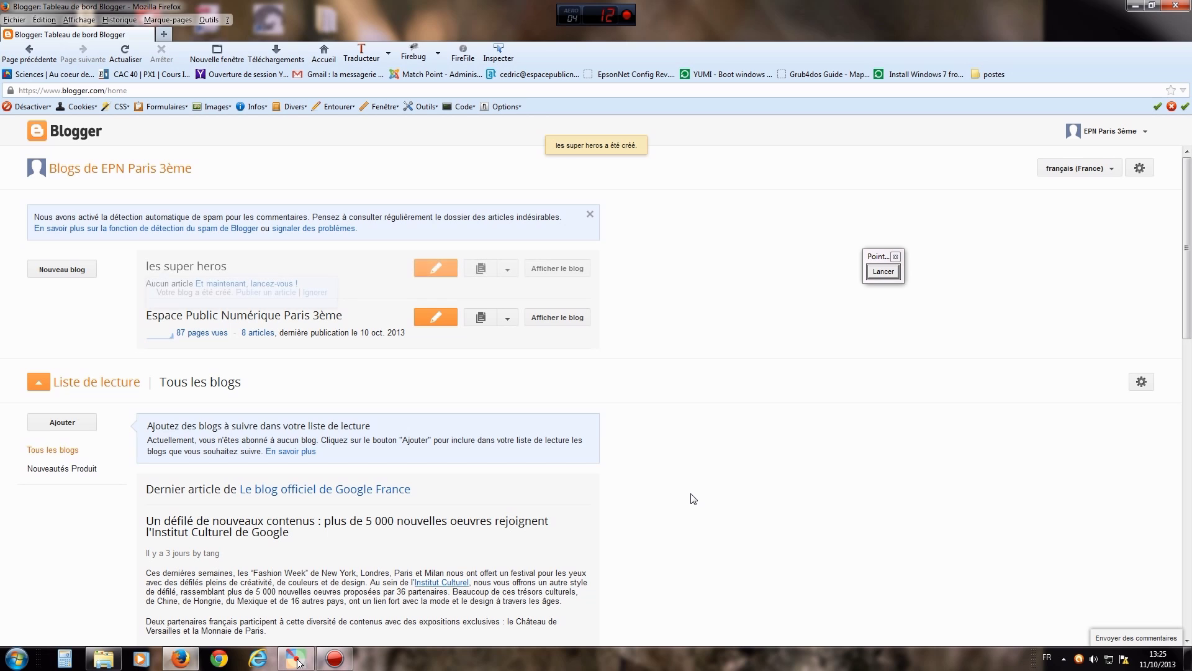
- Point out both blogs on the dashboard with arrows, then open the les super heros blog
click(877, 273)
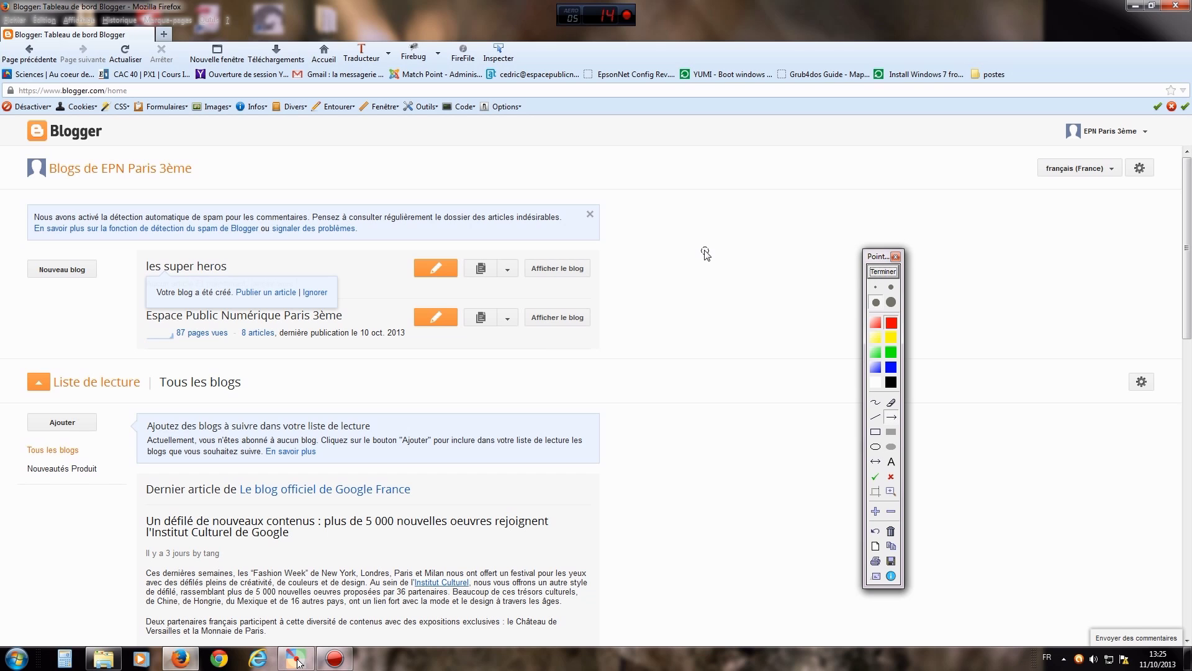
drag(78, 305, 142, 267)
drag(84, 352, 138, 320)
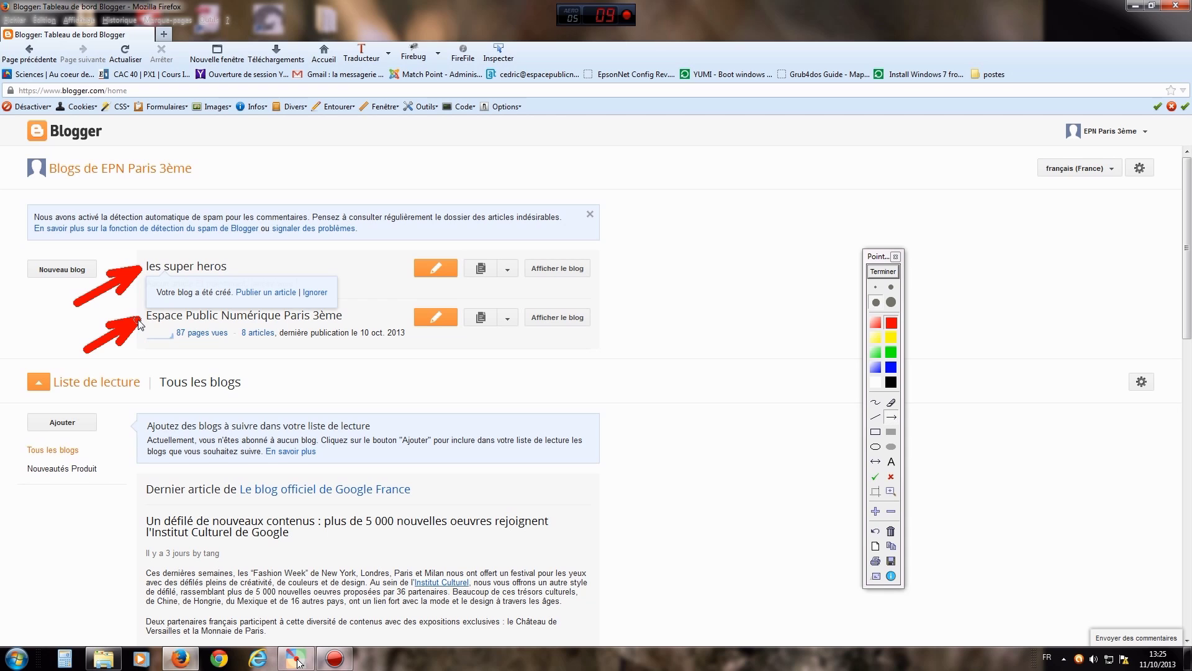
key(Escape)
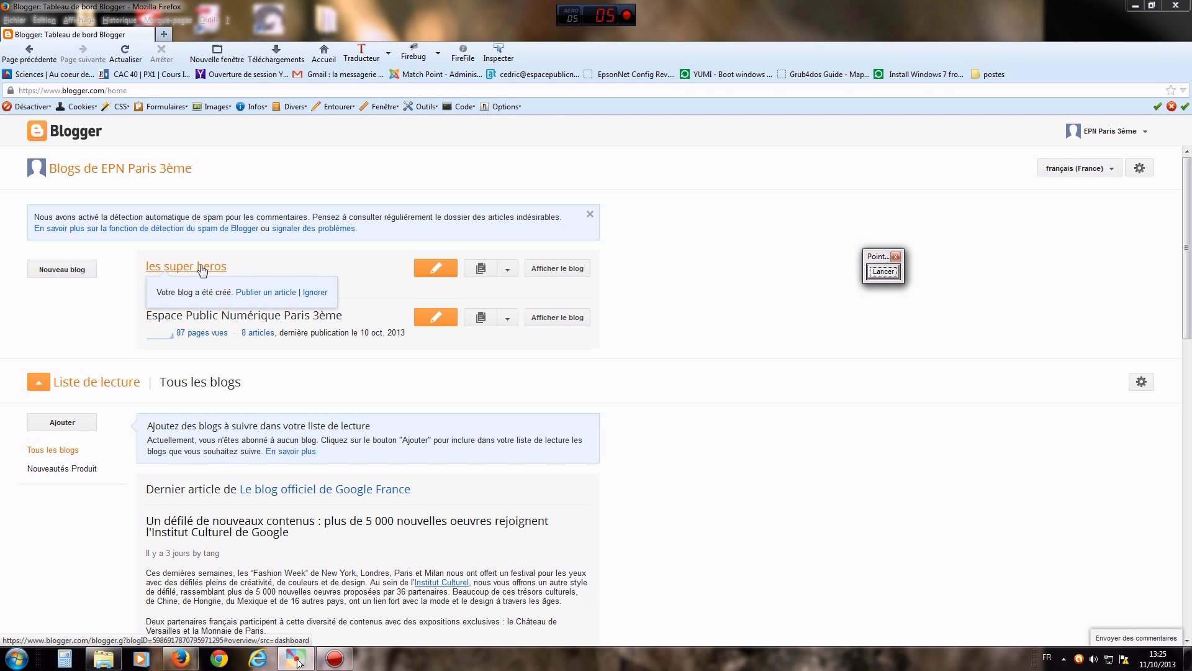
click(202, 267)
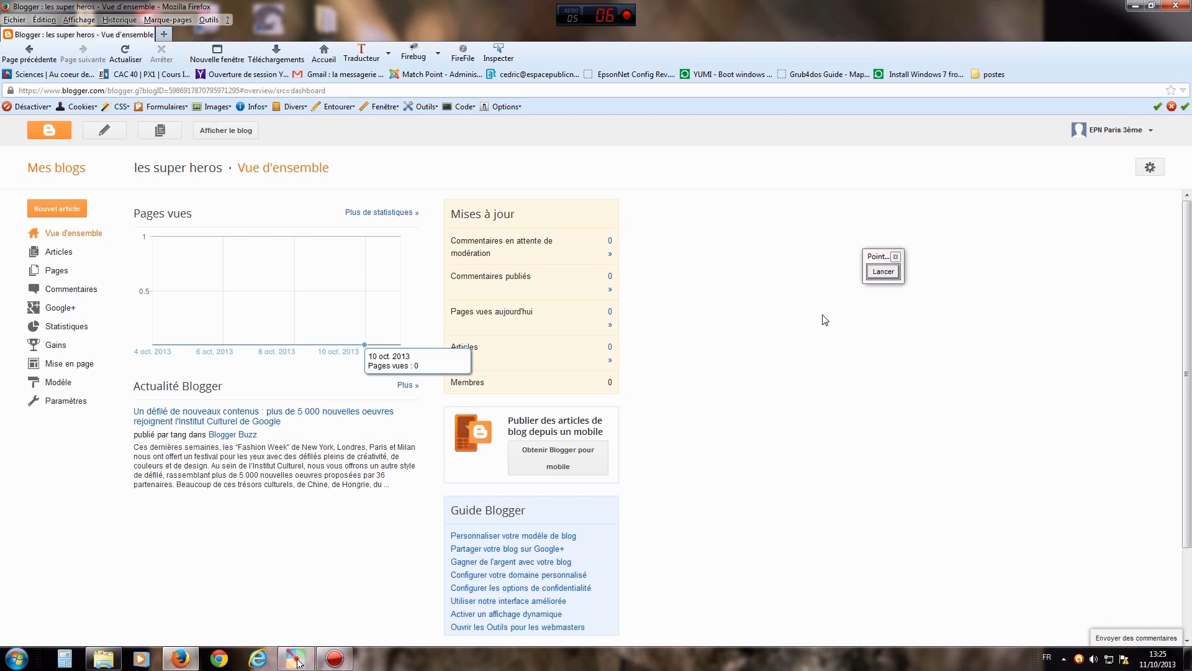
click(884, 272)
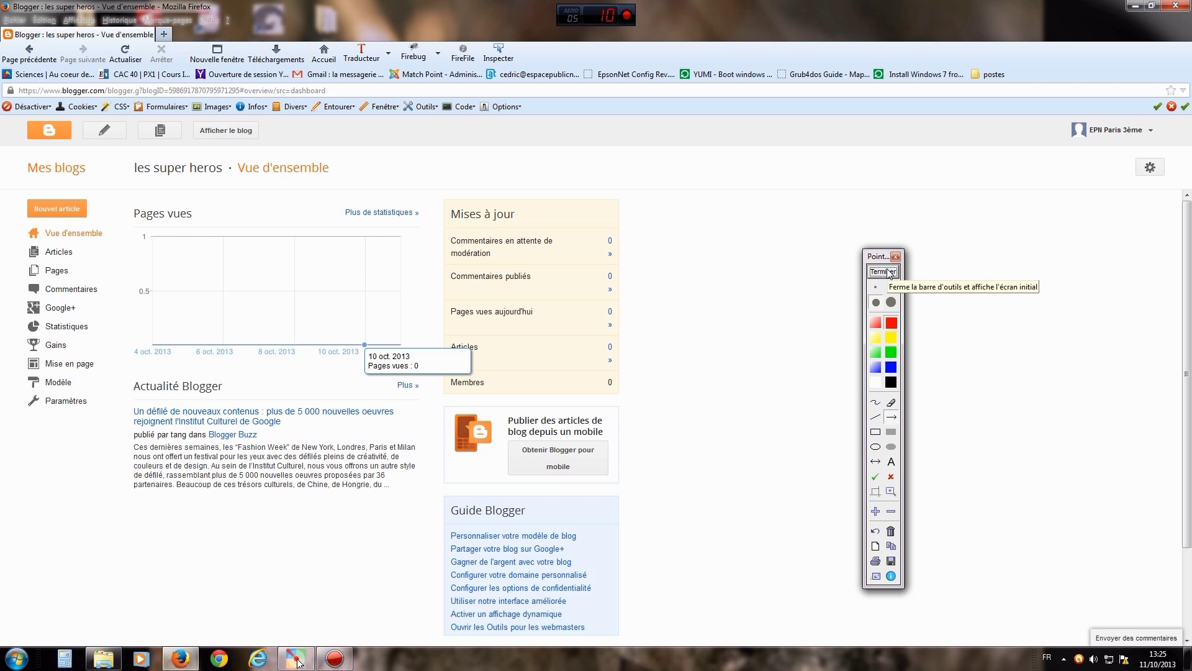
- Mark the settings section with an arrow and go to Paramètres > Autre
drag(205, 531, 90, 404)
click(880, 273)
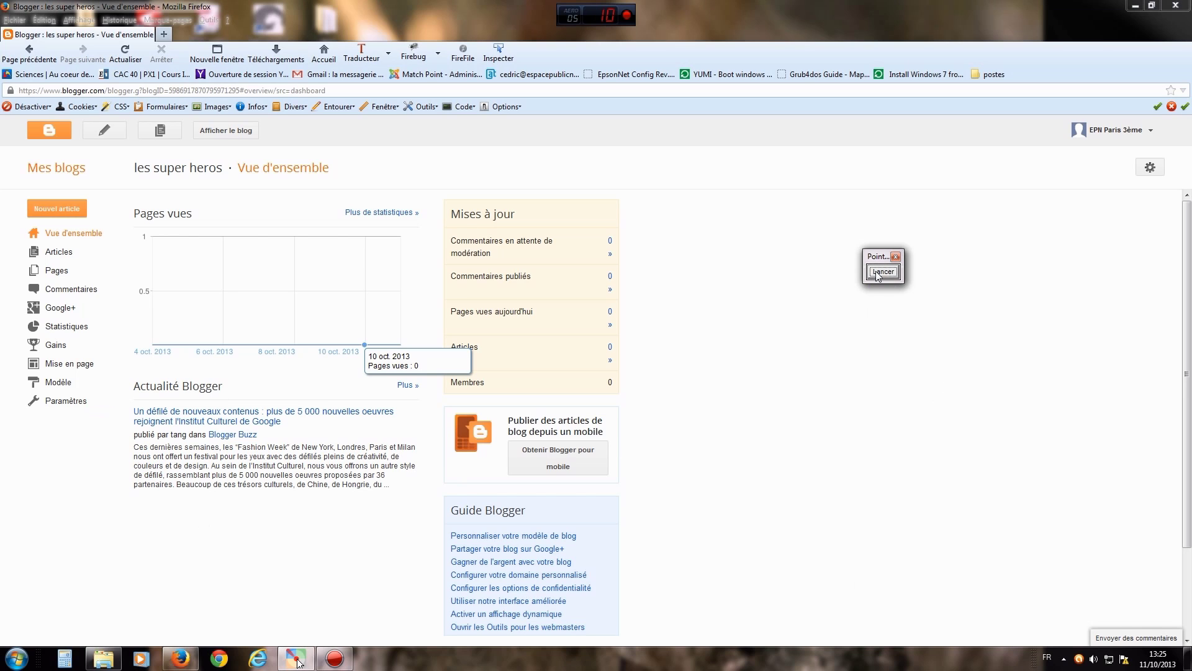
click(57, 404)
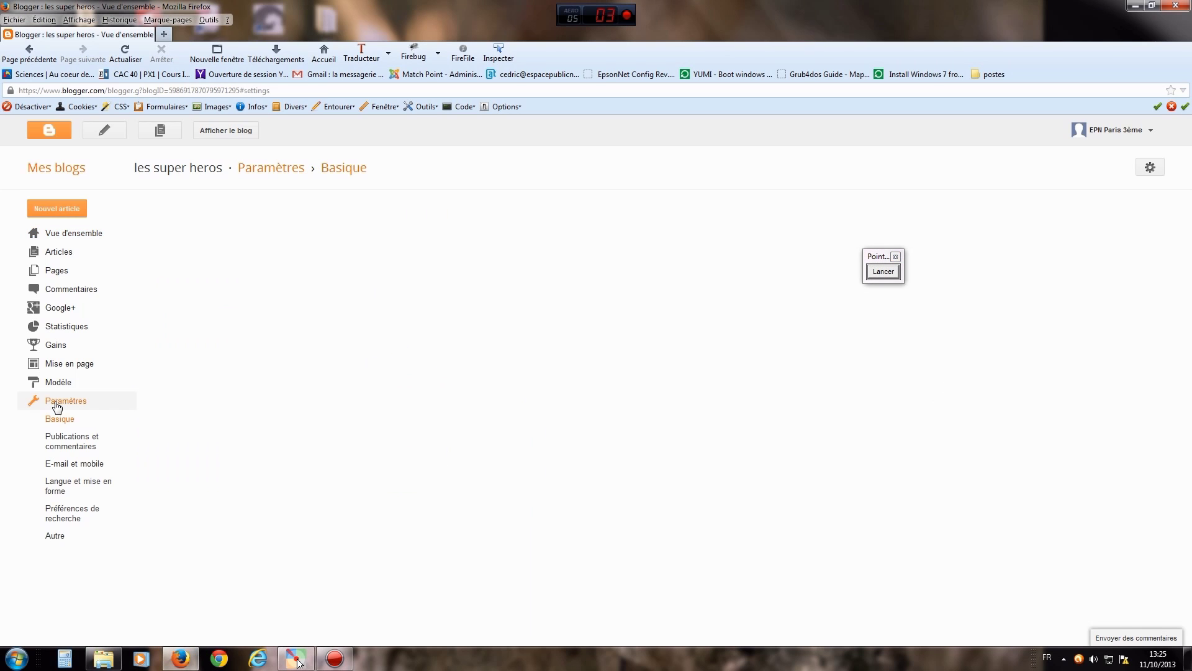
click(56, 536)
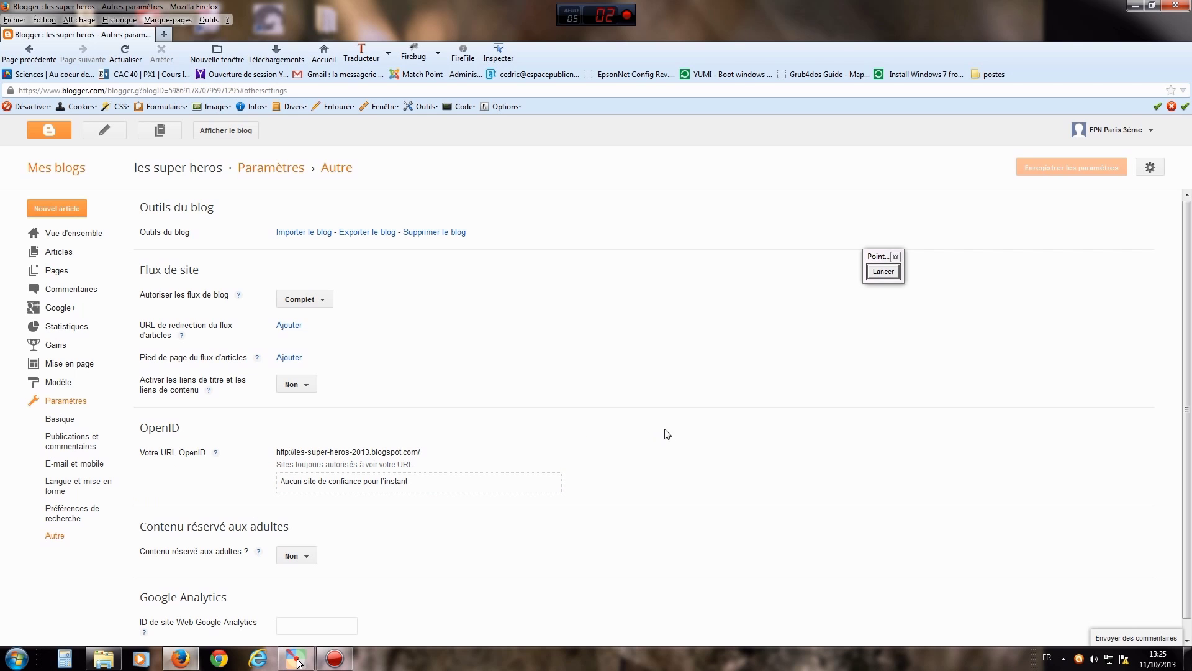
- Point out and choose 'Supprimer le blog' under Outils du blog
click(882, 272)
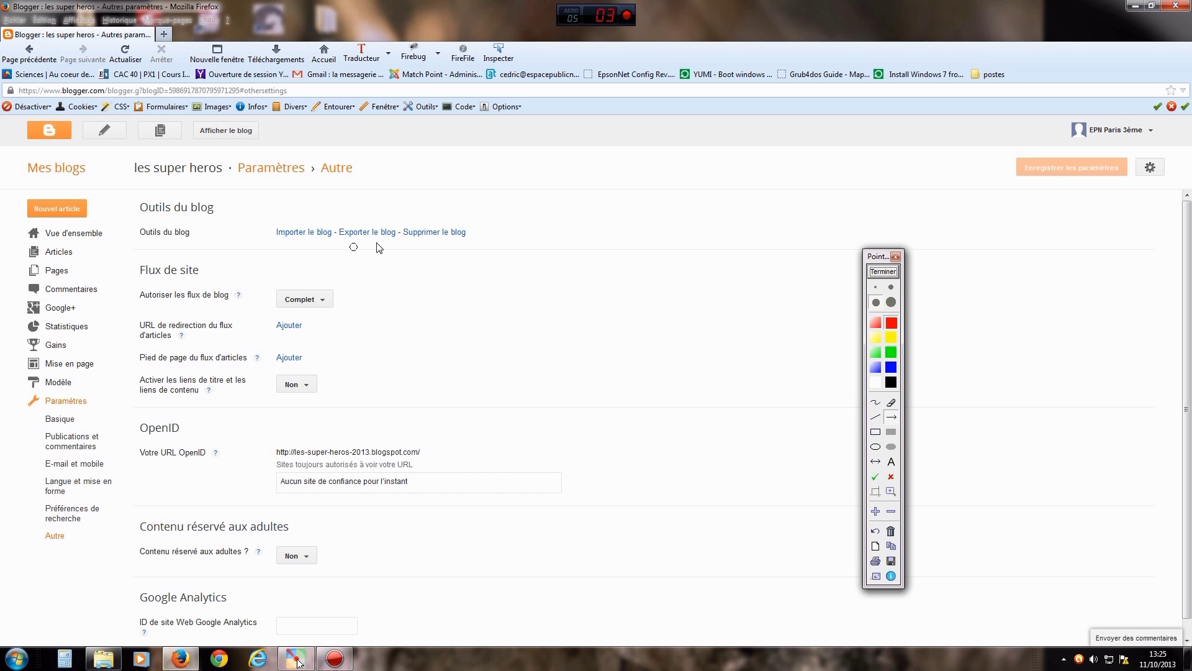
drag(473, 298, 447, 241)
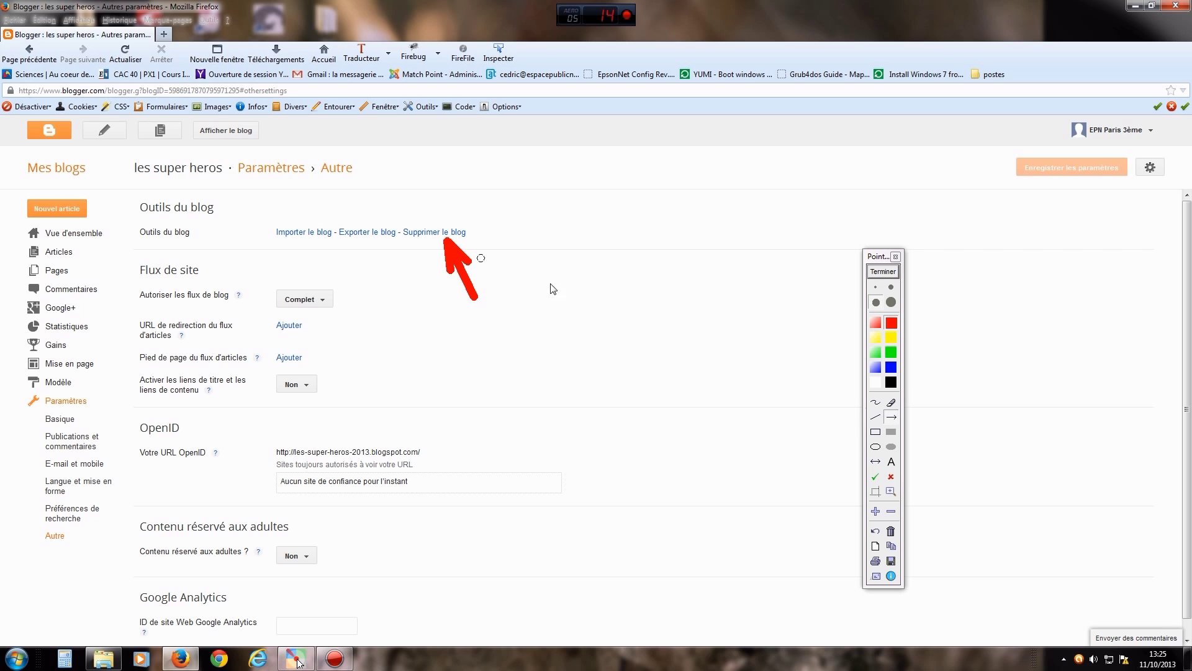
click(883, 272)
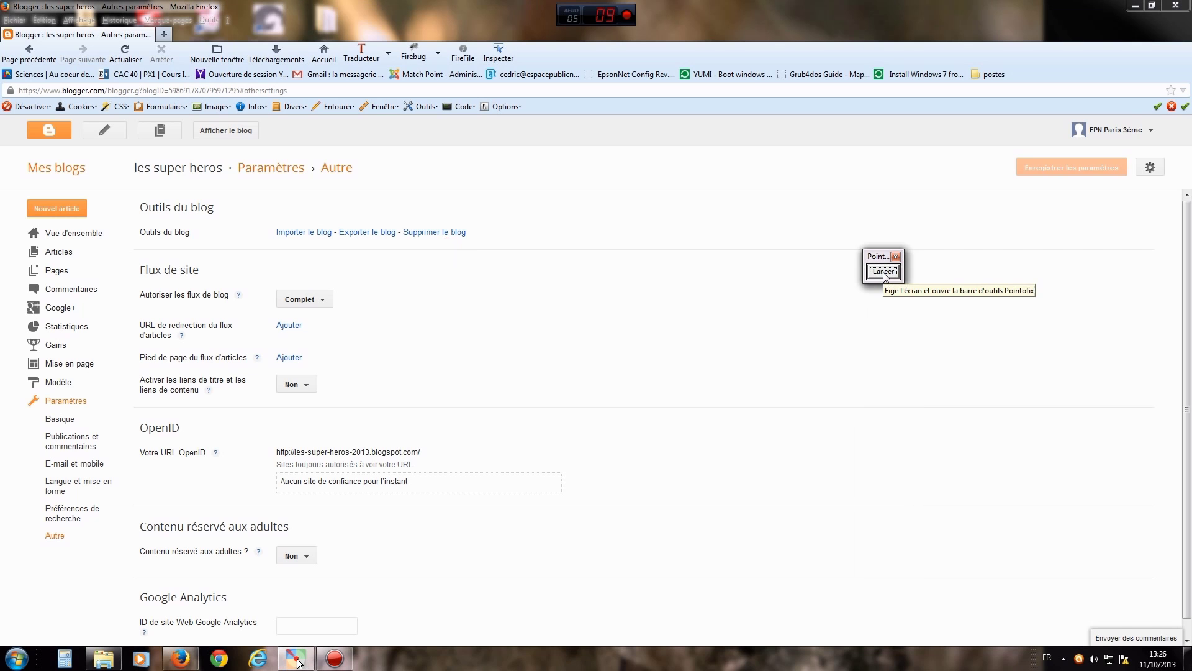
click(439, 233)
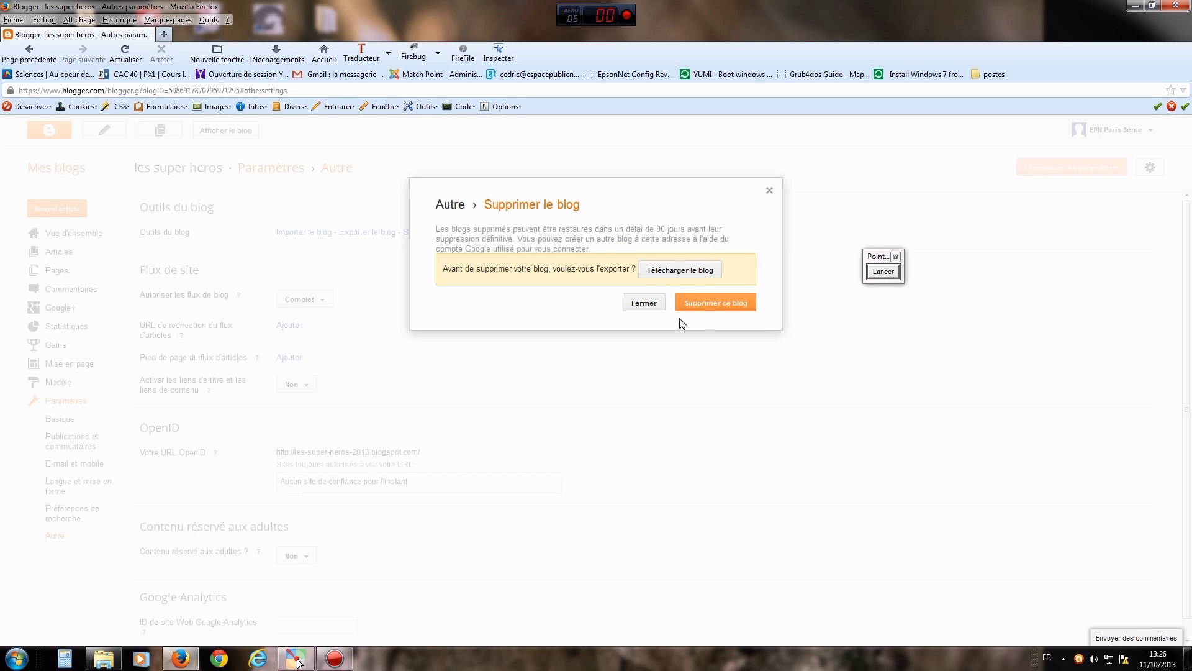
- Confirm deleting les super heros, then annotate the remaining blog and the one-deleted-blog count
click(712, 305)
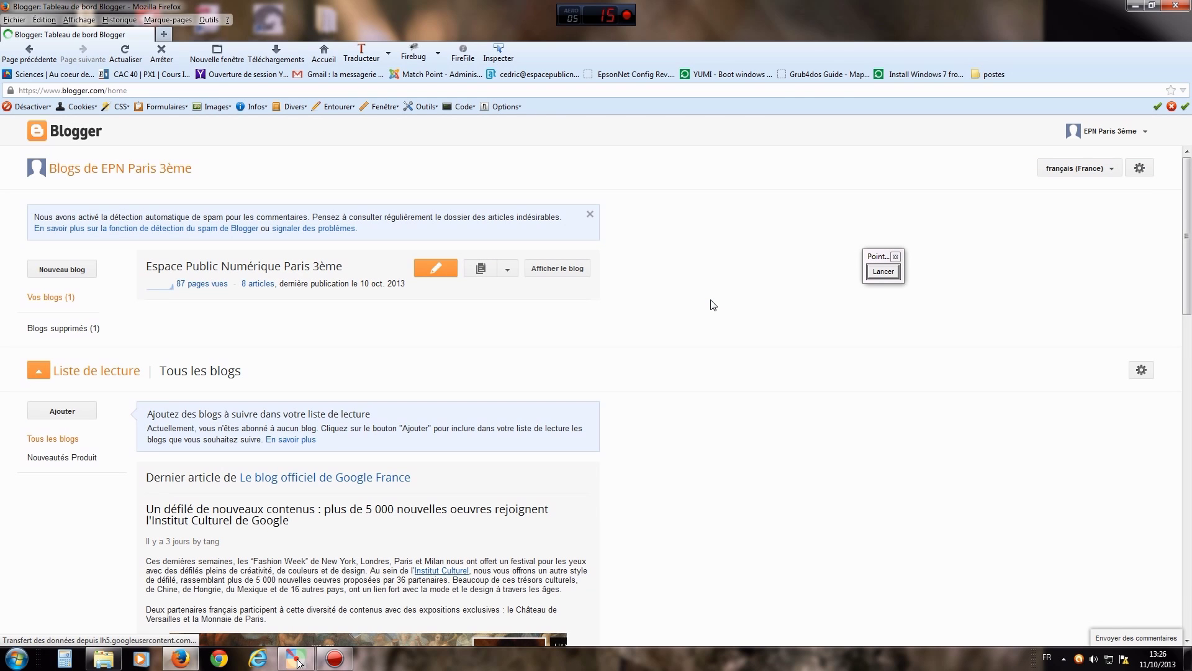
click(884, 272)
click(876, 403)
drag(622, 252, 609, 322)
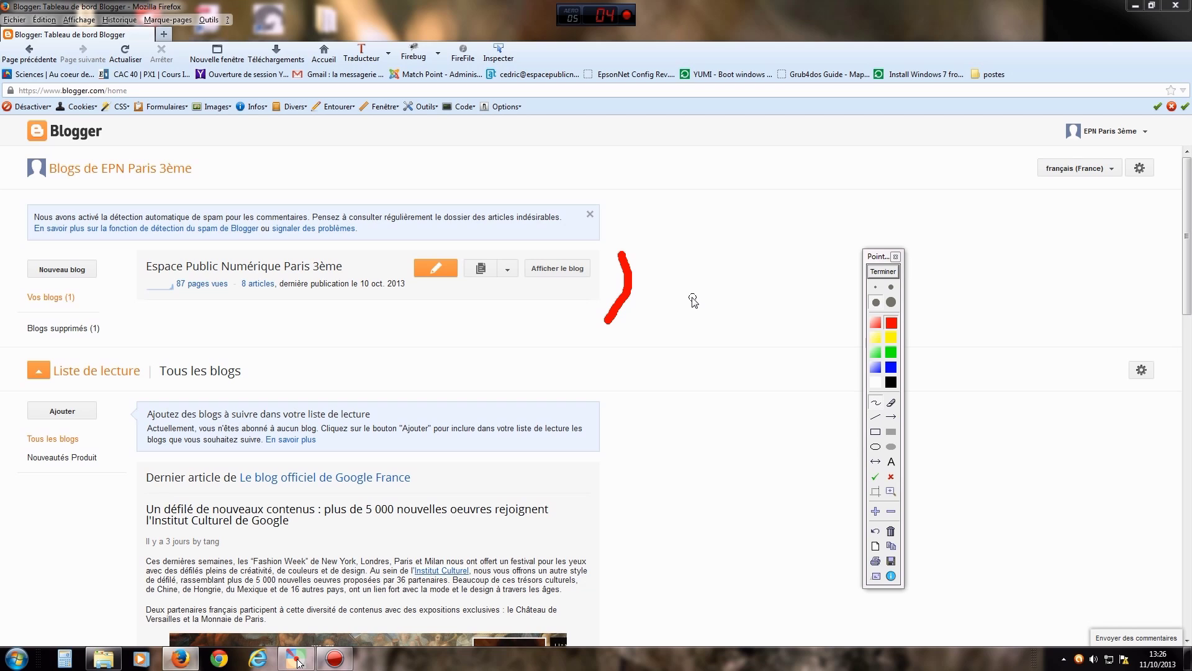
click(891, 417)
drag(216, 335, 114, 334)
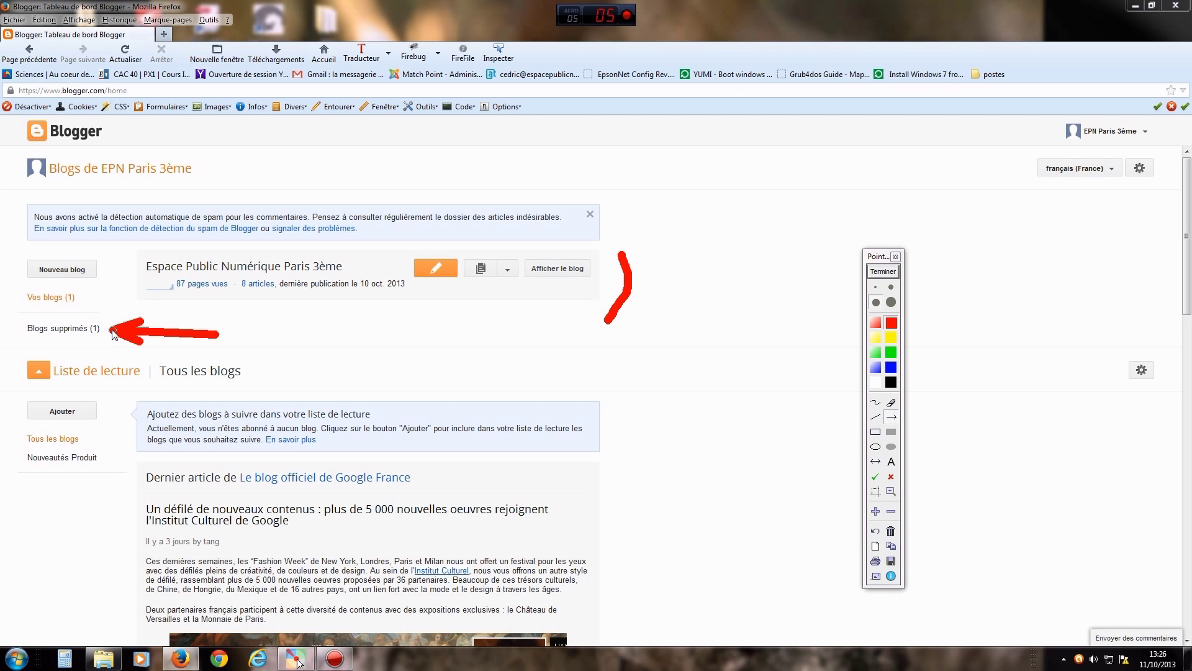
click(890, 273)
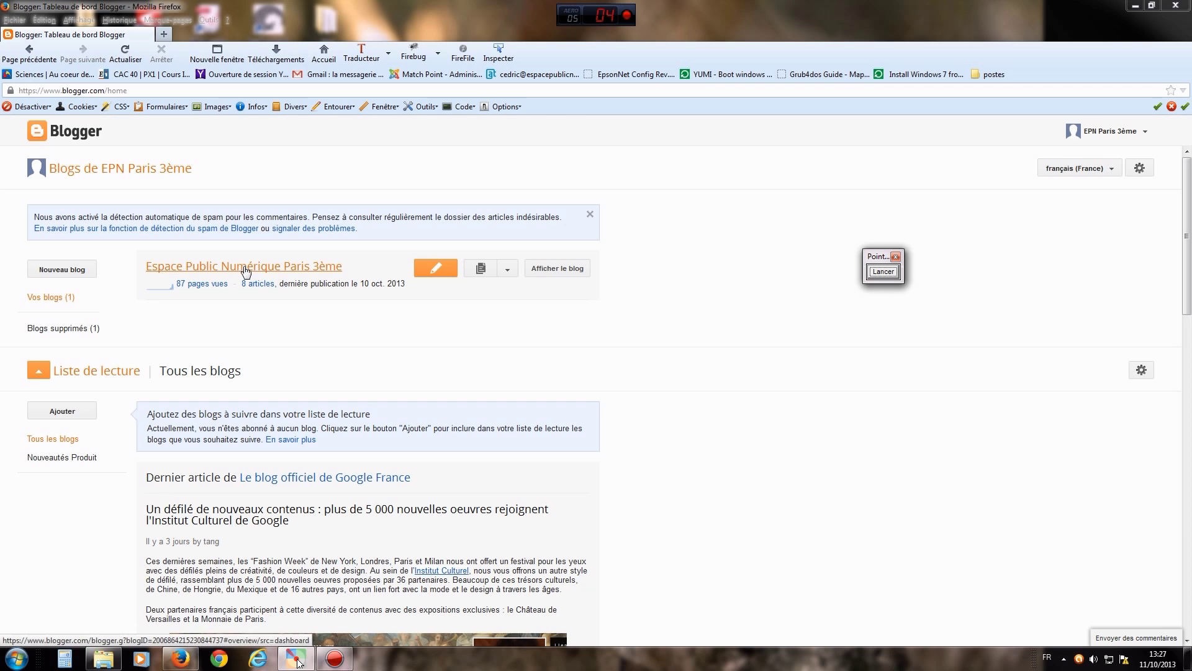
click(884, 272)
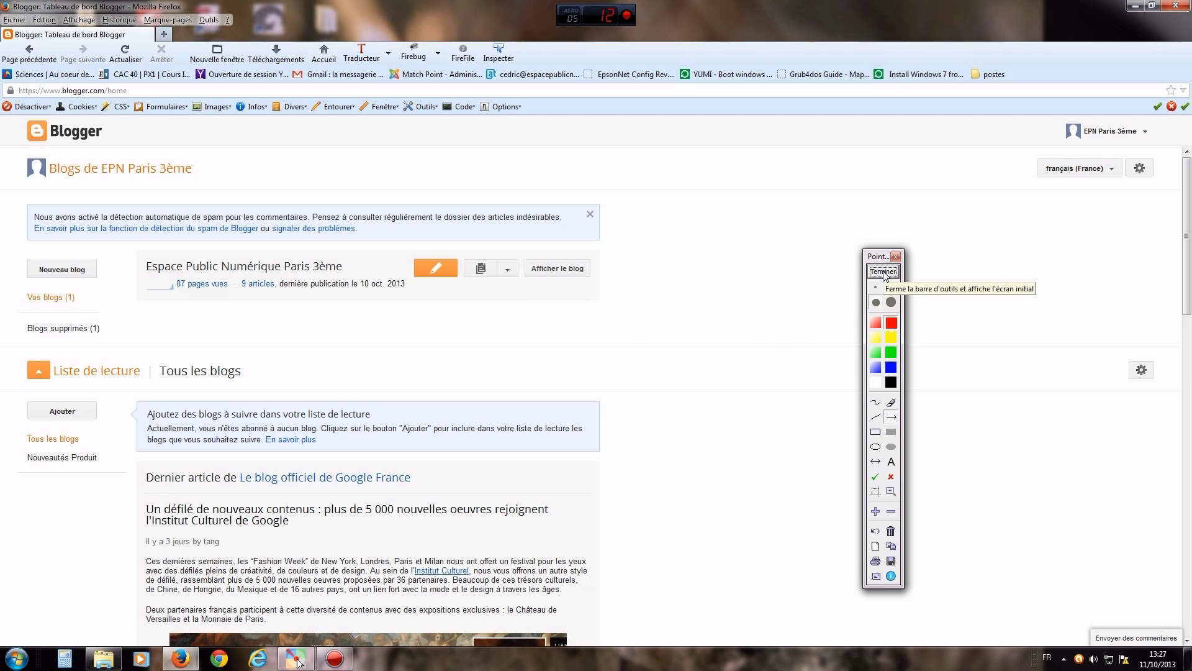
drag(509, 373, 447, 286)
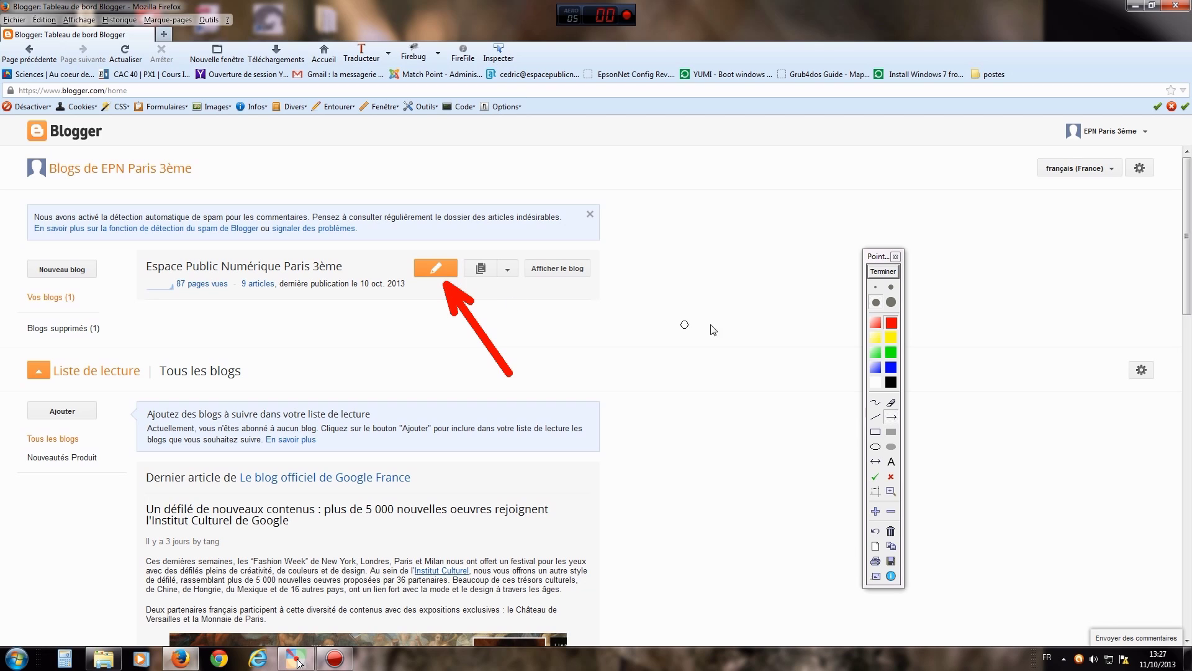
click(877, 271)
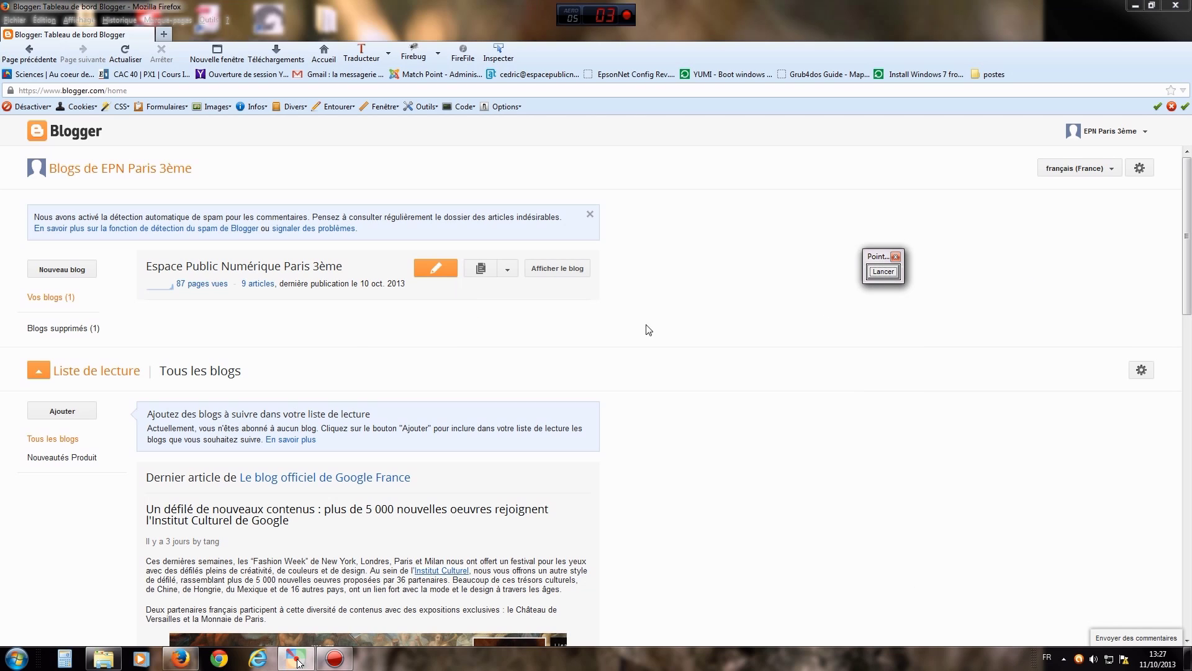
drag(364, 353, 314, 284)
click(328, 287)
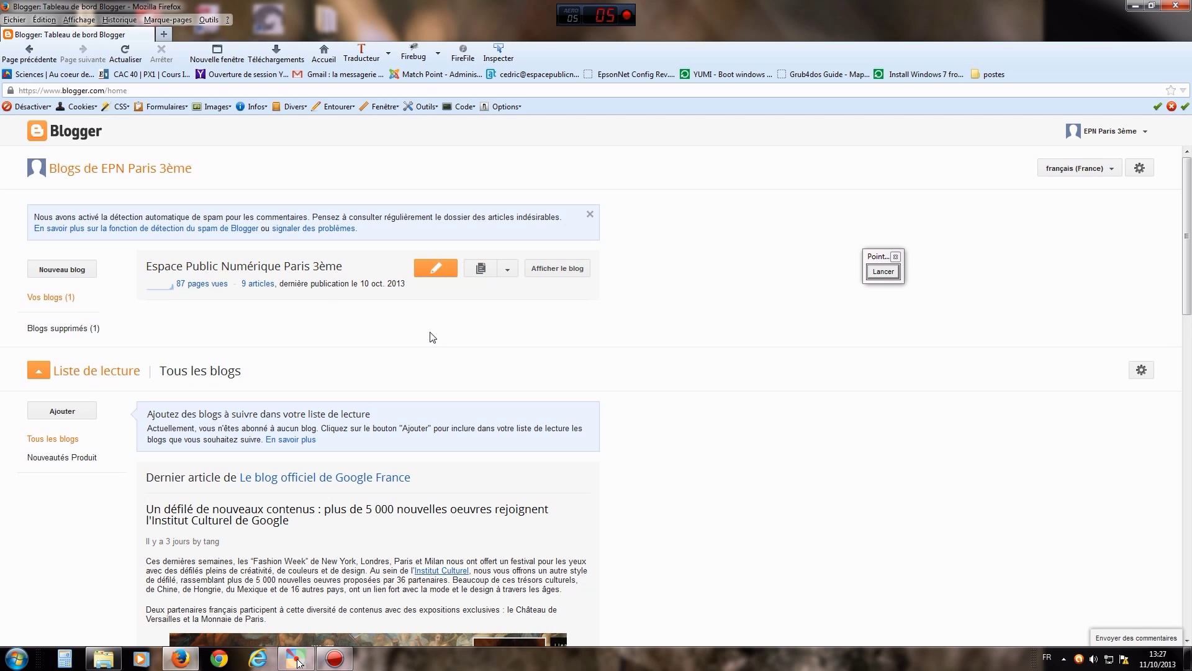
click(883, 272)
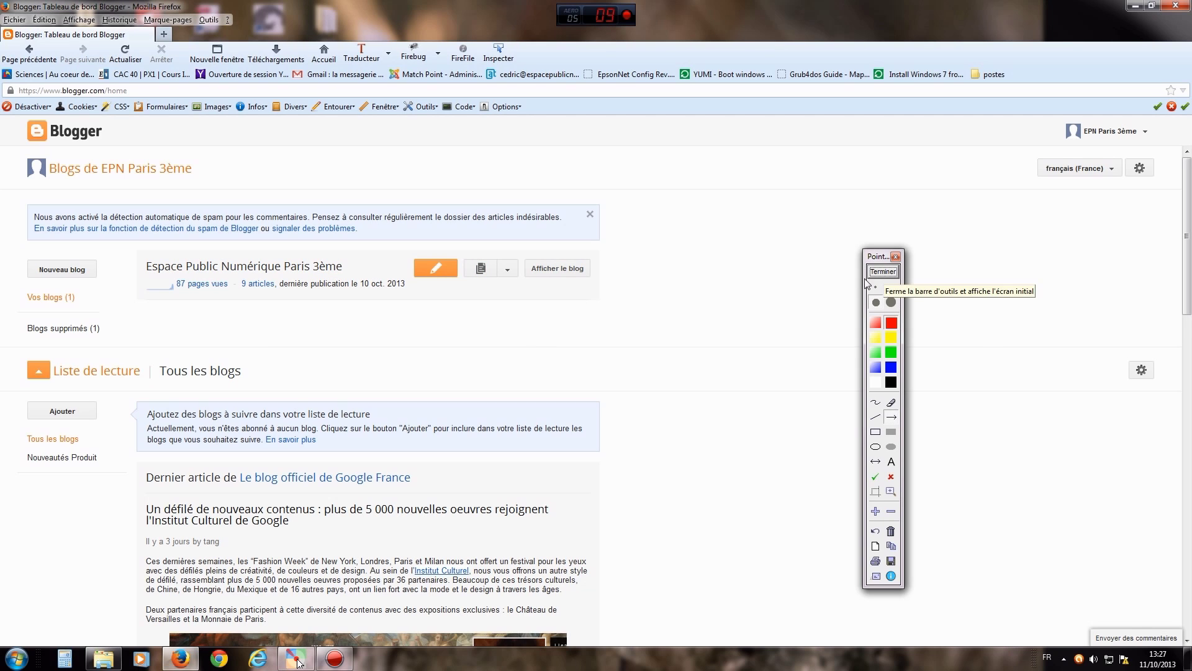
drag(328, 341, 286, 276)
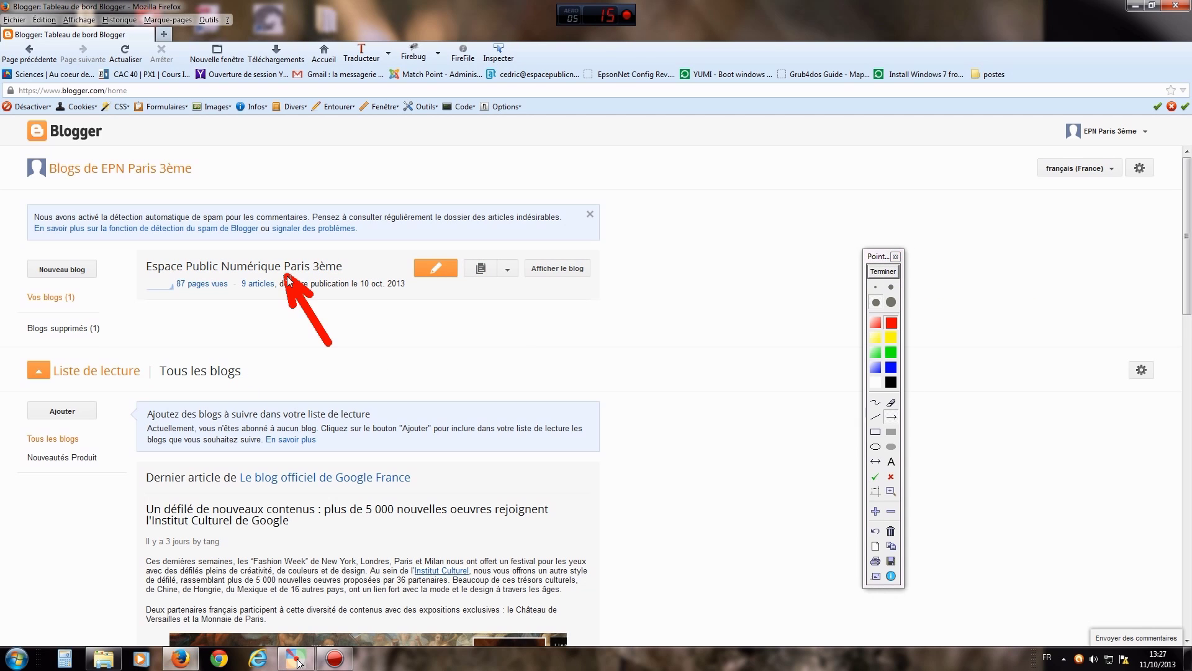
click(882, 273)
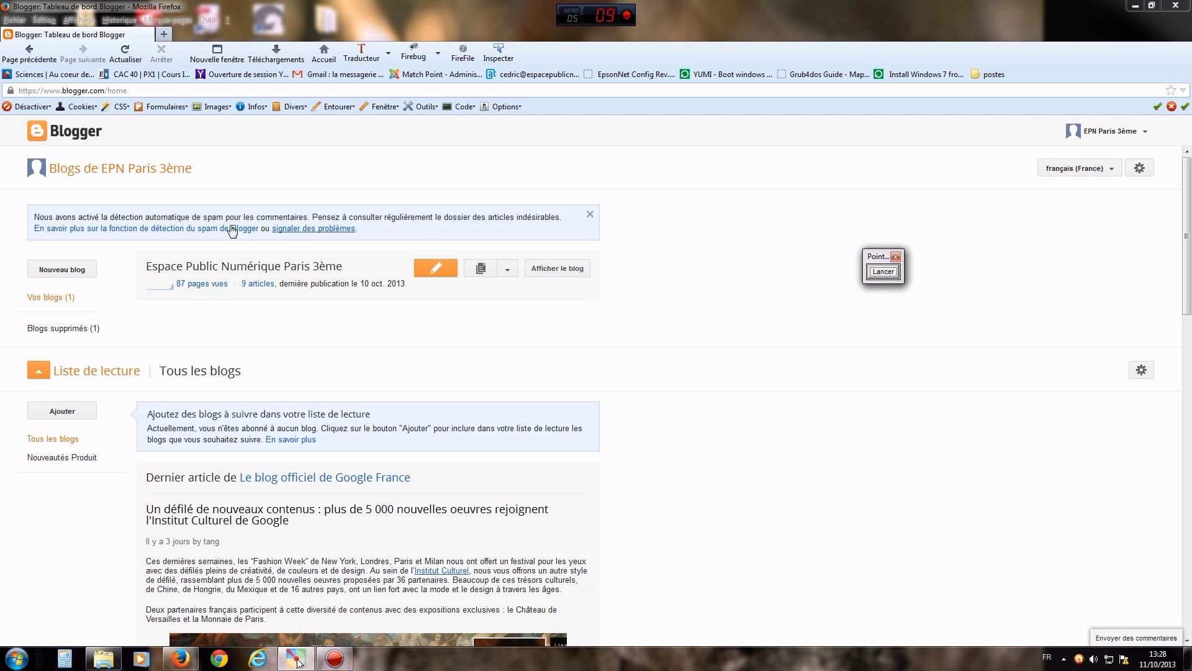
click(237, 267)
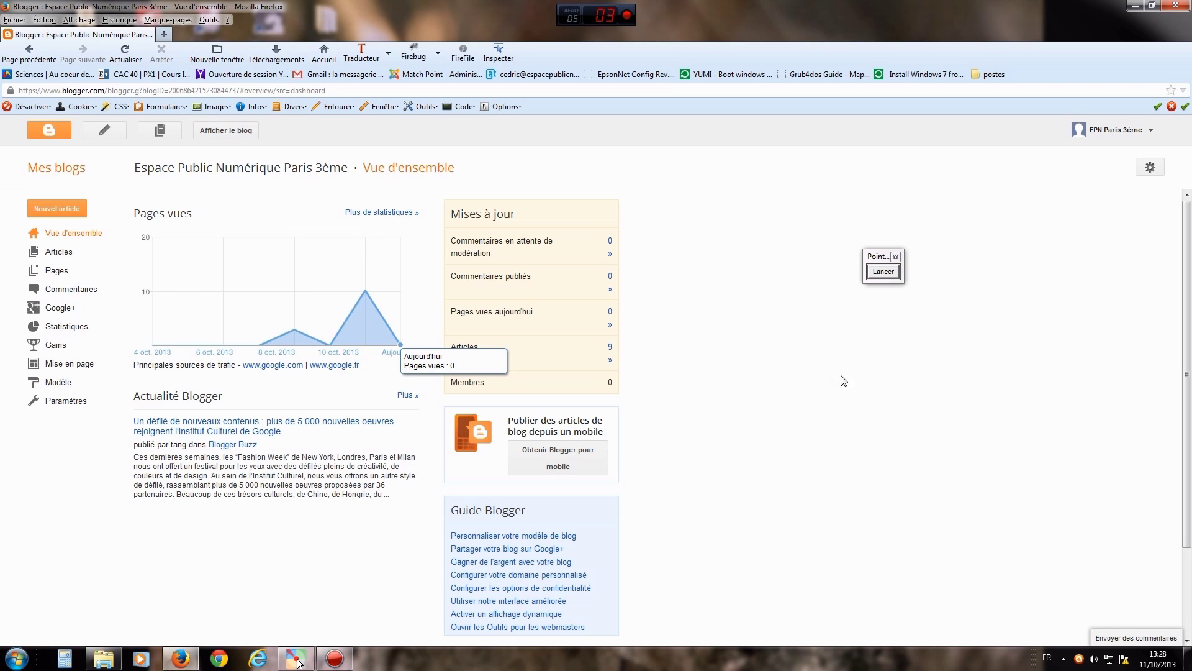
- Mark the list of blog sections in the sidebar with a freehand line
click(890, 272)
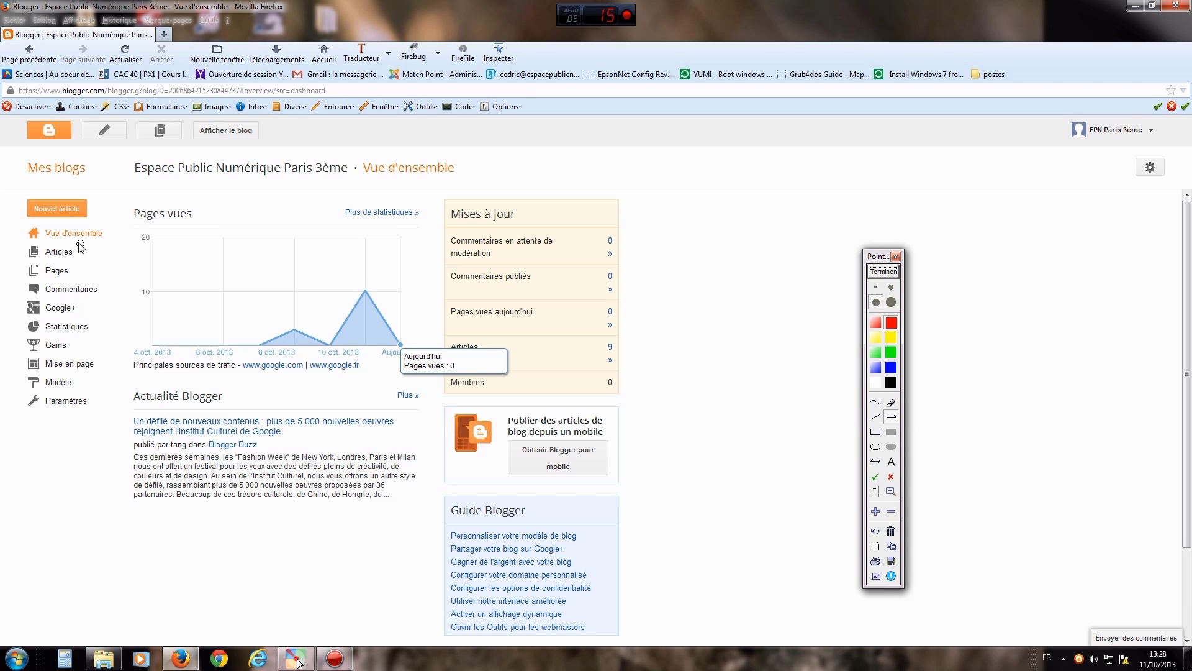
click(876, 402)
mouse_move(109, 220)
mouse_down()
mouse_move(127, 255)
mouse_move(128, 316)
mouse_move(121, 385)
mouse_move(101, 417)
mouse_up()
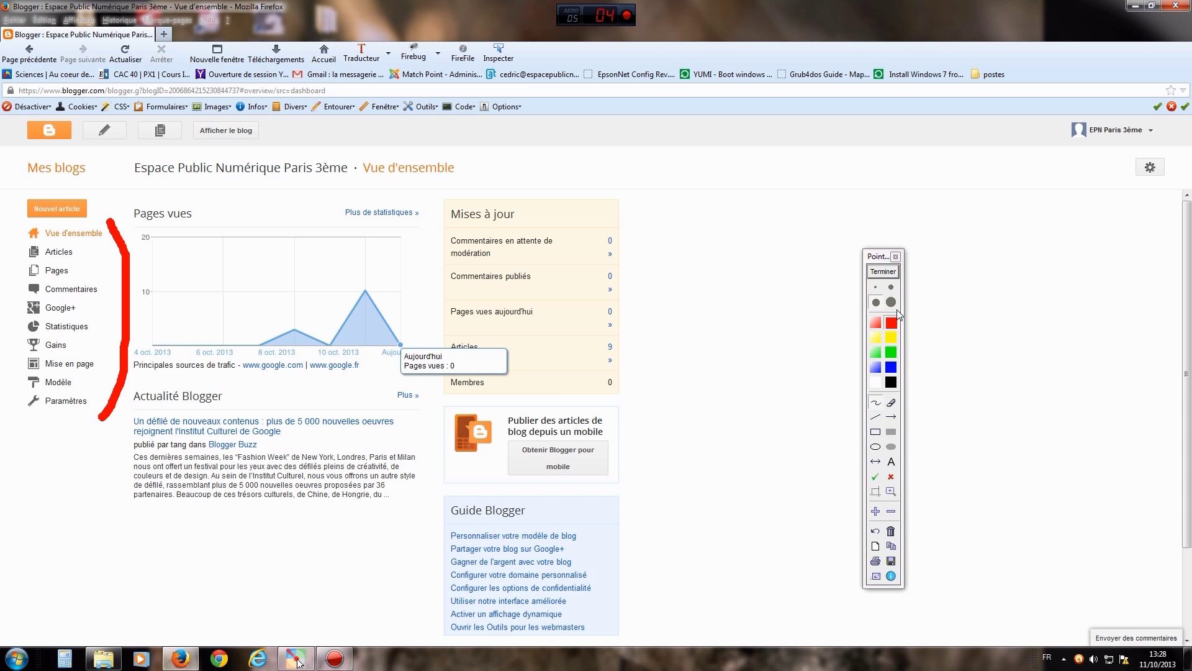
click(883, 271)
- Point out the Articles and Pages sections with arrows
click(883, 268)
click(891, 417)
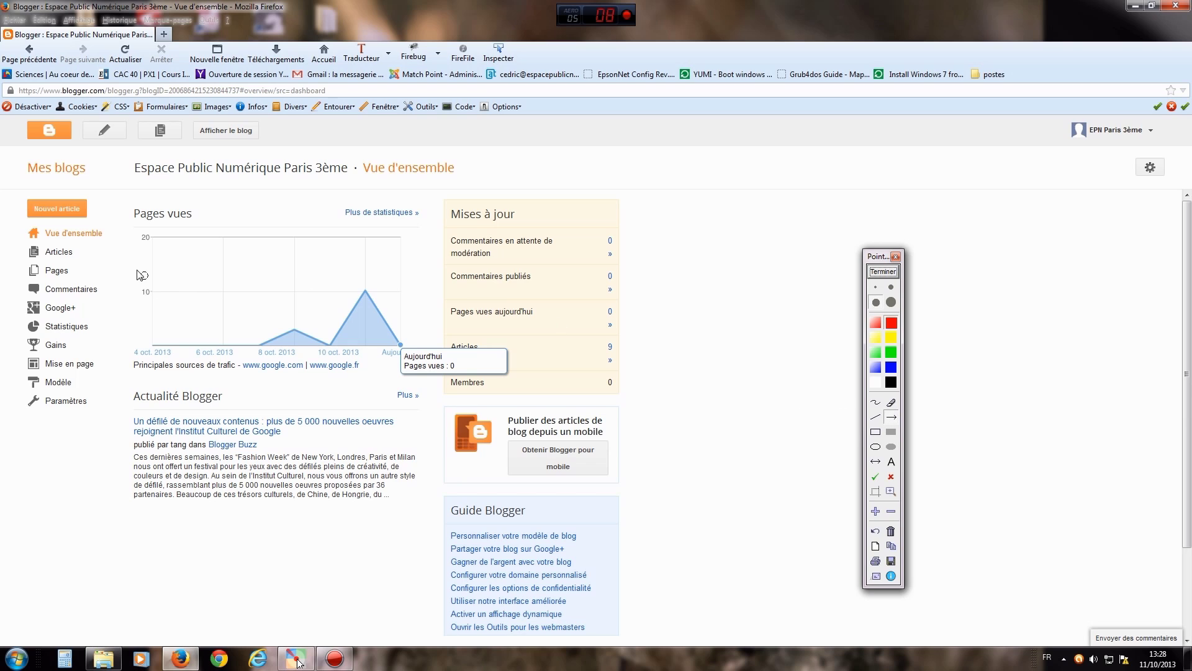
drag(152, 268, 85, 257)
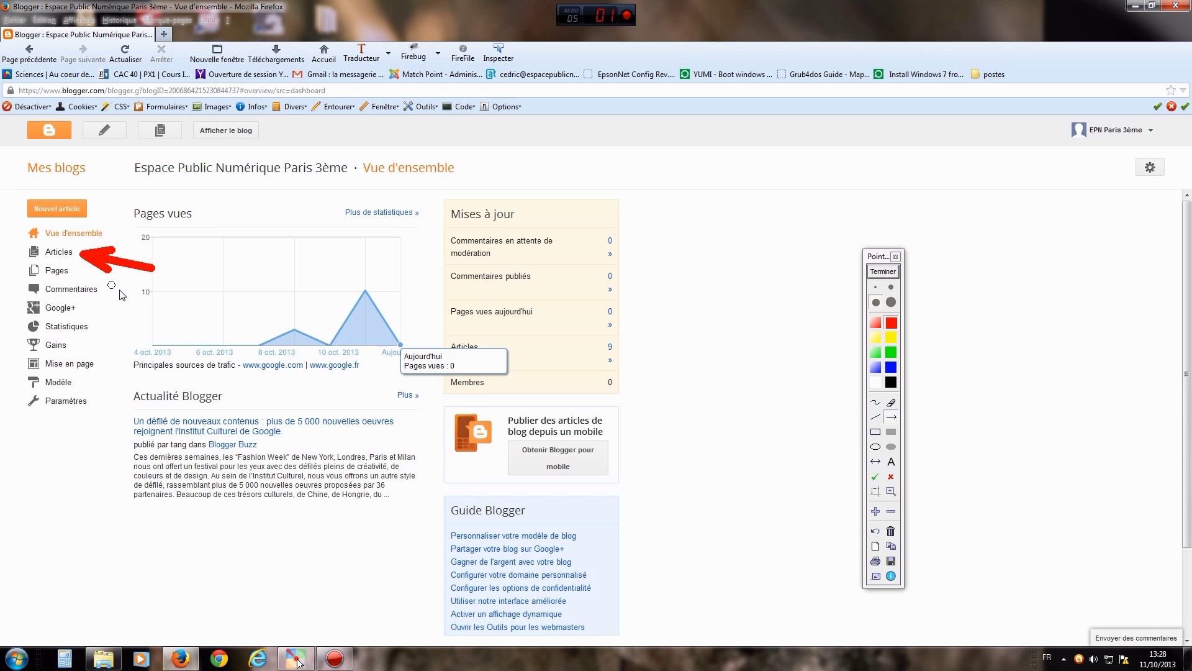
drag(137, 299, 76, 273)
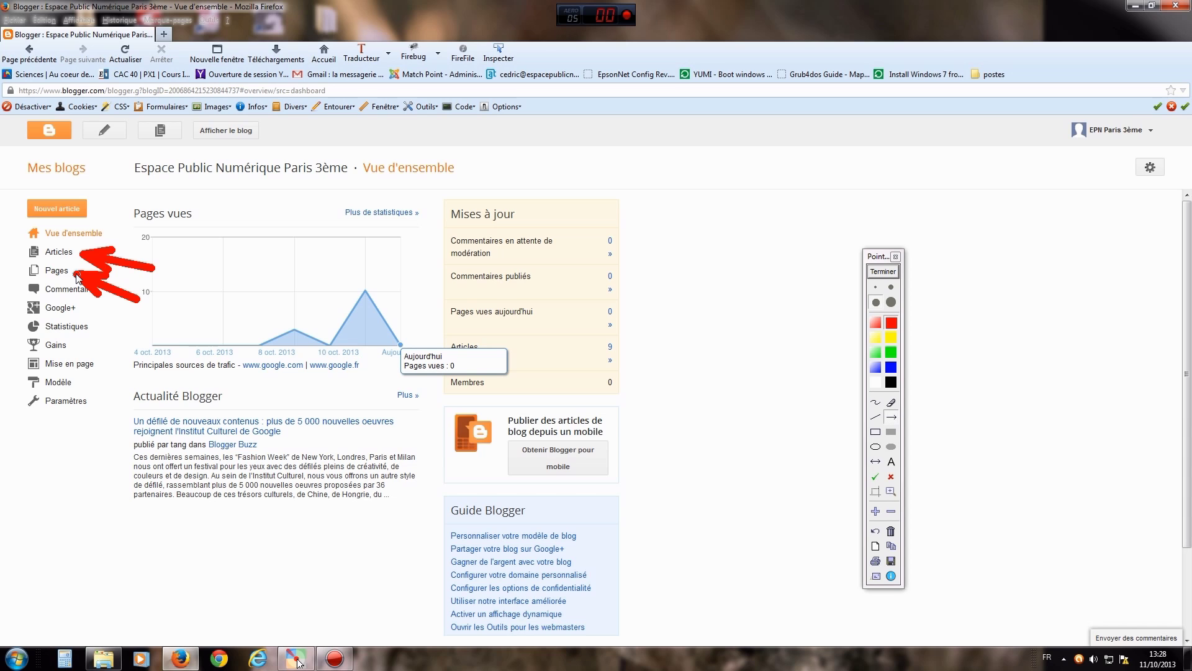
click(884, 275)
click(884, 275)
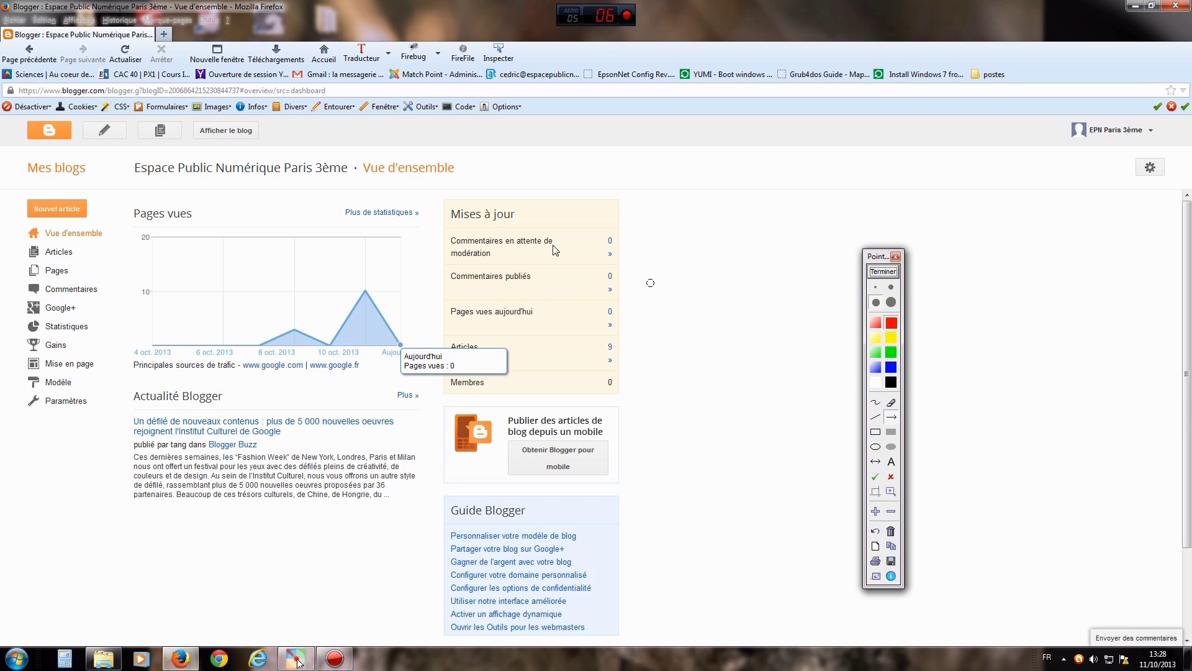
drag(149, 255, 105, 288)
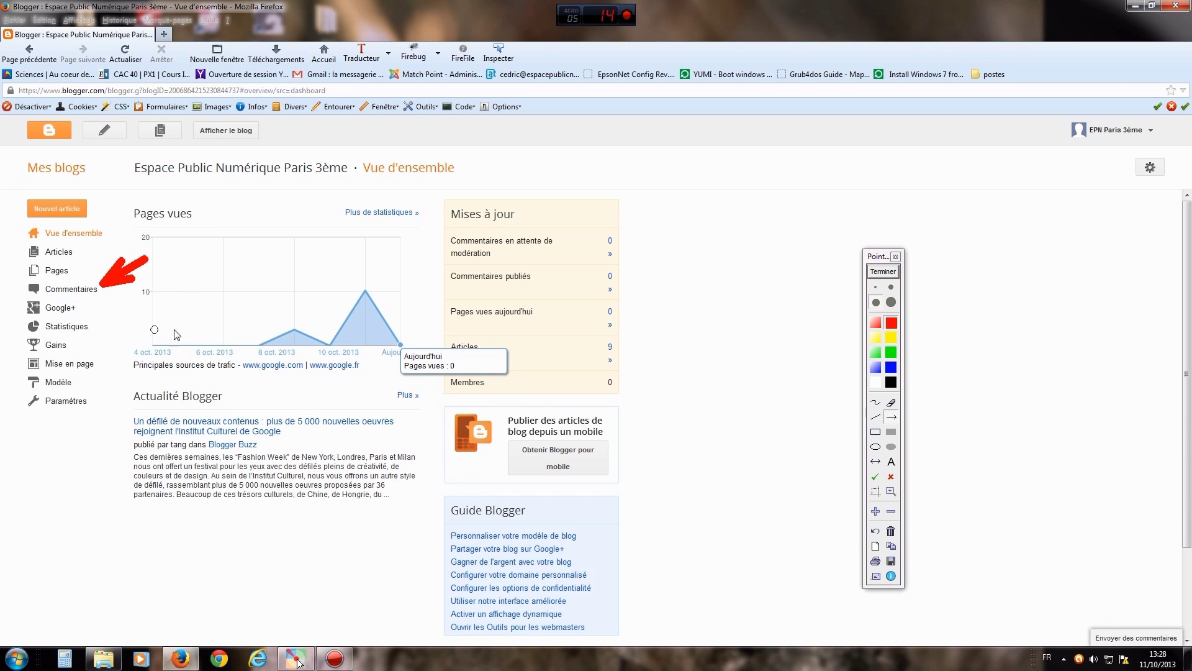
drag(137, 301, 95, 322)
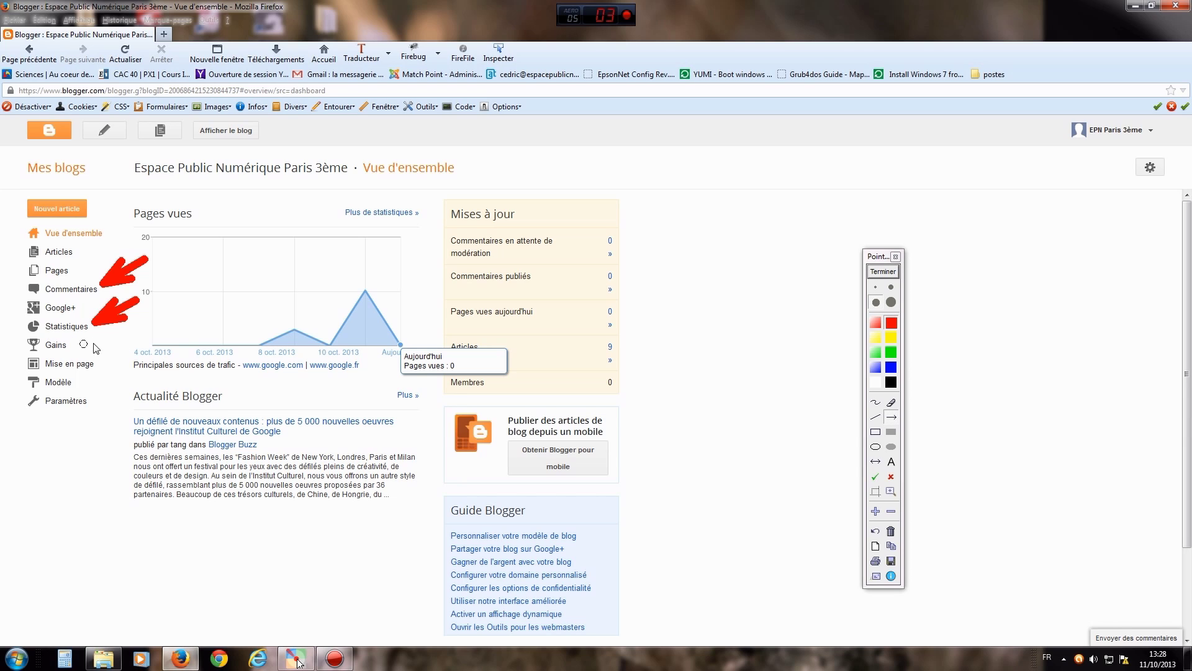
drag(134, 336, 100, 363)
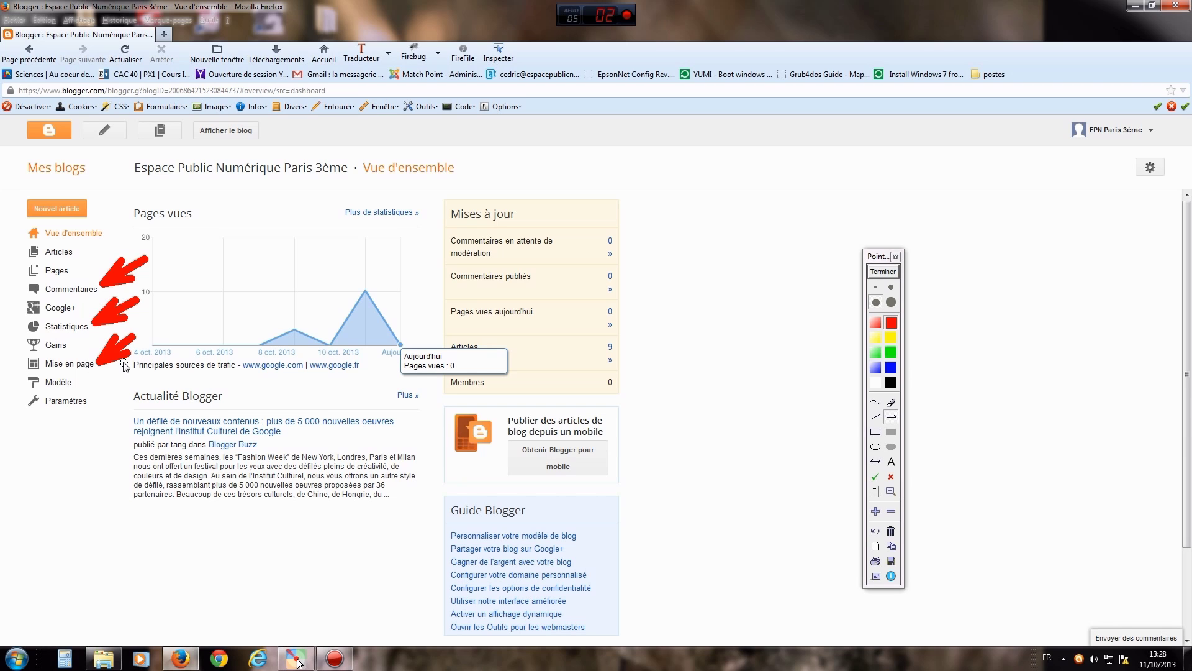
drag(132, 381, 85, 386)
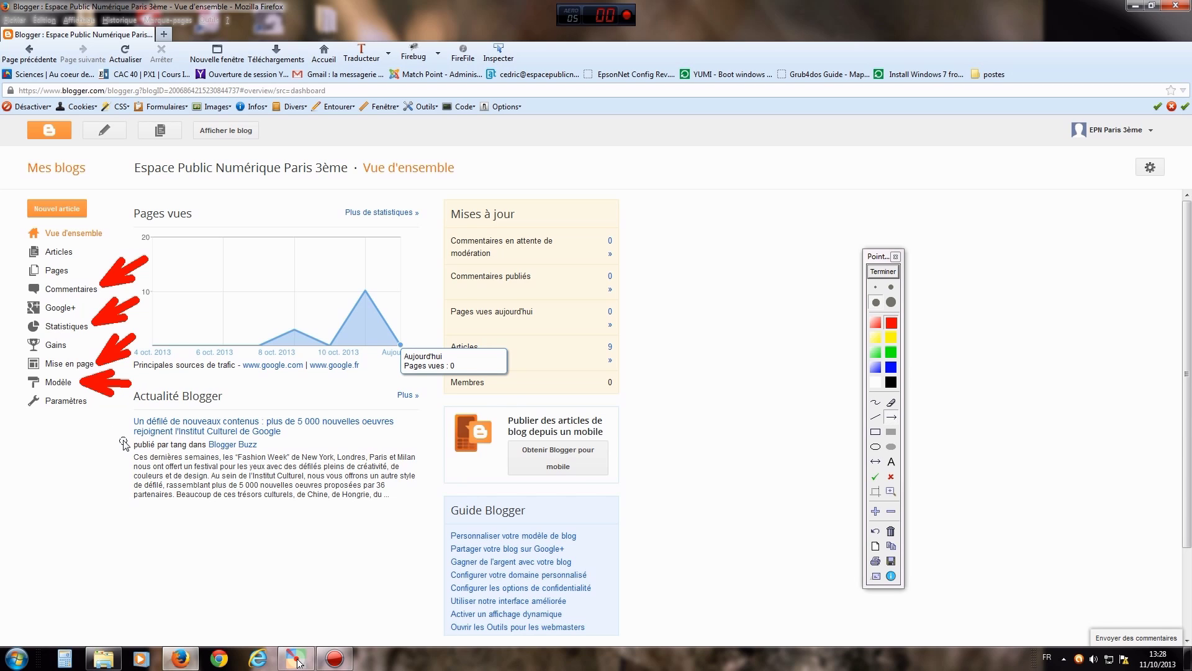
drag(124, 442, 94, 410)
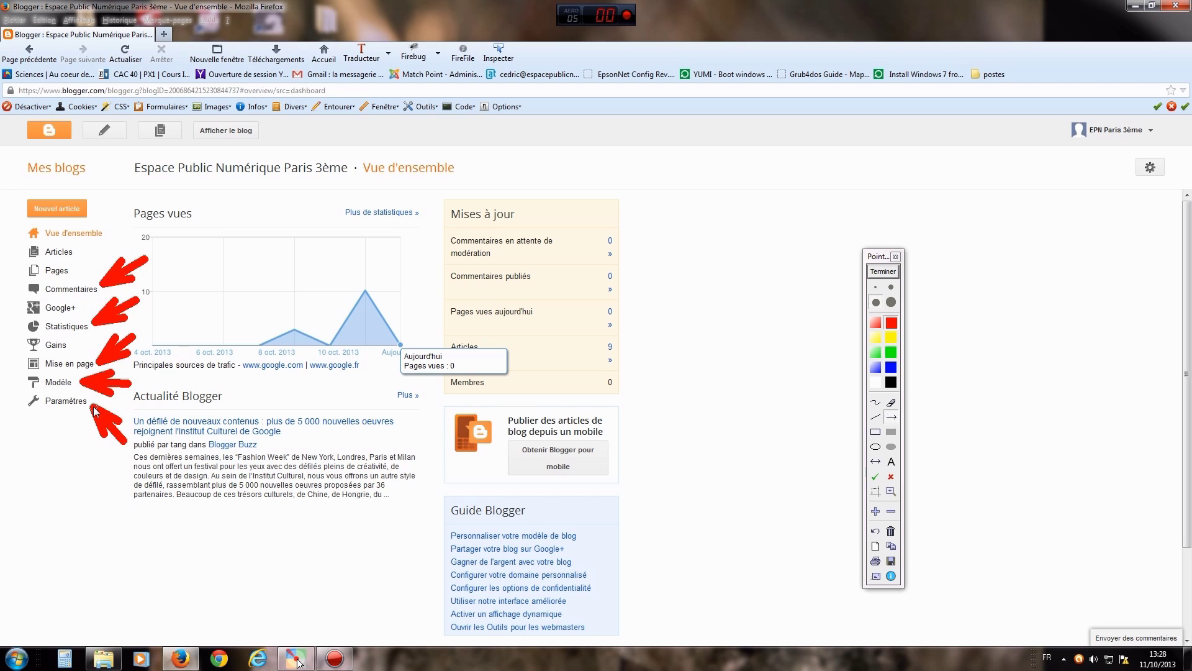
click(884, 274)
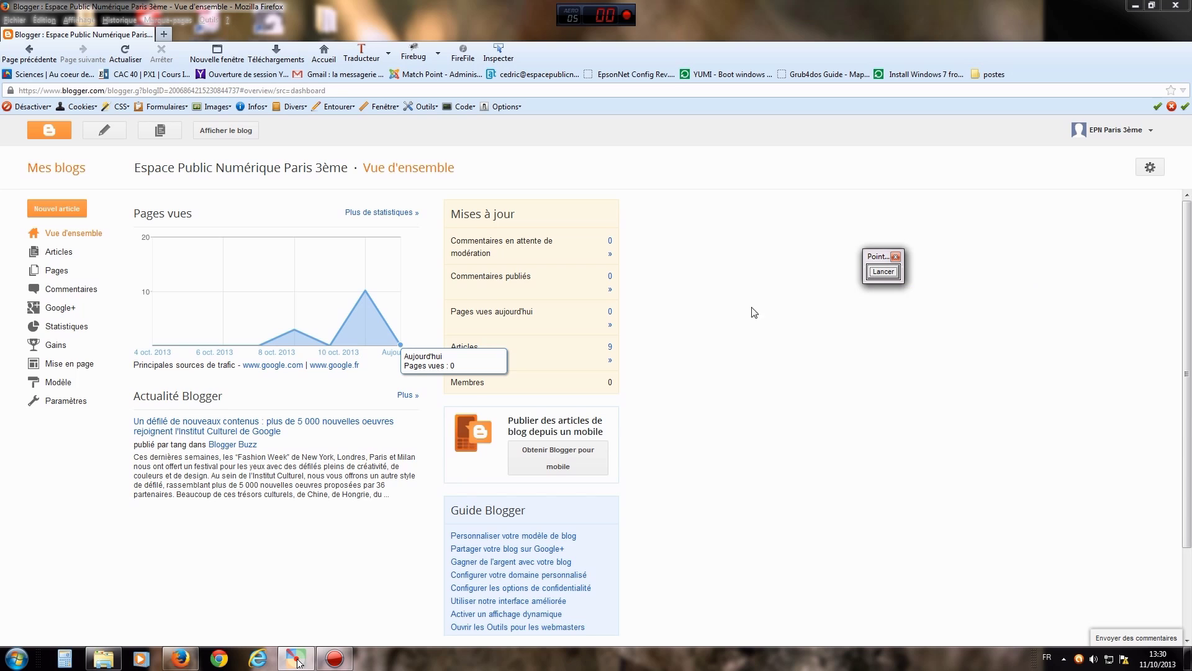
- Mark Modèle in the sidebar with an arrow and open the blog's template page
click(879, 273)
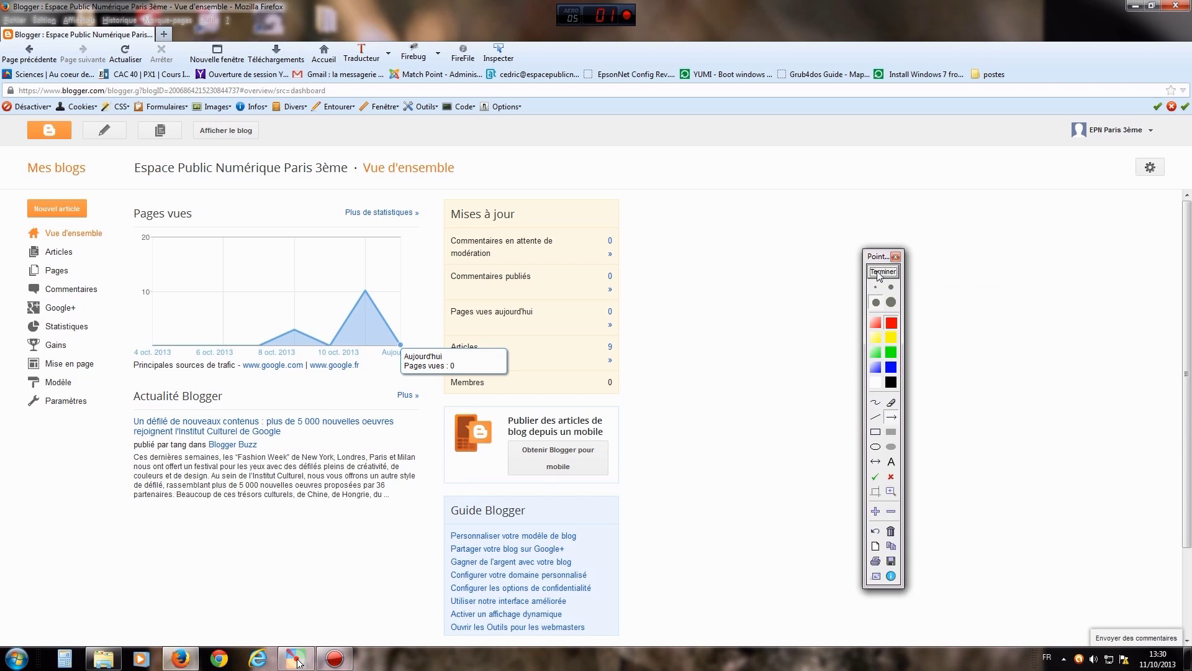
drag(203, 380, 83, 381)
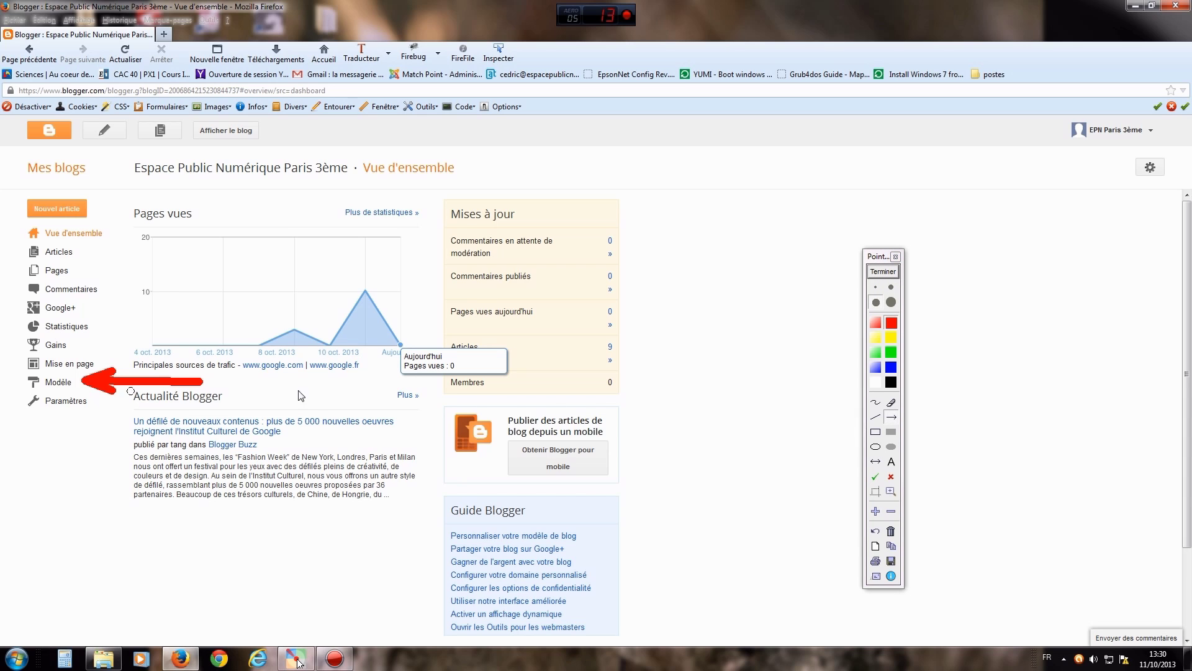
click(882, 272)
click(59, 383)
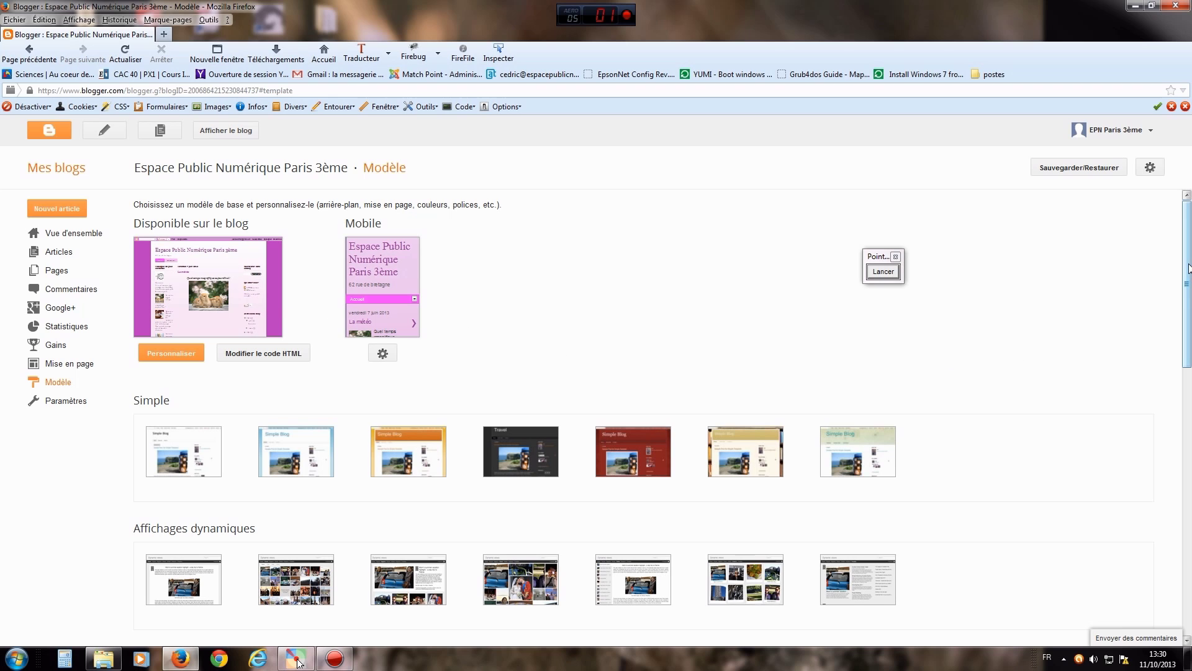
- Scroll the template list past Simple, Affichages dynamiques and Picture Window, then preview the first Filigrane template
drag(1186, 275, 1191, 321)
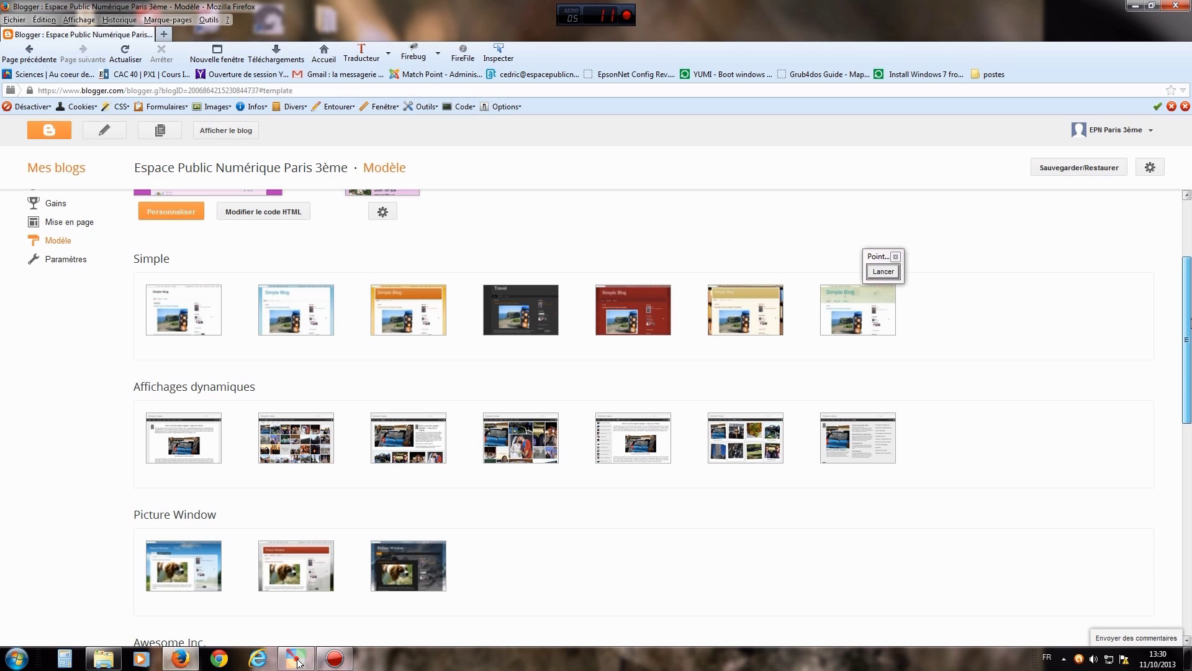
mouse_move(229, 309)
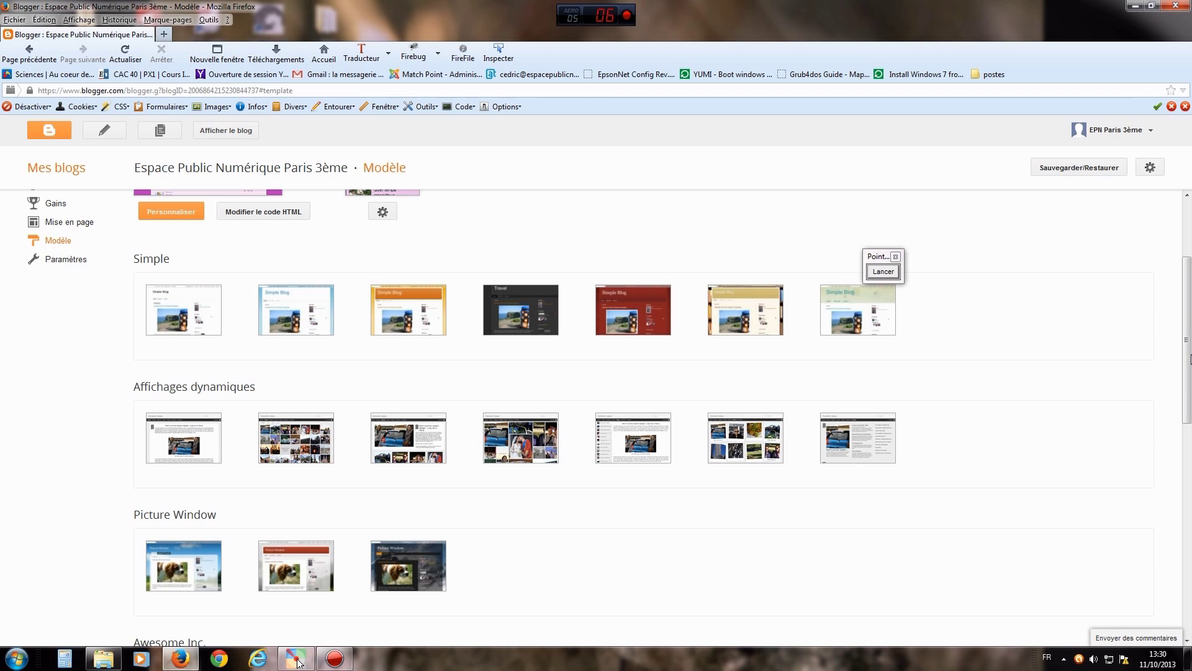
mouse_move(1191, 359)
mouse_down()
mouse_move(1190, 590)
mouse_move(1183, 380)
mouse_up()
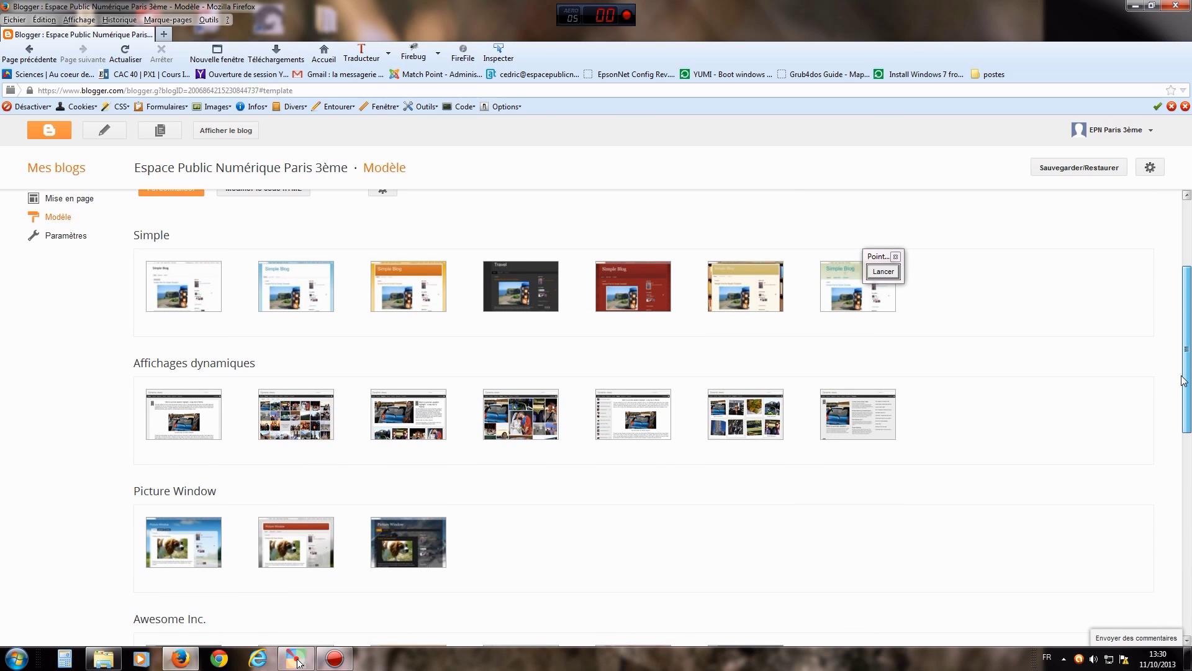
drag(1183, 380, 1189, 509)
mouse_move(184, 470)
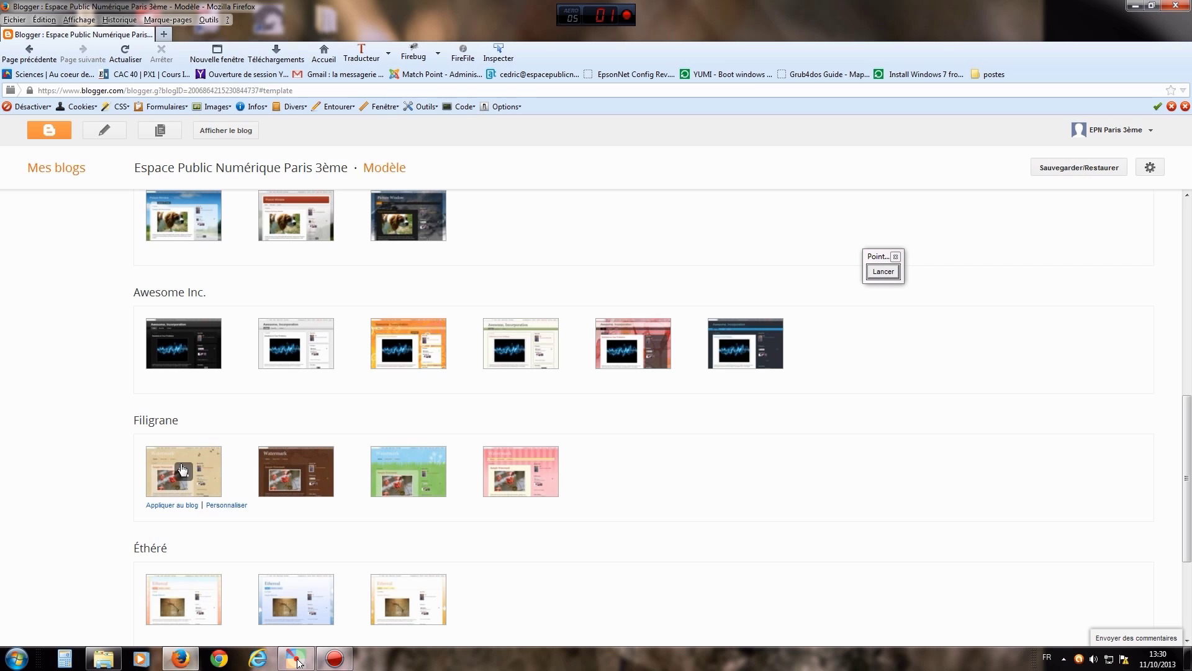
click(182, 468)
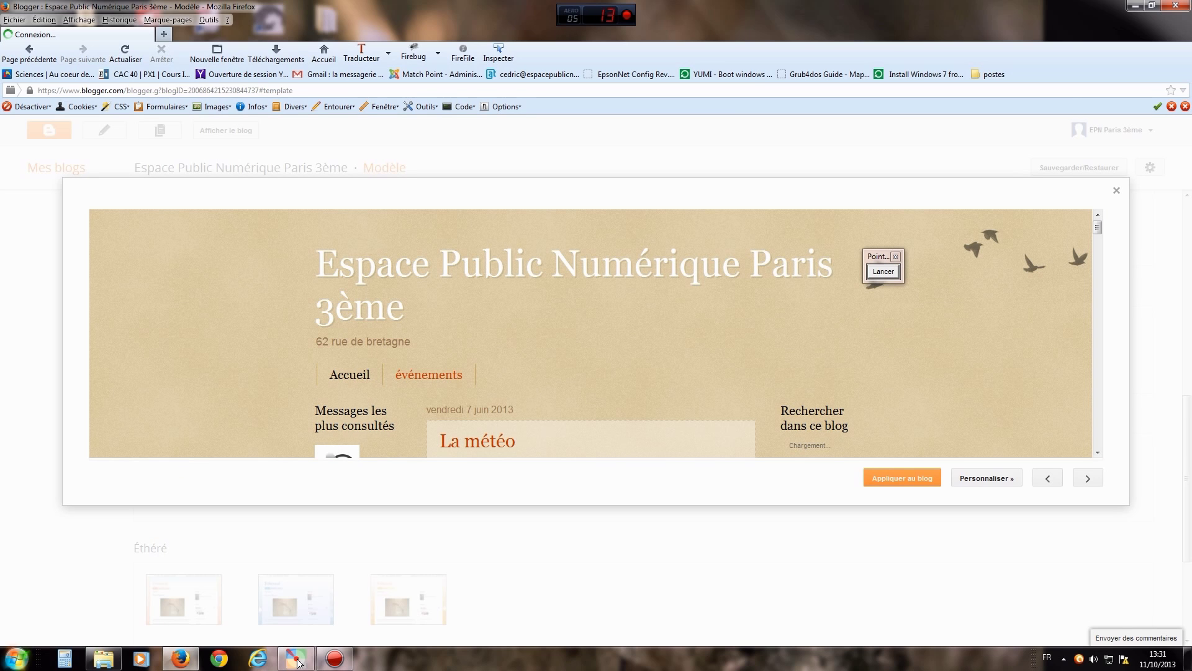
- Move the annotation tool aside and draw a temporary arrow showing how to close the preview
drag(882, 257, 1157, 267)
mouse_move(1100, 233)
mouse_down()
mouse_move(1111, 302)
mouse_move(1104, 452)
mouse_move(1099, 261)
mouse_move(1109, 229)
mouse_up()
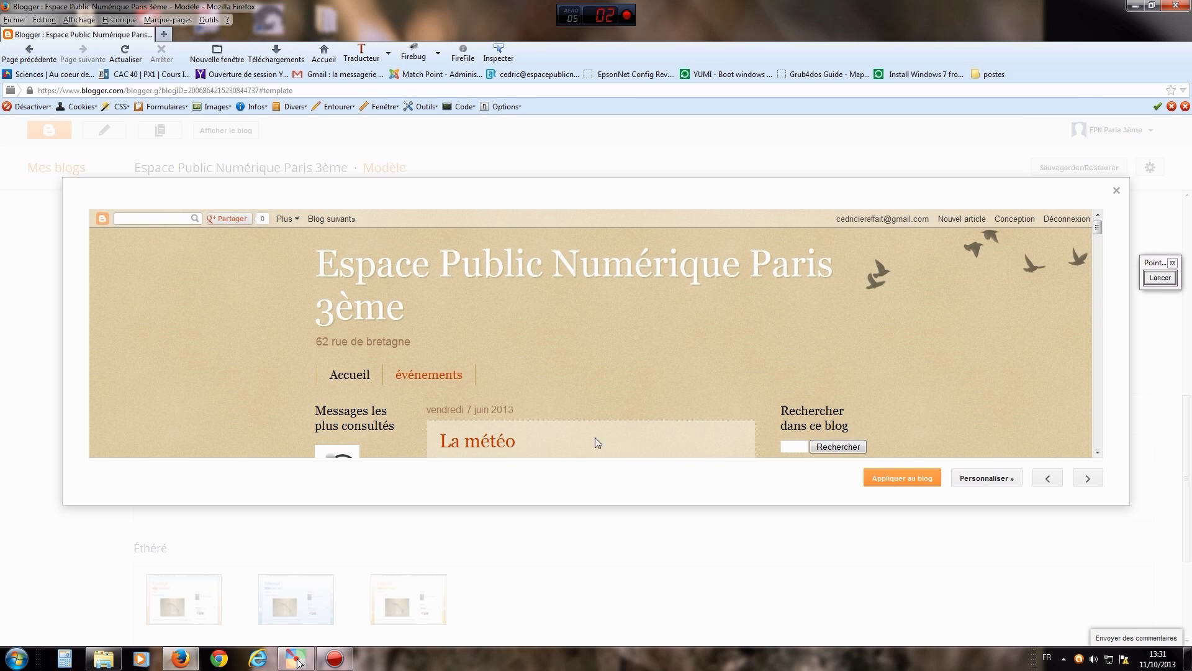
click(1160, 277)
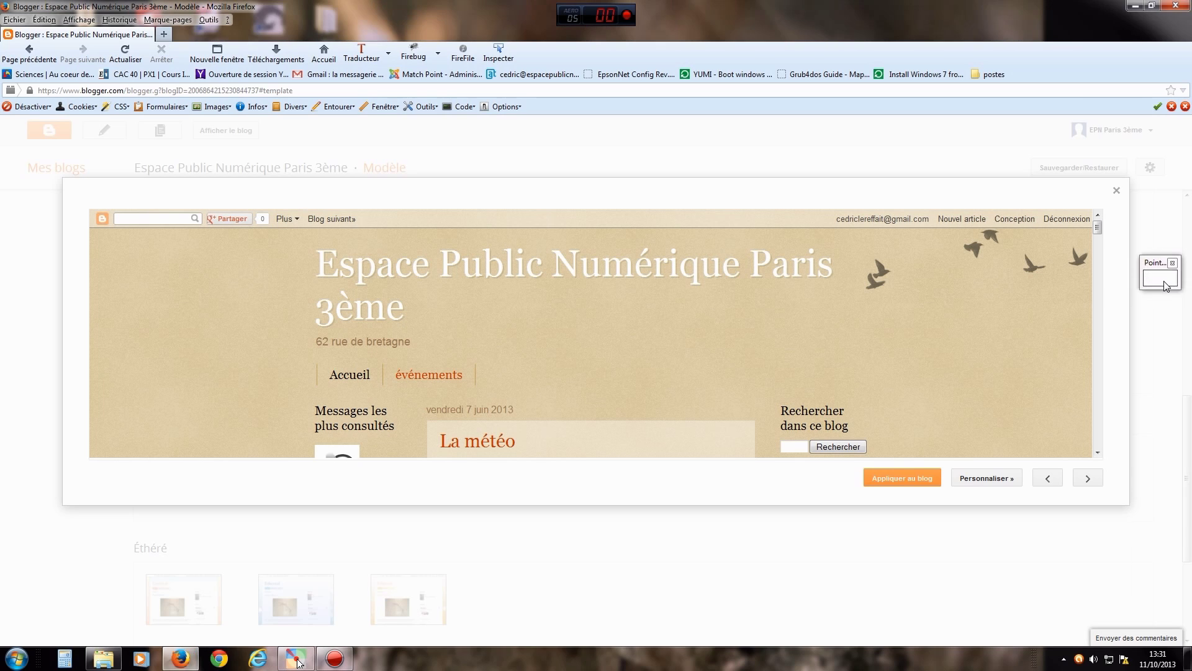
drag(968, 197, 1104, 196)
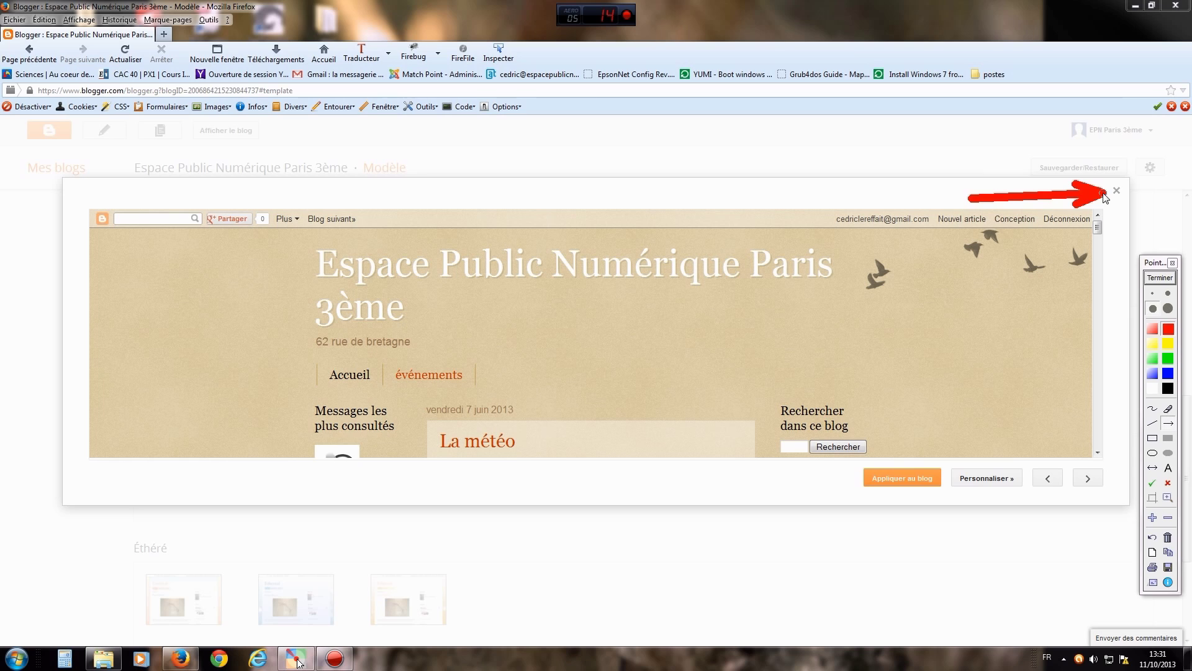
click(1158, 280)
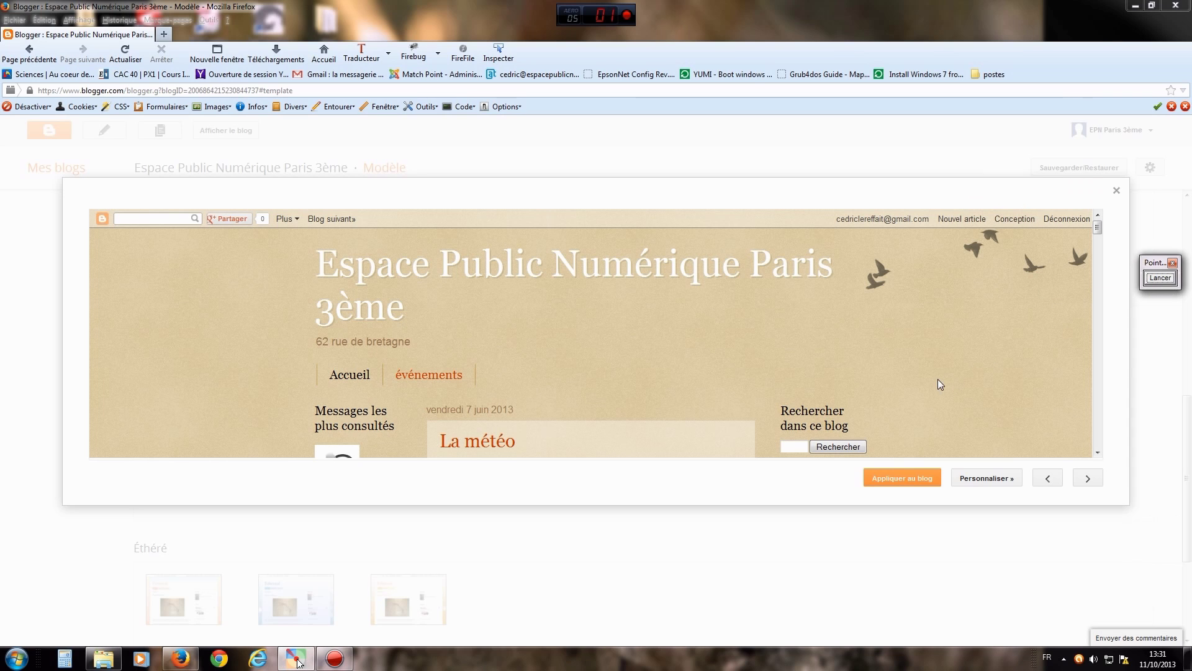
- Point an arrow at Appliquer au blog, then apply the first Filigrane template
click(1162, 281)
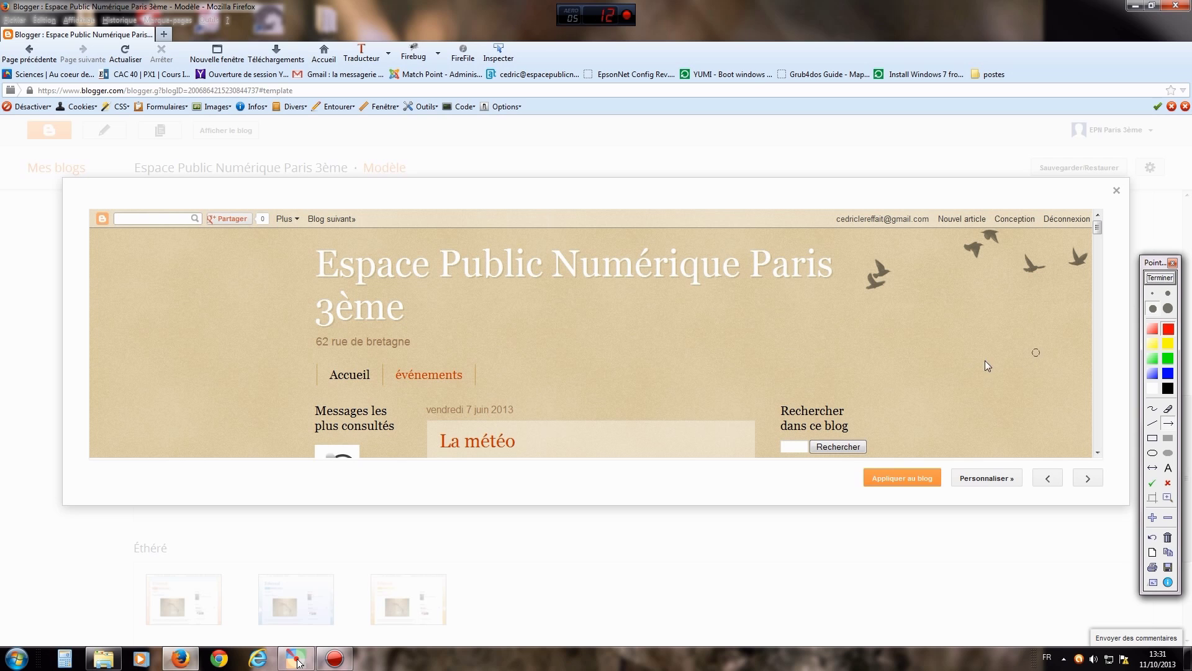
drag(944, 380, 916, 470)
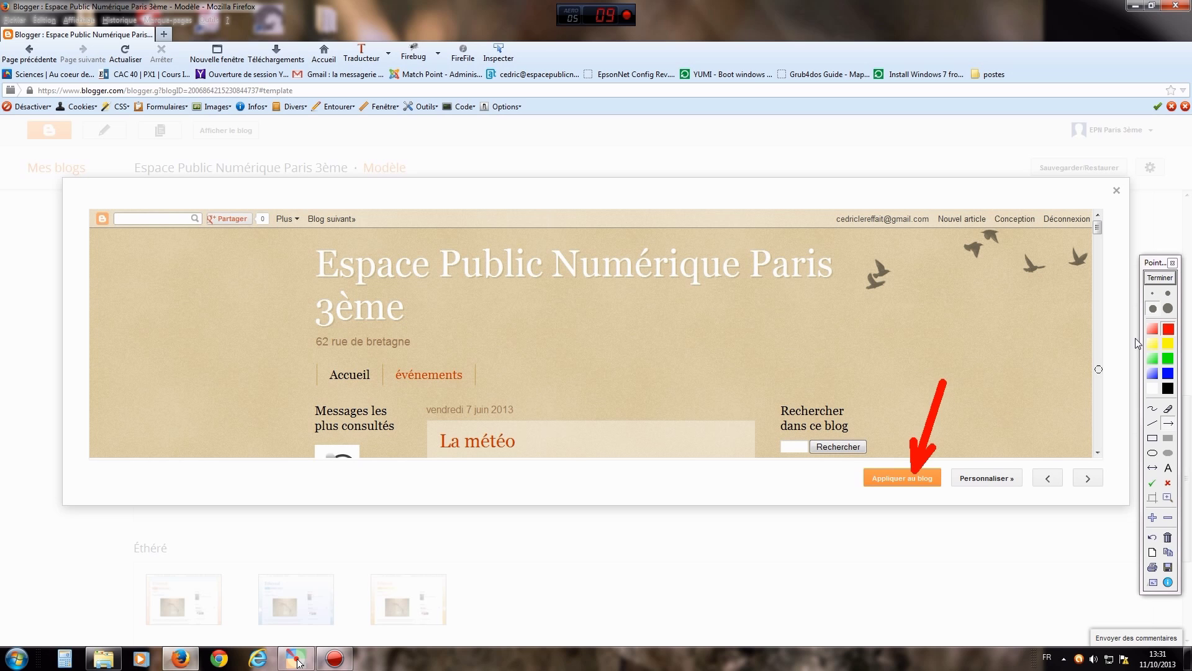
click(1166, 278)
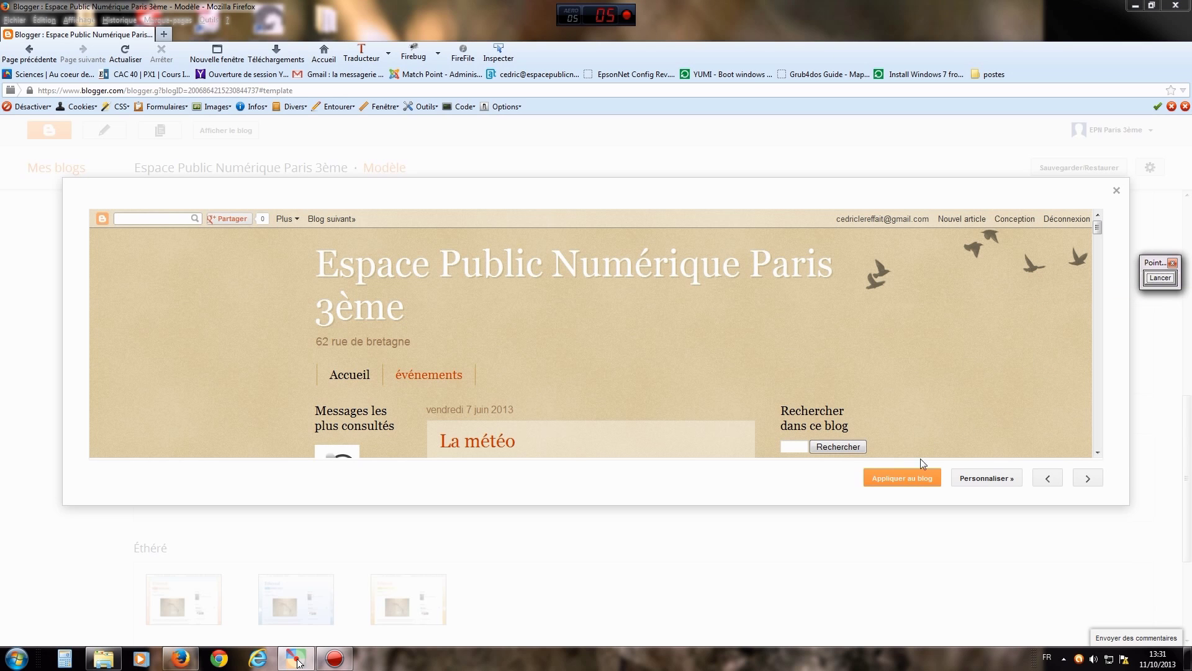
click(907, 481)
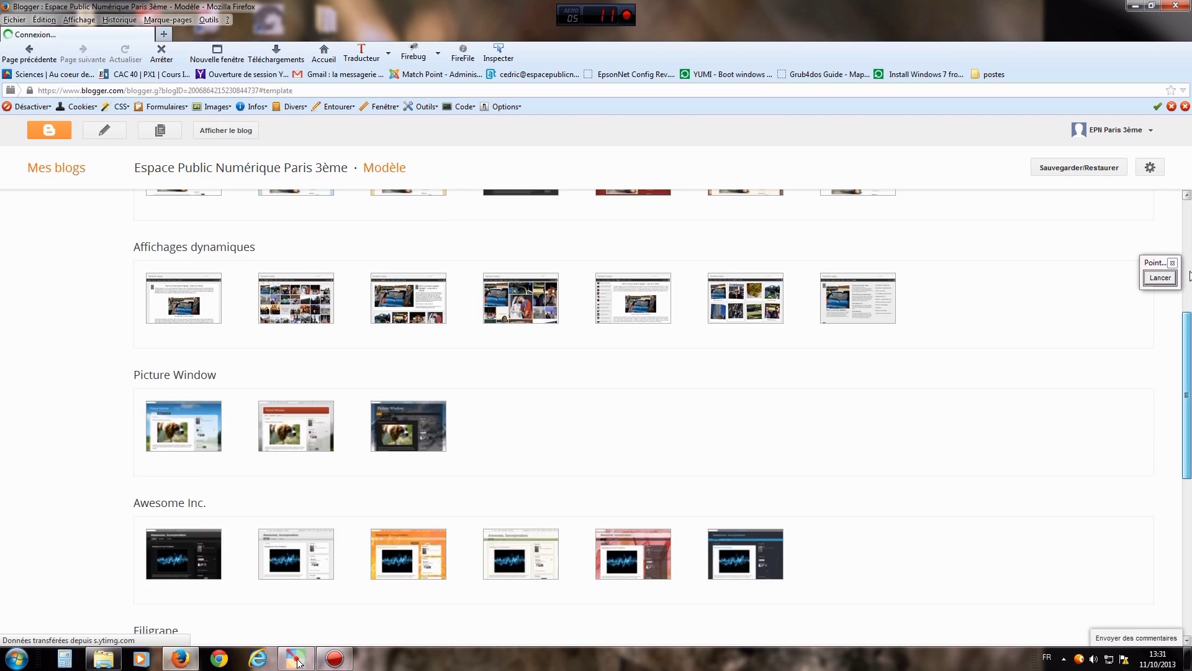
- Scroll to the top of the Modèle page and point an arrow at the Filigrane design preview
drag(1189, 219, 1183, 202)
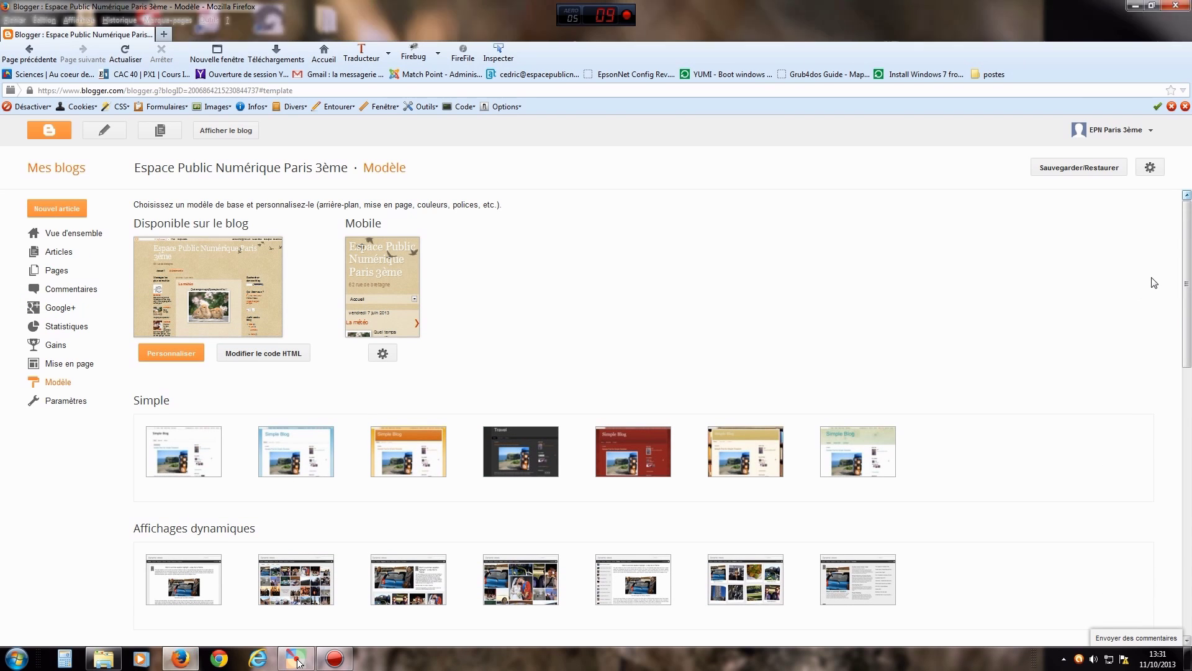
click(1159, 277)
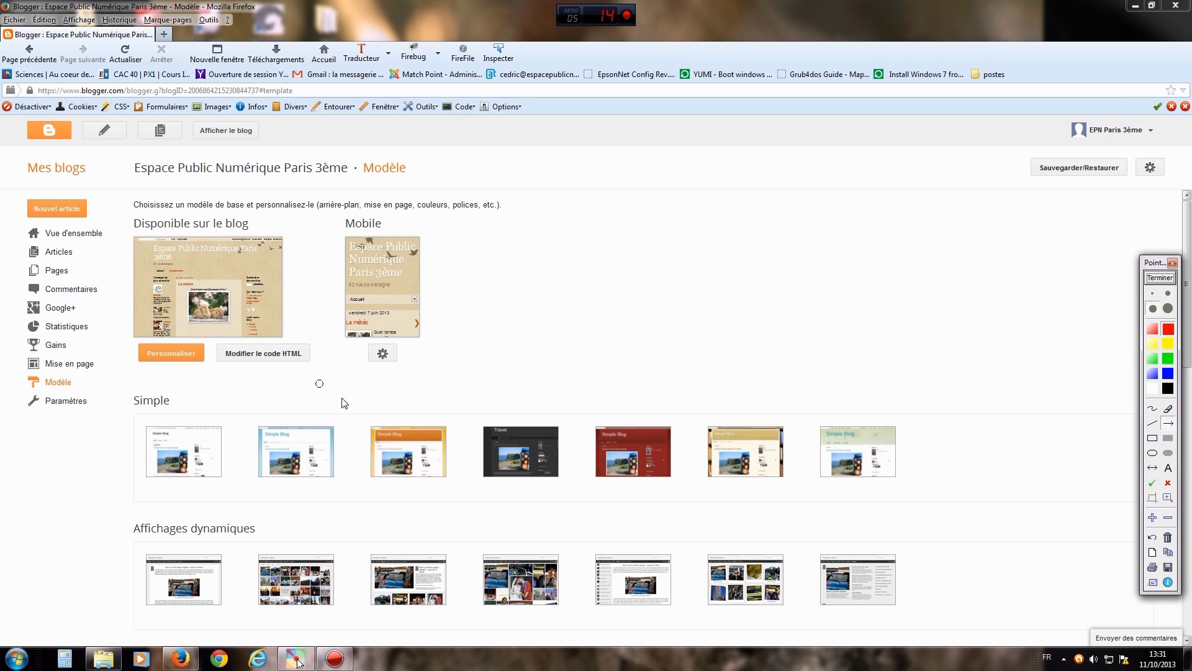
drag(365, 405, 281, 305)
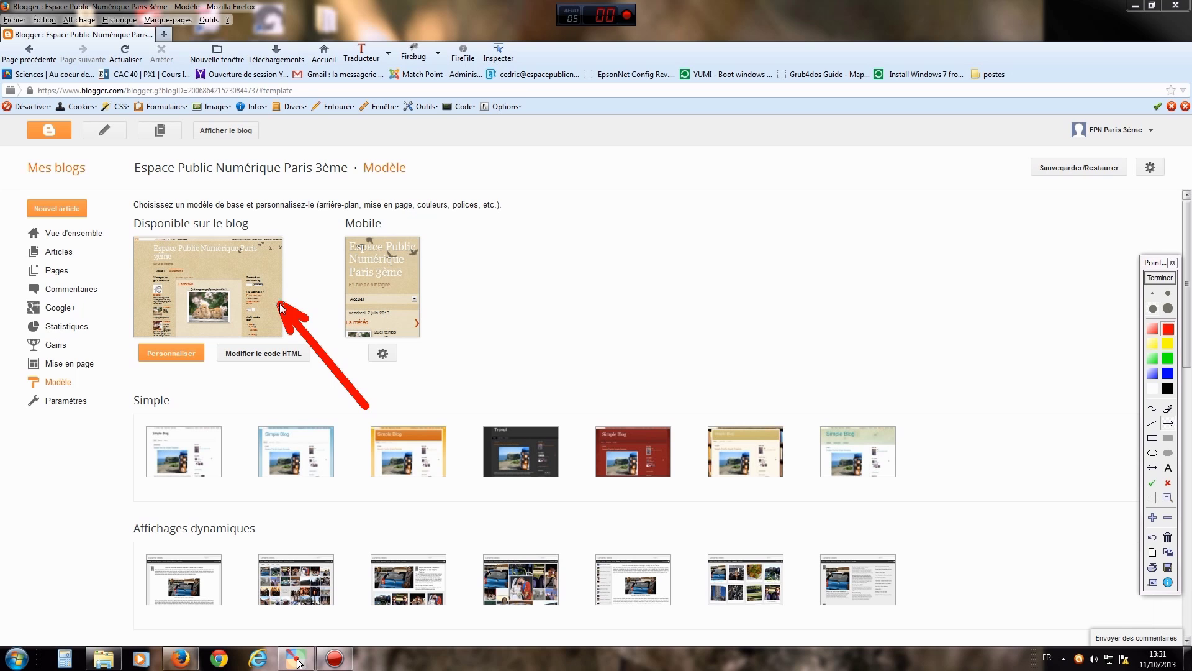
click(1158, 278)
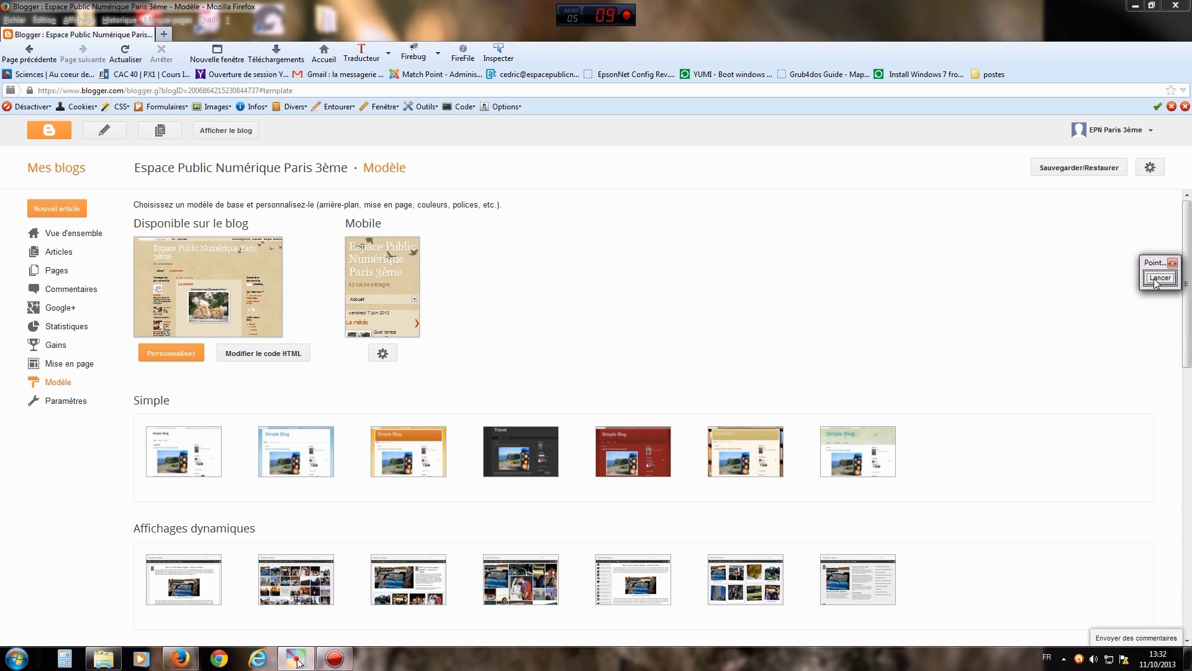
drag(1153, 265, 705, 287)
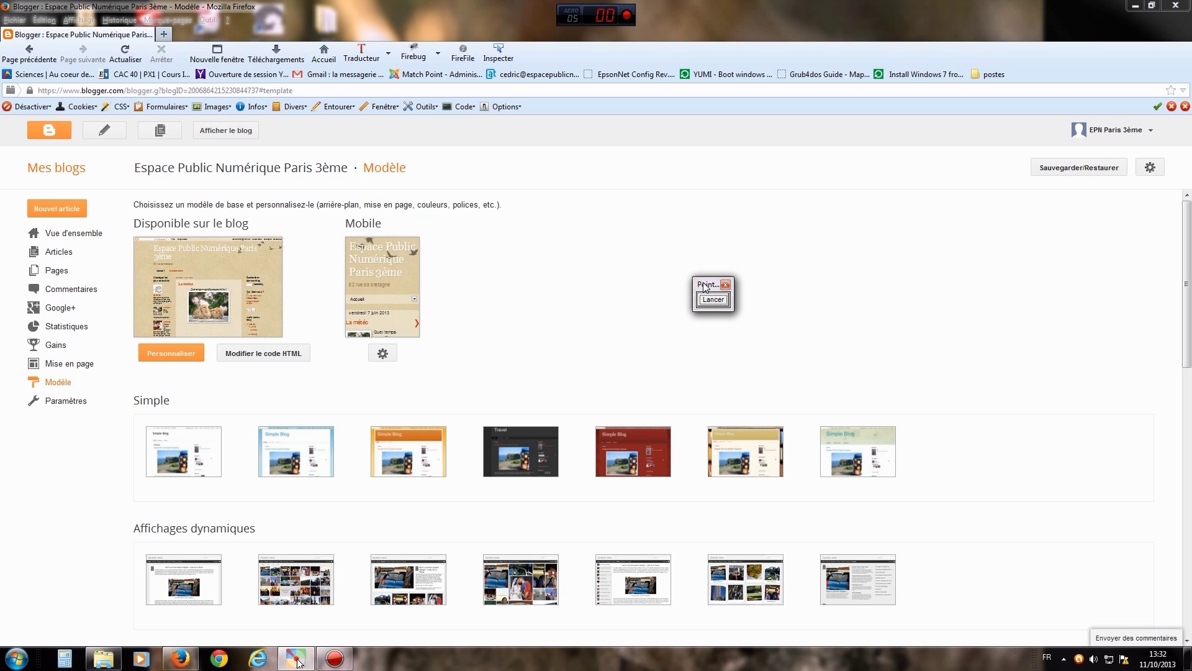
- Draw an arrow at Afficher le blog and open the public blog in a new tab
click(713, 299)
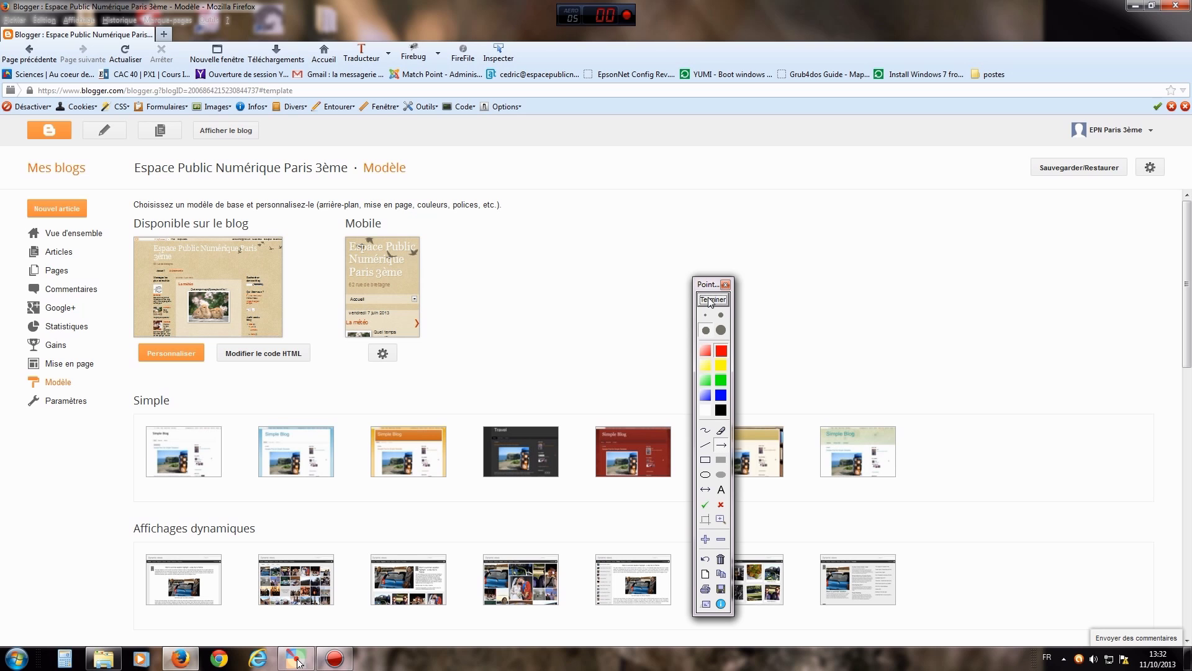
drag(462, 143, 263, 136)
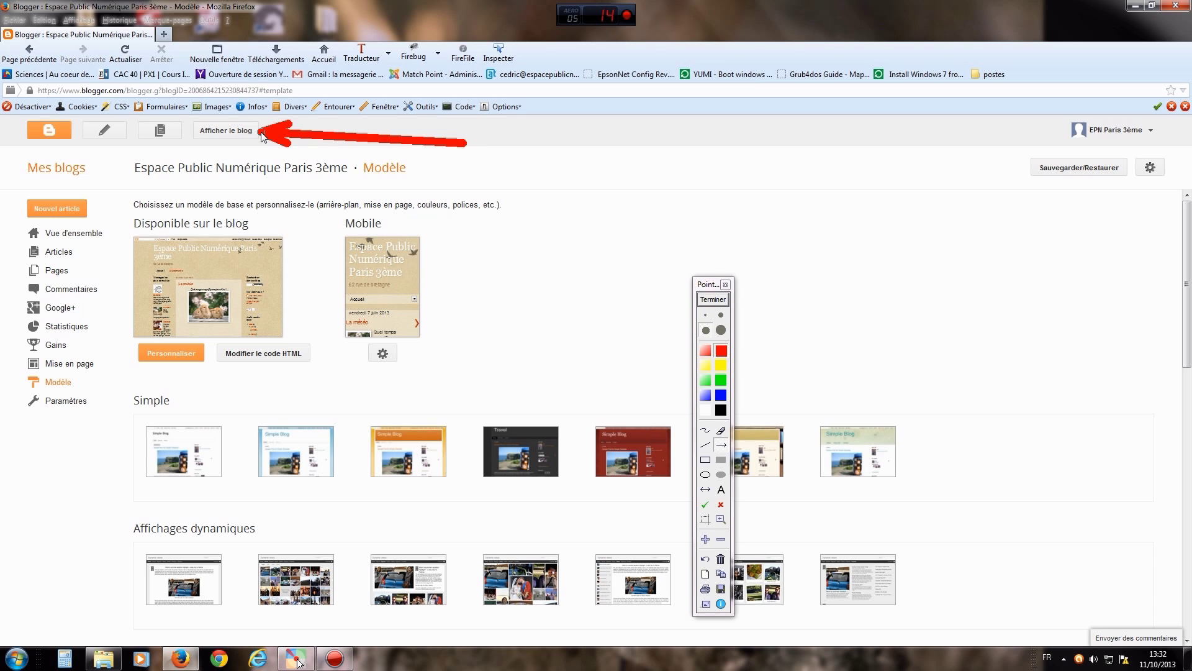
click(713, 299)
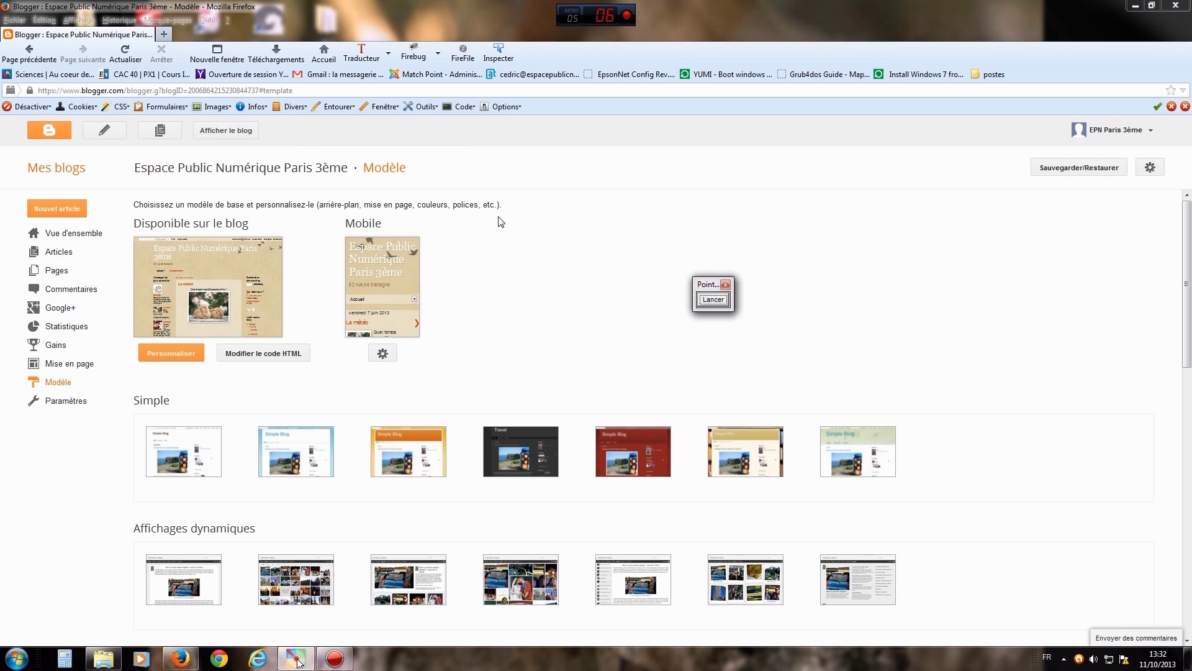
click(219, 130)
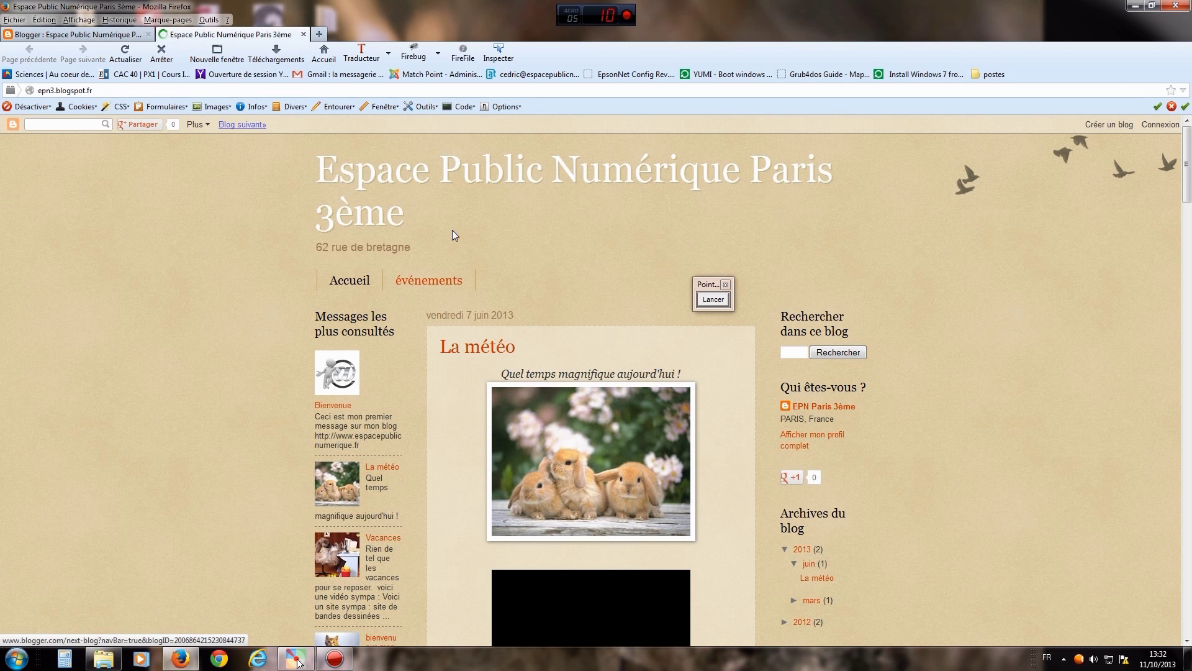
drag(710, 286, 670, 255)
- Point arrows at the blog's web address and the dashboard tab, then return to the Blogger Modèle tab
click(672, 267)
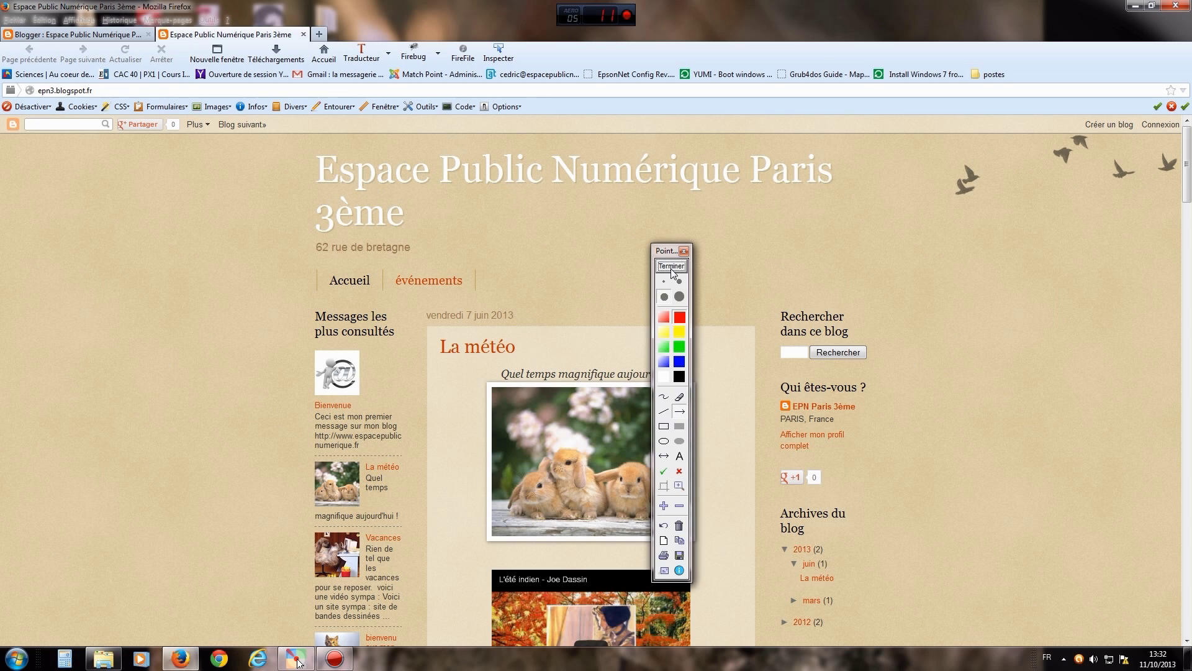
mouse_move(225, 222)
mouse_down()
mouse_move(223, 91)
mouse_move(239, 41)
mouse_up()
drag(71, 193, 67, 47)
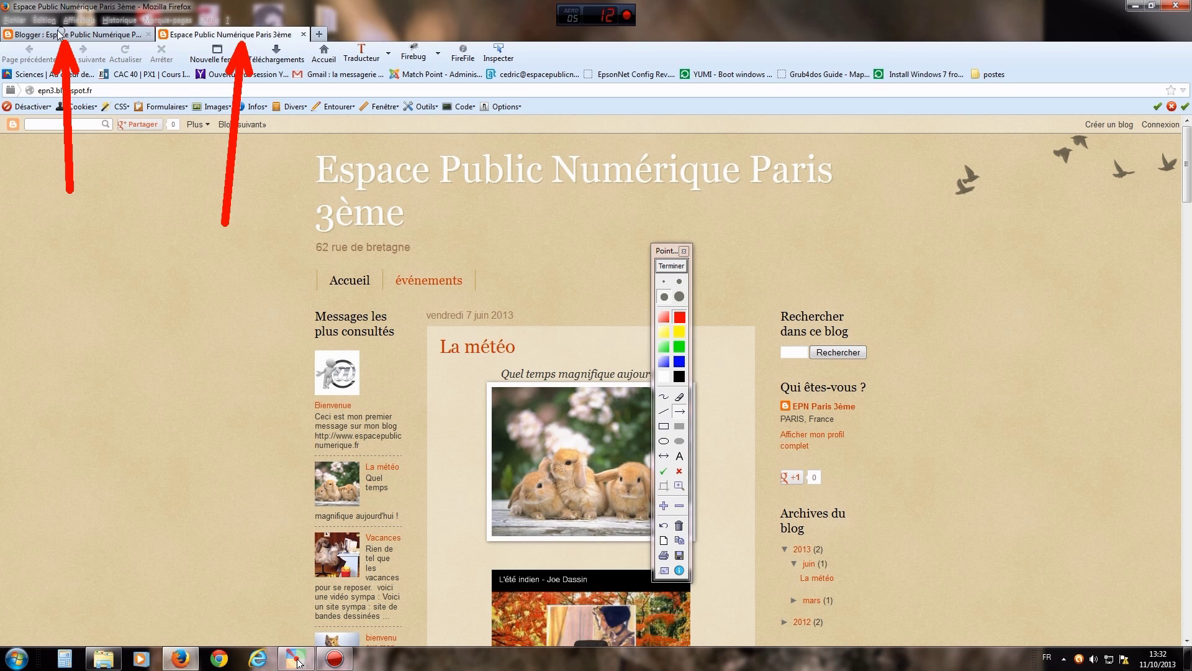
click(671, 266)
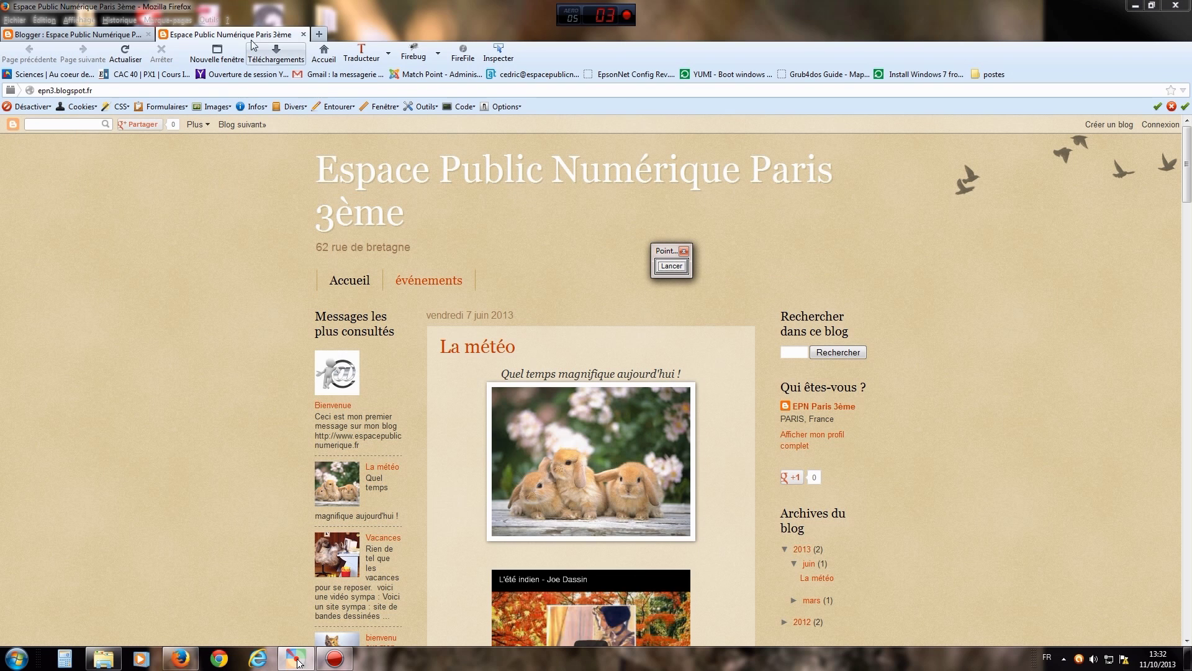
click(79, 20)
click(53, 34)
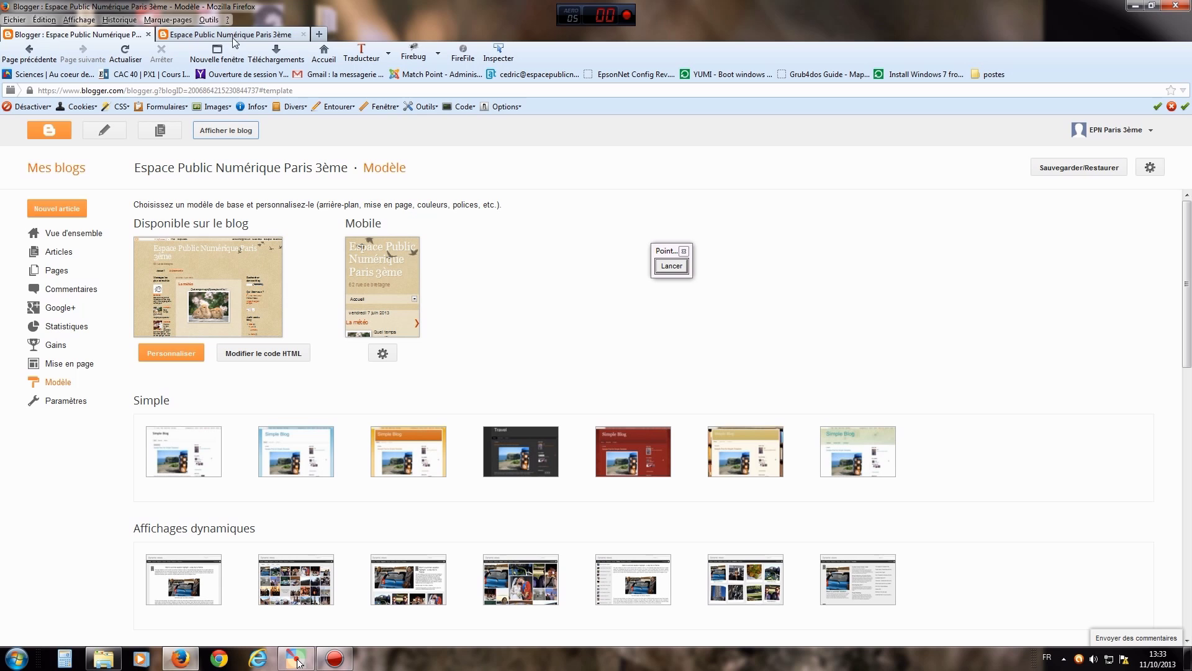
- Switch between the public blog tab showing La météo and the Blogger tab, ending on the blog
click(237, 41)
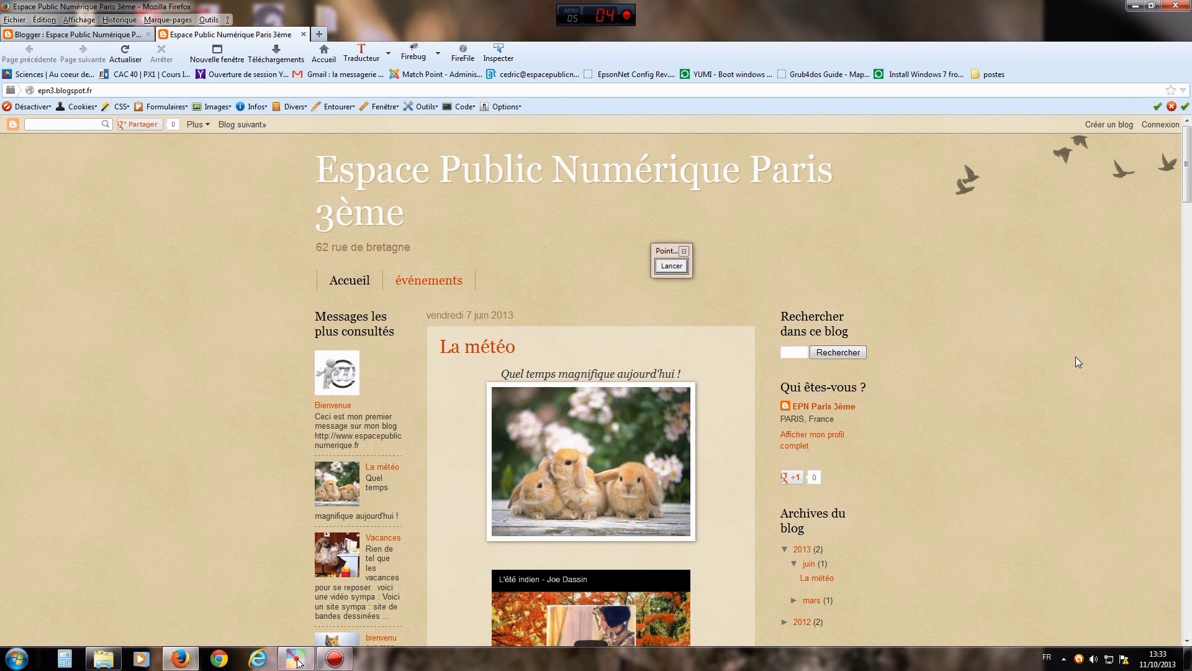
mouse_move(1186, 186)
mouse_down()
mouse_move(1187, 398)
mouse_move(1185, 174)
mouse_up()
click(98, 36)
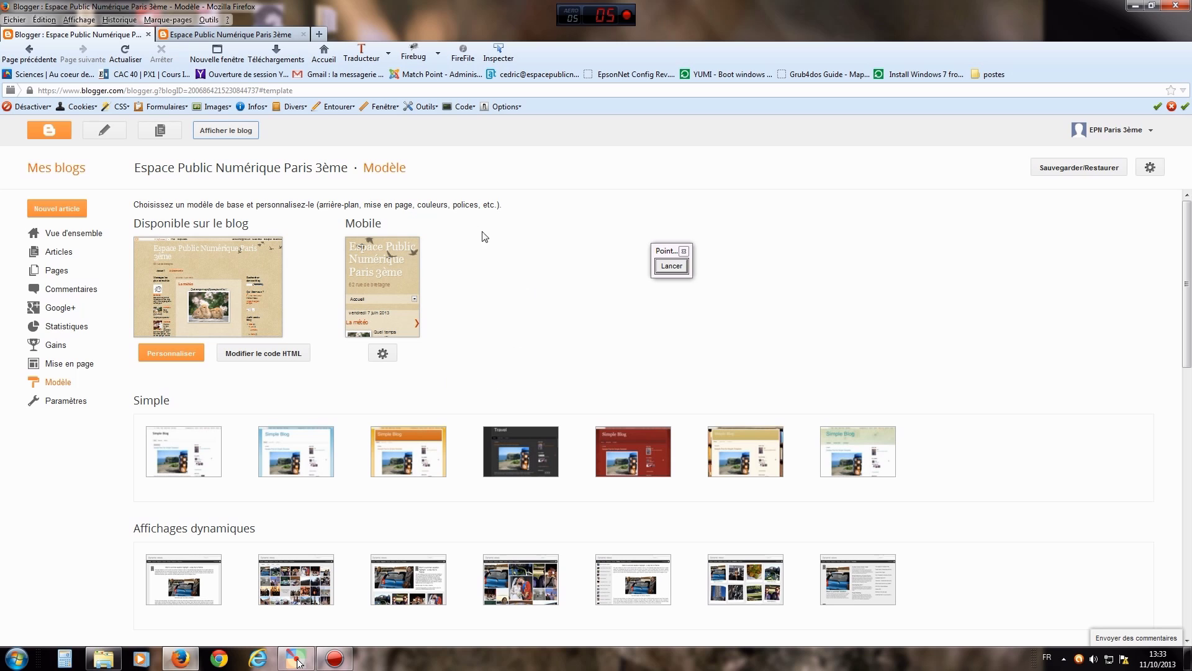
click(242, 39)
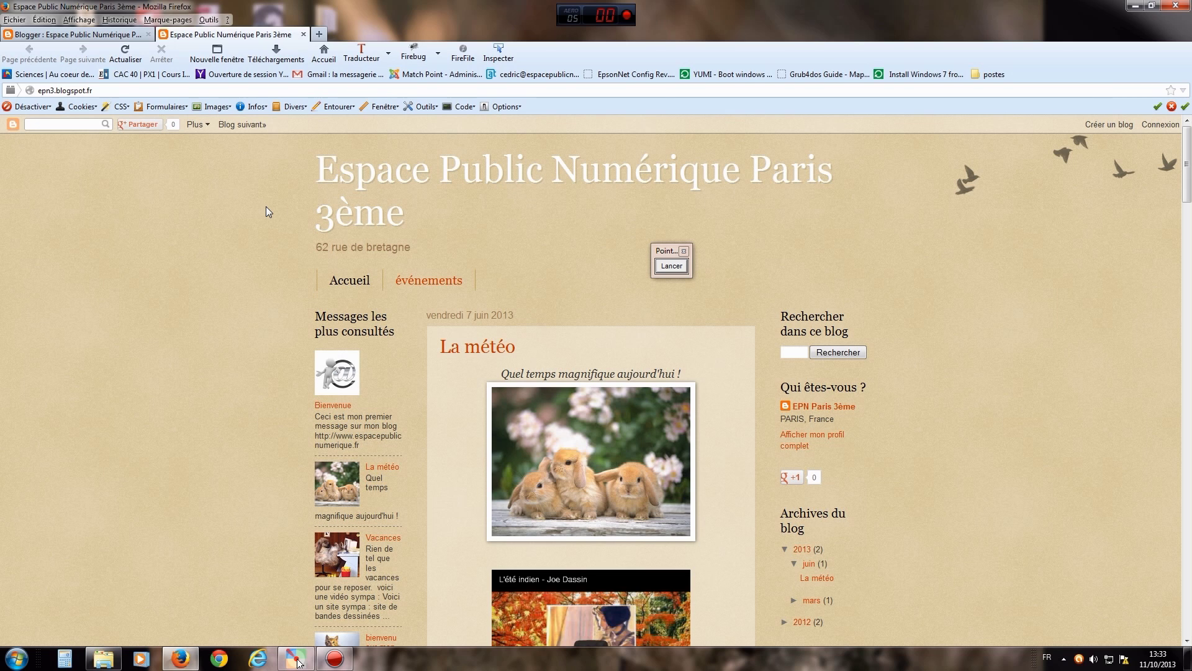
click(671, 266)
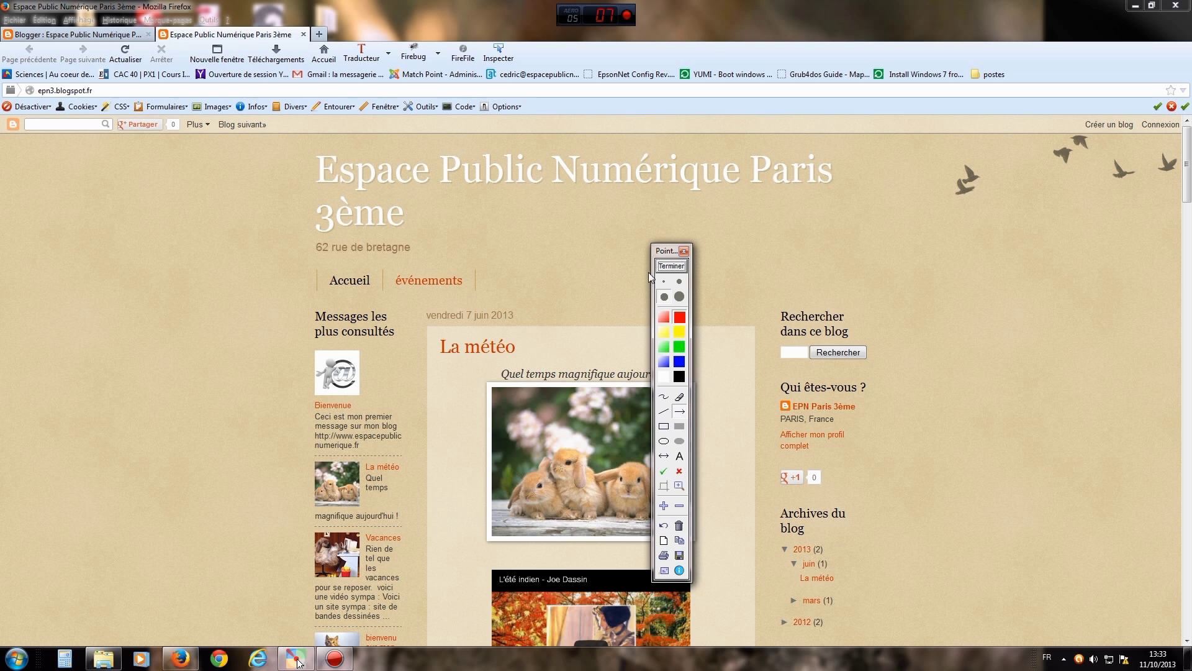
- Draw arrows at the reload button and the tab's close button, then close the public blog tab
mouse_move(147, 253)
mouse_down()
mouse_move(163, 103)
mouse_move(123, 69)
mouse_up()
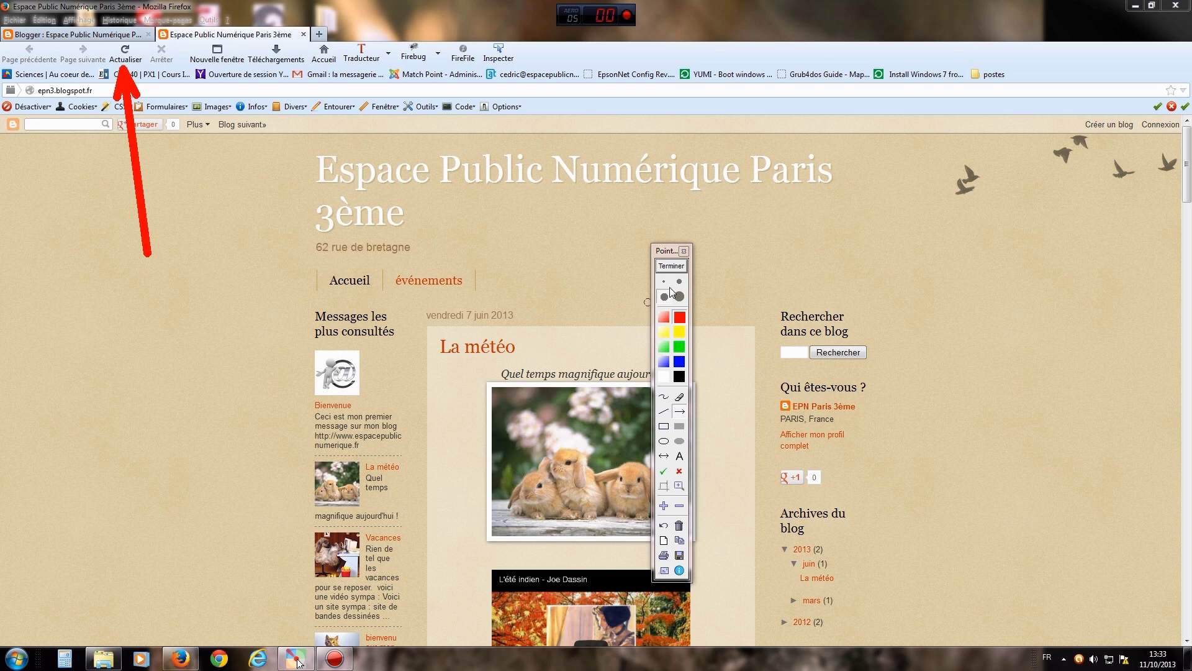
click(673, 267)
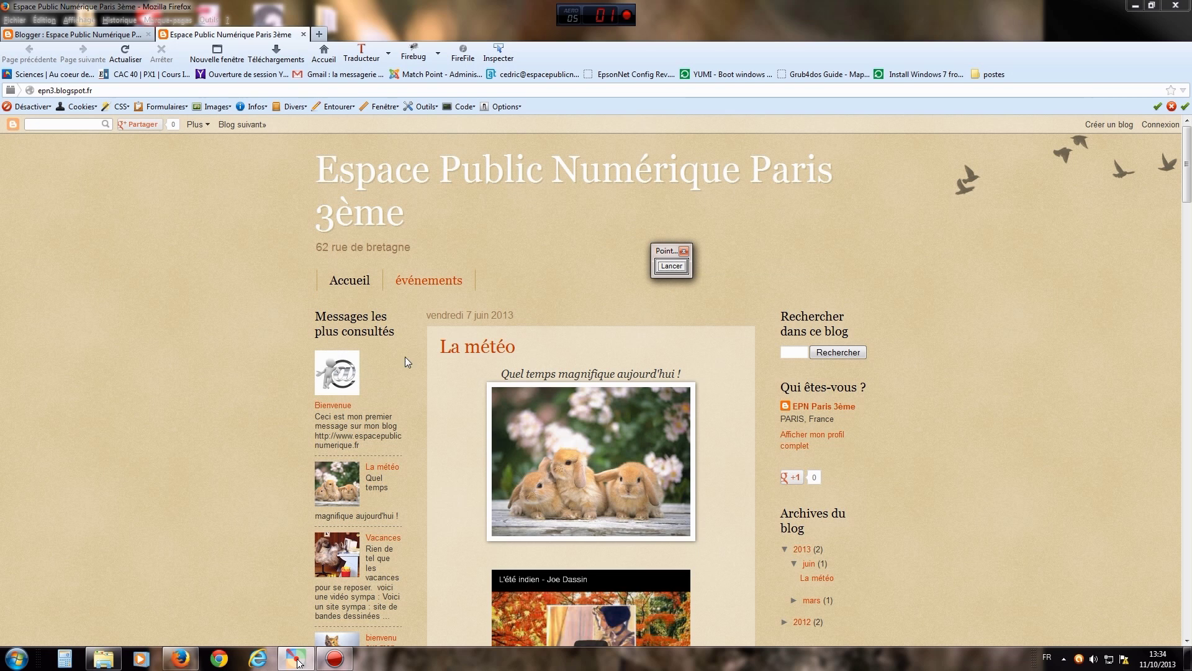
click(671, 265)
drag(228, 206, 301, 41)
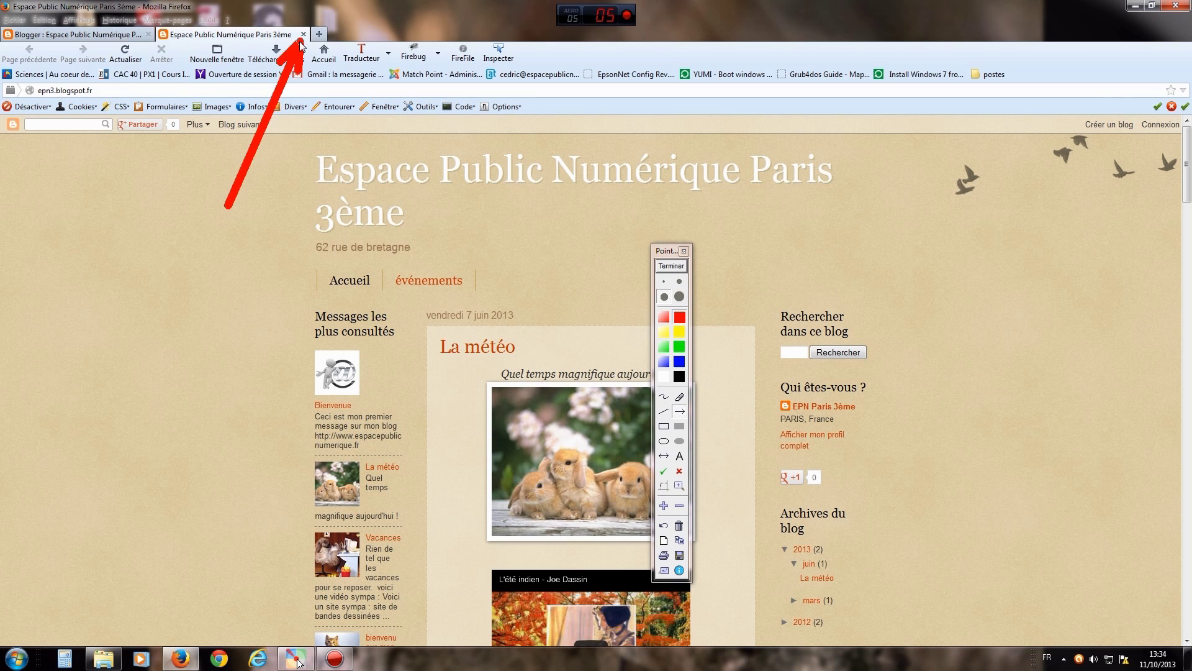
click(665, 271)
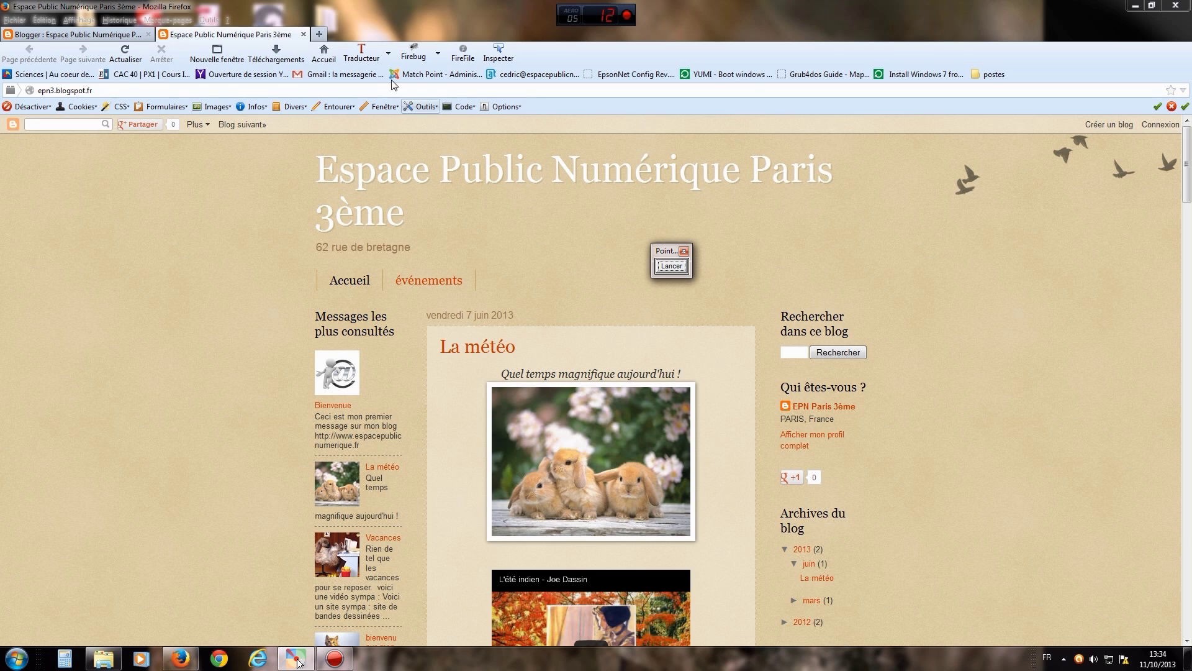
click(303, 34)
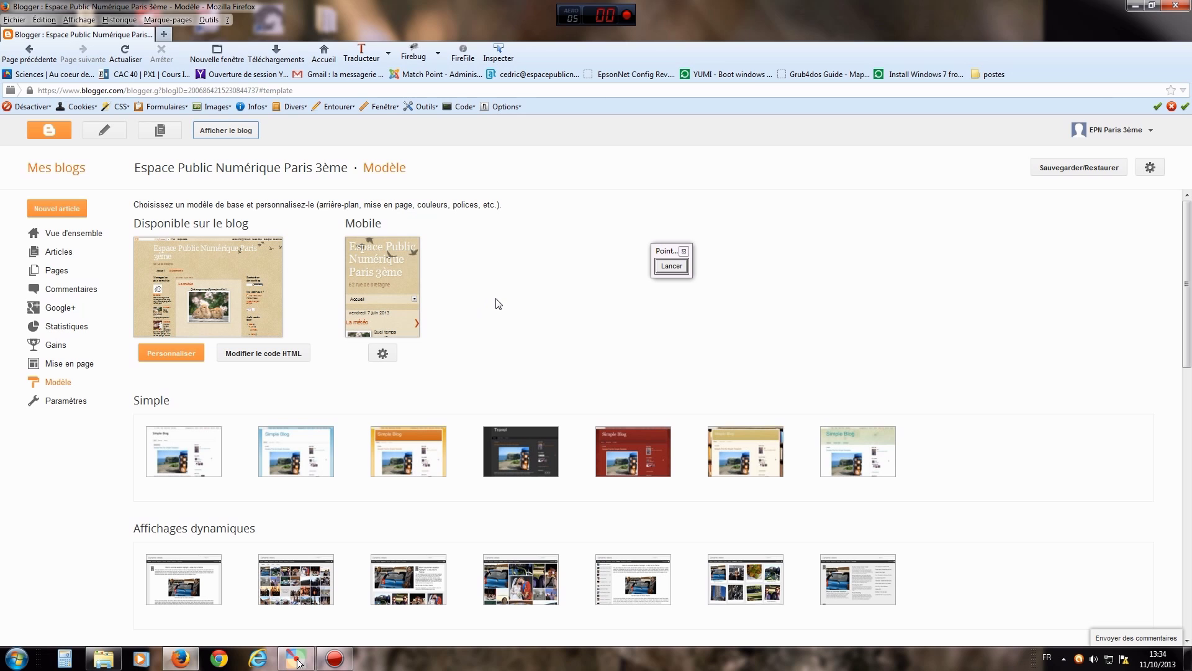
click(660, 271)
drag(295, 222, 243, 142)
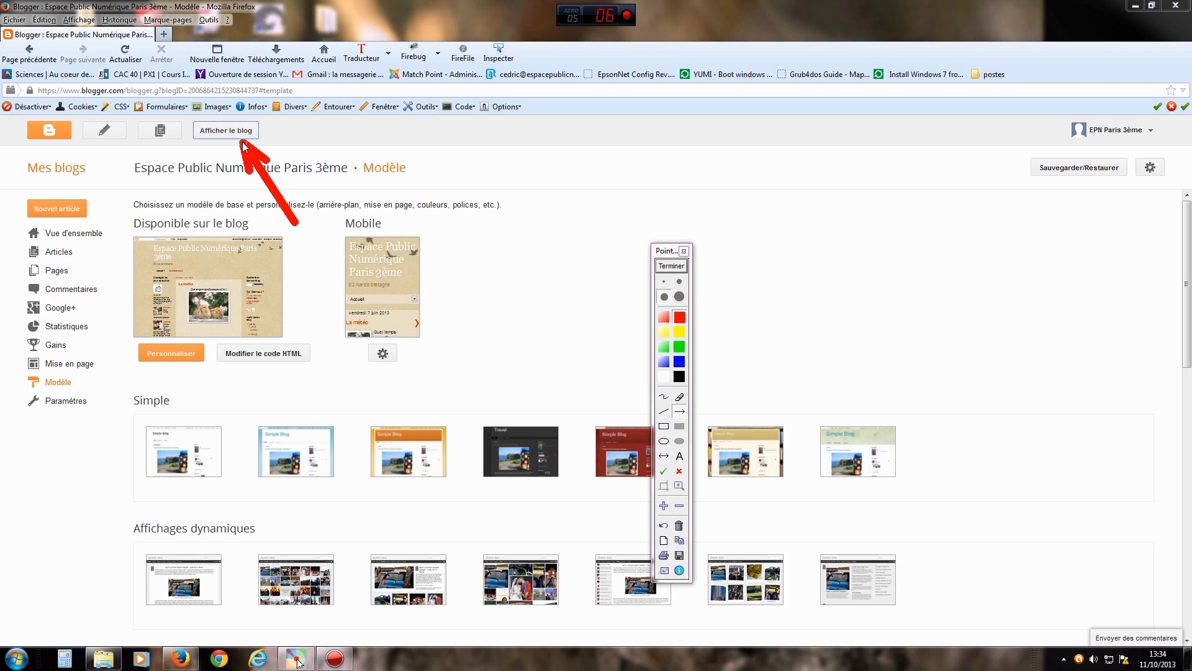
click(666, 267)
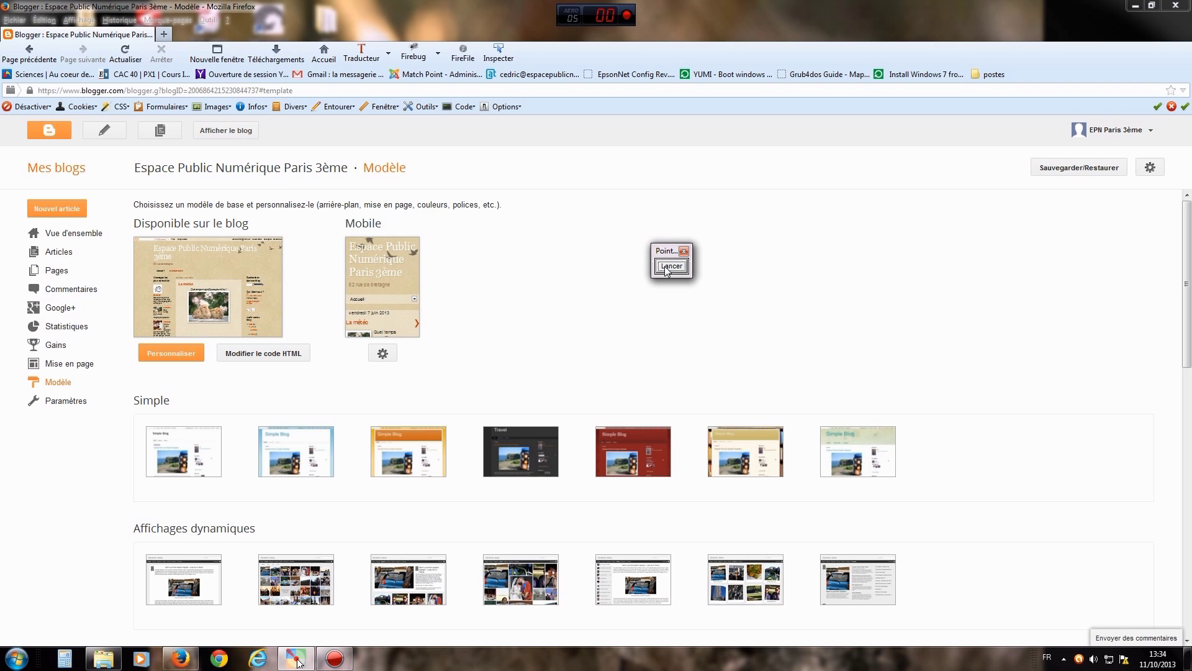
click(224, 131)
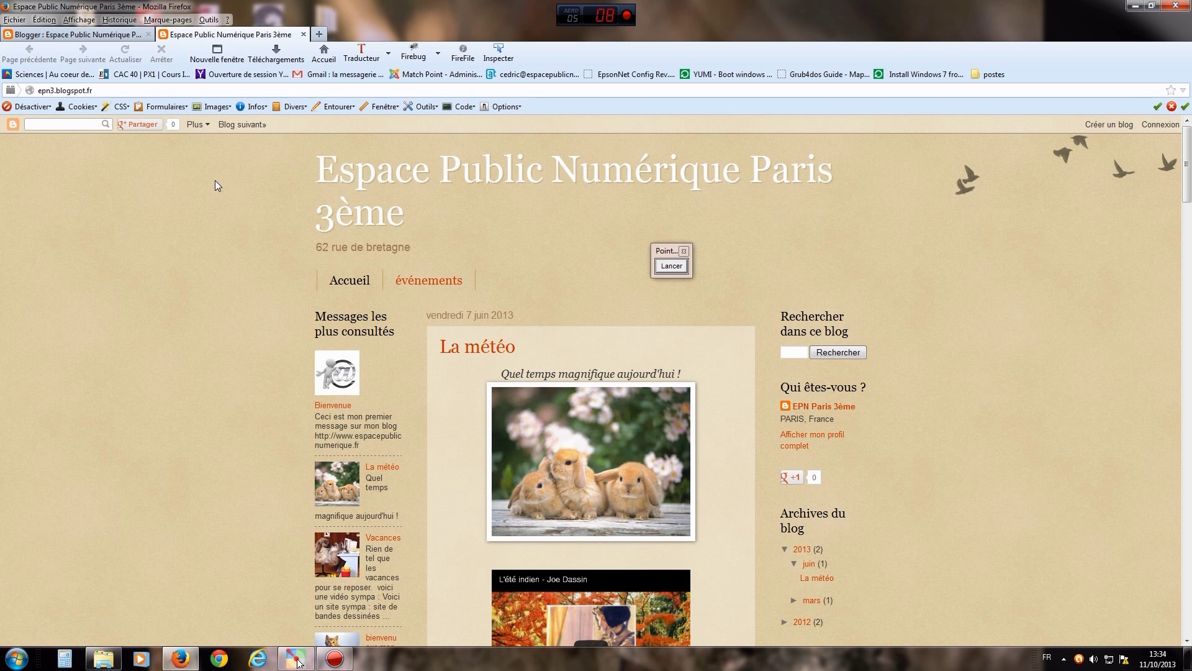
click(303, 35)
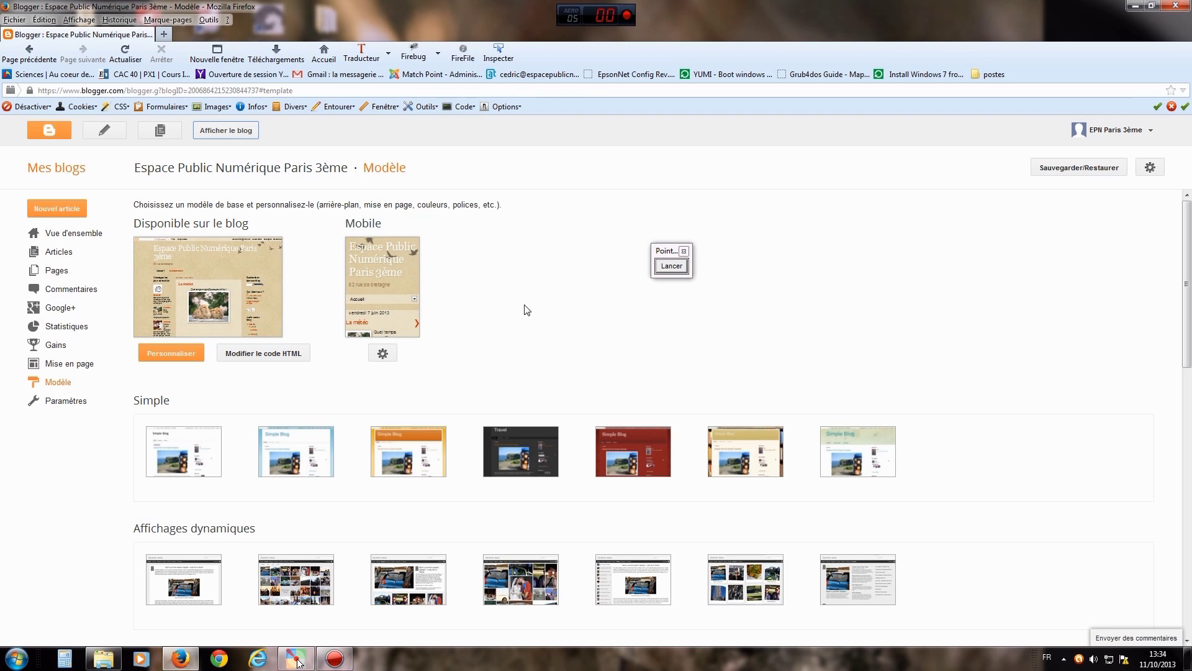
drag(663, 255, 1058, 300)
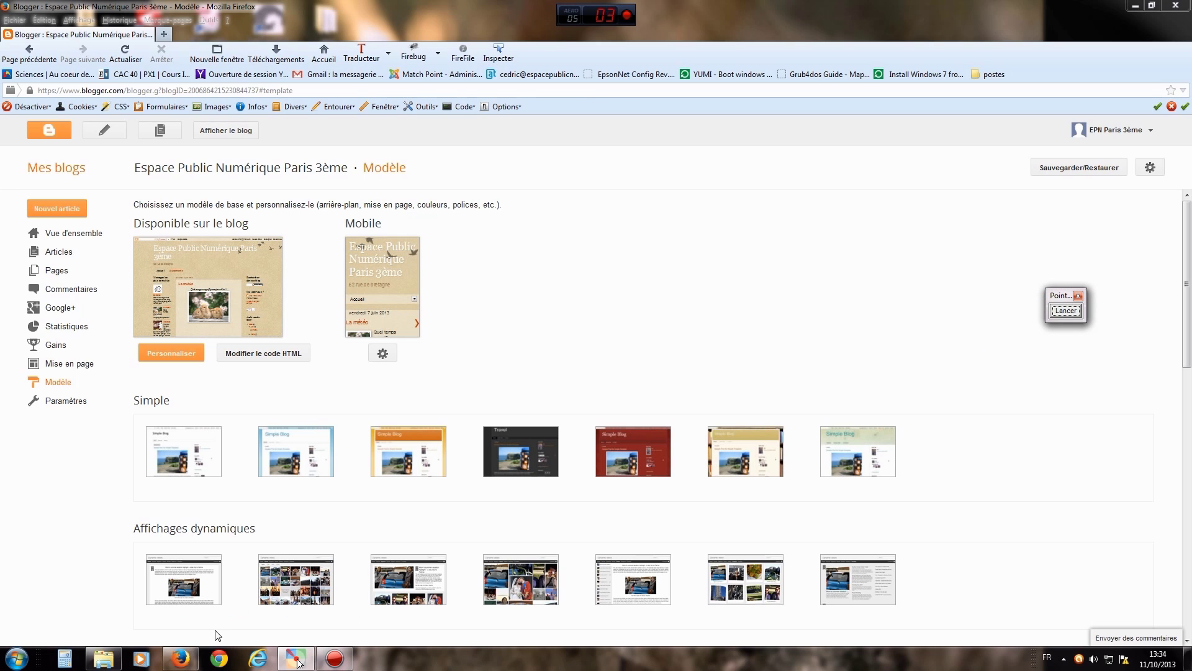
click(334, 657)
click(1057, 313)
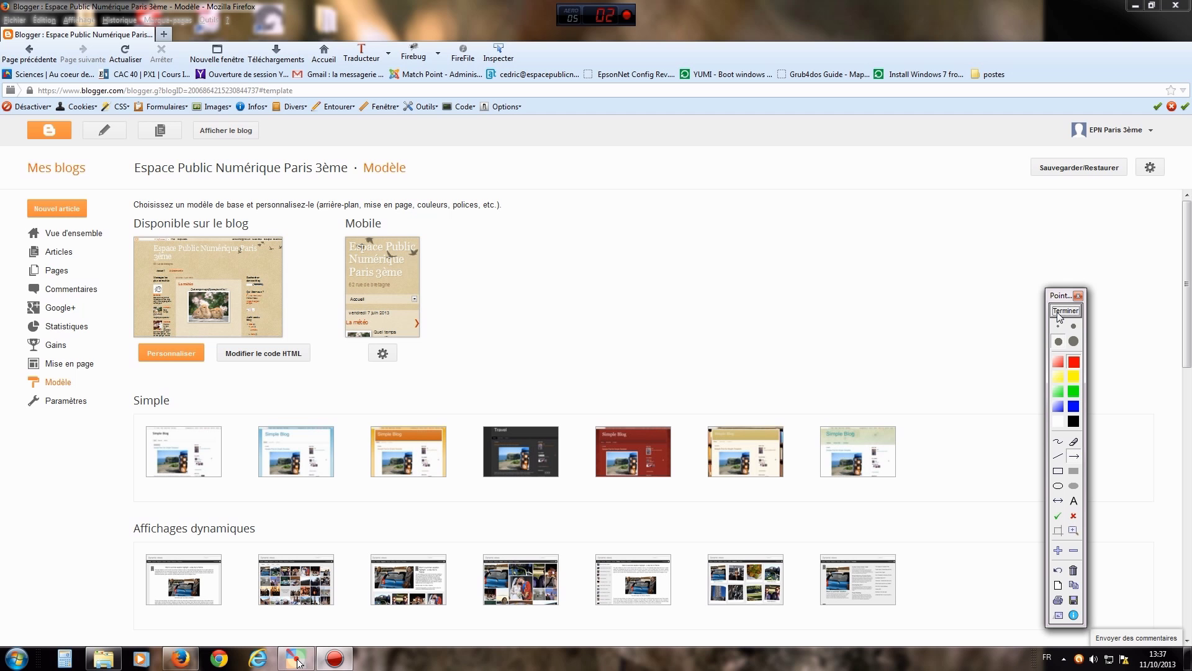
drag(127, 308, 69, 256)
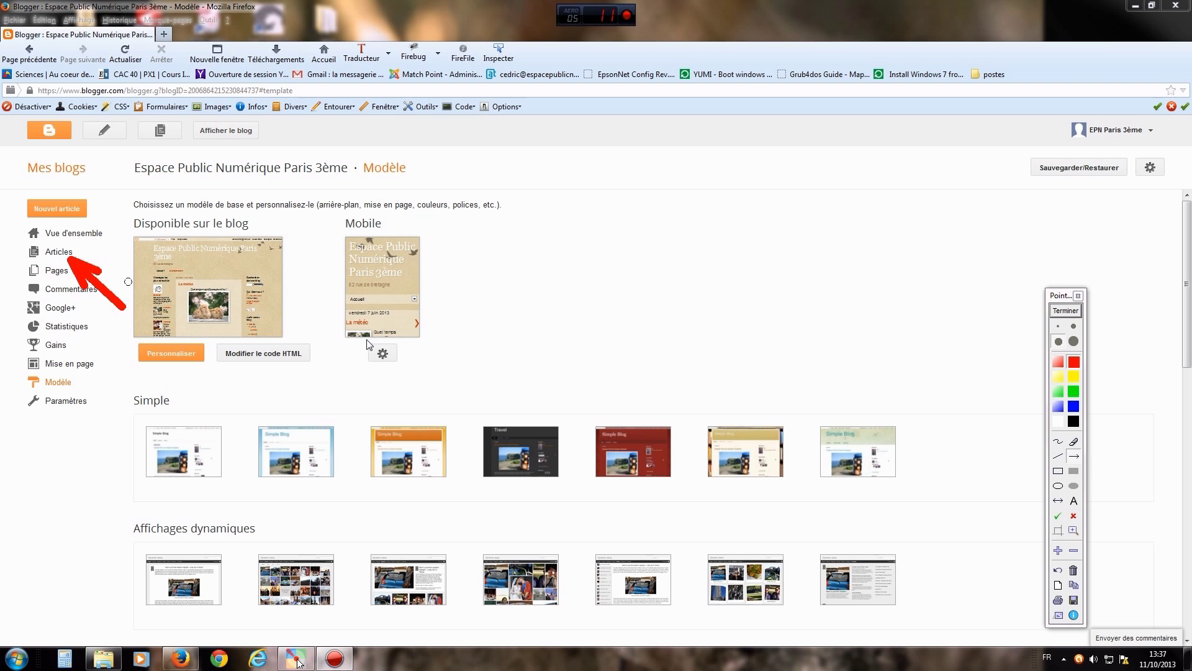
click(1056, 317)
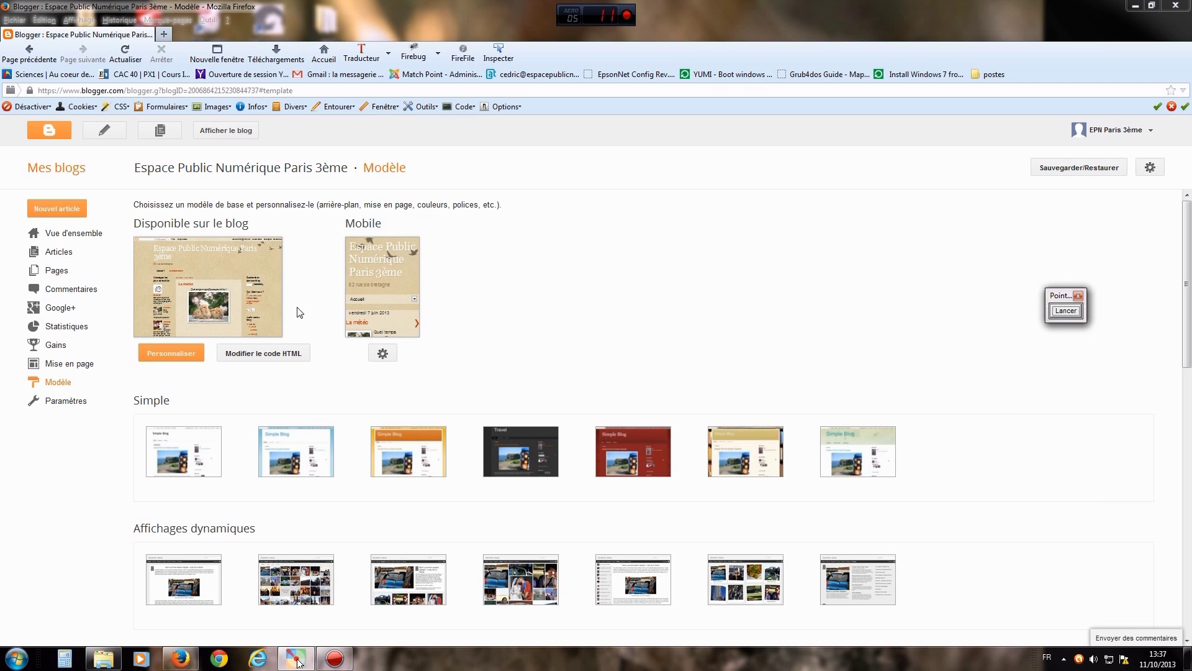
- Open the Articles list and mark the Tous (9), Brouillon (5) and Publiés (4) filters with arrows
click(56, 252)
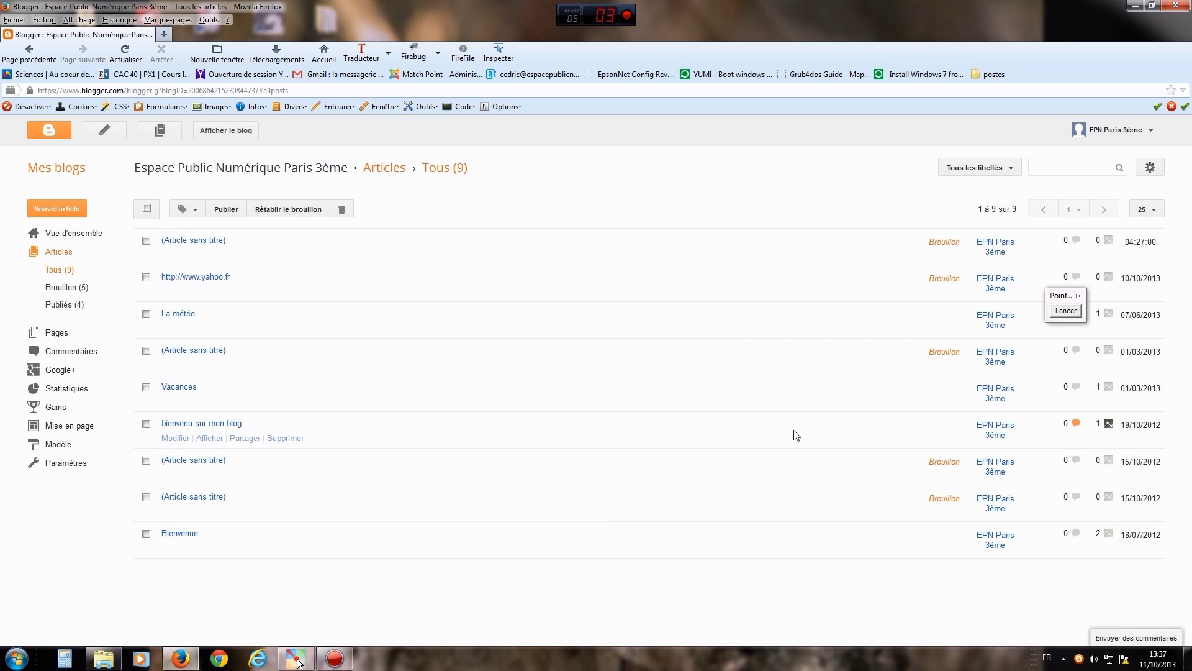
click(1063, 311)
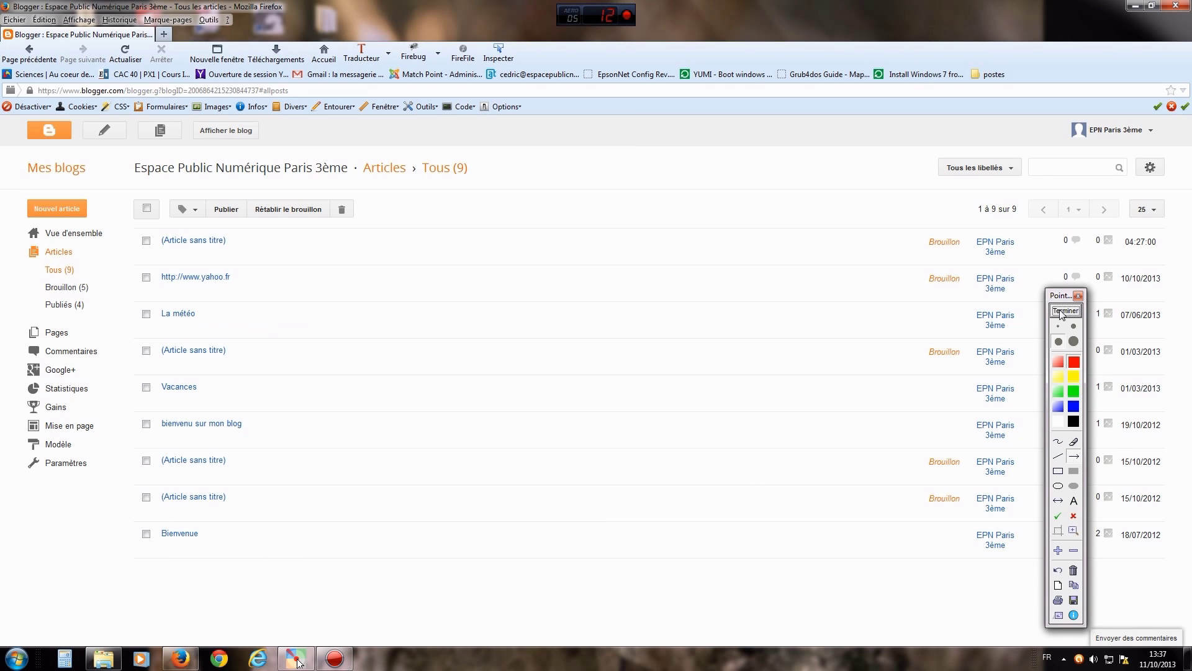
click(1074, 456)
drag(118, 248, 81, 268)
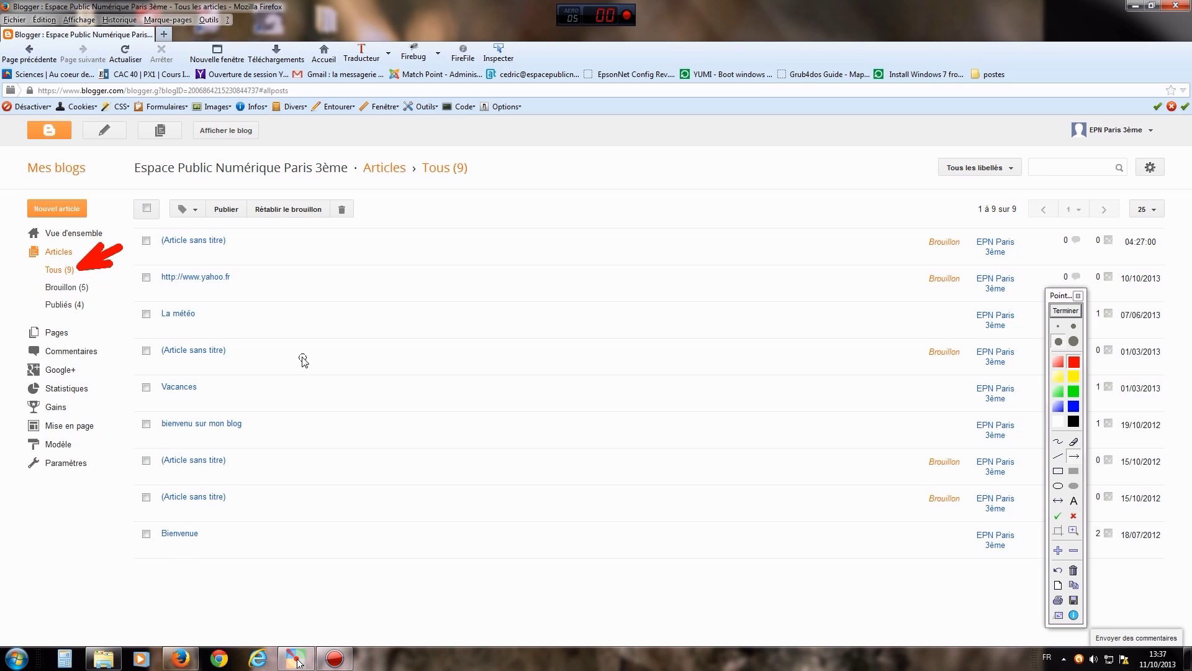
drag(130, 297, 97, 290)
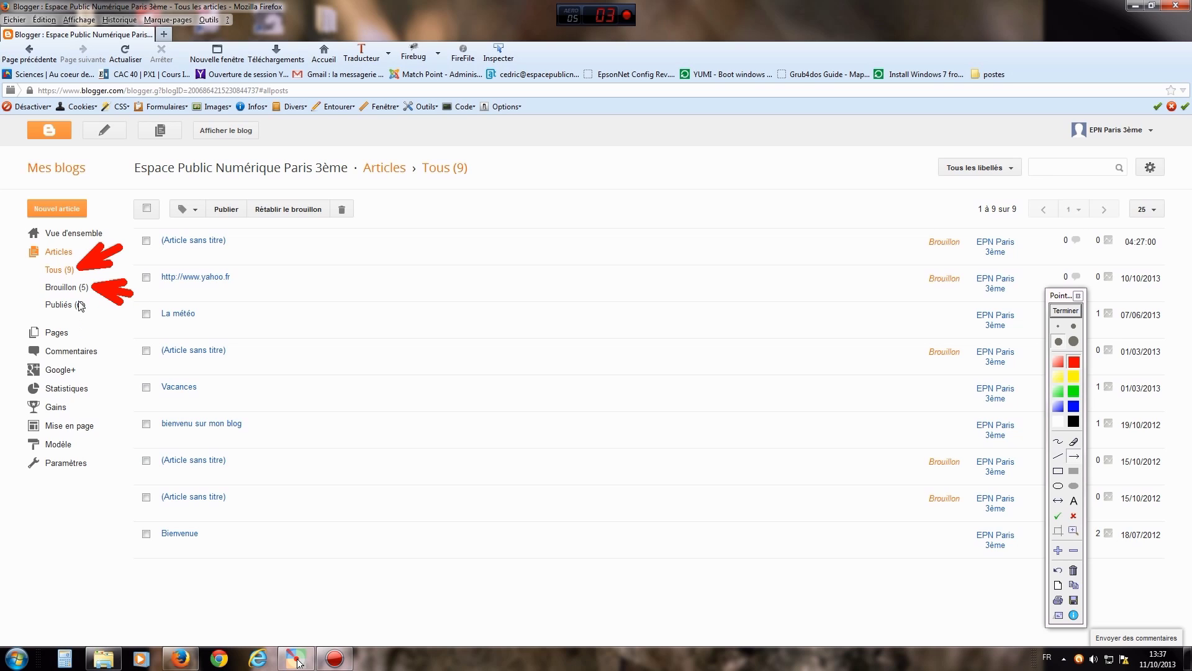
drag(118, 341, 89, 317)
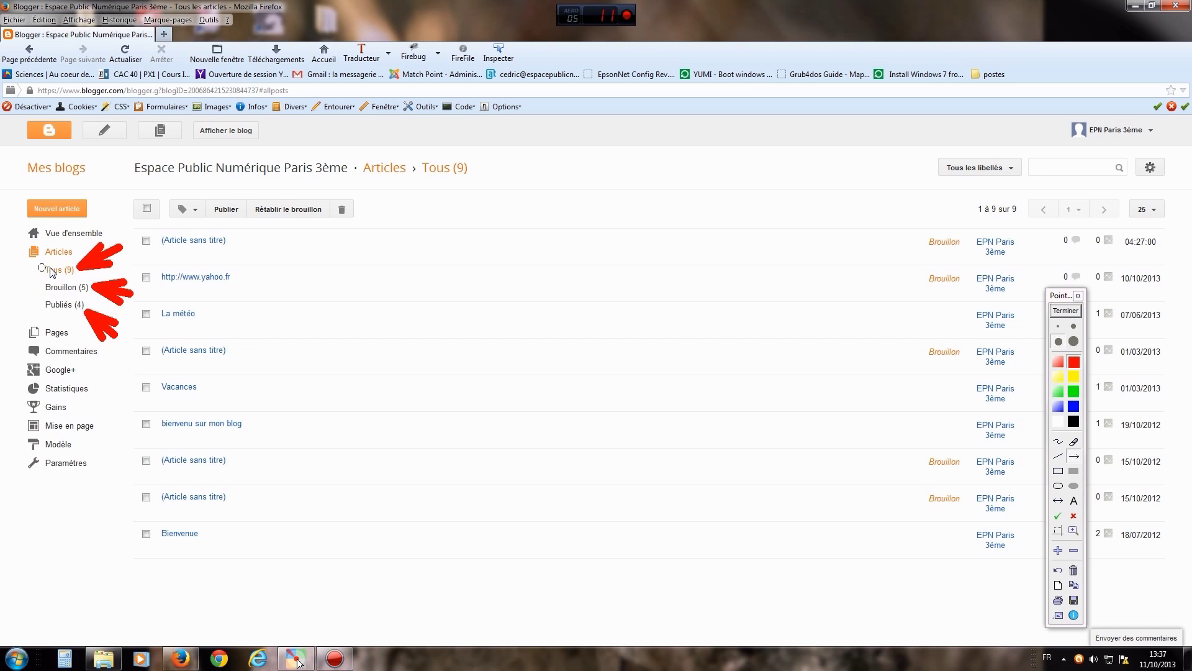
click(1067, 310)
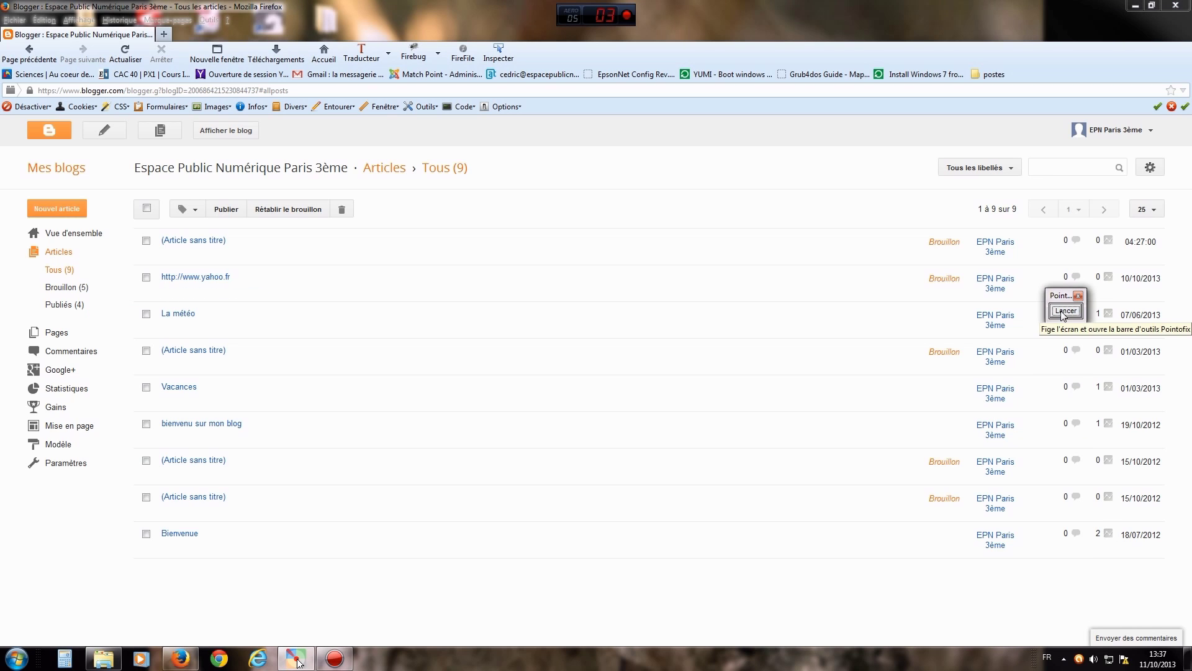
- Mark two posts' Brouillon status and the La météo row, then filter to Publiés (4)
click(1065, 310)
drag(812, 245, 912, 242)
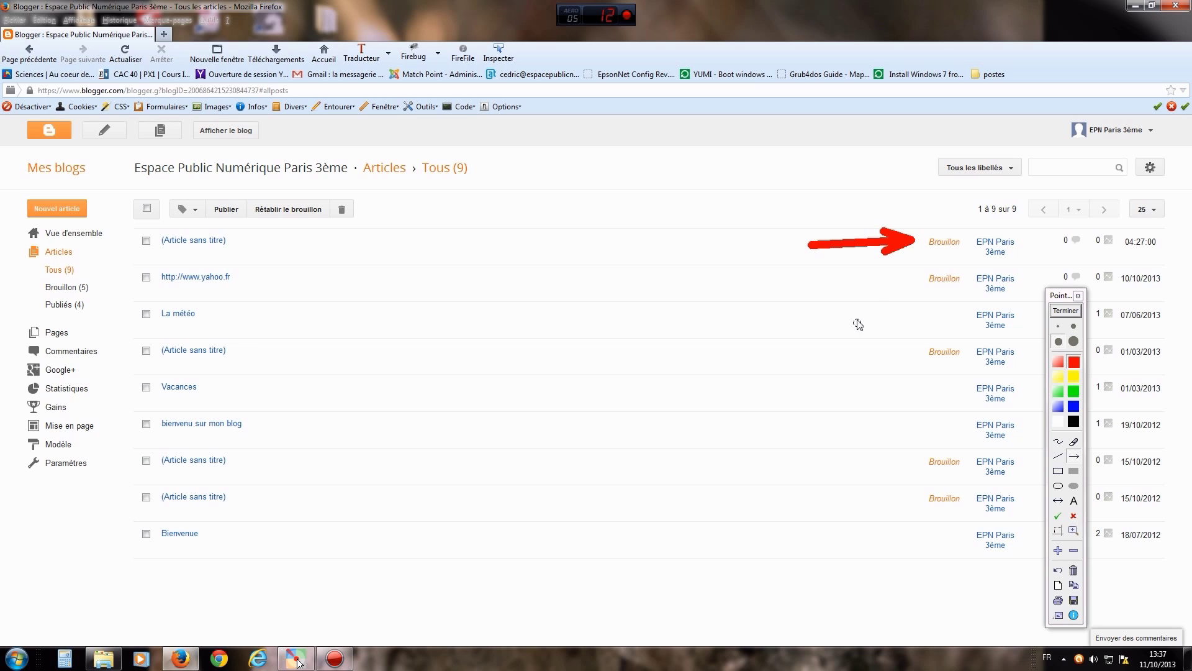
drag(825, 285, 910, 281)
drag(835, 322, 911, 319)
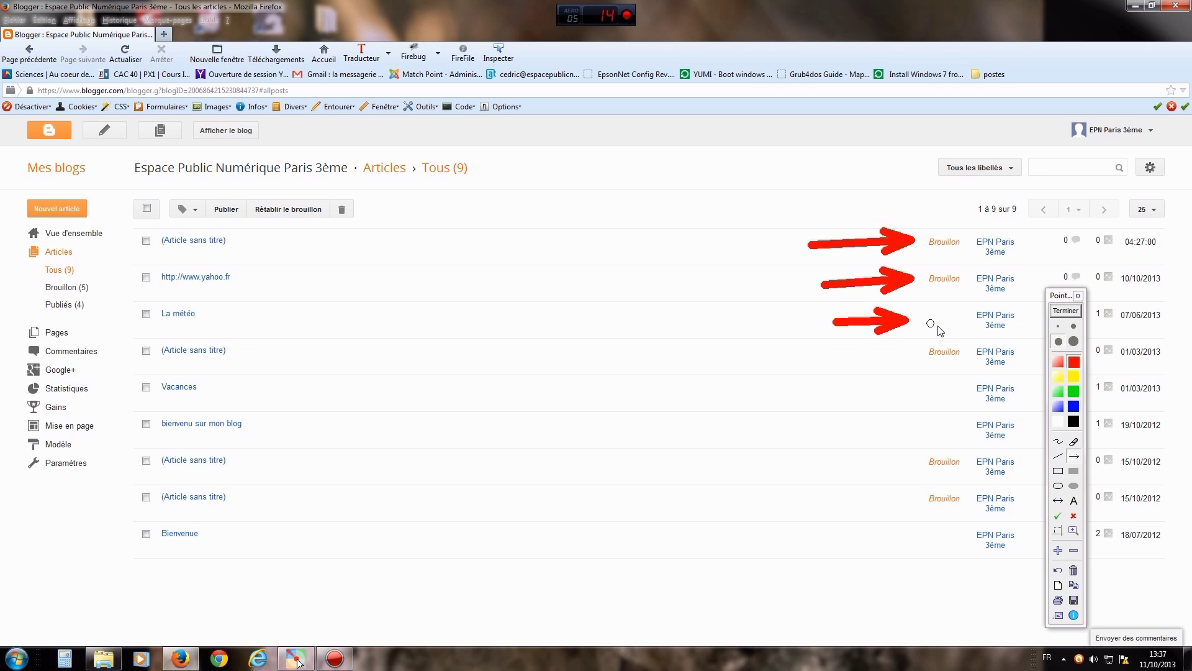
click(1064, 310)
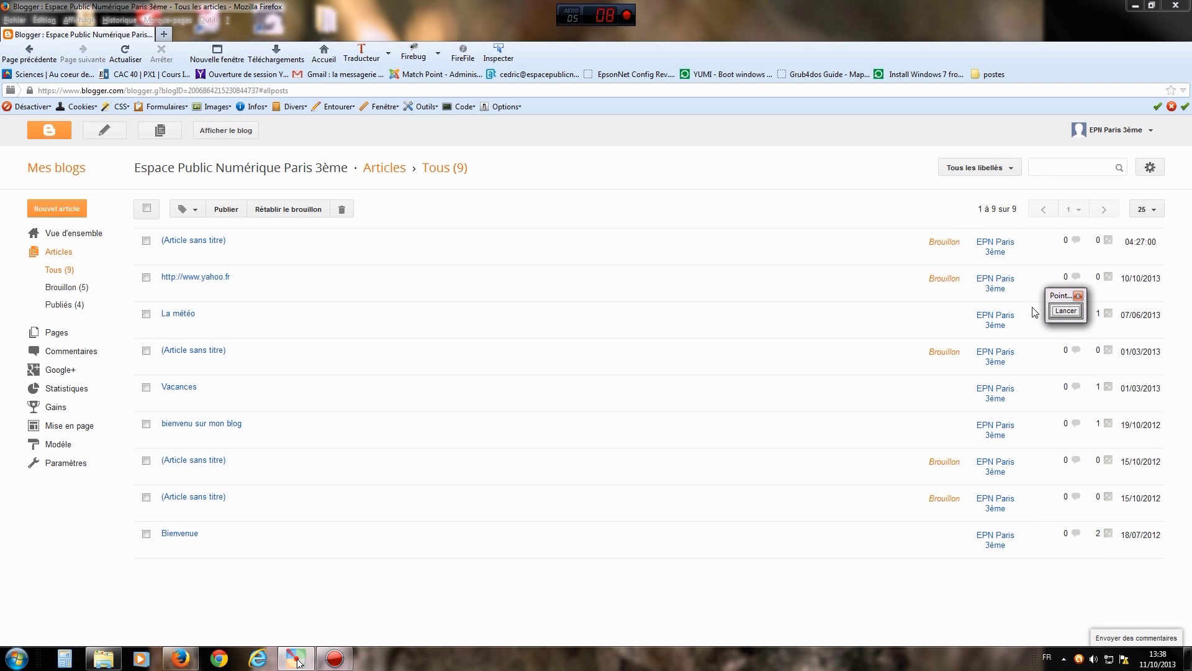
click(62, 304)
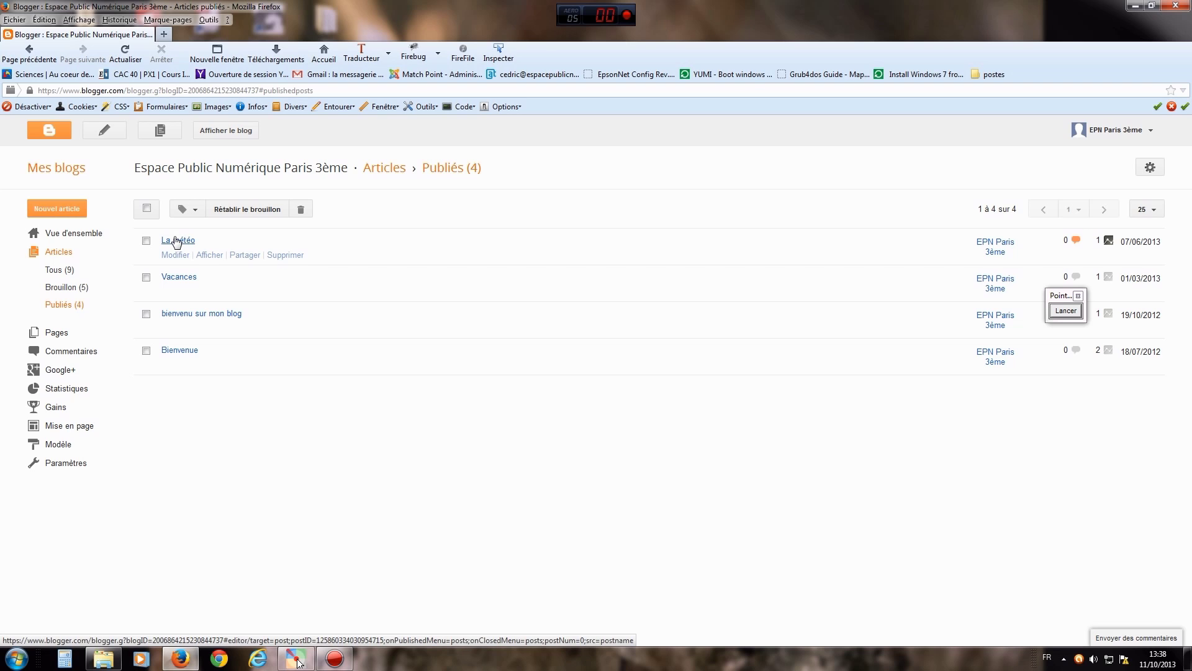
- Show the five draft posts and select the first draft after pointing out its checkbox
click(60, 288)
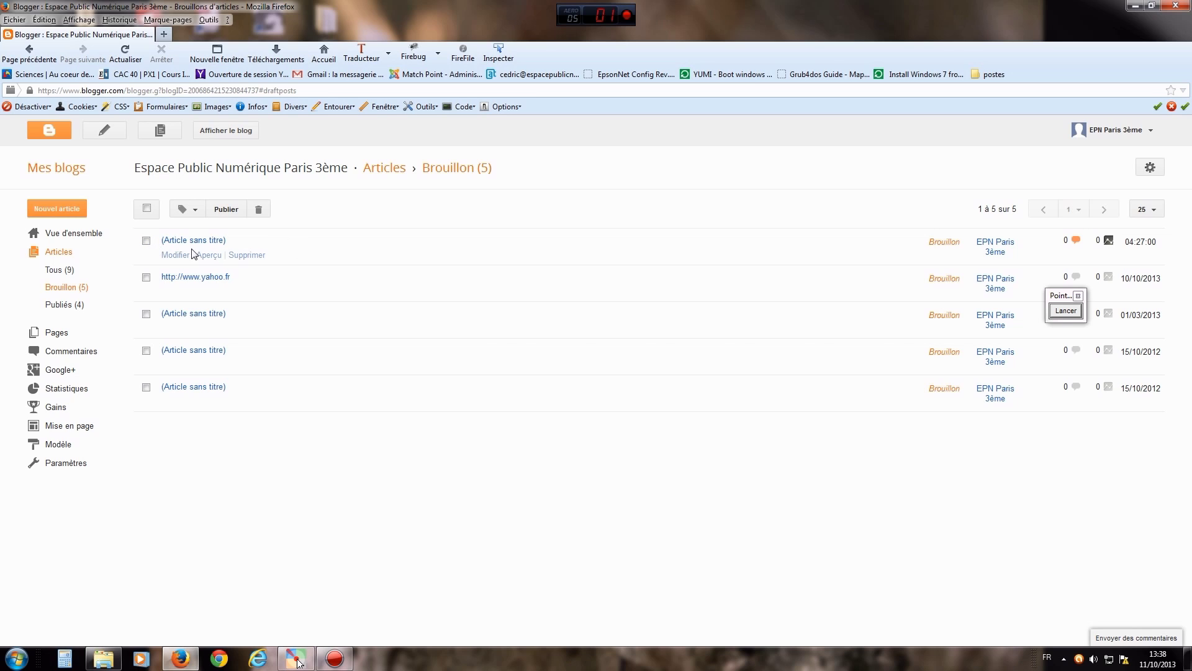
click(1065, 313)
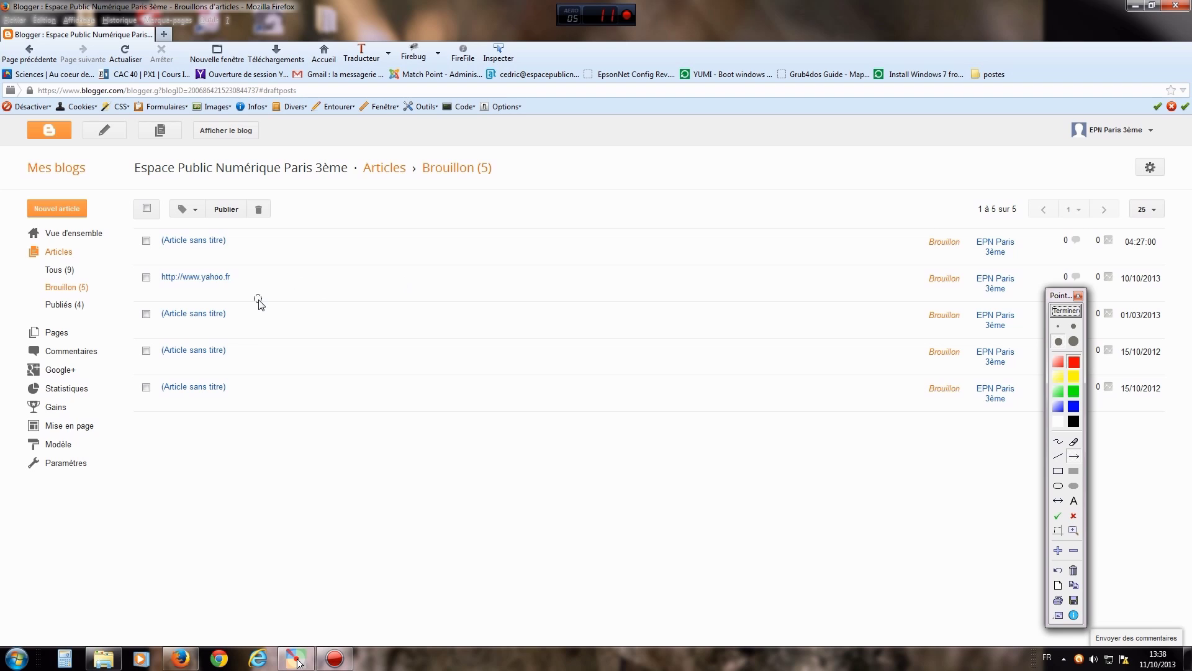
drag(264, 300, 155, 248)
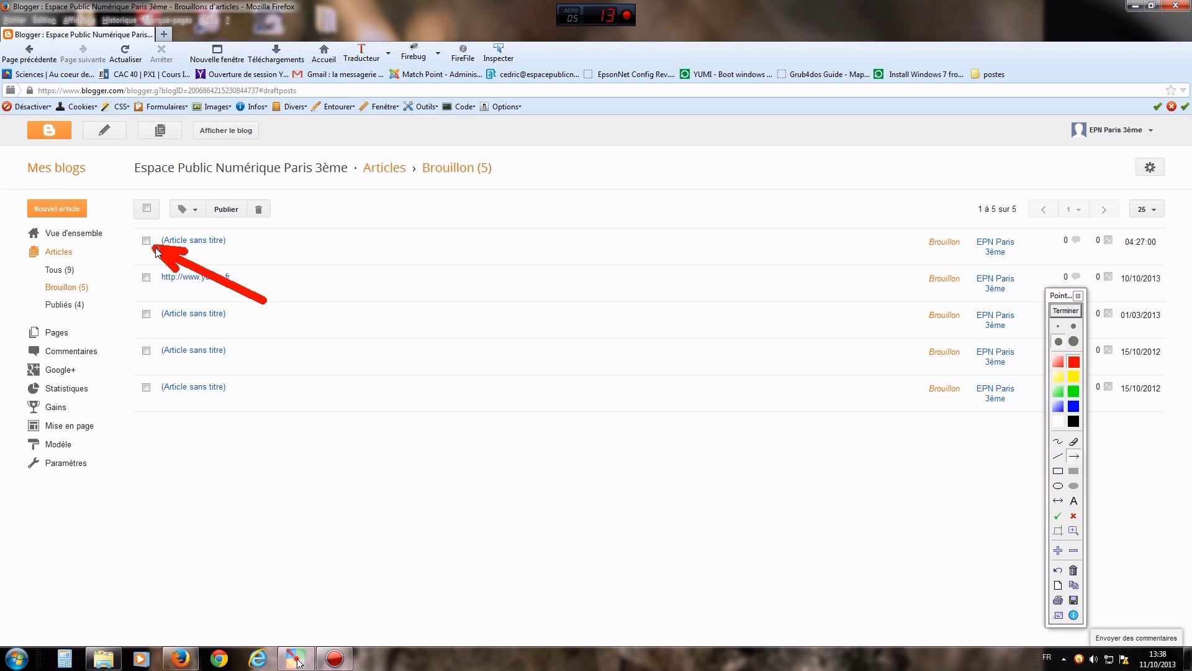
click(1064, 311)
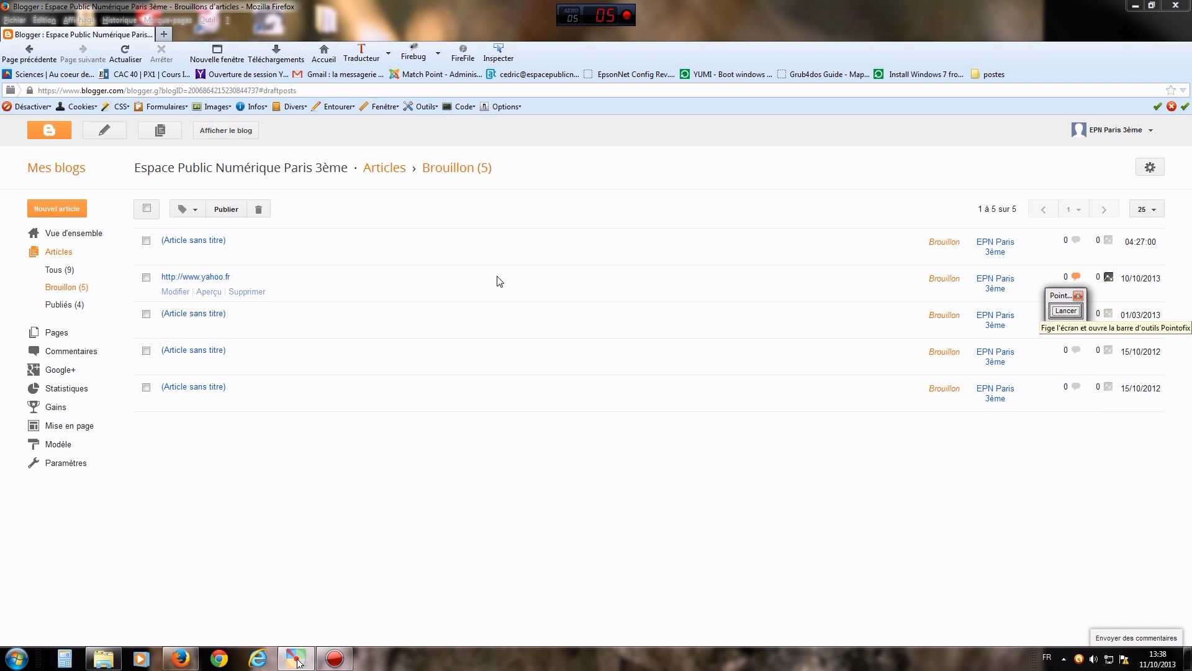
click(147, 243)
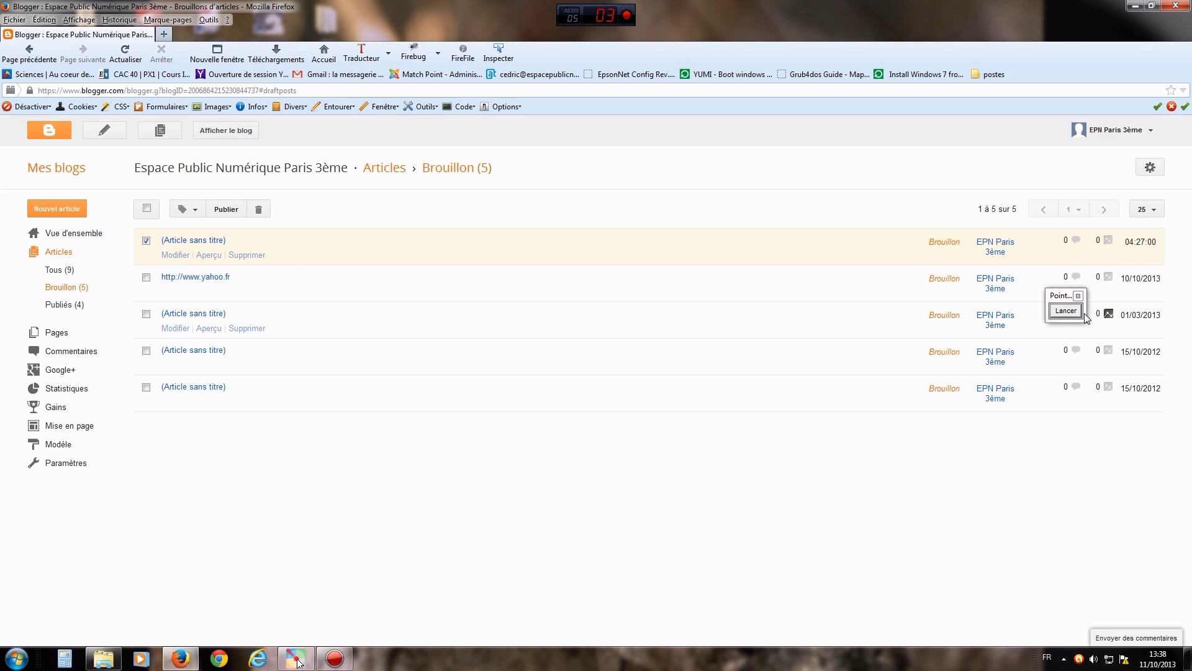
- Point out where to publish the selected draft, deselect it, and return to the published posts
click(1065, 310)
drag(276, 298, 238, 223)
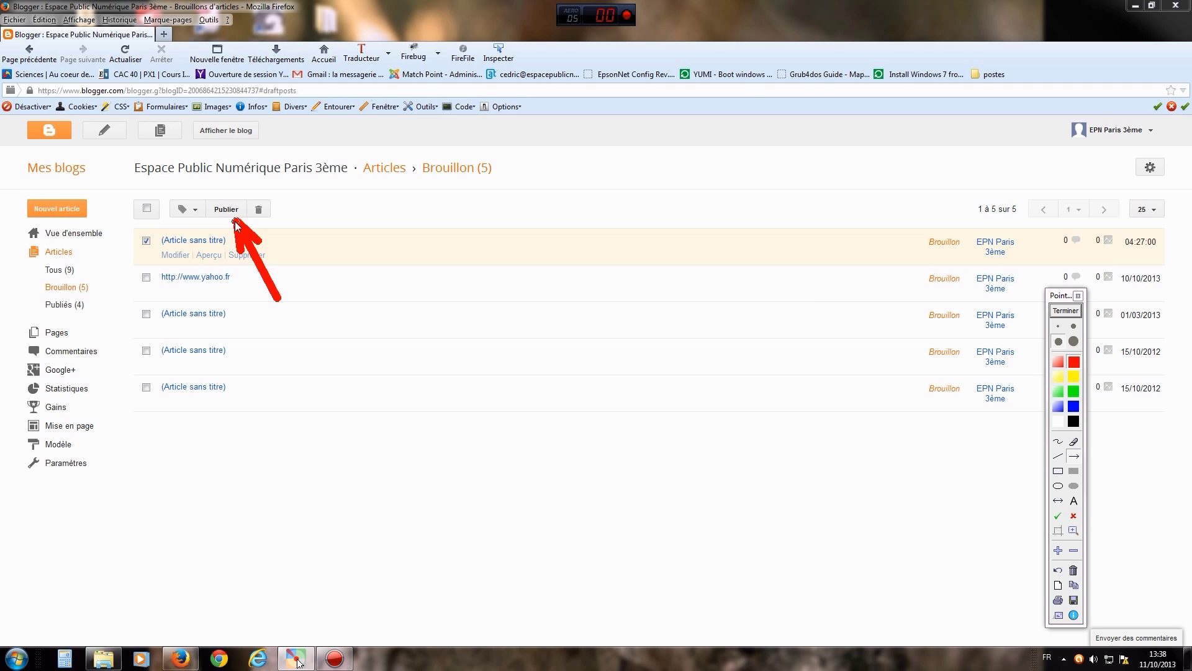
click(1066, 311)
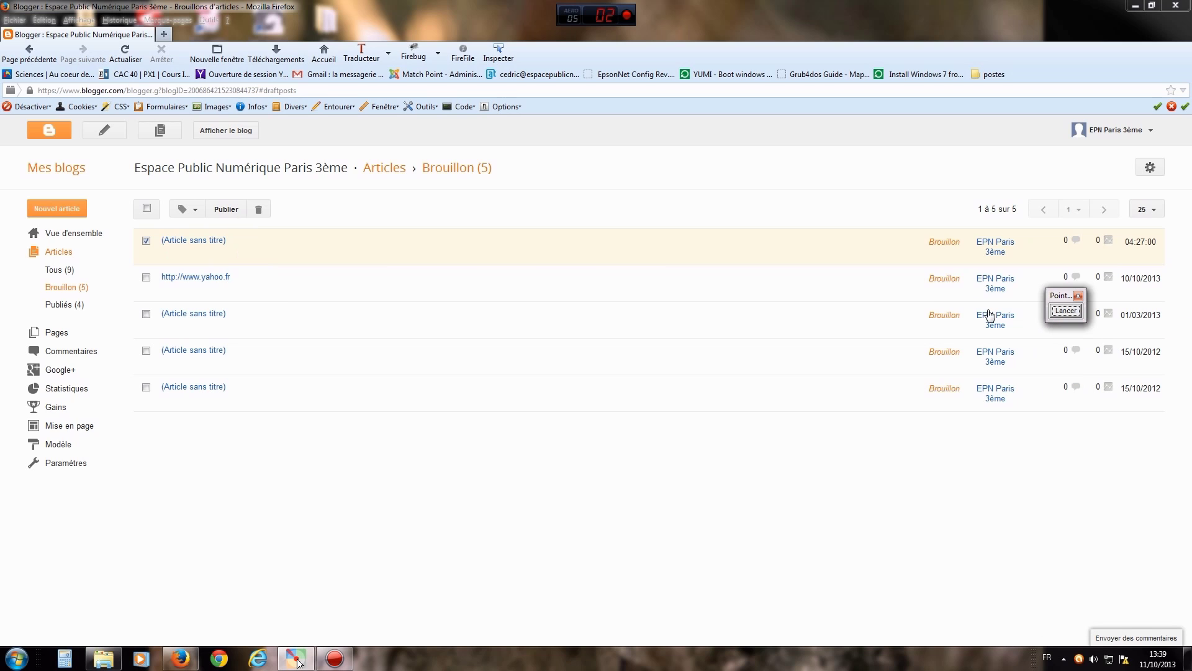
click(146, 240)
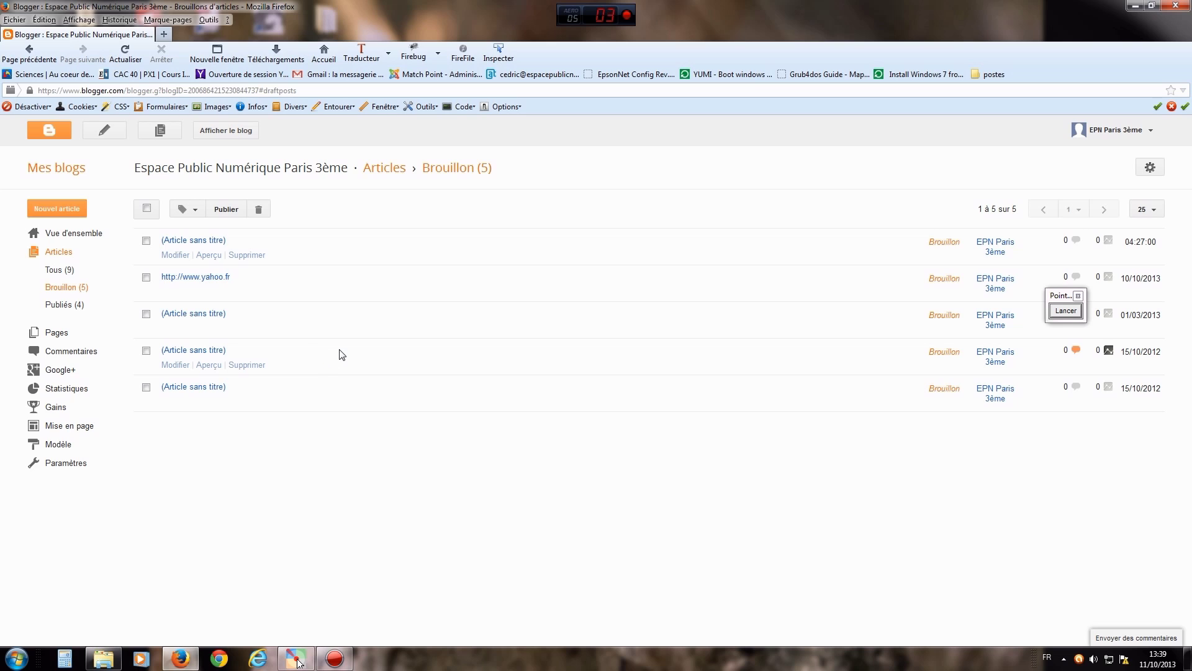
click(59, 305)
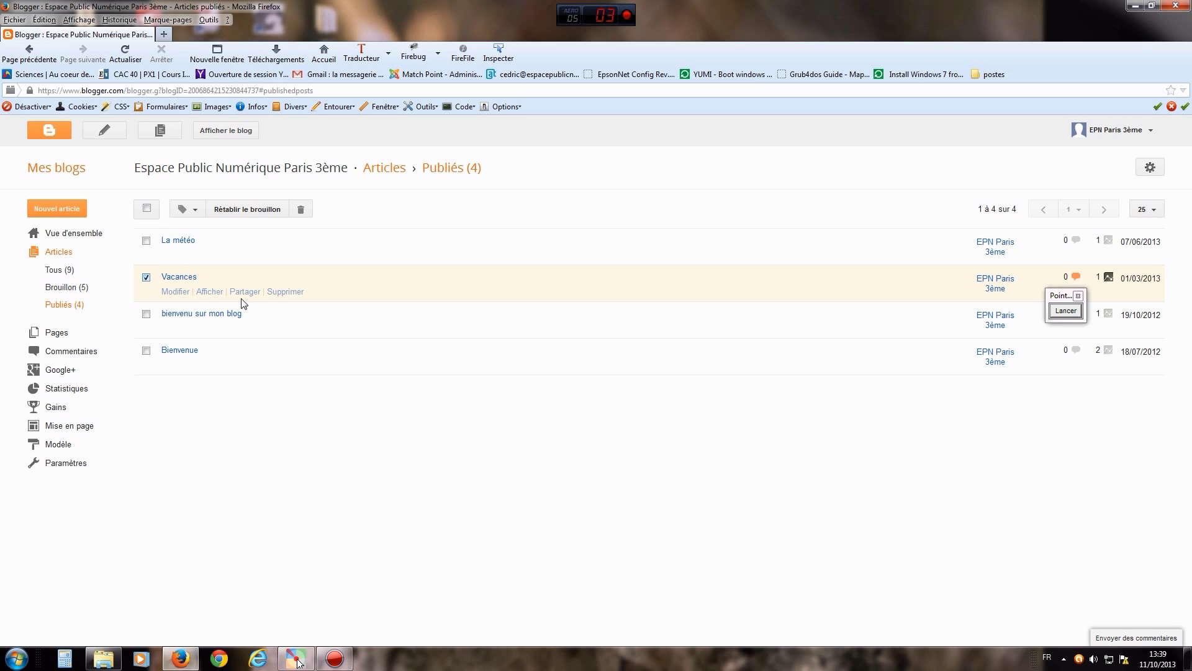
click(1065, 314)
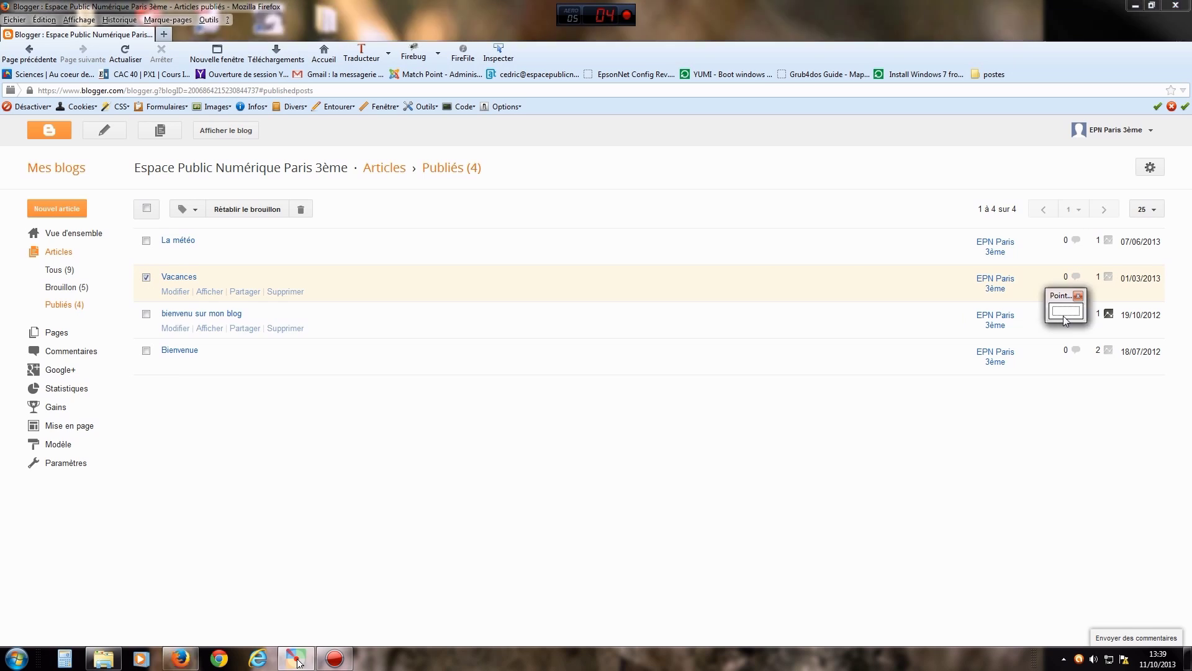
drag(346, 321, 269, 222)
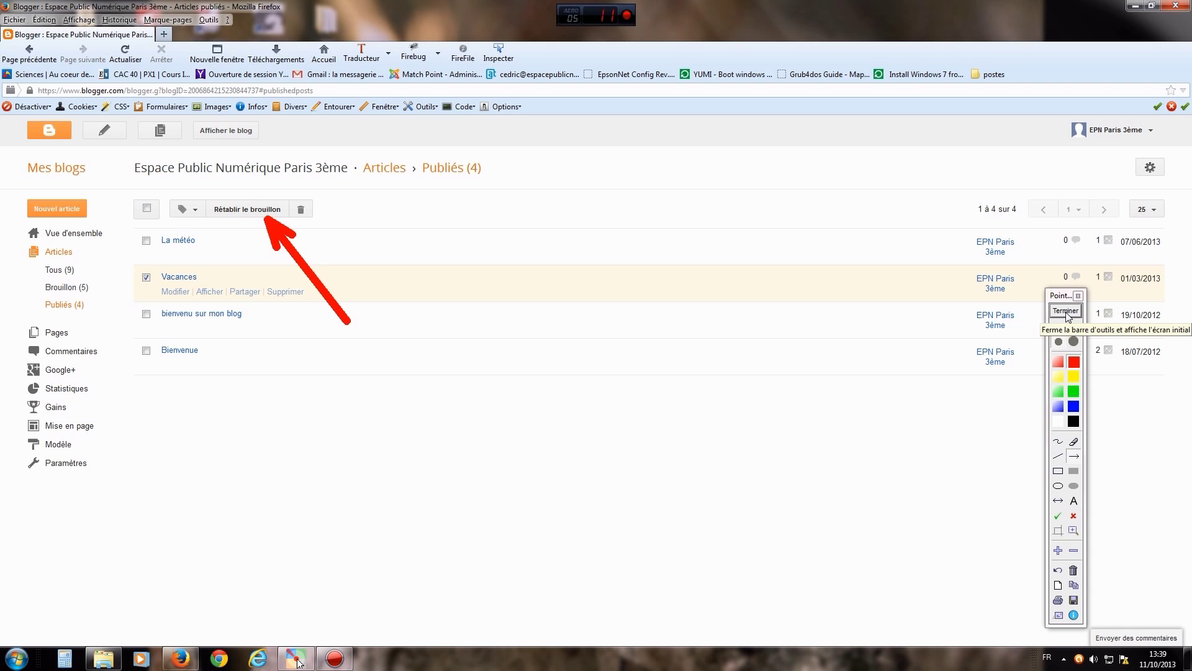
click(1066, 311)
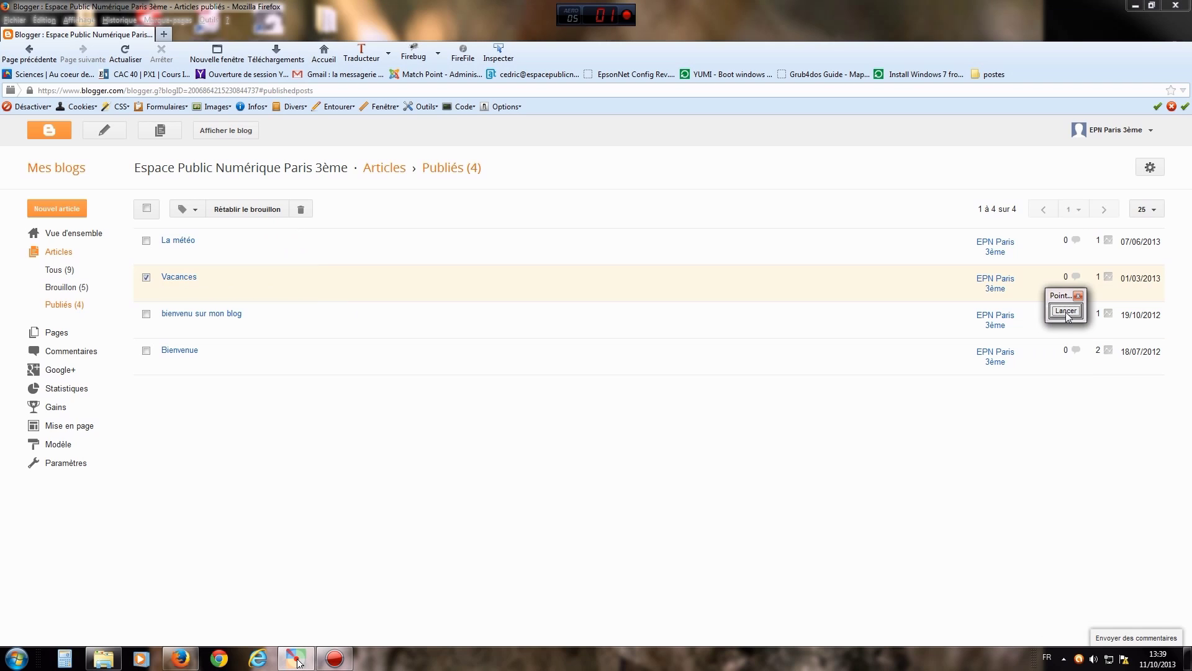
click(147, 278)
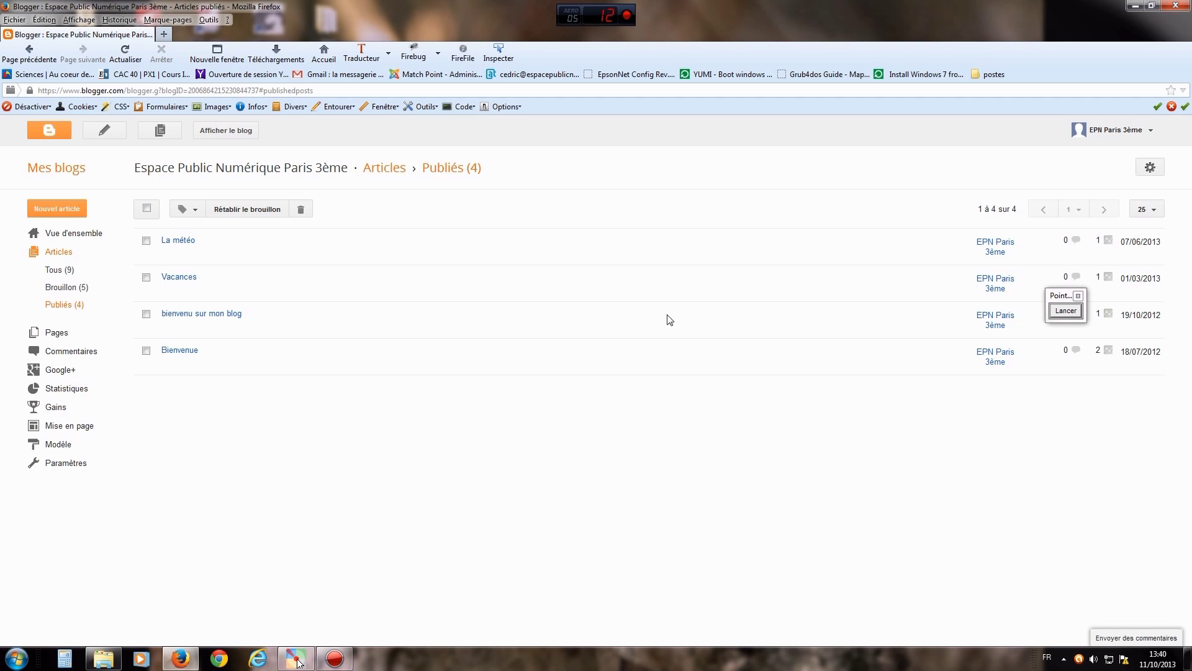
click(1066, 310)
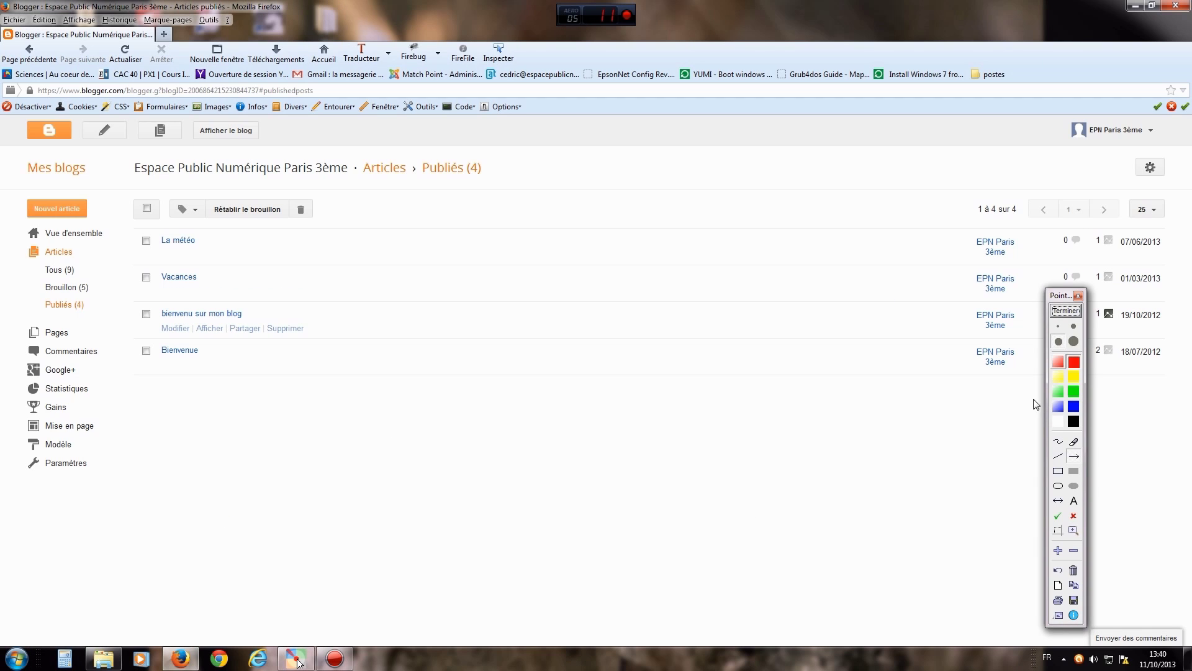
drag(257, 299, 194, 219)
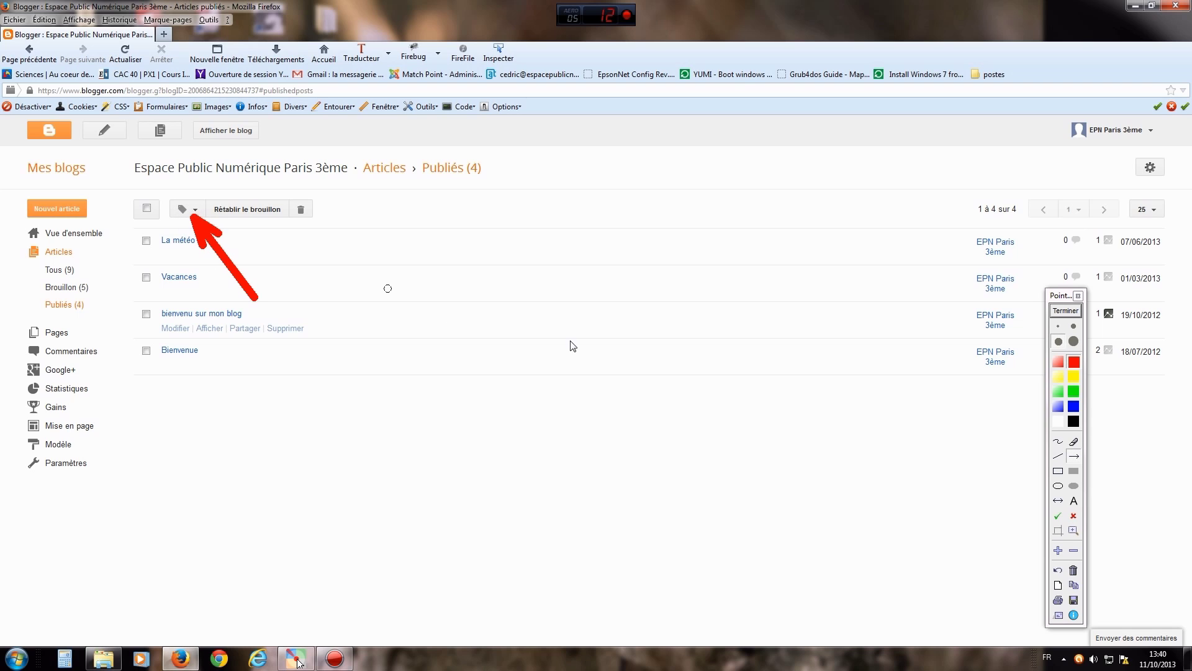
click(1065, 312)
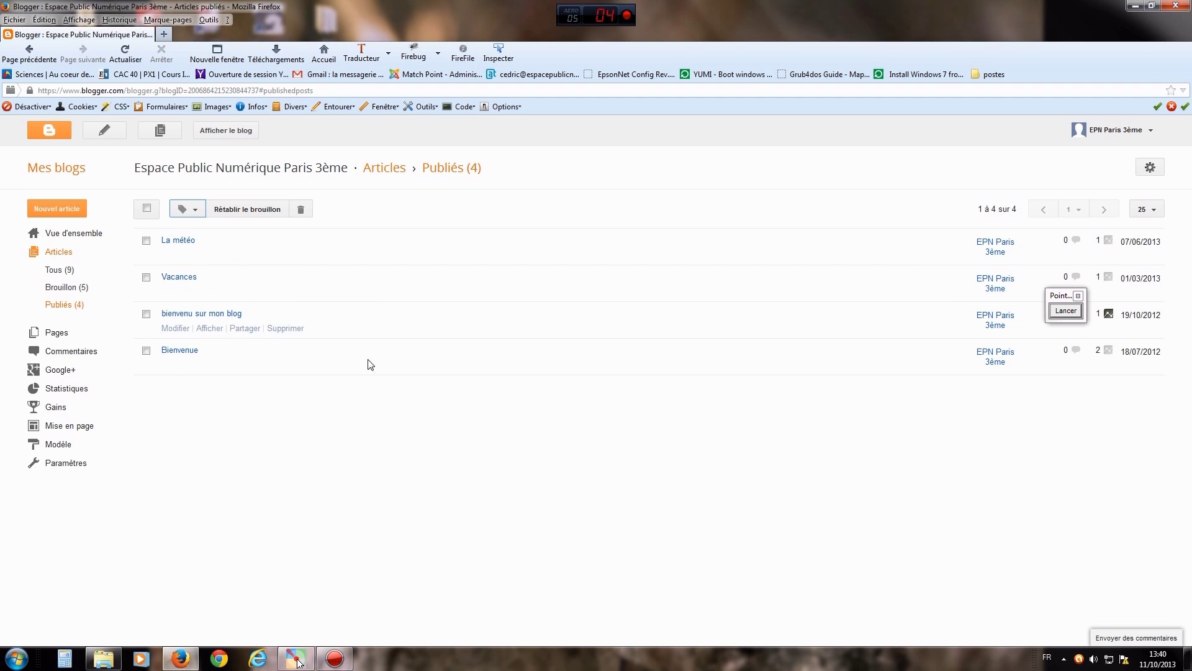
- Select 'bienvenu sur mon blog' and apply a new label named 'bienvenue' via Nouveau libellé
click(146, 314)
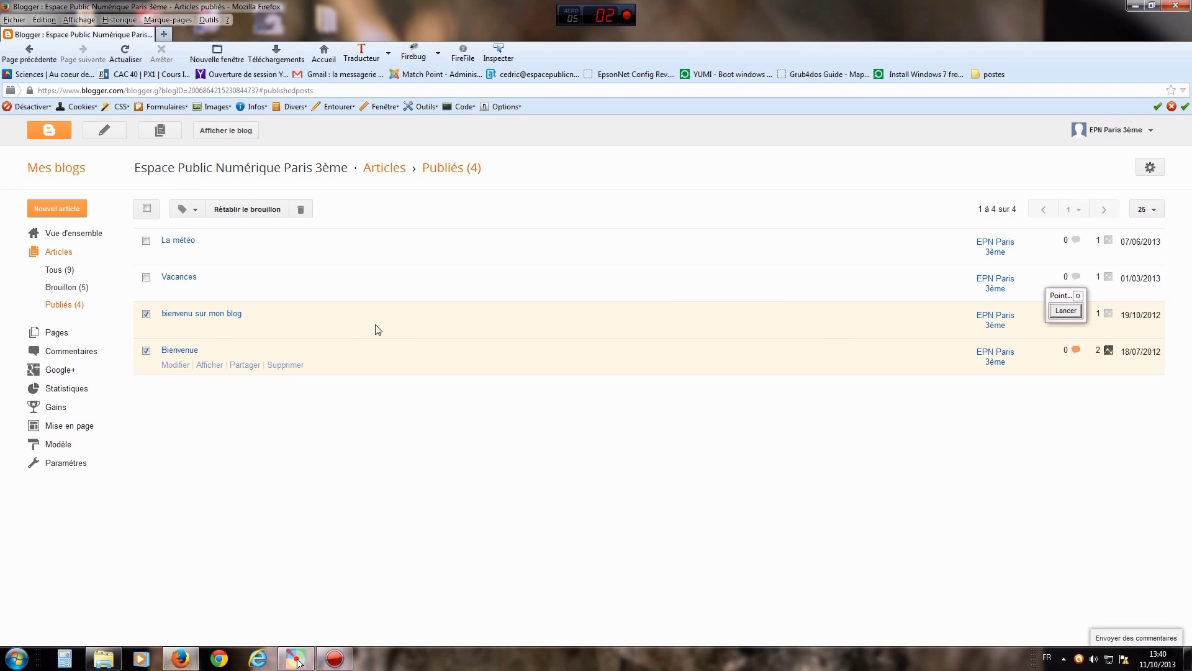
click(188, 213)
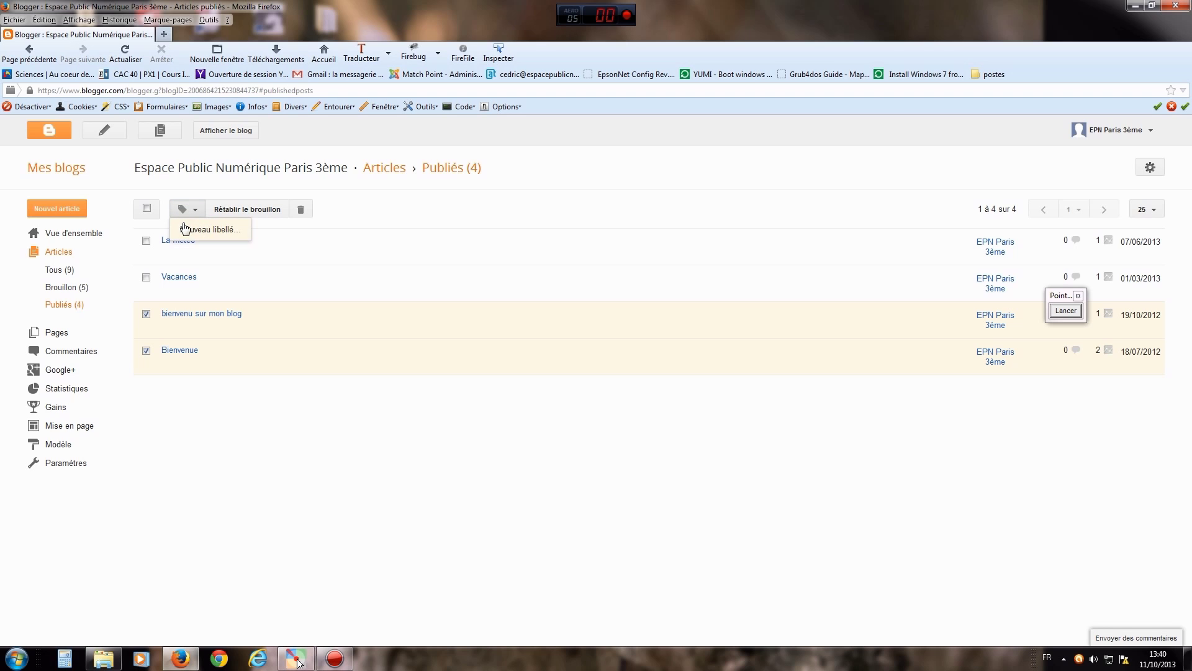
click(223, 231)
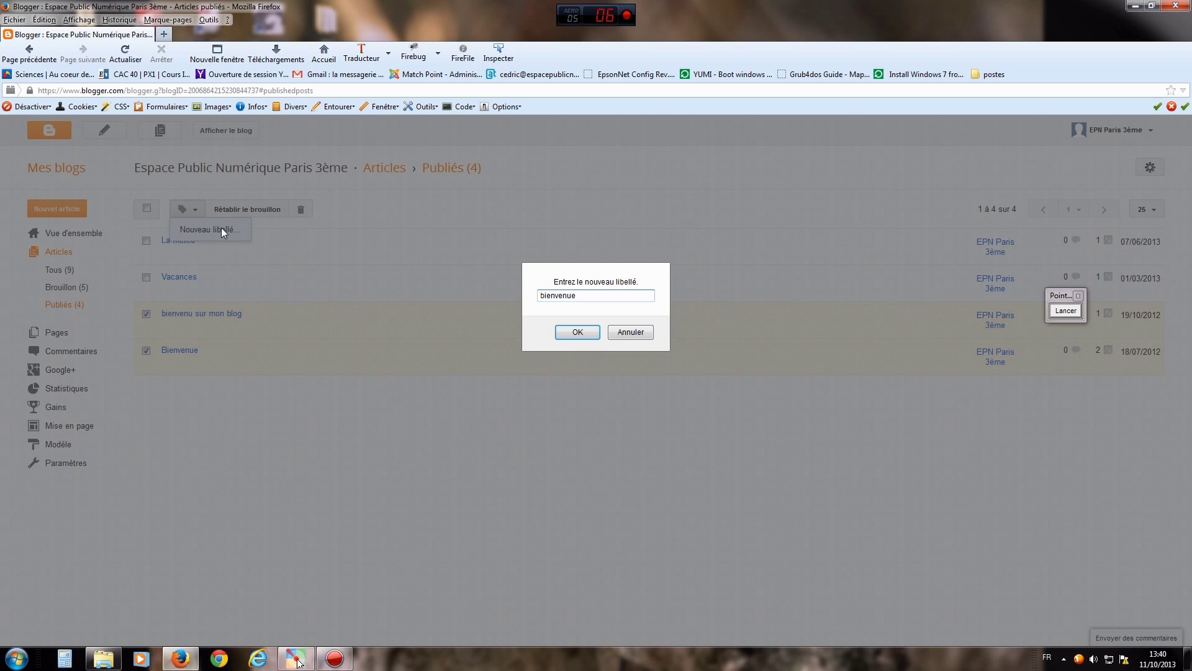
click(587, 334)
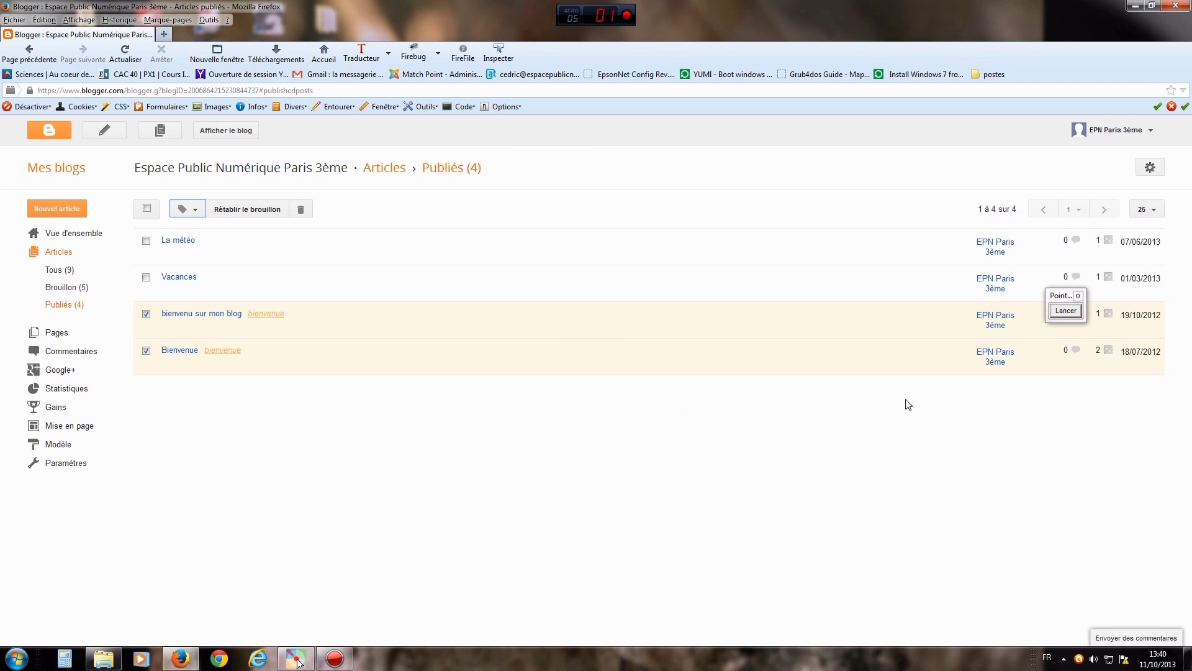
- Mark the new bienvenue label on 'bienvenu sur mon blog' and 'Bienvenue' with annotation arrows
click(1066, 311)
click(146, 313)
click(146, 351)
drag(481, 397, 297, 312)
drag(313, 450, 246, 354)
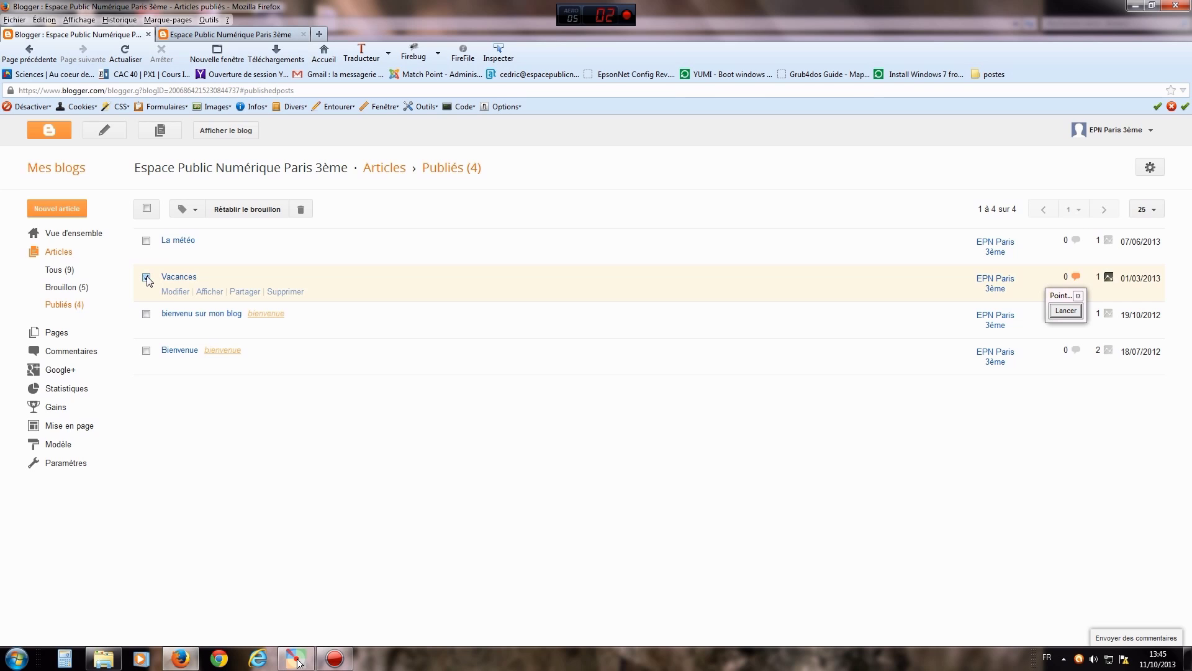
- Create a new label 'vacances' and apply it to La météo and Vacances
click(147, 241)
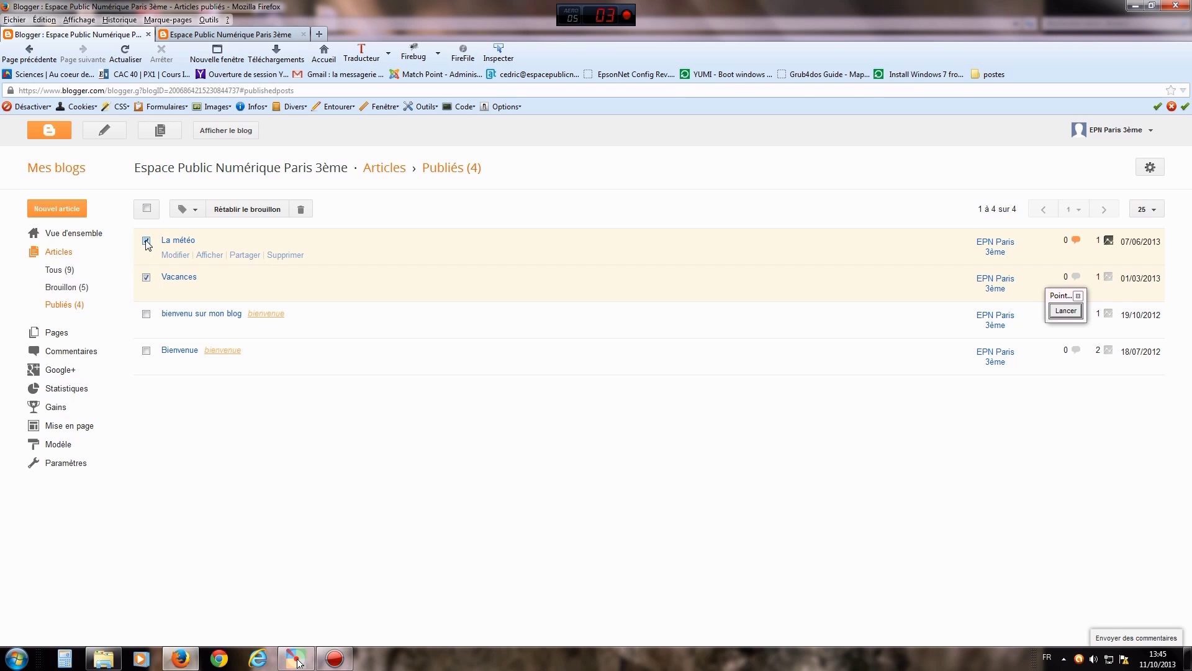
click(188, 209)
click(202, 231)
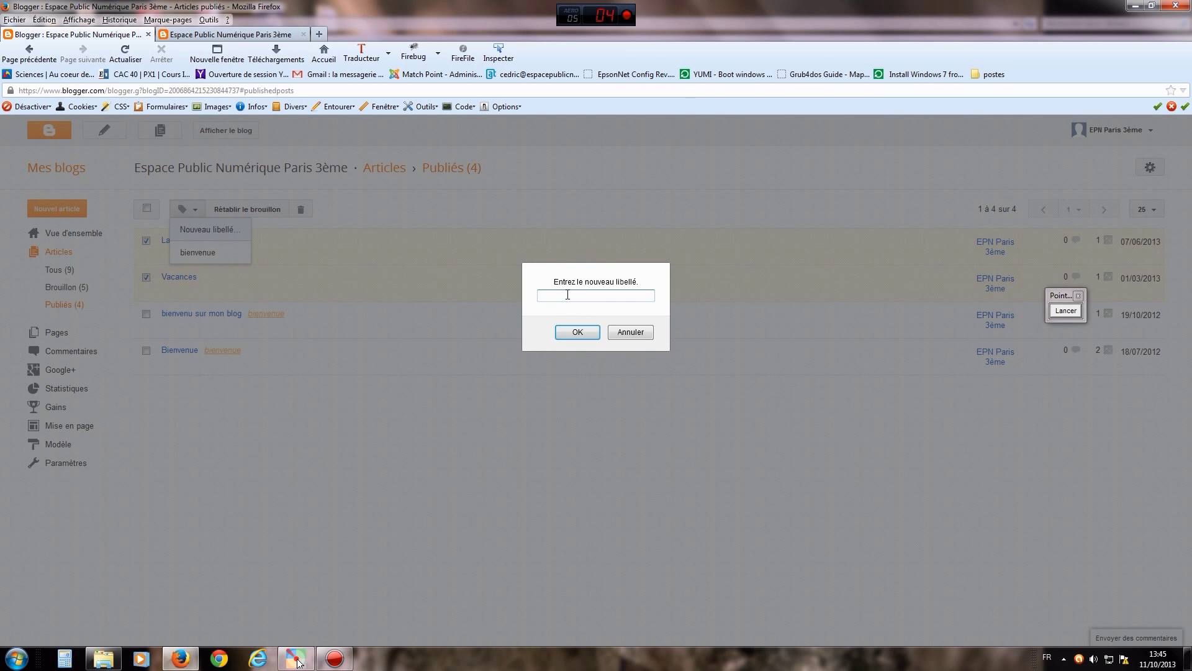
click(575, 333)
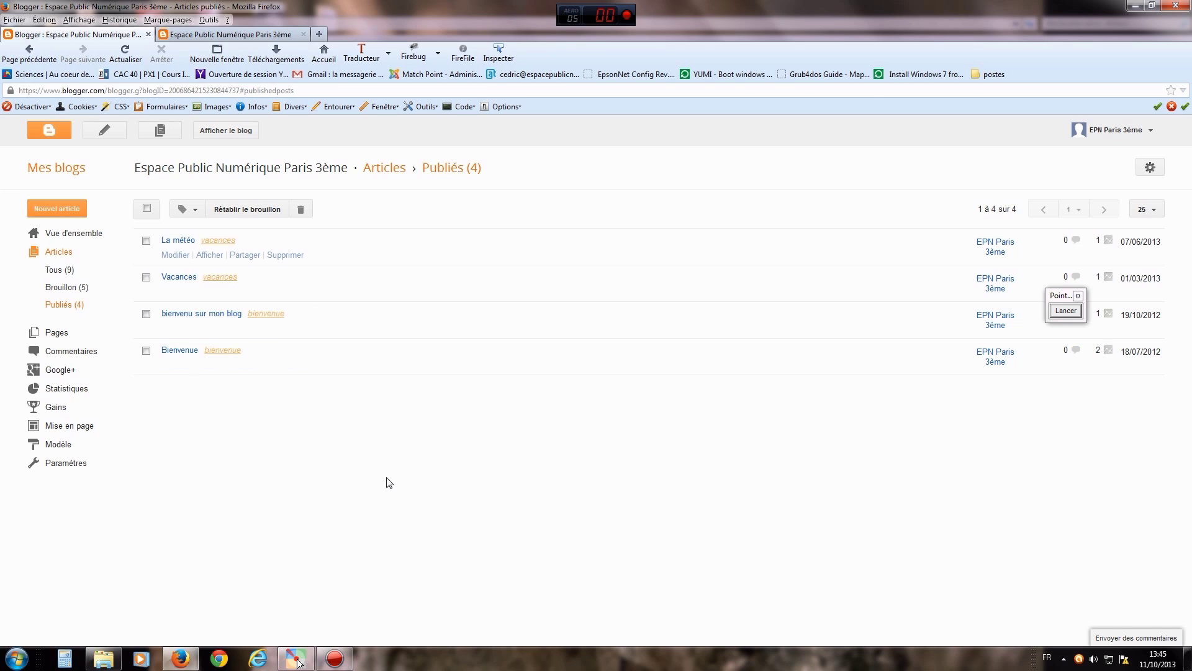
- Mark the new vacances labels with a freehand annotation, then open the public blog
click(296, 658)
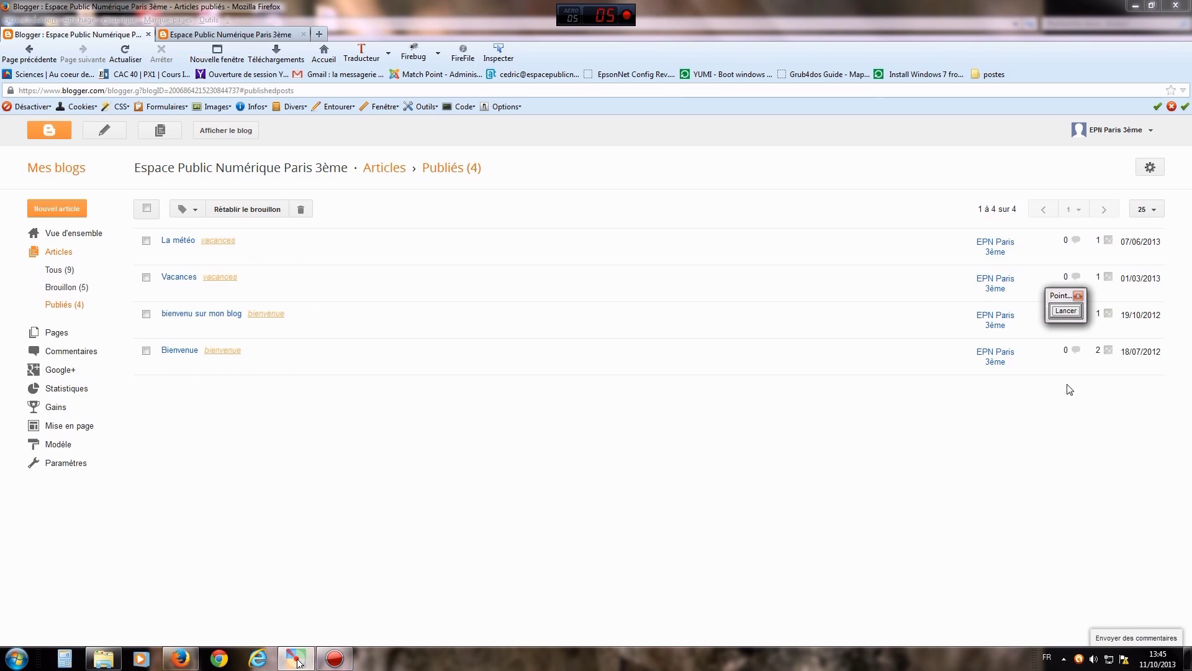
click(1066, 311)
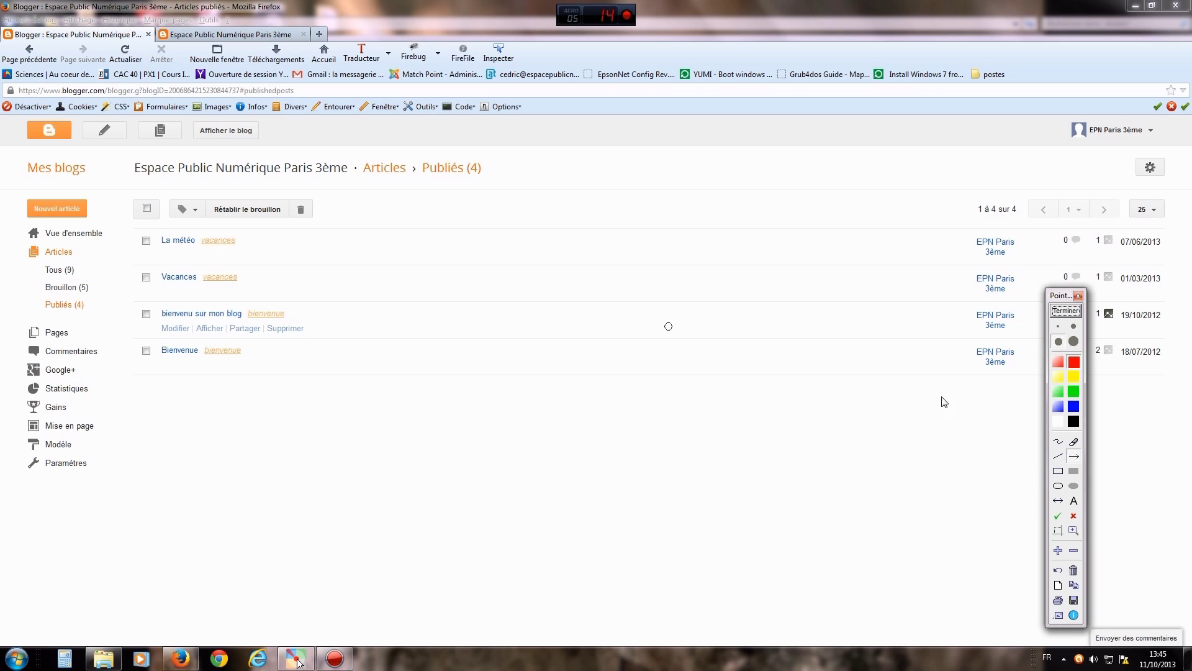
click(1058, 442)
mouse_move(267, 231)
mouse_down()
mouse_move(280, 253)
mouse_move(255, 295)
mouse_move(333, 329)
mouse_move(306, 368)
mouse_up()
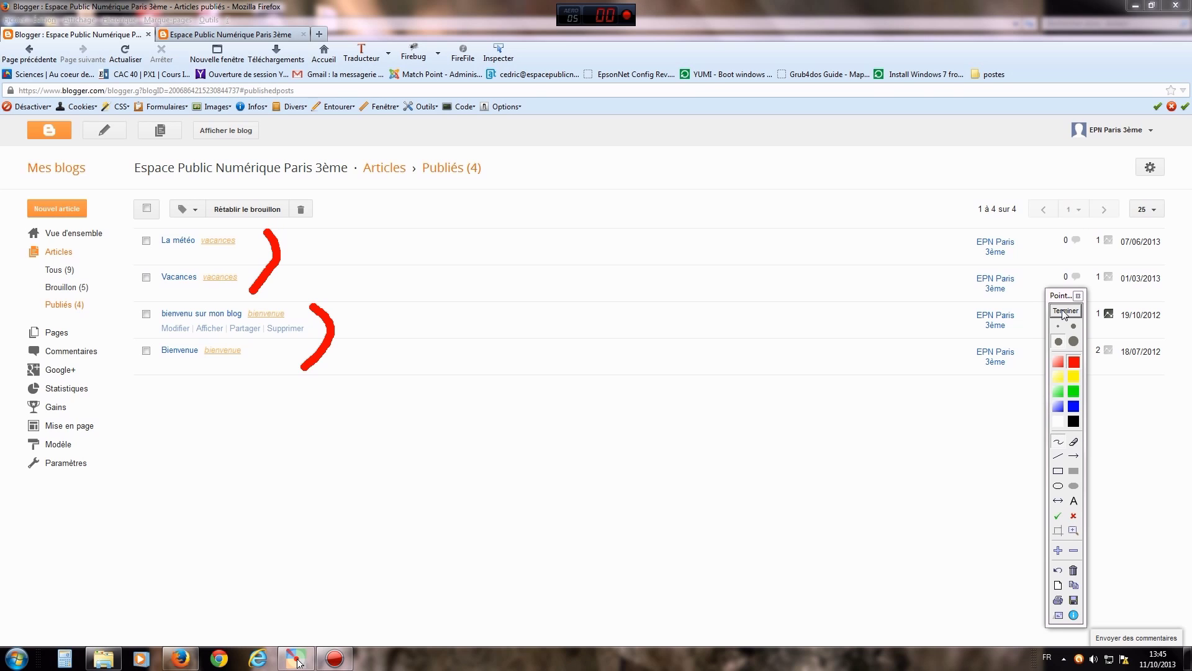
click(1064, 312)
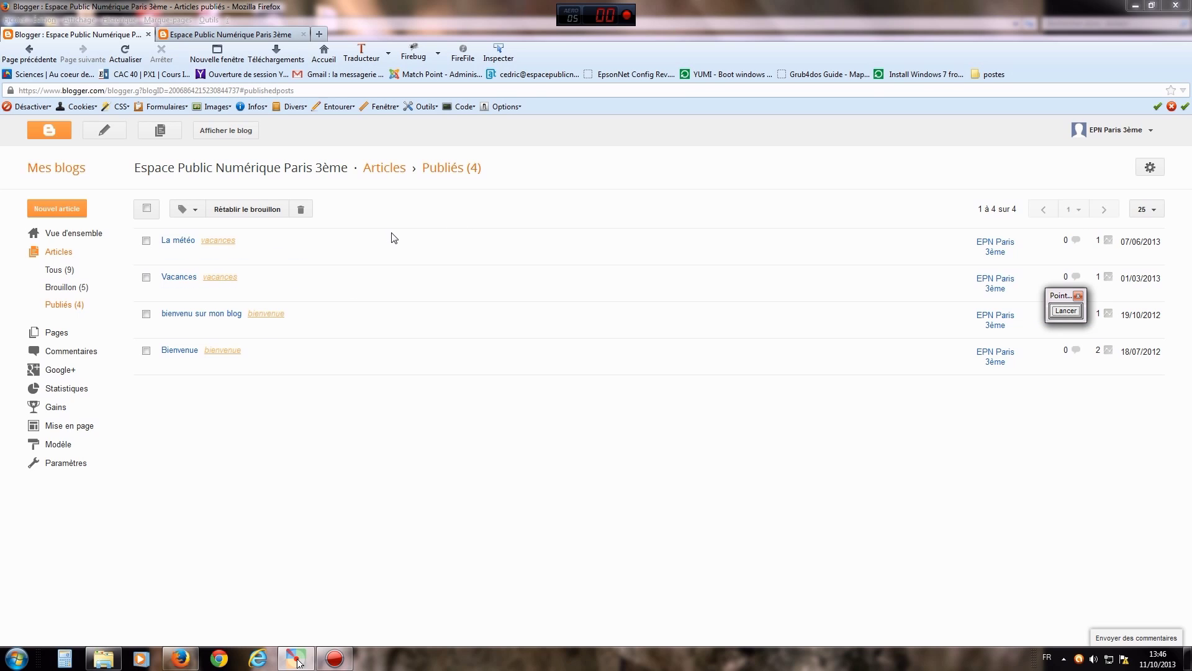
click(235, 133)
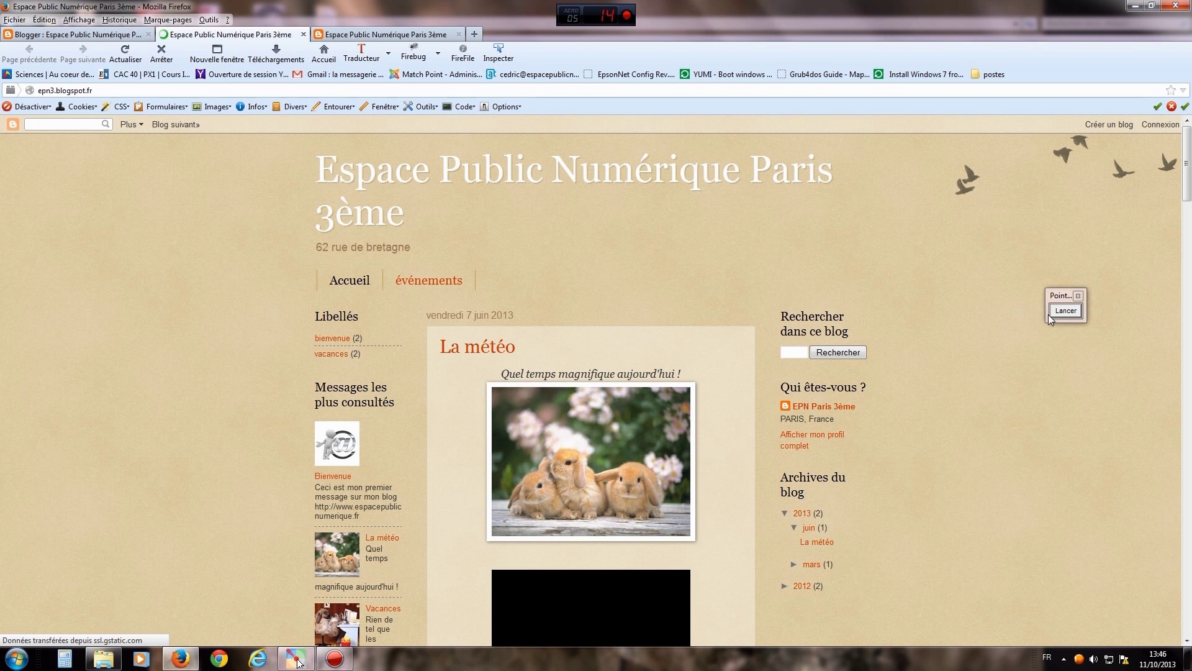
- Draw straight lines pointing at the bienvenue (2) and vacances (2) labels on the blog
click(1054, 315)
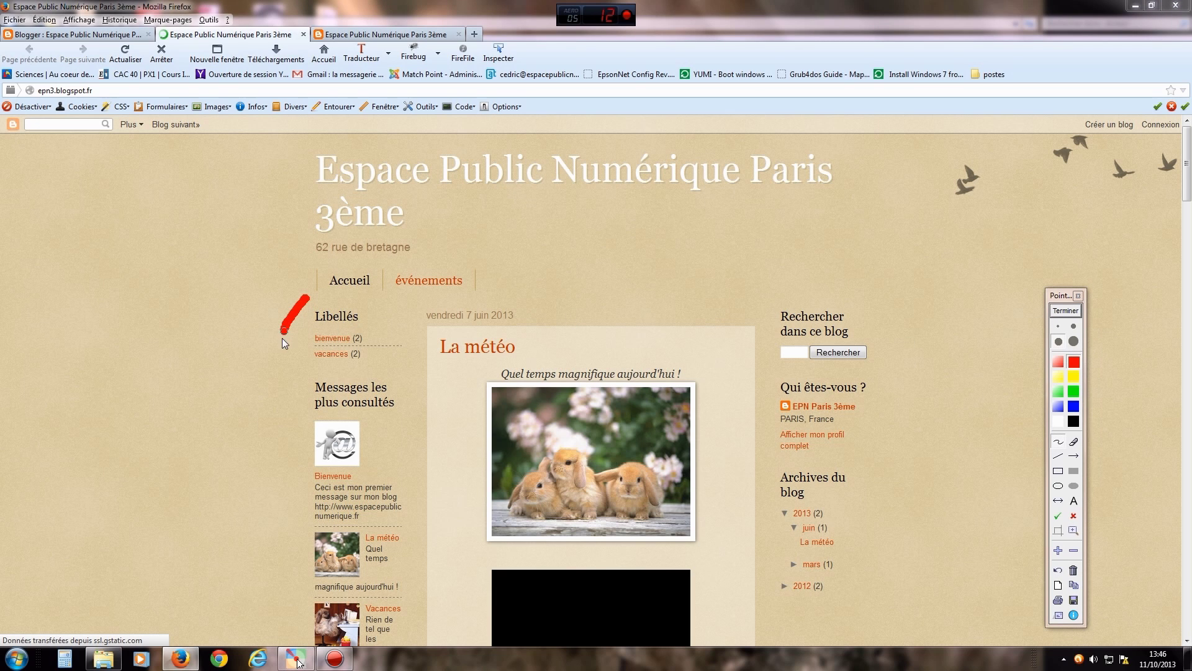
click(1058, 456)
drag(424, 299, 370, 338)
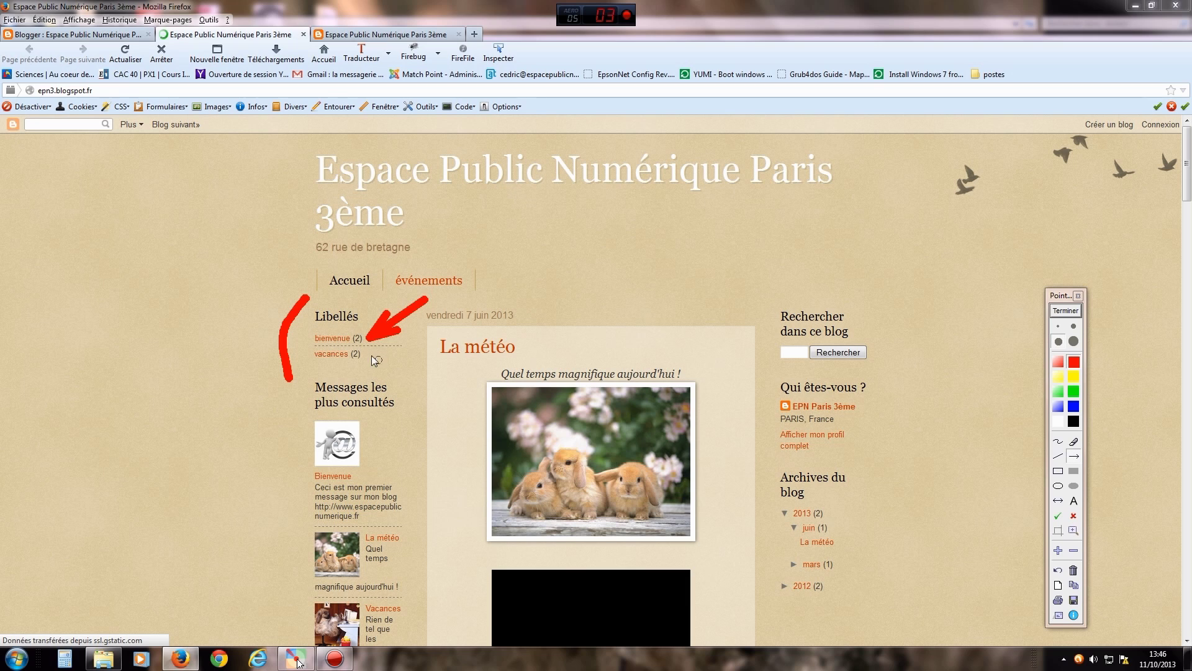
drag(407, 383, 367, 355)
click(1054, 312)
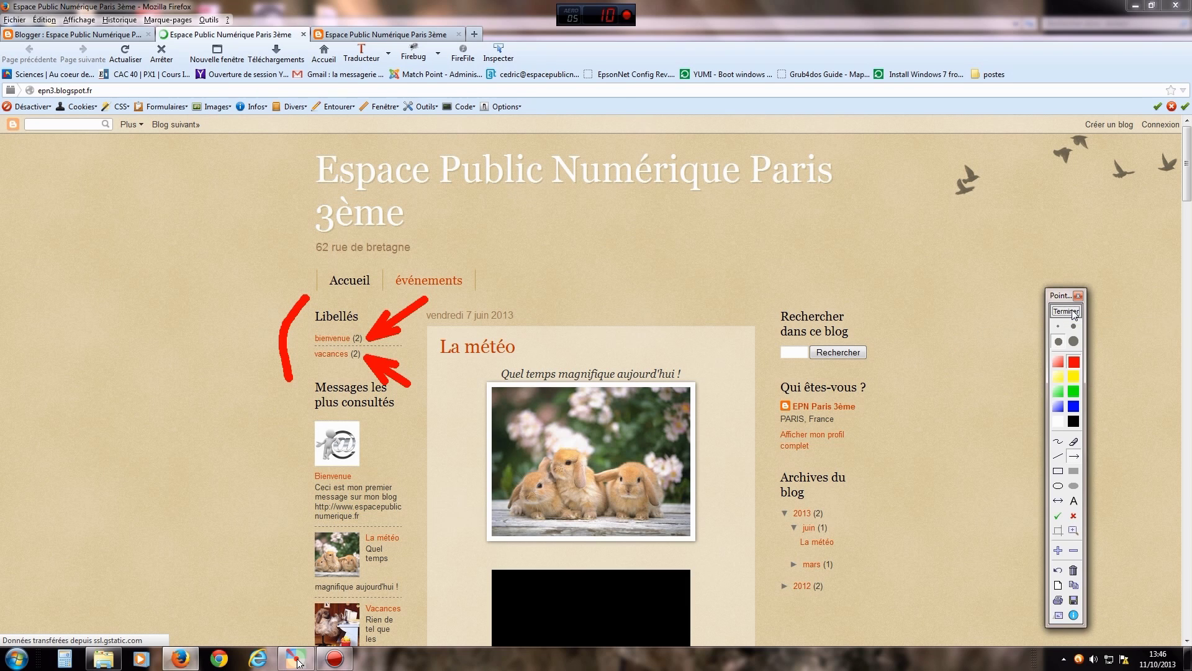
- Browse the bienvenue and vacances label pages, then close both public blog tabs
click(331, 340)
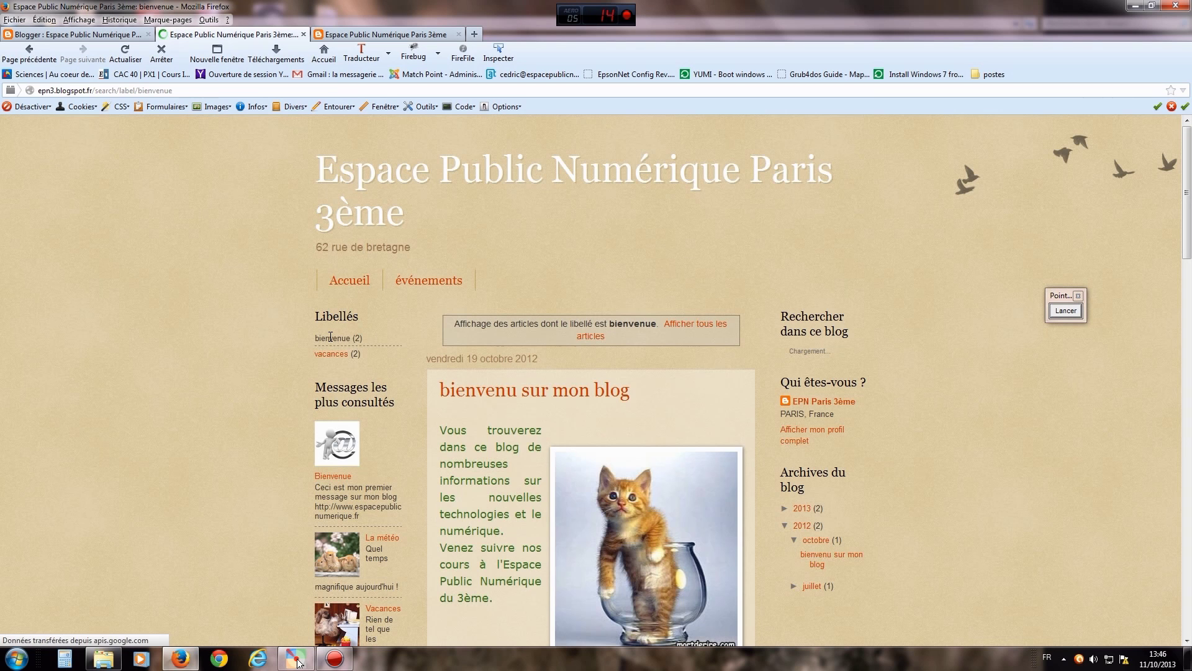
drag(1190, 208, 1156, 199)
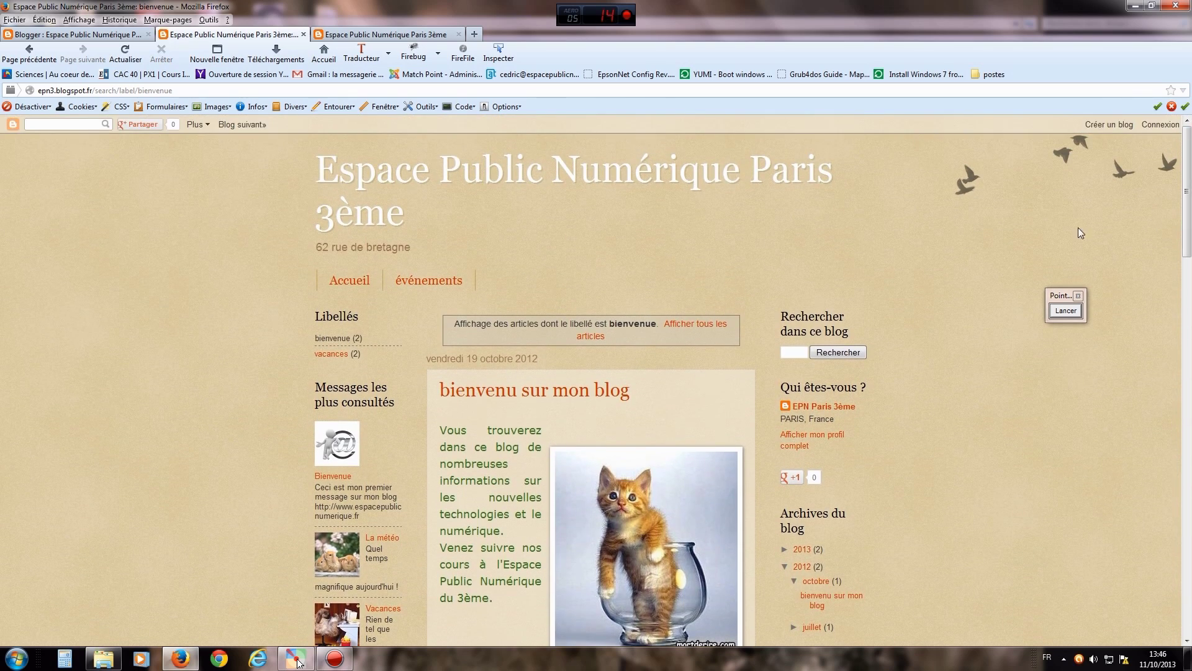
click(331, 354)
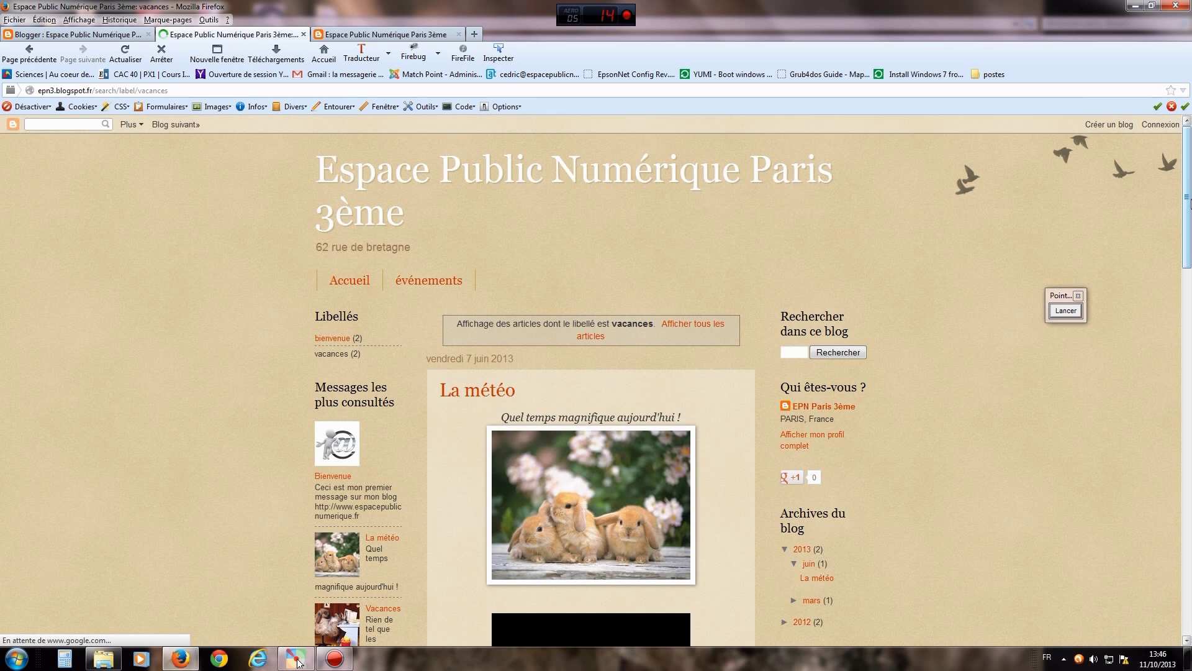
mouse_move(1191, 208)
mouse_down()
mouse_move(1190, 469)
mouse_move(1186, 225)
mouse_up()
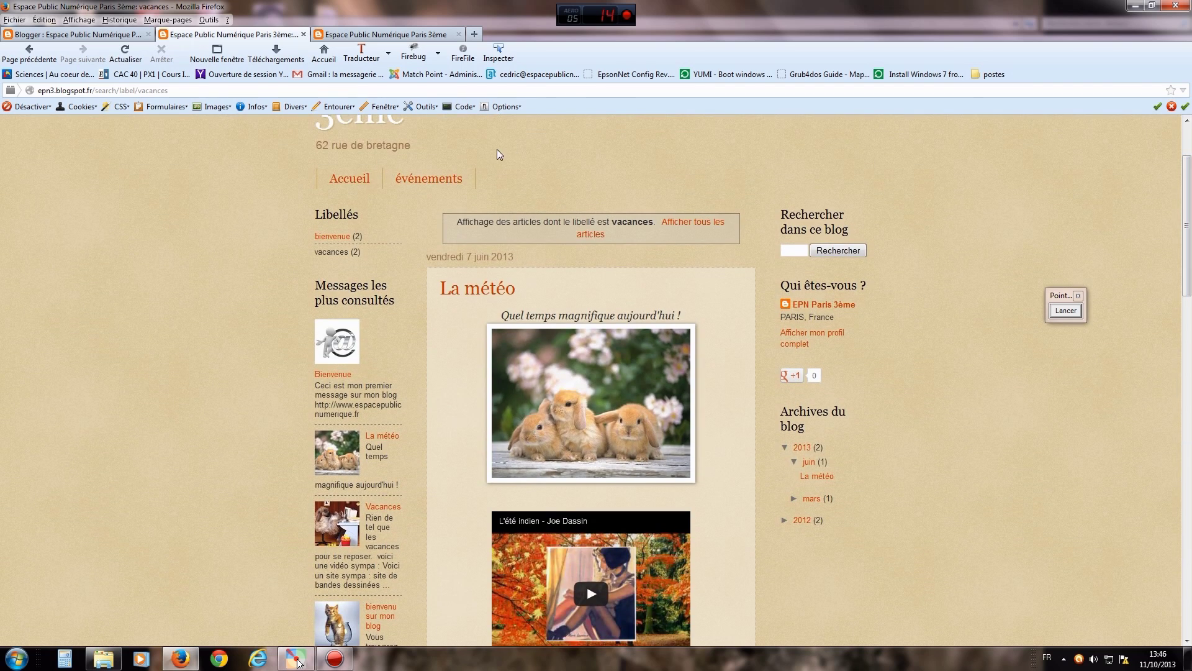
click(304, 34)
click(304, 34)
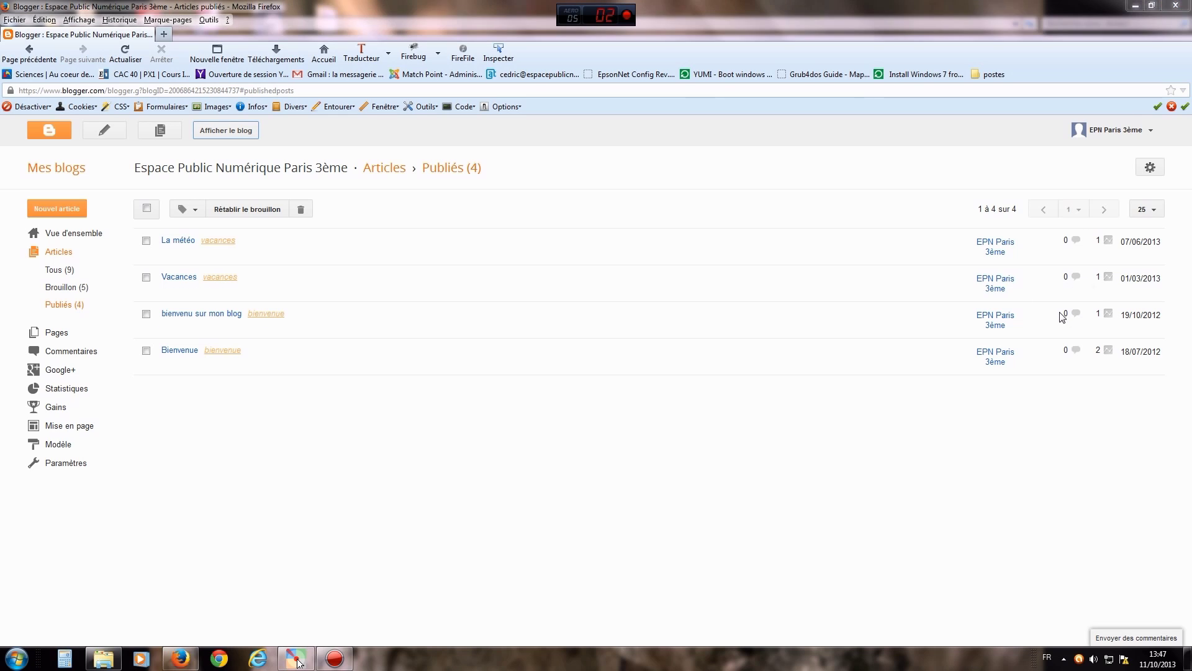
- Draw an arrow toward the pencil icon, then start a new Blogger post
click(1063, 312)
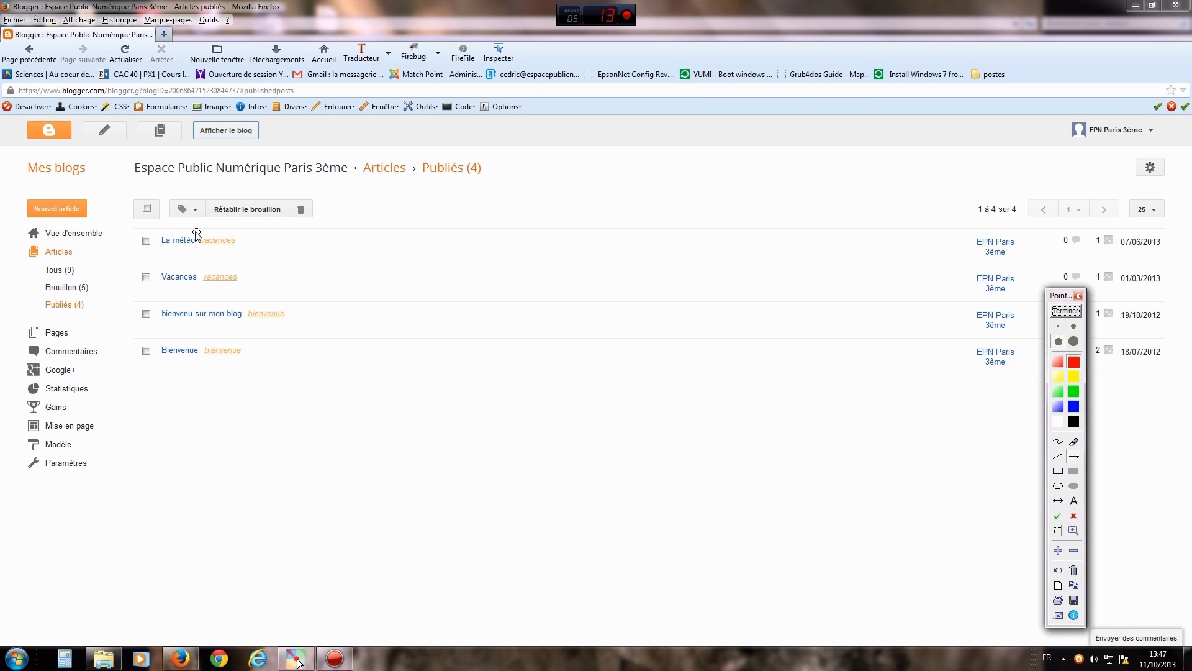
drag(129, 247, 113, 143)
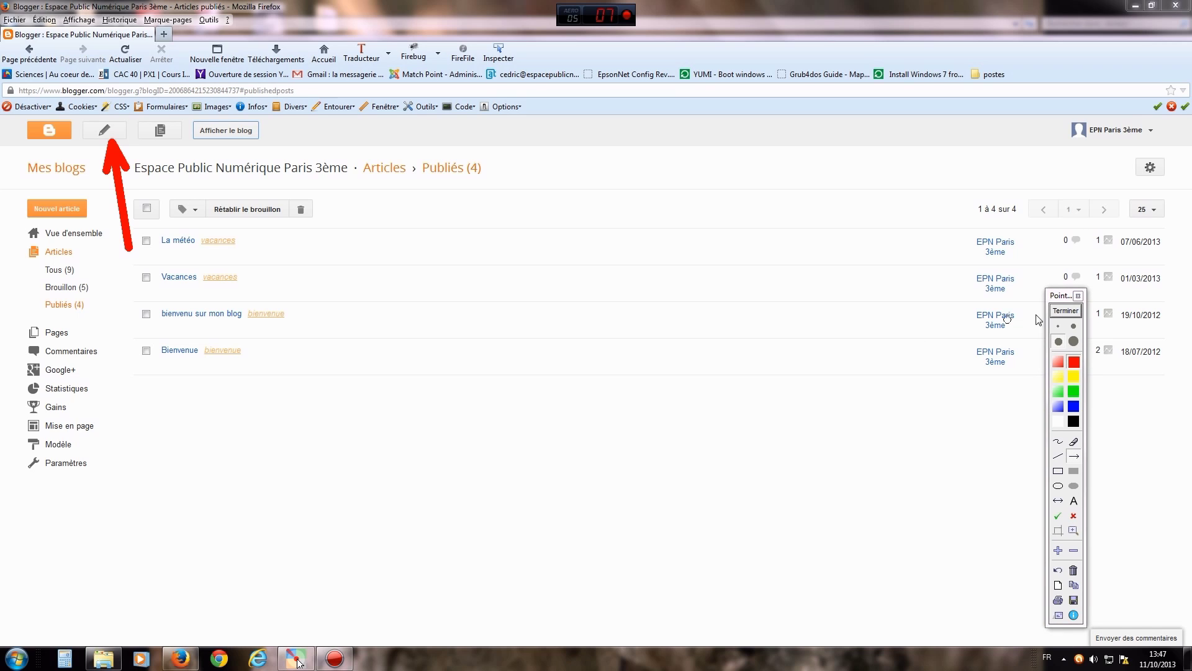
click(1066, 311)
click(103, 136)
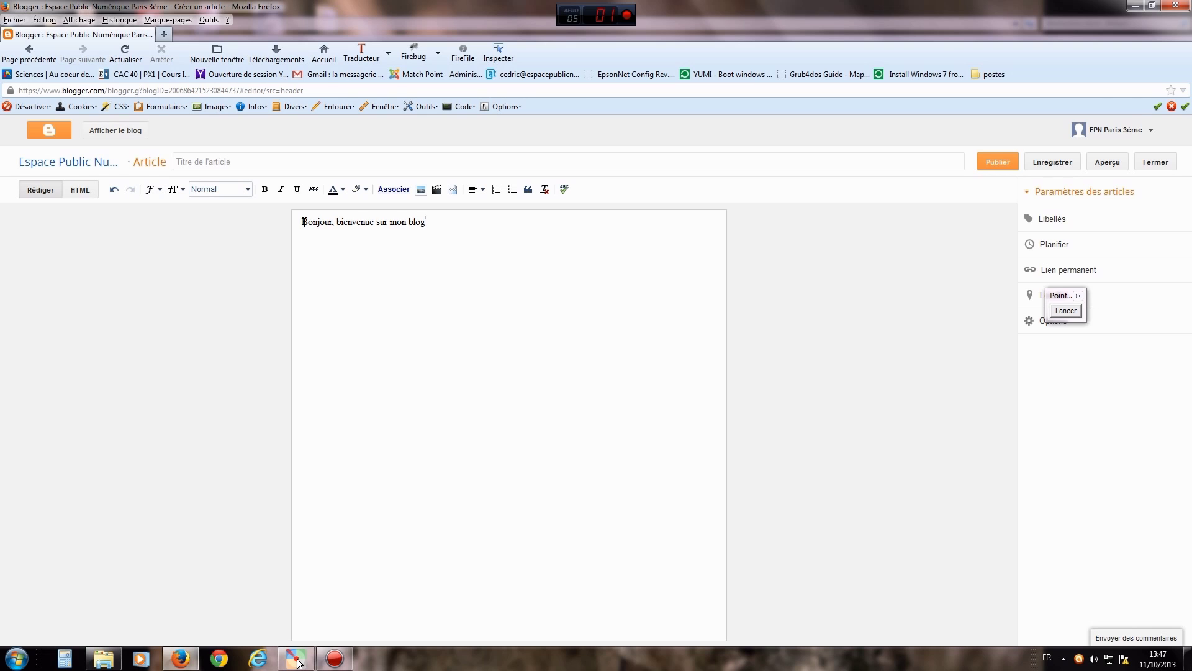
- Mark the formatting toolbar in red, then select 'Bonjour, bienvenue sur mon blog'
click(1064, 310)
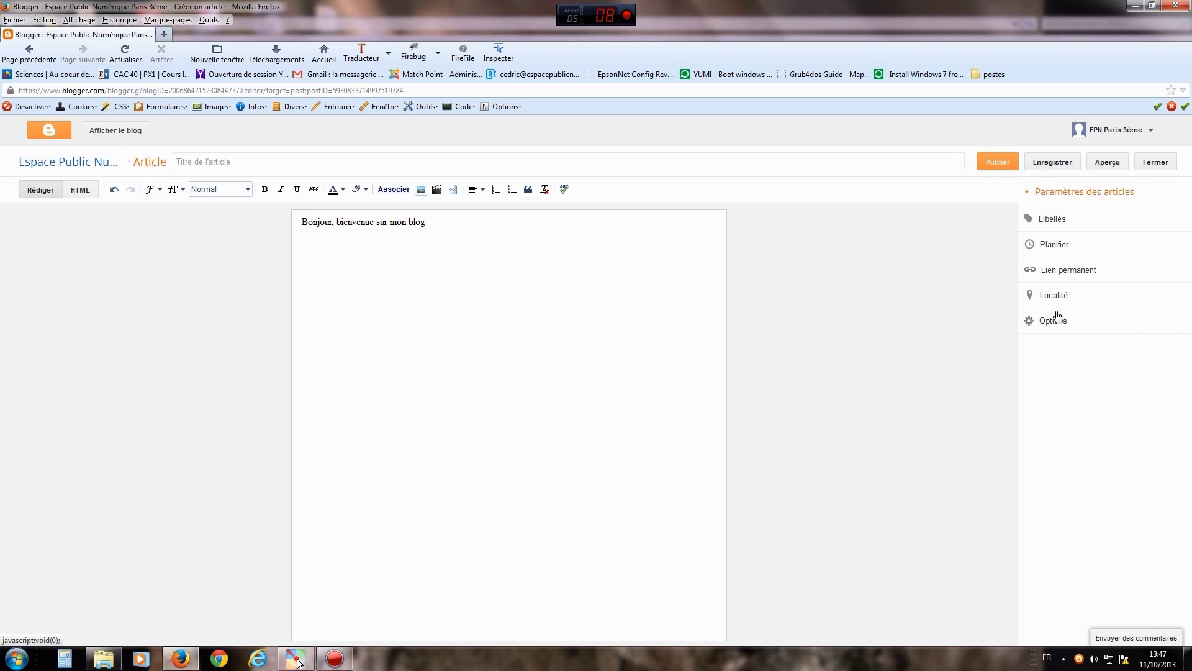
click(1058, 441)
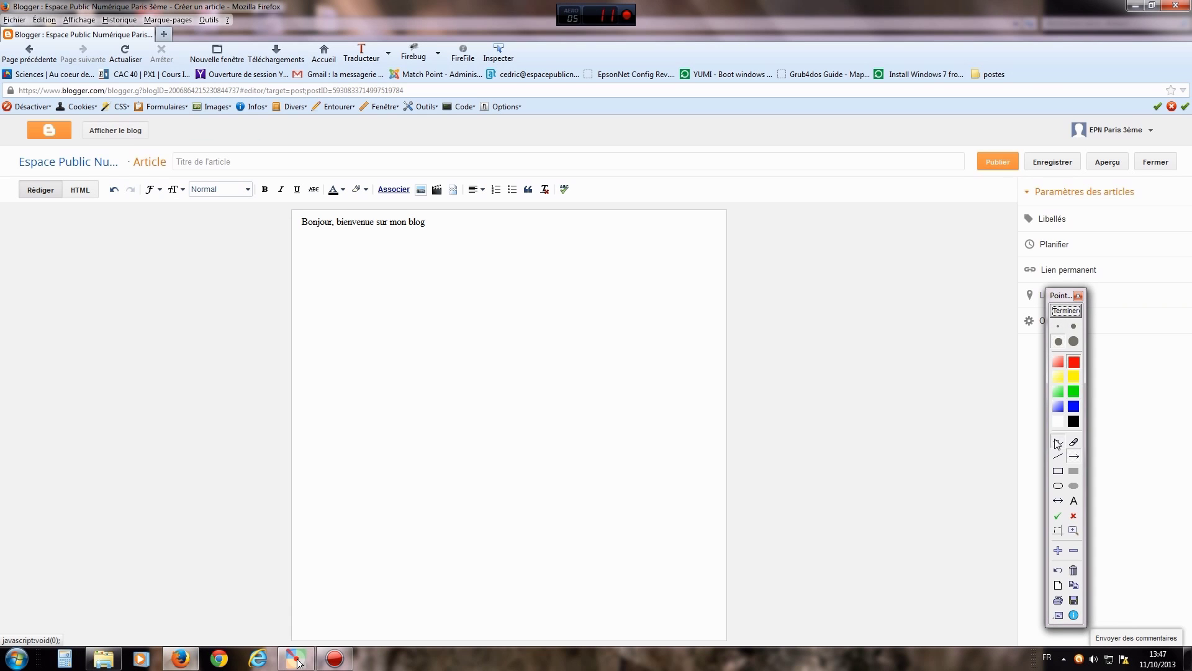
mouse_move(402, 174)
mouse_down()
mouse_move(150, 174)
mouse_move(120, 189)
mouse_move(155, 218)
mouse_move(387, 198)
mouse_move(596, 206)
mouse_move(539, 175)
mouse_move(395, 175)
mouse_up()
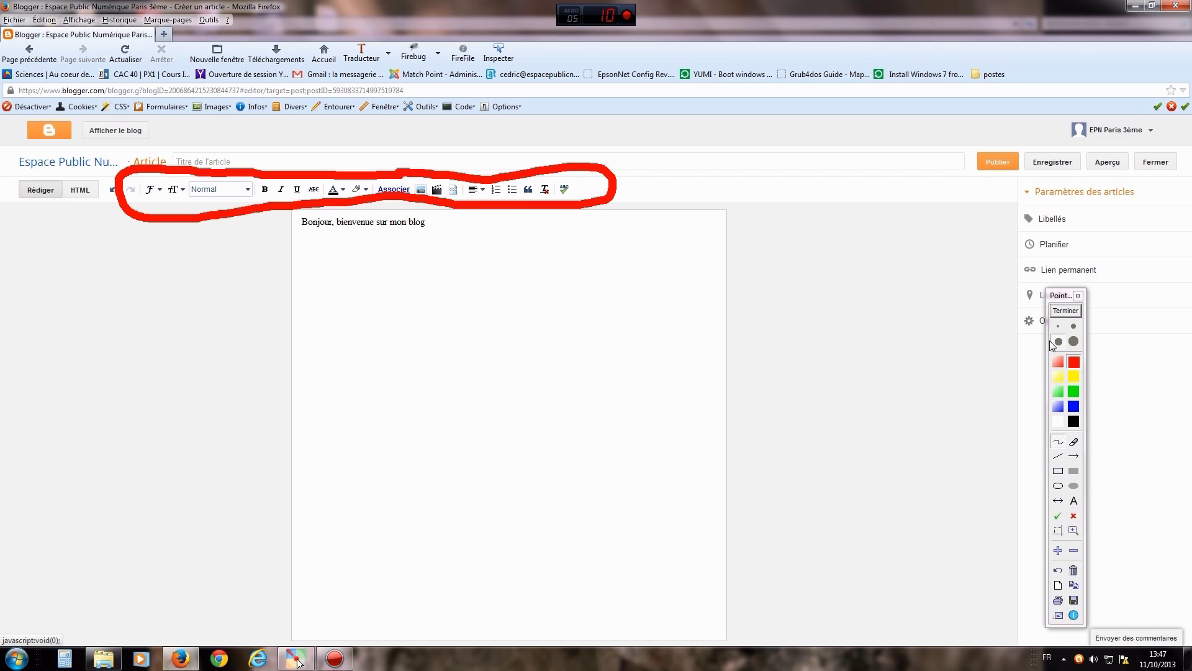
click(1066, 310)
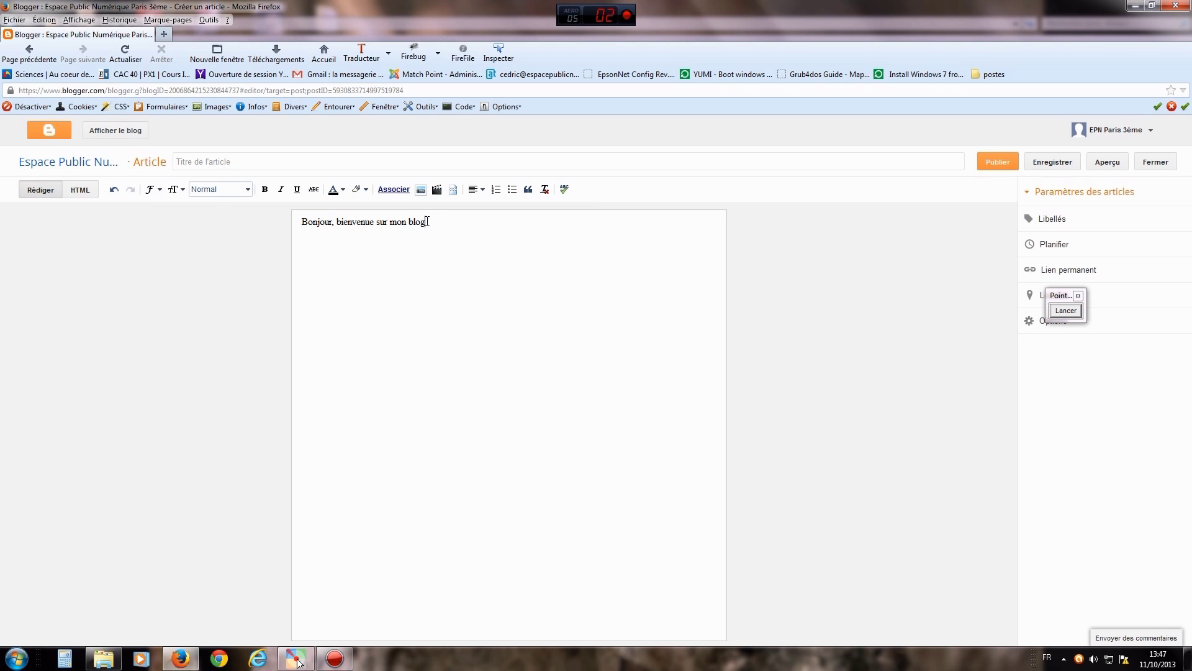
drag(423, 221, 294, 214)
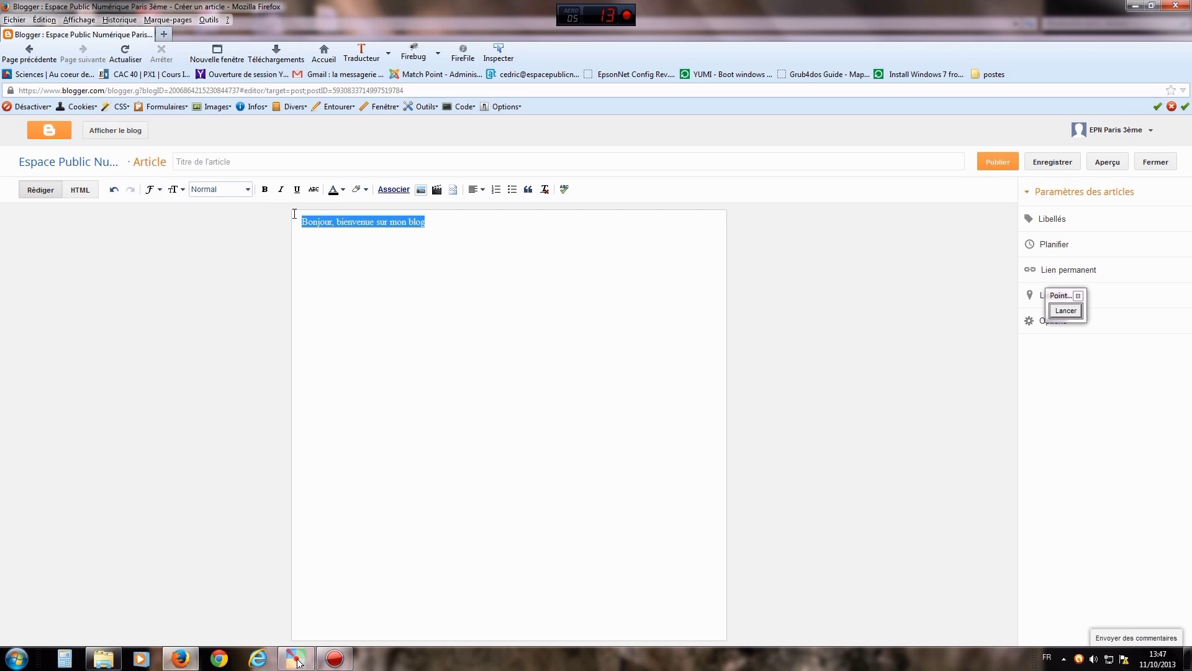
- Set the greeting to Georgia at Normale size, trying and removing bold, italic and underline
click(153, 190)
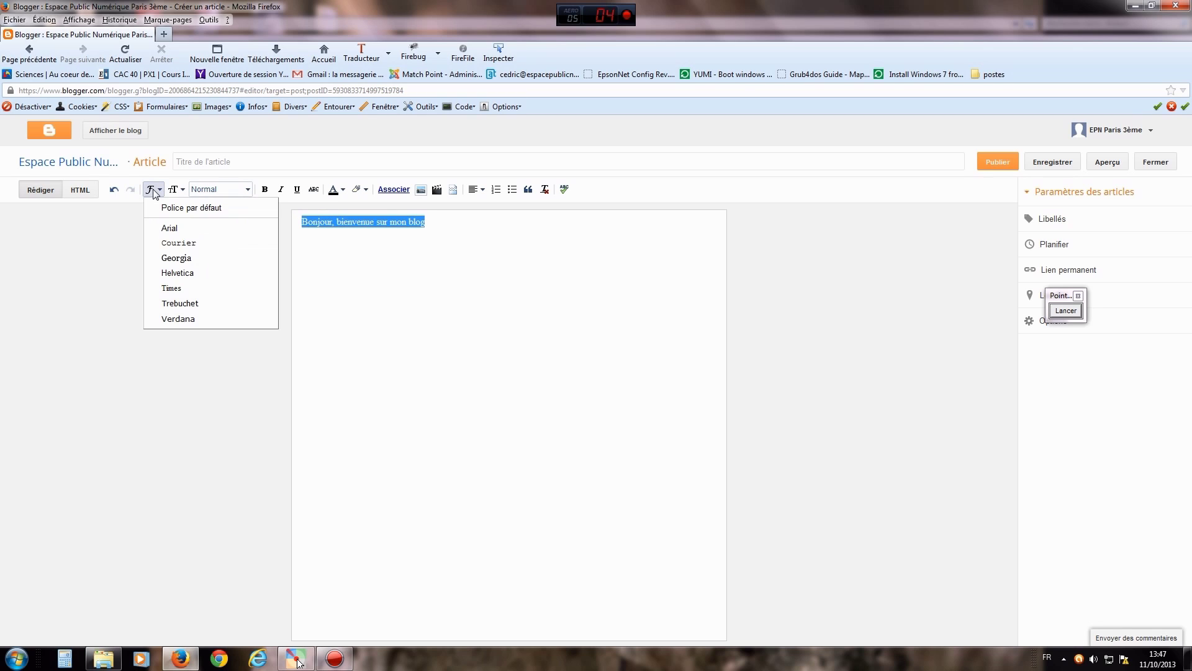
click(184, 258)
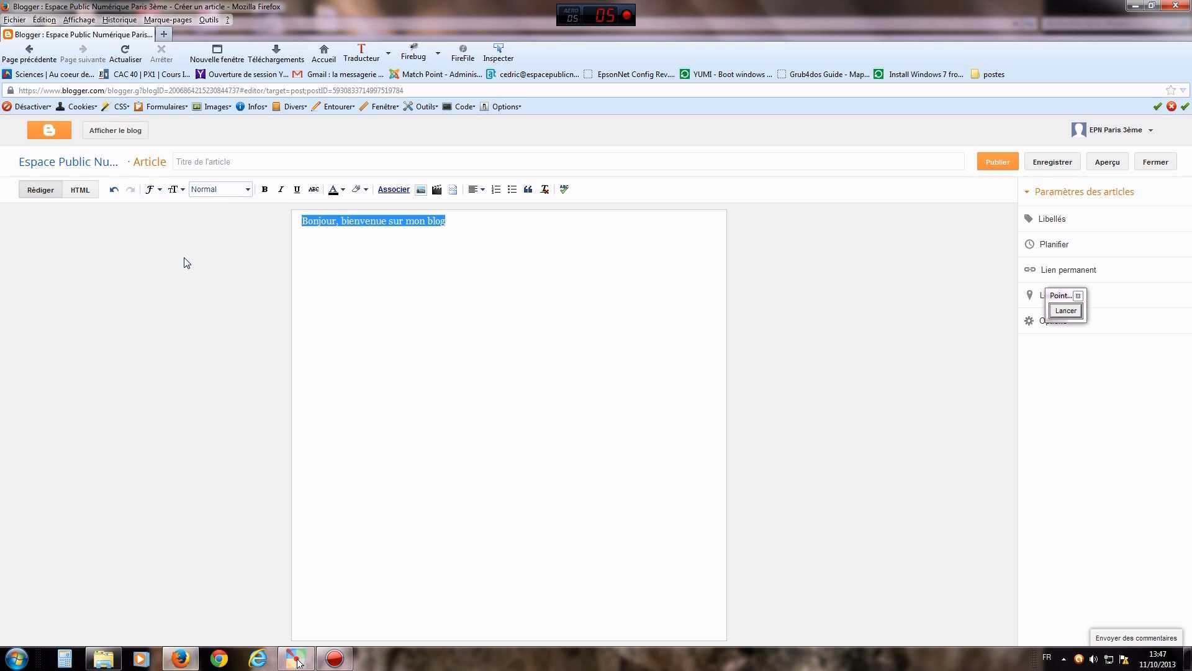
click(179, 190)
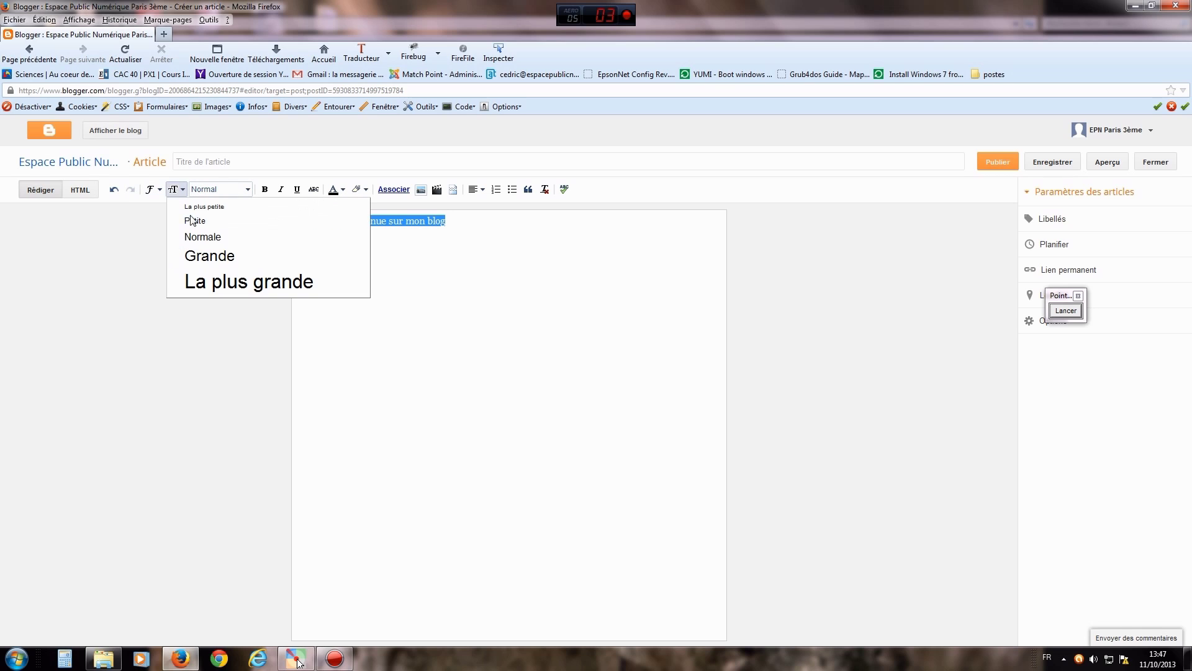
click(205, 239)
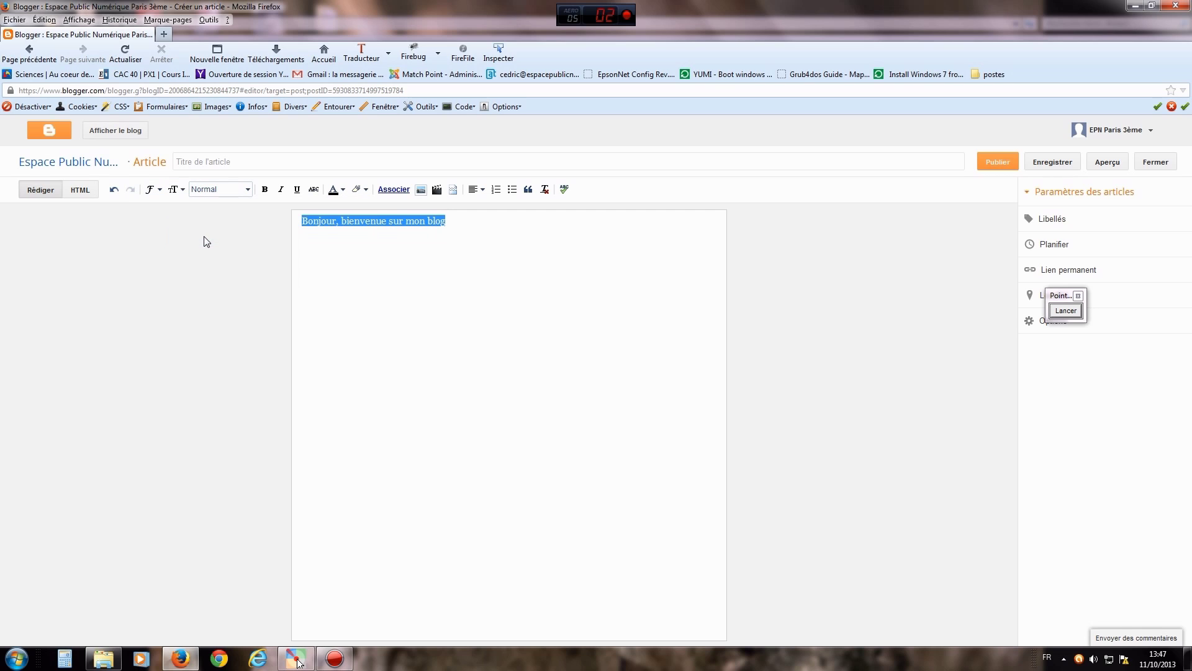
click(265, 190)
click(265, 189)
click(282, 190)
click(281, 190)
click(297, 190)
click(297, 190)
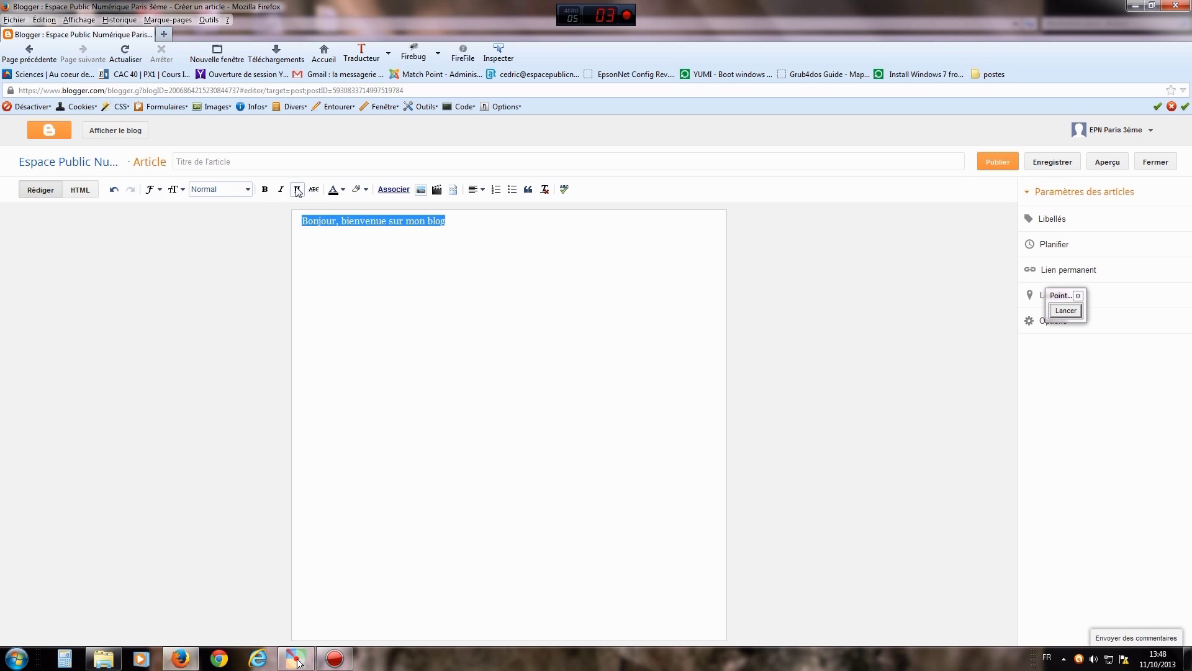
- Colour the greeting line dark red and centre it
click(344, 190)
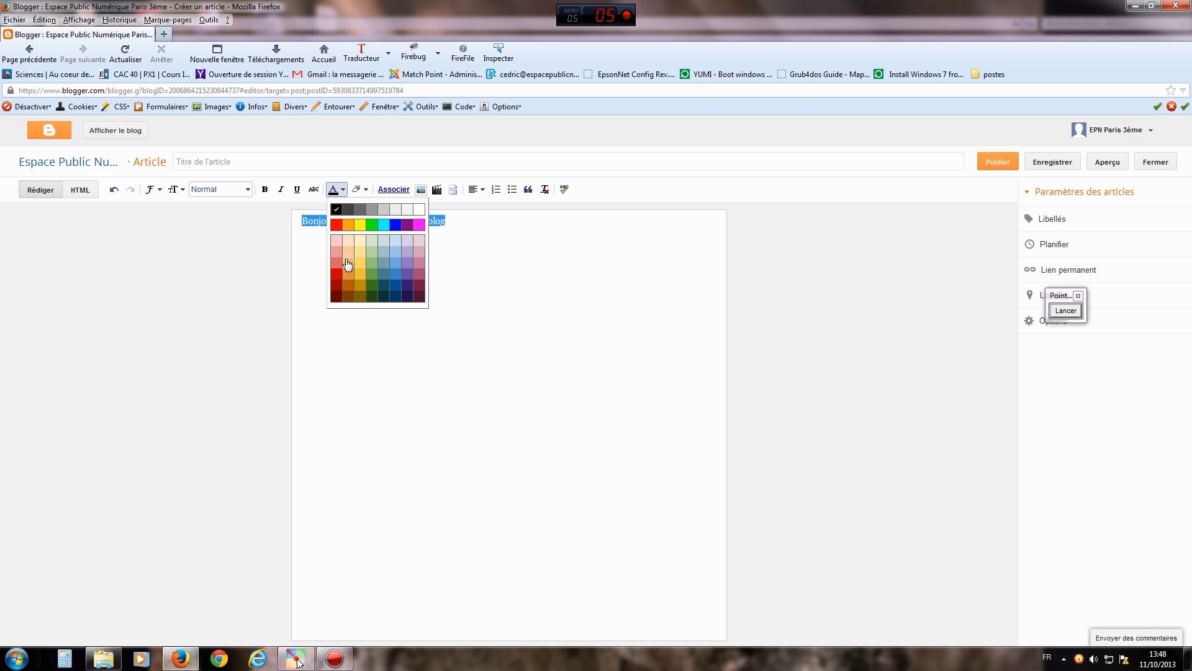
click(336, 276)
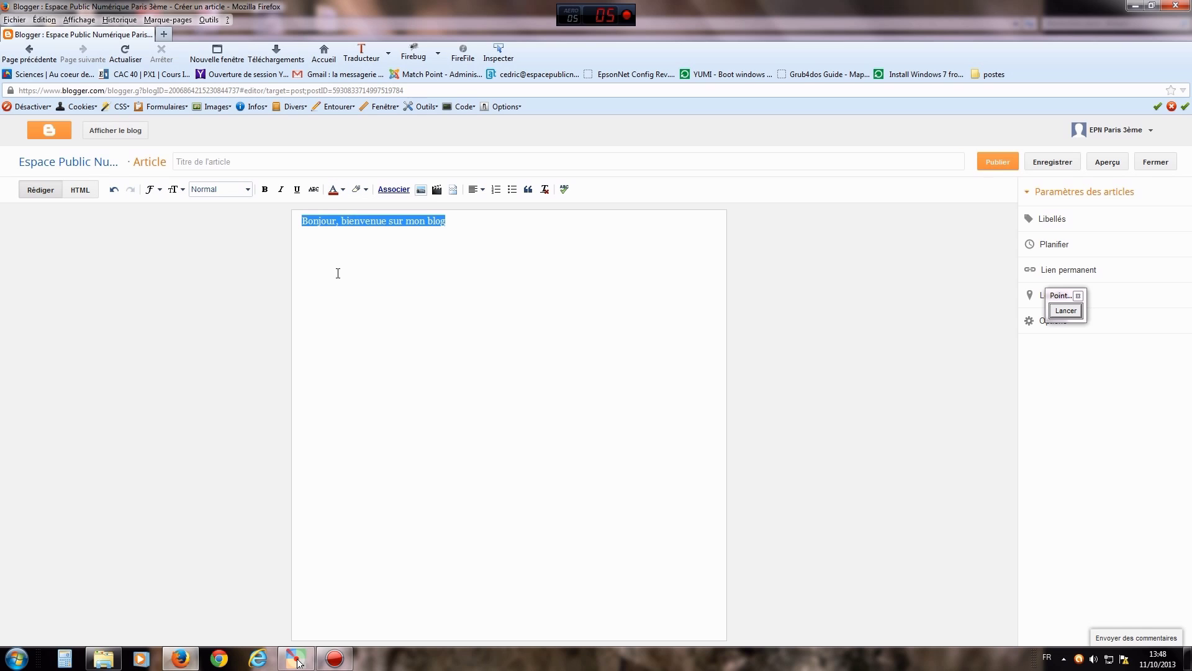
click(459, 226)
drag(458, 222, 297, 221)
click(482, 190)
click(490, 226)
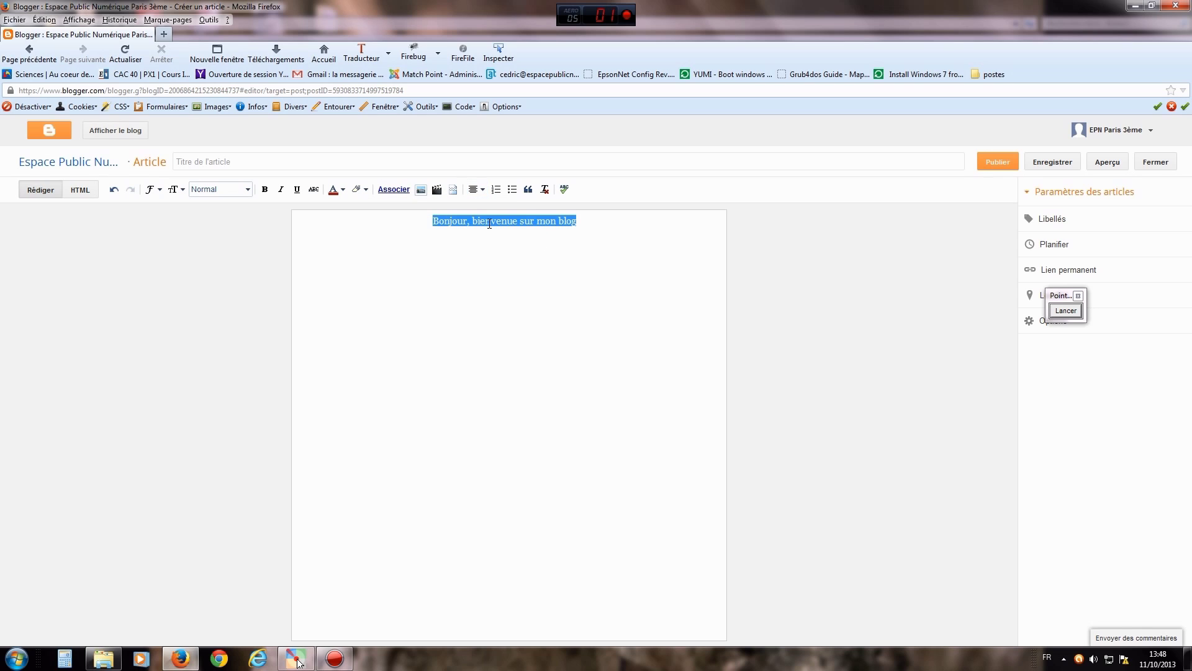
click(482, 190)
click(489, 238)
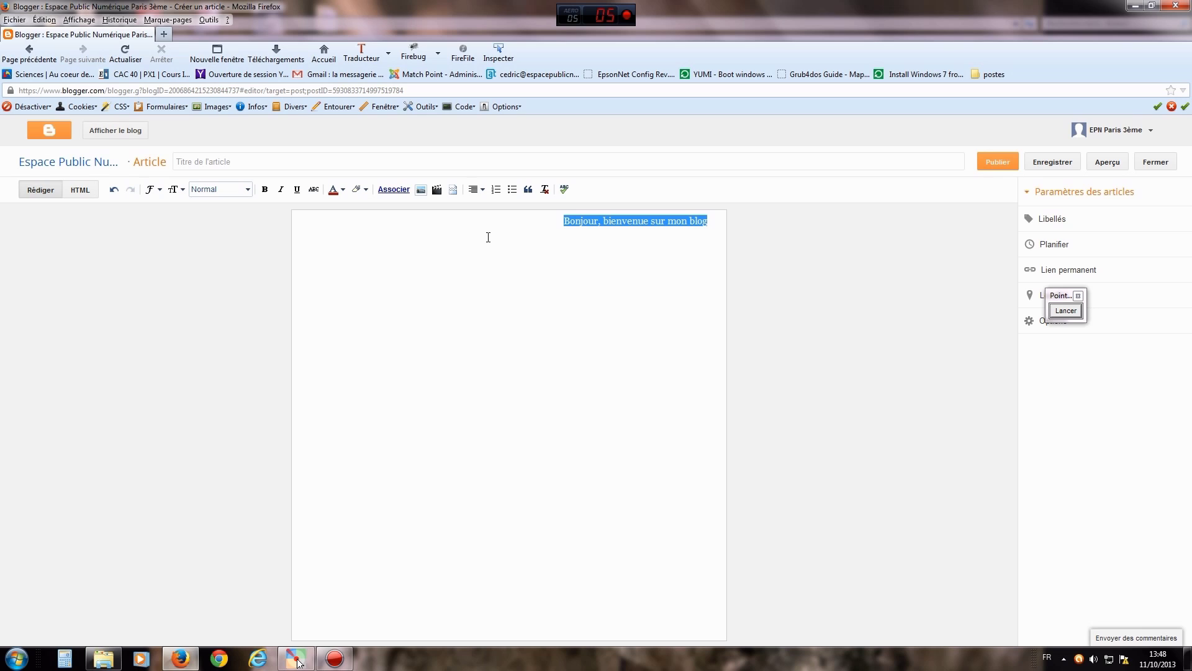
click(478, 190)
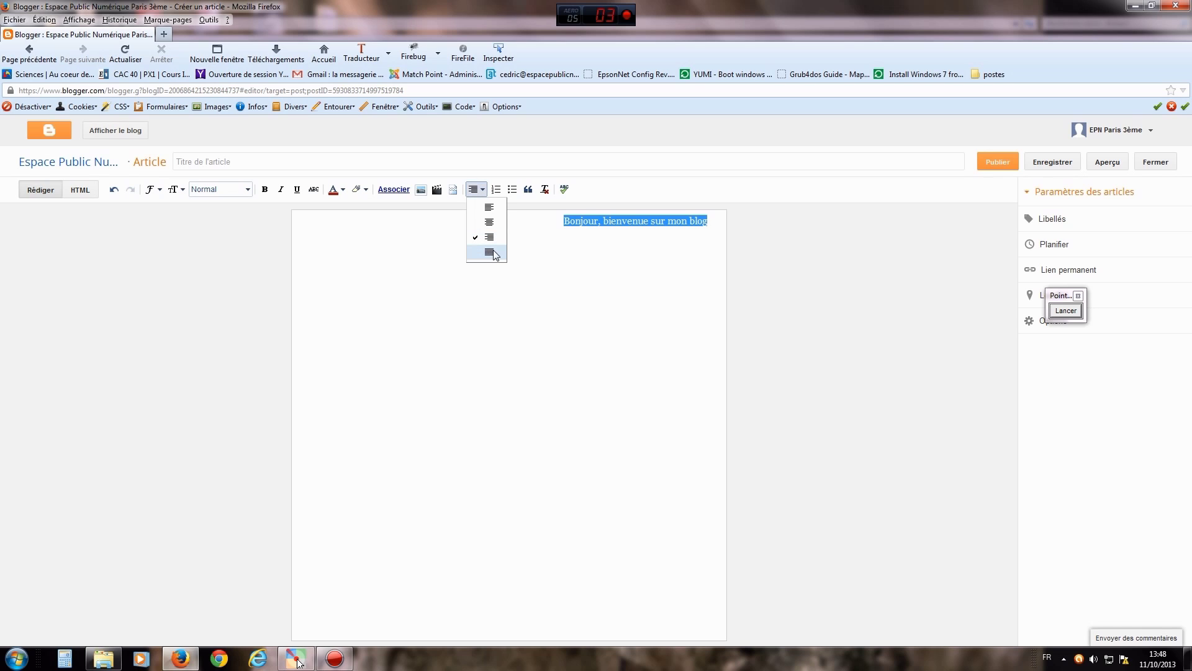
click(490, 223)
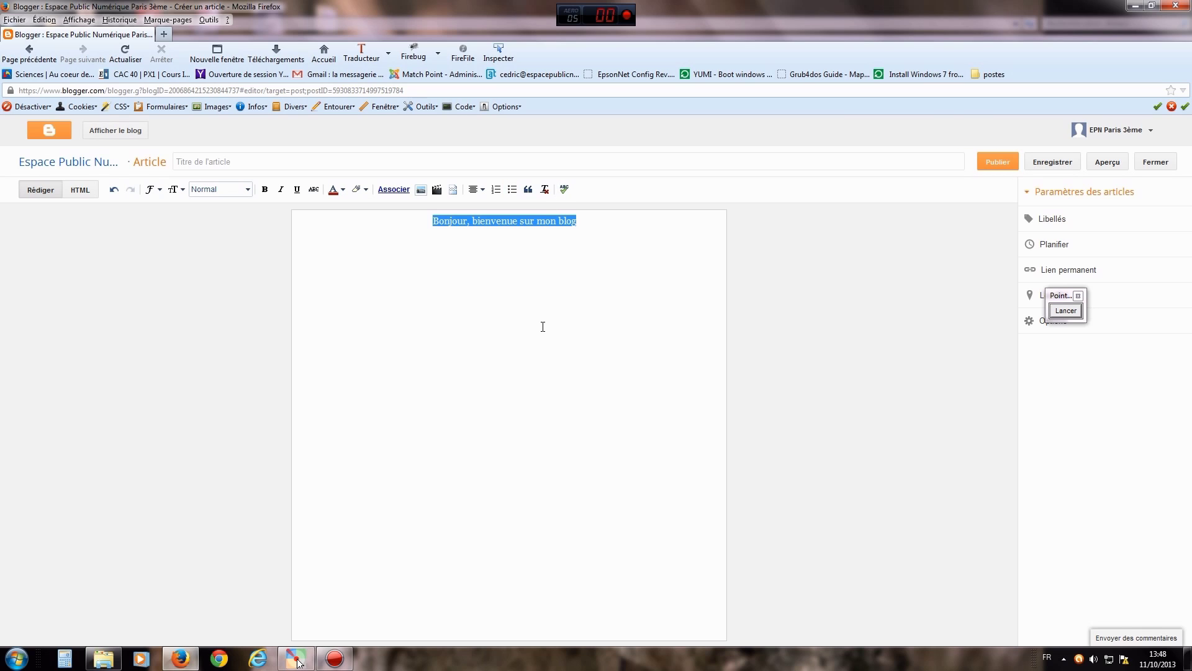
click(580, 222)
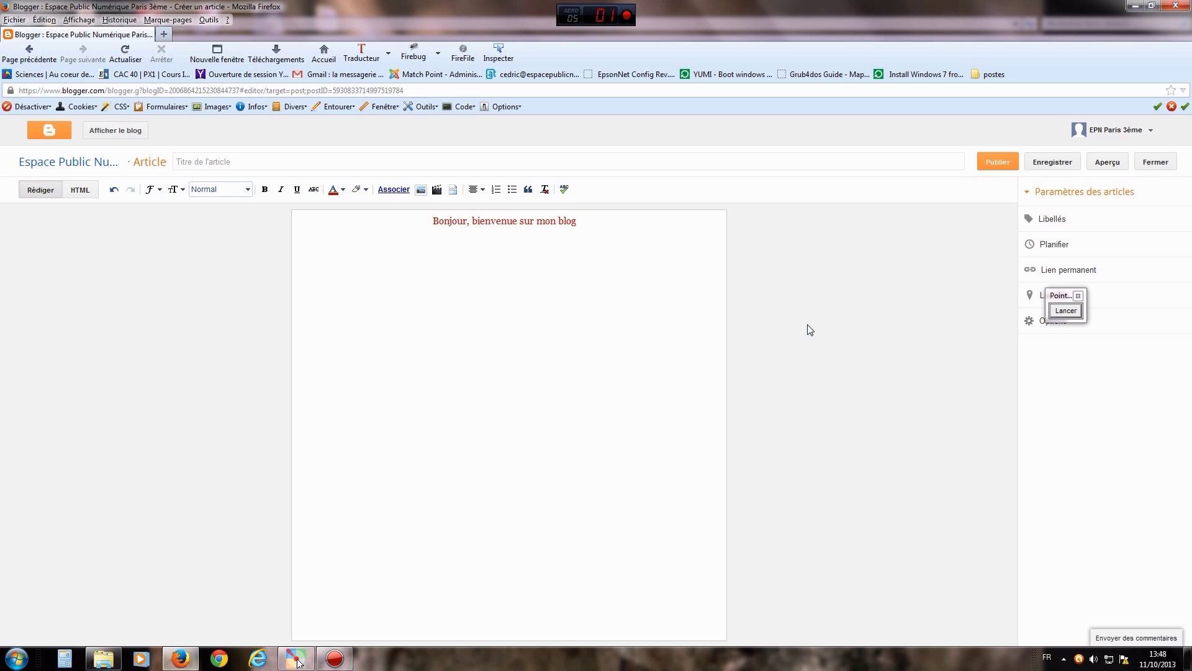
drag(1066, 296, 901, 279)
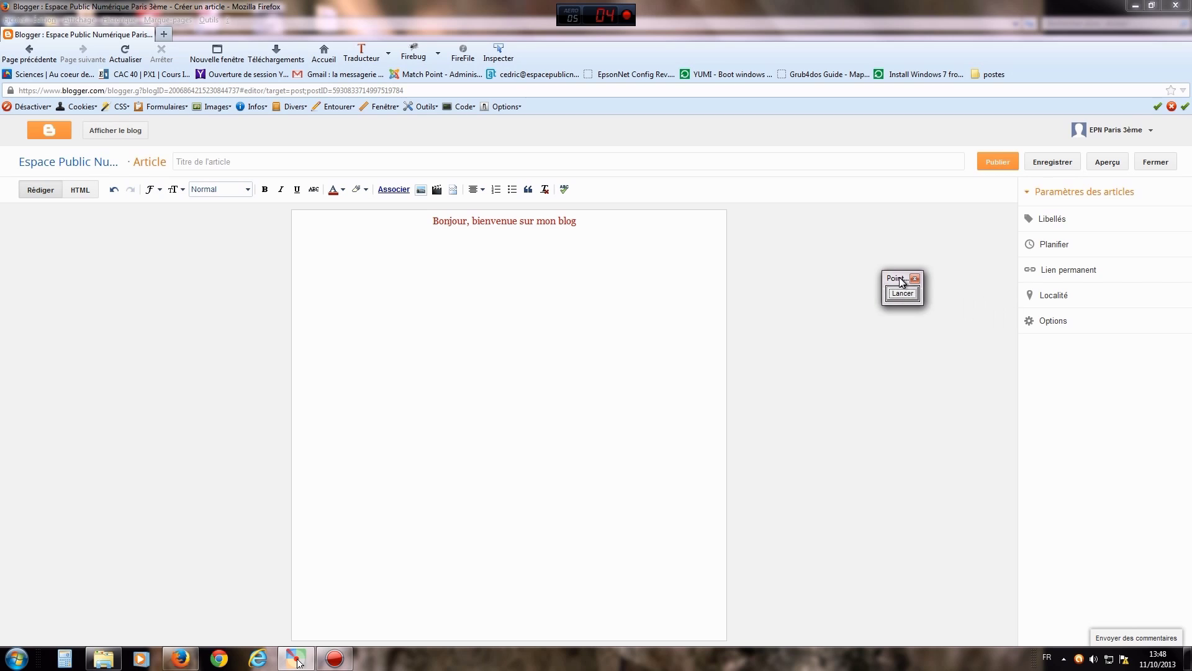
click(903, 293)
mouse_move(962, 316)
mouse_down()
mouse_move(980, 177)
mouse_move(948, 185)
mouse_move(1001, 202)
mouse_up()
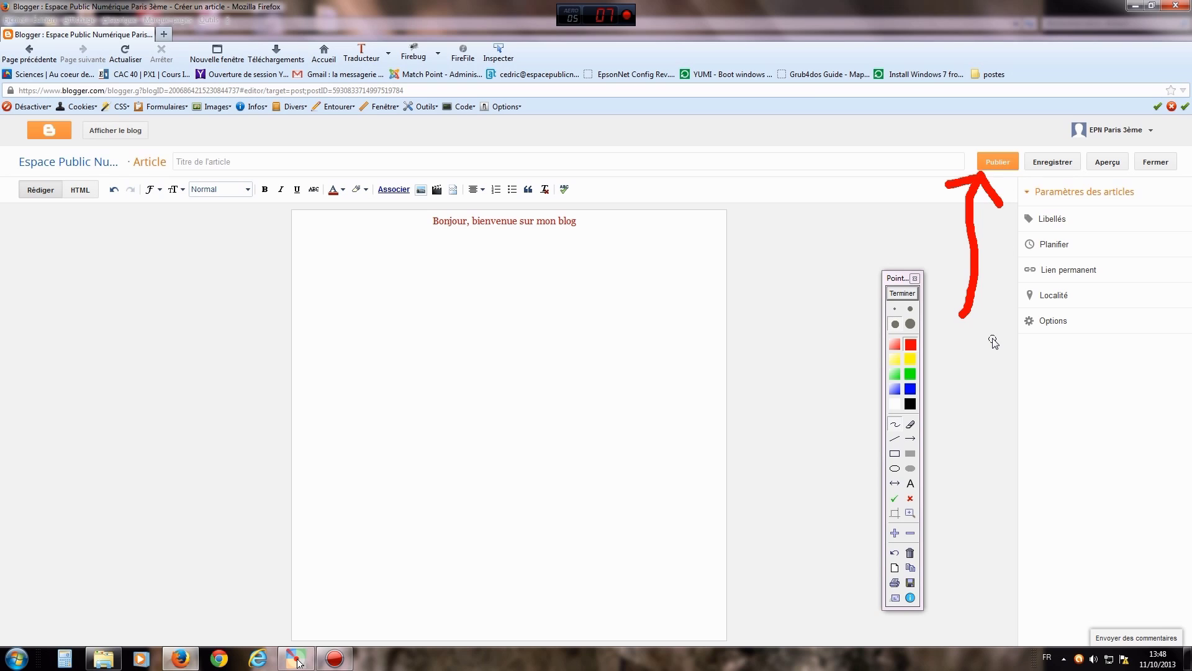
click(906, 294)
click(911, 440)
drag(984, 264, 1047, 172)
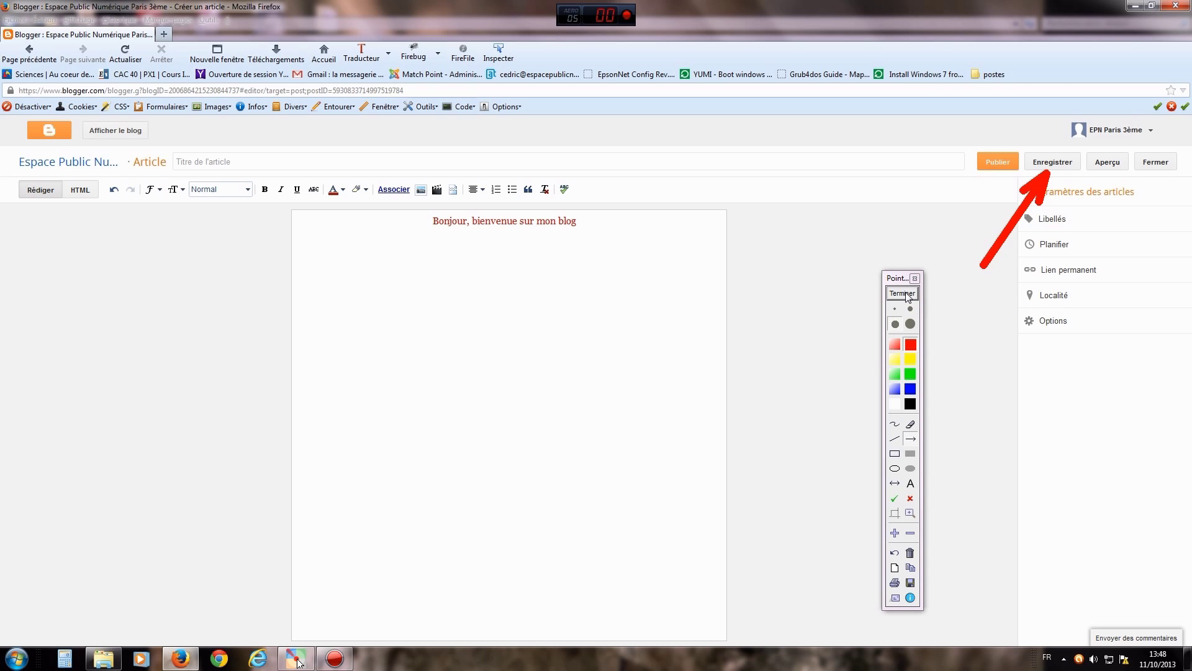
click(903, 294)
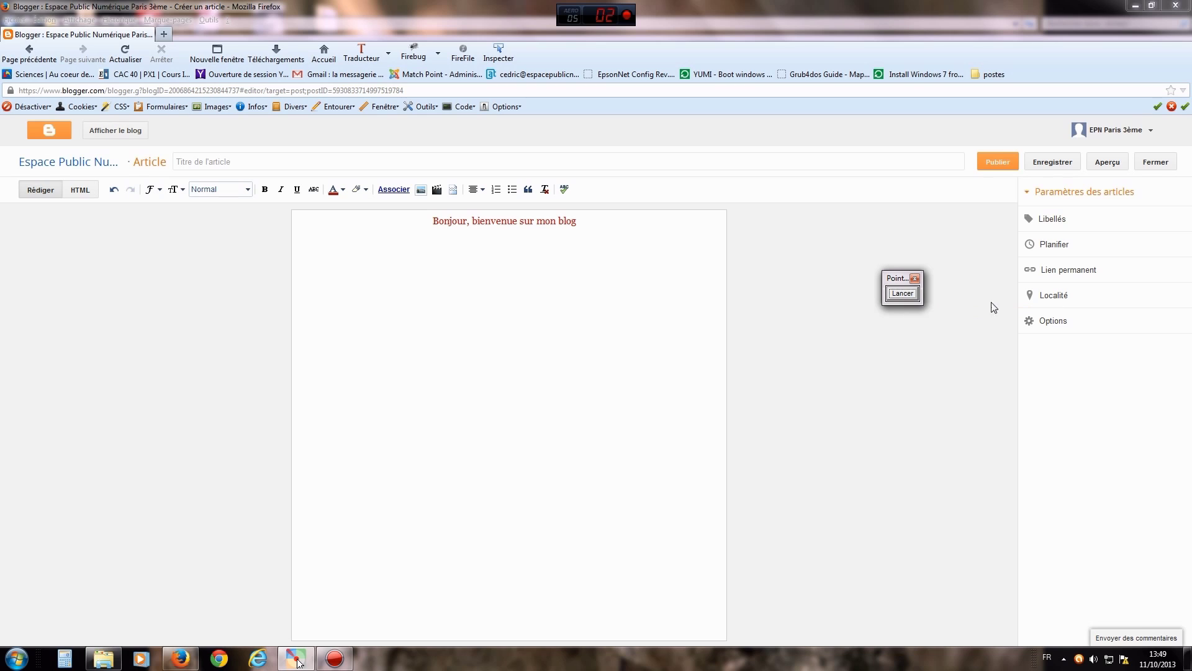
drag(904, 280, 765, 326)
click(765, 344)
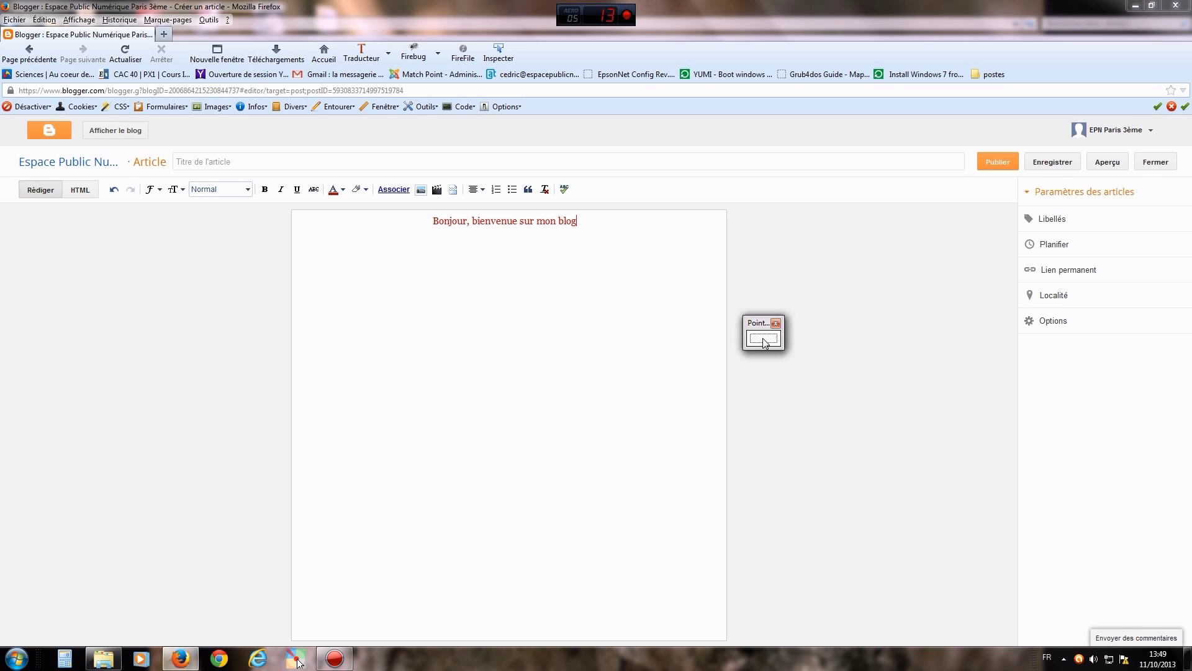
drag(886, 216, 1019, 244)
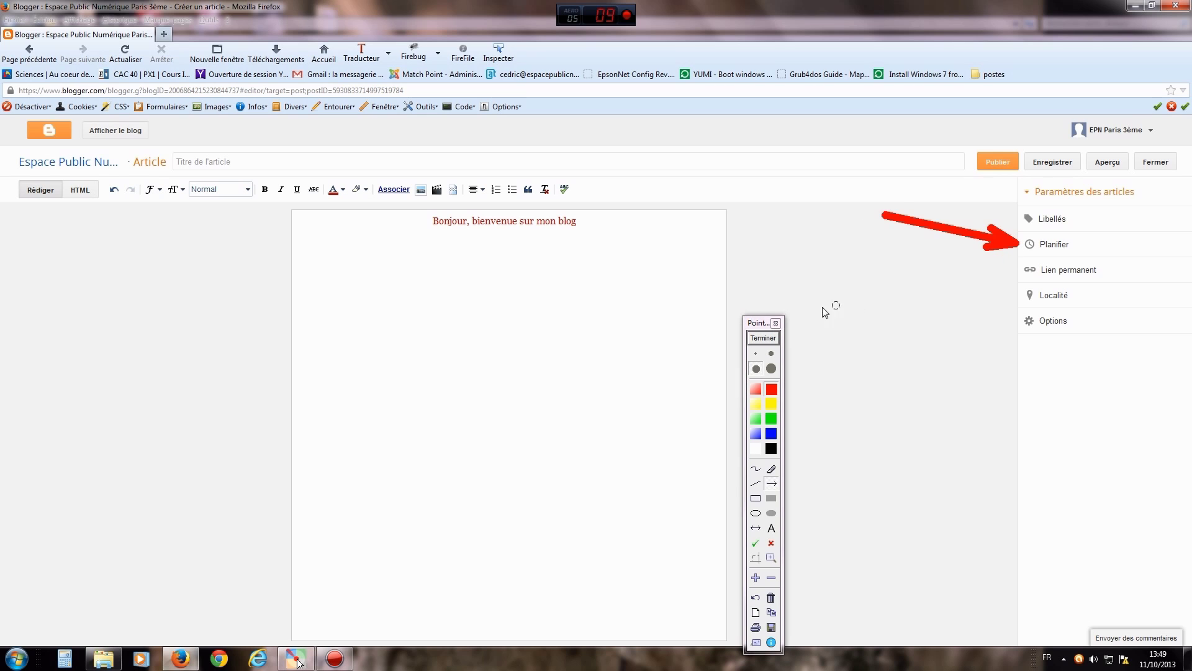
- Set a custom publishing date of 18 October 2013 at 00:00
click(765, 339)
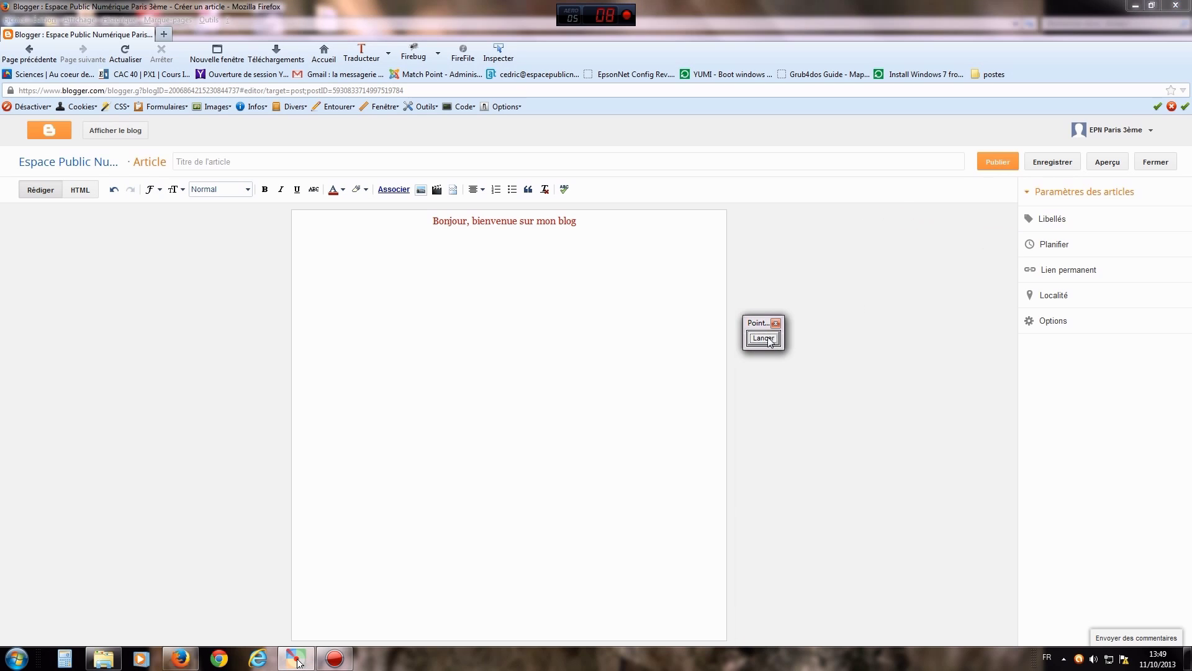
click(1054, 246)
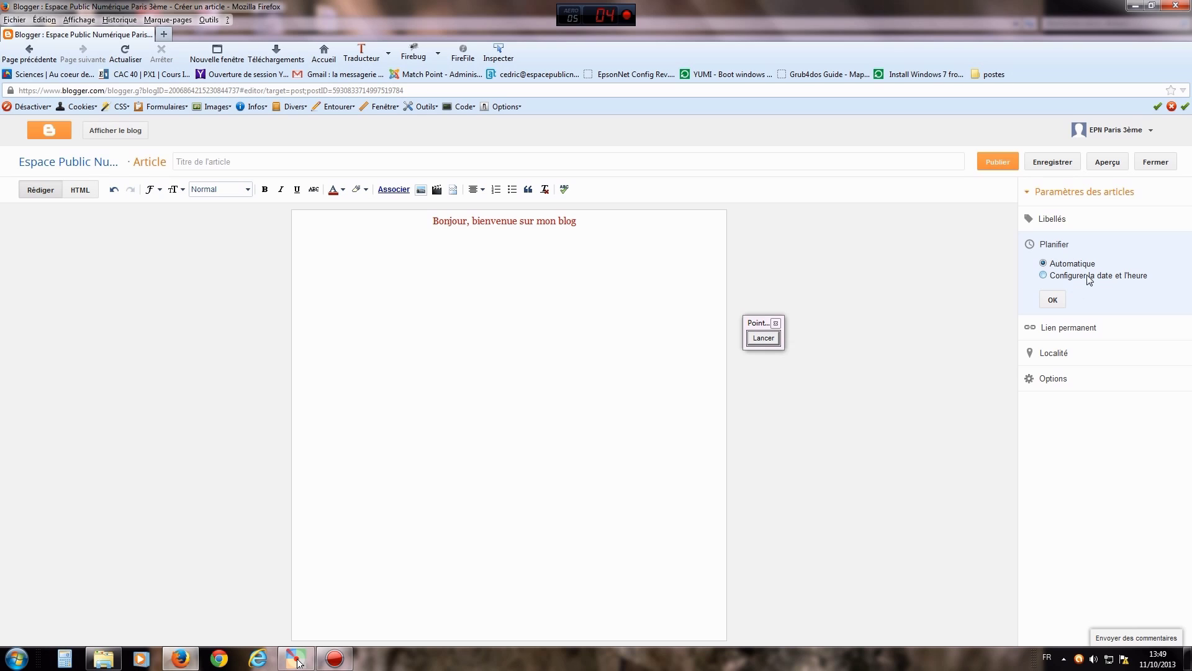
click(1044, 276)
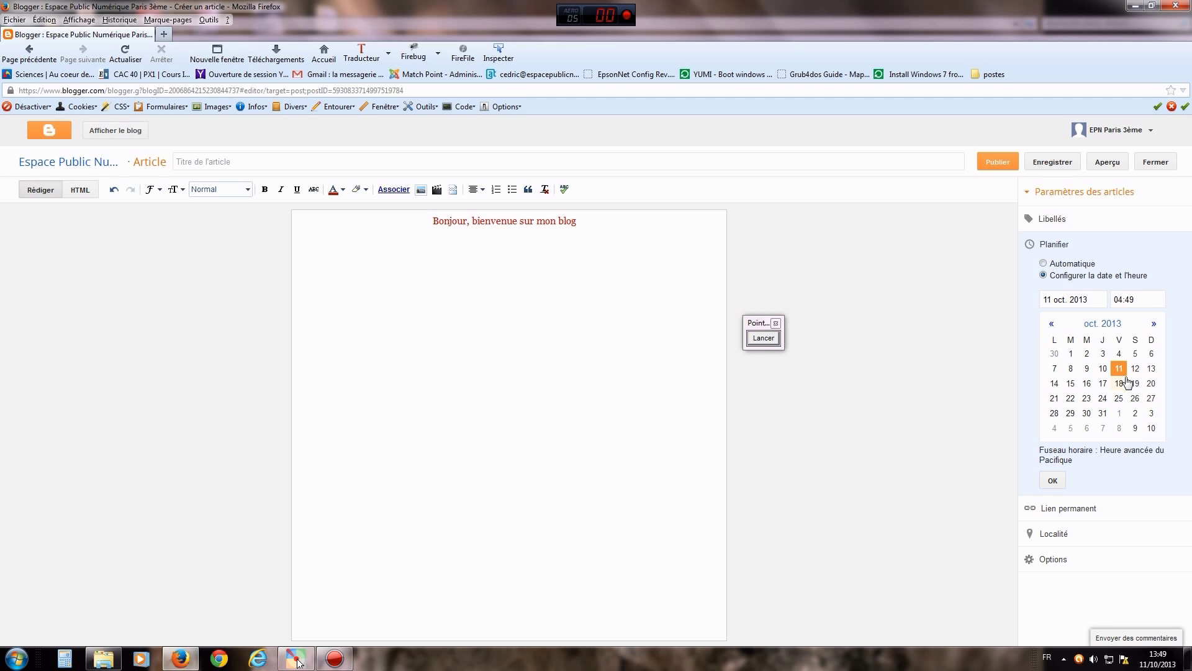
click(1124, 383)
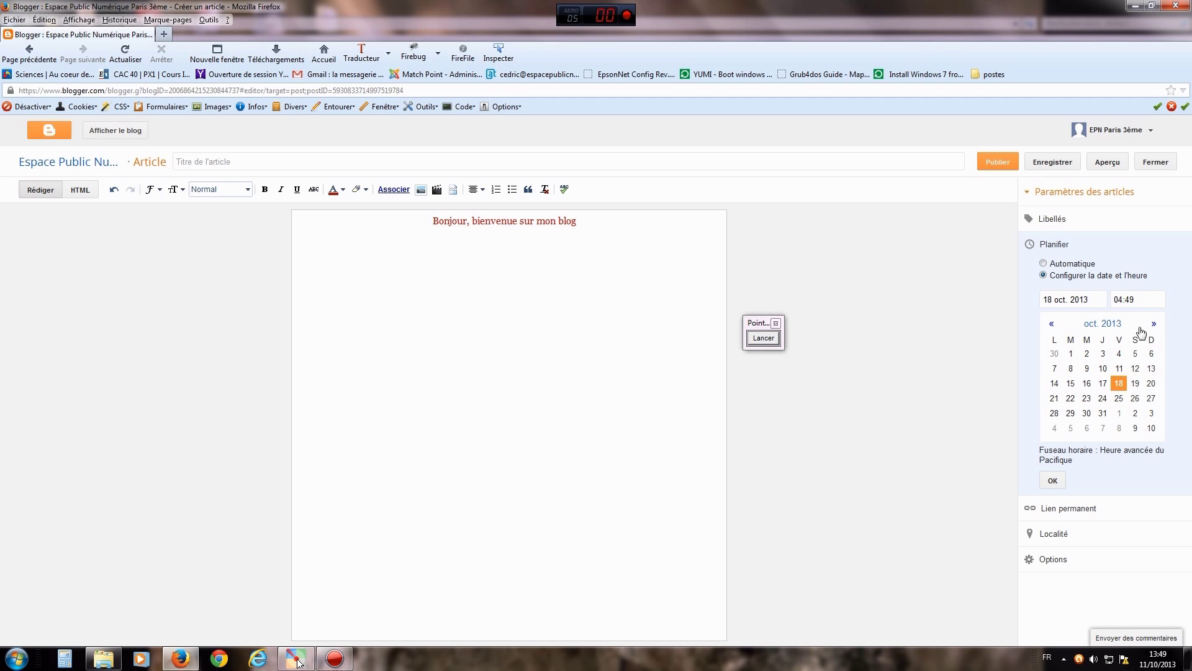
click(1116, 300)
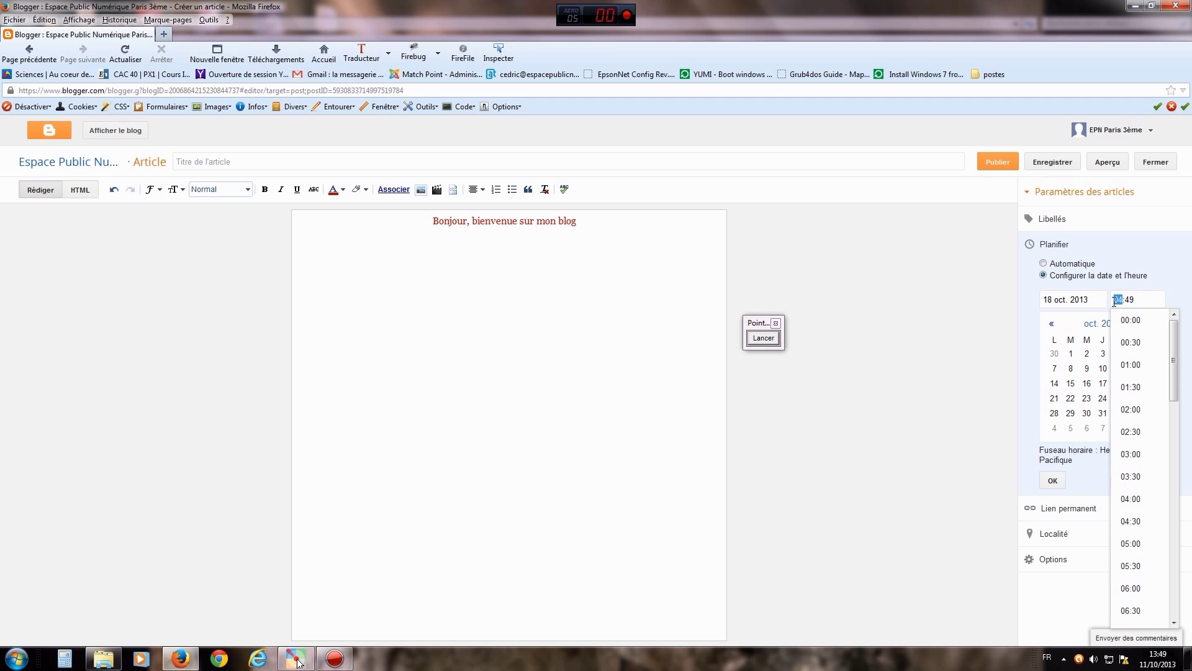
text(14)
click(1136, 322)
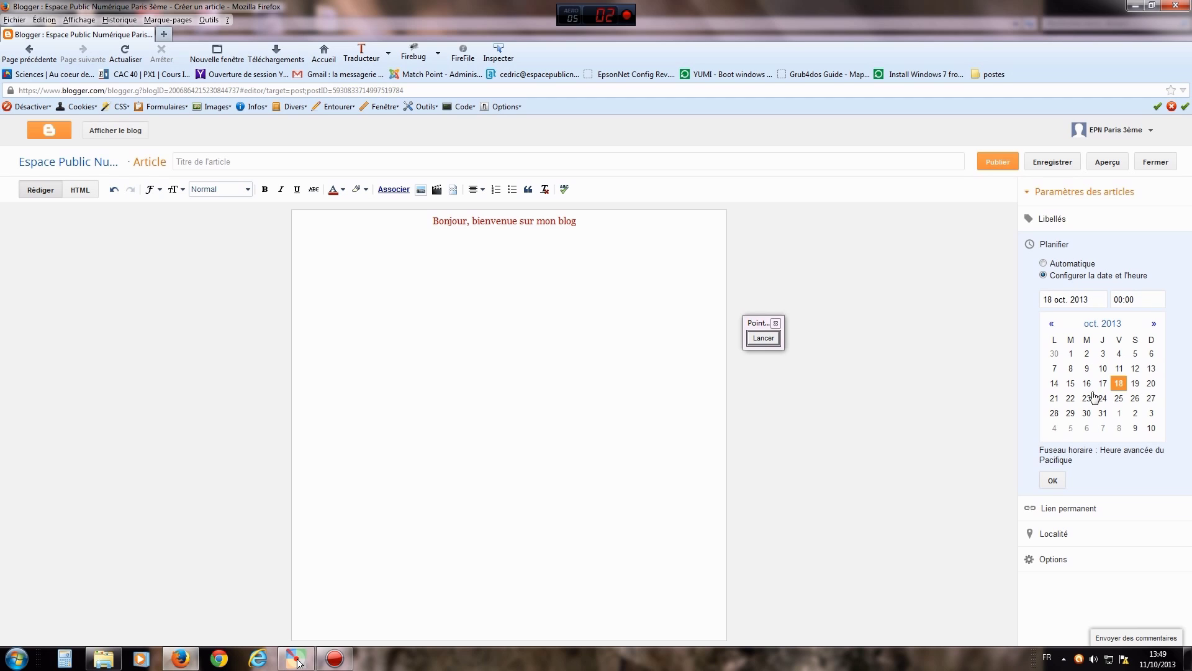
click(1052, 482)
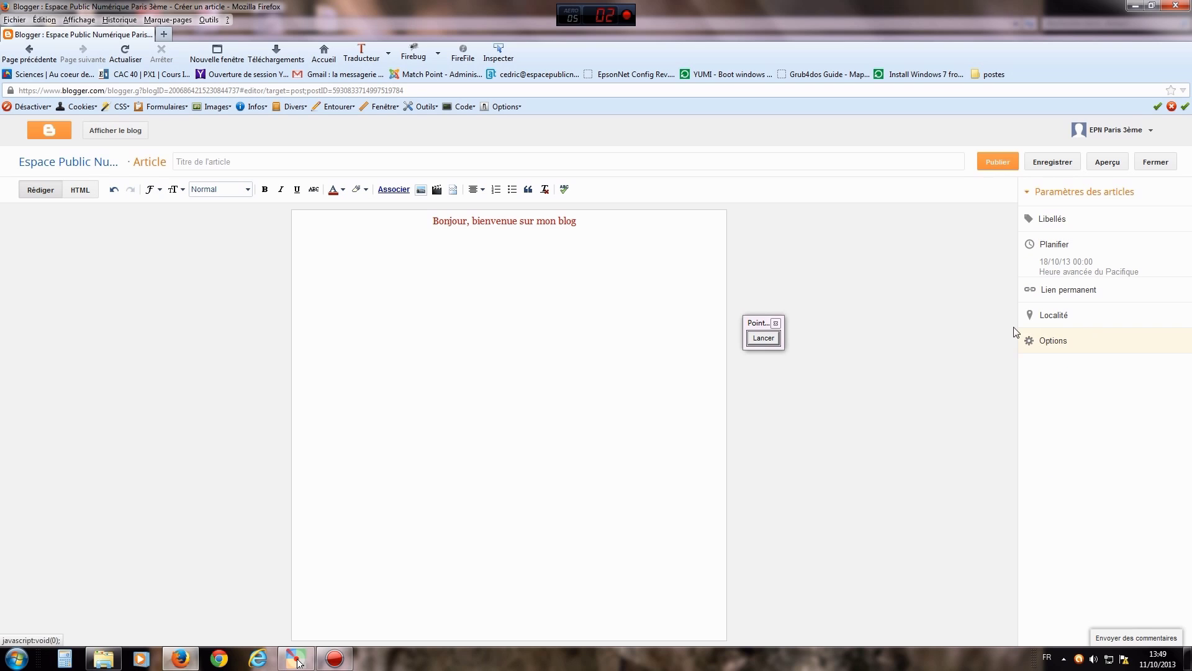
- Point an arrow at the scheduled date, then switch the schedule back to Automatique
click(764, 339)
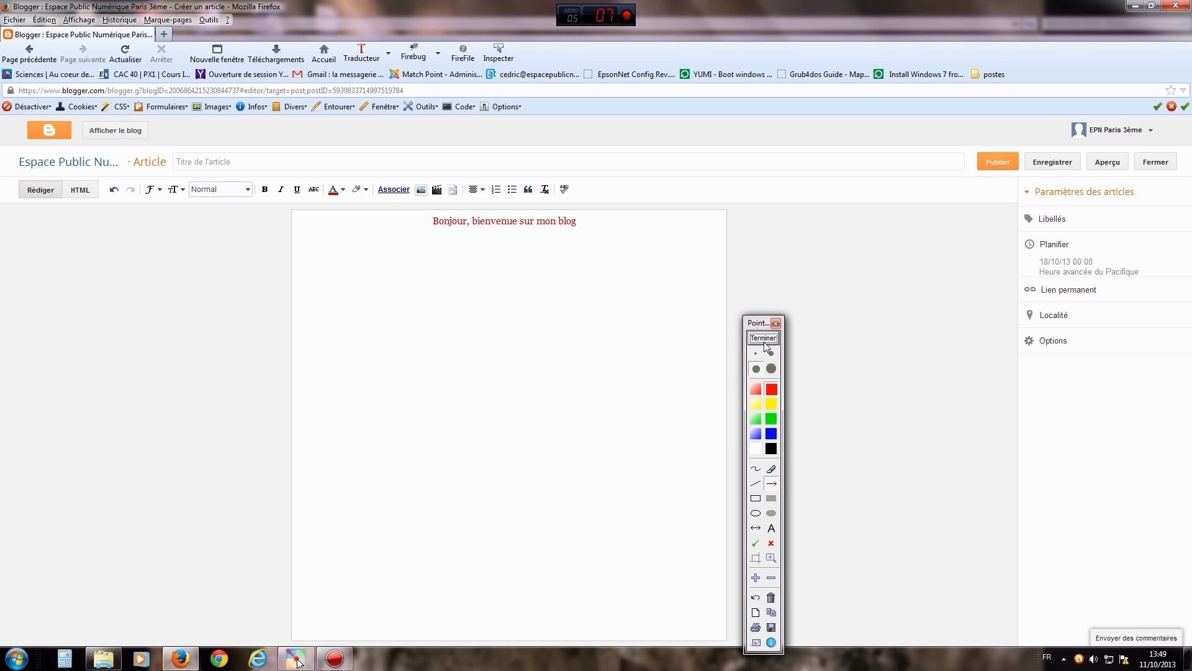
drag(908, 237, 1034, 269)
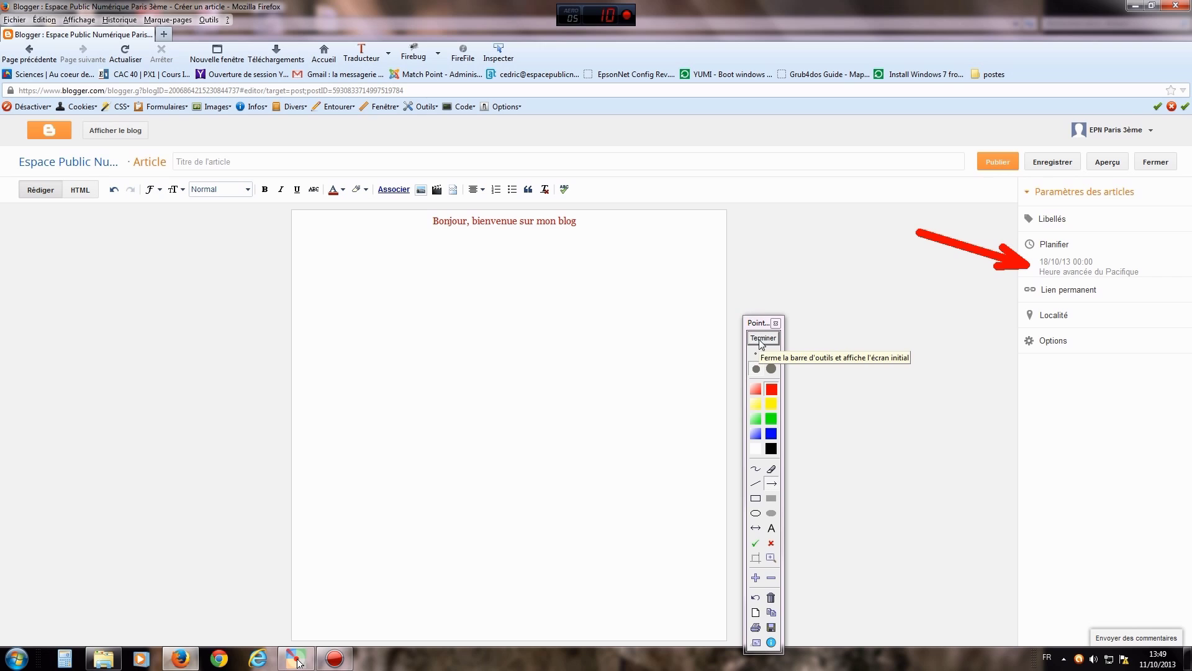
drag(761, 343, 771, 263)
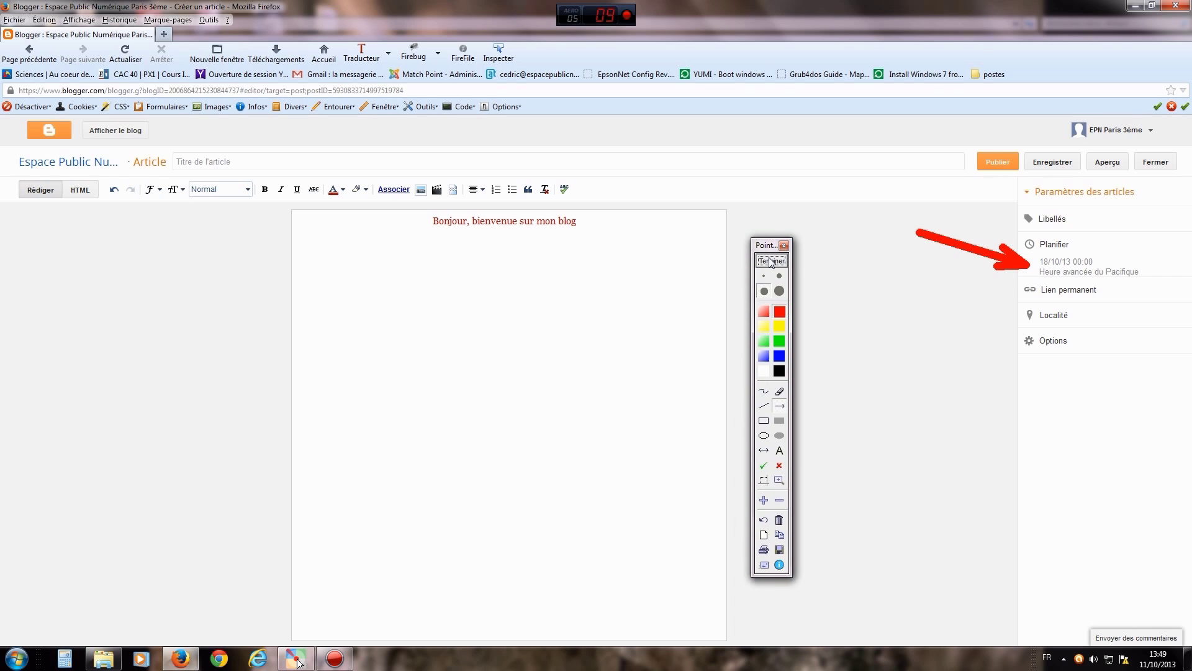
click(771, 261)
click(1053, 245)
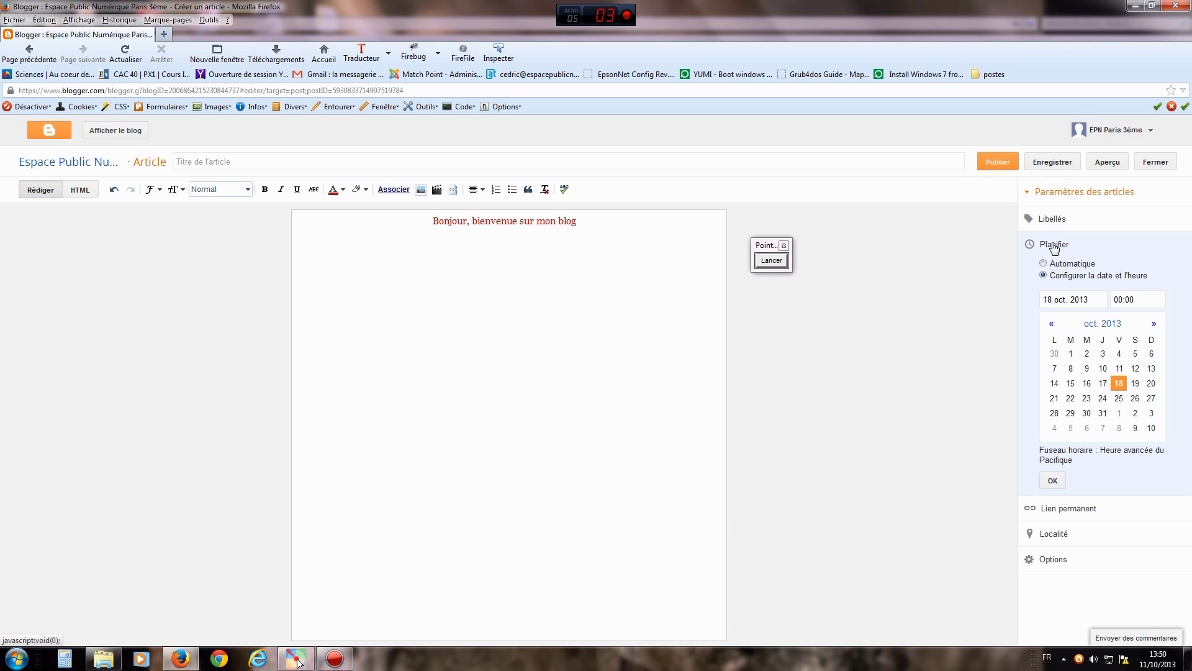
click(1043, 264)
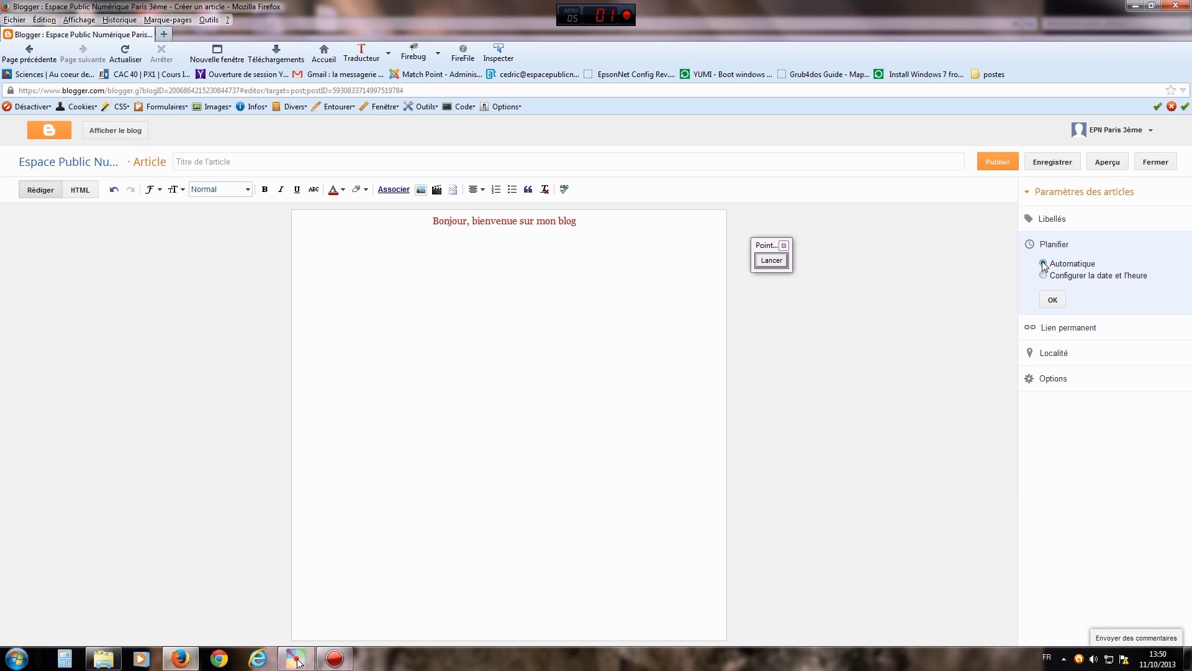
click(1053, 301)
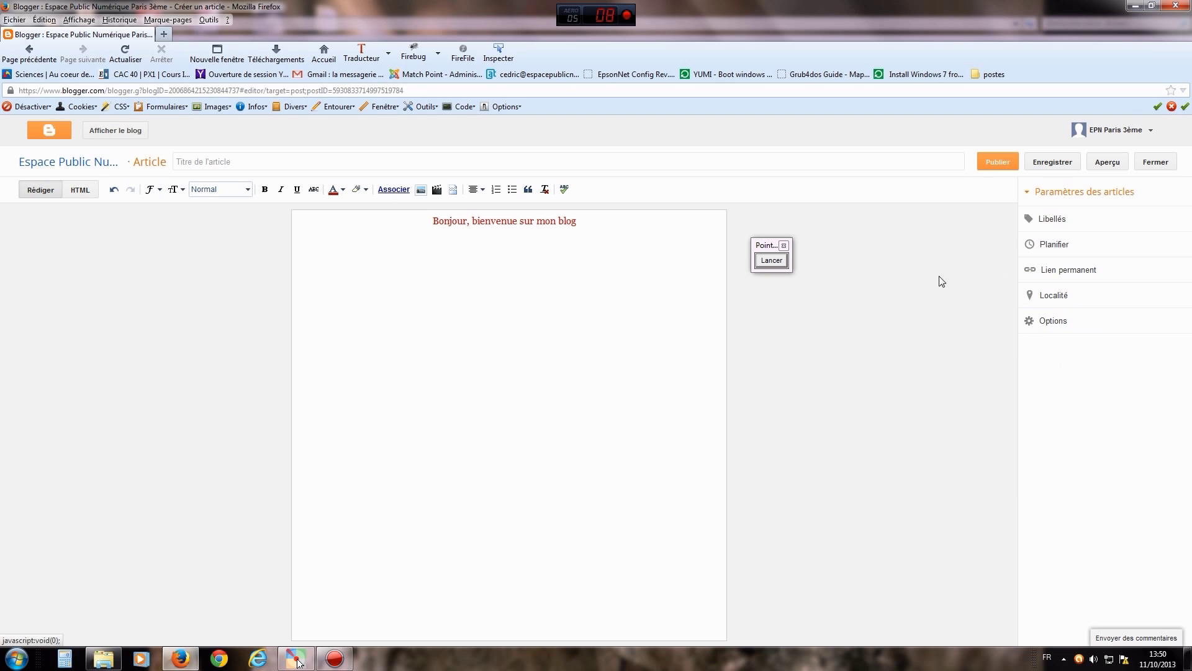
- Move the annotation widget aside and draw an arrow pointing at the post options
drag(788, 266, 821, 297)
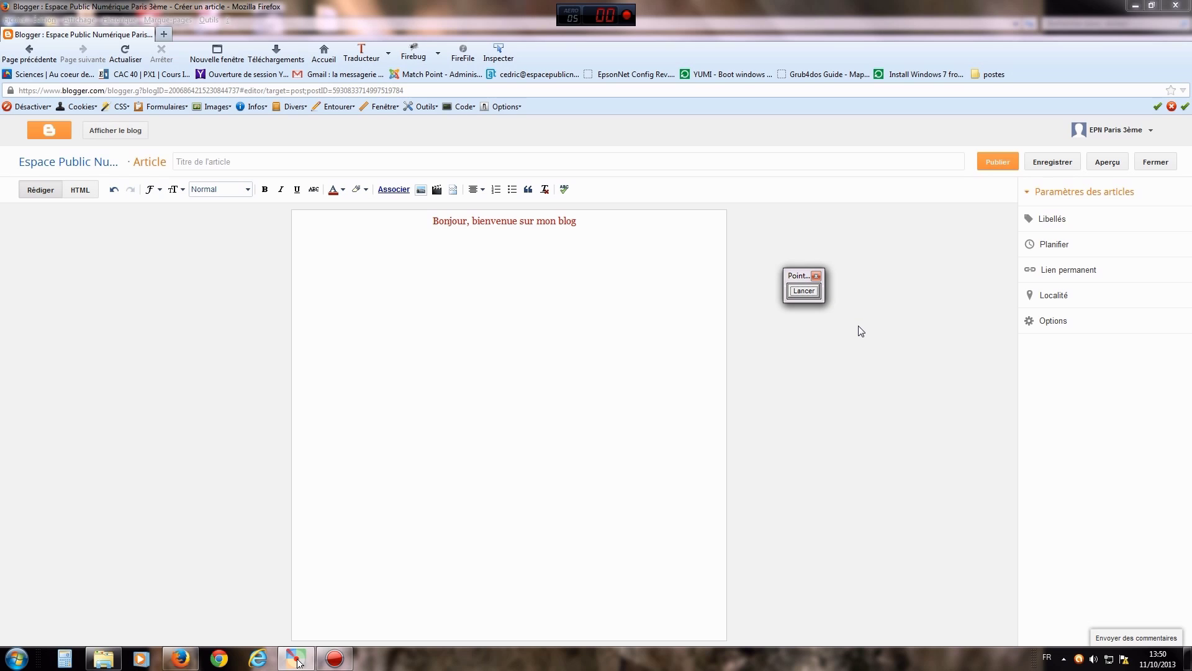
drag(797, 278, 830, 273)
click(843, 287)
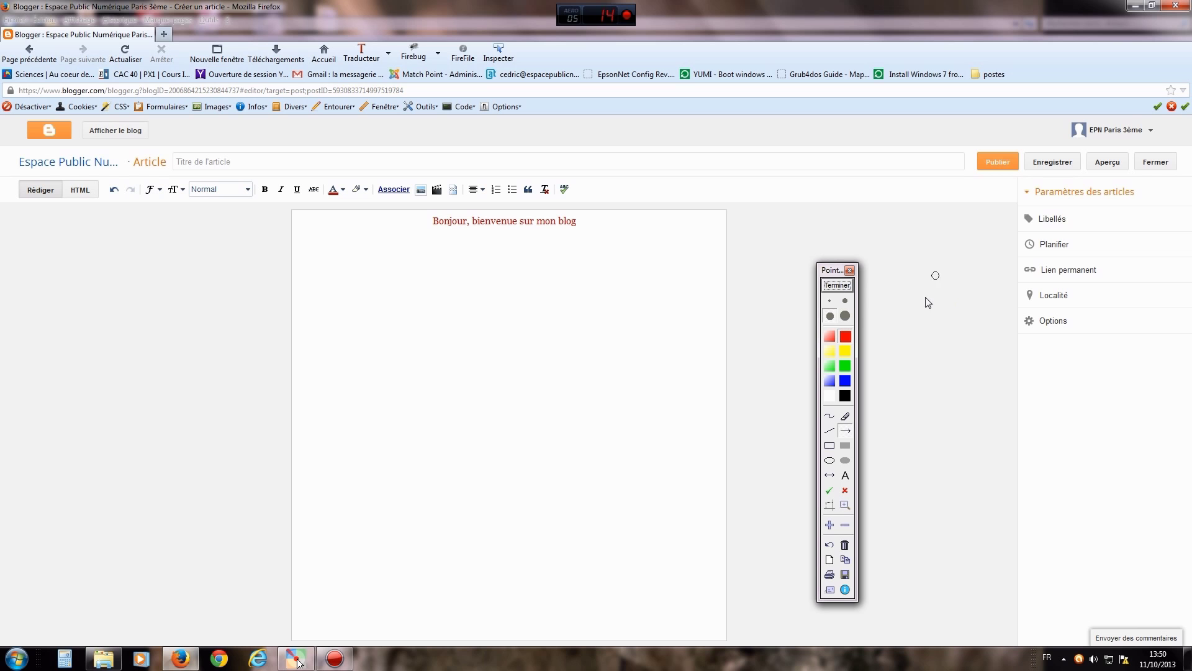
drag(917, 270, 1022, 325)
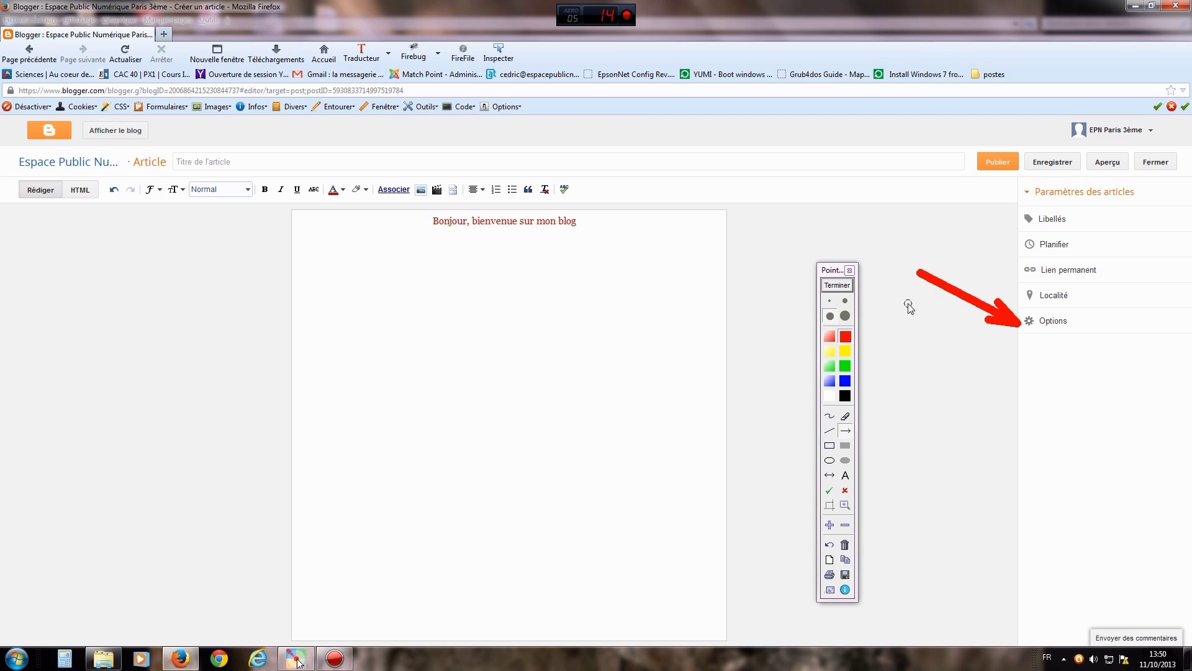
- Expand the post Options and draw arrows at the reader-comments setting and the confirm button
click(838, 285)
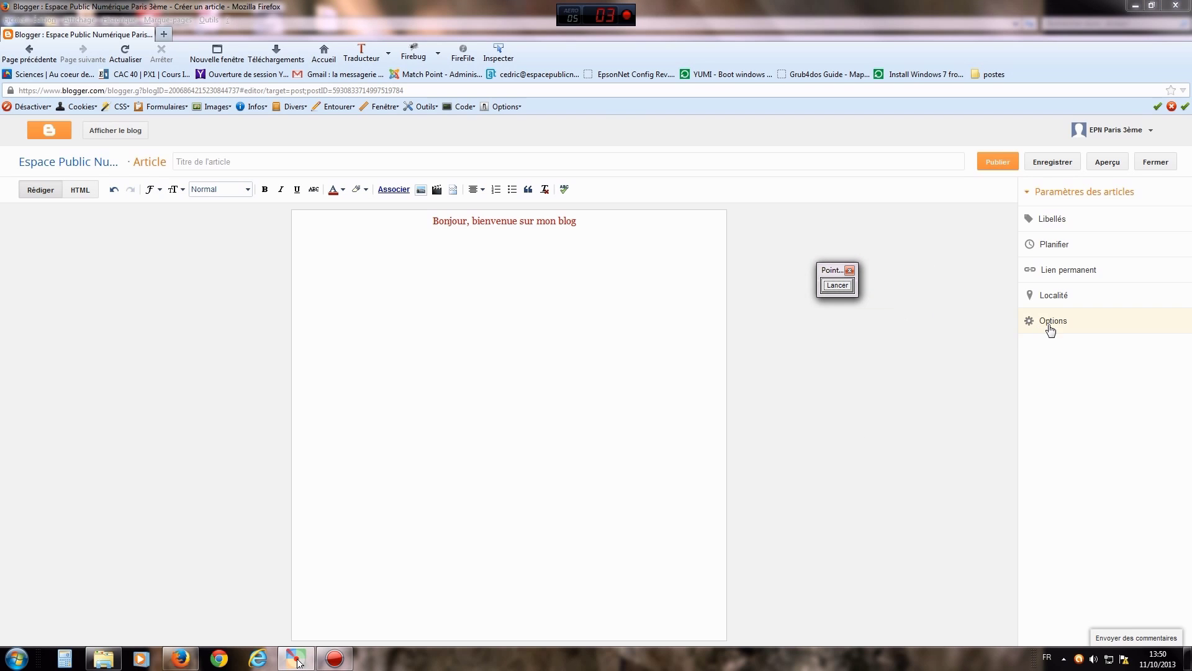
click(1052, 323)
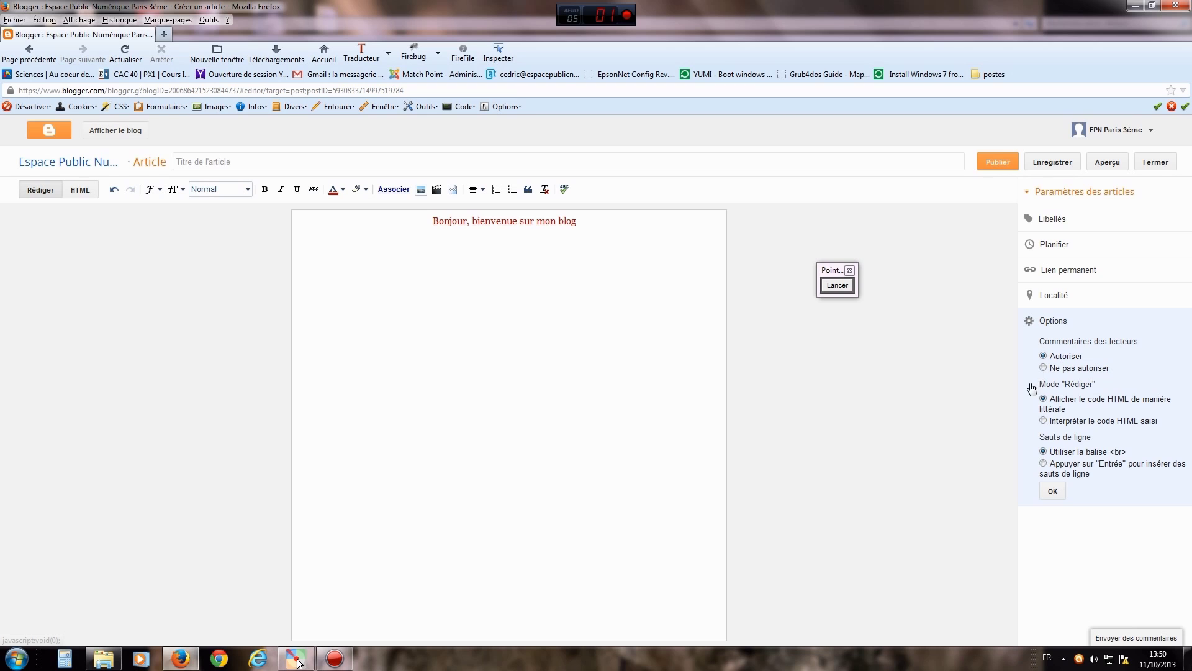
click(848, 288)
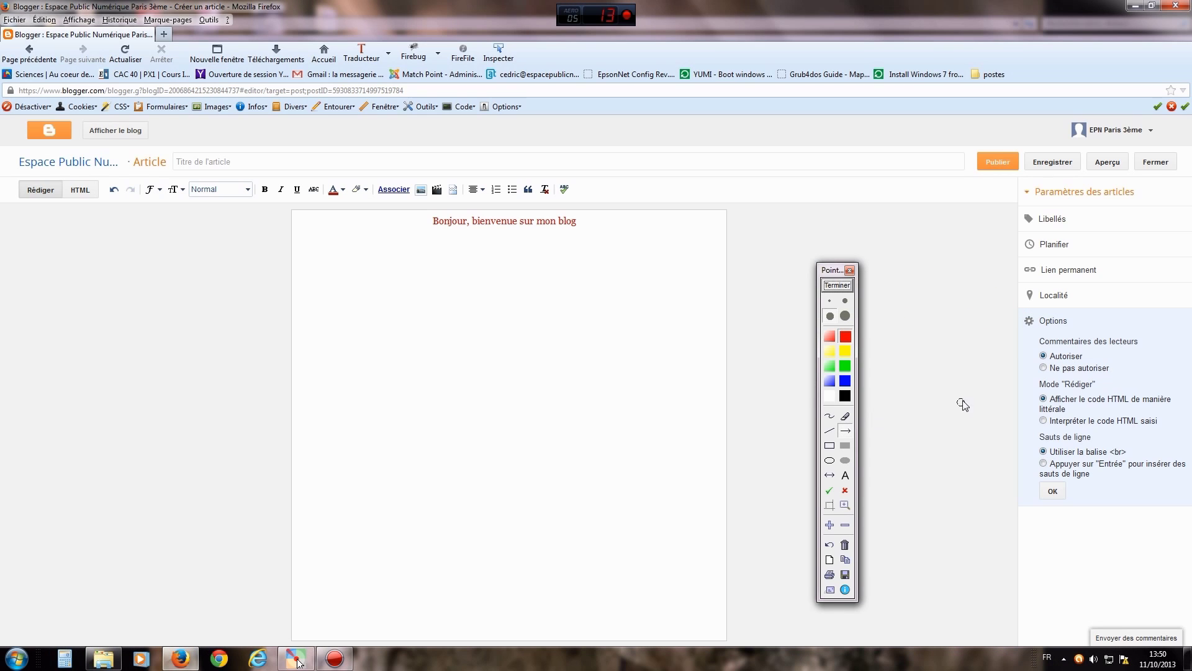
drag(927, 327, 1014, 355)
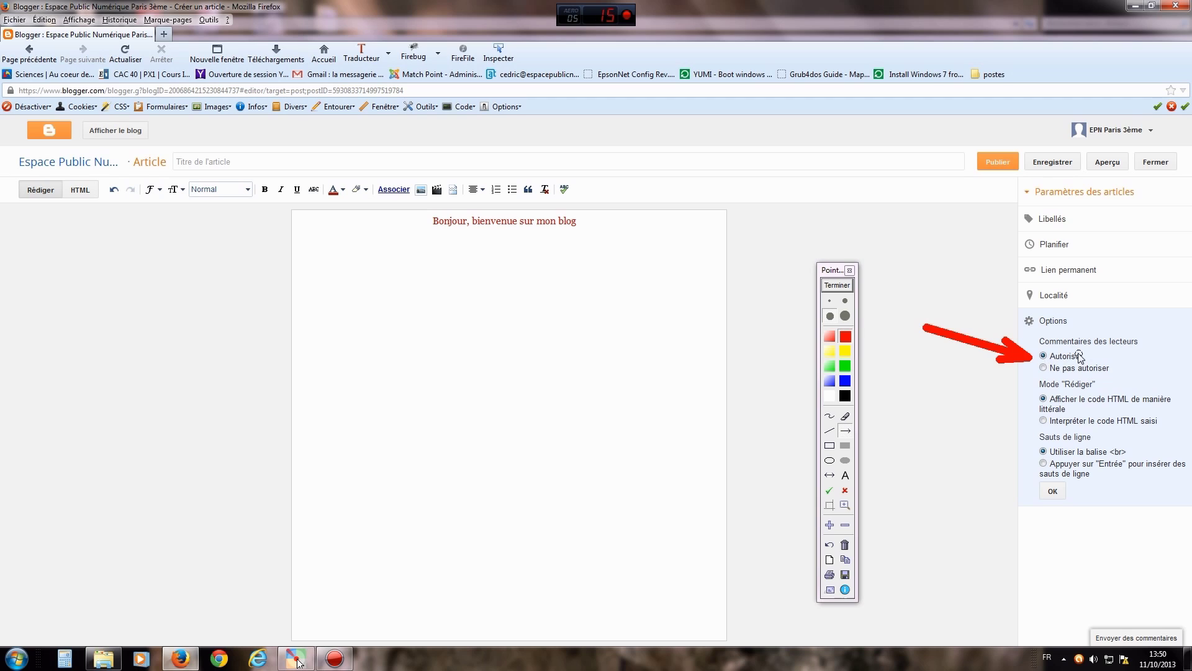
drag(905, 467, 1022, 484)
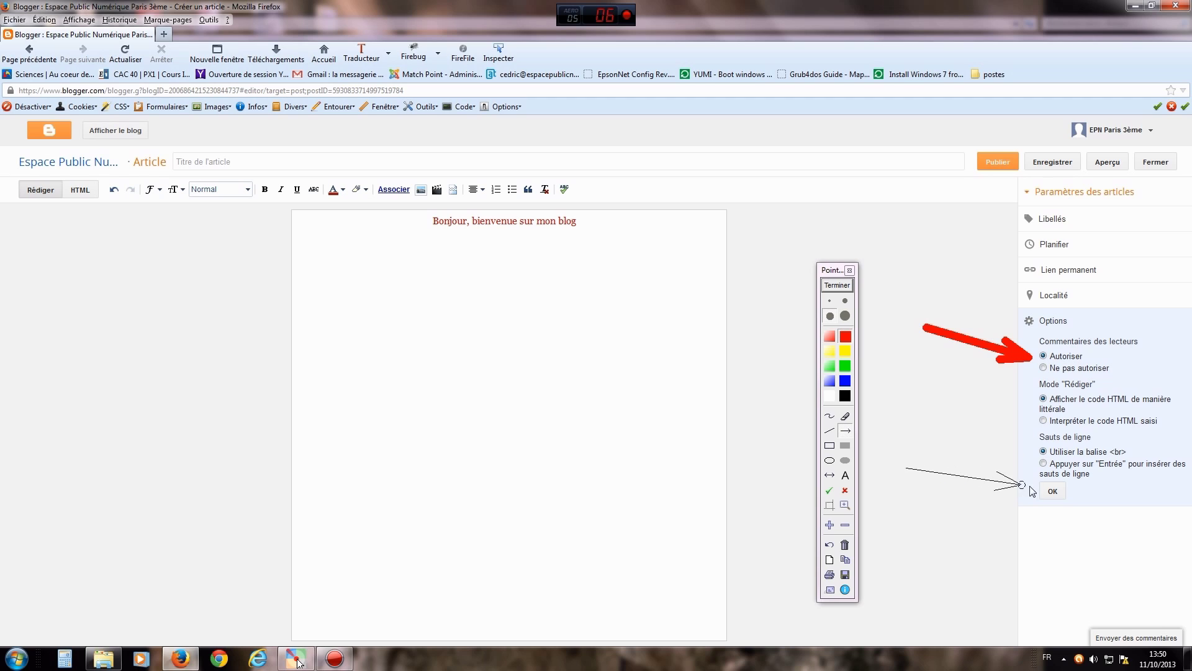
click(836, 285)
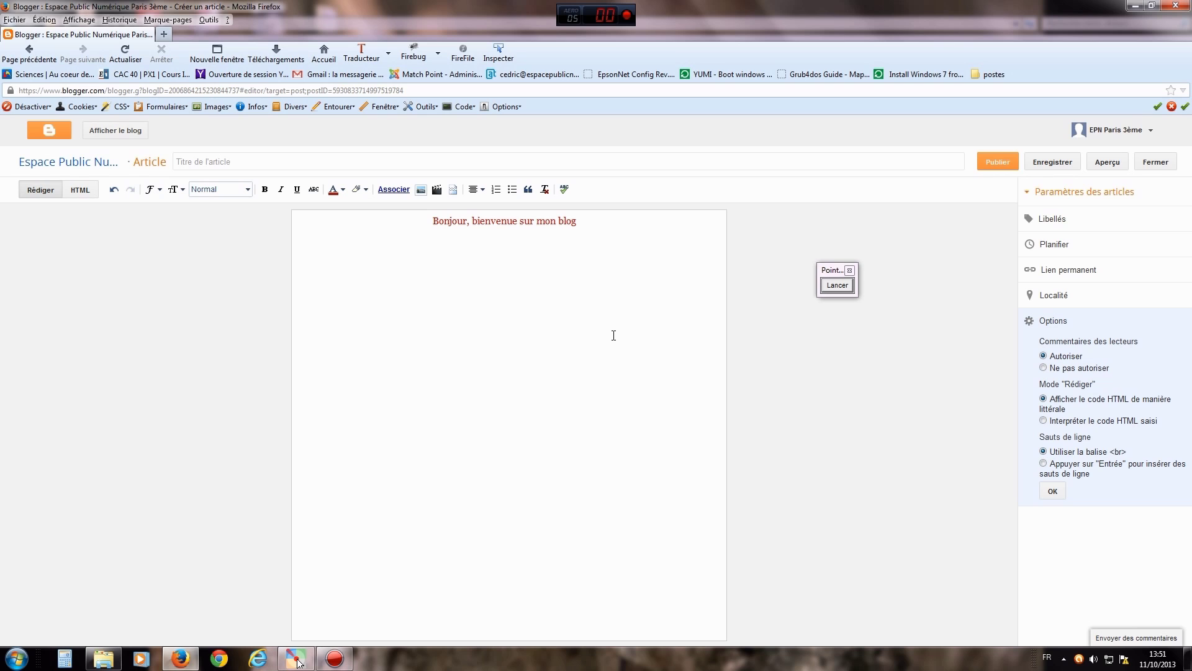
- Point an arrow at the title field and enter the title 'Bienvenue'
click(848, 288)
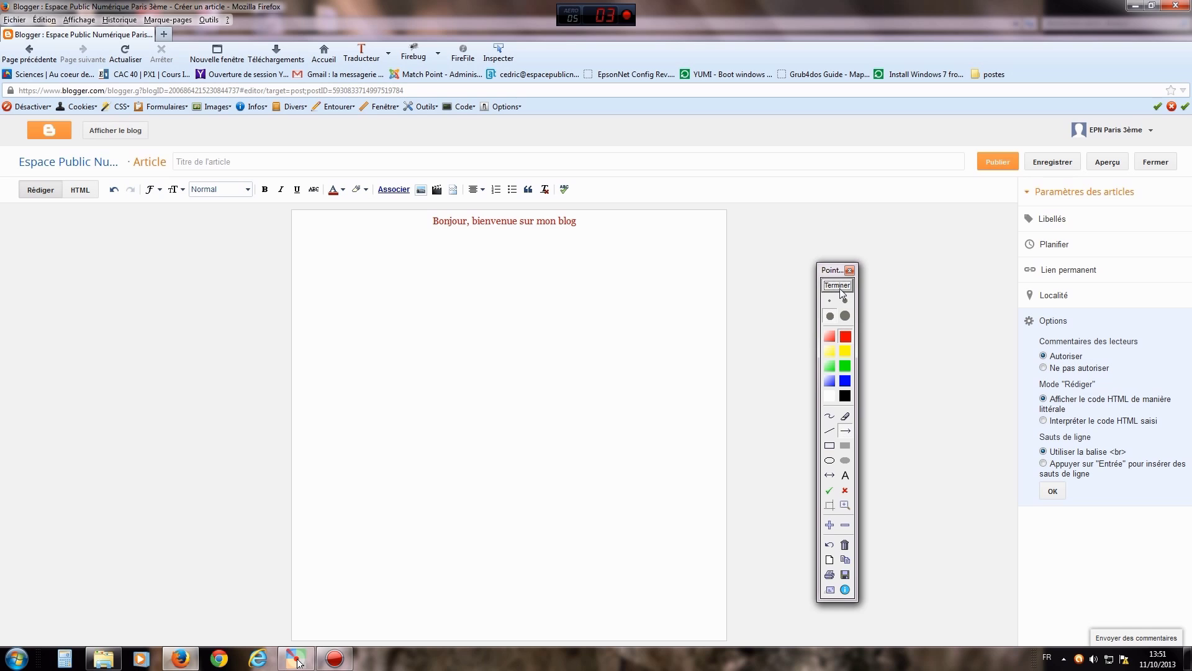
drag(242, 325, 221, 183)
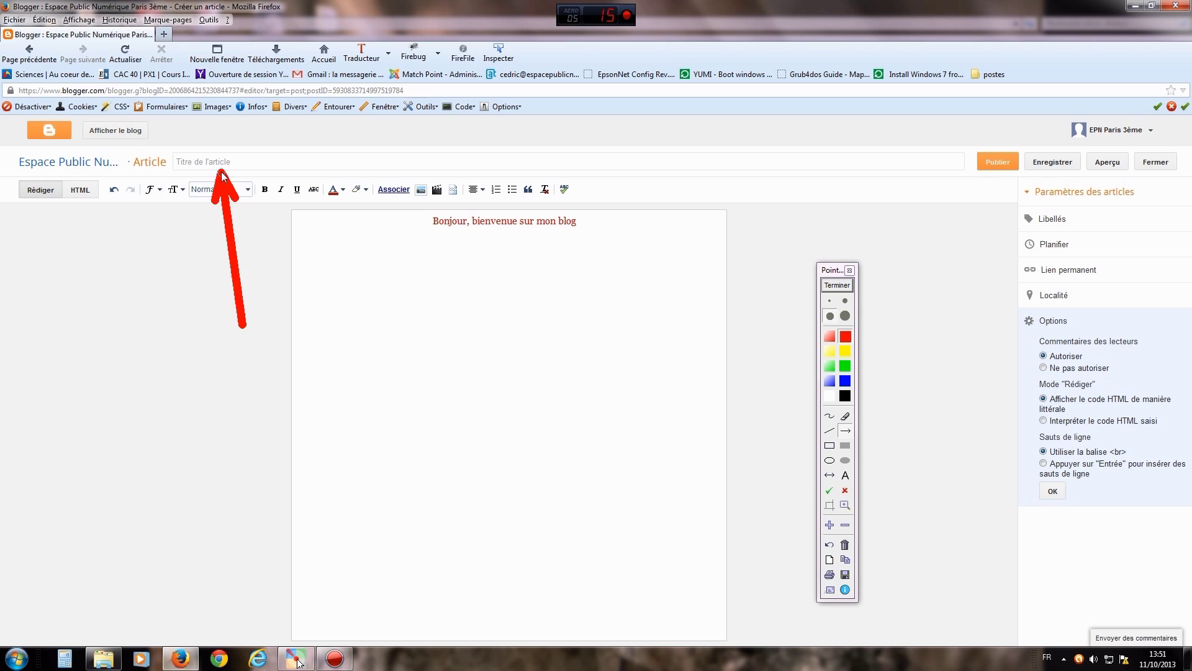
click(836, 285)
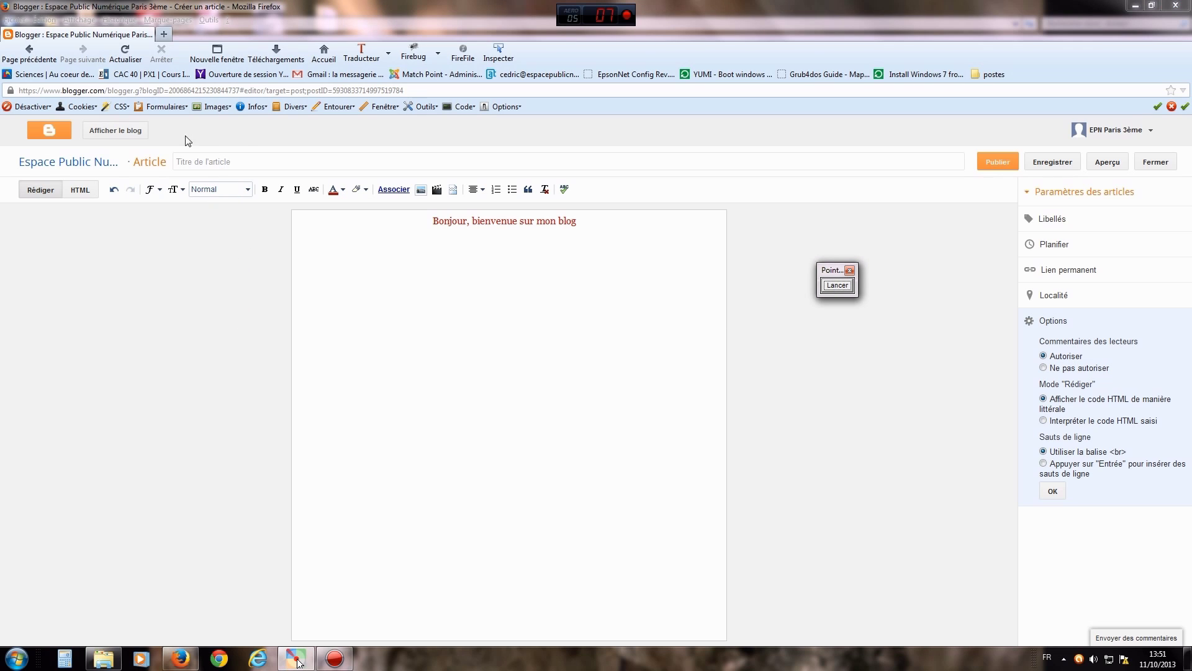
click(218, 162)
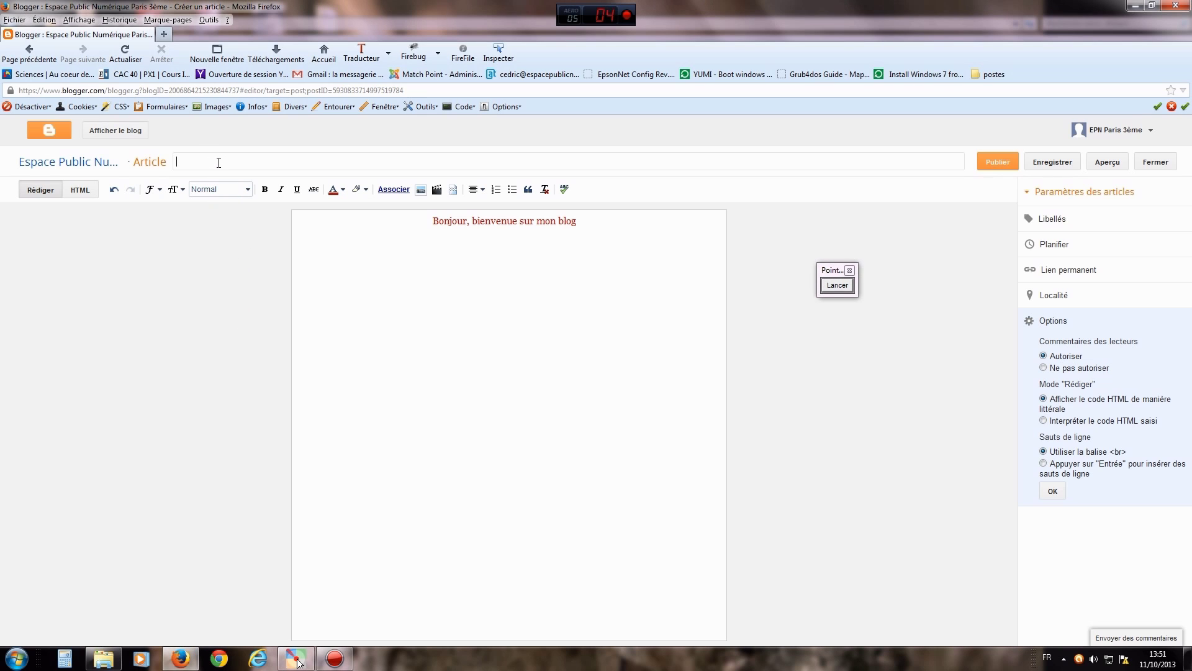
text(ienvenue)
- Draw an arrow toward Publier and publish the Bienvenue post
click(848, 285)
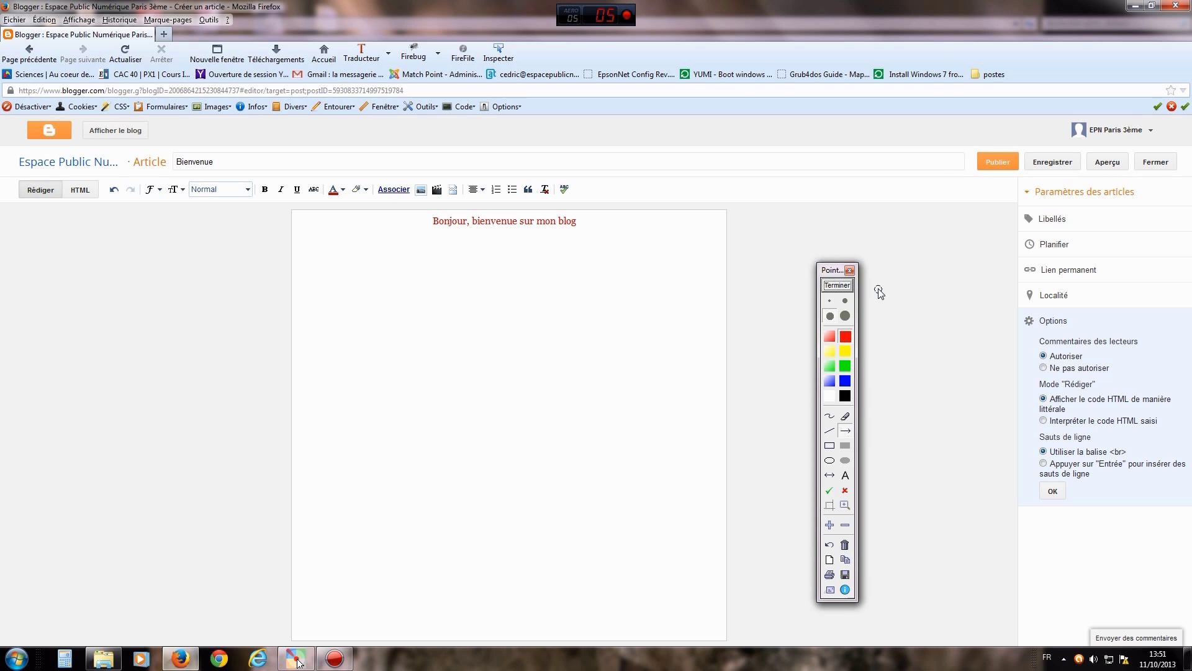
drag(964, 273, 1000, 179)
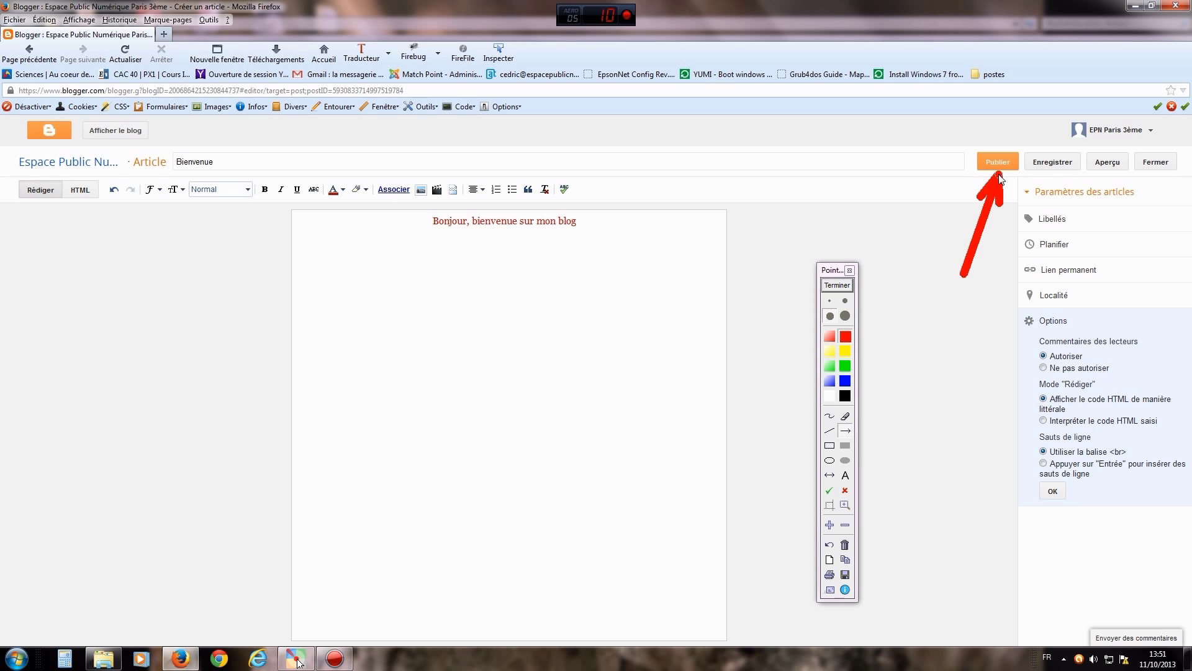
click(838, 285)
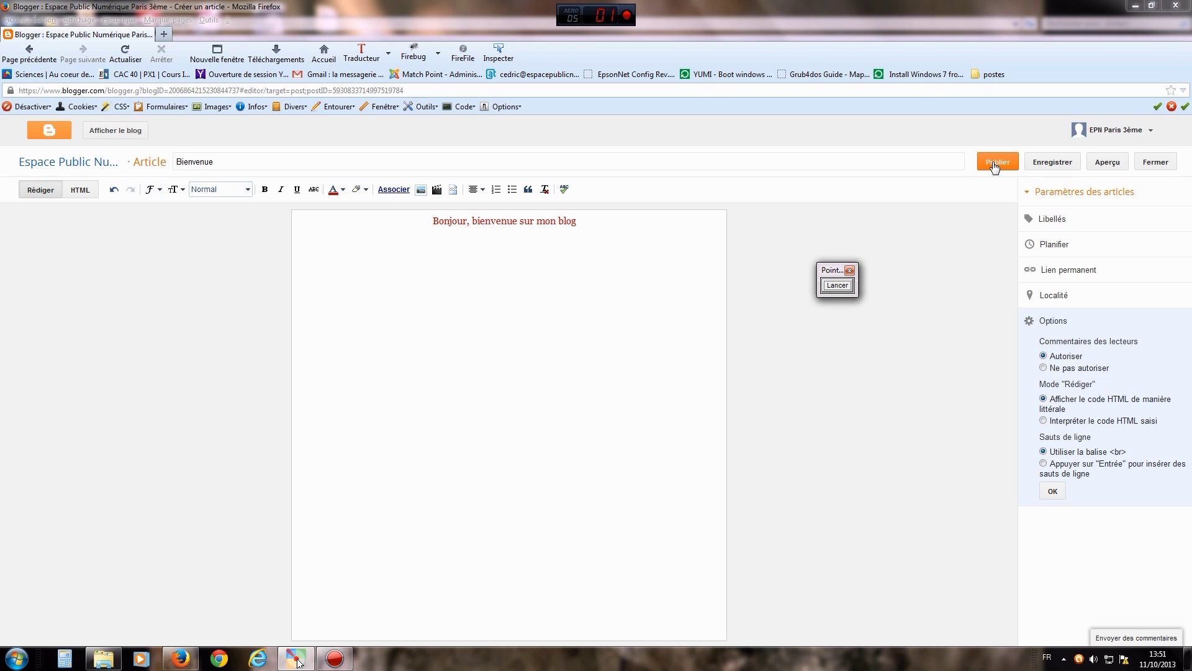
click(998, 162)
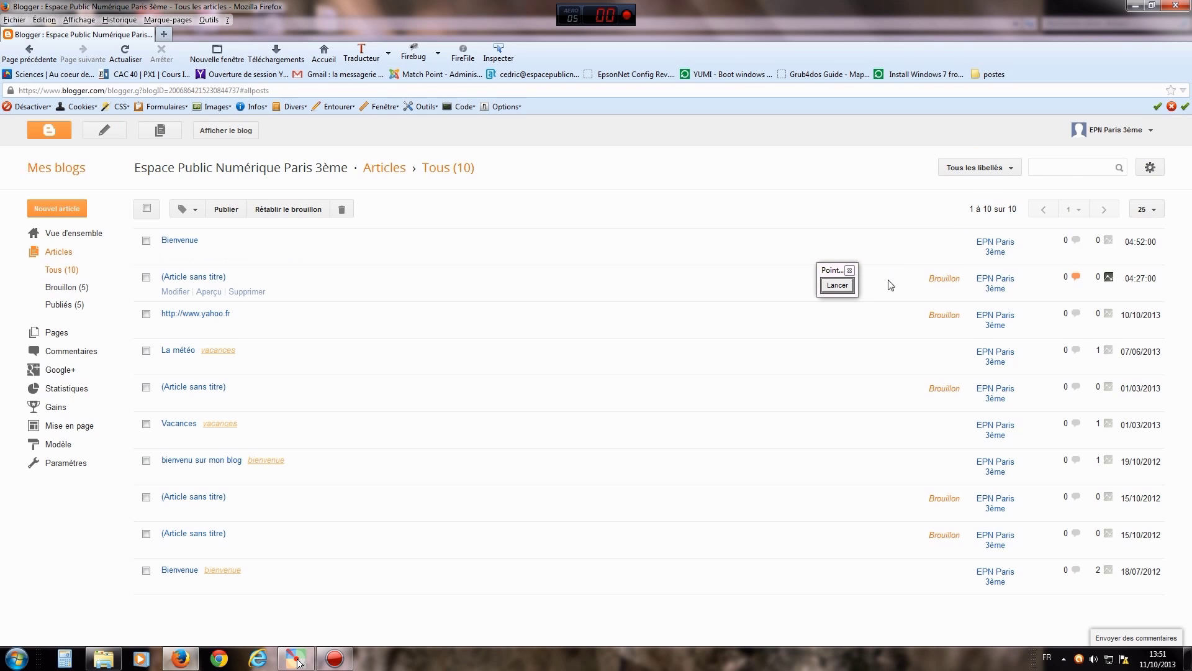
- Draw arrows at the Bienvenue post and the view-blog link, then open the public blog in a new tab
click(845, 287)
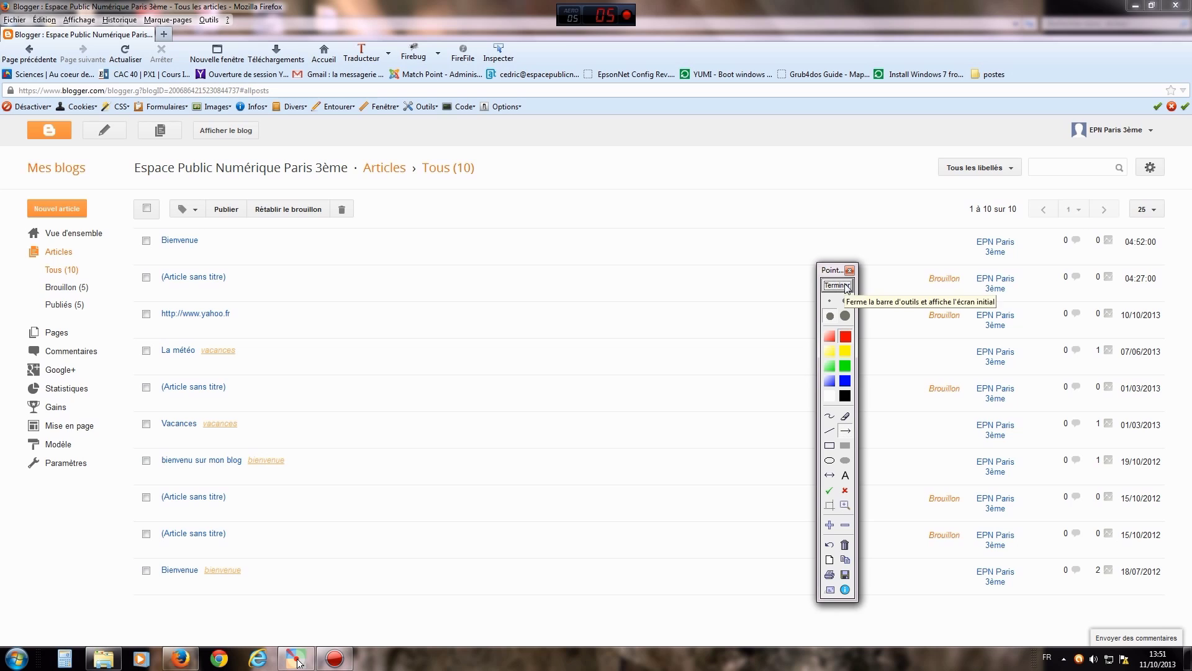
drag(384, 288, 206, 247)
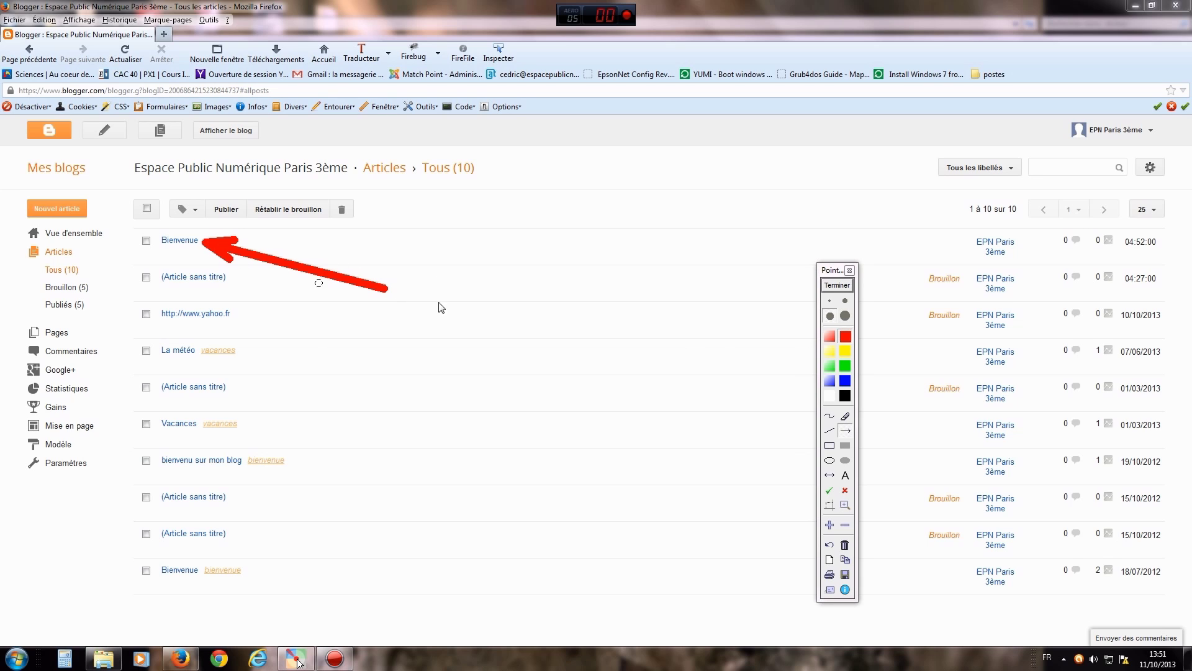
click(838, 285)
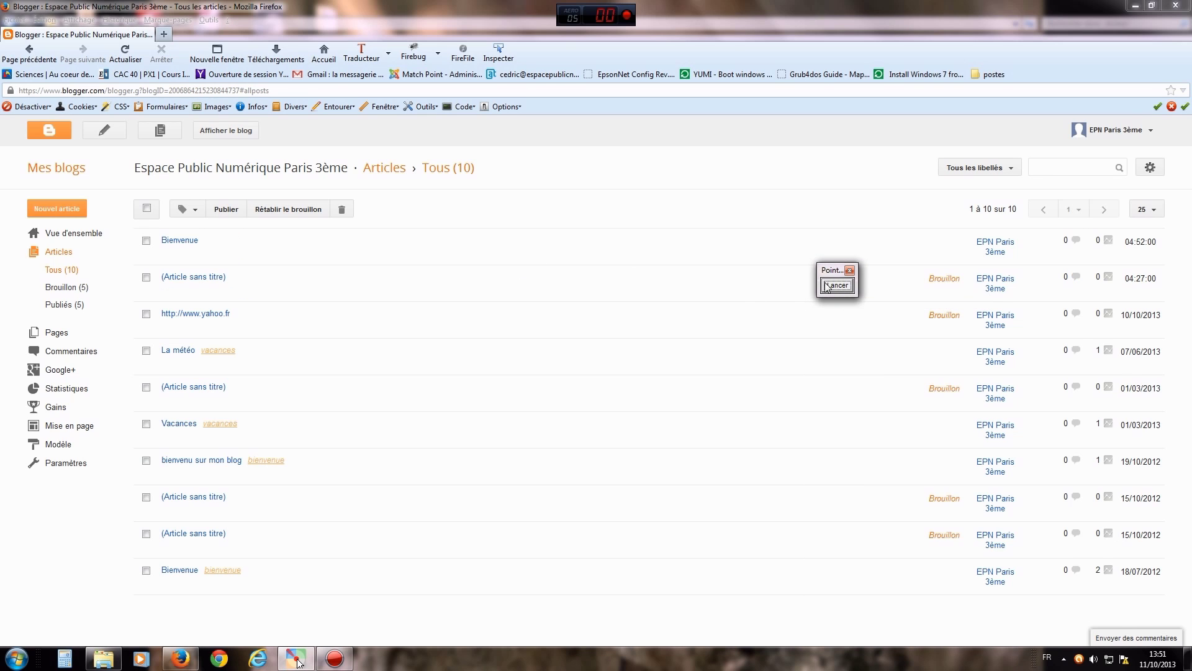
click(829, 286)
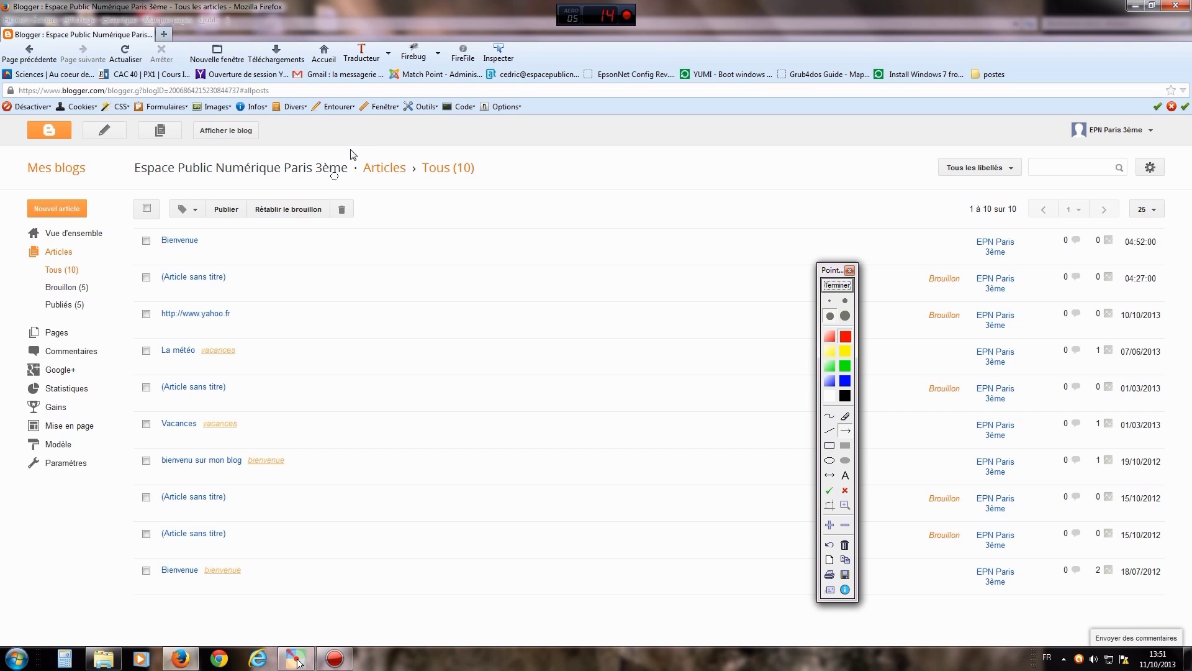
drag(399, 144, 257, 142)
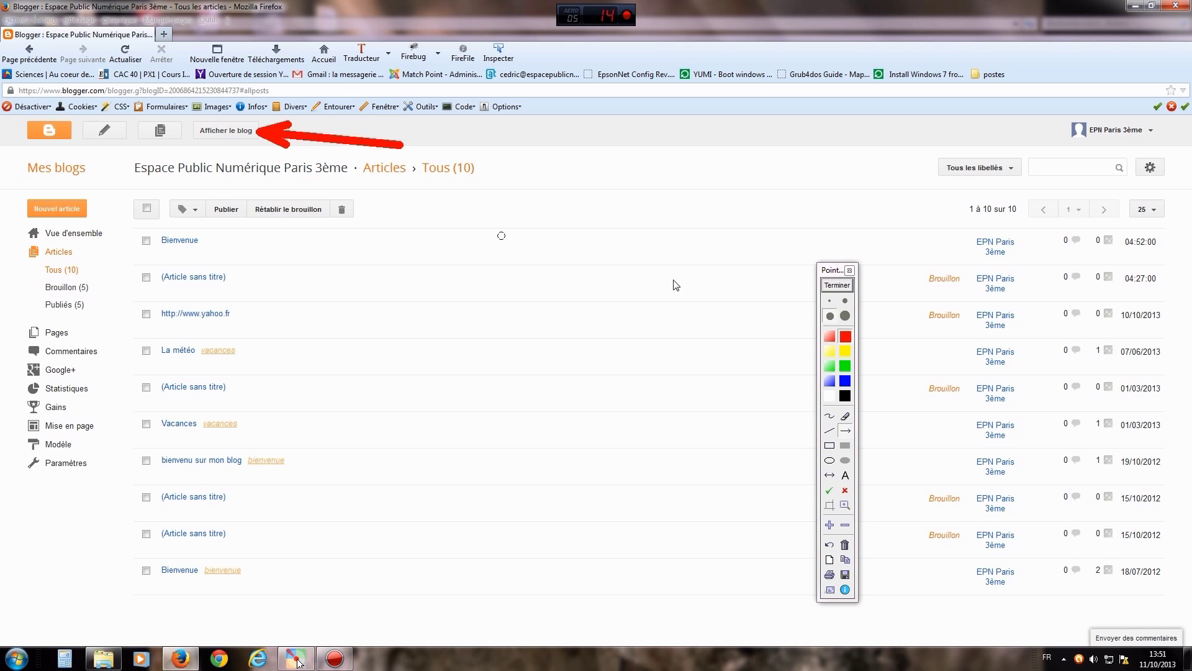
click(830, 287)
click(205, 133)
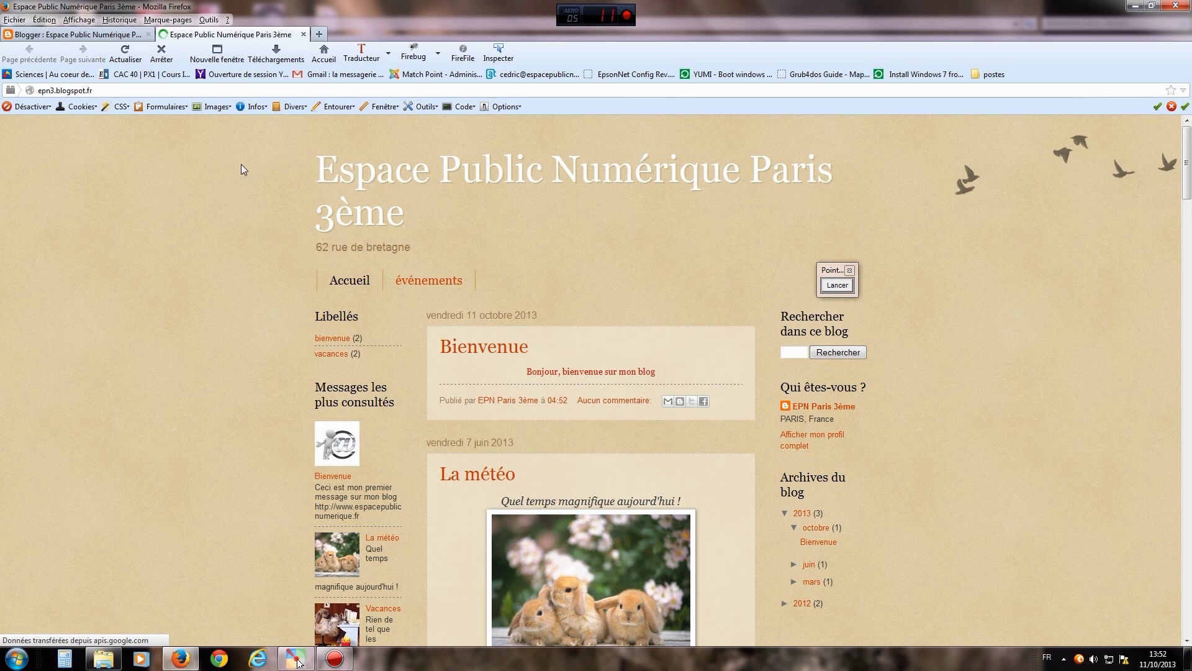
- Mark the Libellés sidebar and the Bienvenue post with red Pointofix strokes, then clear them
click(839, 286)
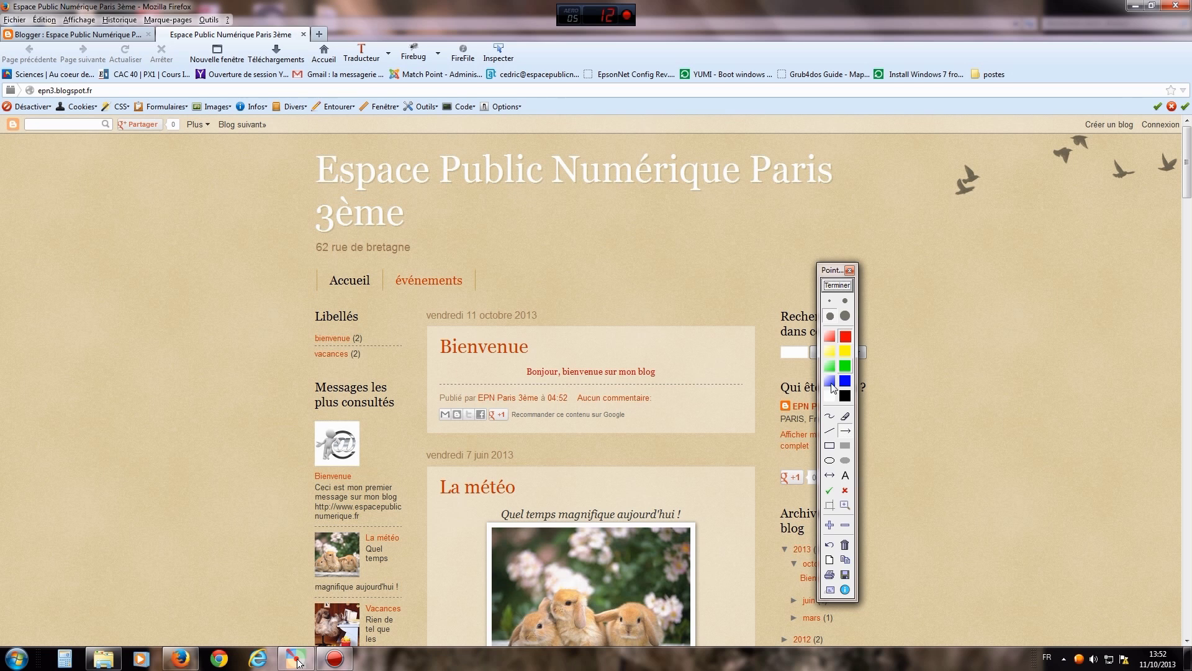
drag(412, 305, 410, 439)
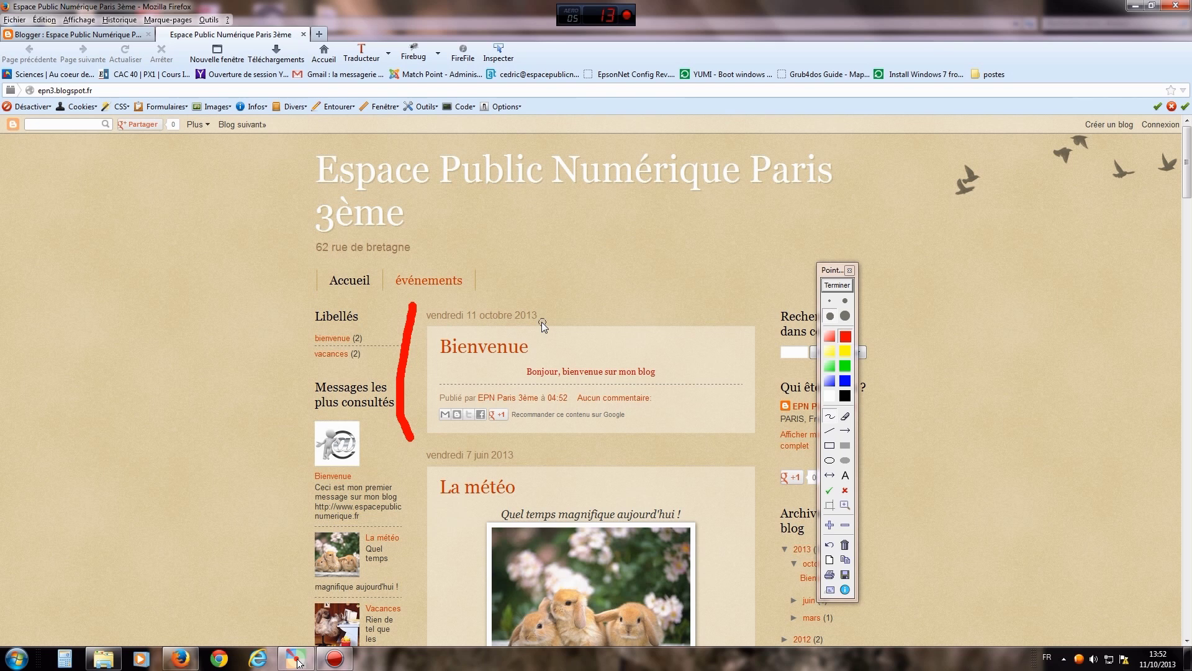
mouse_move(688, 348)
mouse_down()
mouse_move(683, 329)
mouse_move(680, 377)
mouse_up()
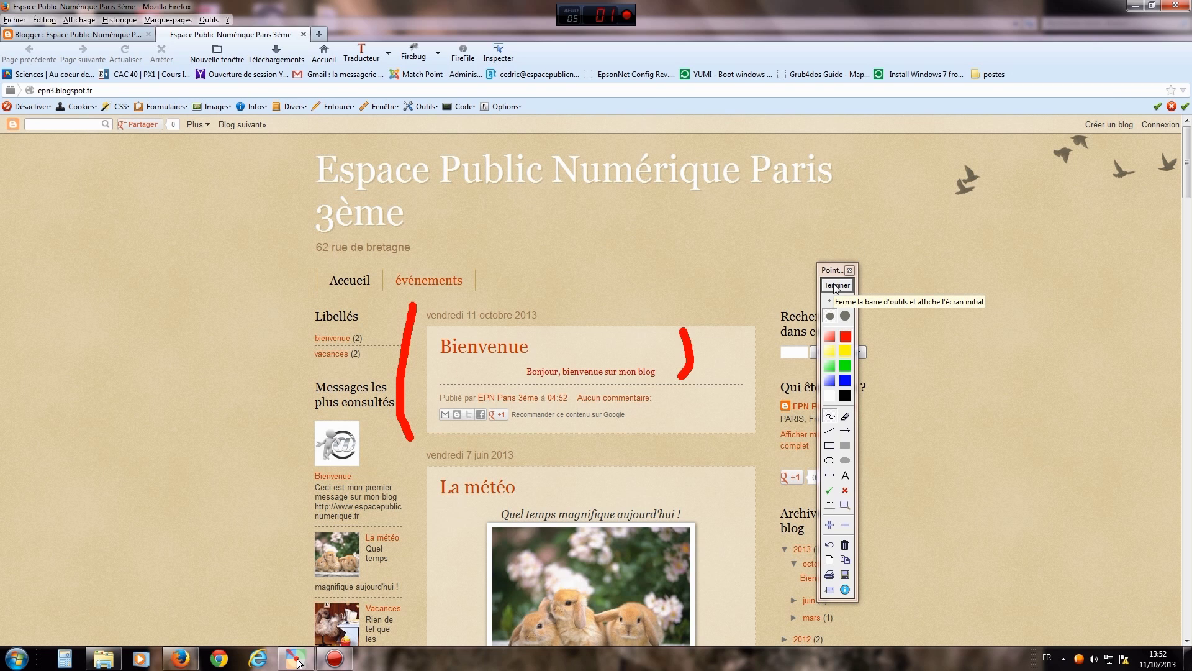
click(836, 286)
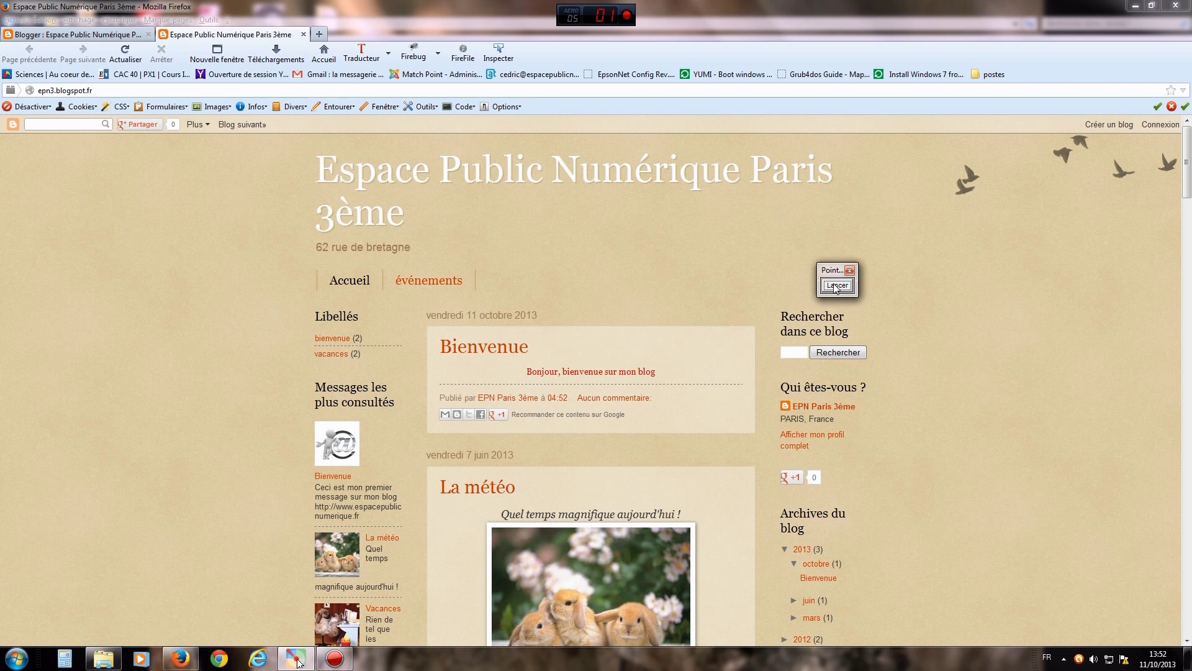
- Circle the Accueil and événements page links, clear the drawing, and close the epn3.blogspot.fr tab
click(836, 286)
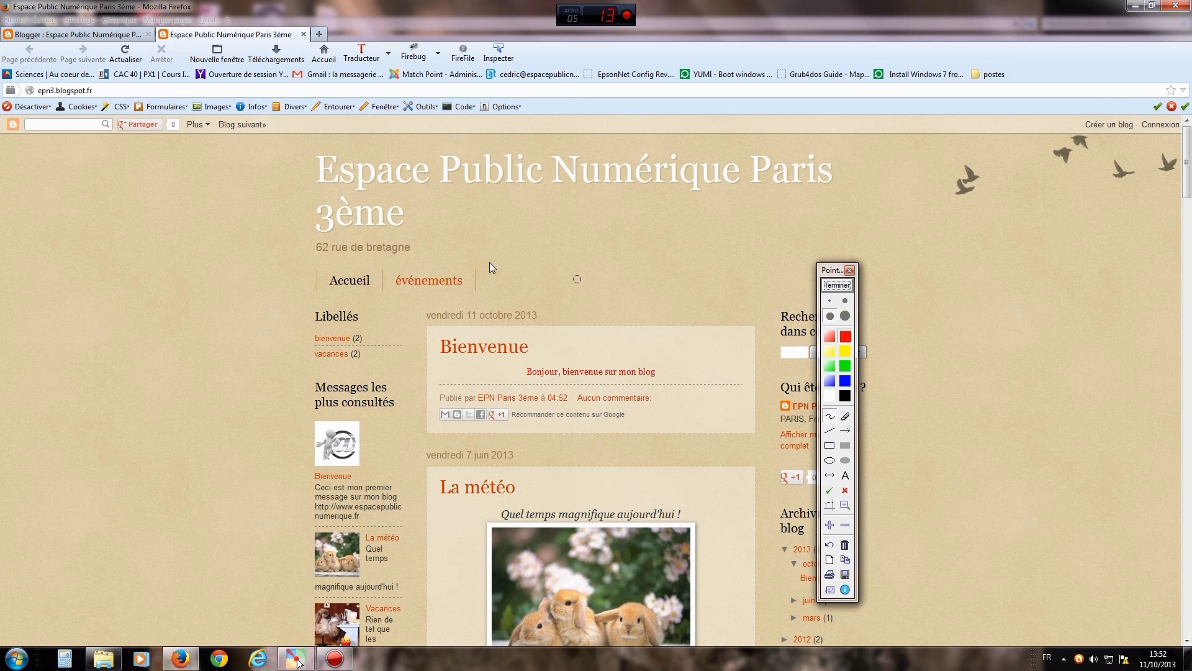
drag(460, 264, 402, 260)
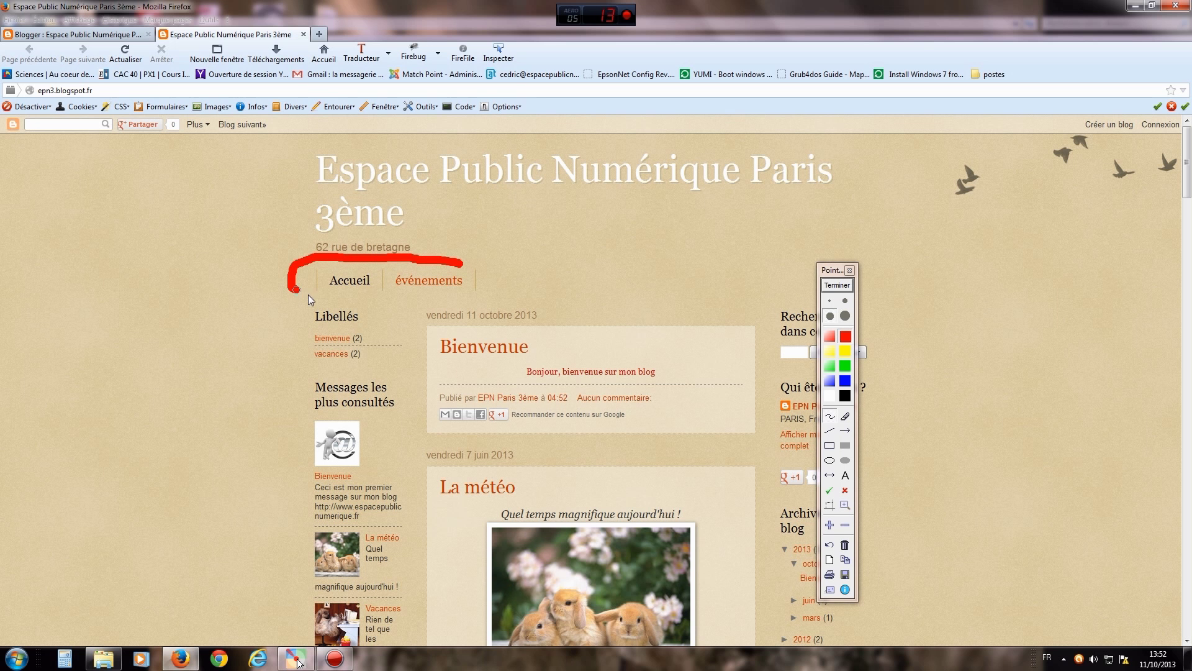
drag(490, 282, 463, 262)
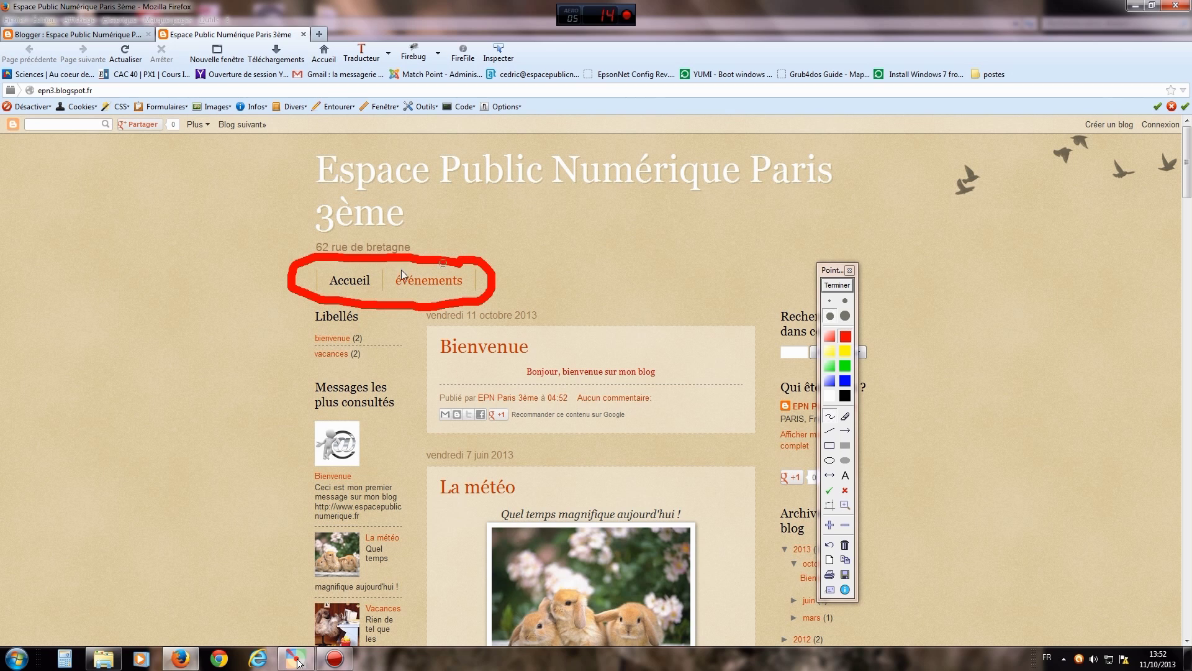
click(838, 285)
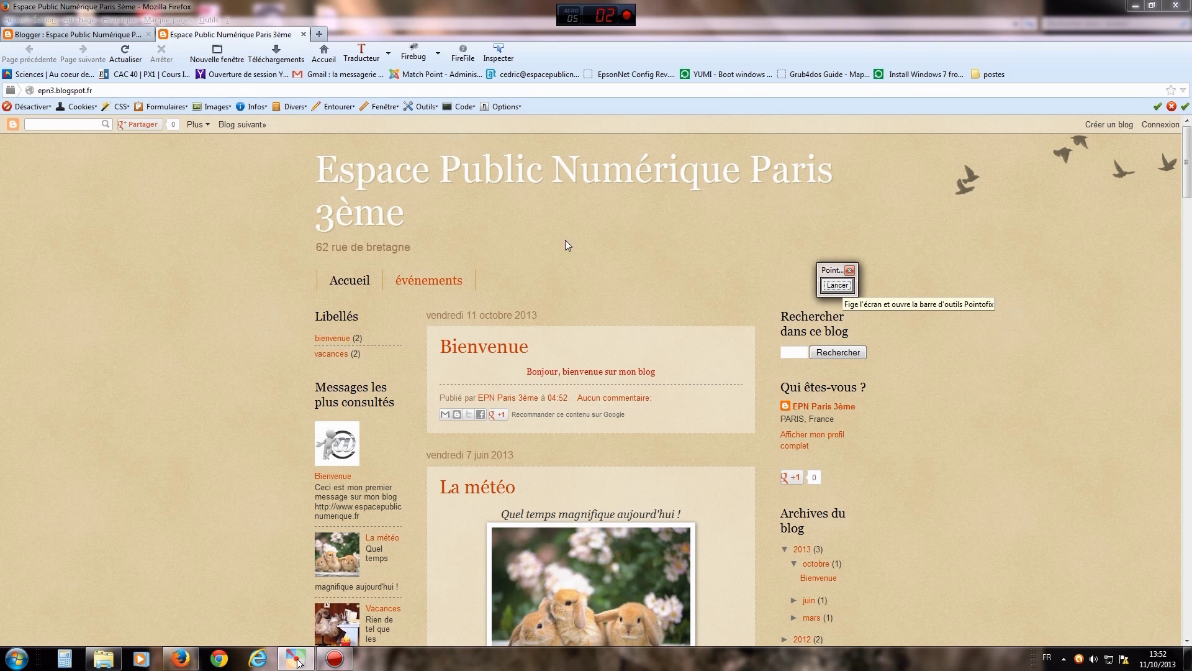
click(304, 34)
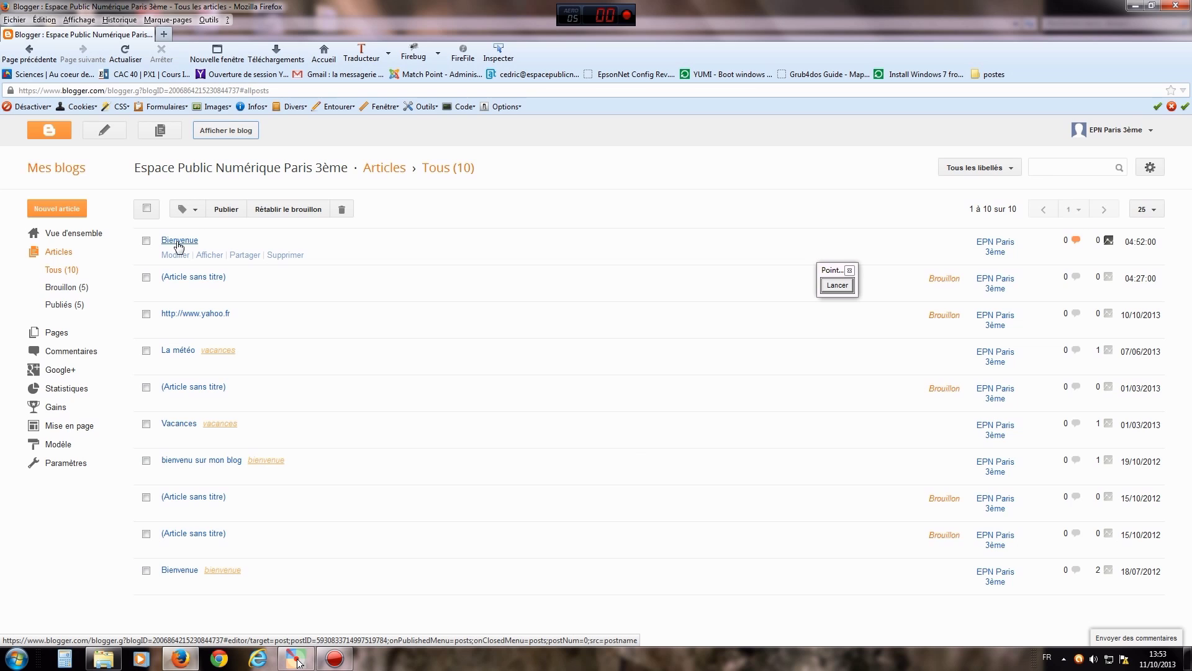
- Reopen the first Bienvenue post from Tous les articles in the post editor
click(177, 258)
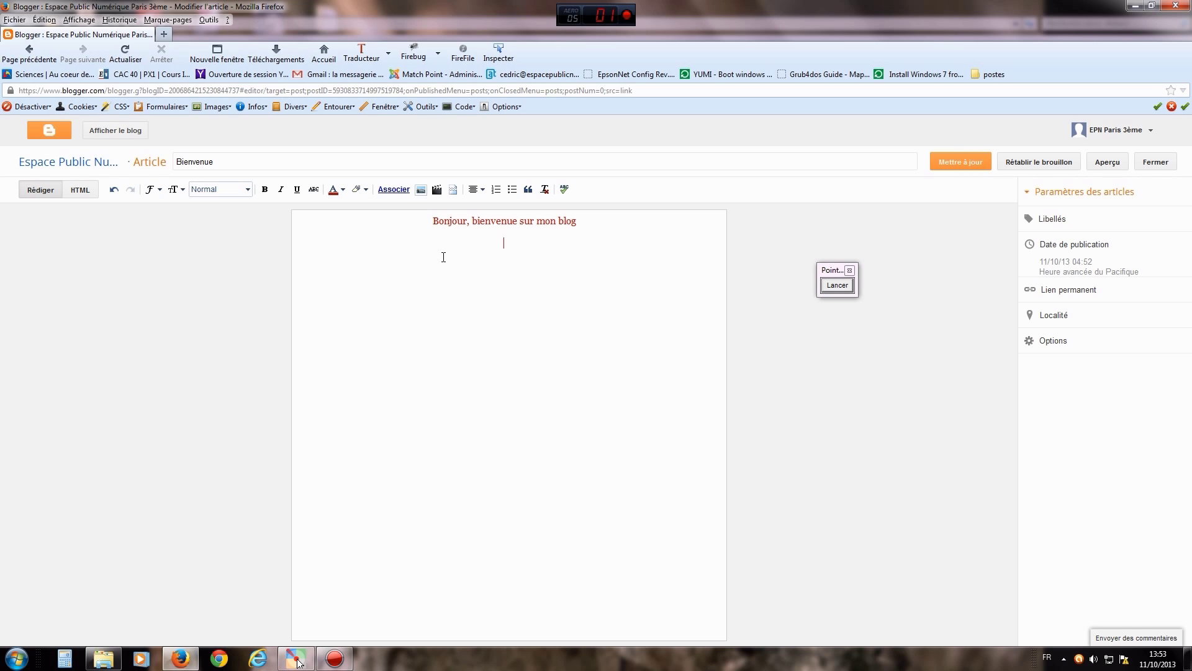
- Point a Pointofix arrow at the toolbar's image icon, then bring up the Insérer une image dialog
click(837, 285)
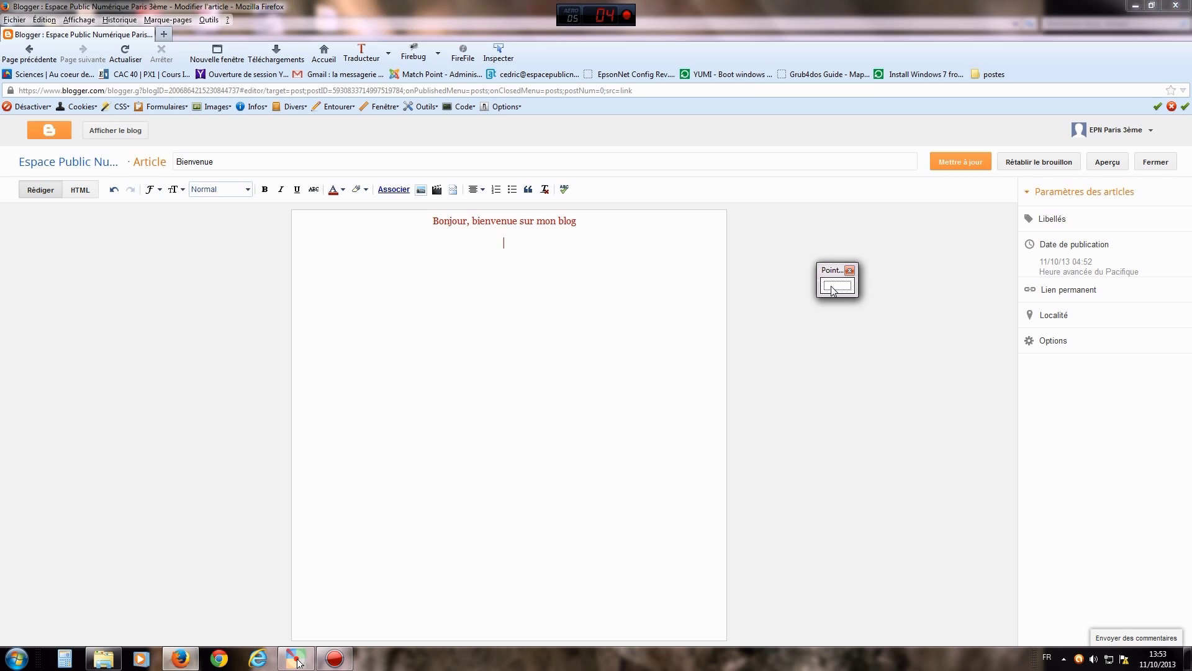
click(845, 430)
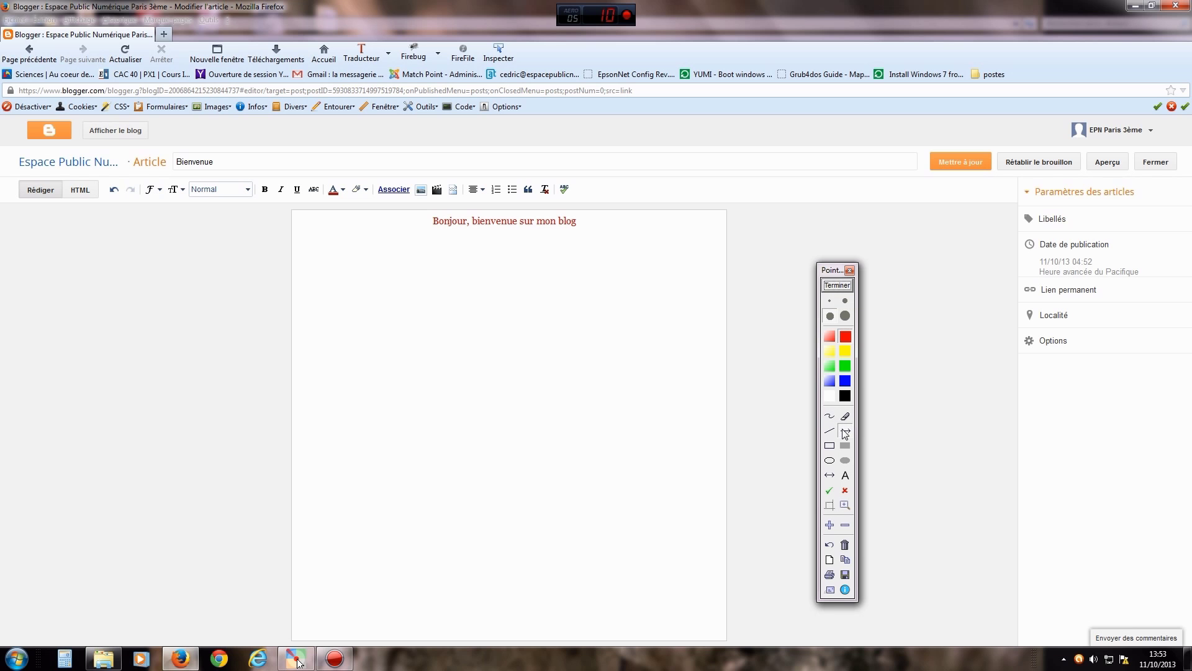
drag(318, 288, 417, 204)
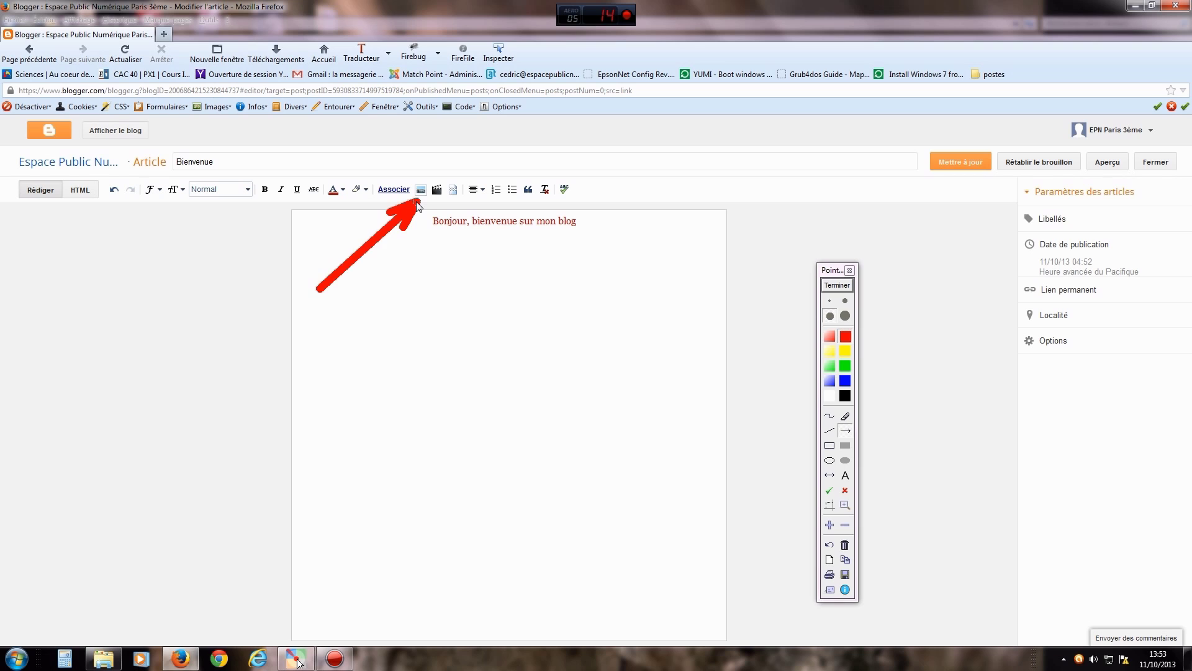
click(836, 285)
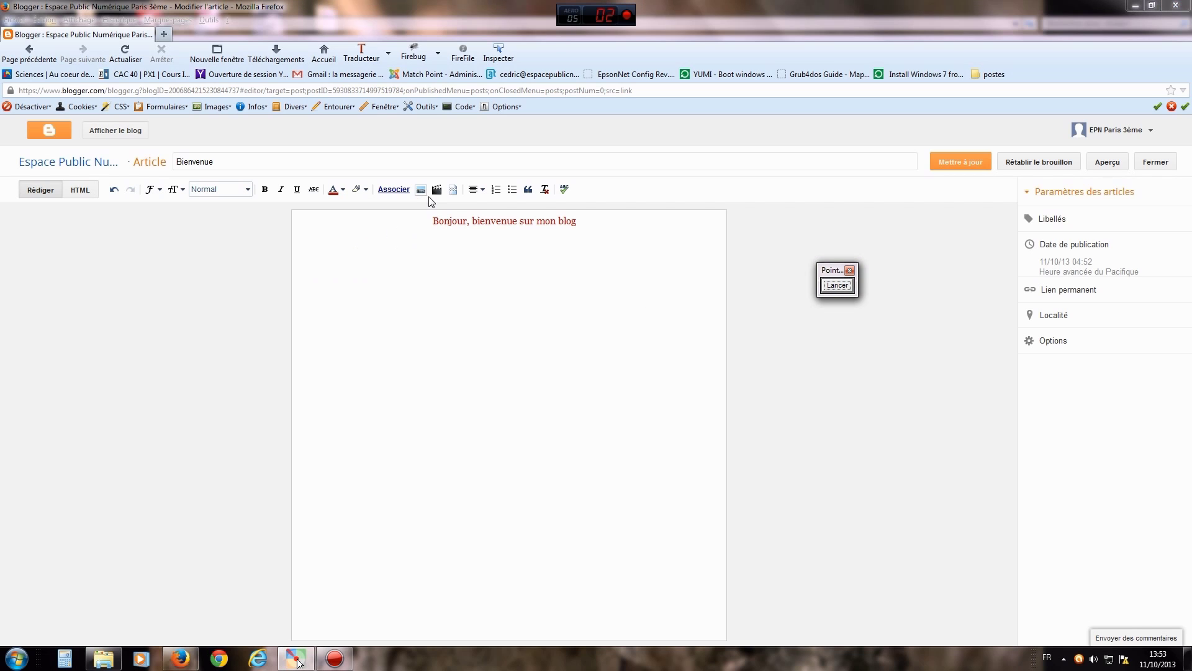
click(420, 190)
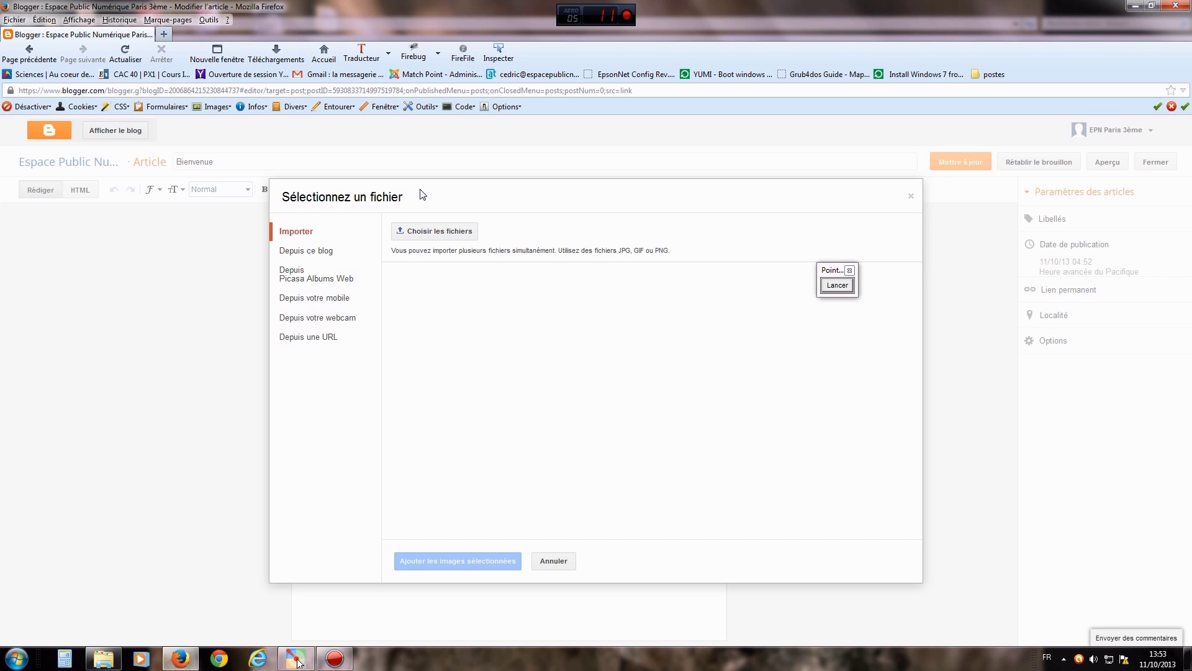
- Draw Pointofix arrows explaining the URL and webcam image sources, clearing each afterwards
click(838, 289)
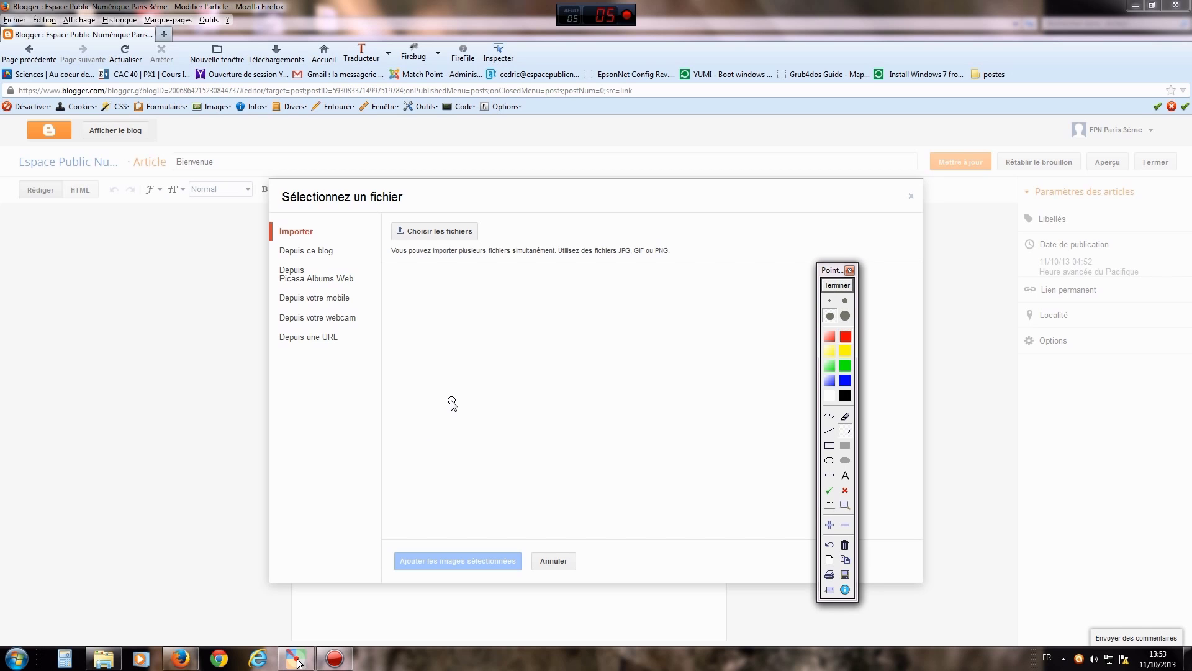
drag(454, 401, 345, 342)
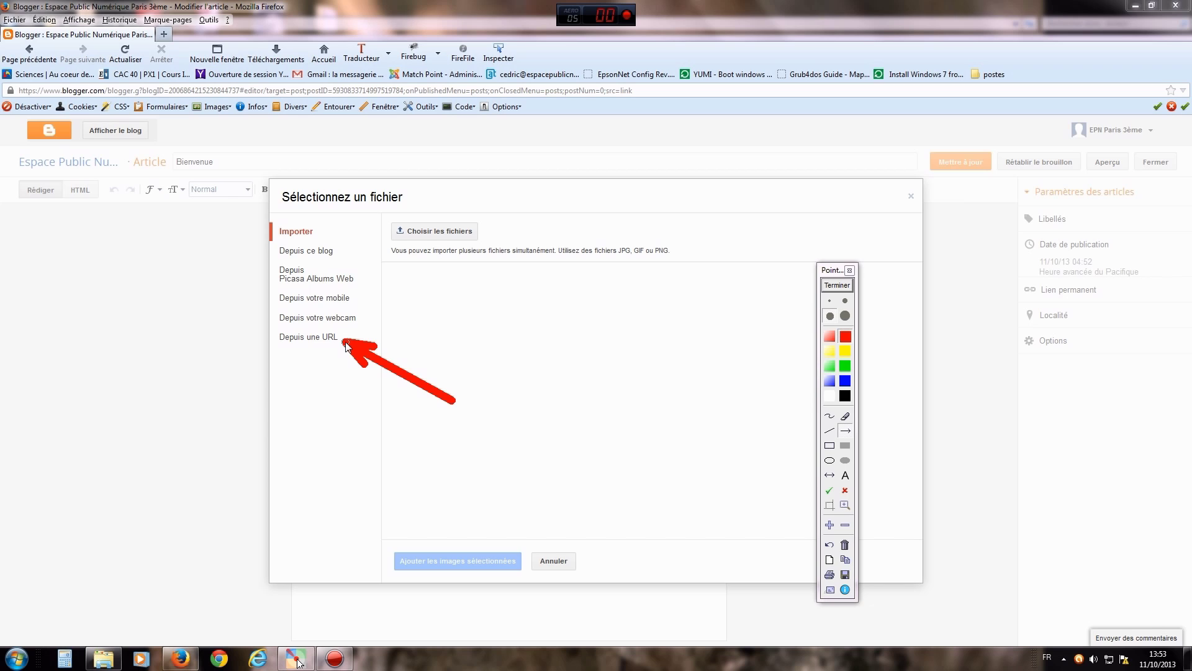
click(837, 285)
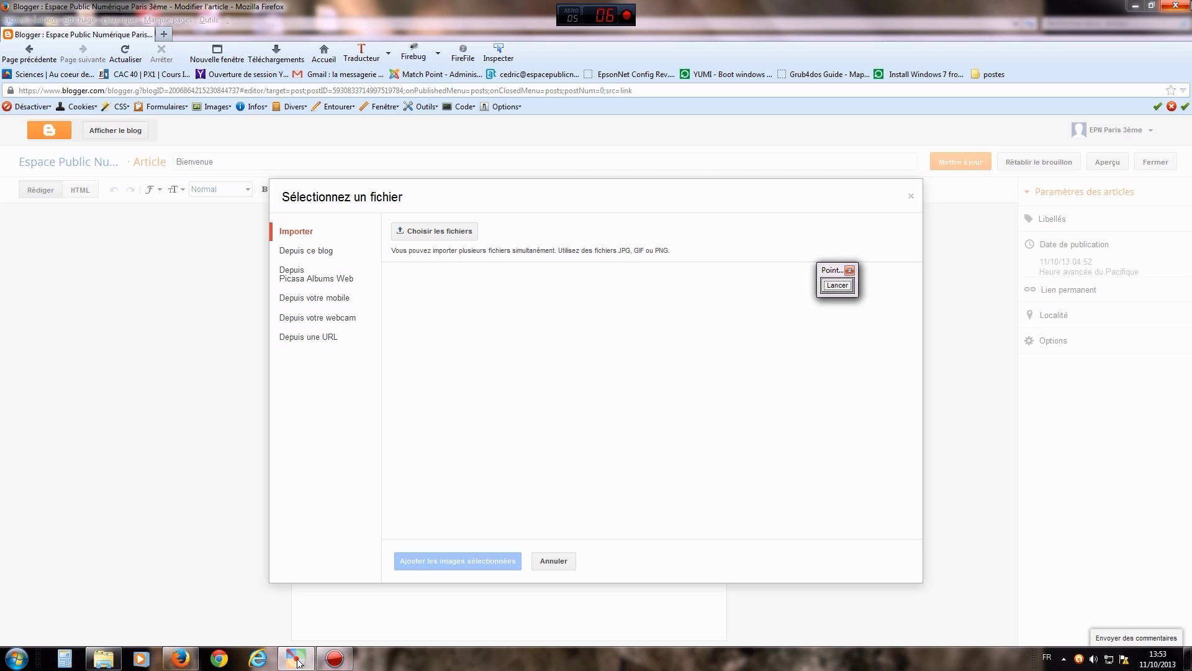
click(837, 285)
drag(472, 354, 365, 321)
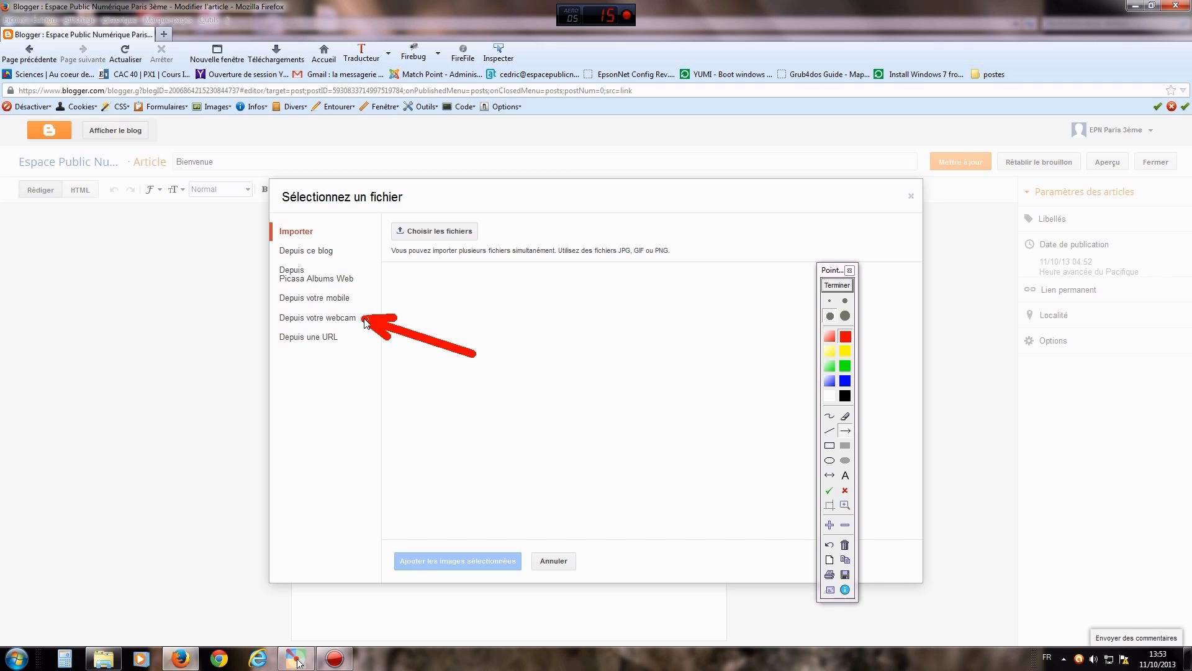
click(837, 285)
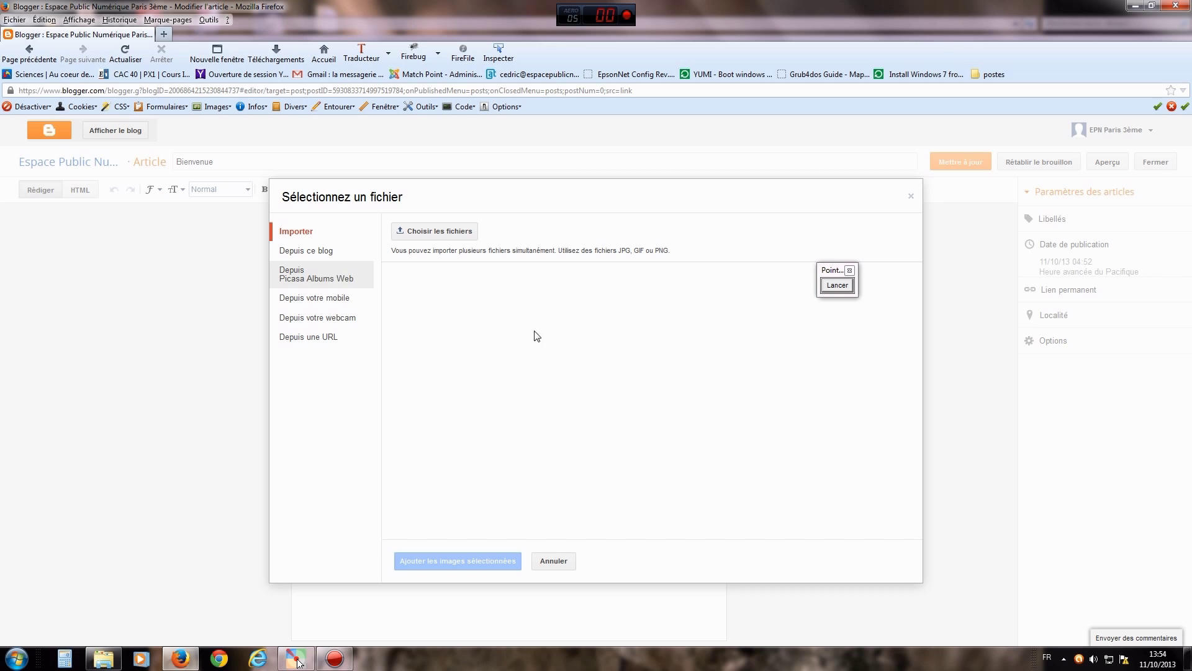
- Point an arrow at the blog's own images and switch to the Depuis ce blog tab
click(829, 288)
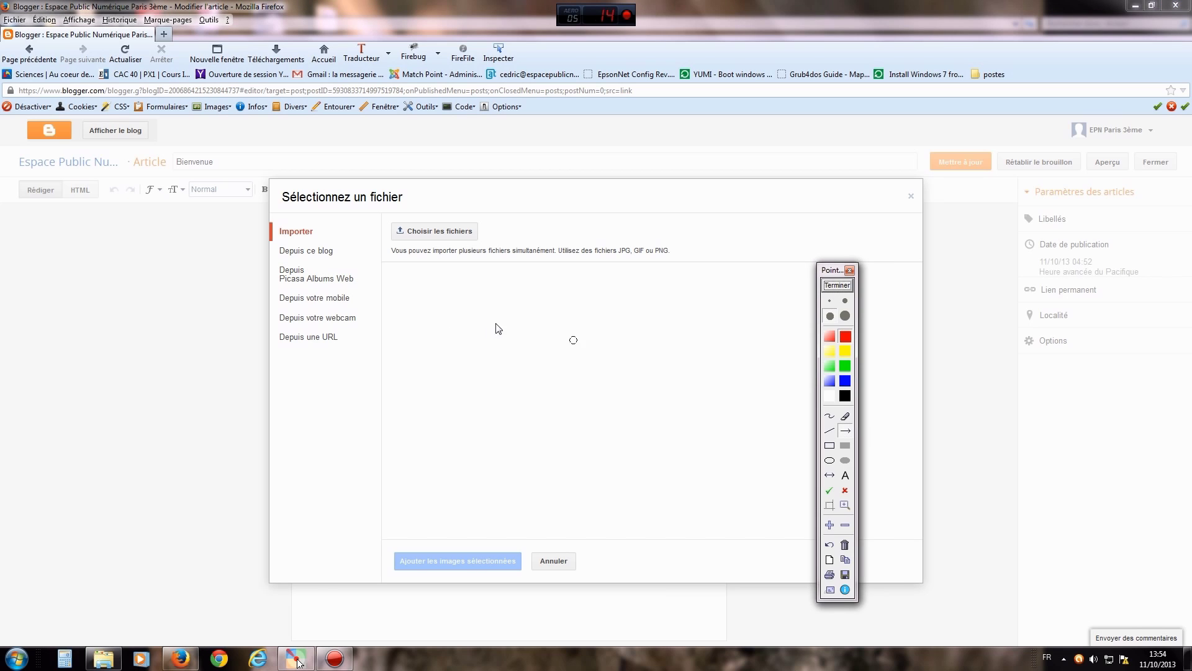
drag(448, 312, 343, 254)
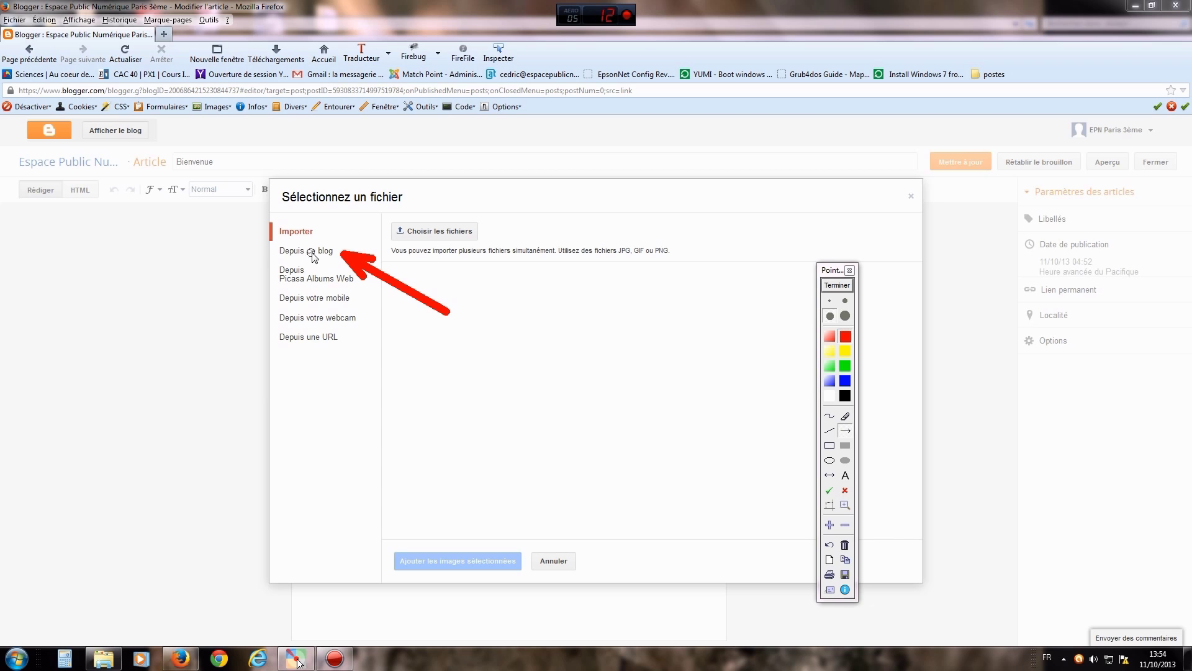
click(836, 287)
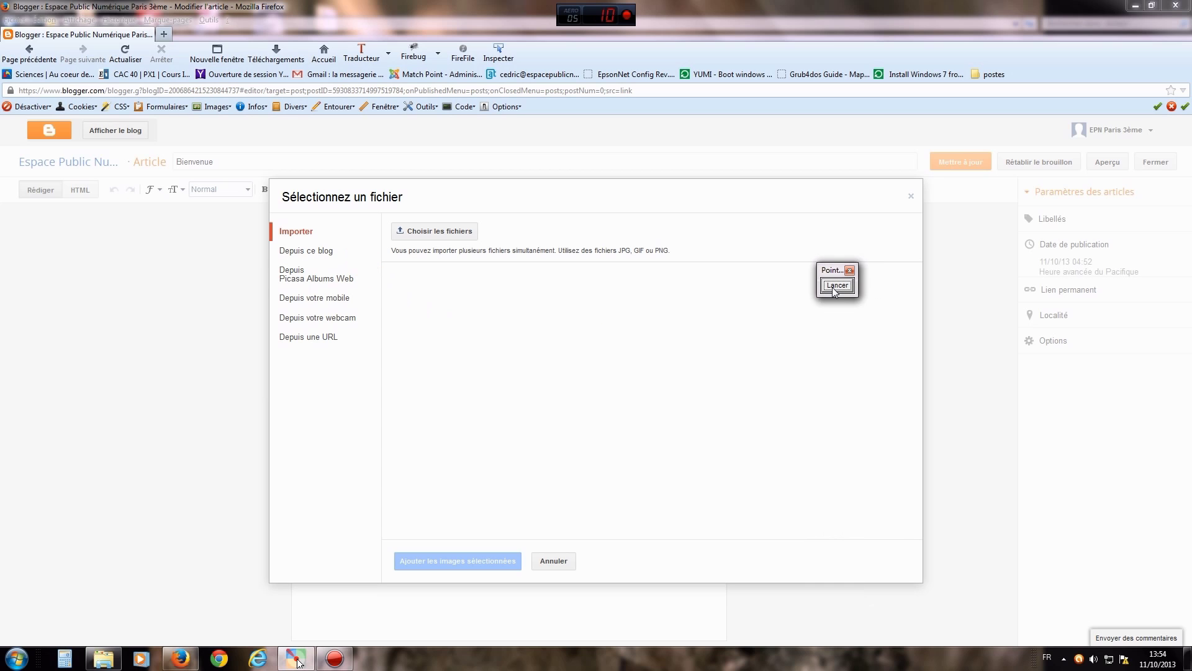
click(325, 253)
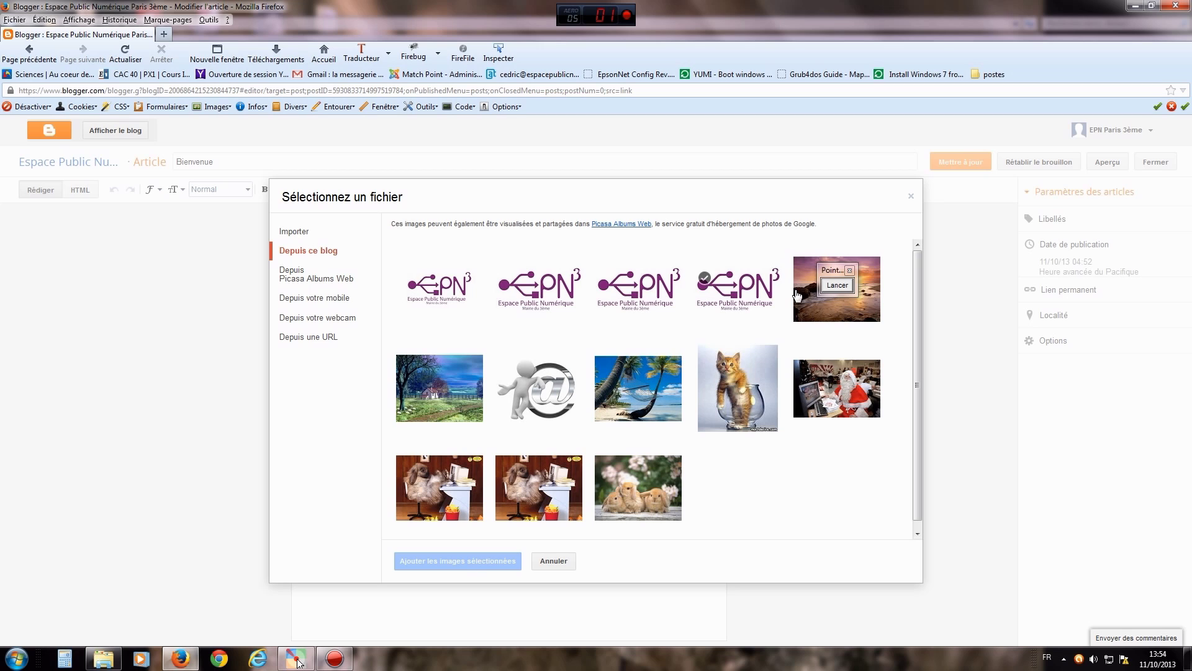
click(838, 286)
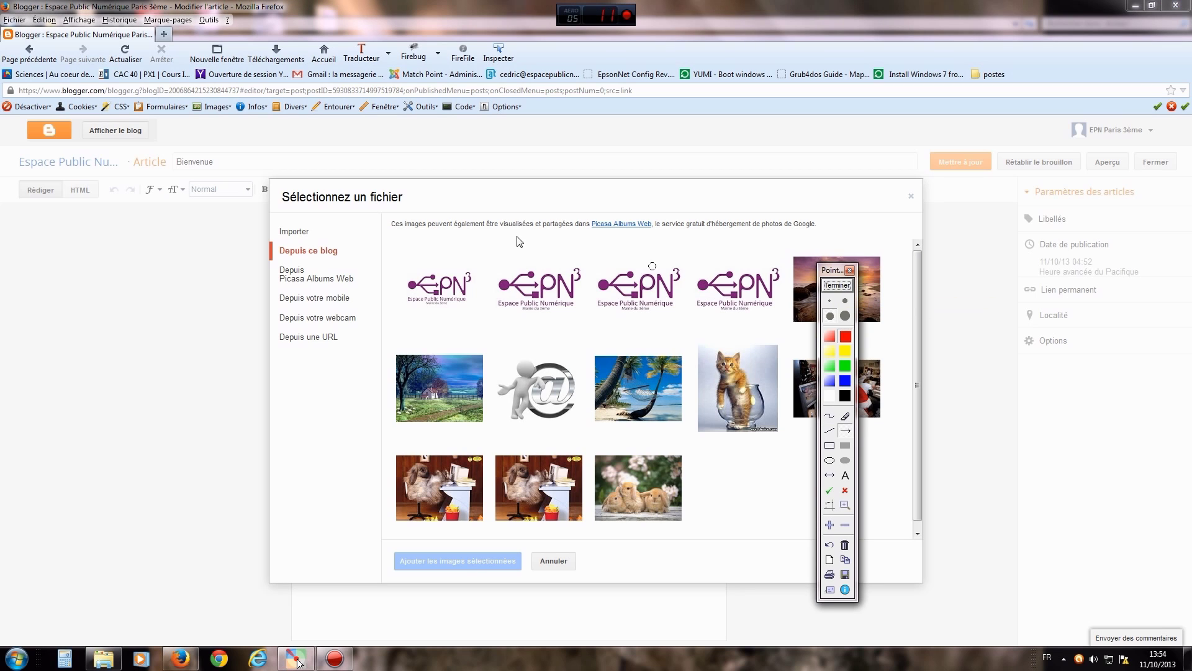
drag(400, 248, 316, 233)
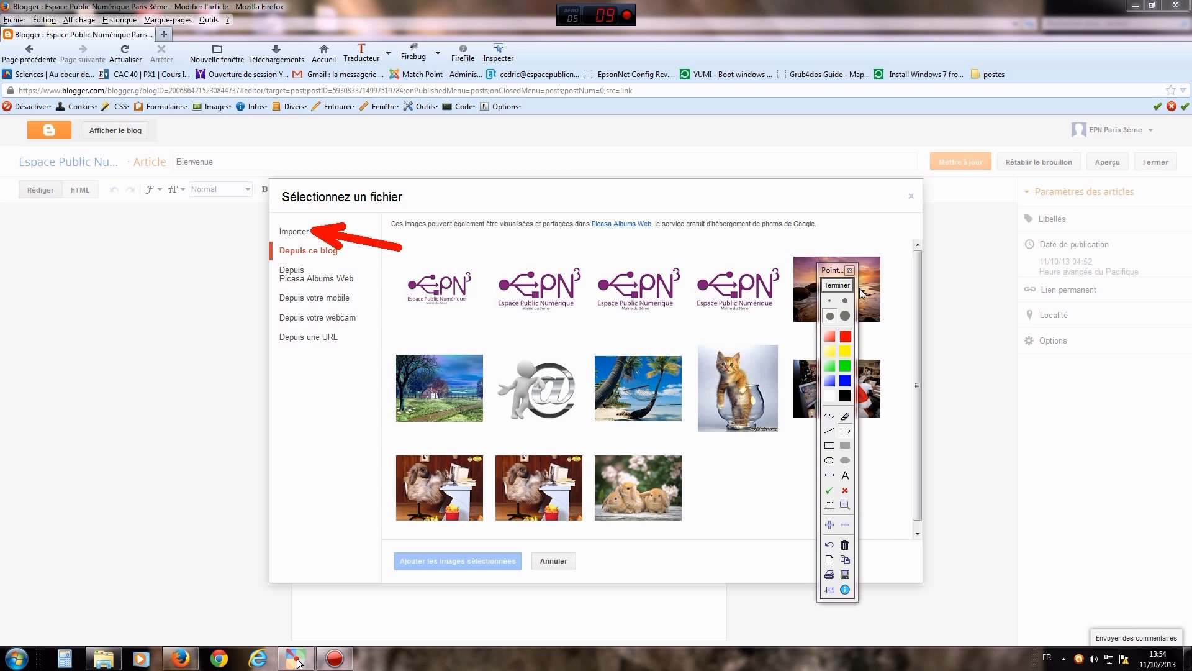
click(837, 285)
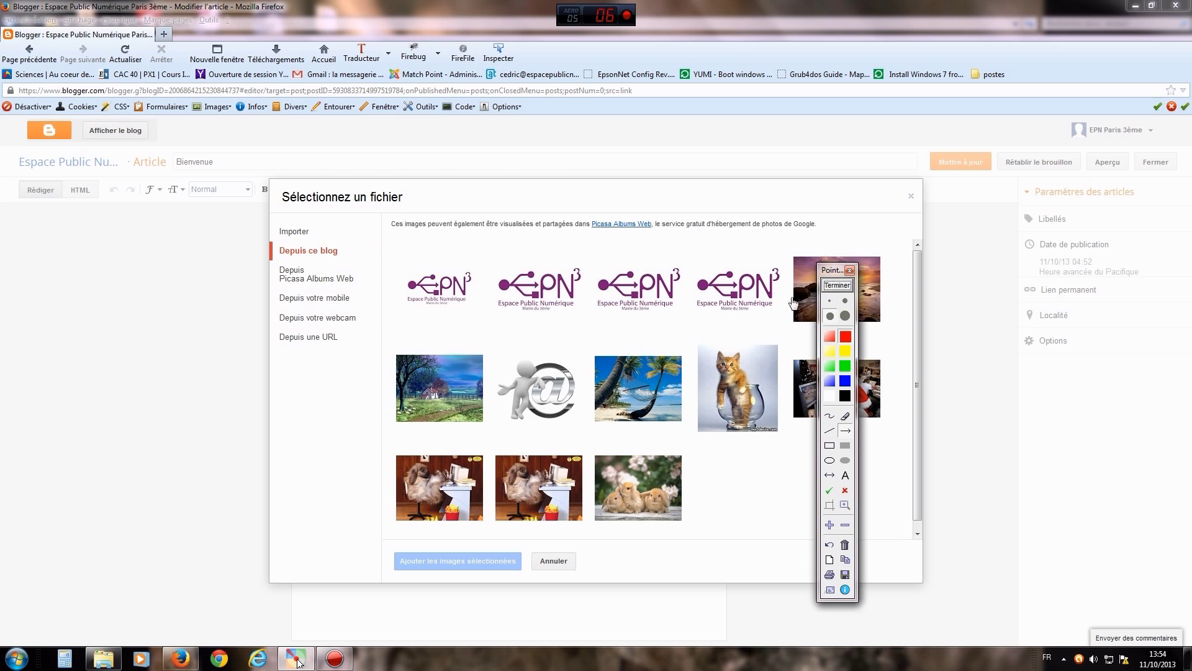
click(290, 236)
click(838, 285)
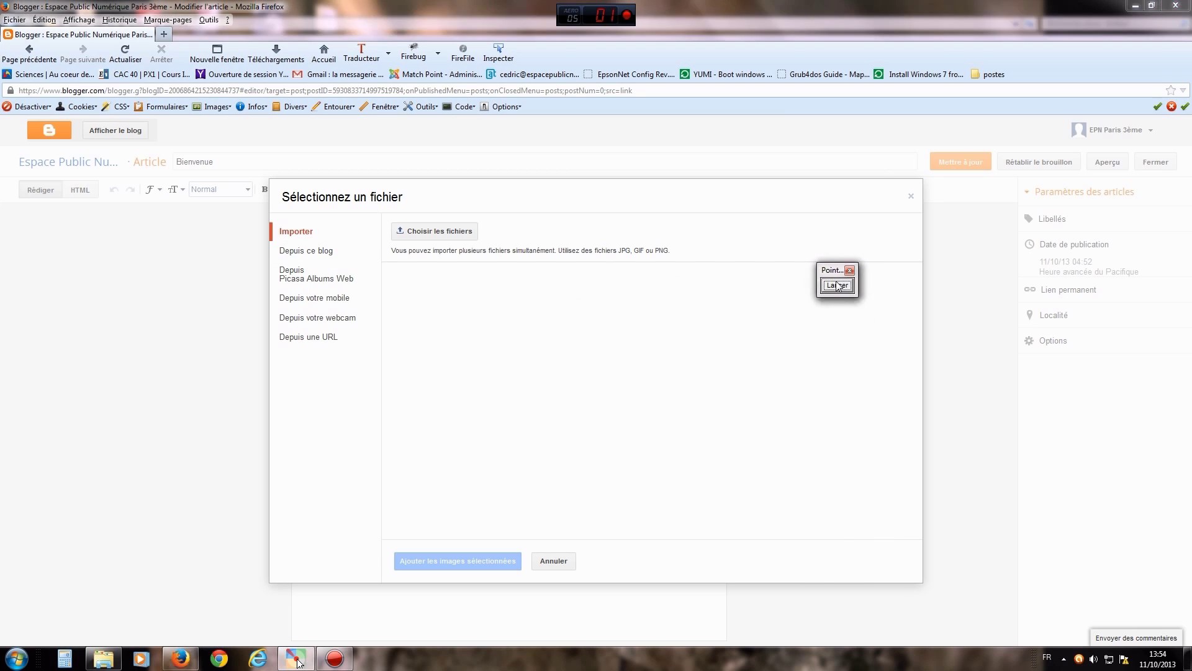
drag(559, 305, 475, 242)
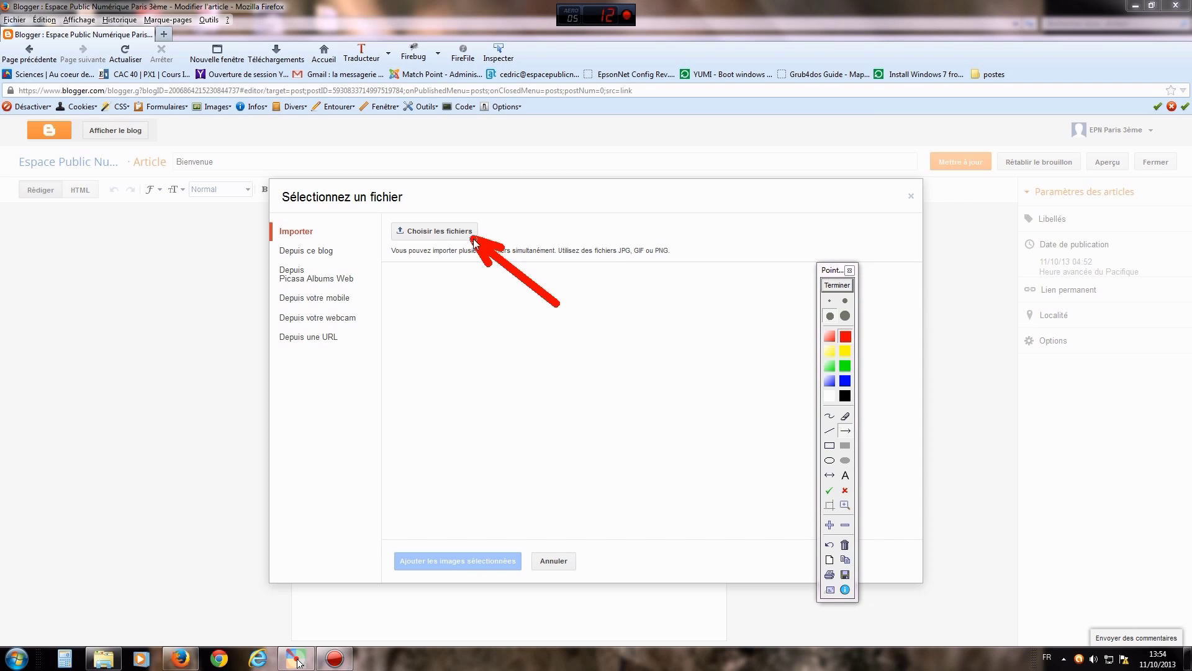
click(830, 286)
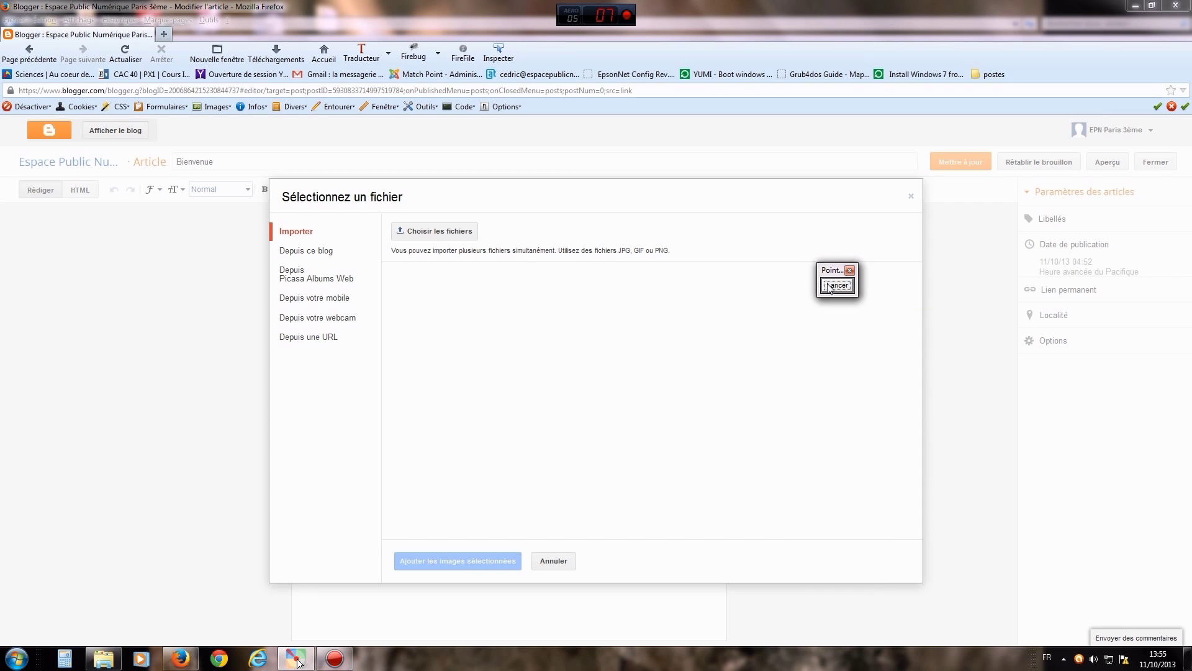
click(414, 232)
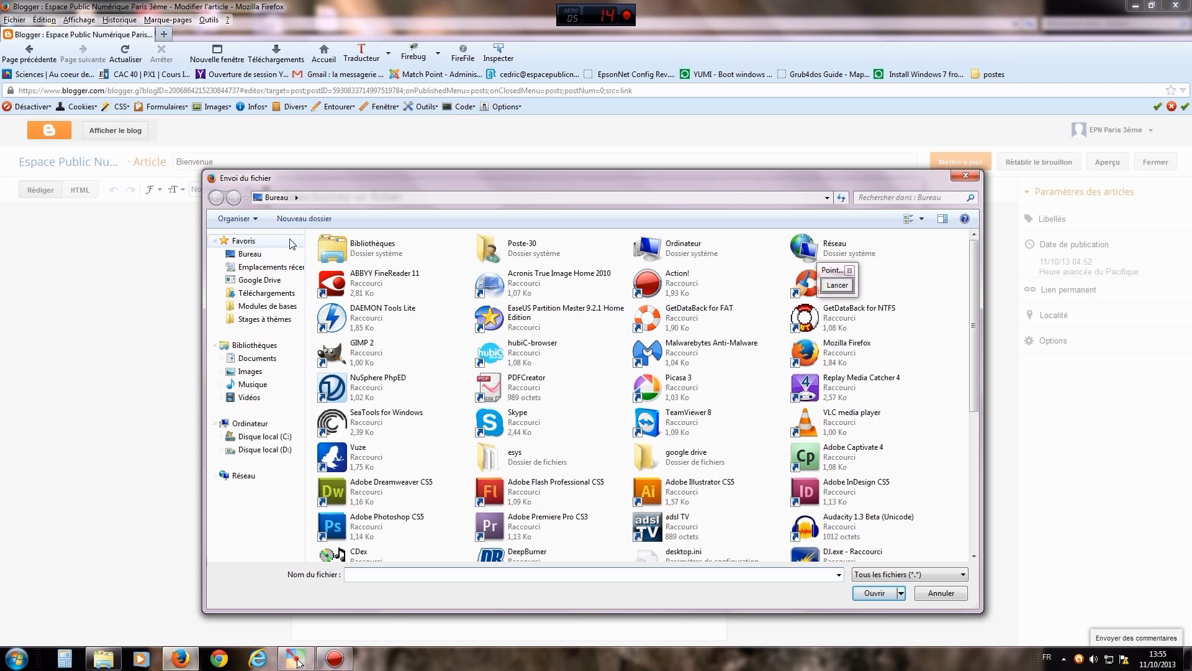
- Upload tigre3.jpg from the Images library into the image dialog
click(252, 372)
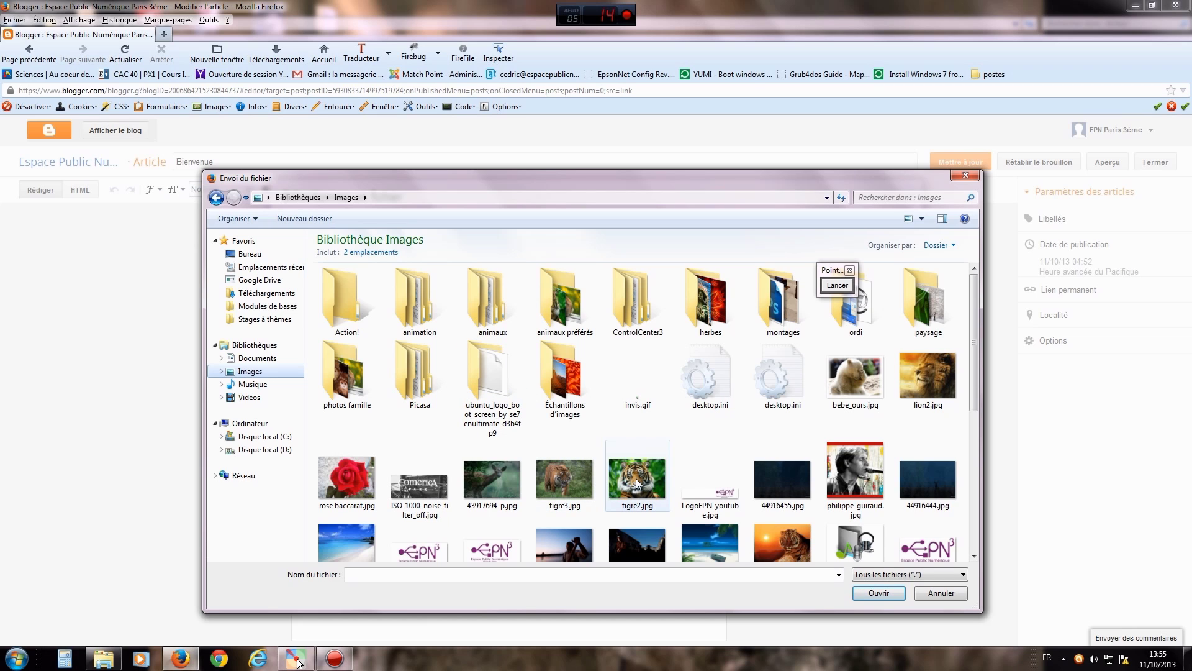
click(584, 483)
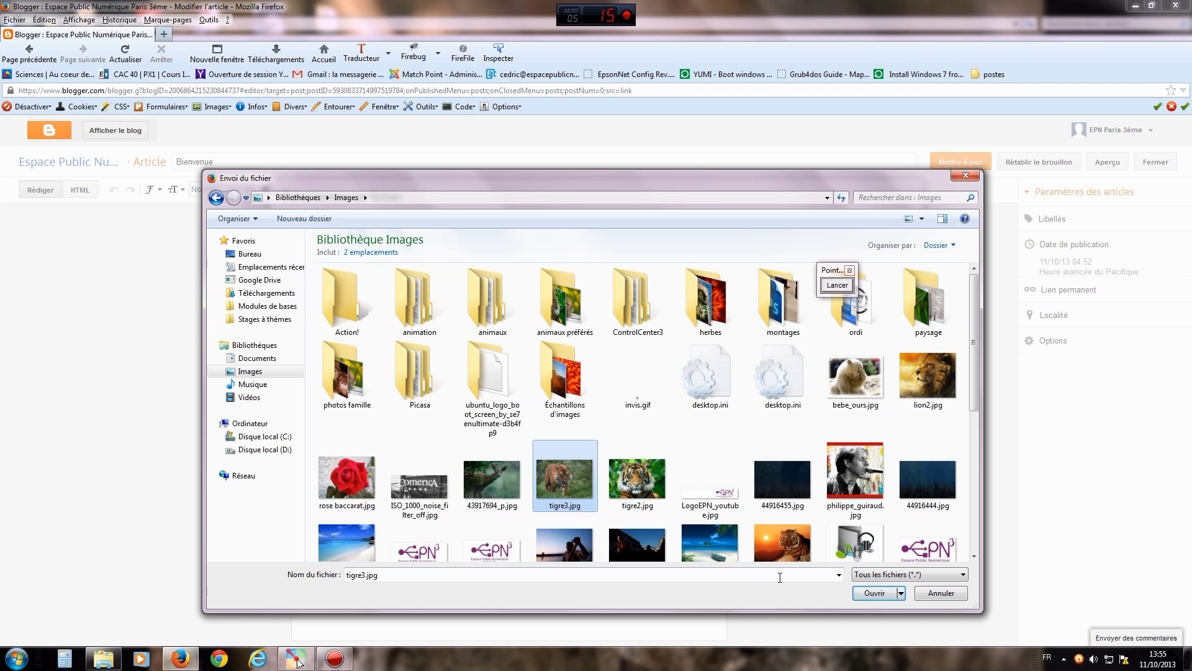
click(873, 593)
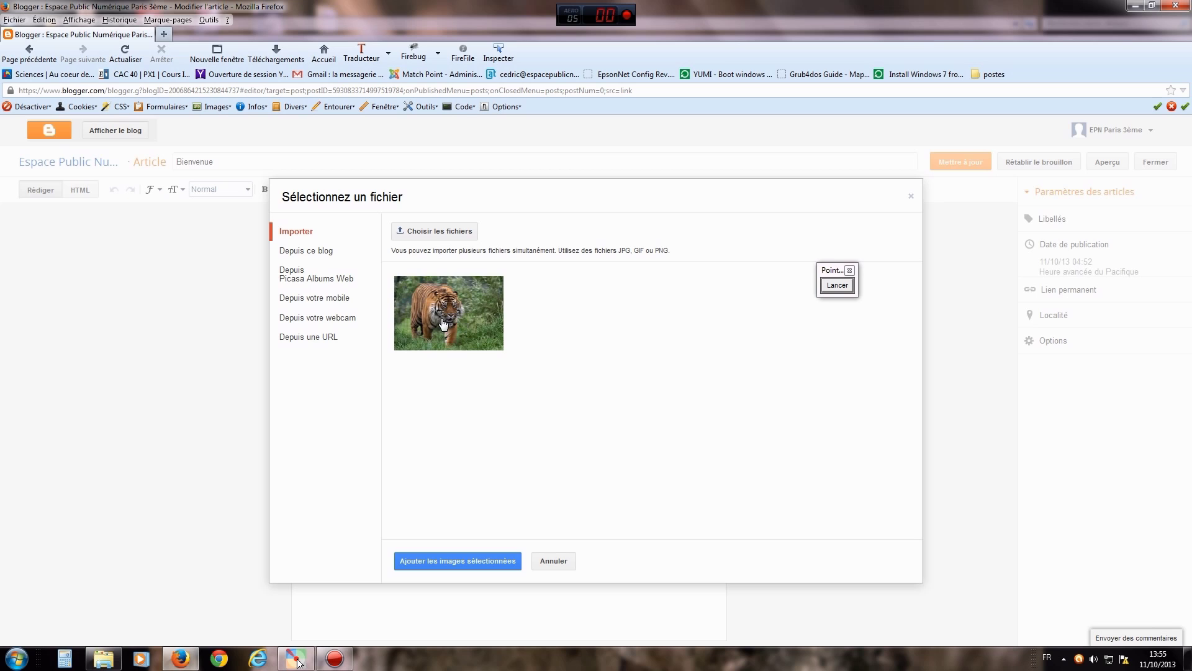
- Draw a red attention arrow, clear it, and add the uploaded tiger photo to the post
click(837, 285)
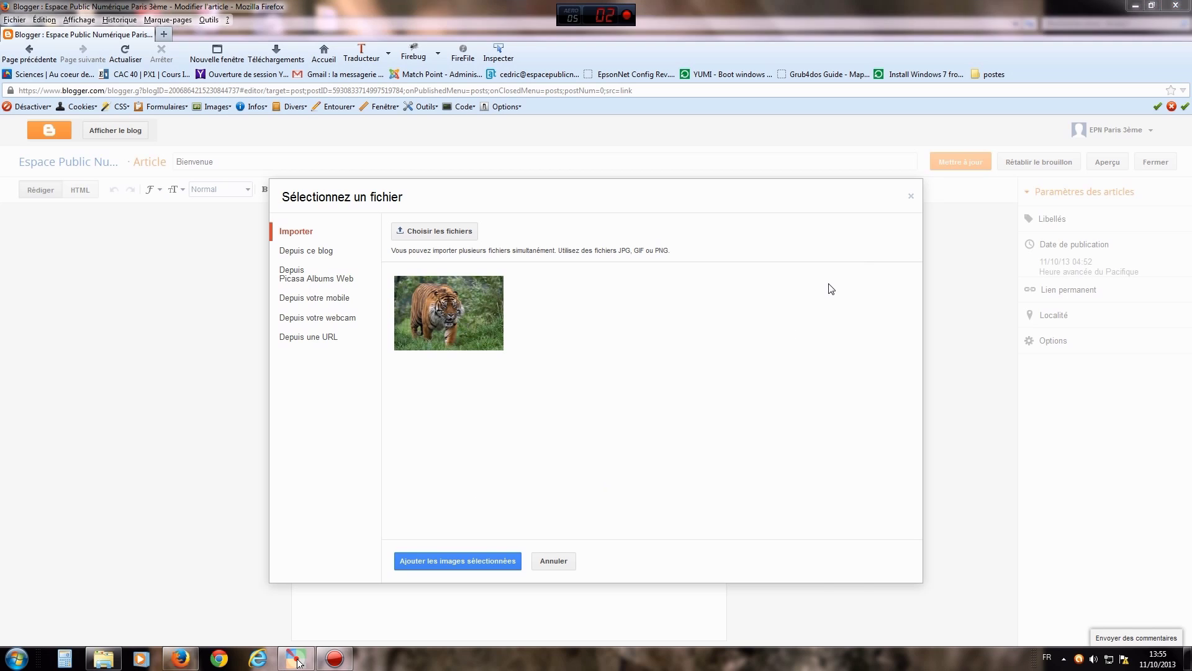
drag(526, 452, 469, 548)
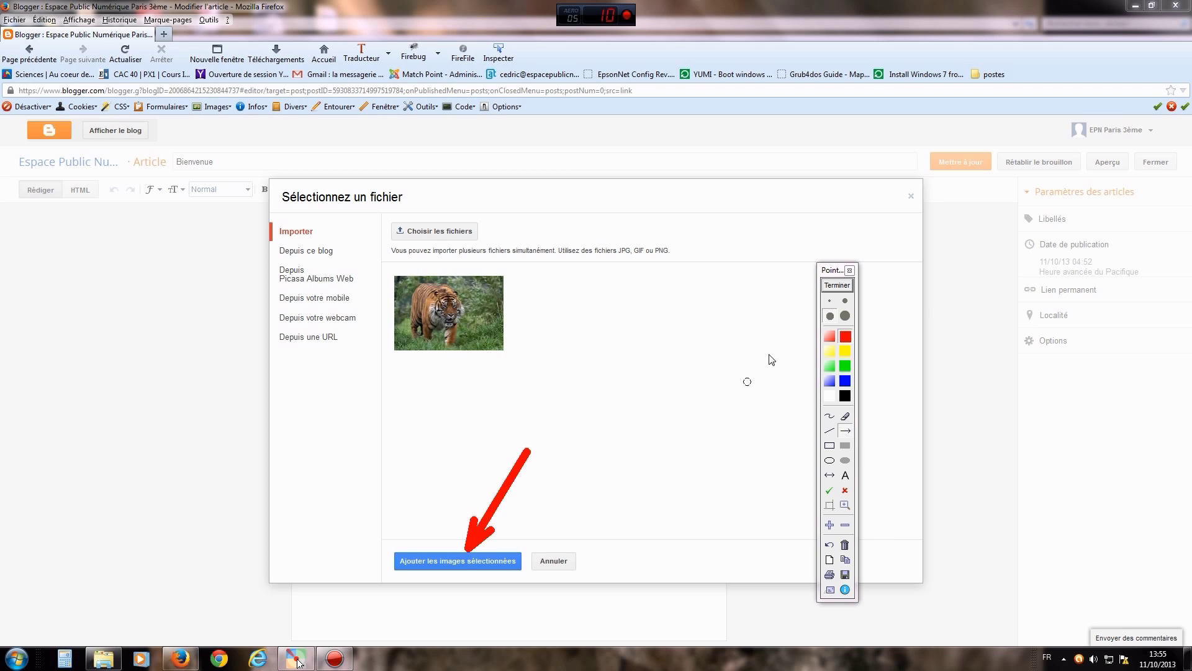
click(835, 286)
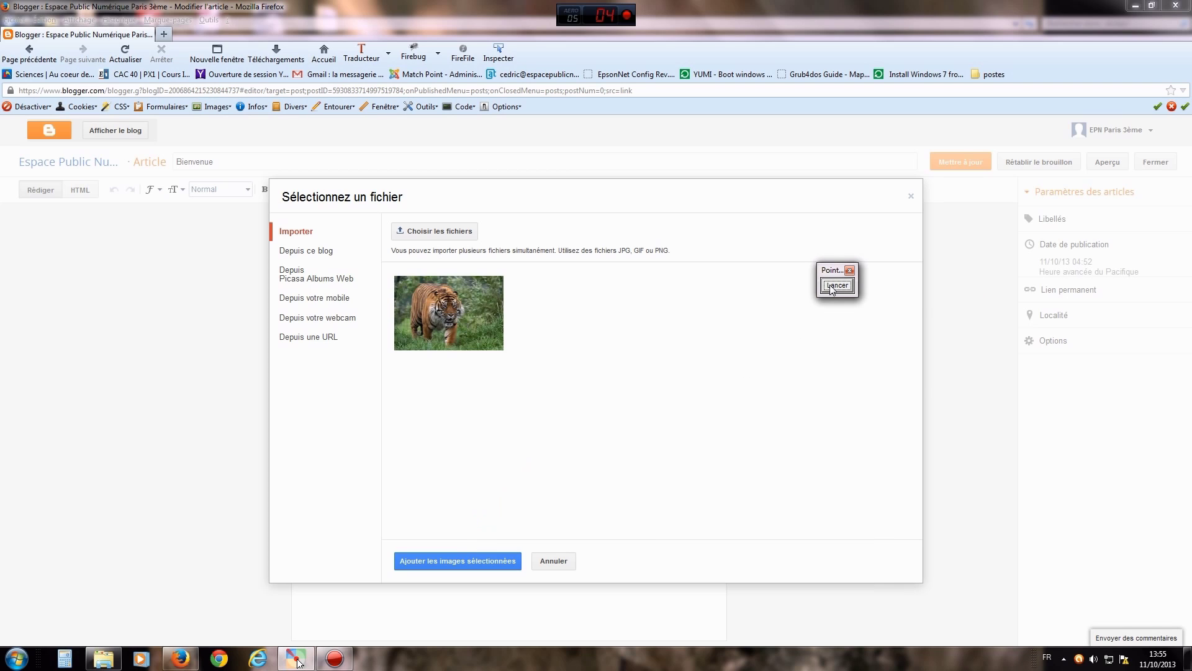
click(448, 560)
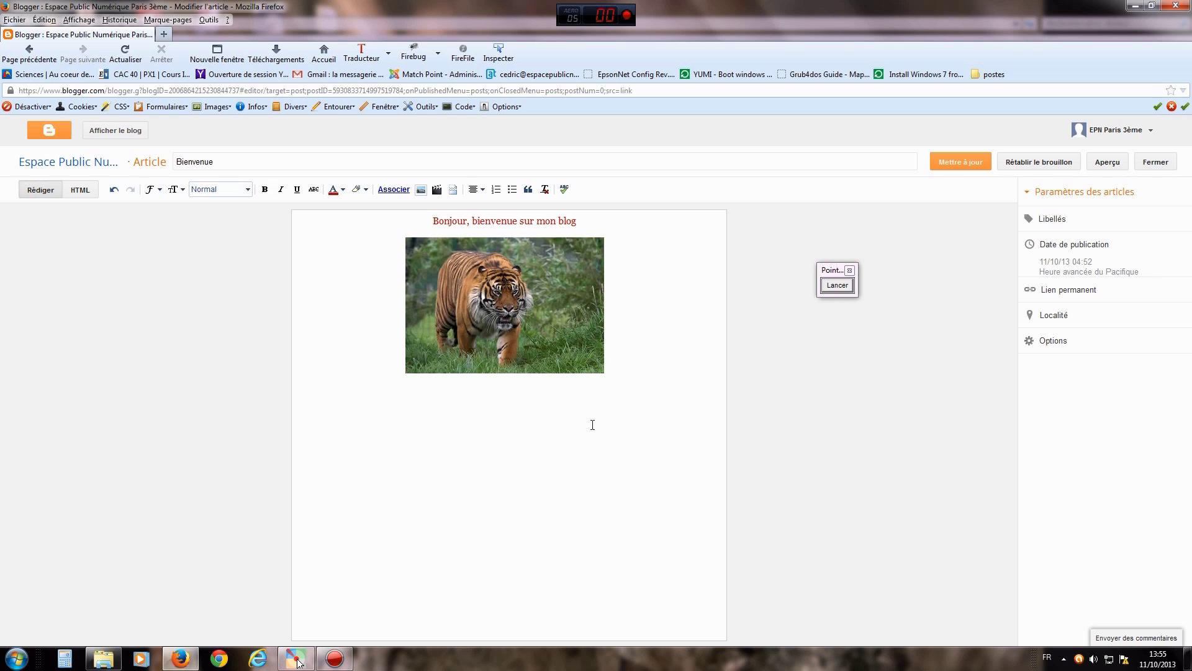
- Try every size on the tiger photo, from Petit to Taille originale, and settle on Grand
click(516, 306)
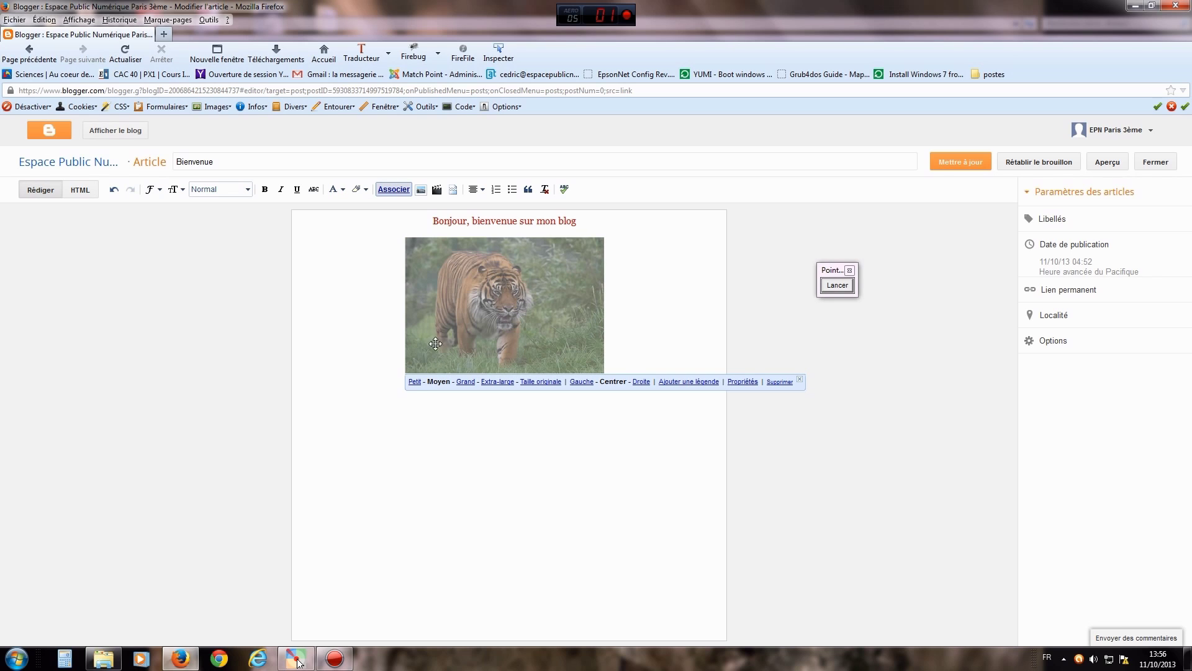
click(415, 382)
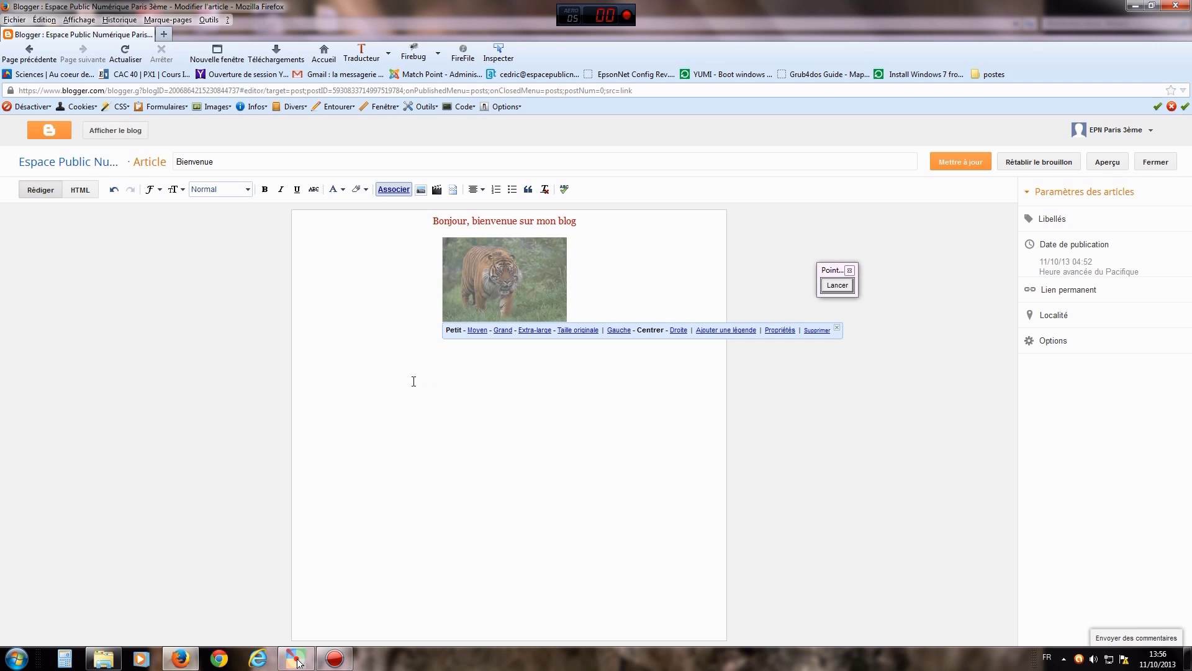
click(477, 332)
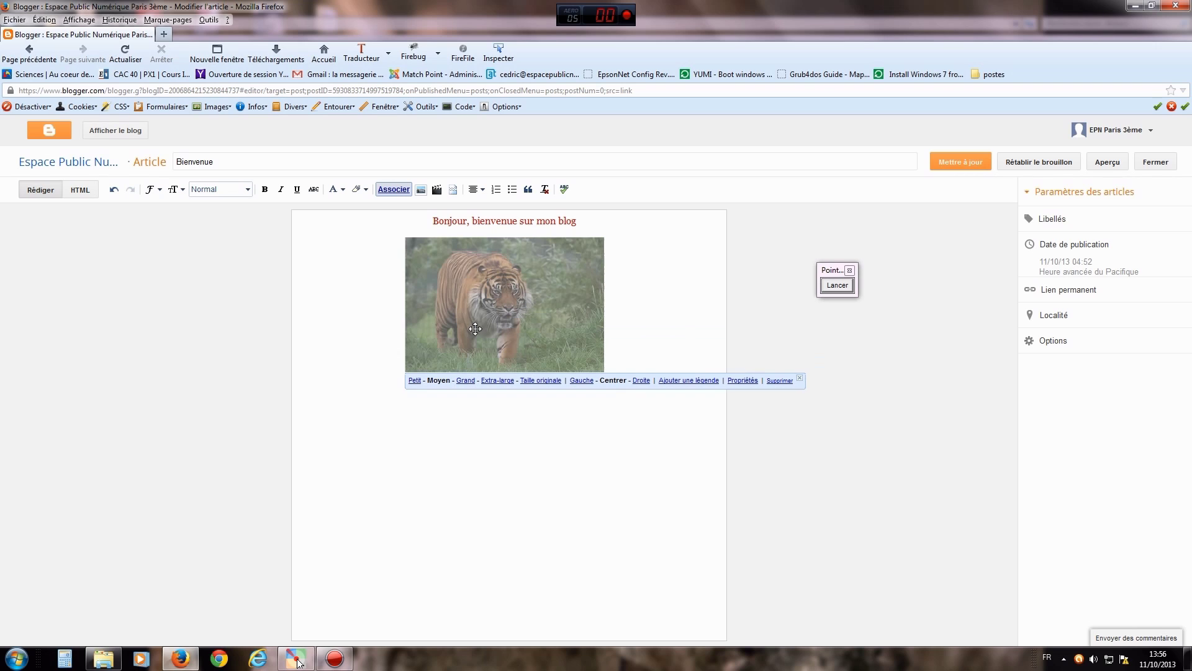
click(466, 382)
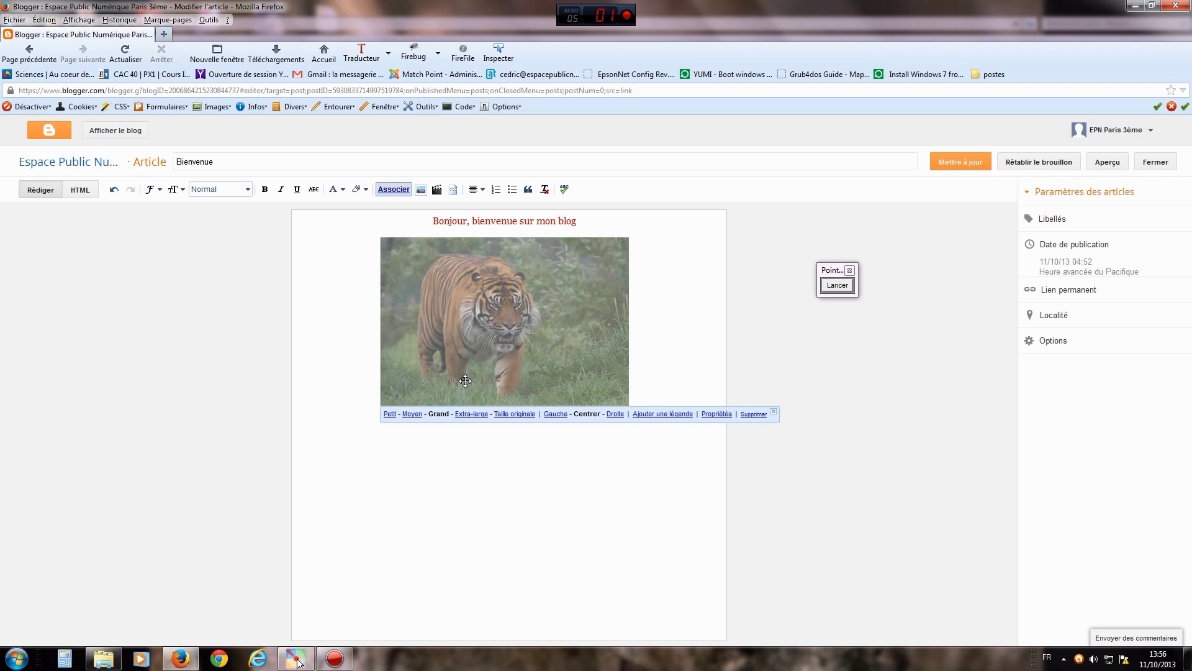
click(468, 415)
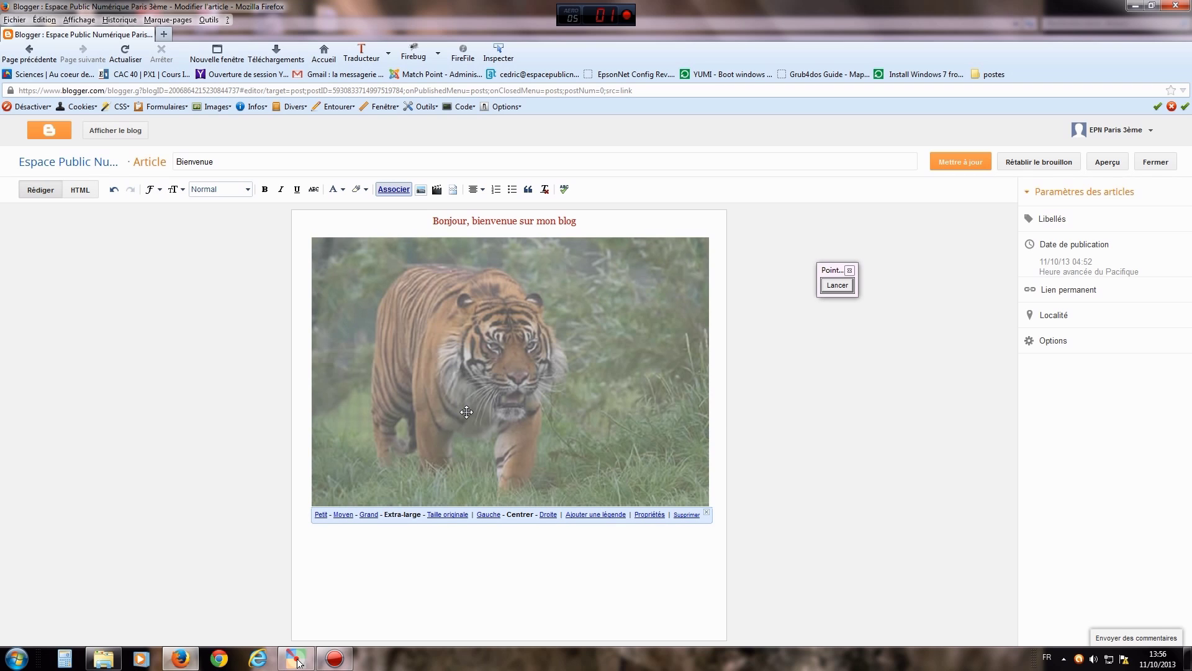
click(451, 515)
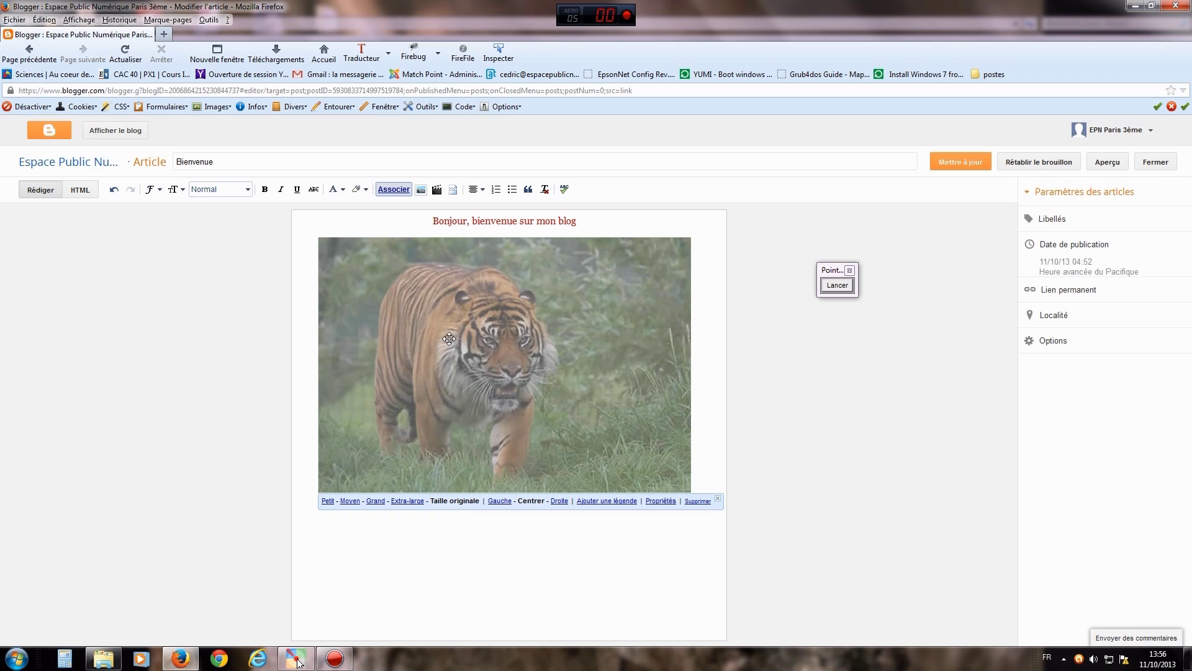
click(376, 500)
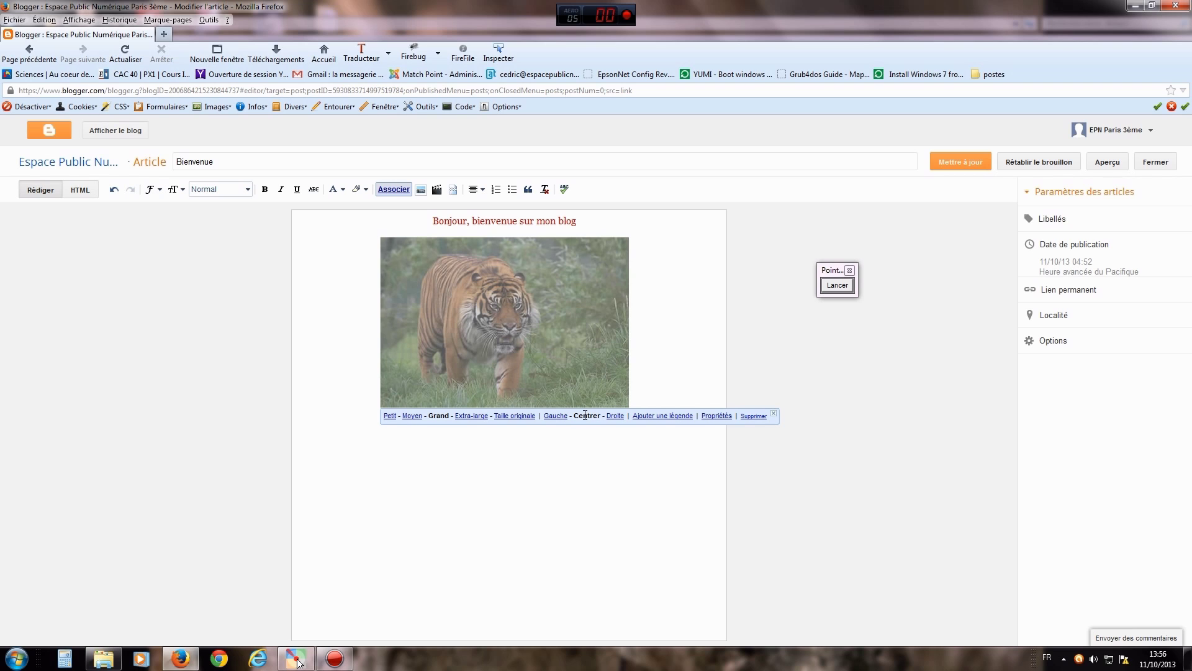
- Try left, centre and right alignment, keep the photo centred, and bring up Propriétés
click(555, 416)
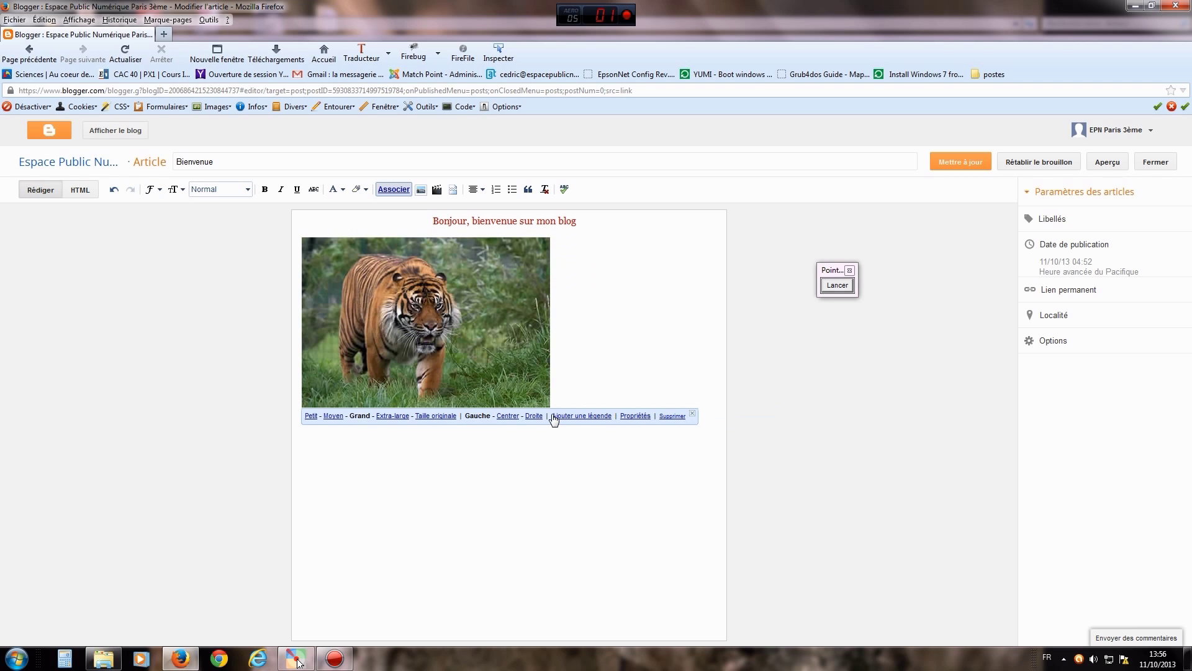
click(509, 417)
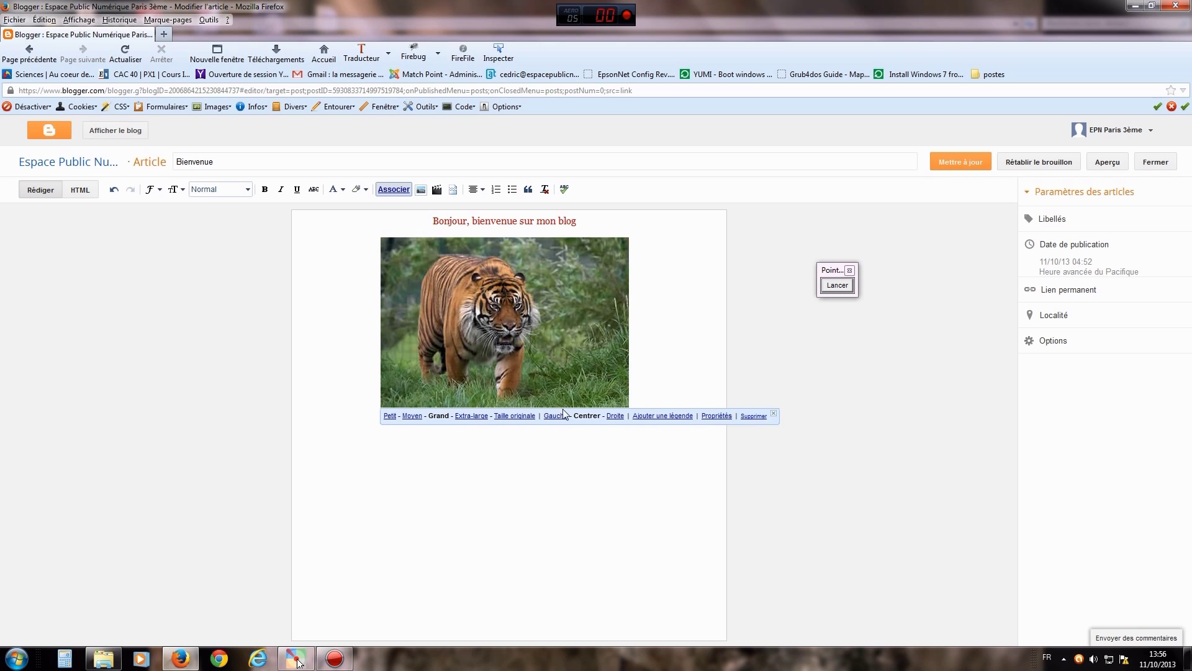
click(616, 416)
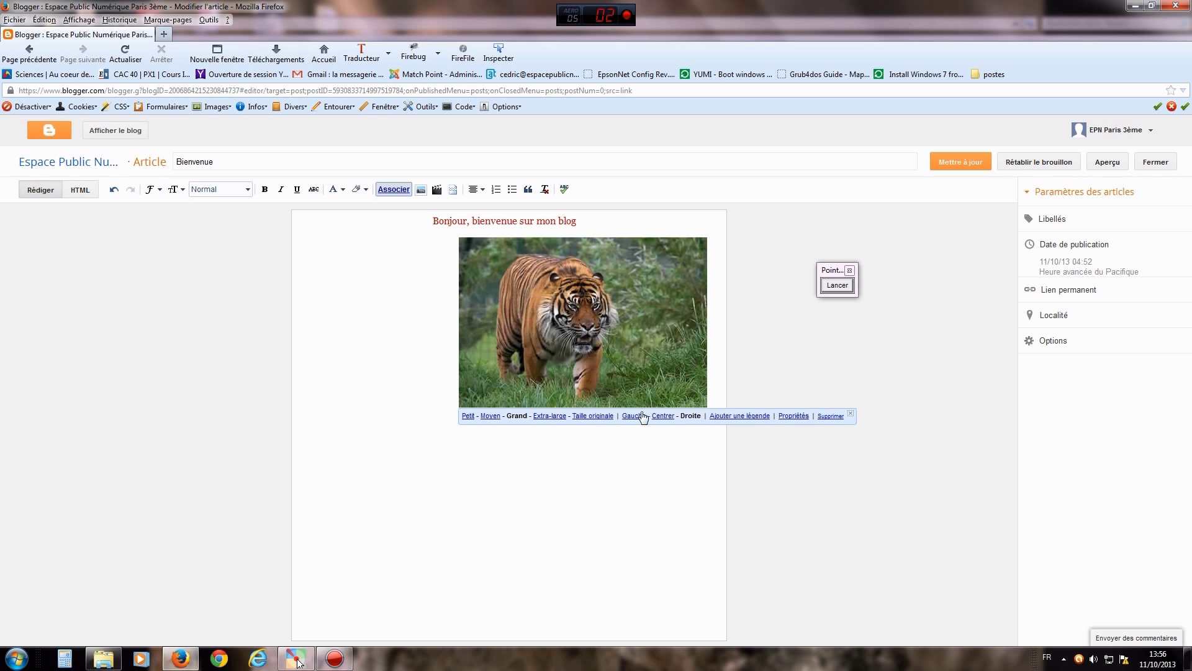
click(662, 416)
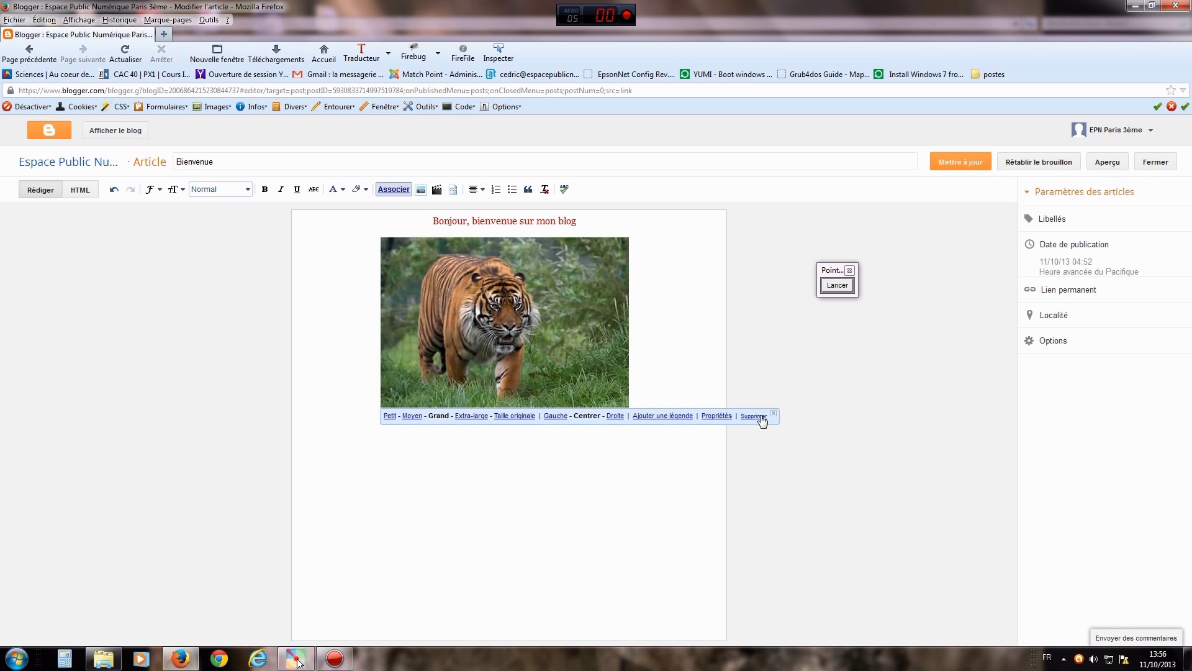
click(717, 416)
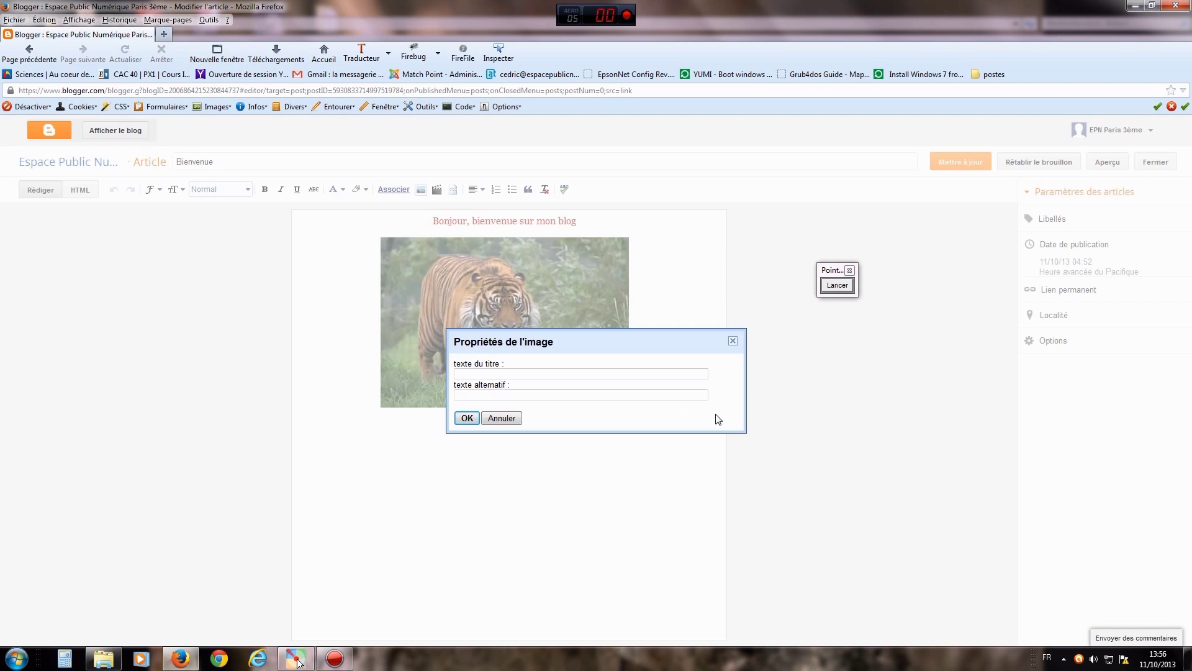
- Enter 'tigre' as the photo's title text, leaving the alternative text empty
click(492, 374)
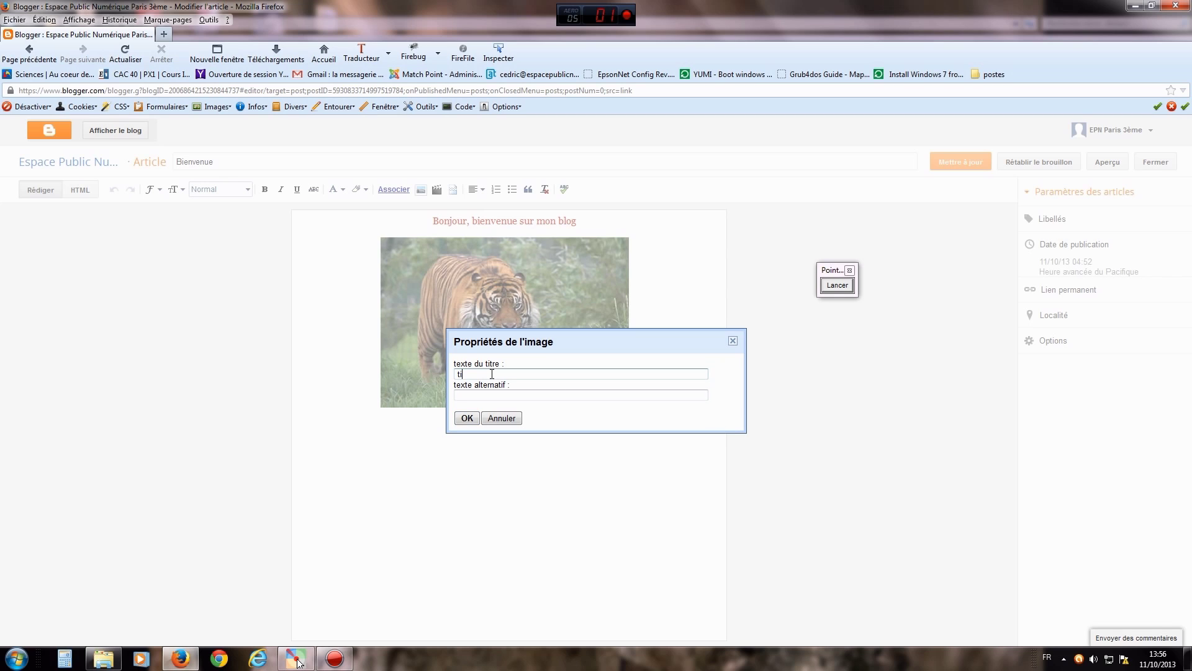
click(488, 392)
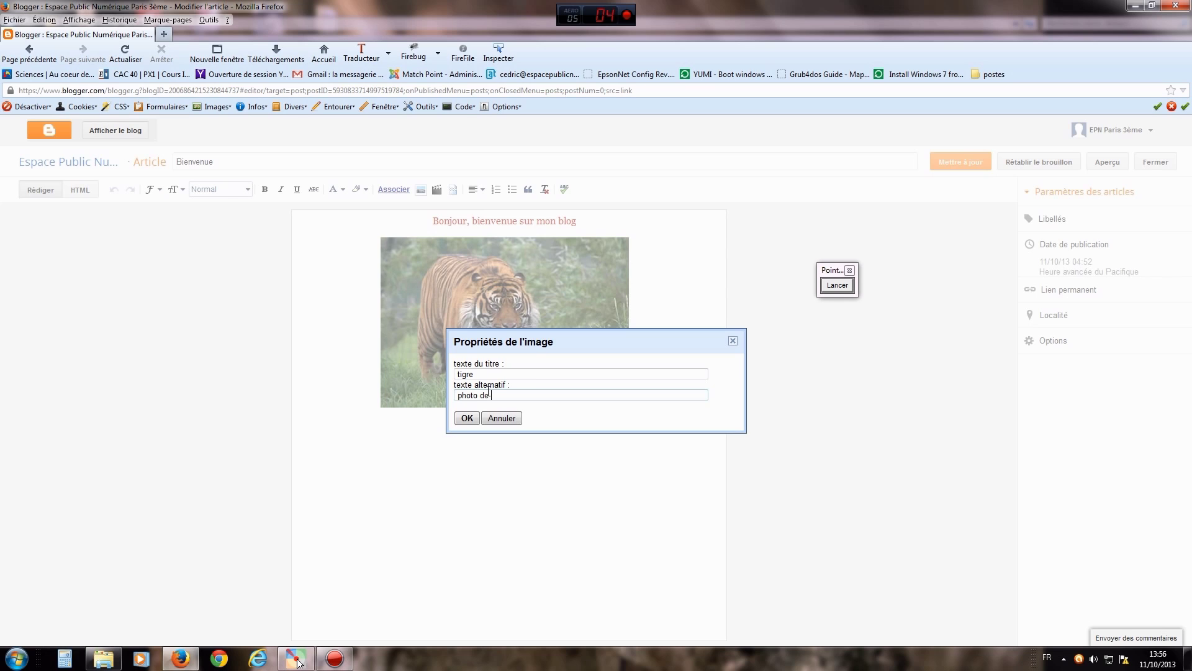
- Confirm 'tigre' as the photo's title, then reselect and right-click the tiger photo
click(465, 424)
click(467, 419)
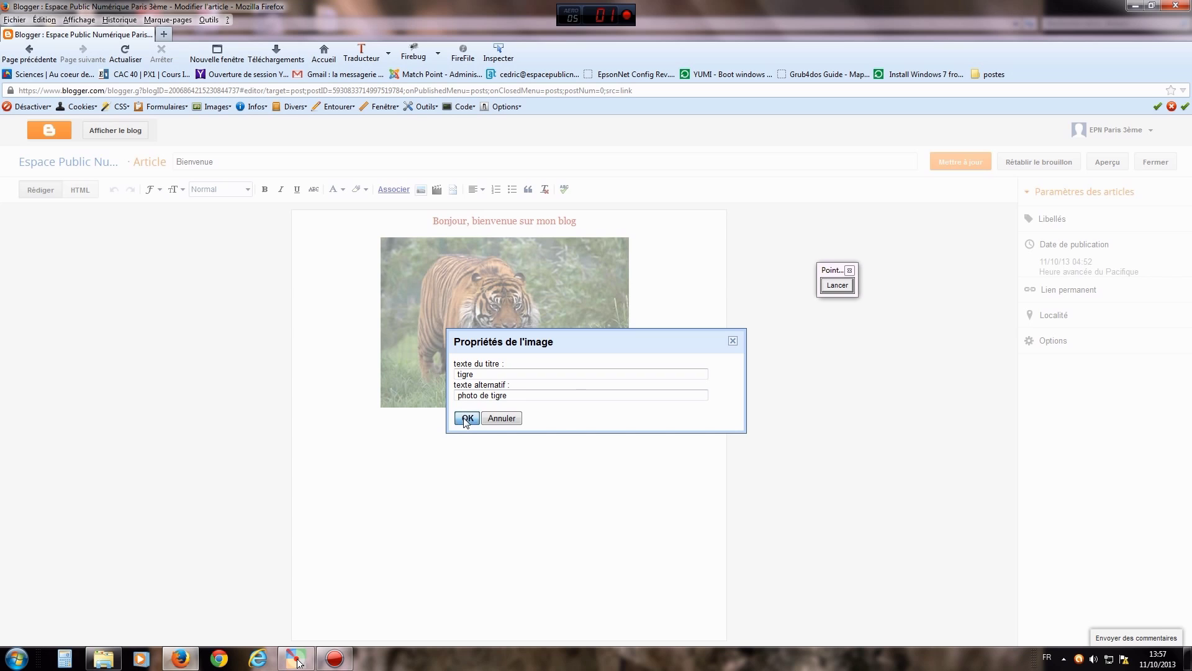
click(670, 289)
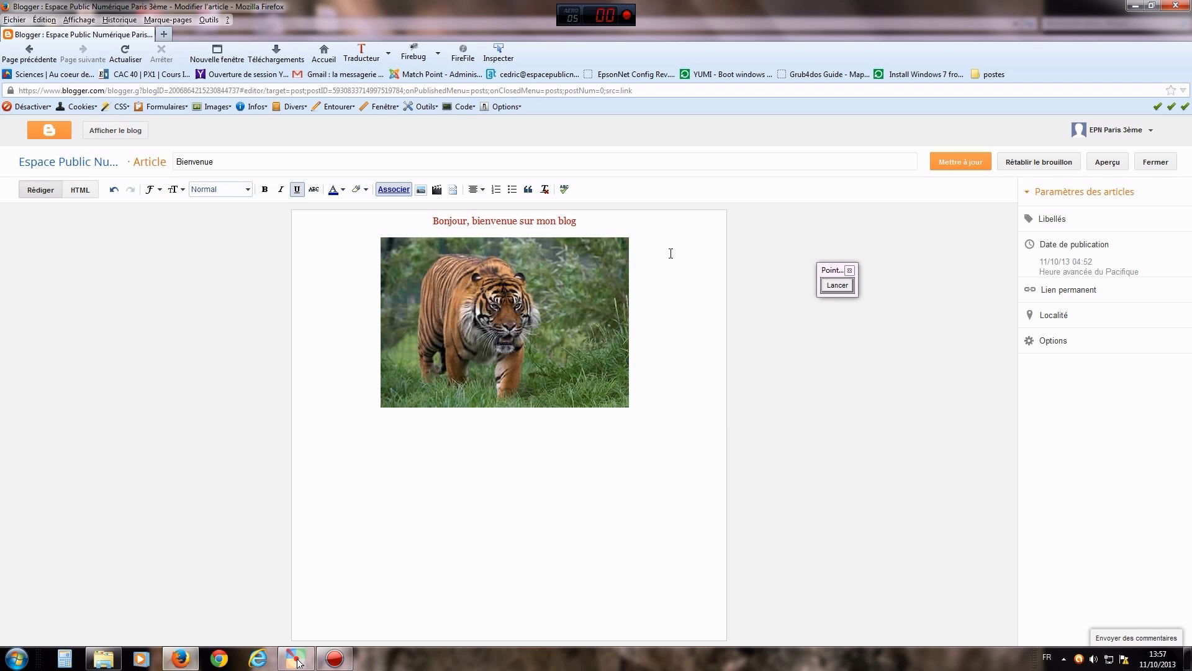
click(519, 288)
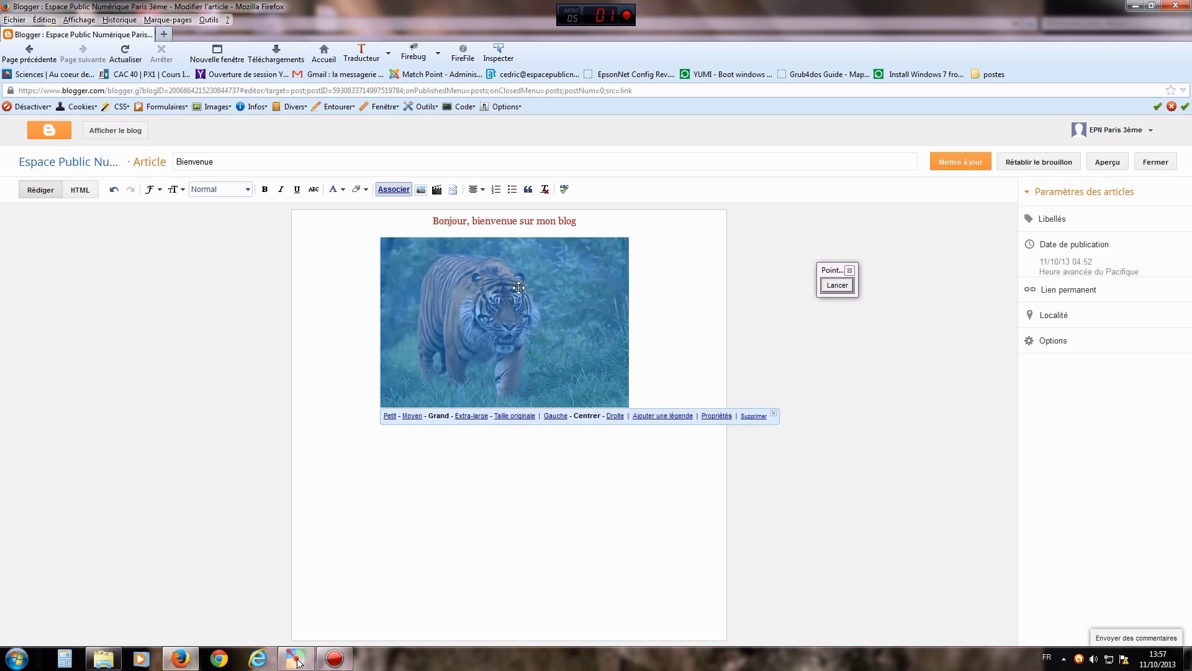
right_click(524, 289)
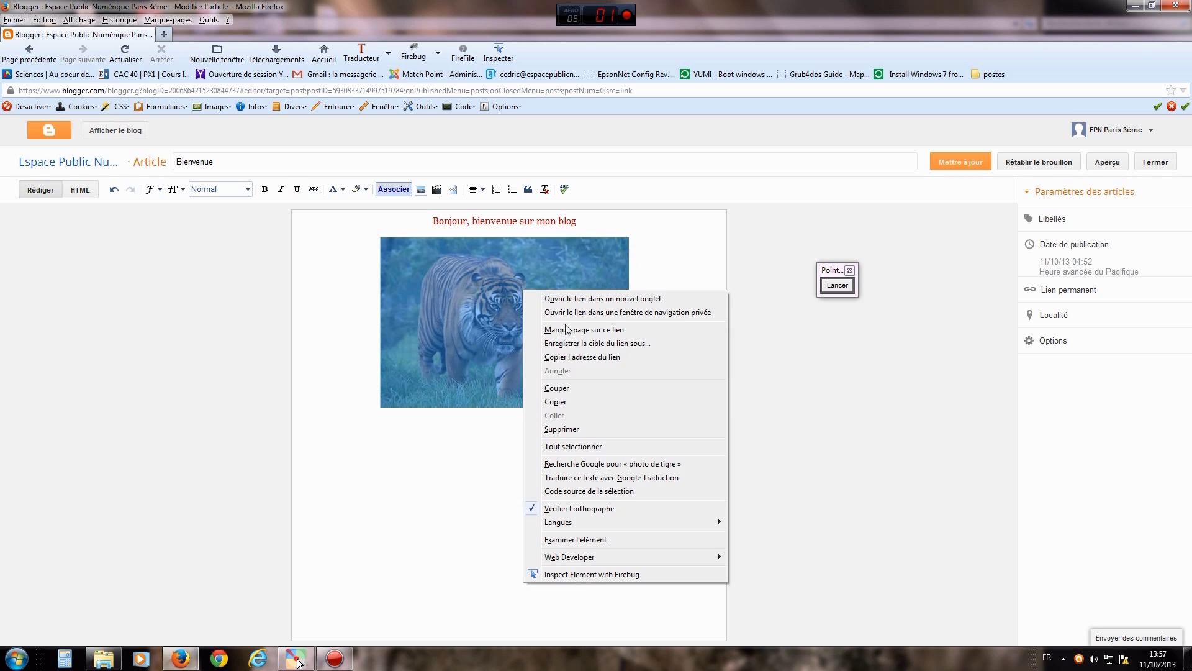
click(476, 430)
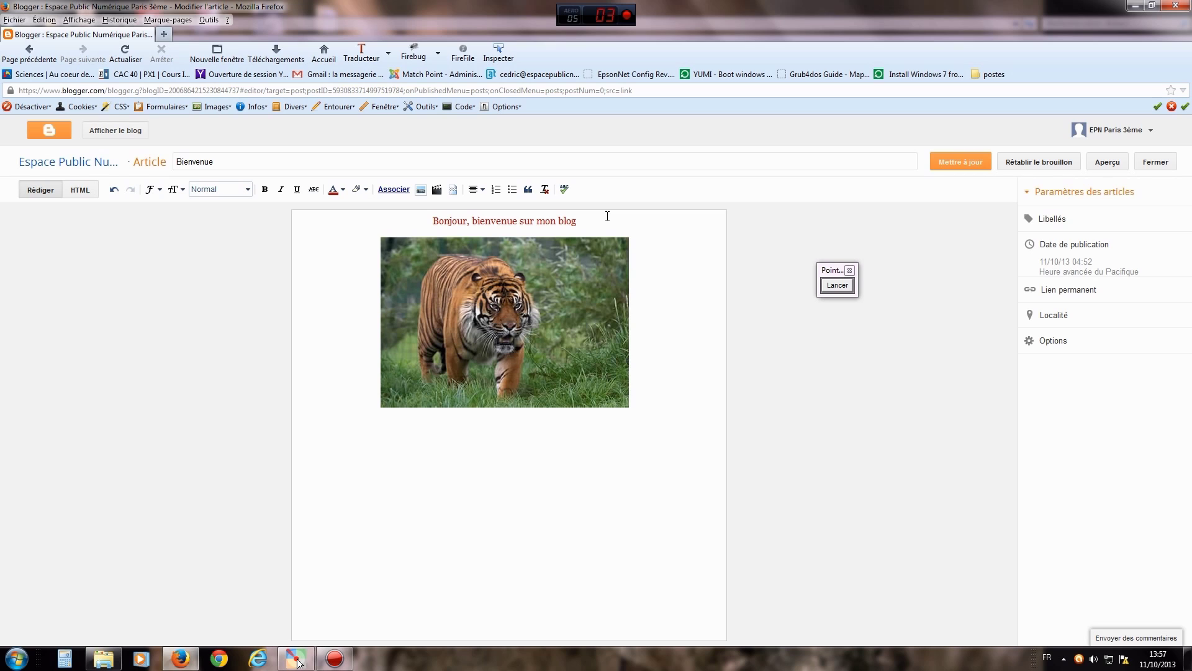
- Add eight filler lines (sdfsfdsf, fdsfsdf, dsfsdfsd, fsdfsdf… dsfsdf) under the greeting
key(Return)
key(Return)
text(sdfsfdsf)
key(Return)
text(fdsfsdf)
key(Return)
key(Return)
text(dsfsdfsd)
key(Return)
key(Return)
text(fsdfsdf)
key(Return)
key(Return)
text(fsdfsdf)
key(Return)
text(sdfsdfsdf)
key(Return)
key(Return)
text(fsdfdsf)
key(Return)
key(Return)
text(dsfsdf)
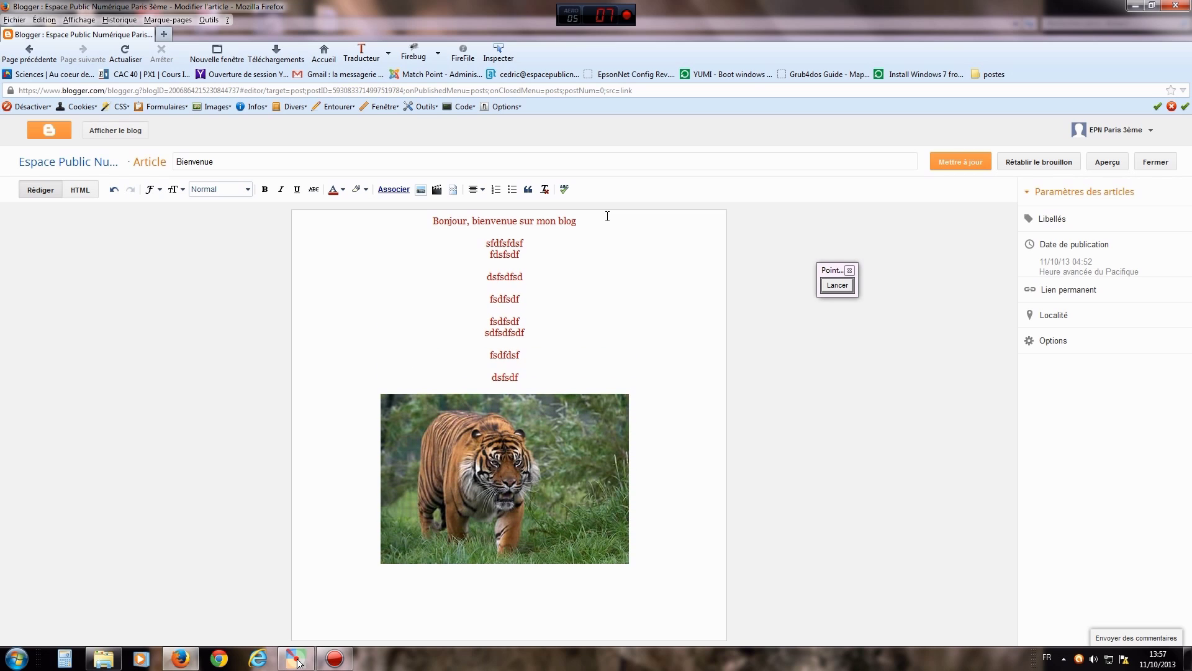
- Drag the tiger photo up so it sits to the right of the filler lines
click(525, 445)
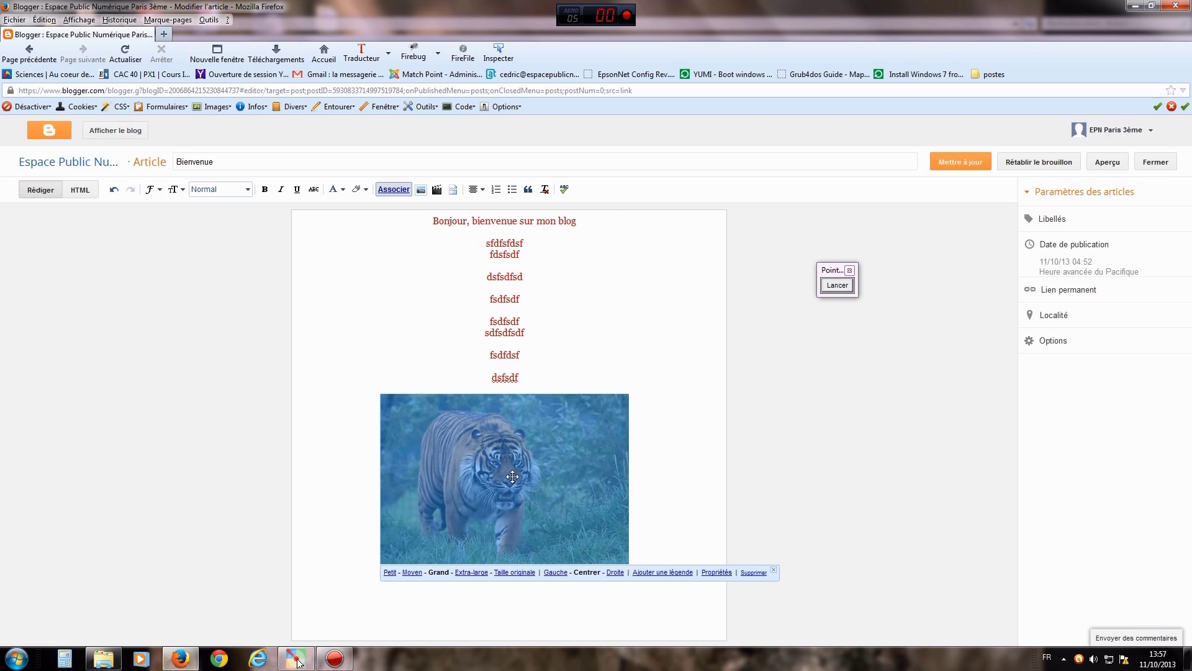
drag(512, 476, 459, 296)
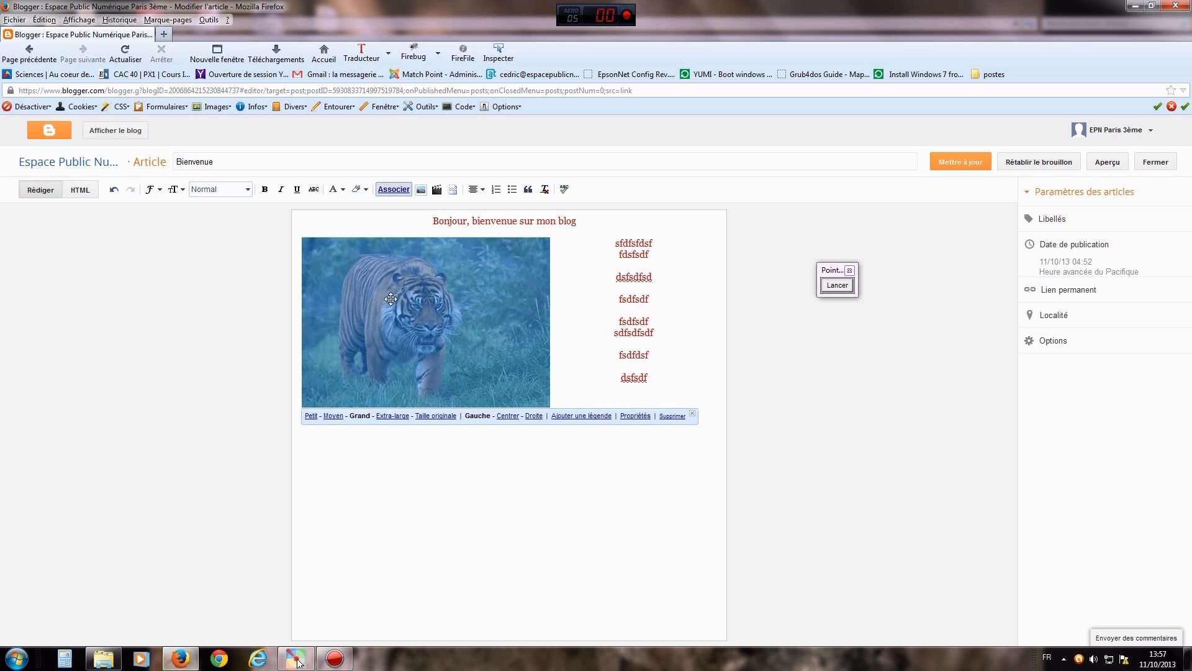
drag(392, 300, 668, 248)
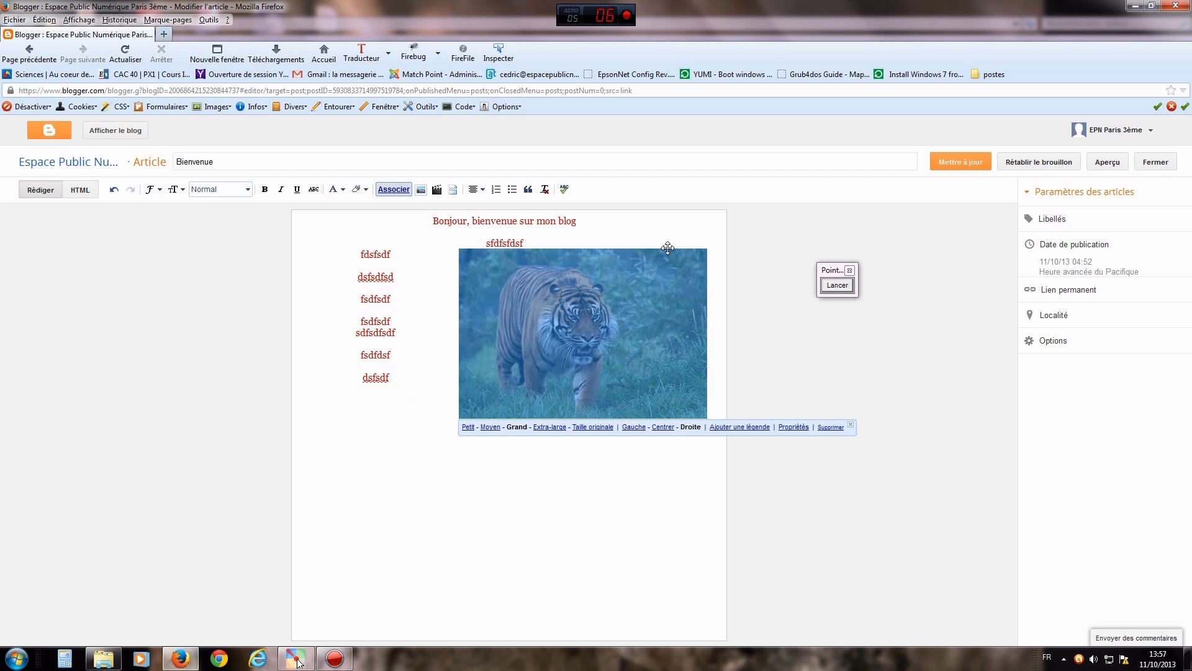
drag(642, 292, 637, 260)
drag(606, 303, 590, 245)
click(398, 311)
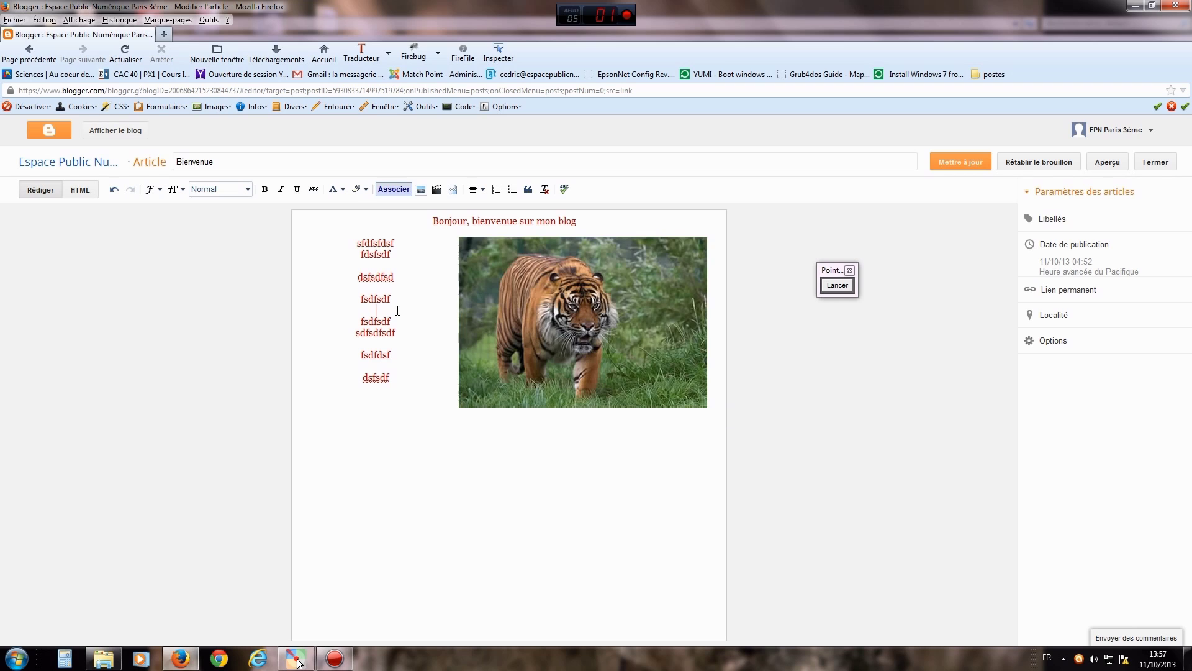
drag(358, 243, 403, 379)
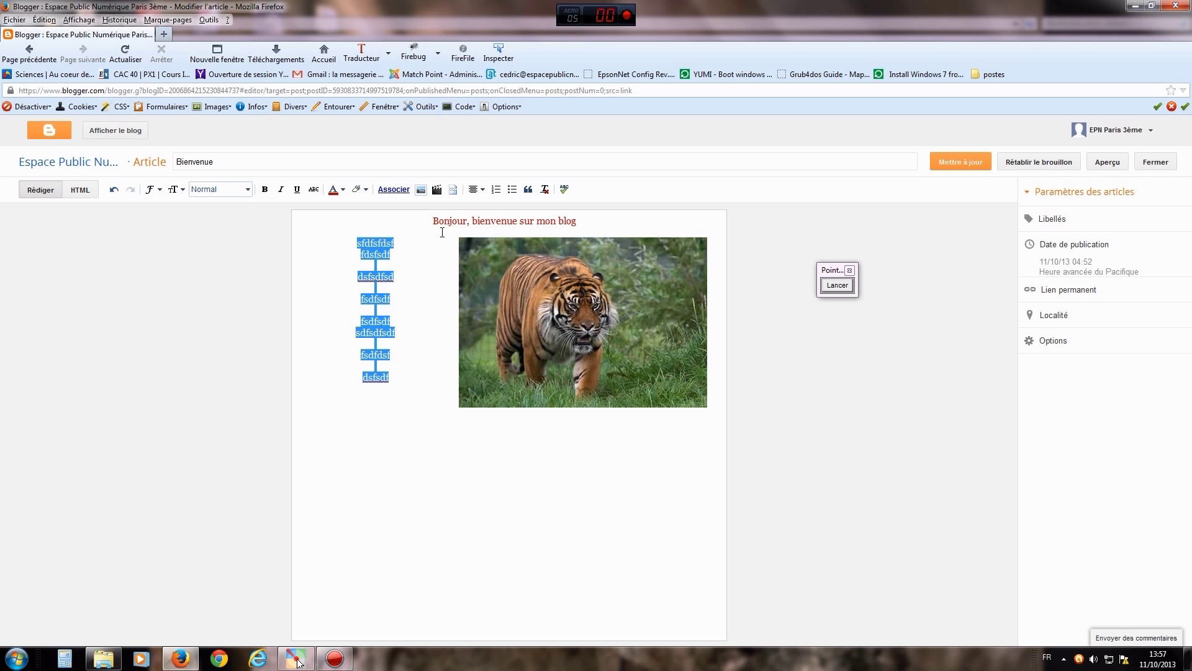
- Right-align all the filler text lines
click(475, 189)
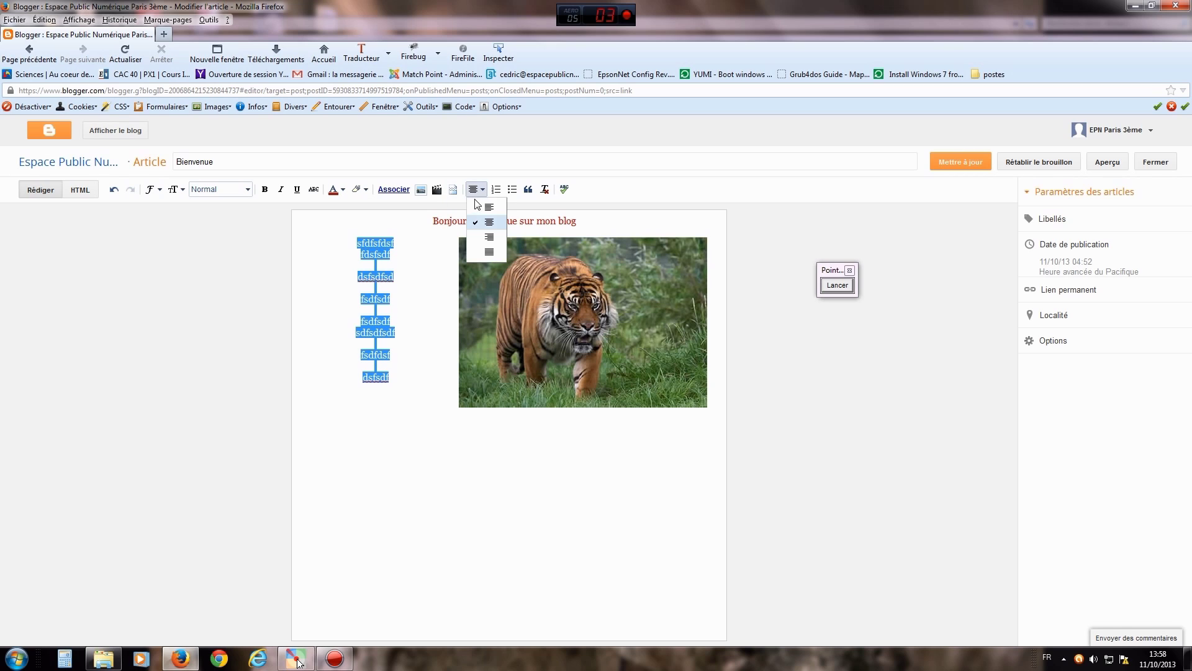
click(488, 207)
click(415, 319)
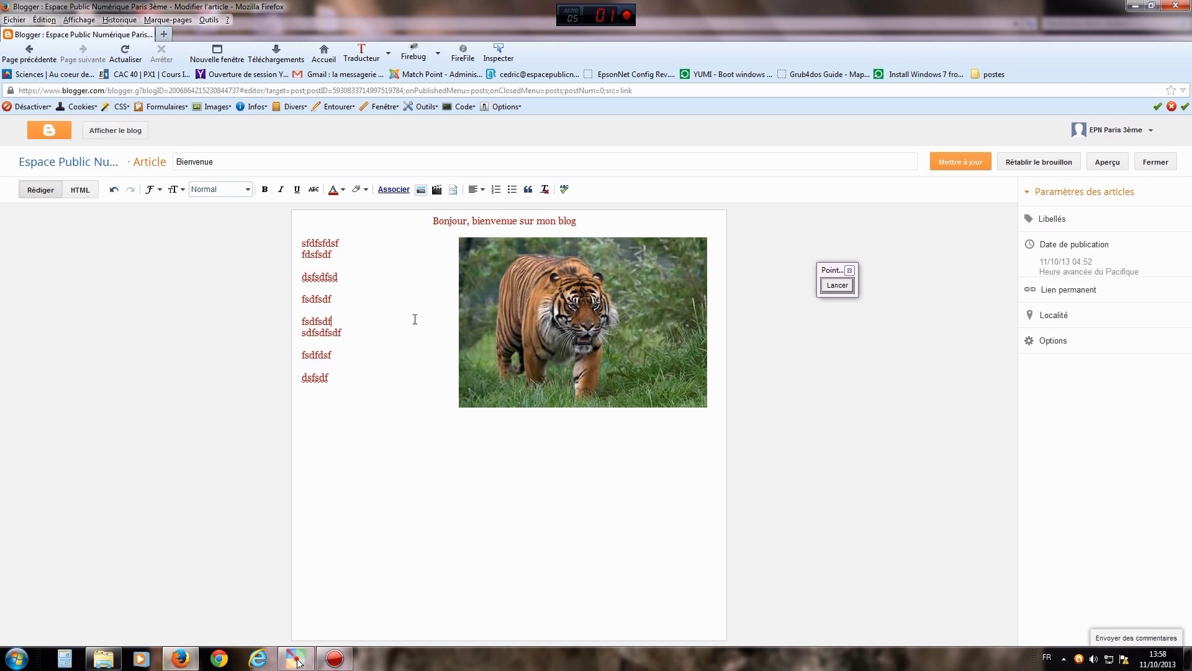
click(475, 190)
click(490, 238)
drag(367, 383, 297, 236)
click(367, 389)
drag(301, 242, 329, 379)
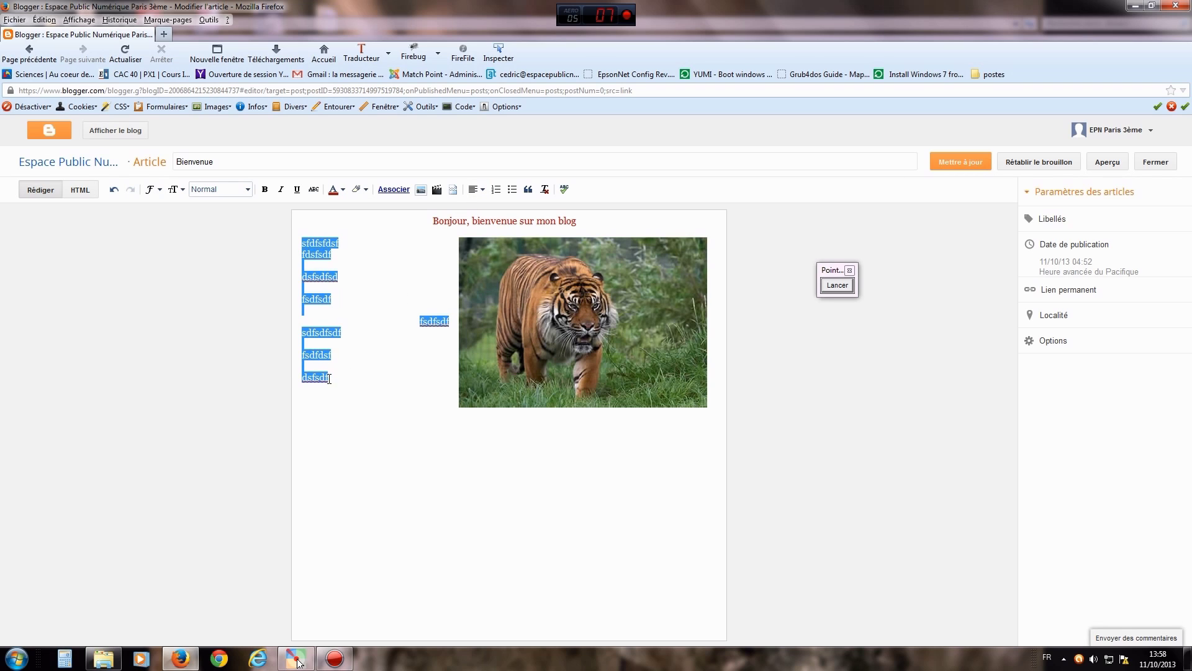
click(477, 189)
click(491, 238)
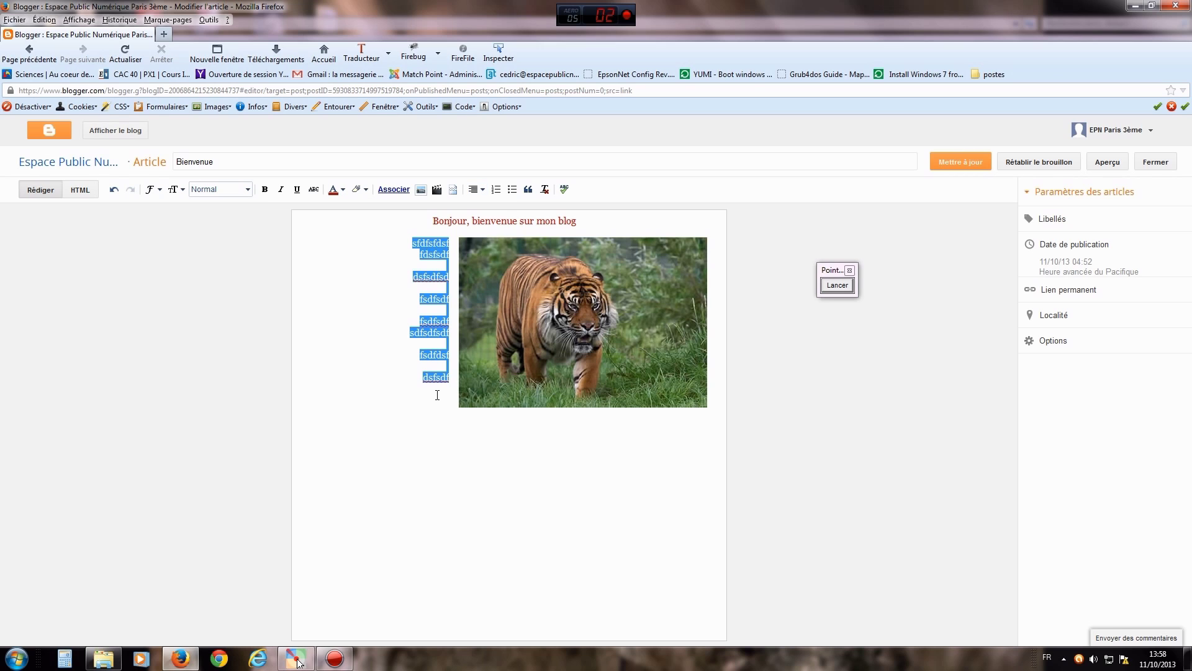
click(453, 412)
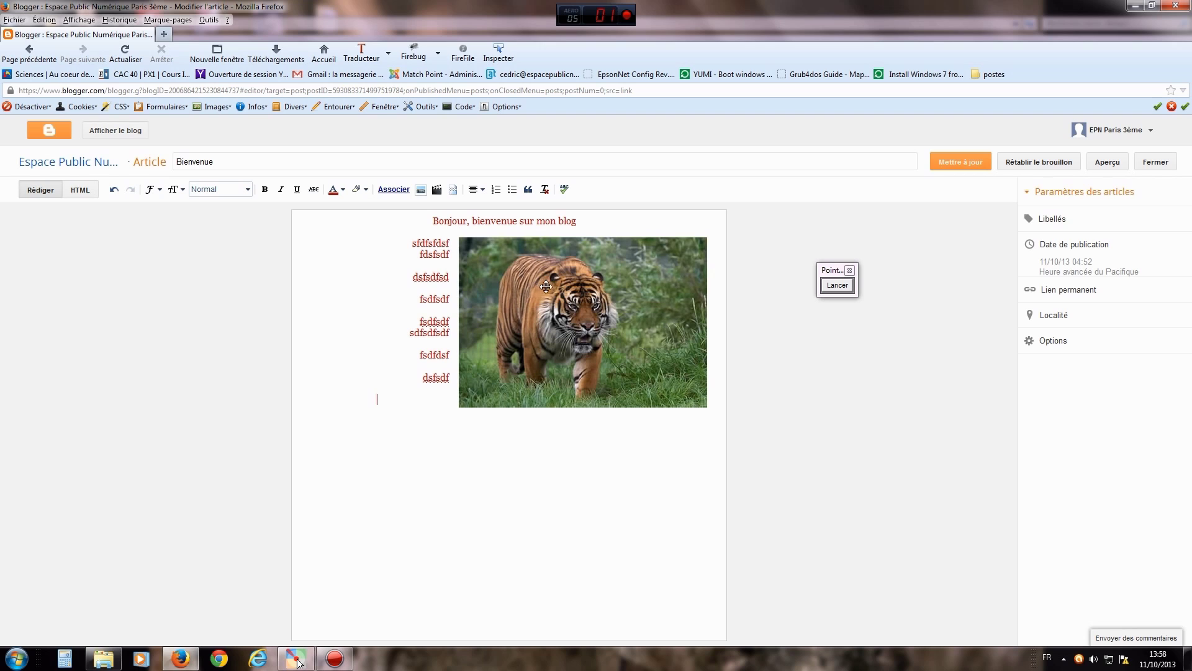
- Set the tiger photo to right alignment as well
click(553, 290)
click(479, 190)
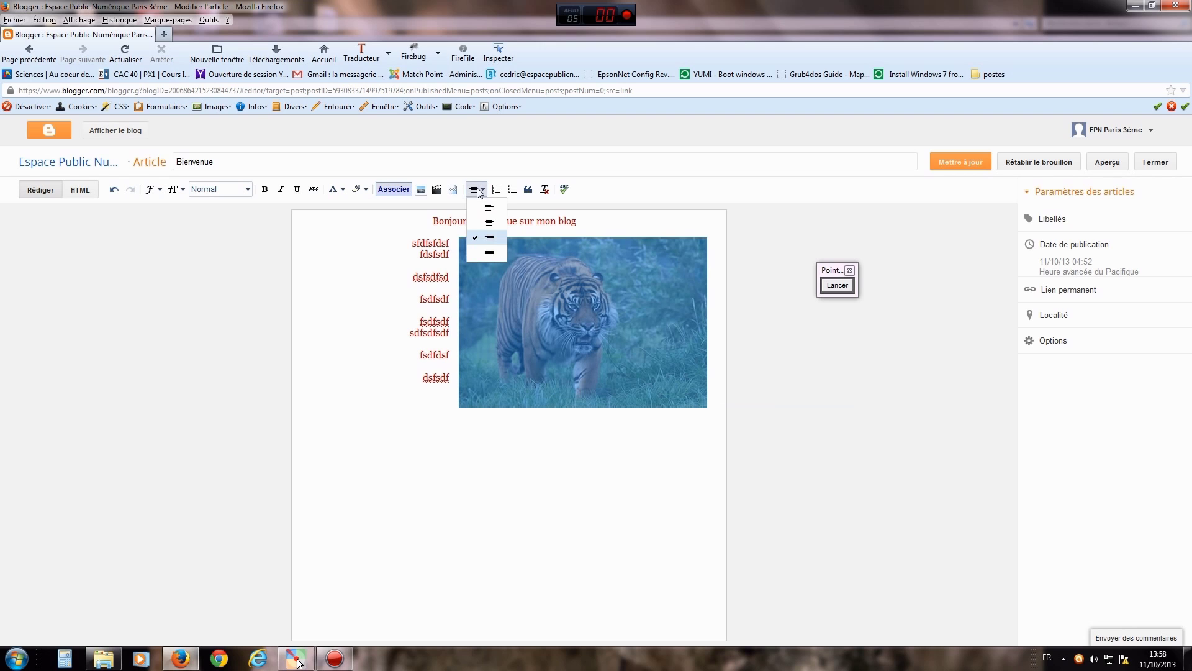
click(490, 236)
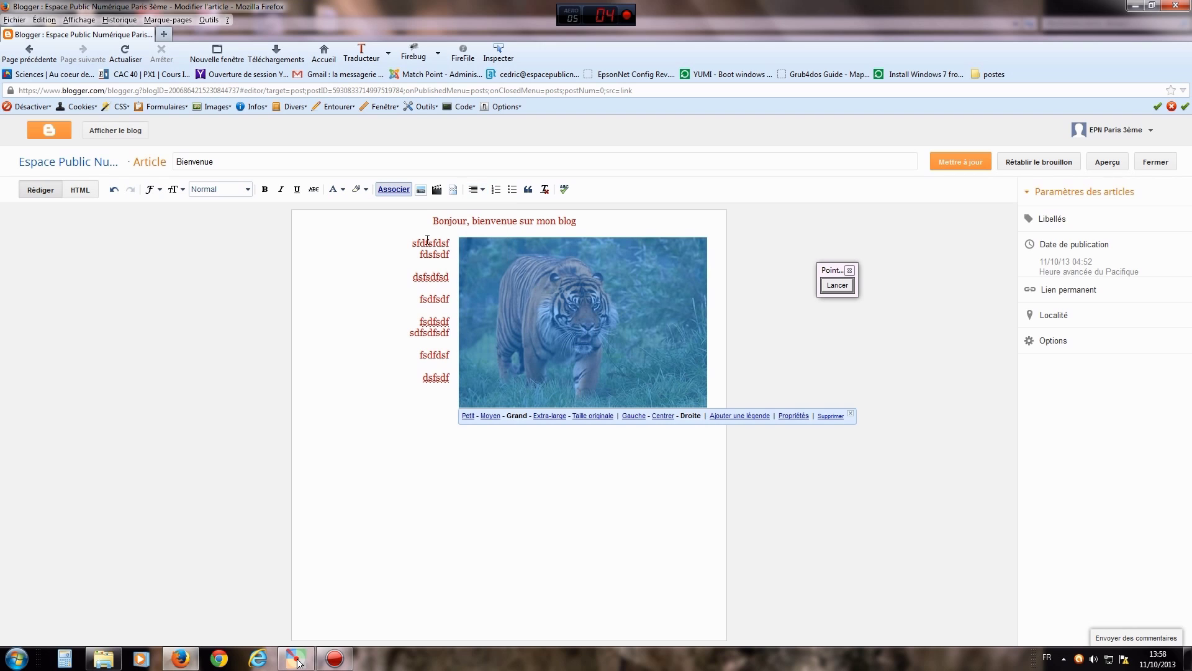
drag(412, 244, 453, 385)
click(513, 361)
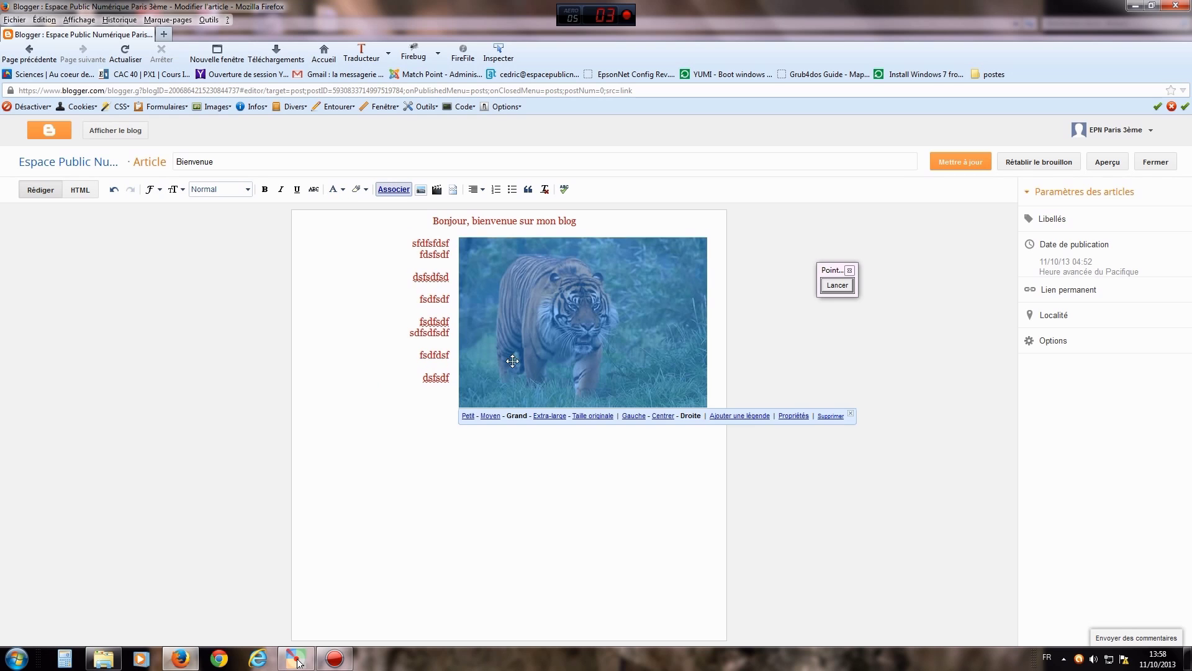
click(463, 463)
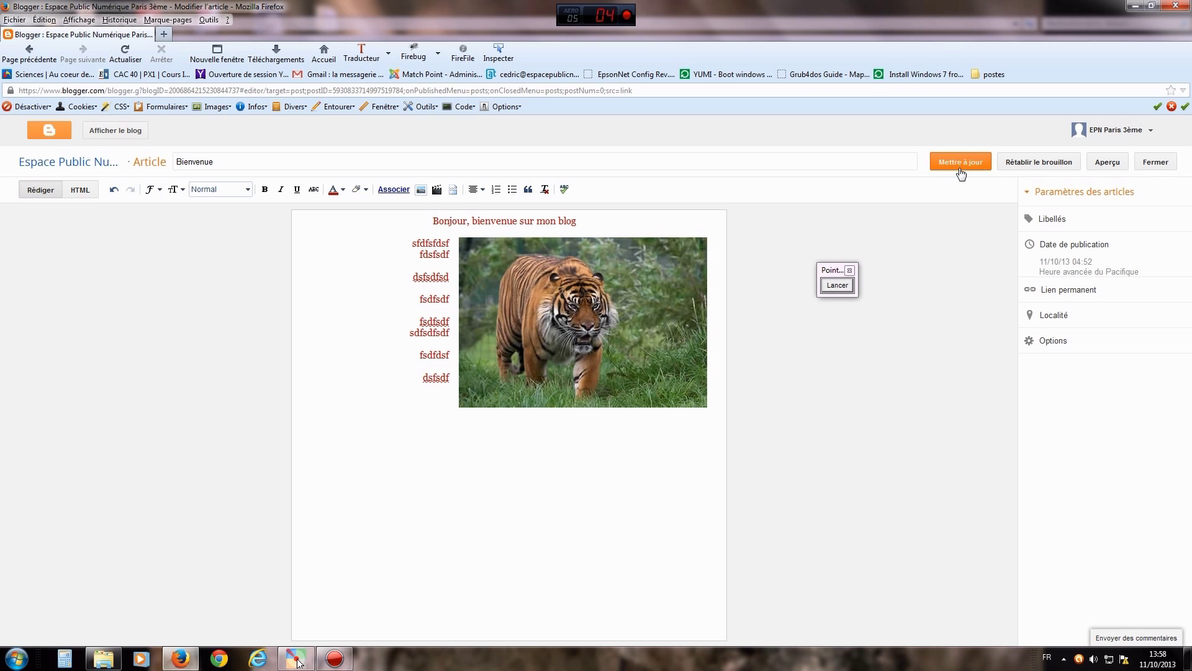
- Save with Mettre à jour, view the live blog, close that tab, and reopen Bienvenue
click(845, 285)
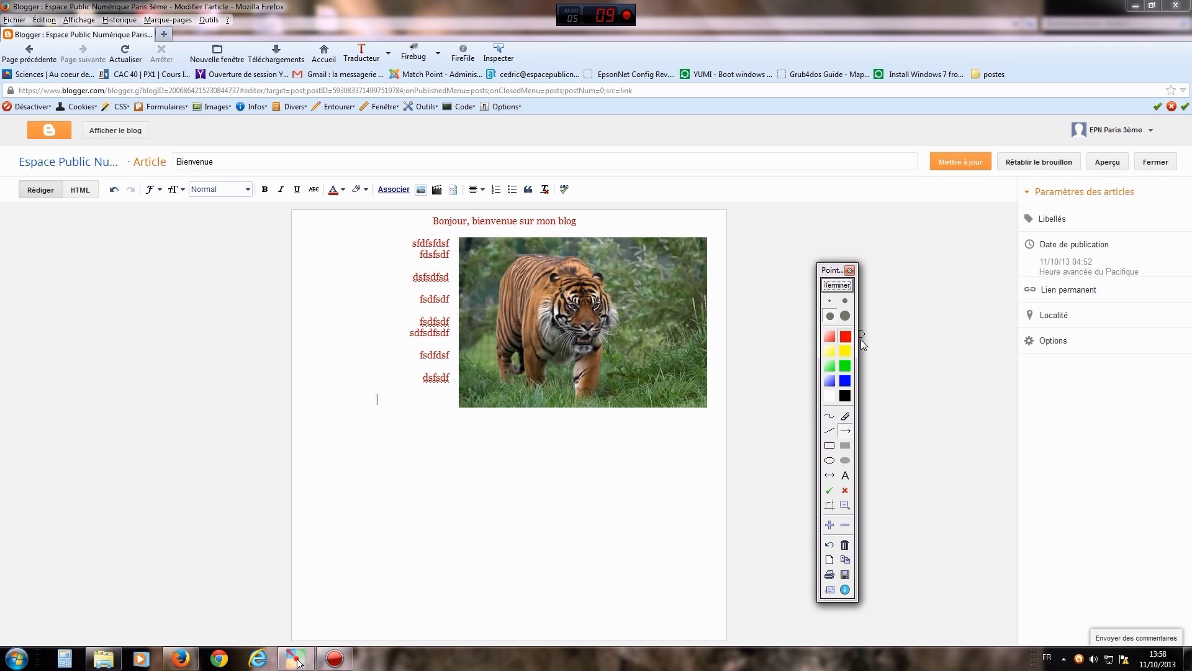
drag(934, 330, 963, 180)
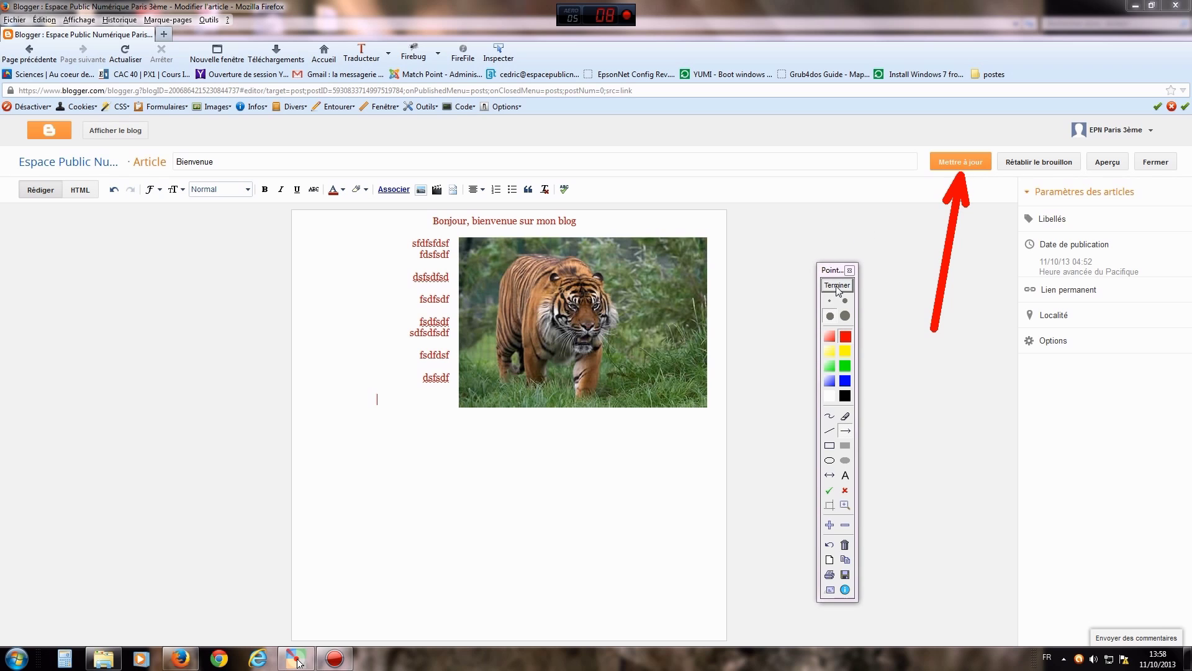
click(837, 285)
click(960, 163)
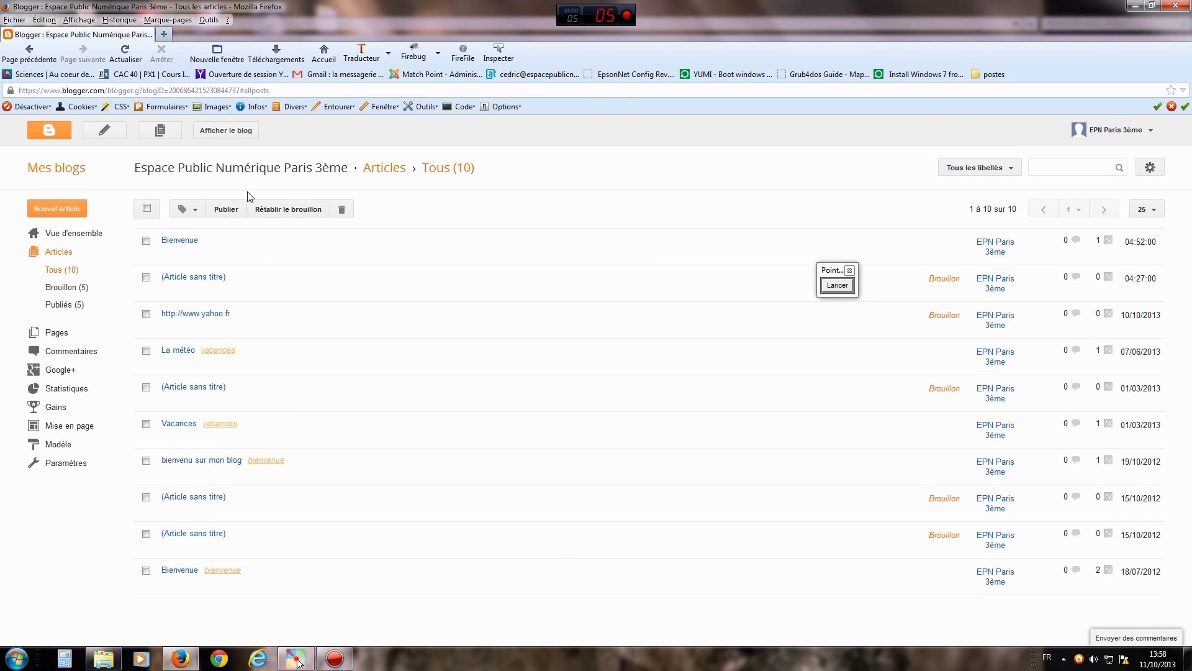
click(226, 130)
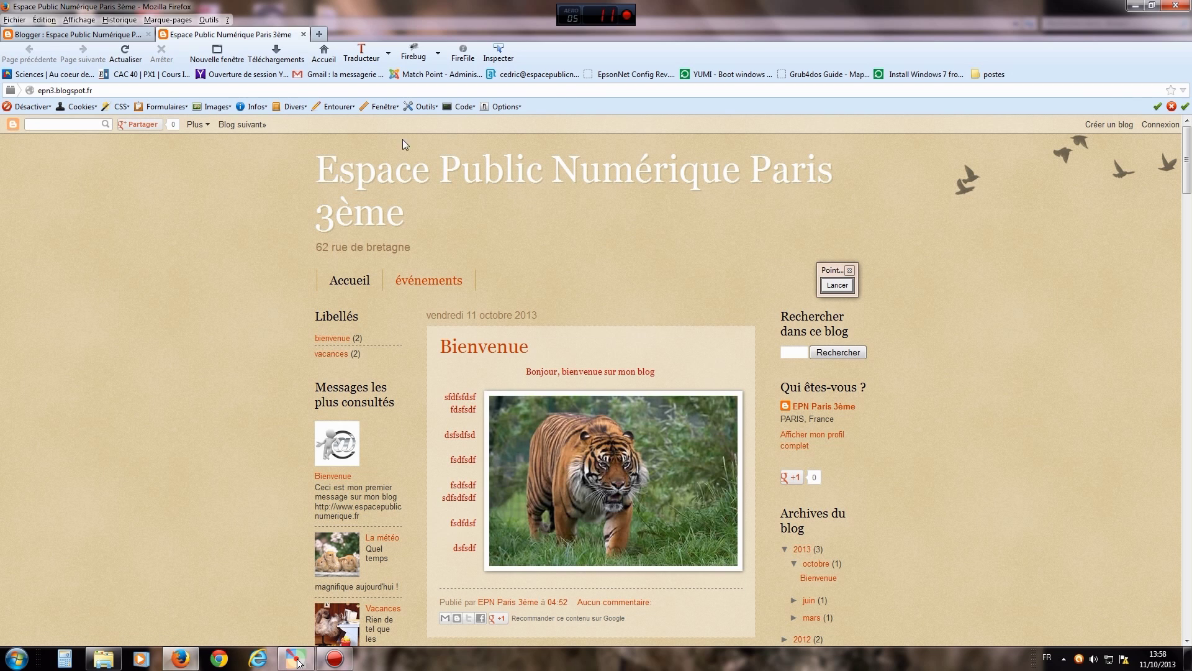
click(304, 35)
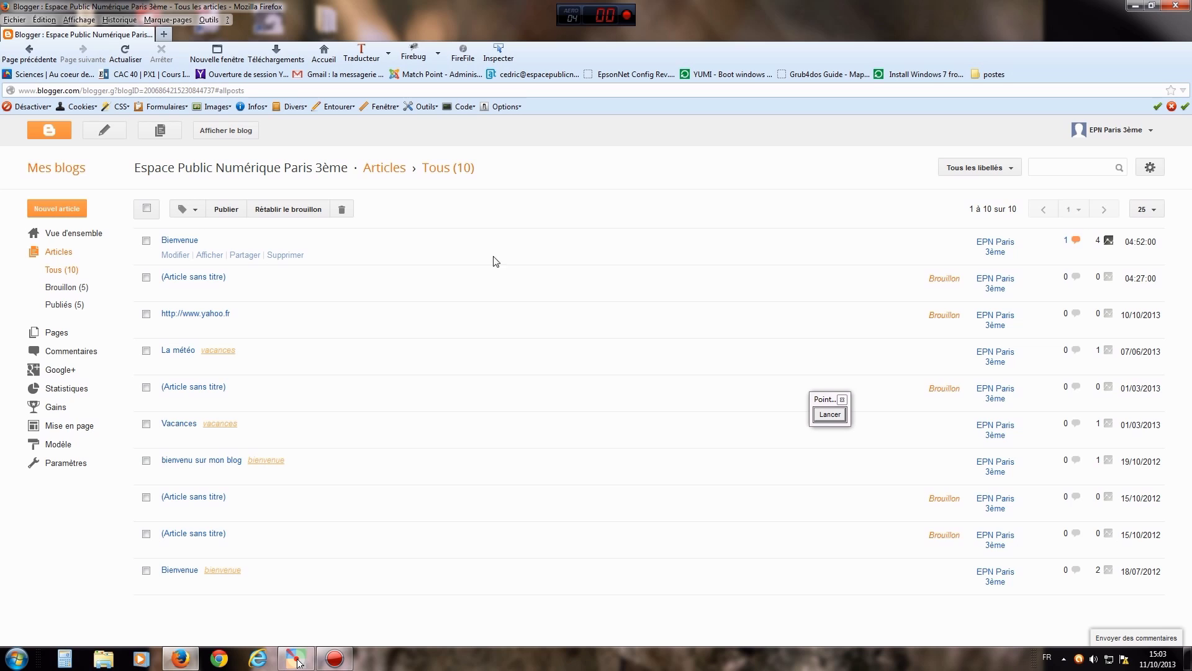
click(188, 242)
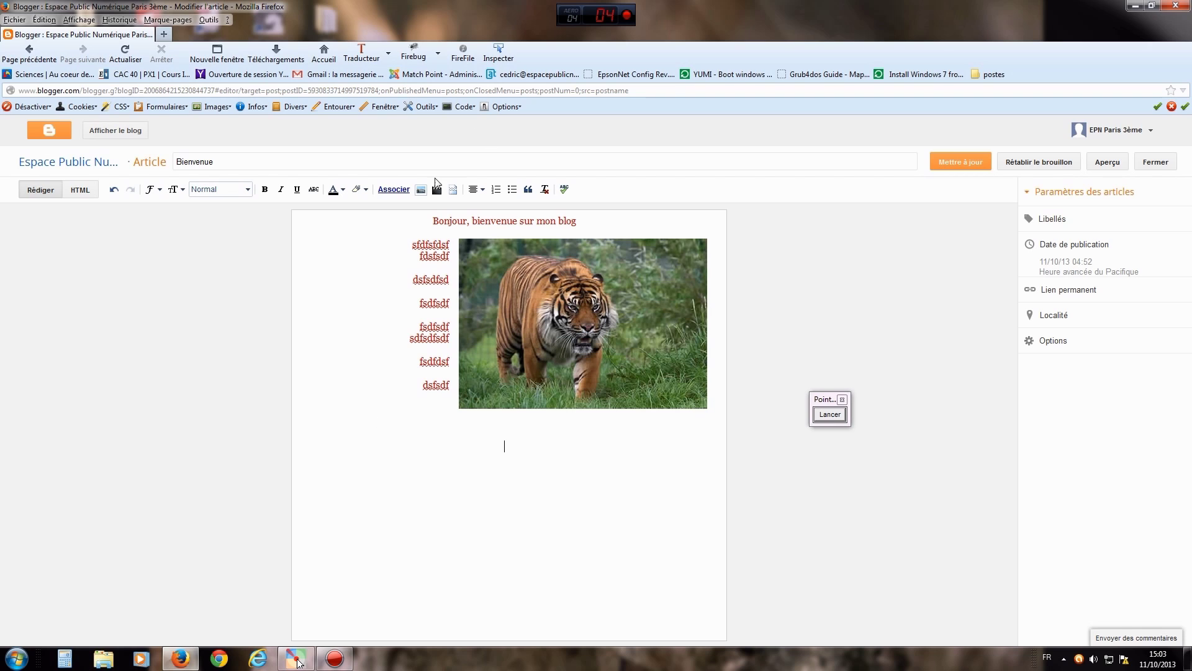
click(474, 189)
click(488, 207)
text(http://www.espacepublicnumerique.fr)
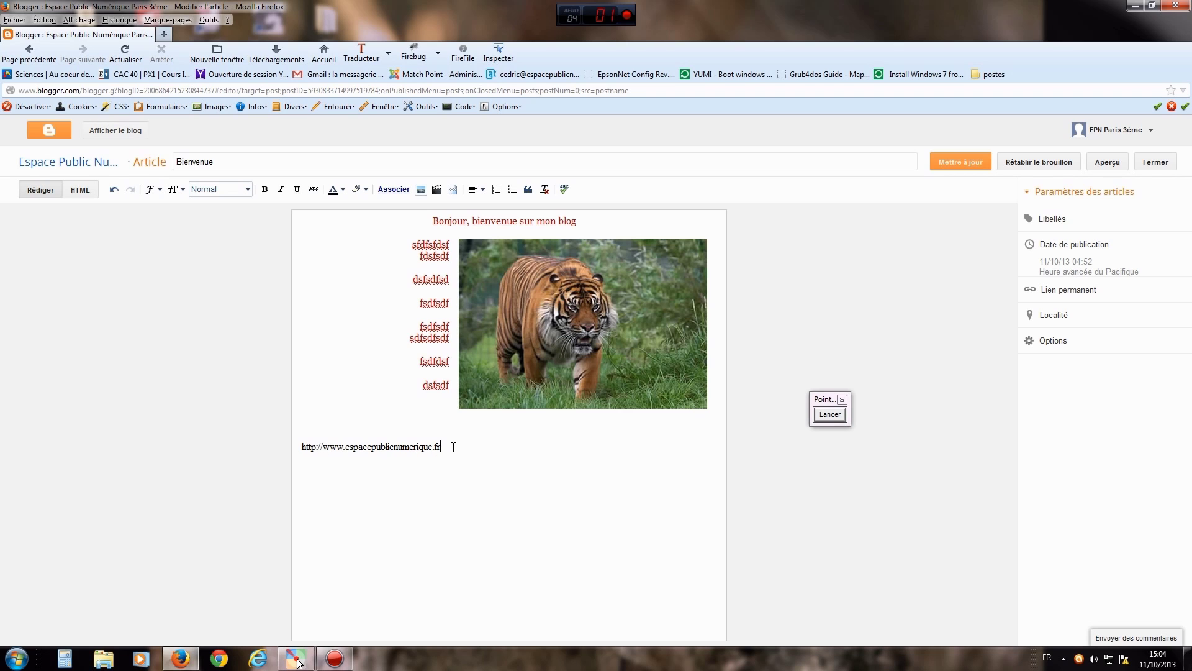
drag(454, 448, 303, 446)
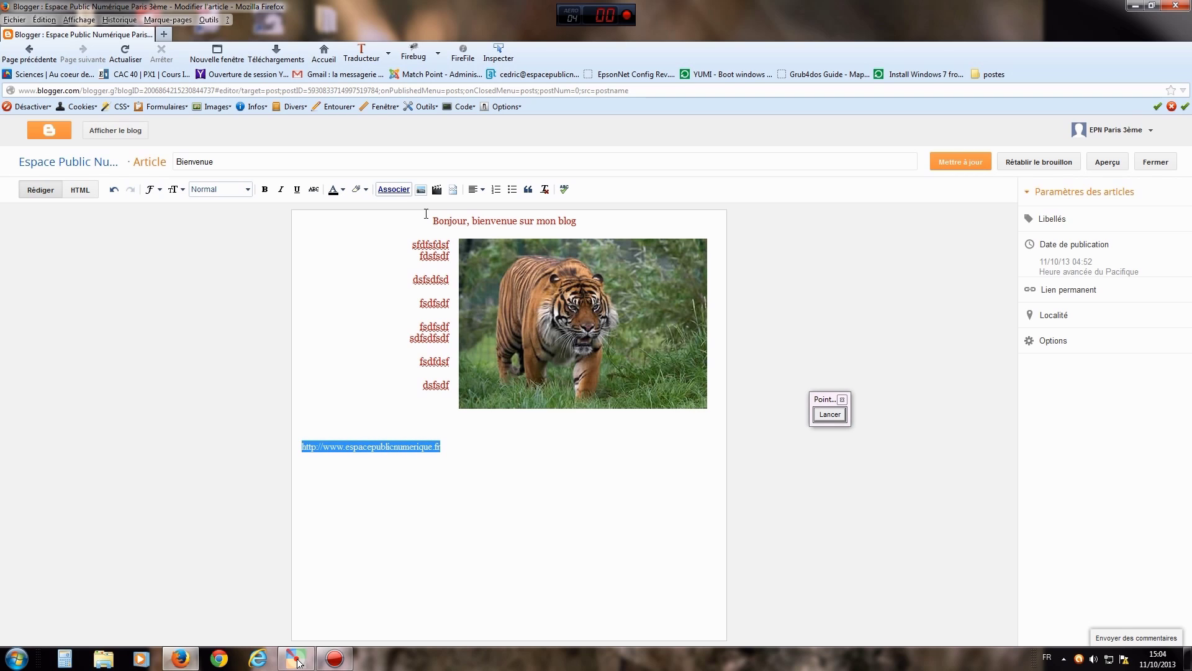
click(832, 416)
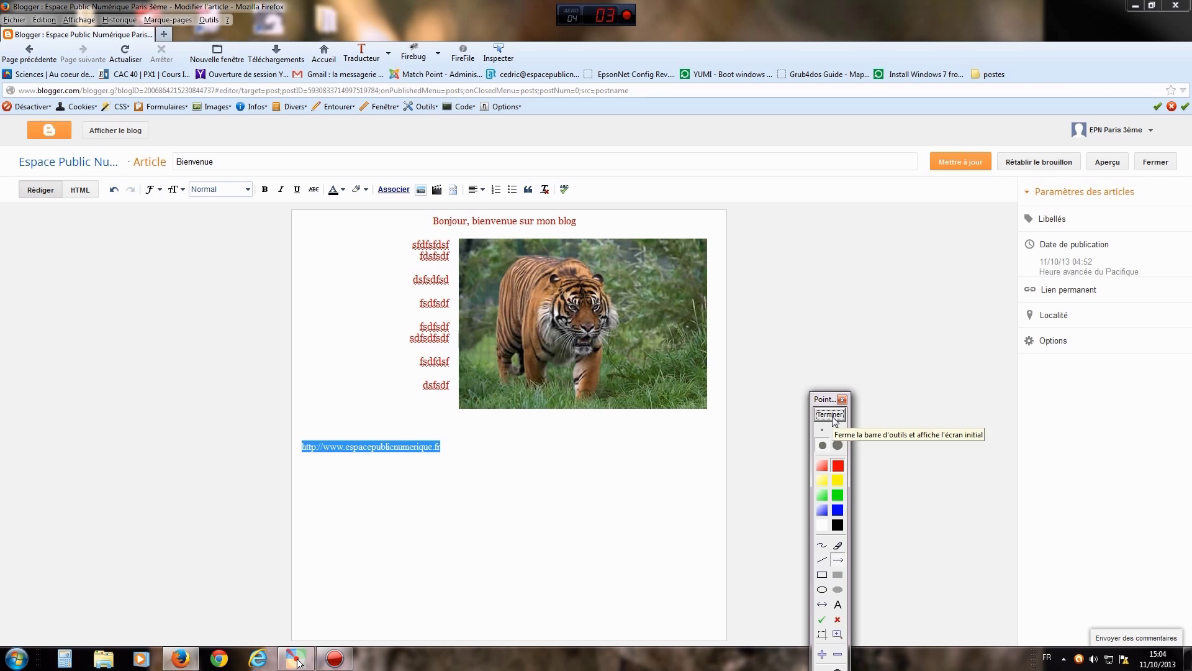
drag(354, 297, 394, 197)
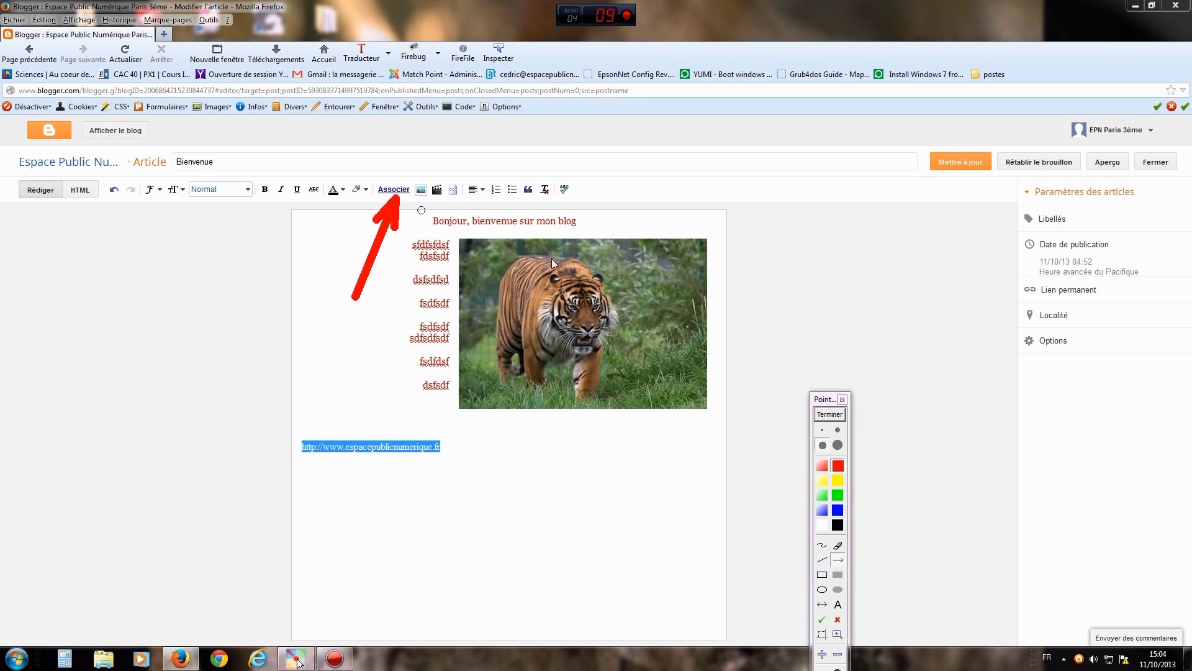
click(828, 416)
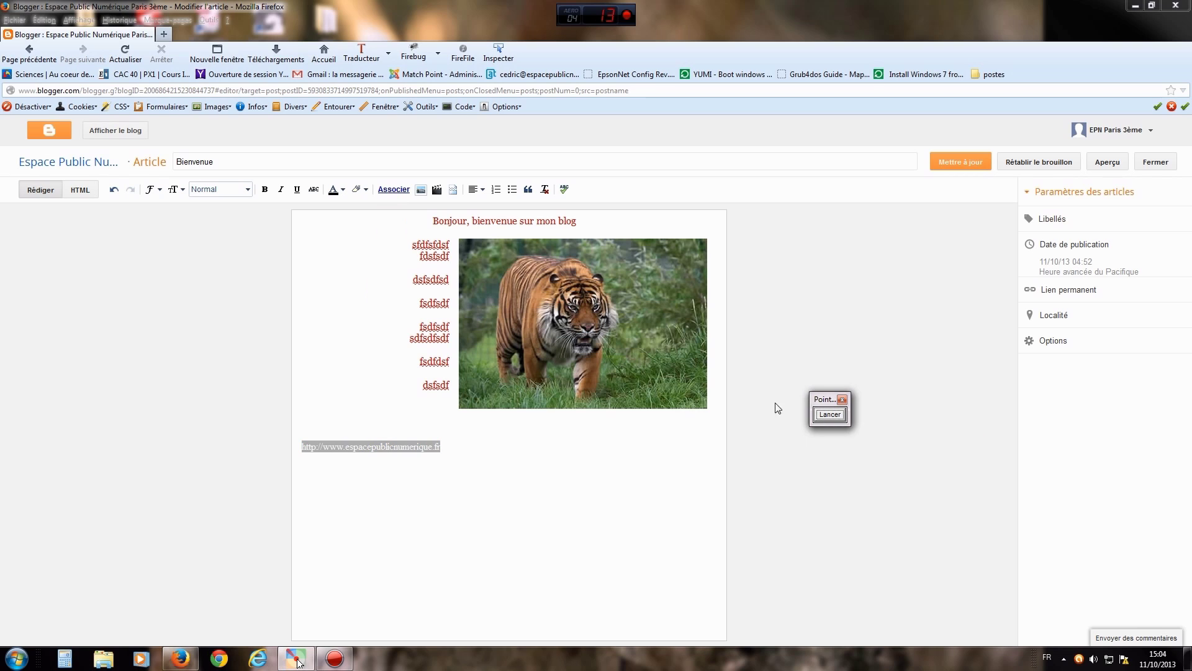
- Open the address's link settings via Modifier and confirm them unchanged with OK
click(400, 191)
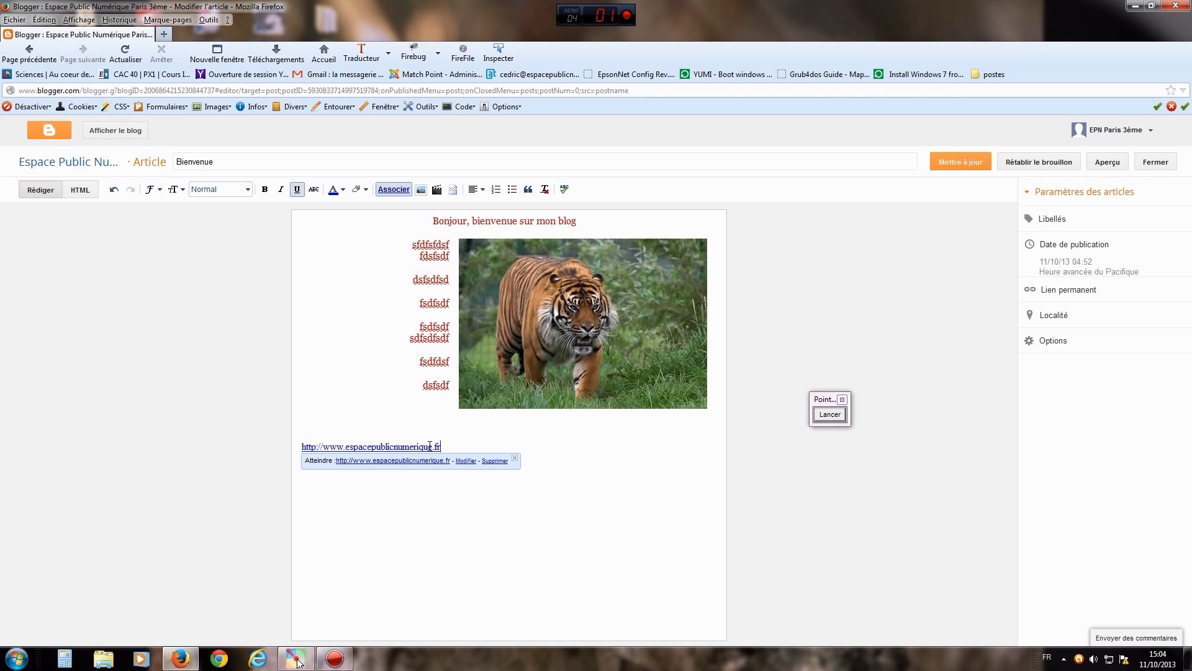
click(451, 436)
click(401, 447)
click(464, 460)
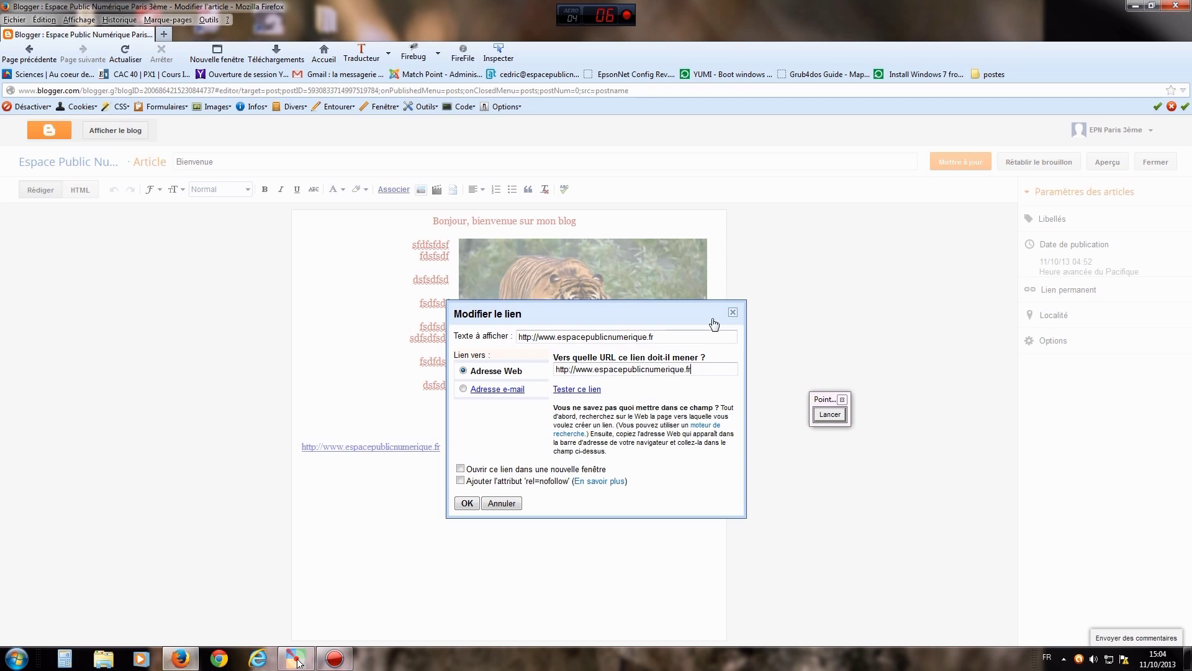
click(733, 314)
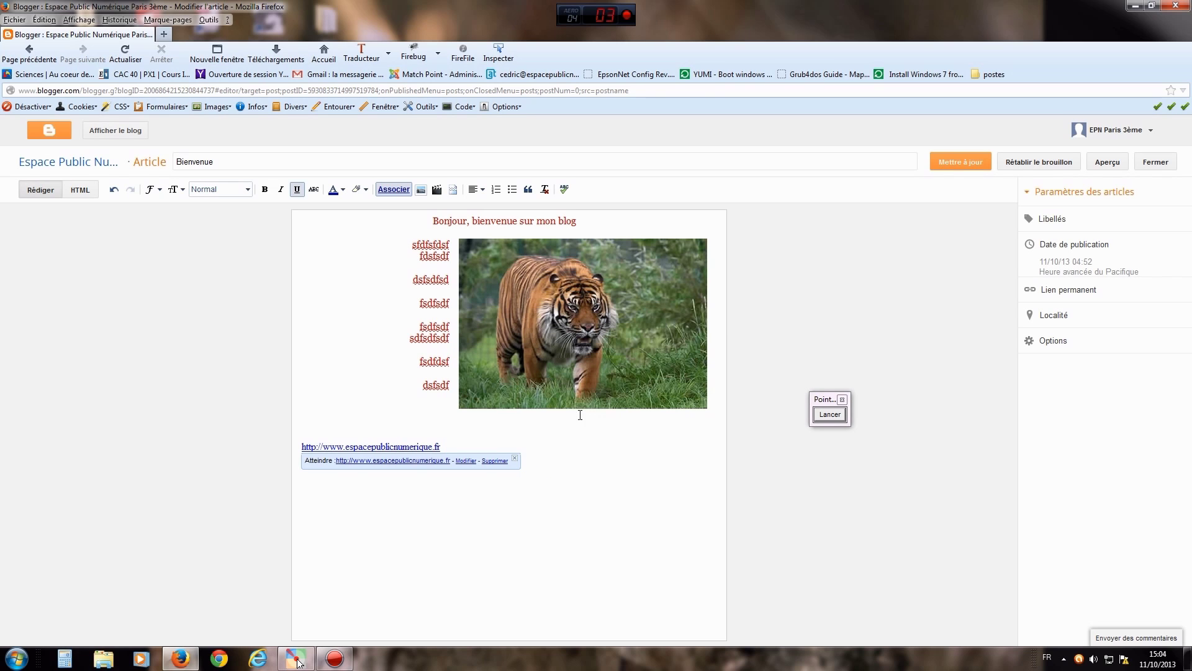
click(529, 452)
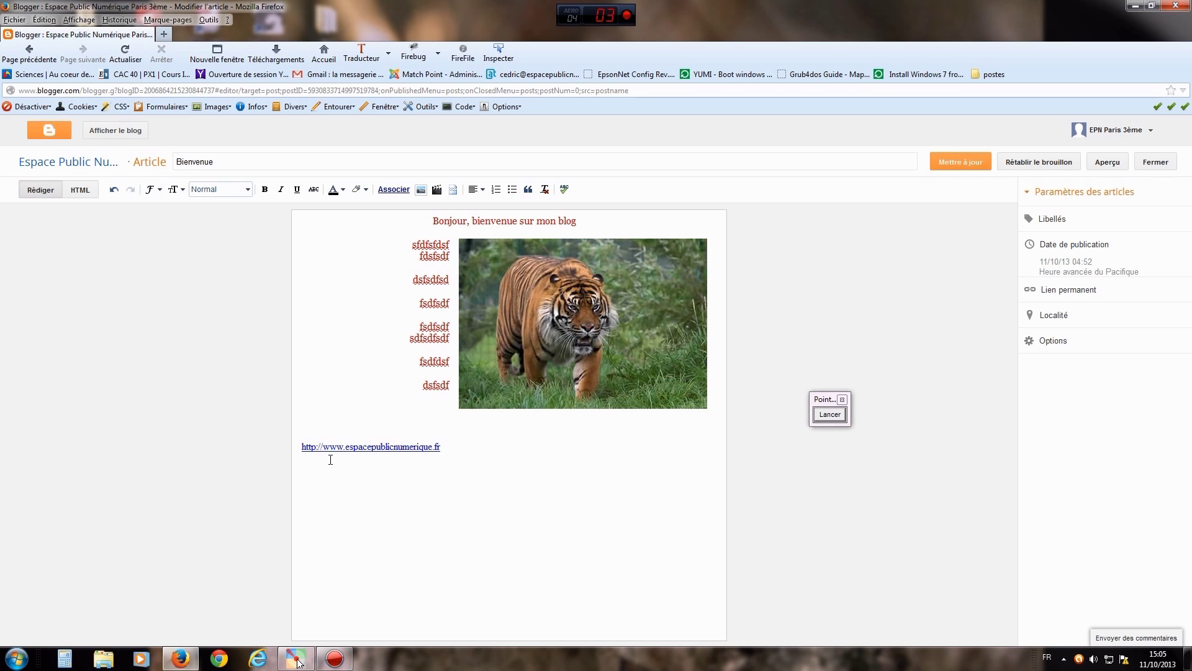
text(EPN Paris 3)
key(Return)
drag(358, 482, 299, 482)
click(393, 190)
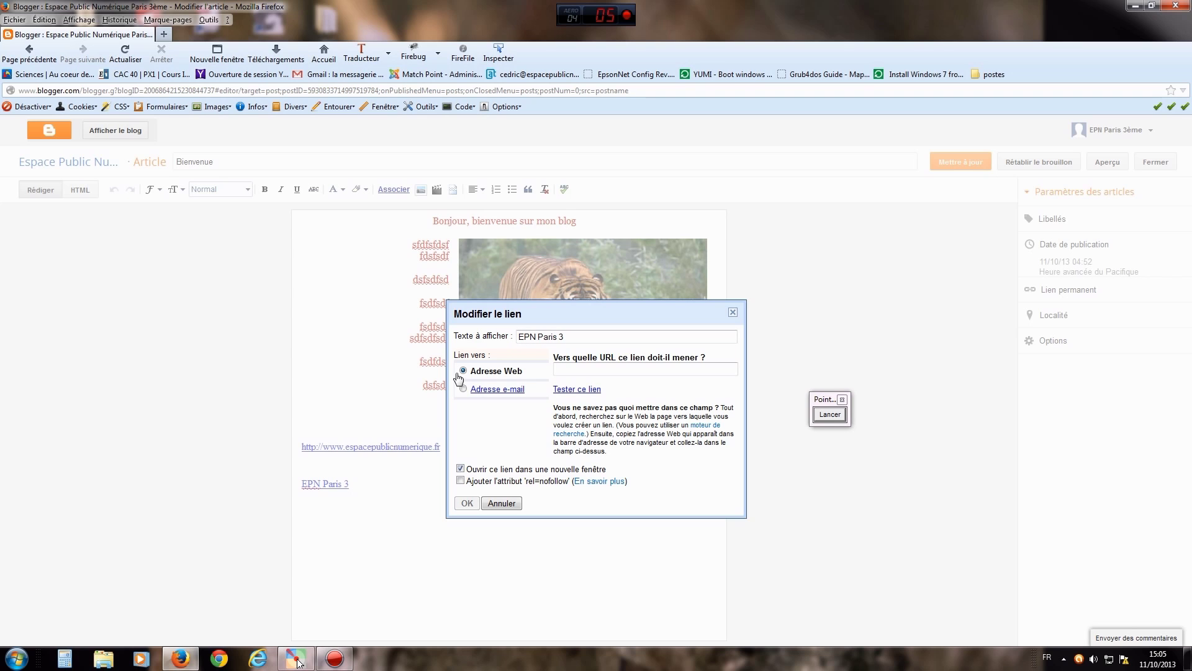
click(841, 416)
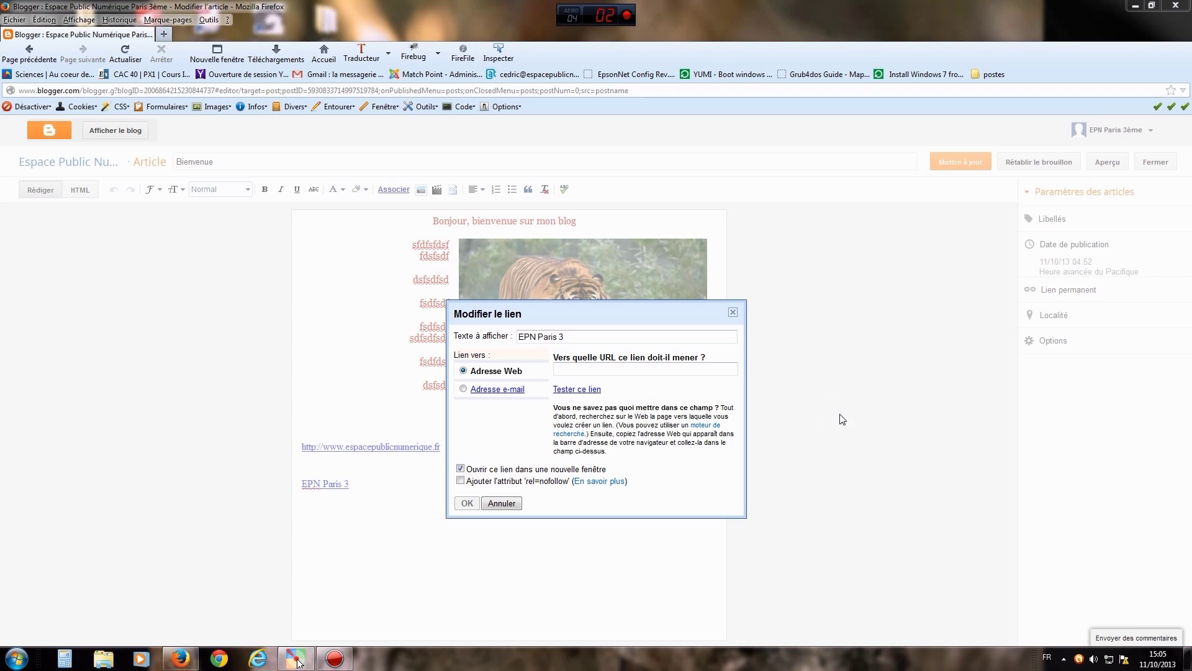
drag(492, 438, 556, 380)
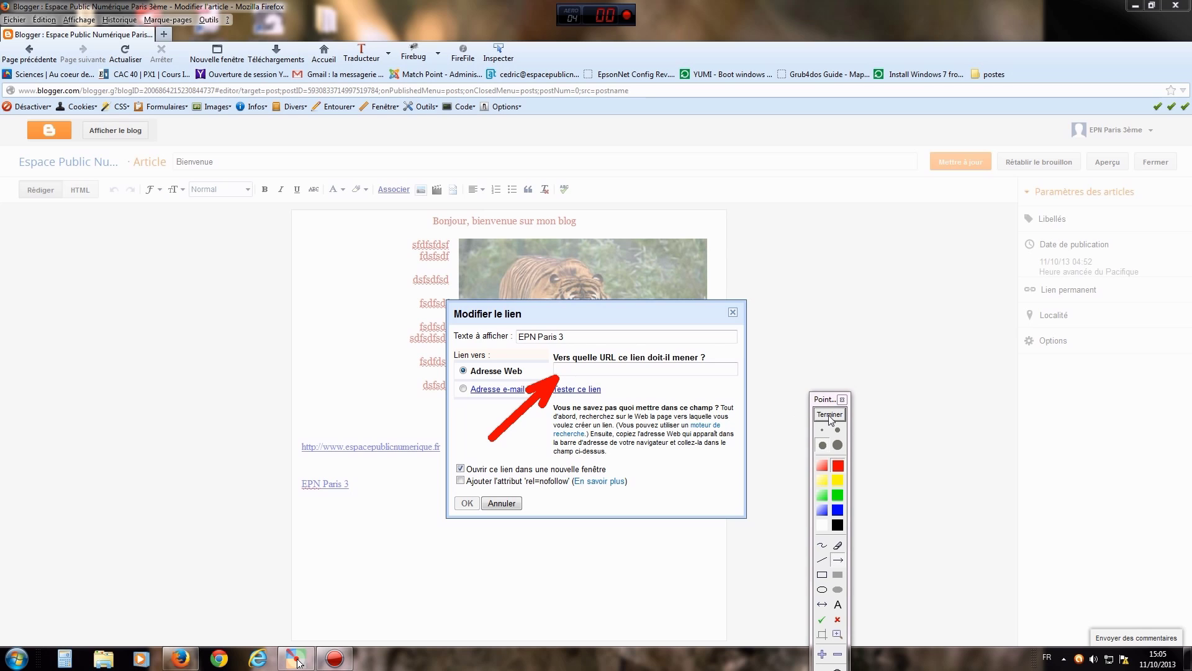
click(830, 414)
click(573, 370)
text(http://www)
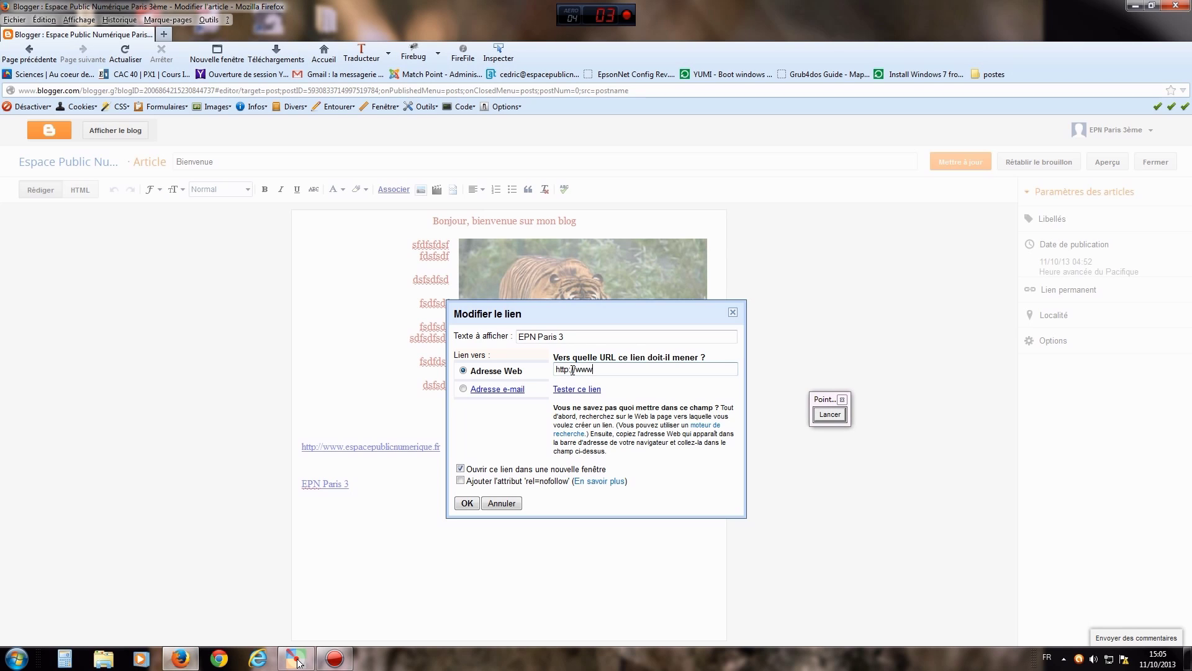
text(.espacepublicnumerique.fr)
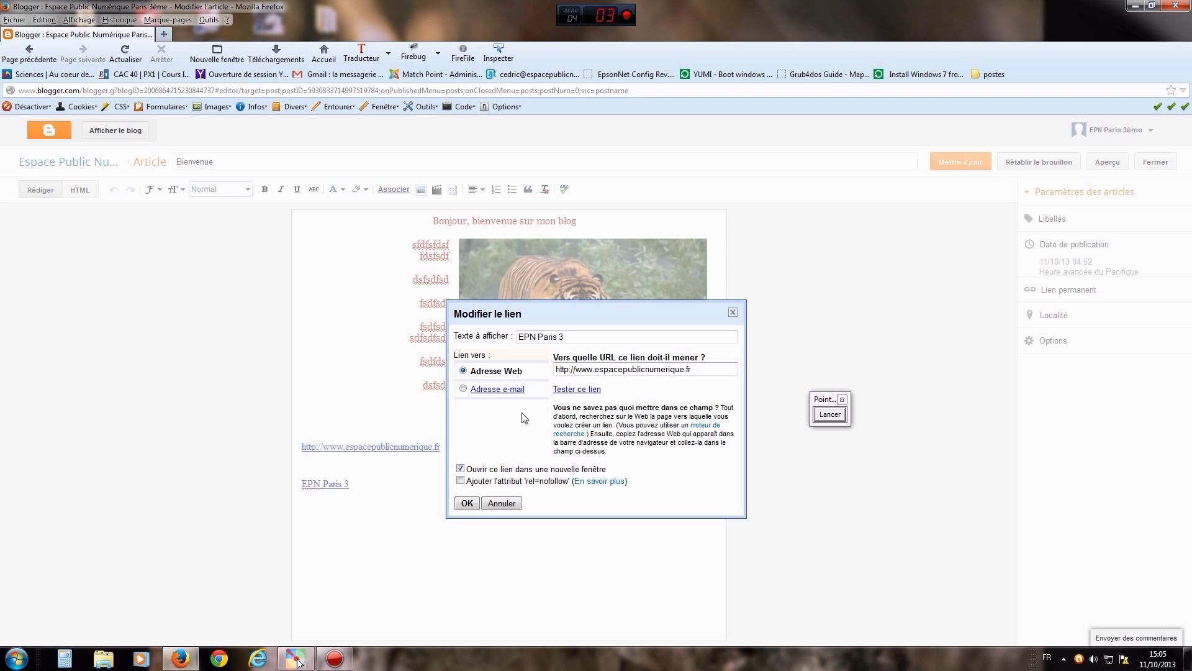
- Keep Ouvrir ce lien dans une nouvelle fenêtre ticked and confirm the EPN Paris 3 link
click(461, 471)
click(460, 469)
click(467, 504)
click(556, 547)
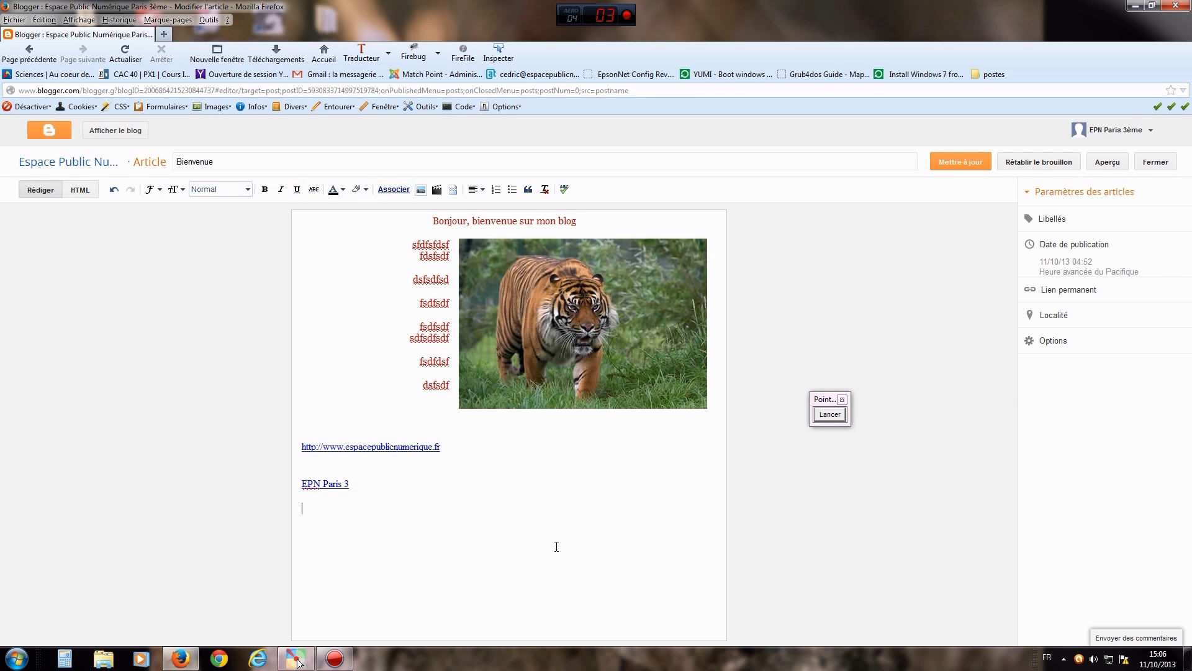
- Save with Mettre à jour, open the live blog, and follow the EPN Paris 3 link
click(960, 167)
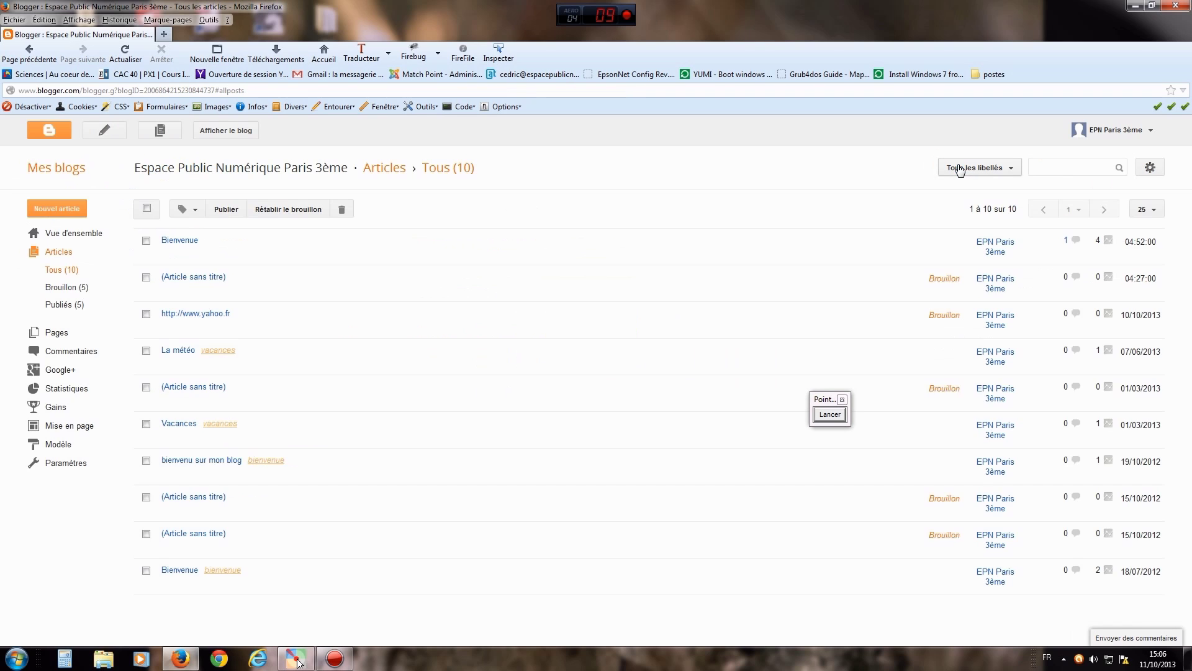
click(226, 131)
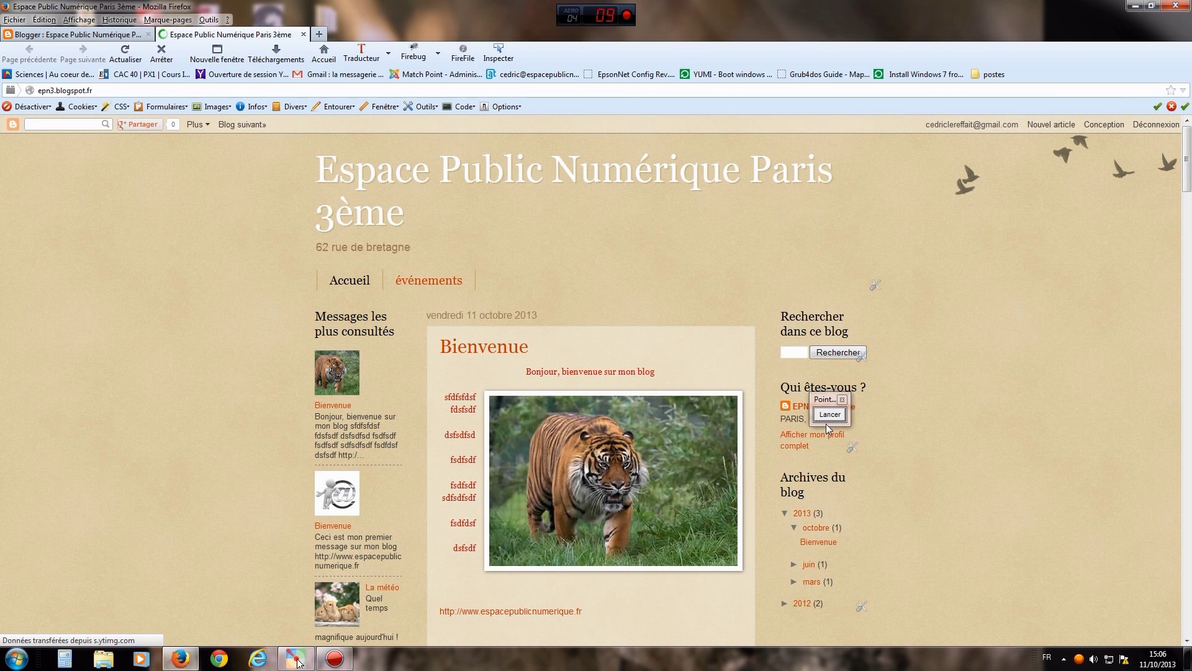
scroll(595, 395, down, 4)
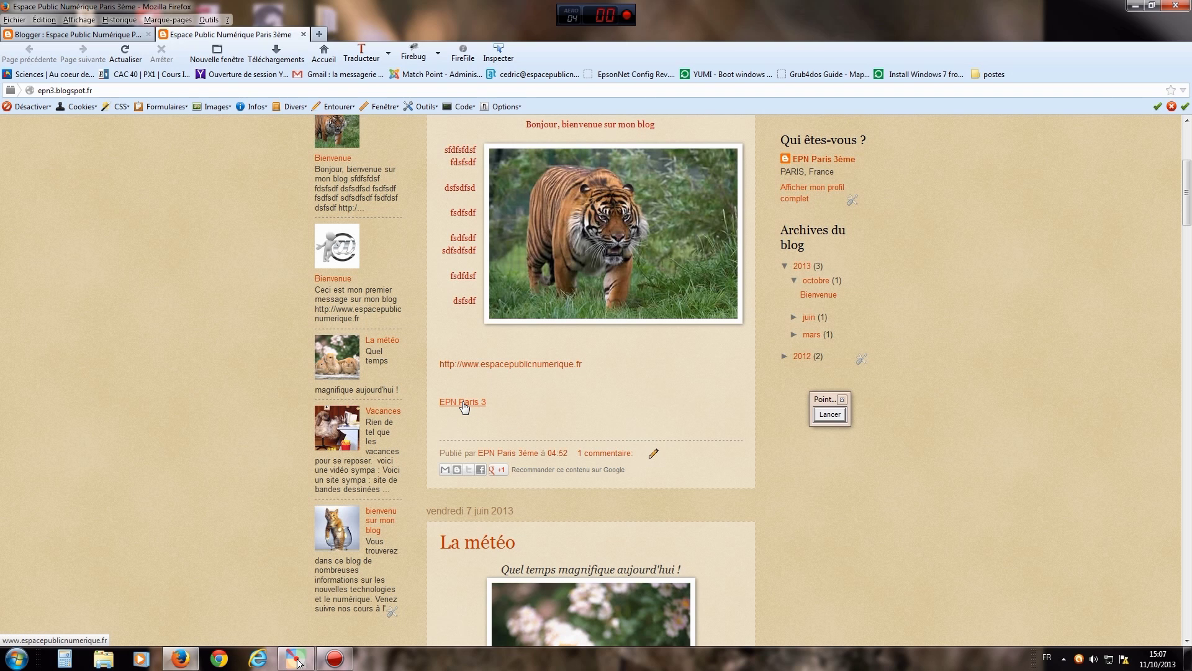
click(464, 404)
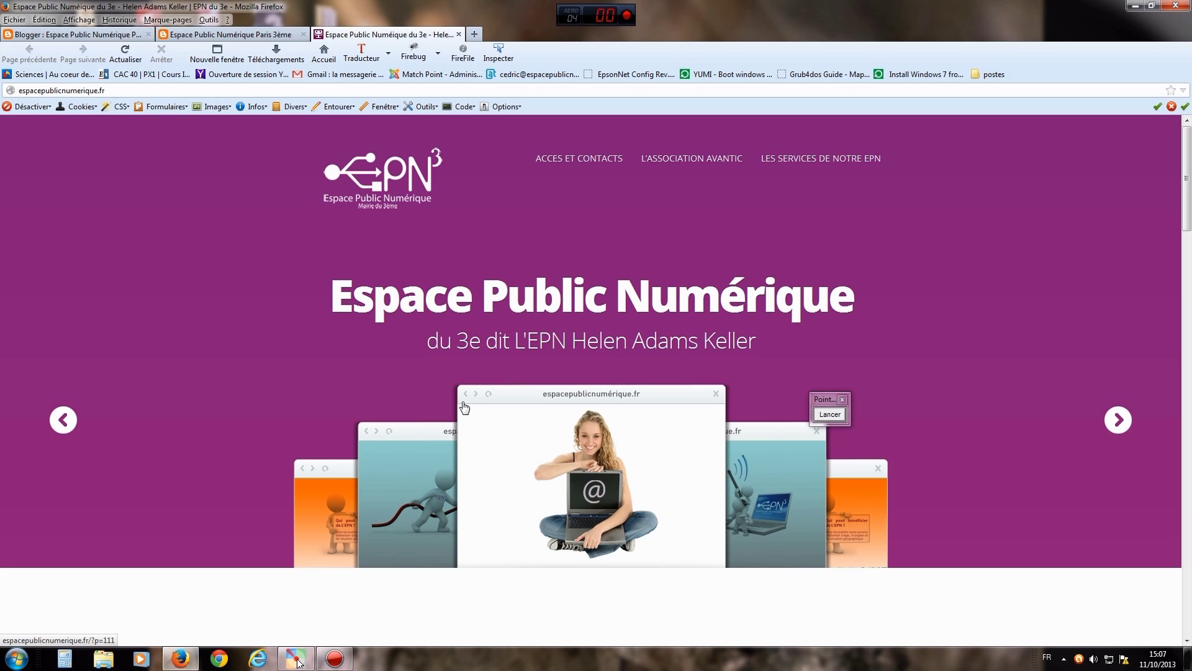
- Close the association website tab and return to the Blogger post list
click(829, 415)
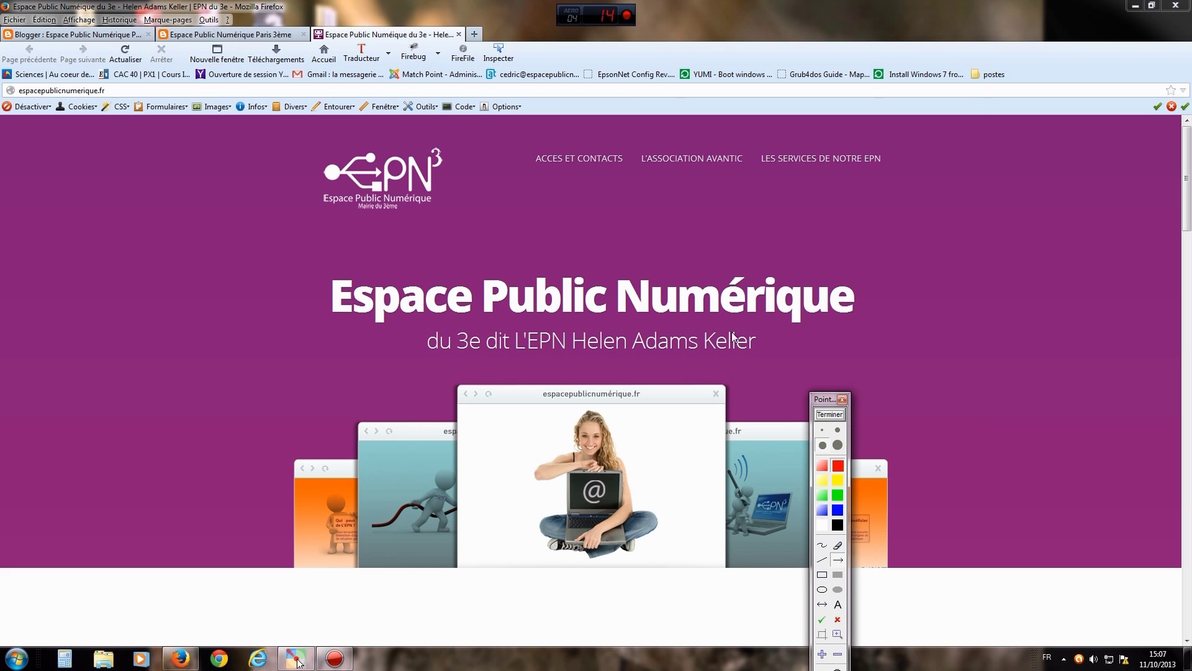
drag(463, 194, 395, 51)
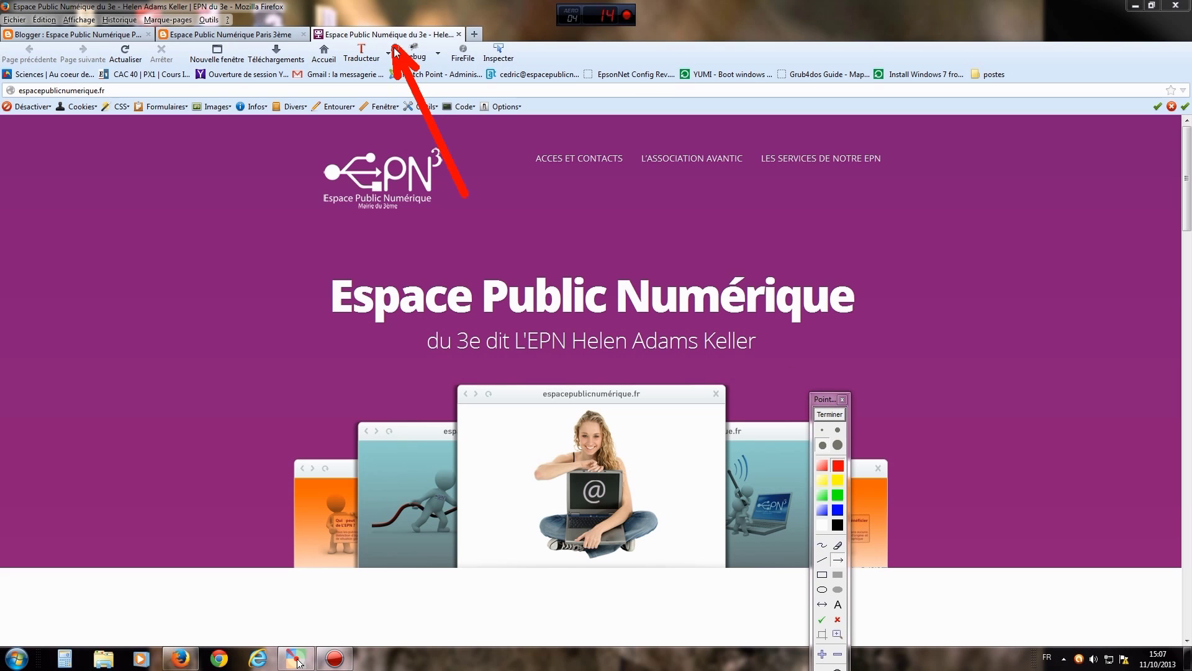
drag(242, 153, 236, 43)
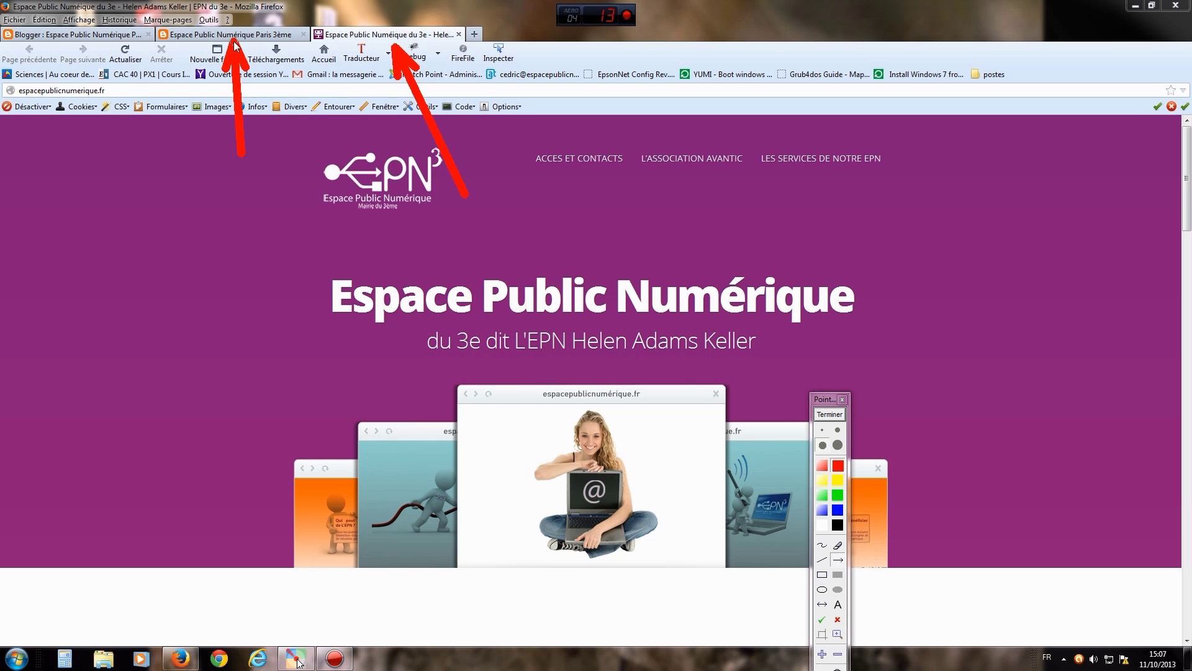
click(829, 413)
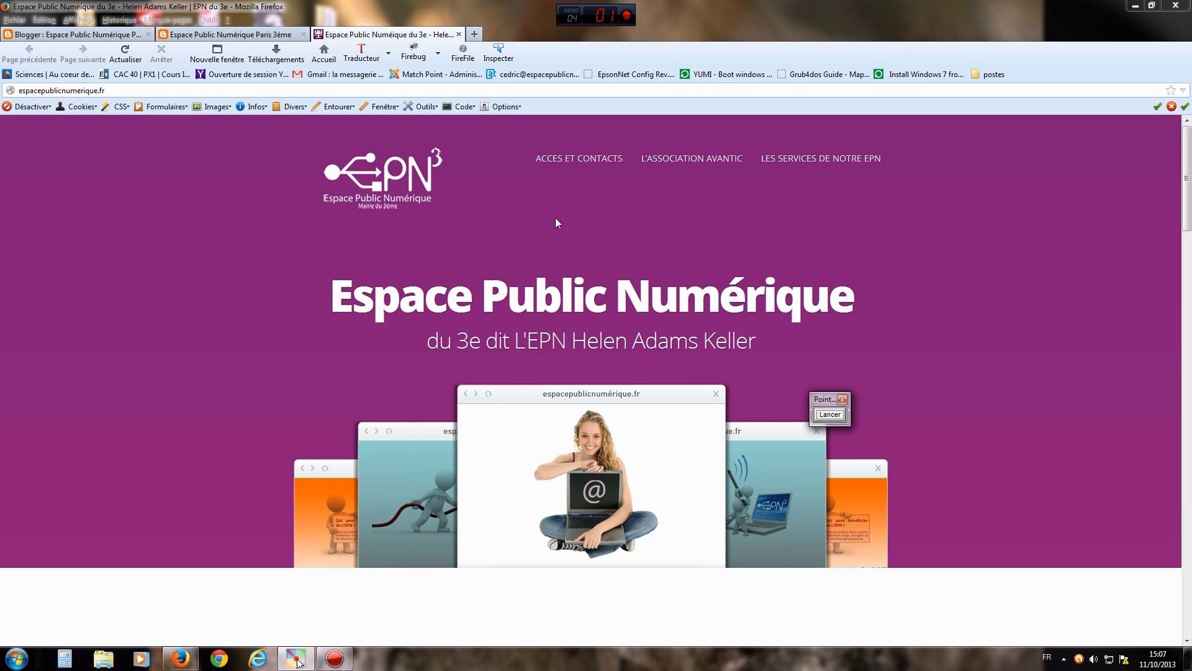
click(459, 34)
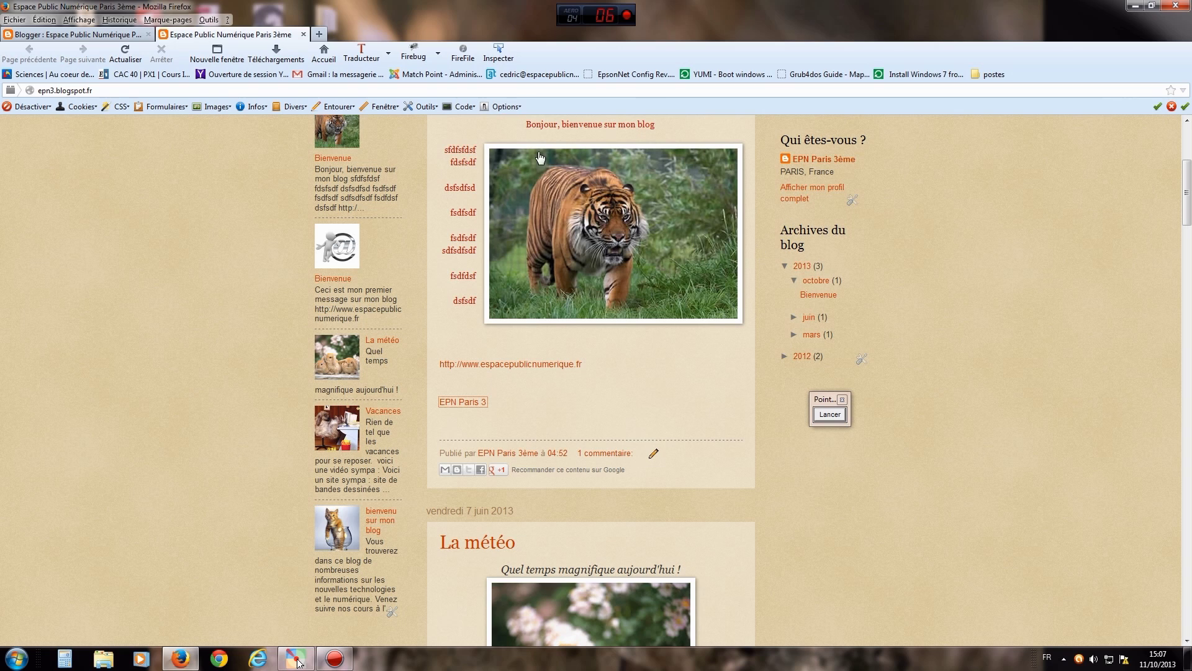
click(544, 386)
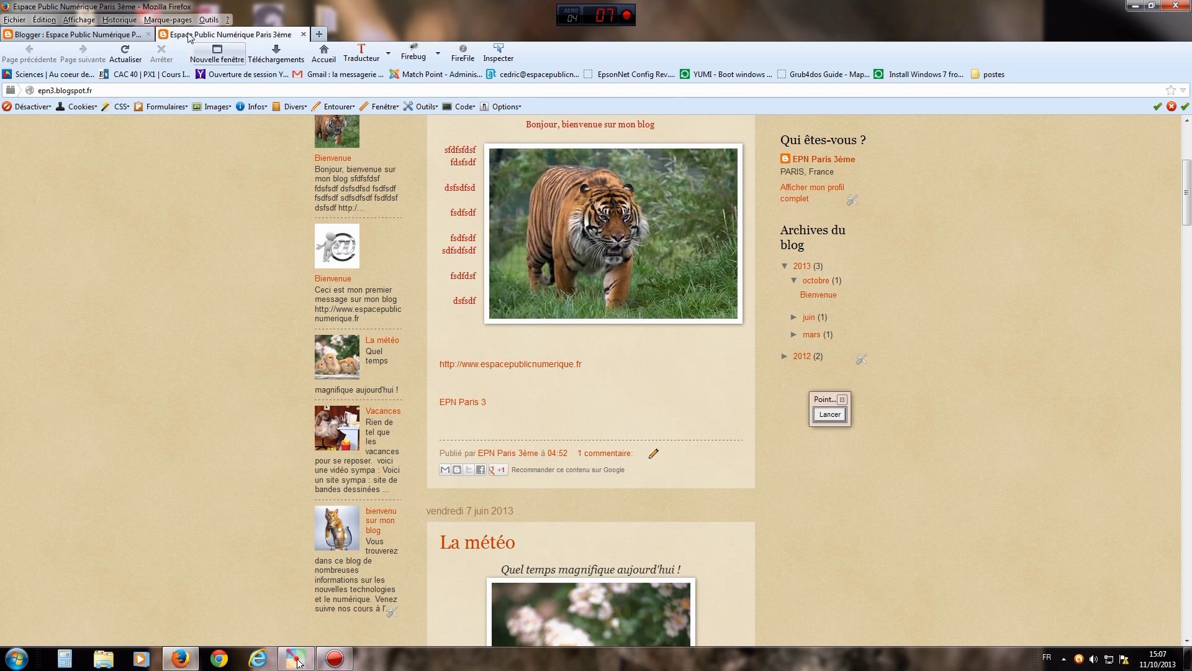
click(83, 37)
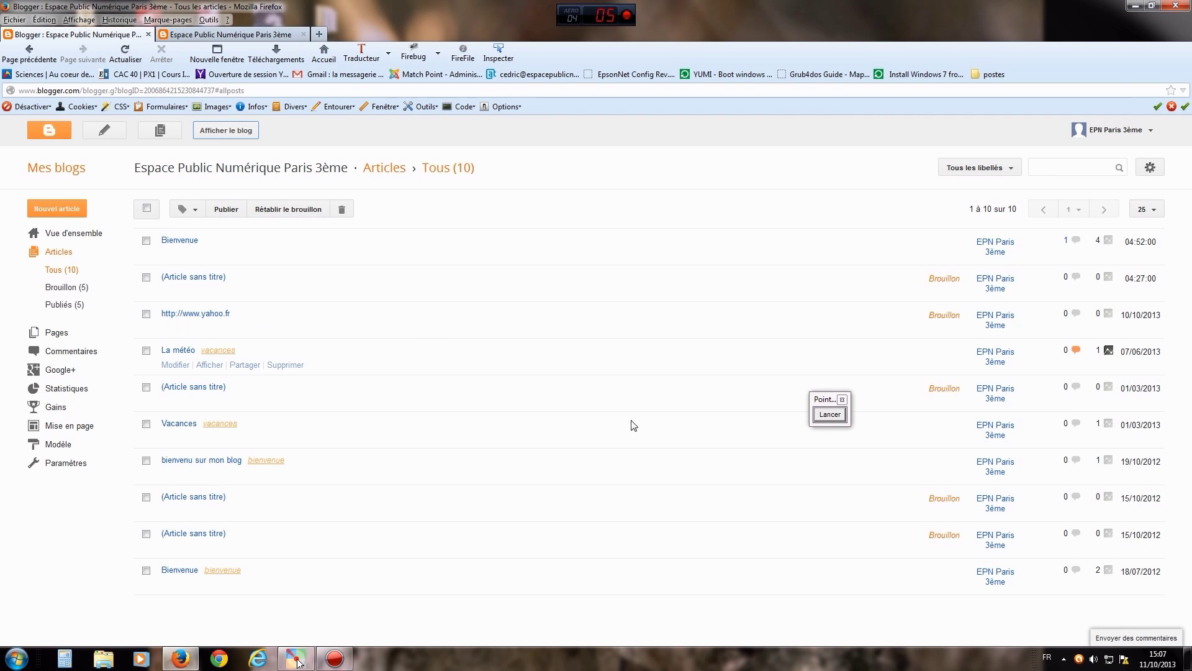
- Reopen the Bienvenue post for editing from the list of ten posts
drag(815, 405, 735, 345)
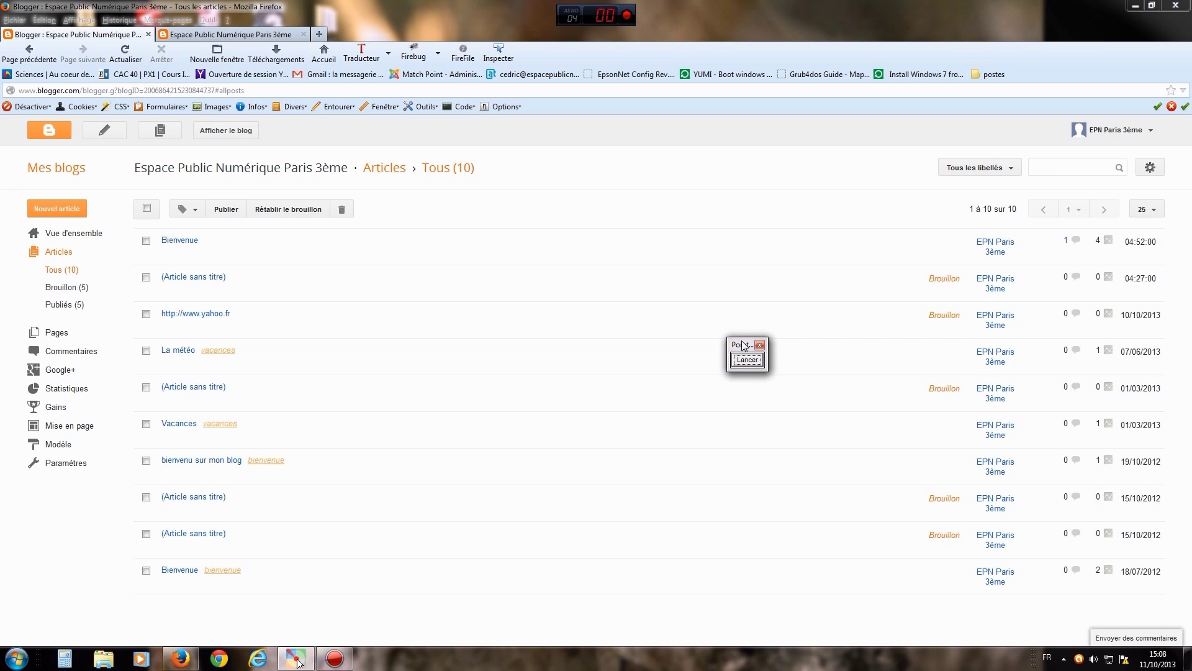
drag(744, 346, 743, 334)
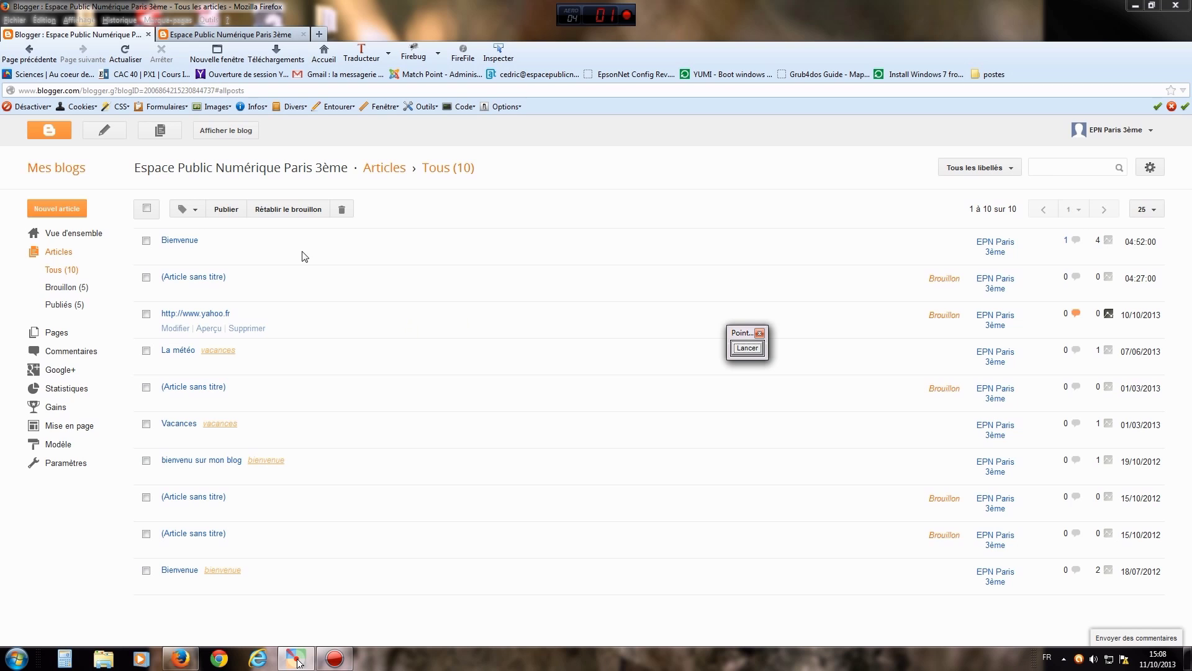
click(180, 241)
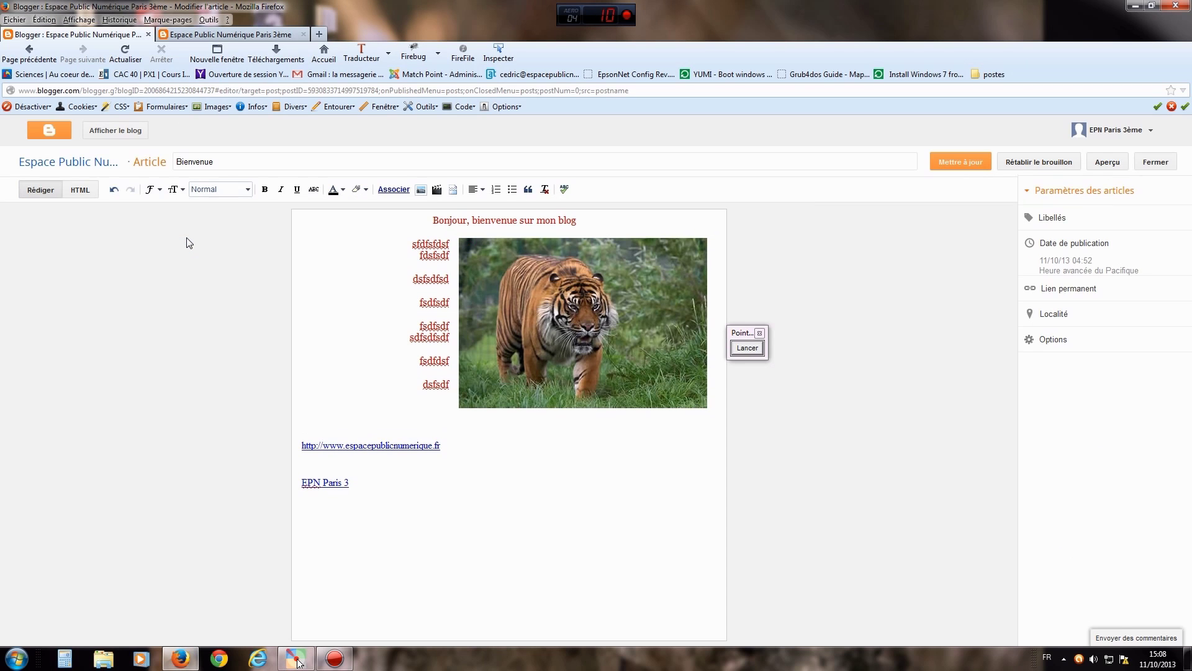
- Start a new line below the EPN Paris 3 link and open the Insert video dialog
click(361, 484)
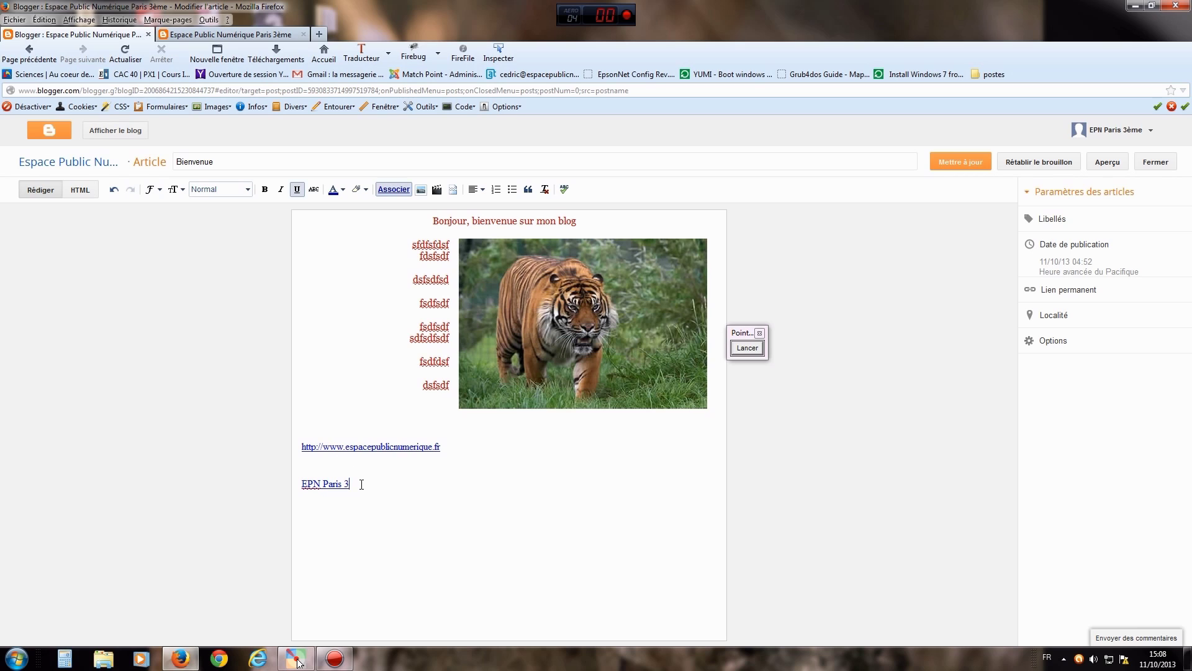
key(Return)
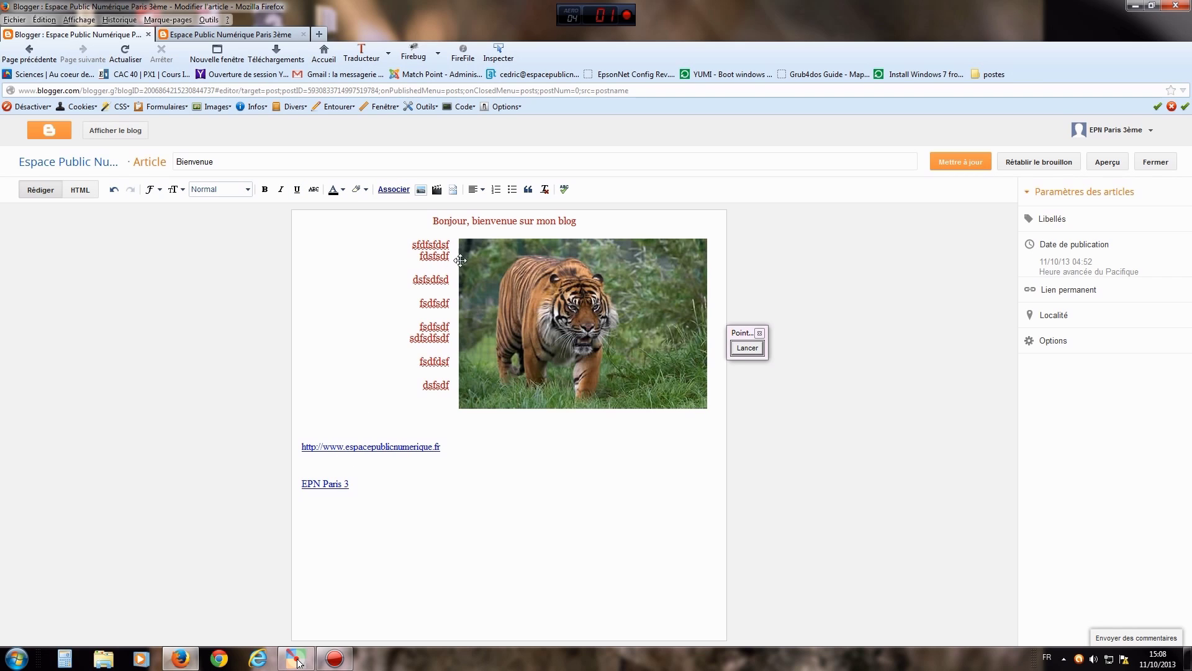
click(745, 349)
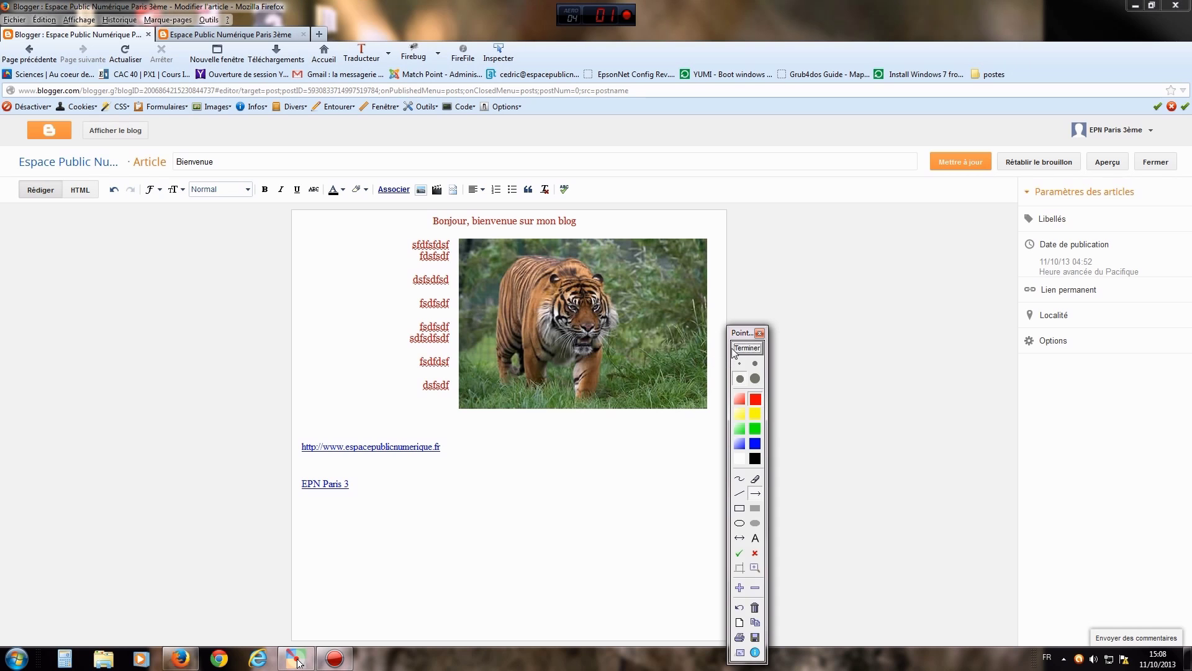
drag(344, 308, 435, 199)
click(744, 349)
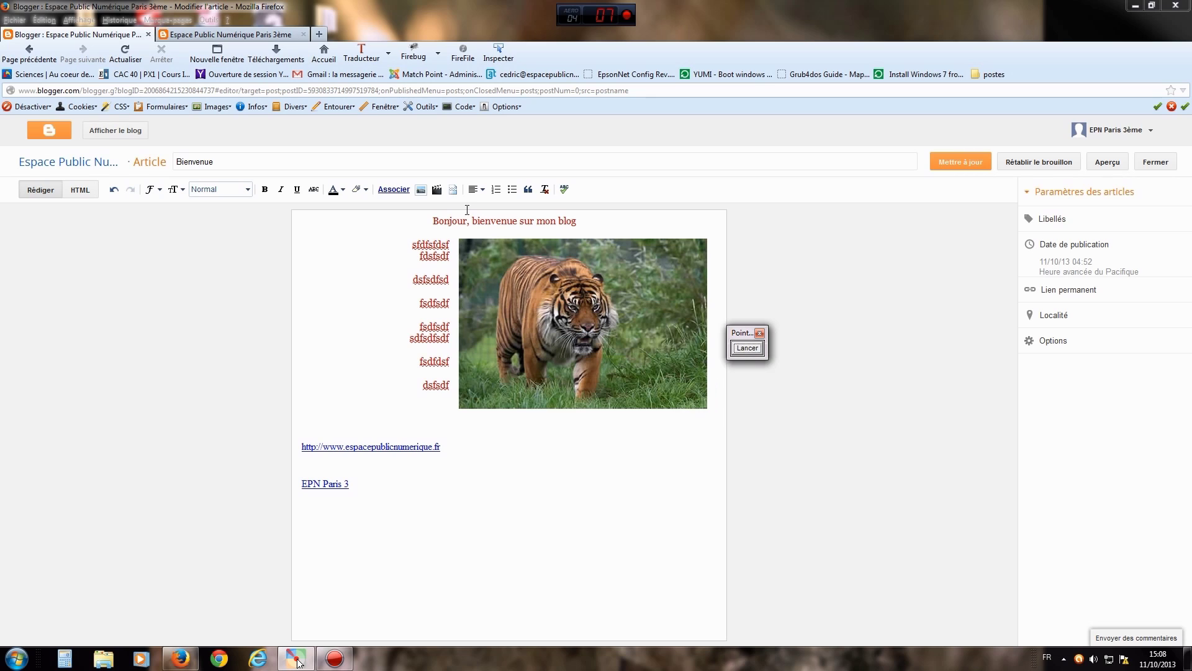
click(440, 191)
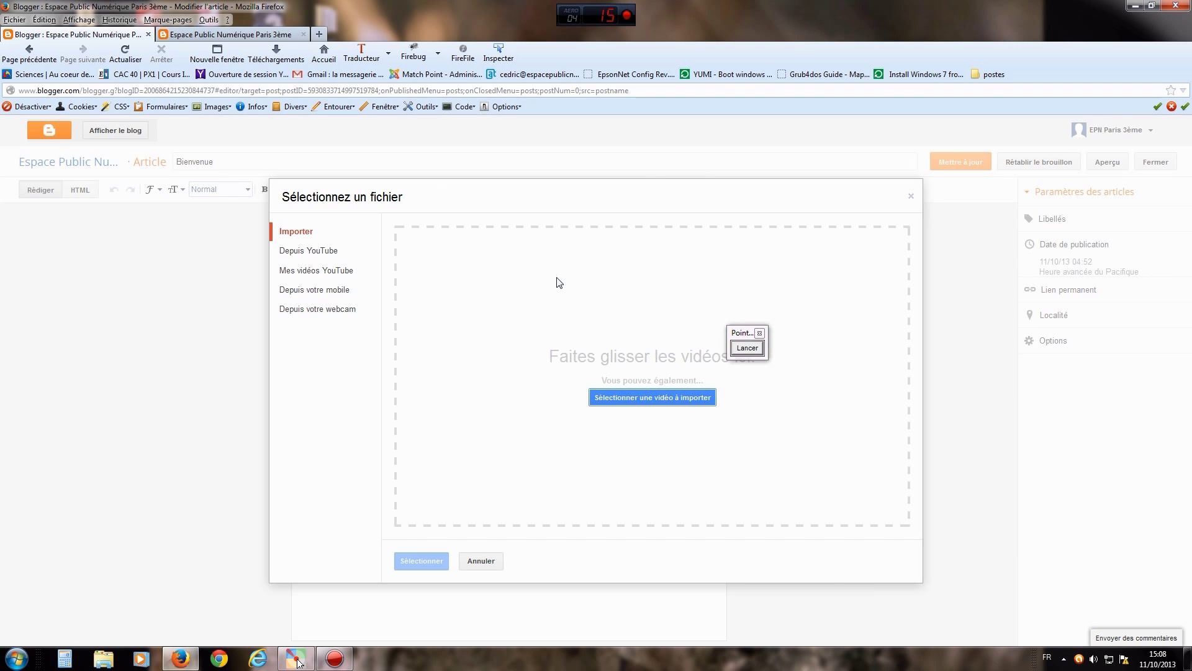
click(755, 349)
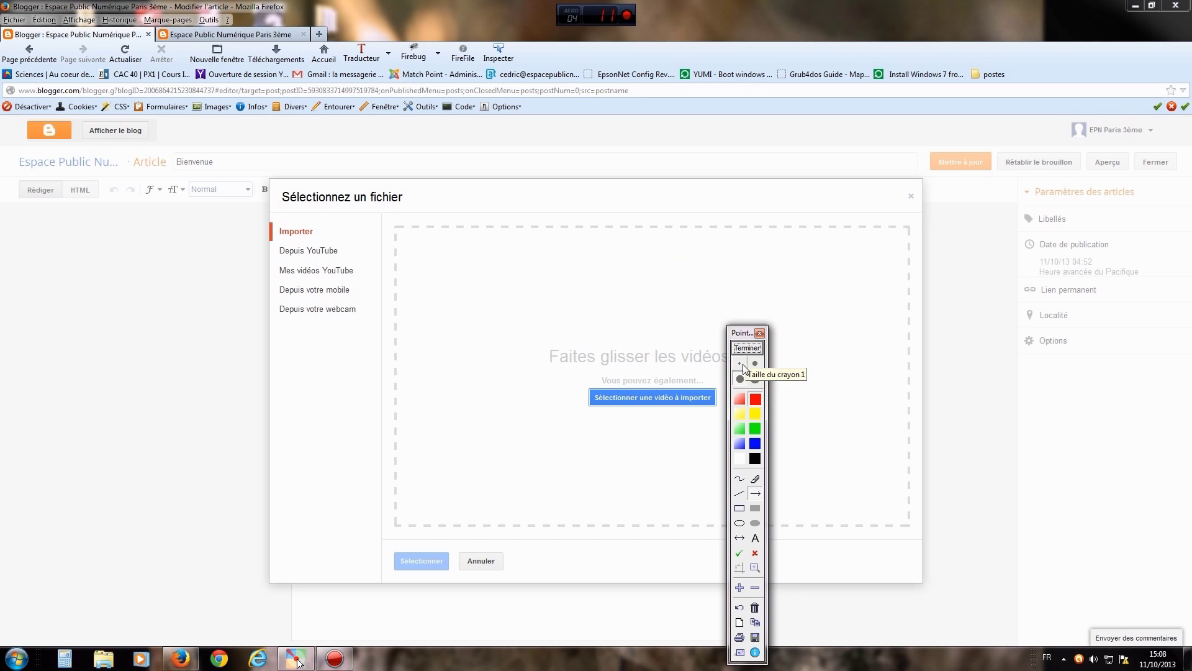
drag(475, 278, 325, 234)
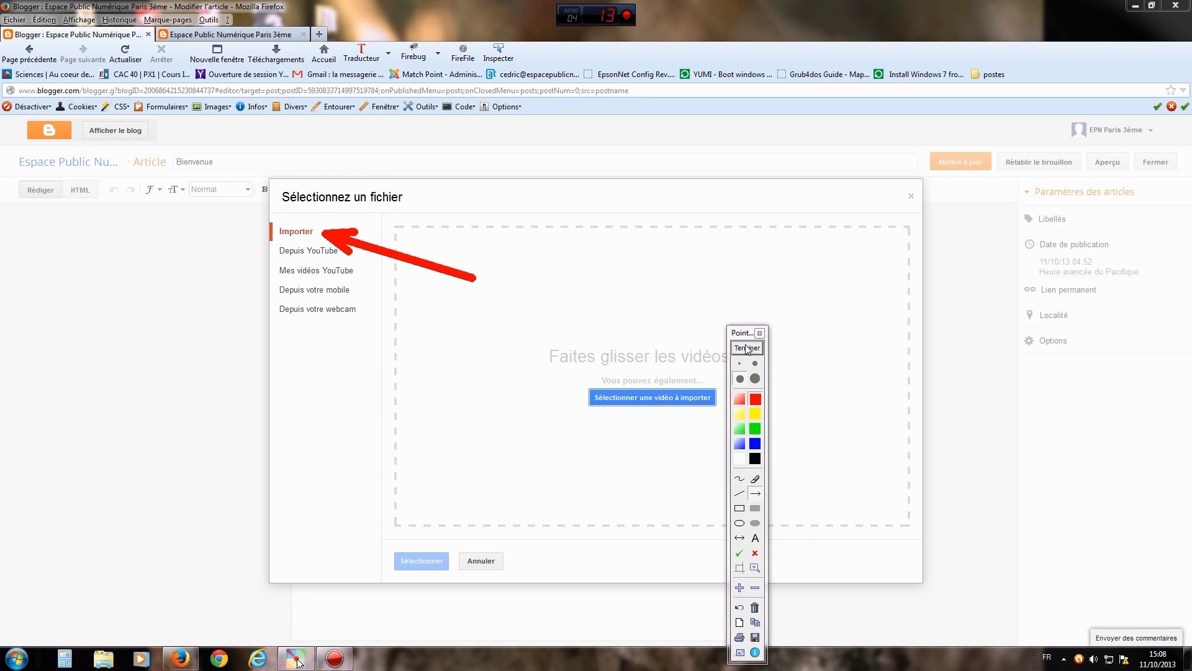
drag(461, 464, 598, 411)
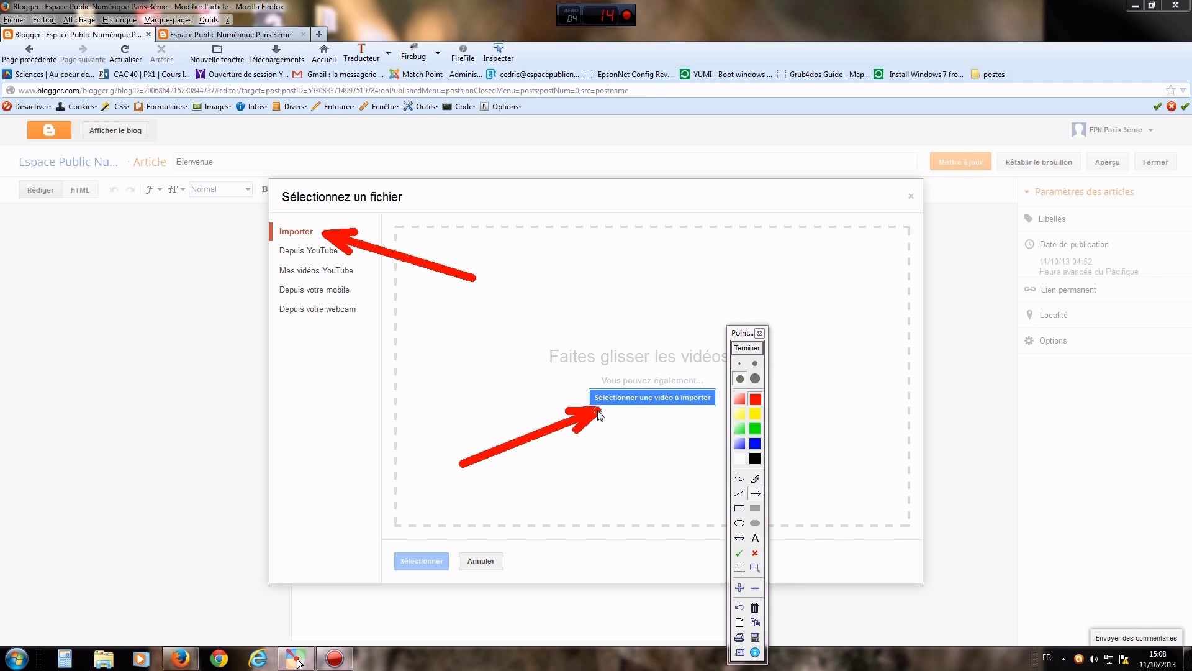
click(748, 349)
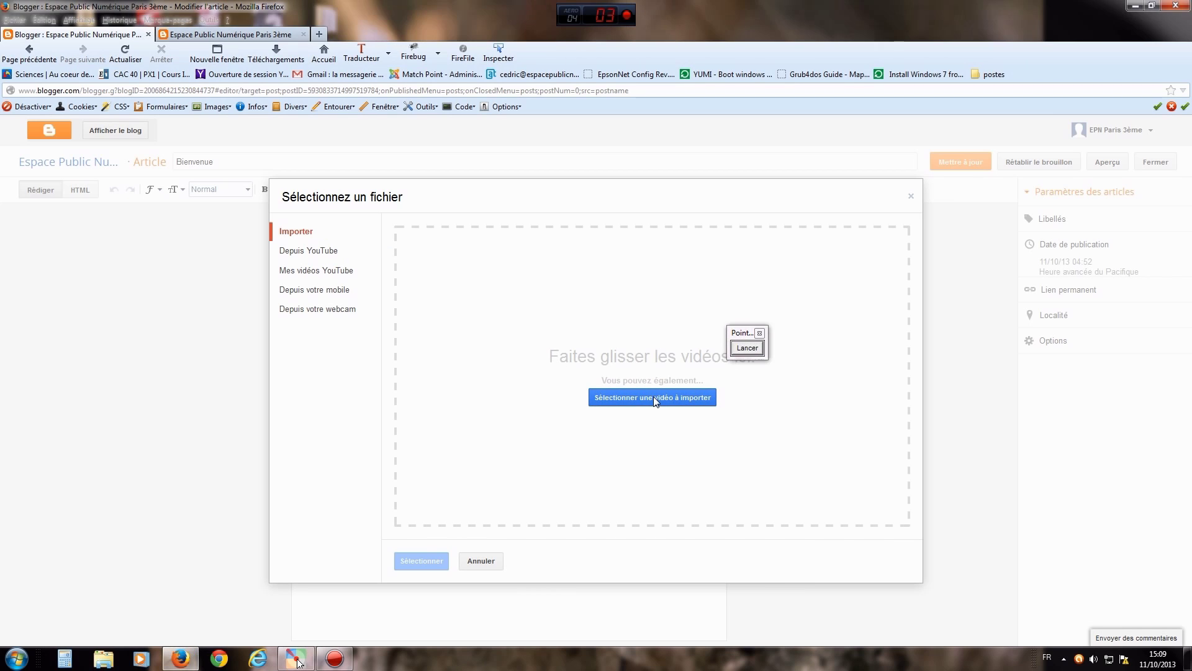
click(654, 396)
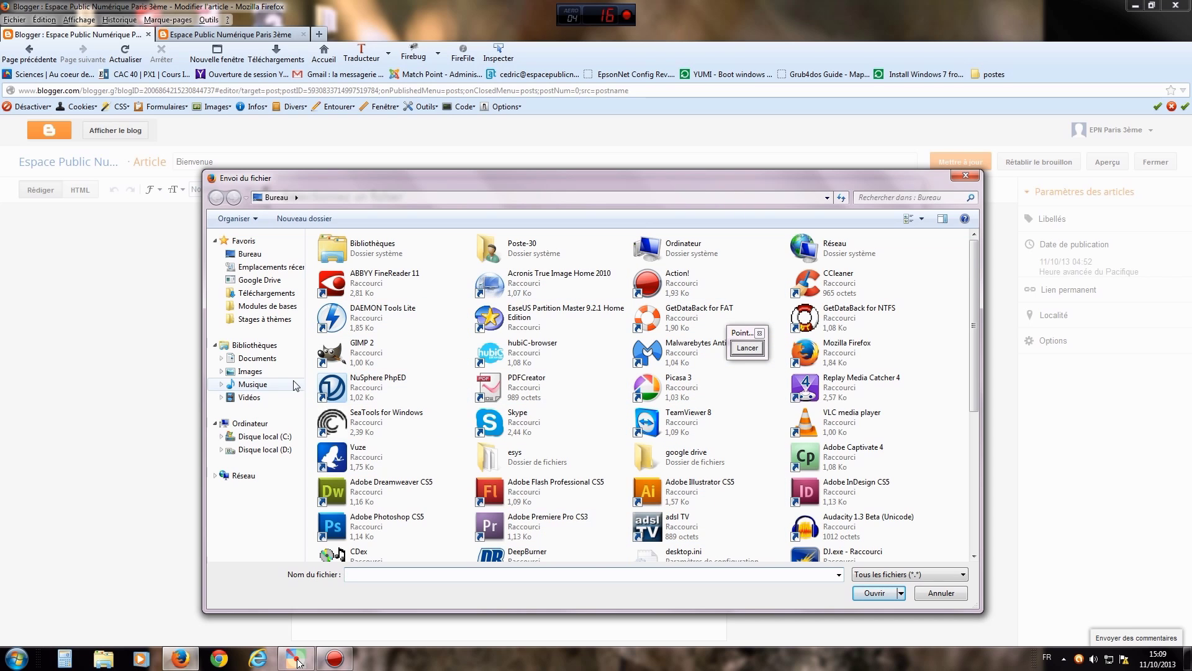
click(245, 398)
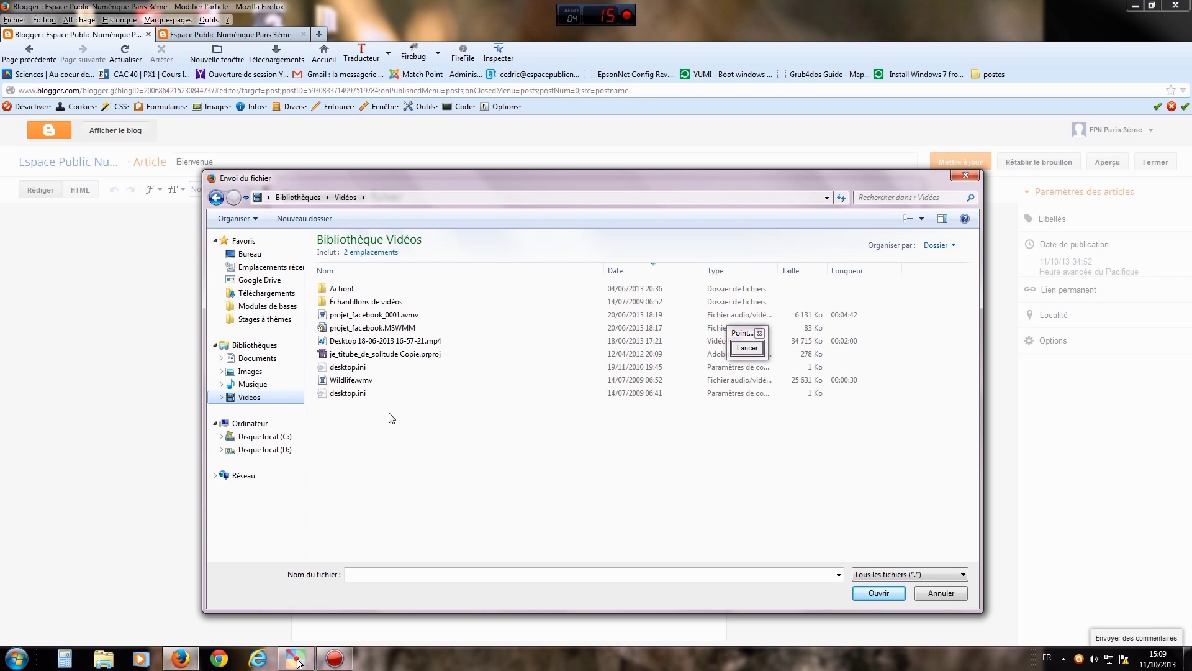
double_click(338, 290)
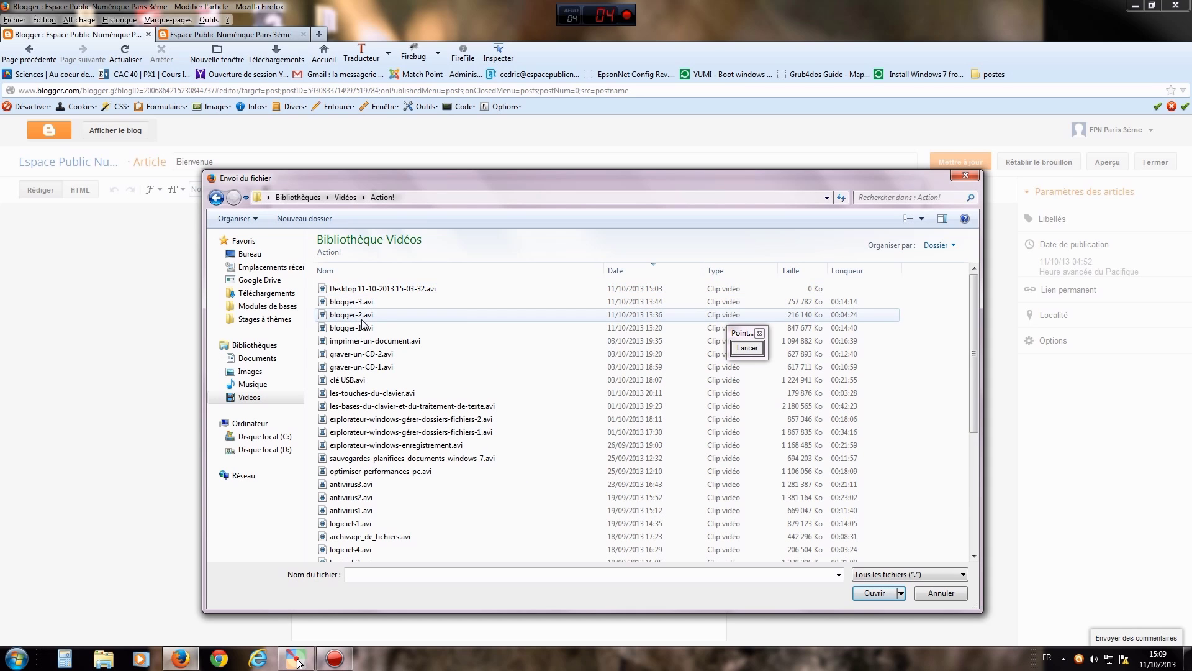
click(365, 328)
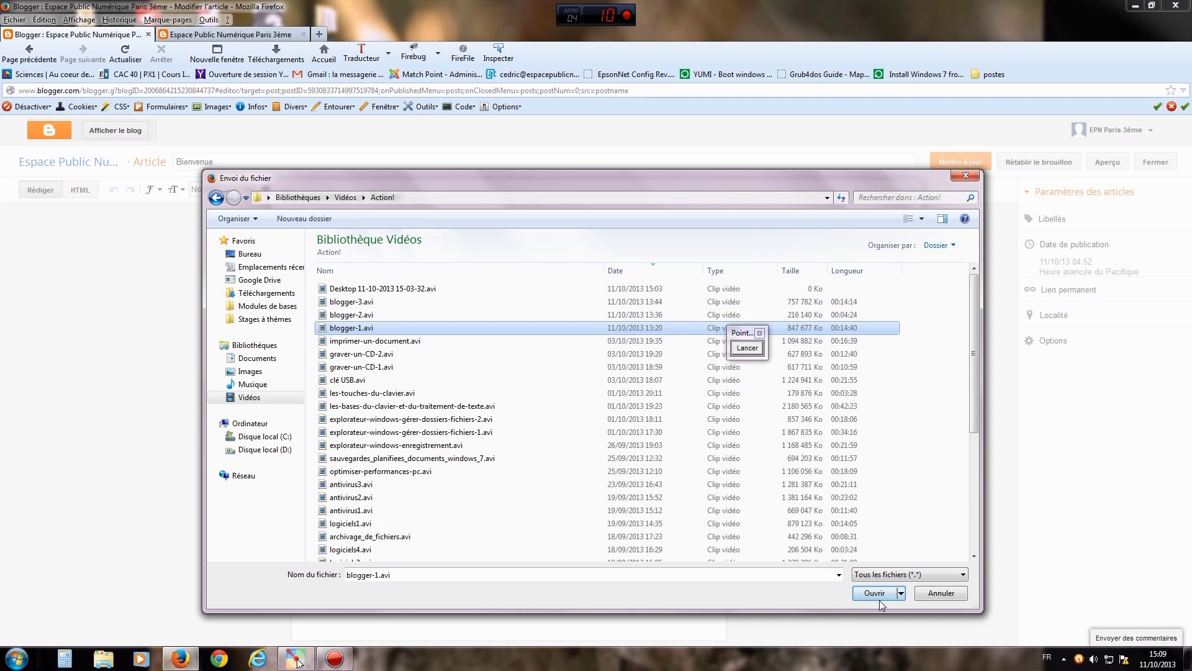
click(947, 593)
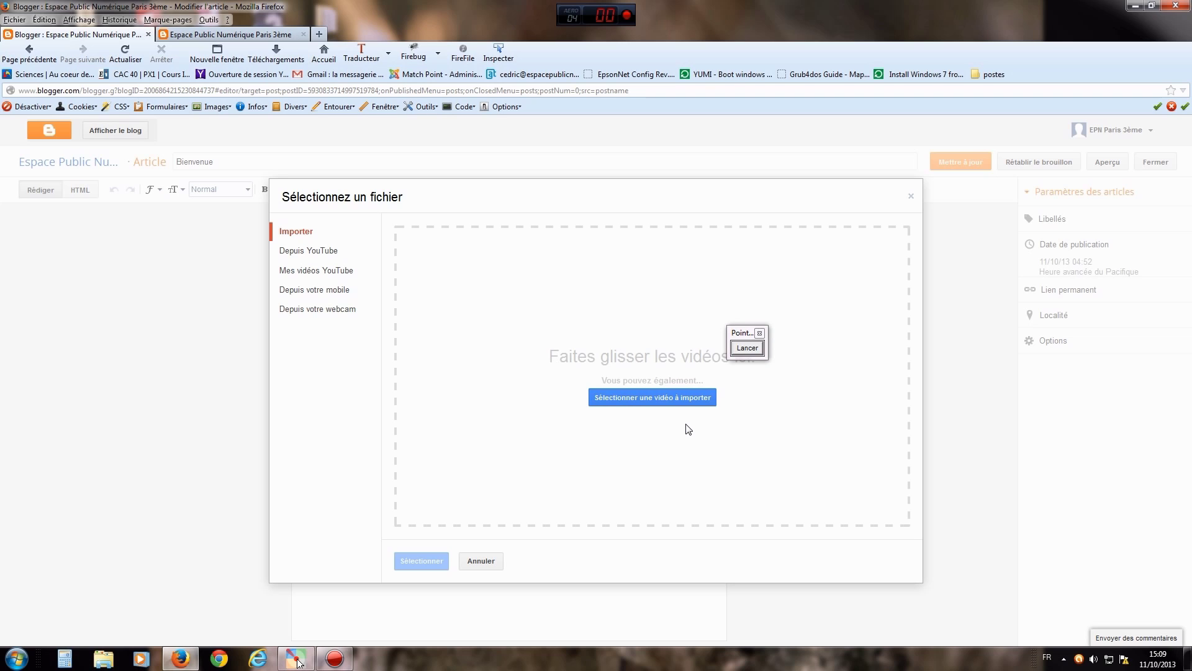
drag(740, 339, 736, 329)
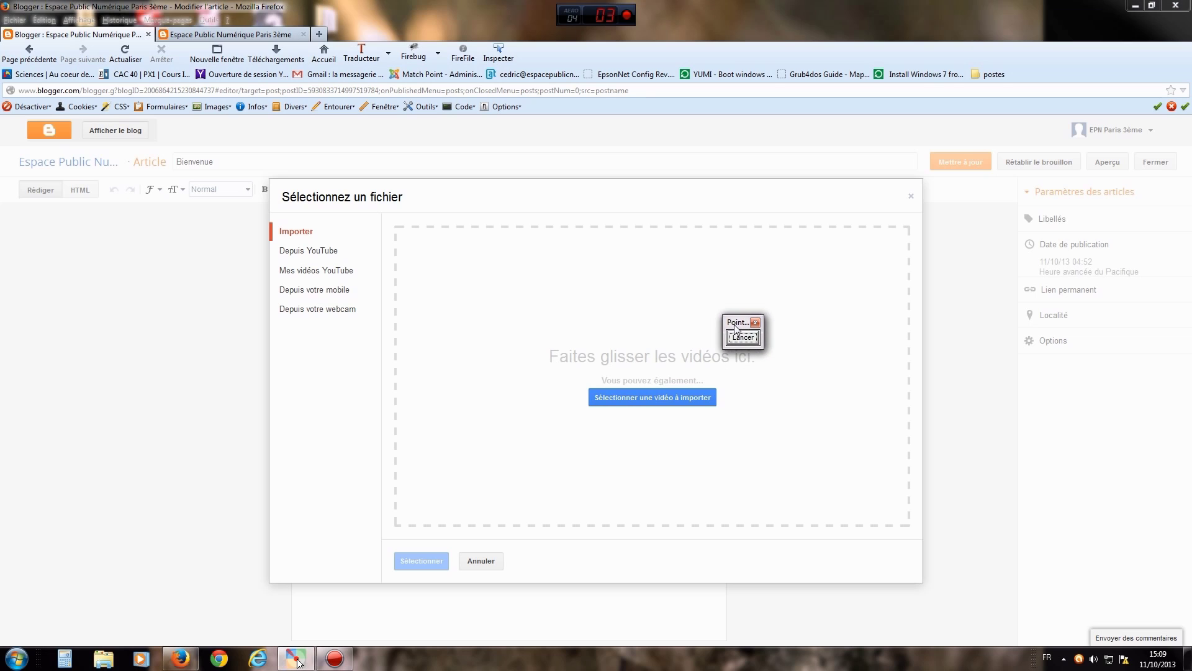
click(744, 337)
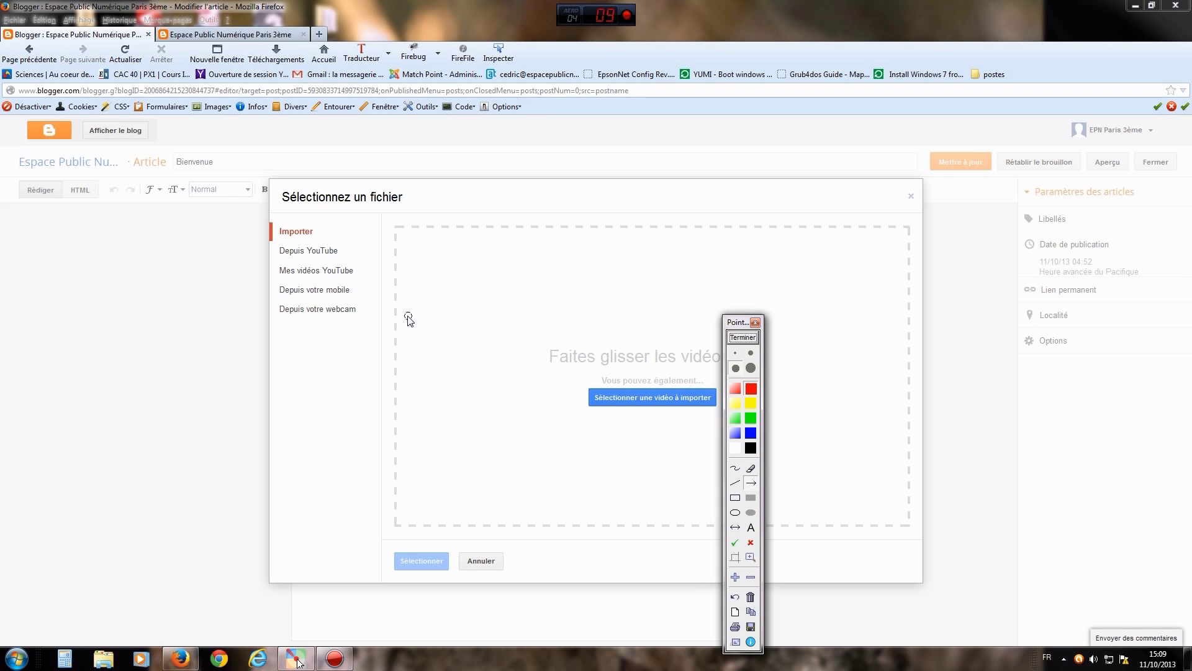
drag(513, 363, 372, 317)
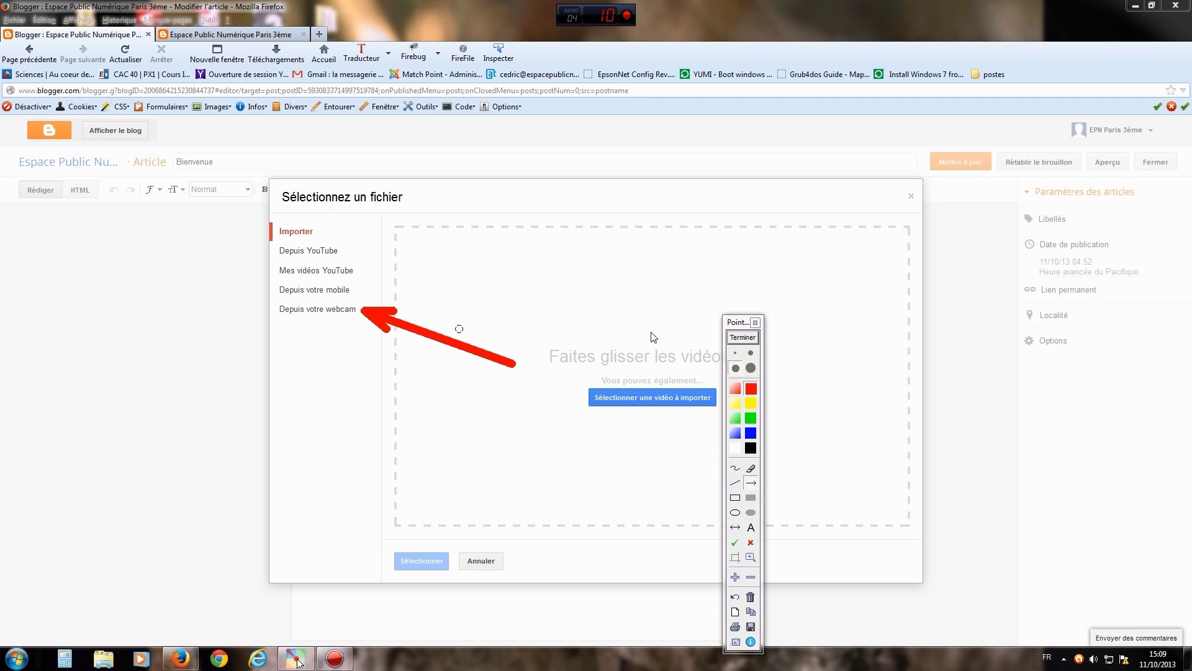
click(741, 337)
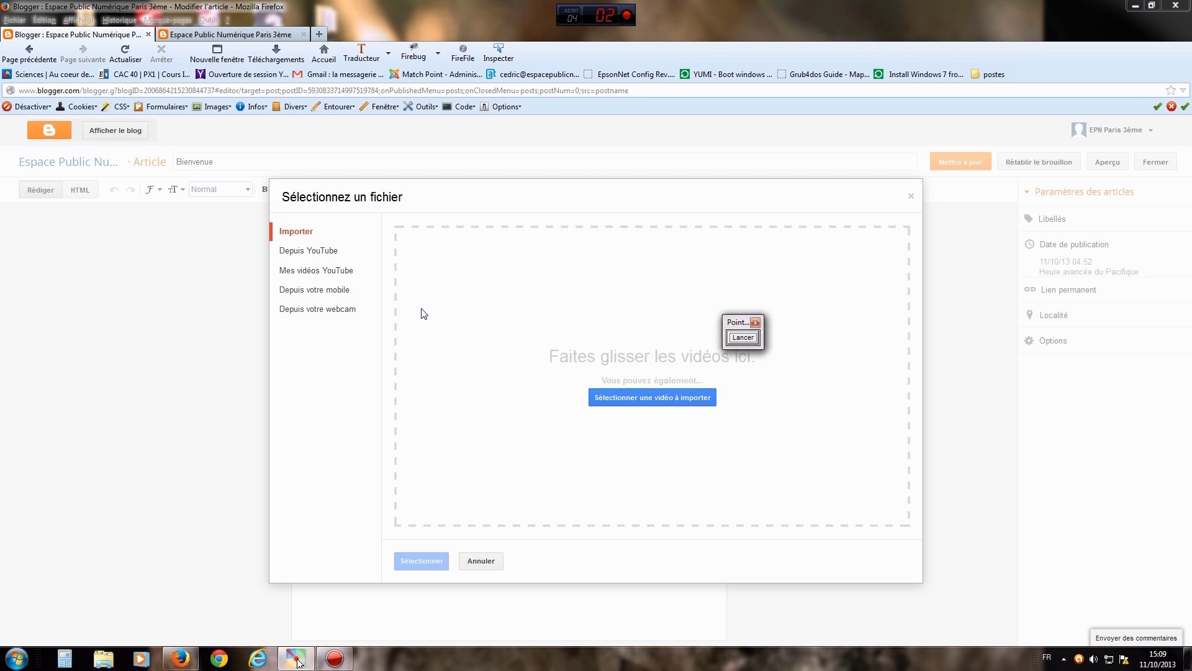
click(741, 338)
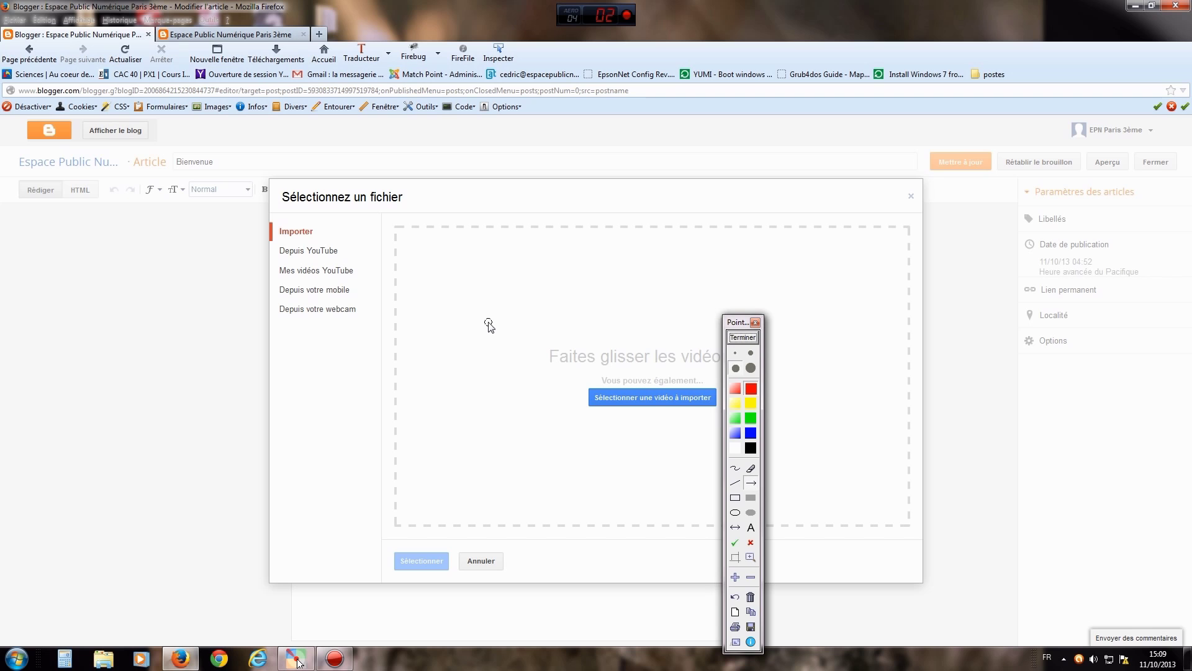
drag(464, 323, 351, 291)
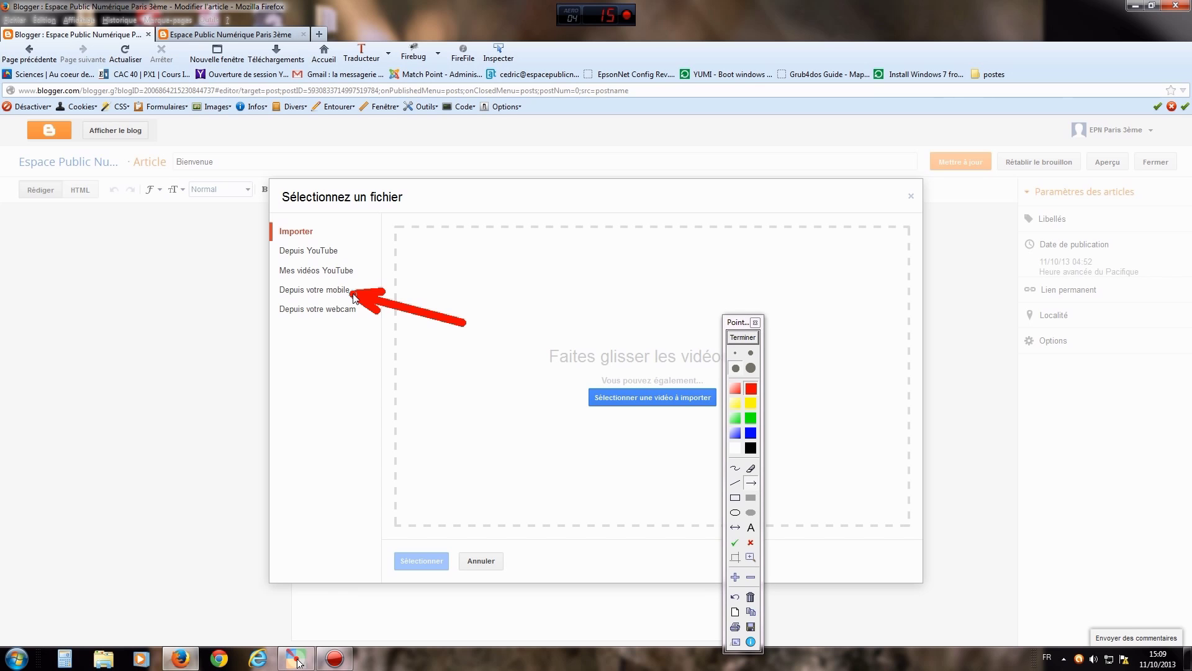
click(737, 341)
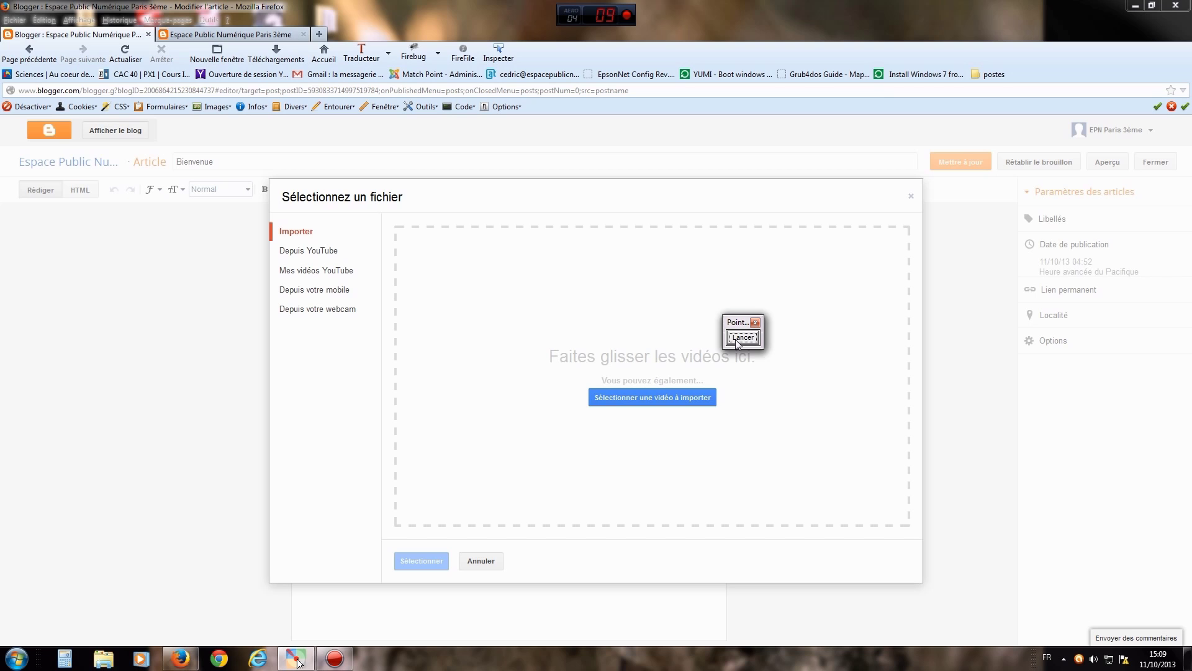
click(750, 339)
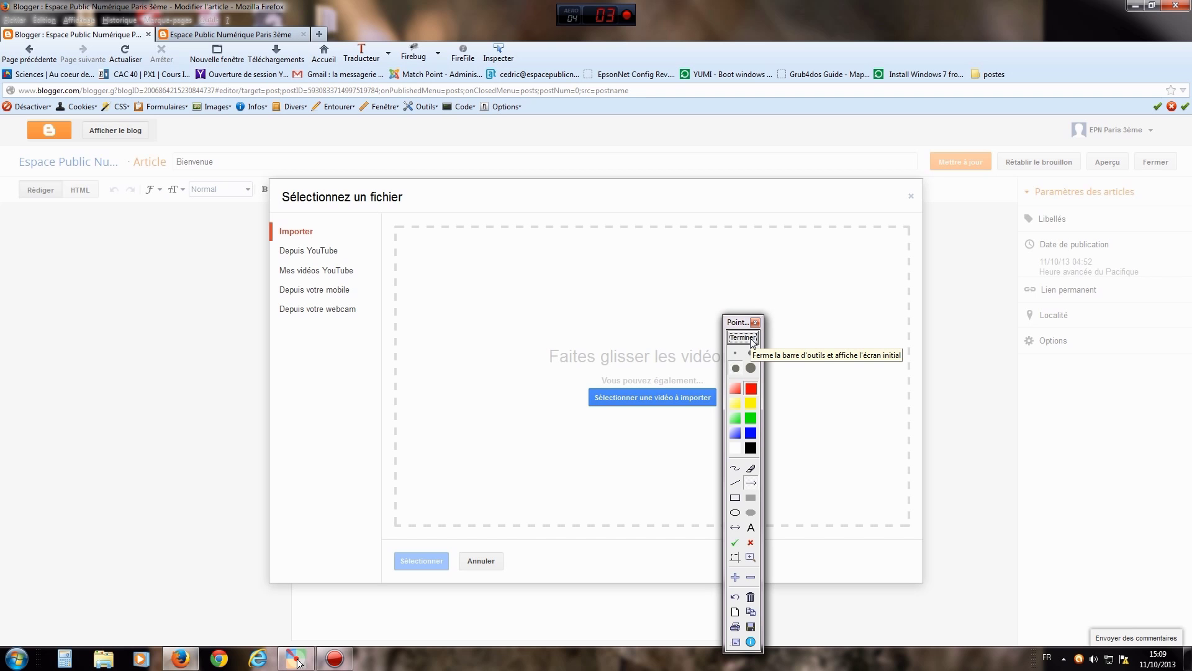
drag(474, 322, 363, 275)
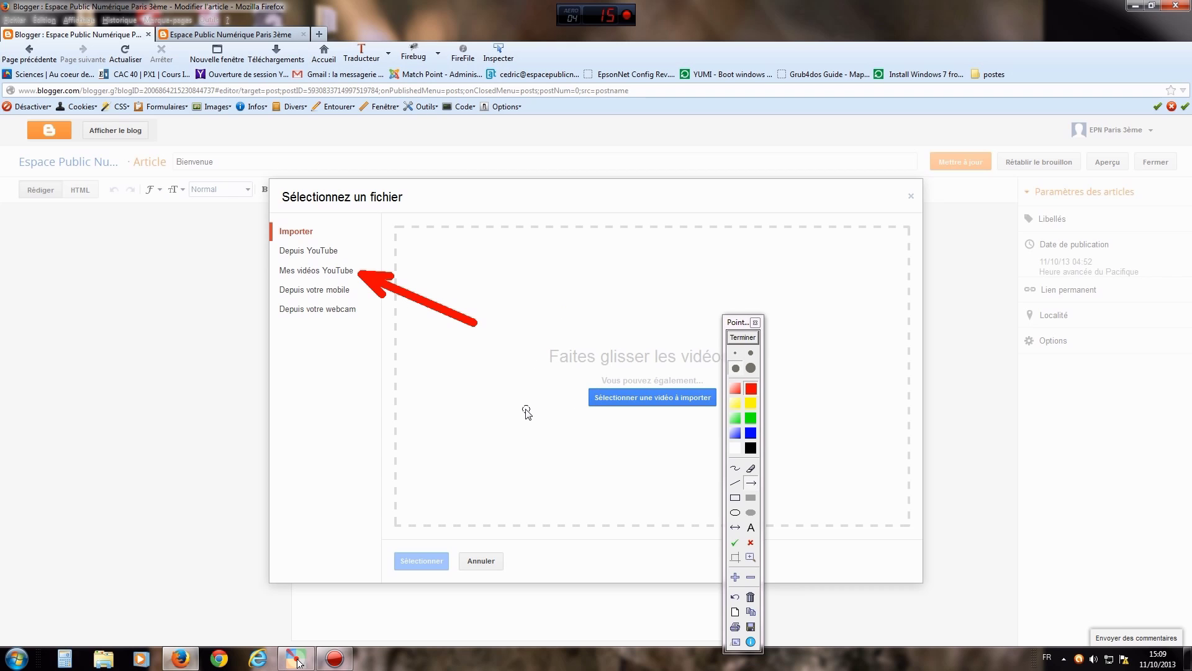
click(742, 337)
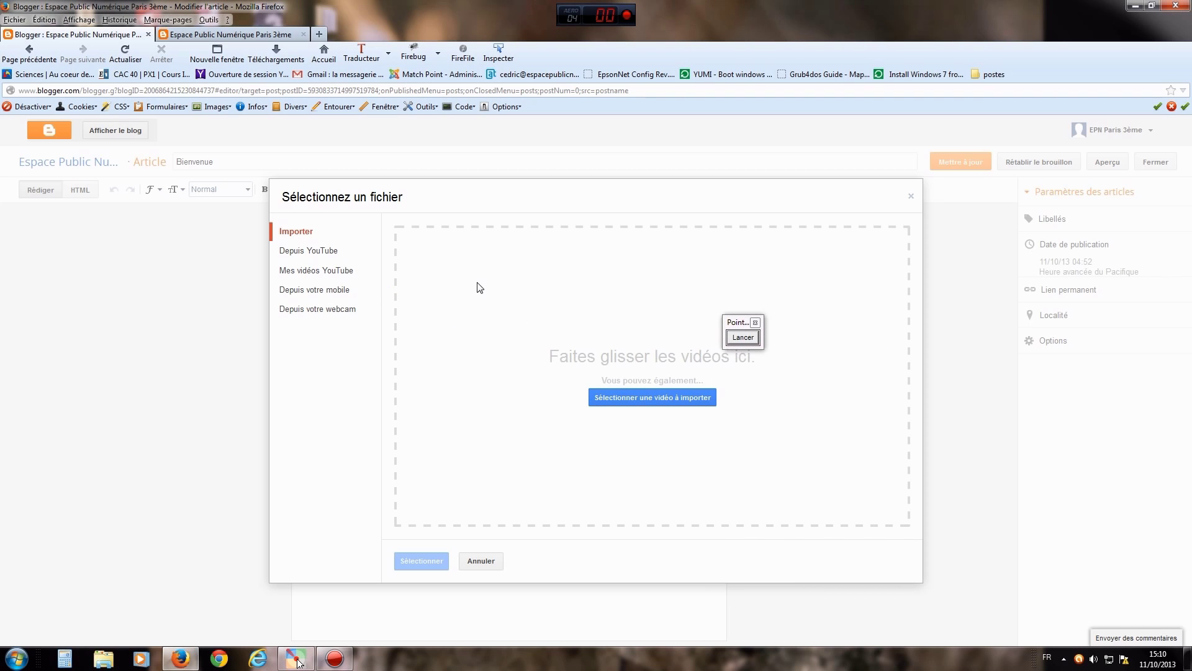
click(747, 338)
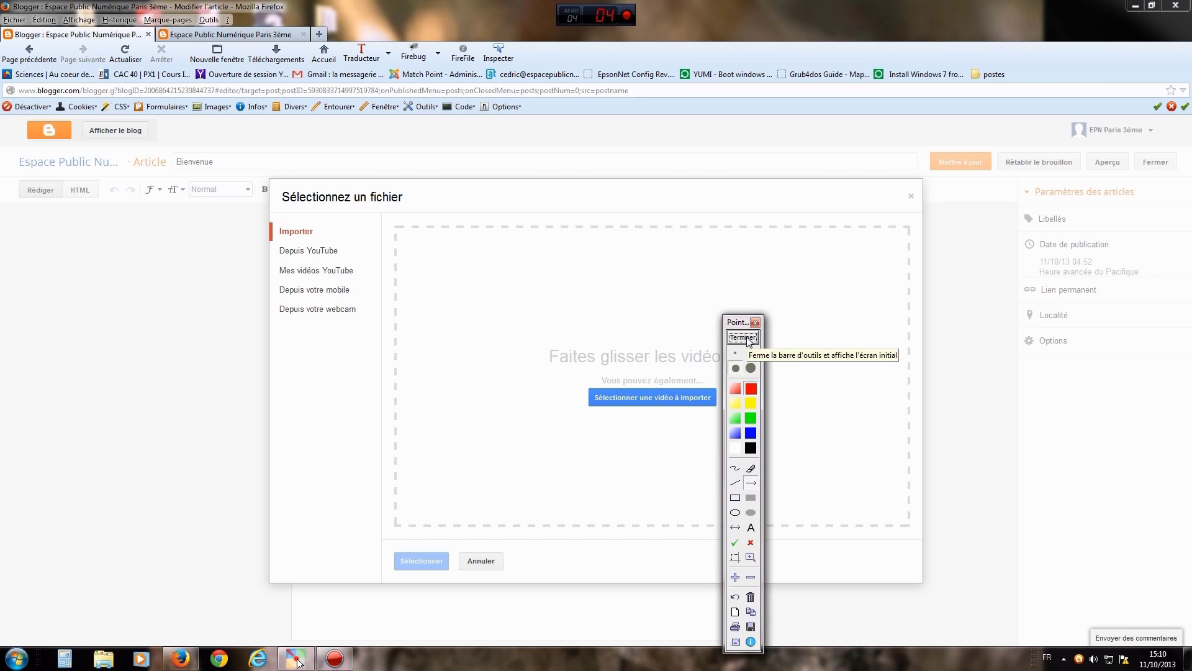
drag(478, 314, 351, 256)
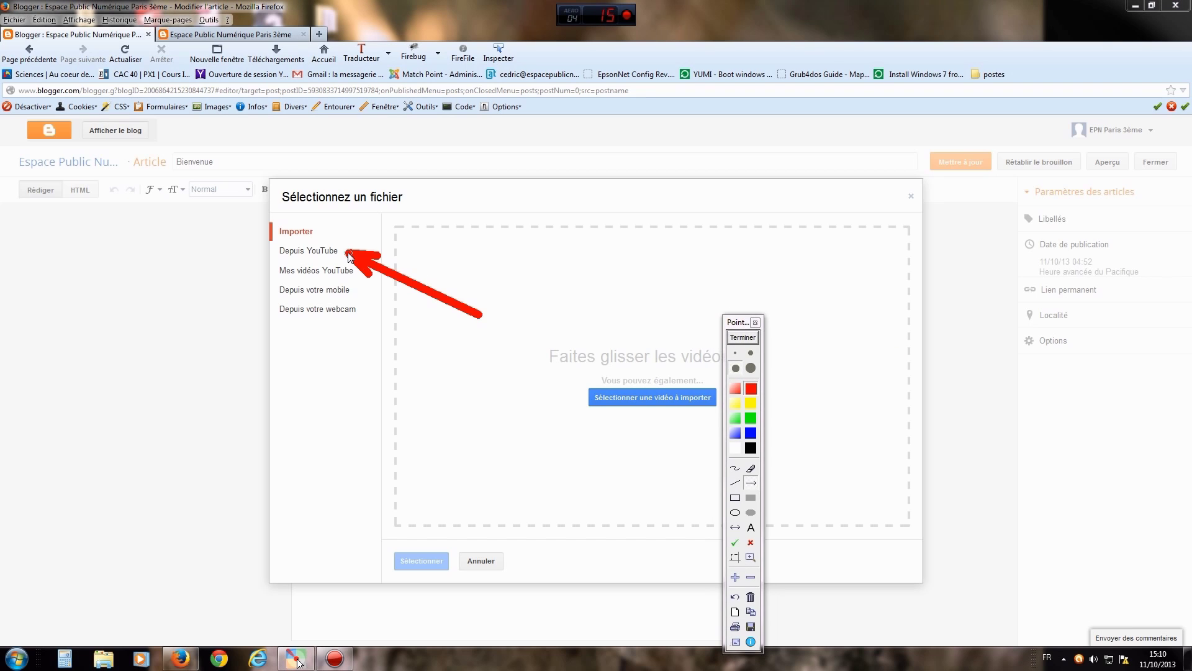
click(740, 339)
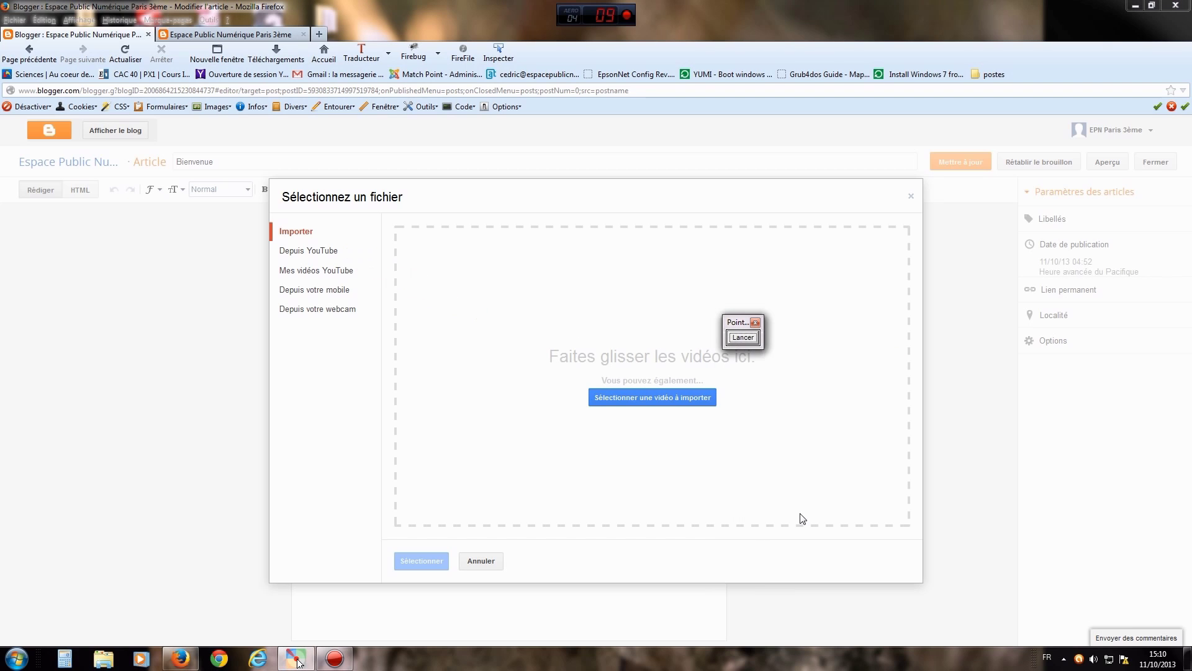
click(318, 253)
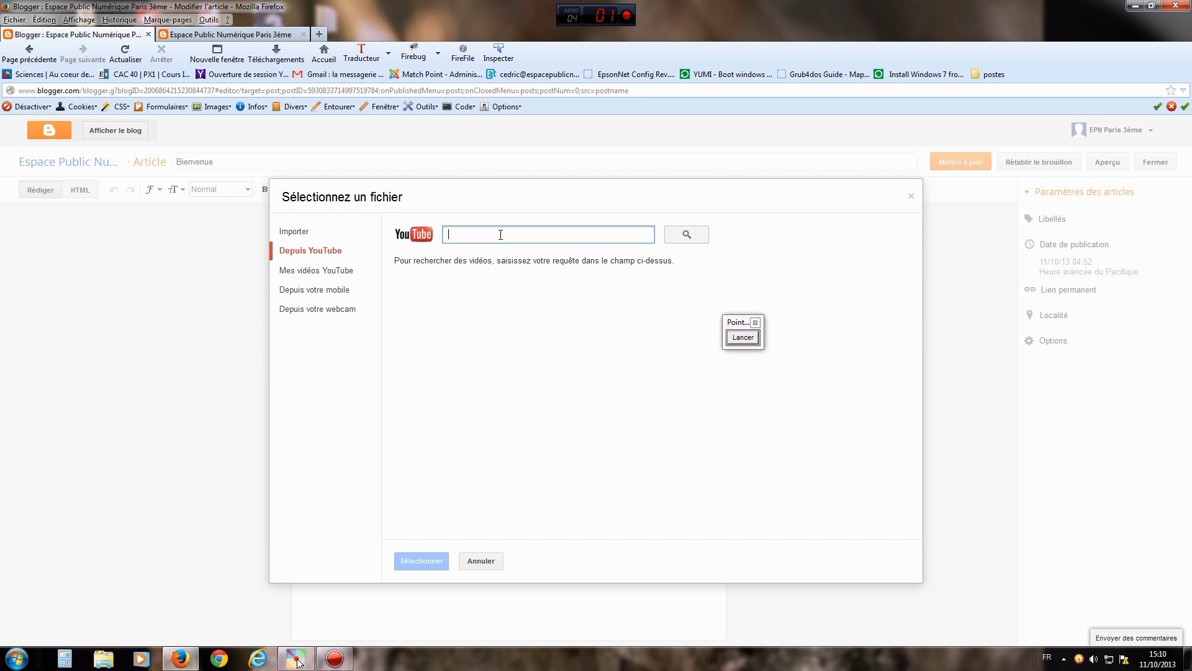
- Search YouTube for 'stromae', pick the Stromae – Papaoutai video and insert it into the post
text(stromae)
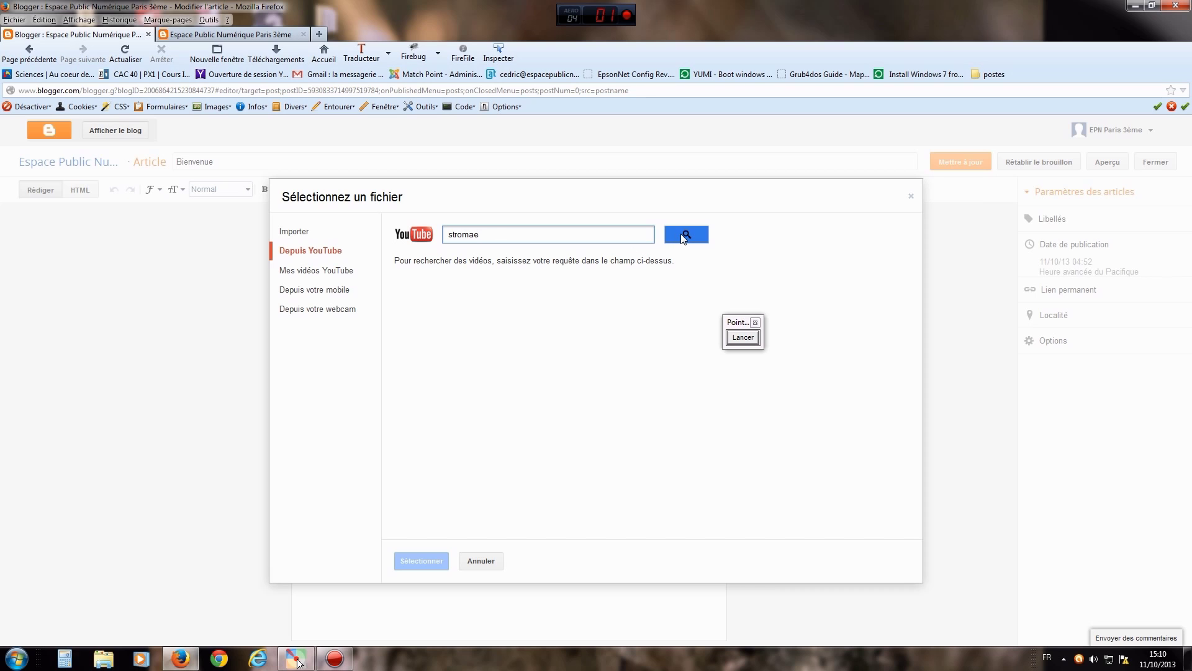
click(680, 234)
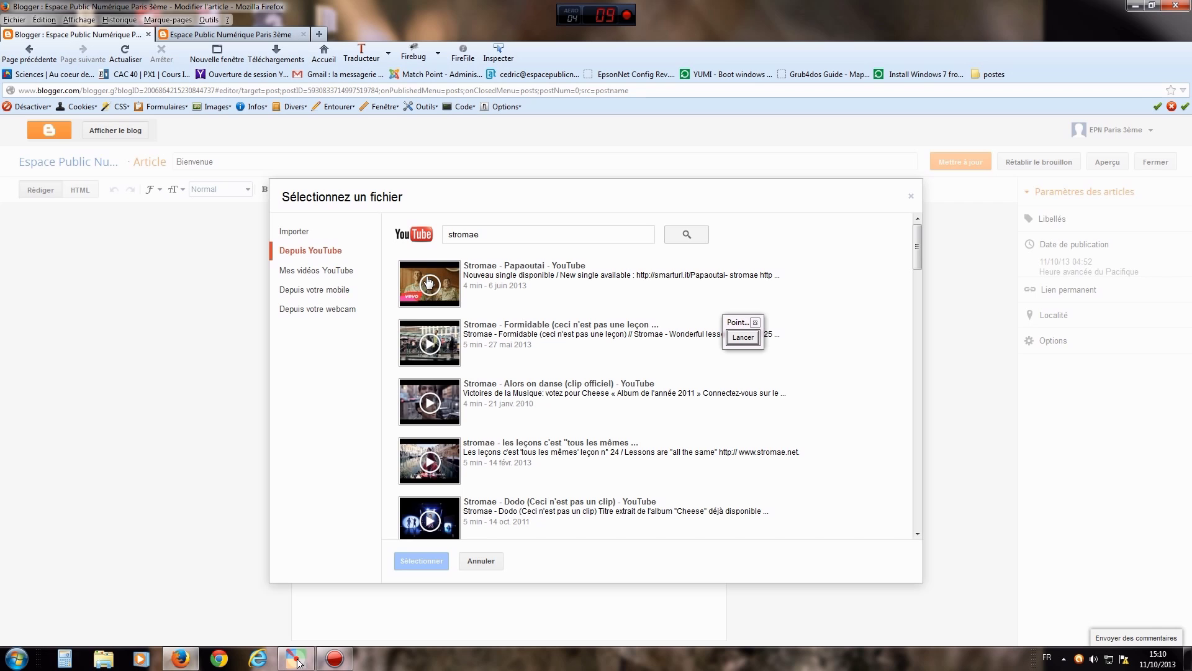
mouse_move(918, 248)
mouse_down()
mouse_move(921, 316)
mouse_move(912, 229)
mouse_up()
click(426, 285)
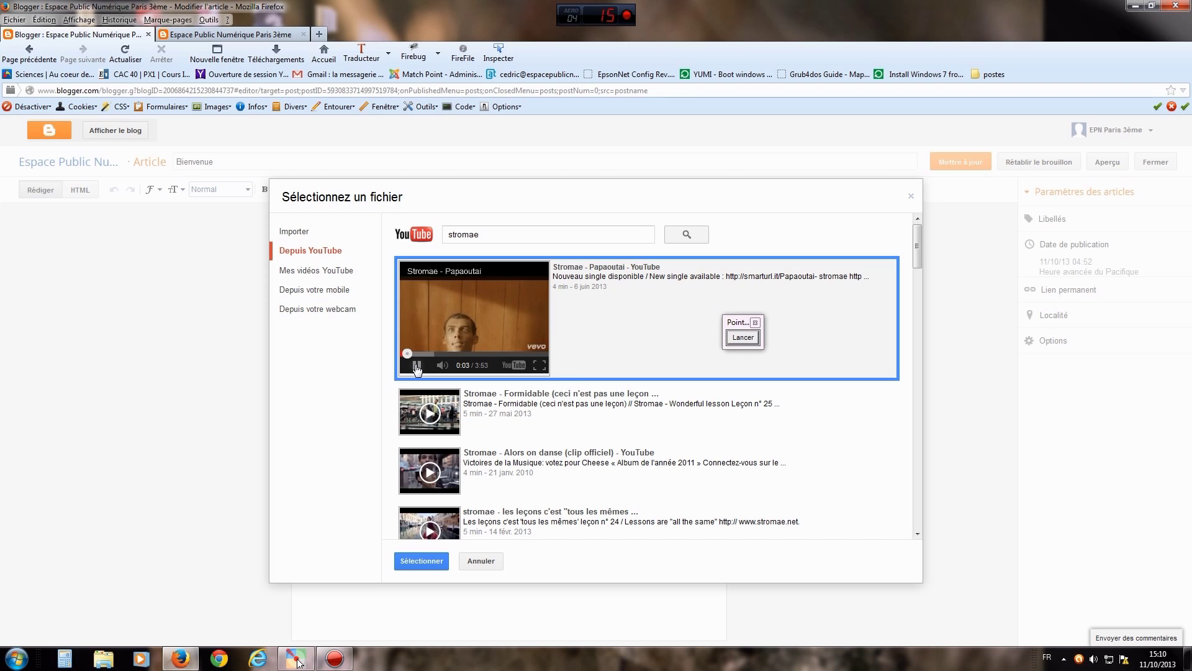
click(417, 367)
click(743, 337)
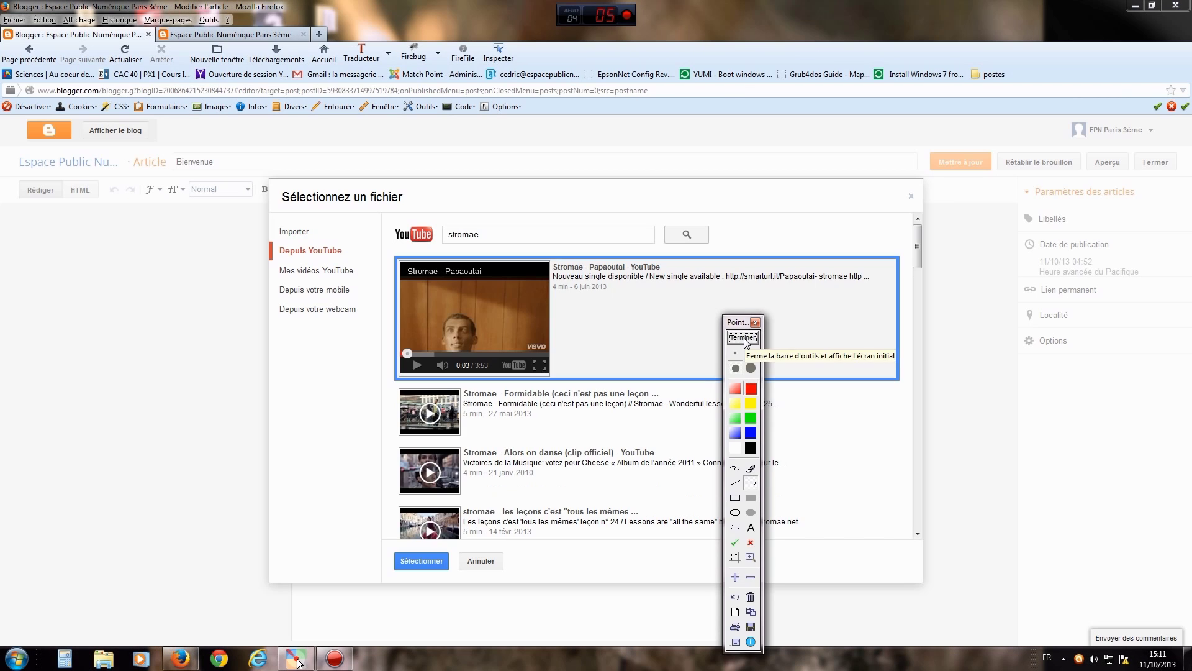
drag(535, 470, 451, 547)
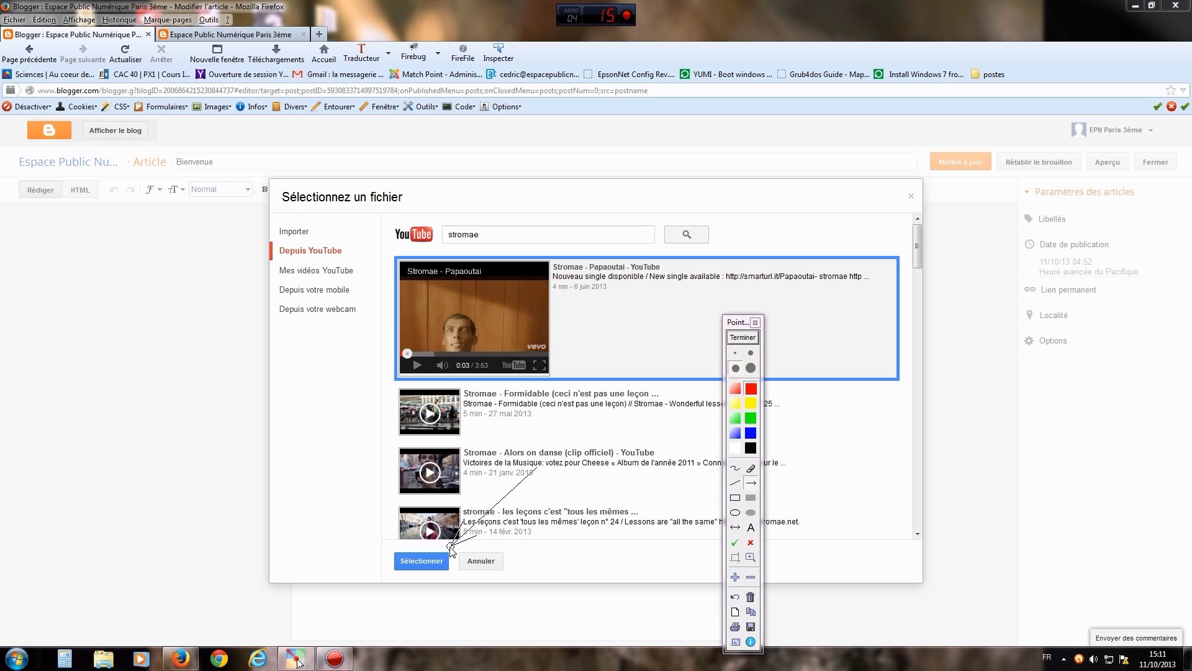
click(743, 337)
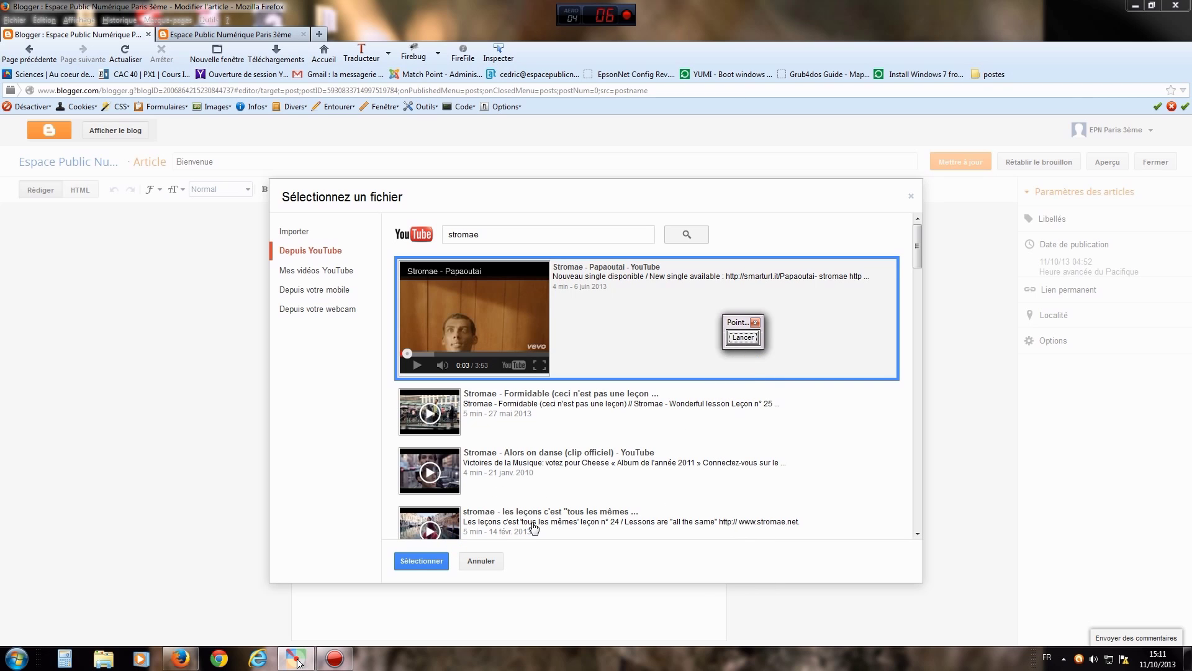
click(423, 560)
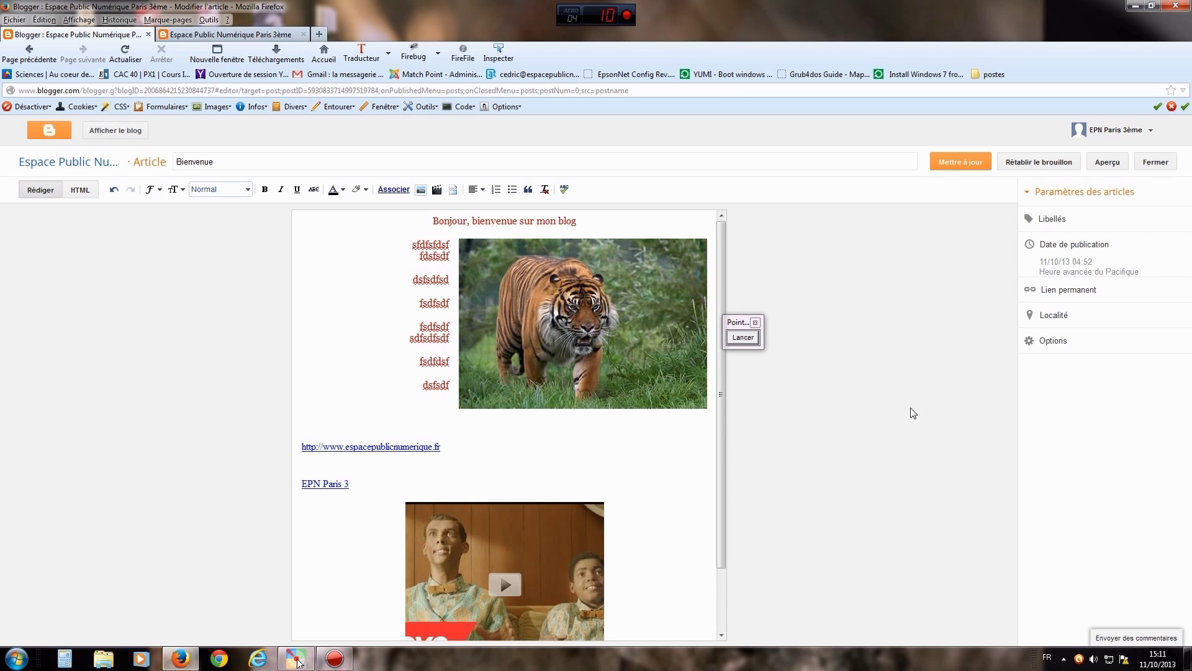
- Select the embedded video and try left, justified and right alignment, ending on centred
drag(720, 420, 721, 493)
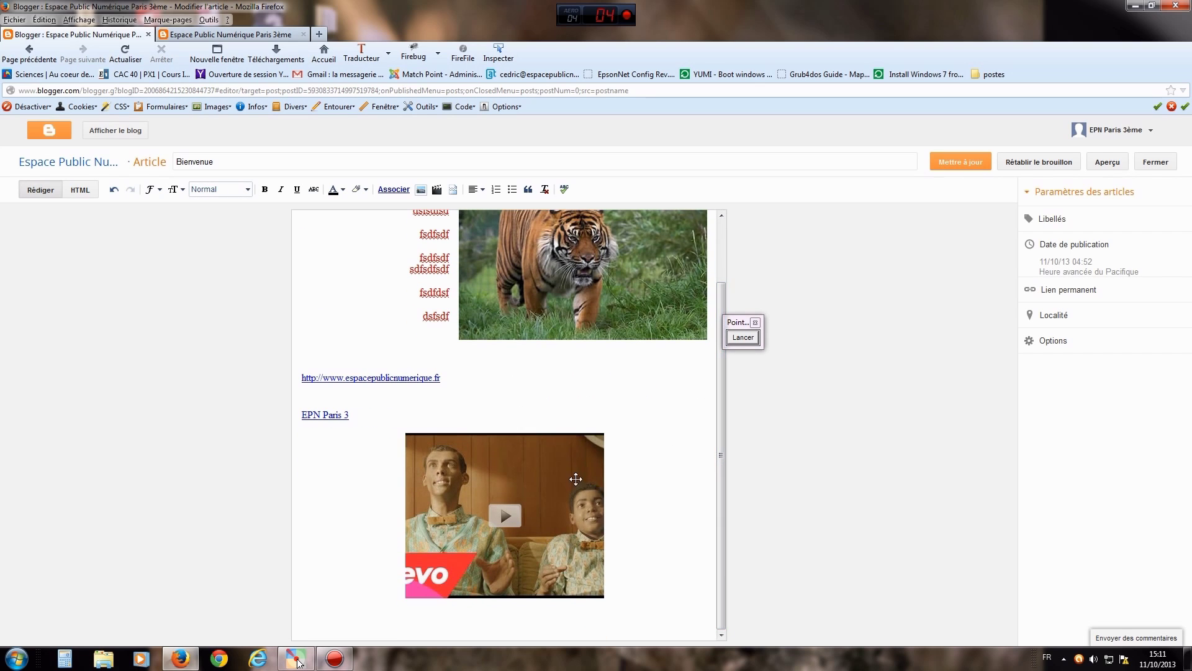
click(567, 472)
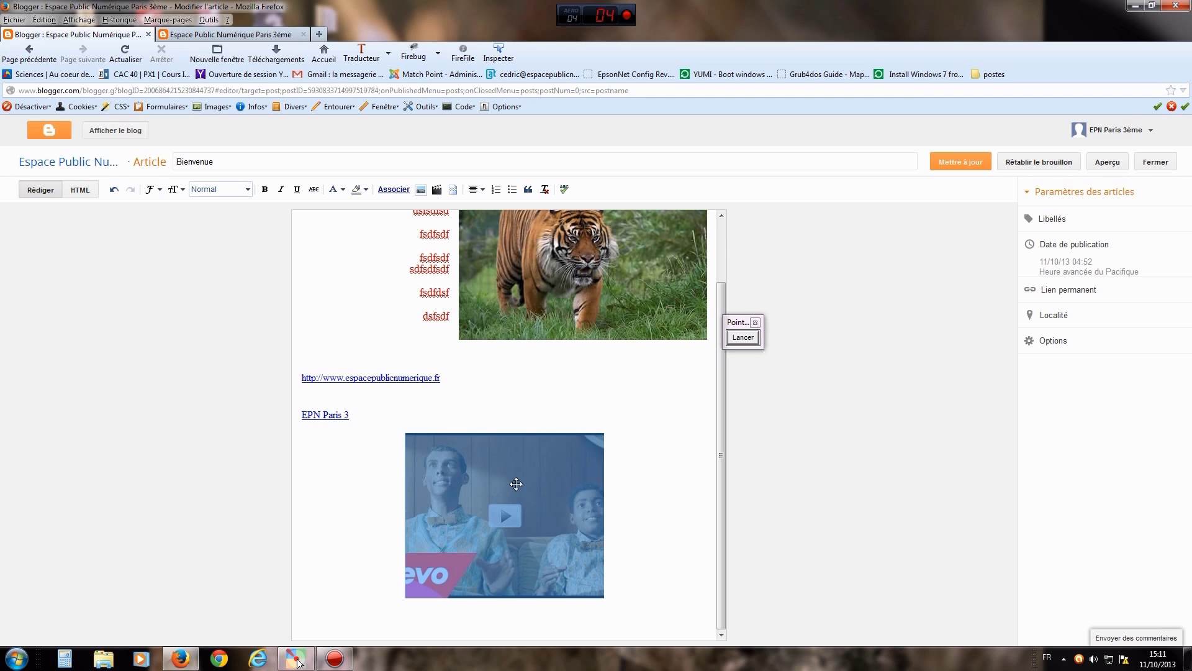
click(475, 189)
click(485, 206)
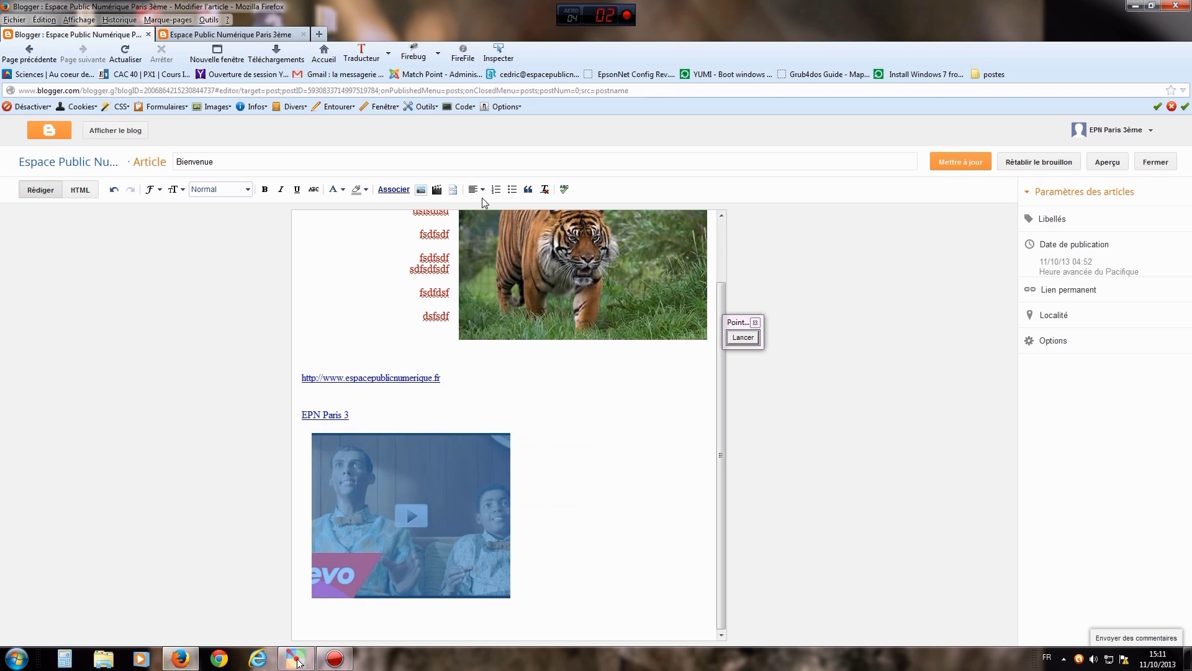
click(488, 253)
click(478, 190)
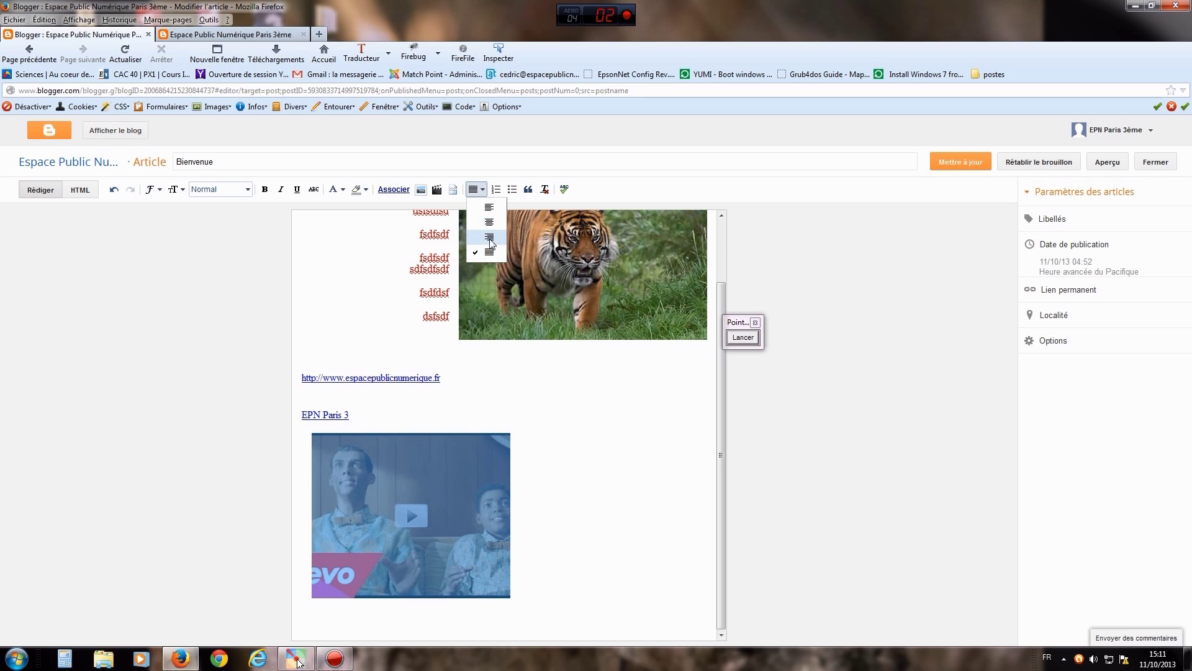
click(490, 238)
click(478, 190)
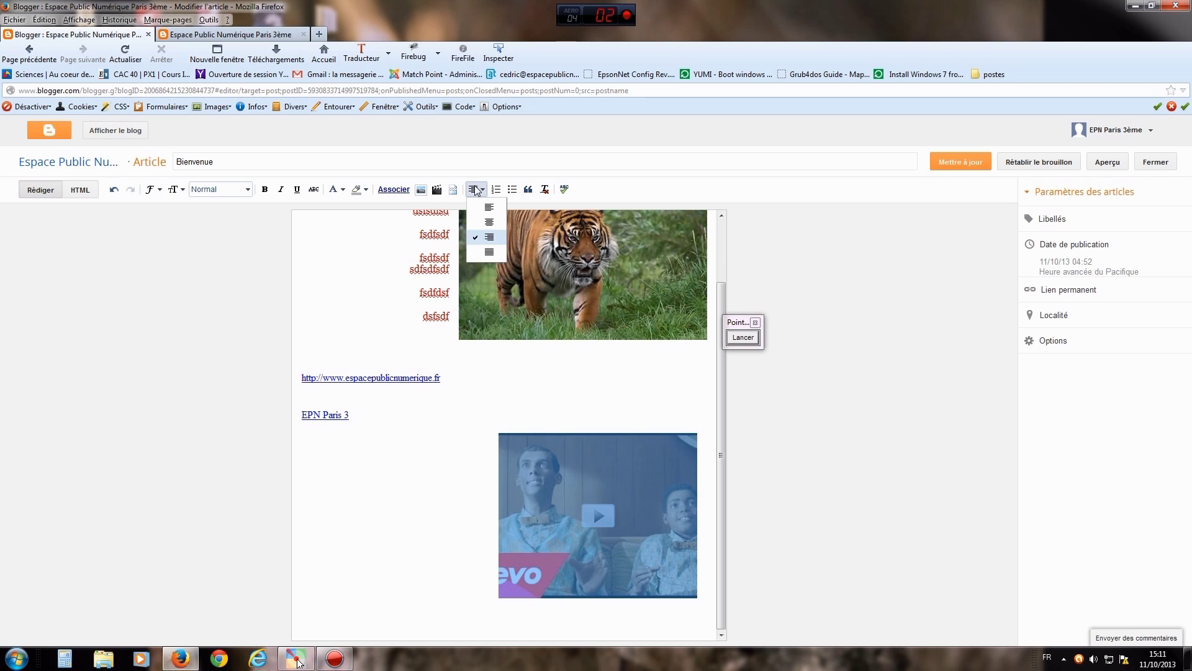
click(485, 221)
- Move the video above the EPN Paris 3 link, delete the website link line, and save the post
drag(488, 428, 487, 401)
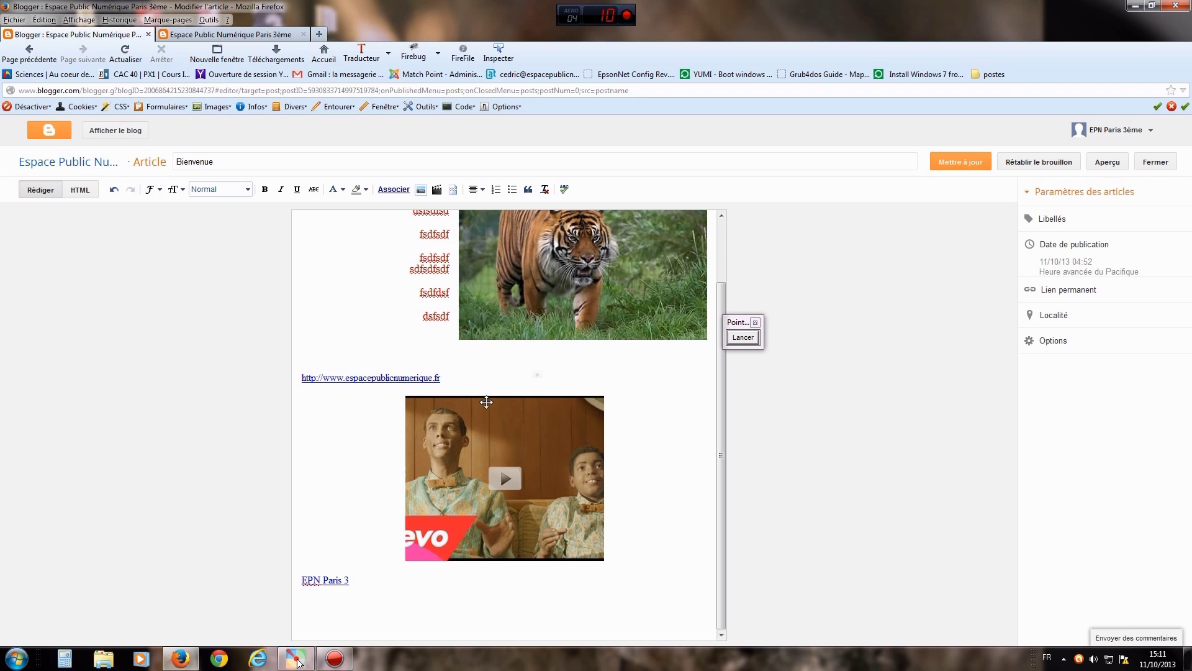
click(486, 402)
click(441, 377)
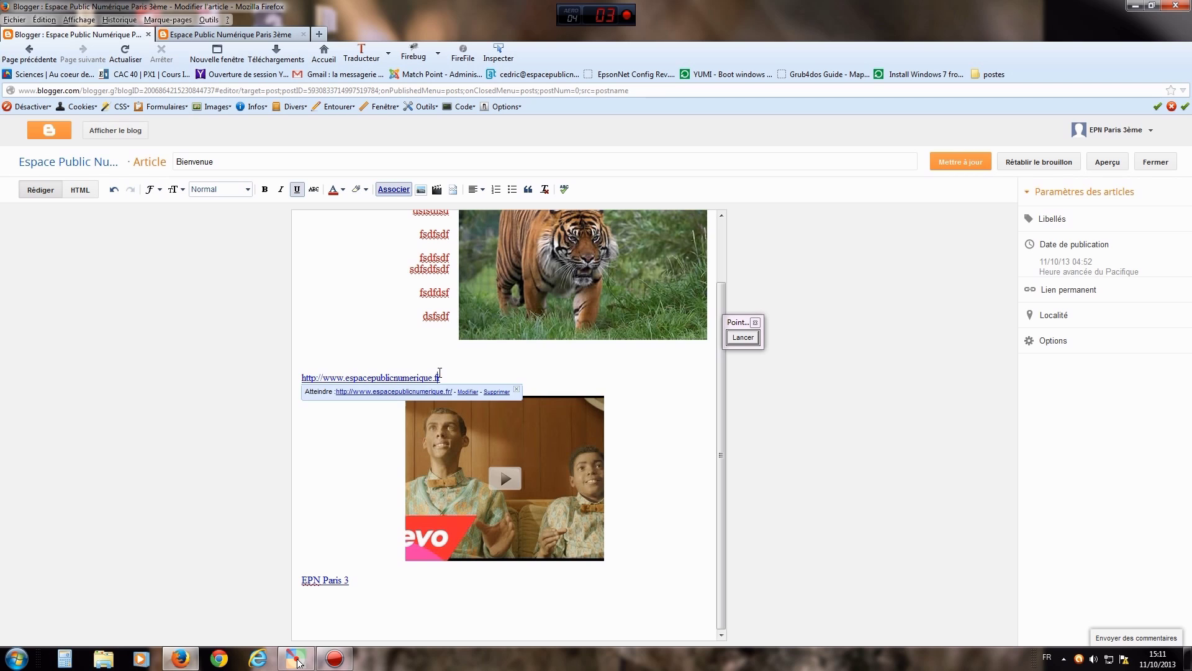
drag(473, 374, 287, 377)
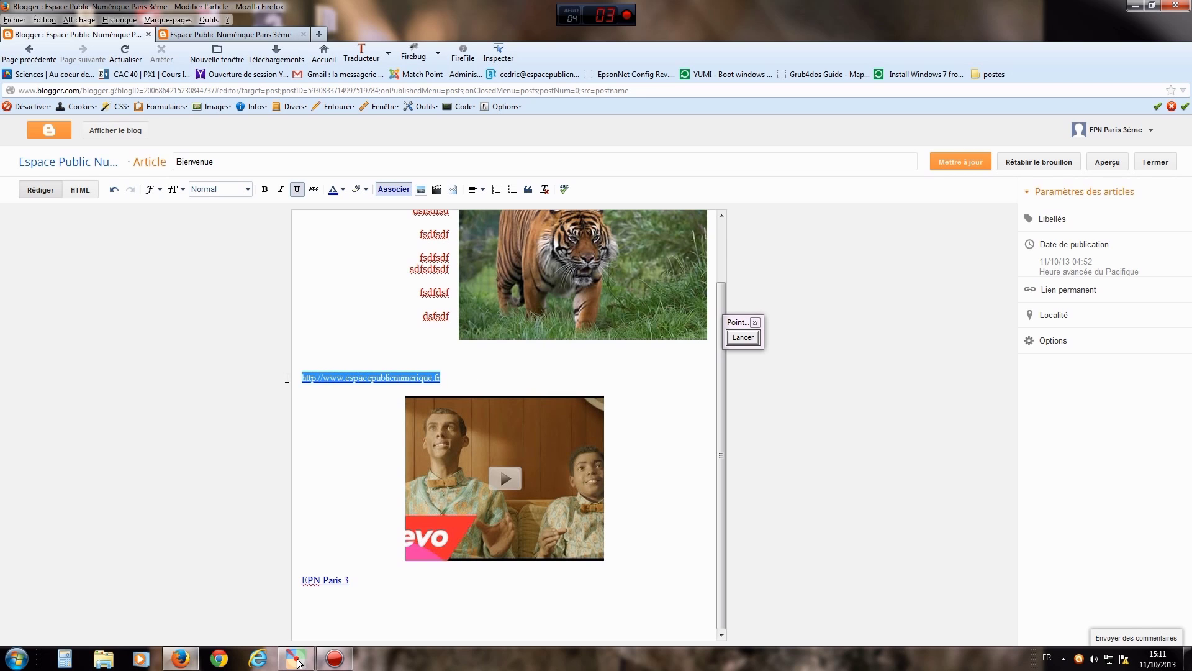
key(Delete)
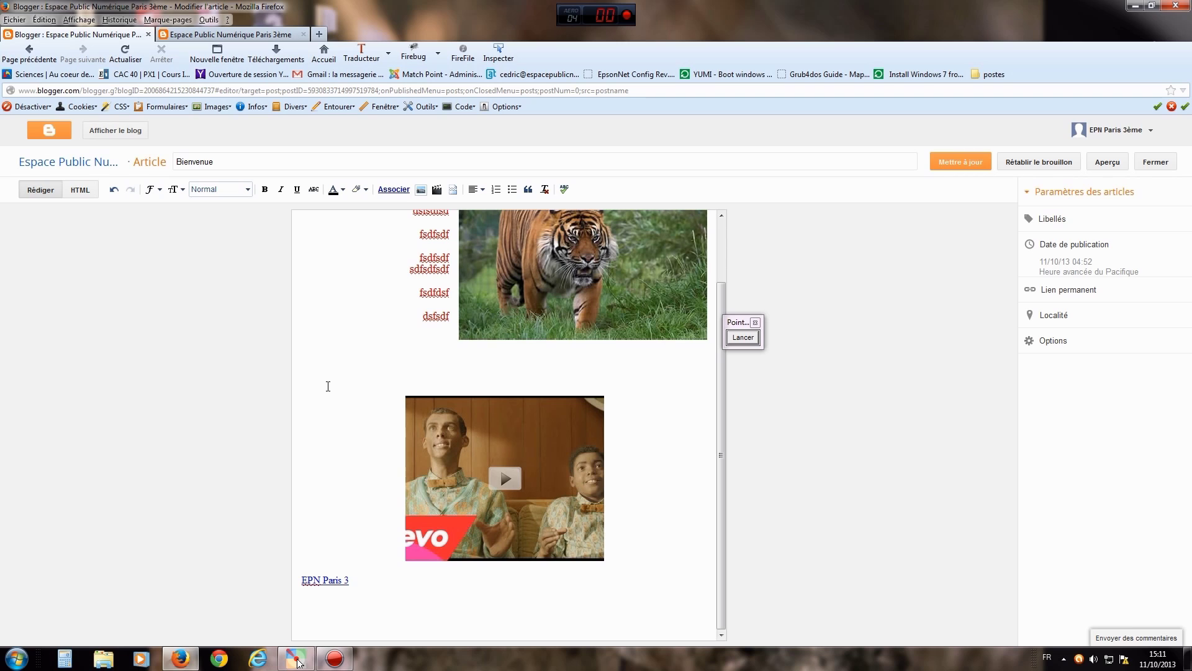
key(Delete)
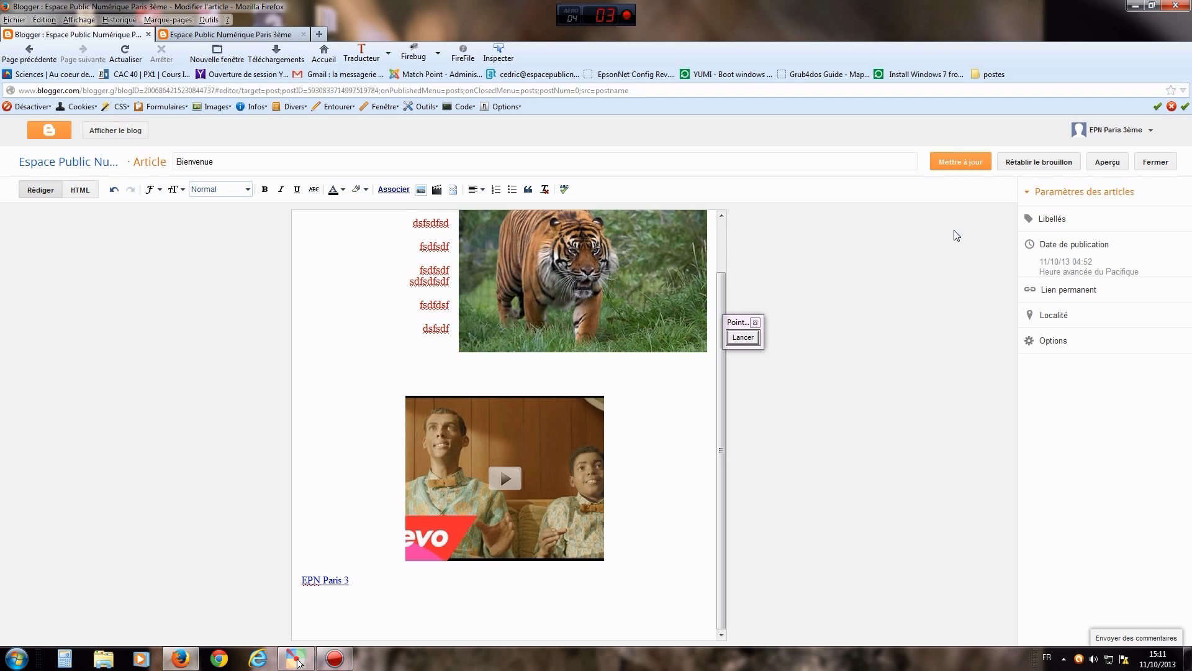
click(957, 163)
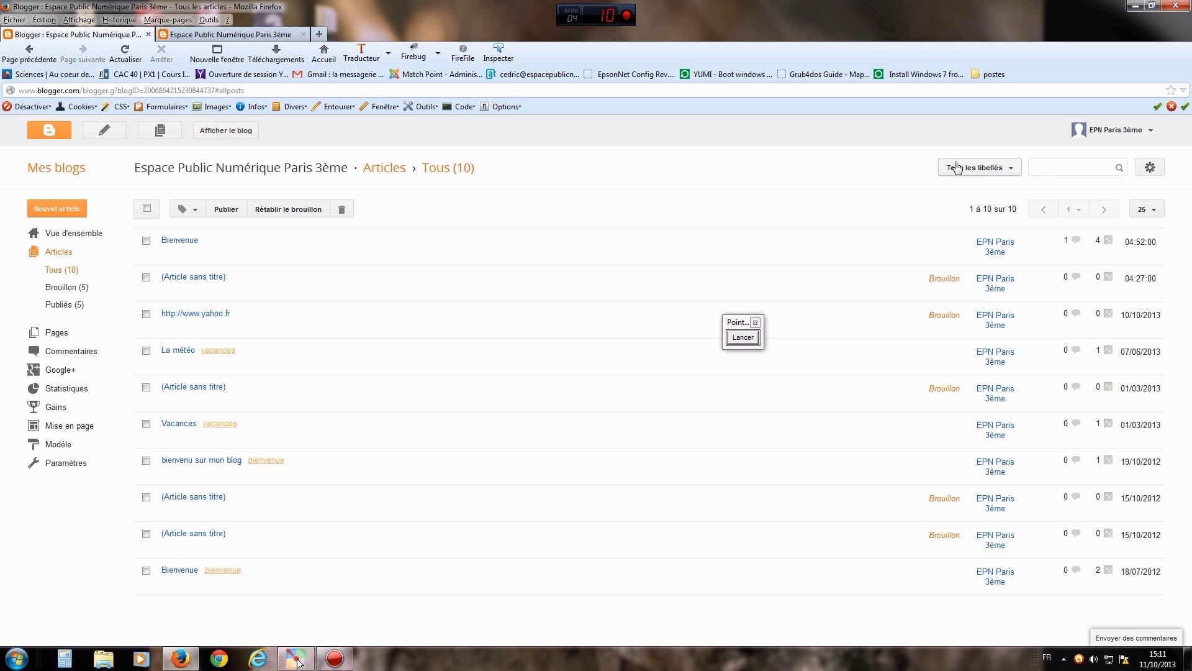
click(223, 131)
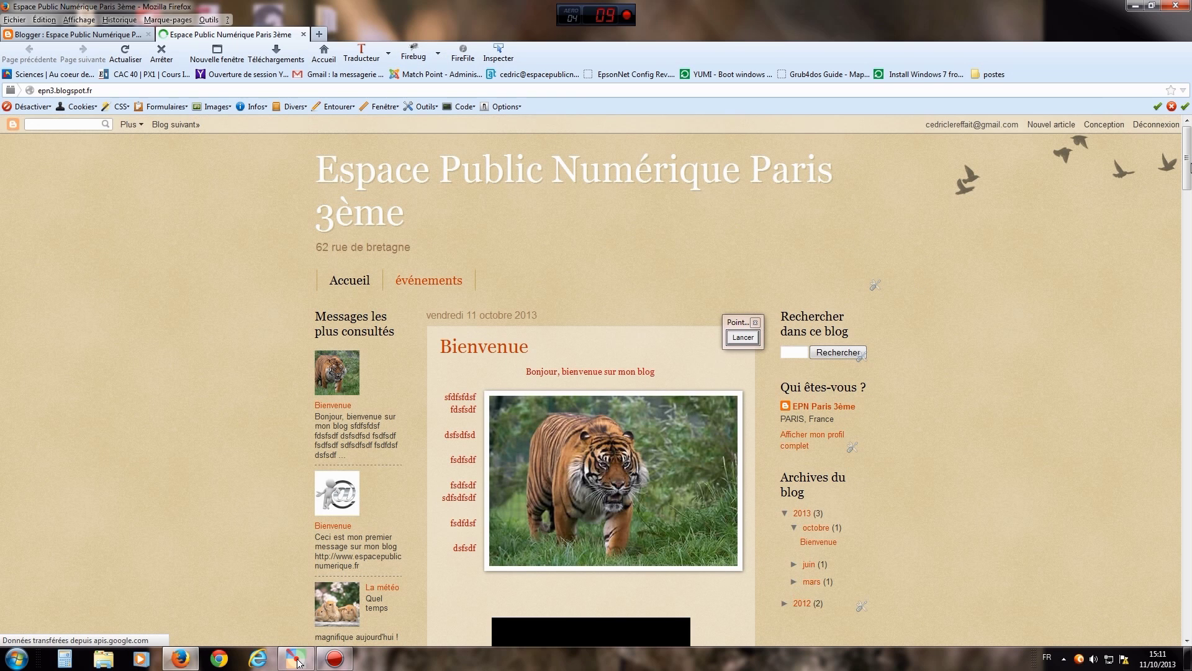
drag(1188, 169, 1188, 194)
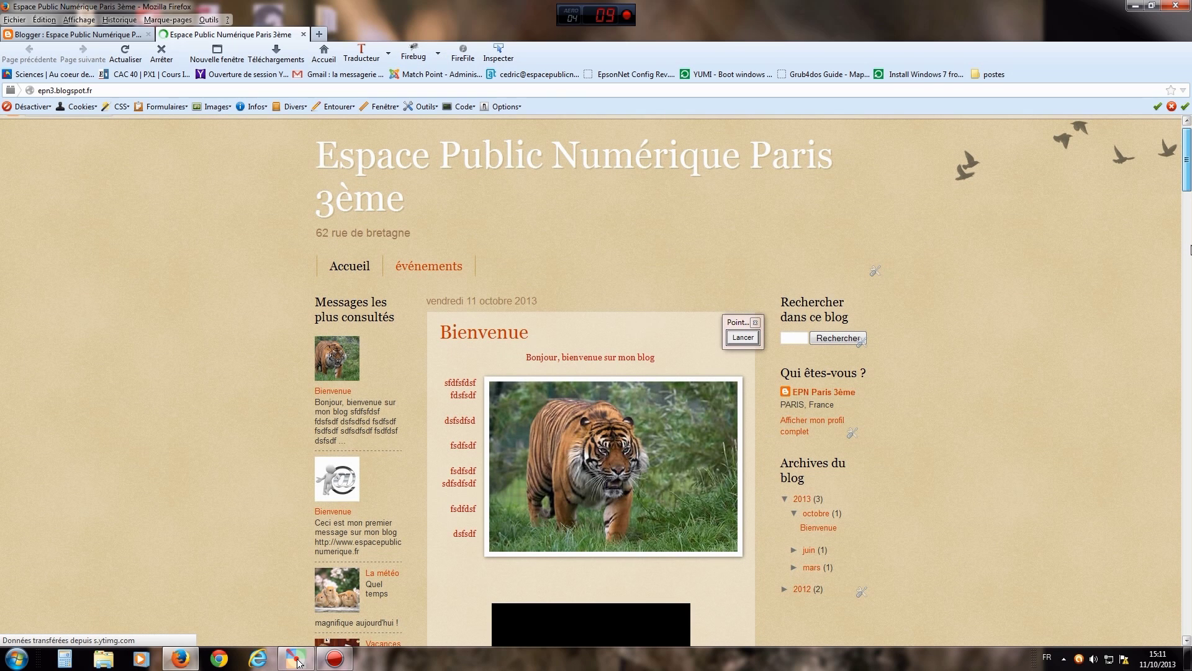
click(1190, 256)
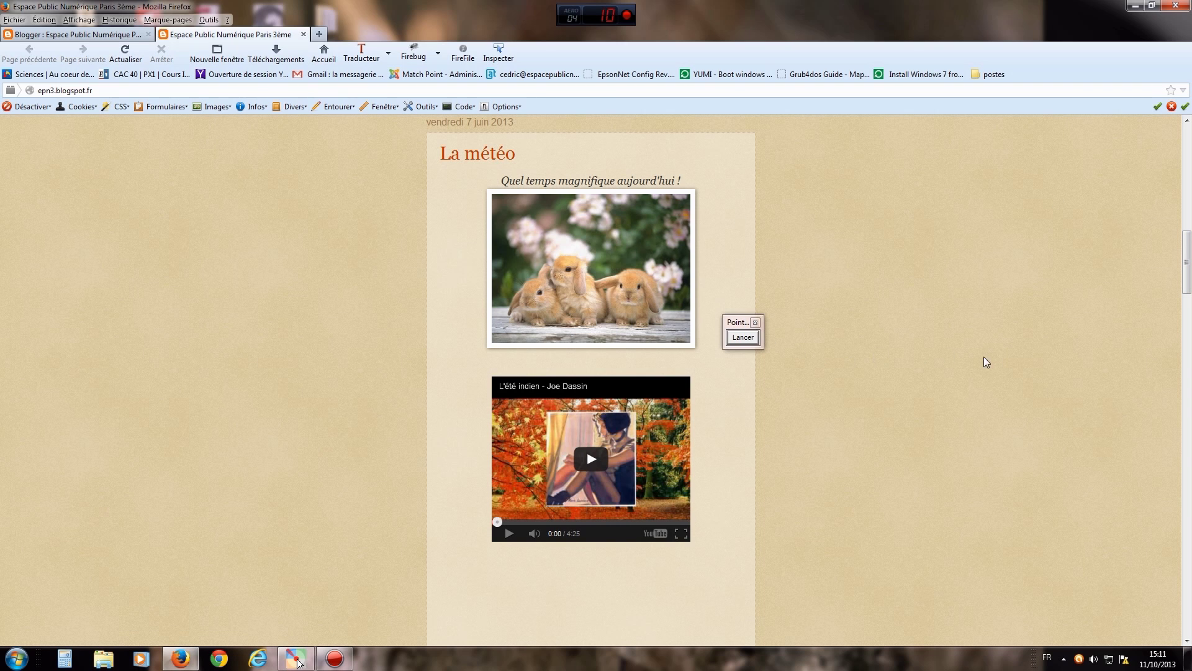
click(1182, 221)
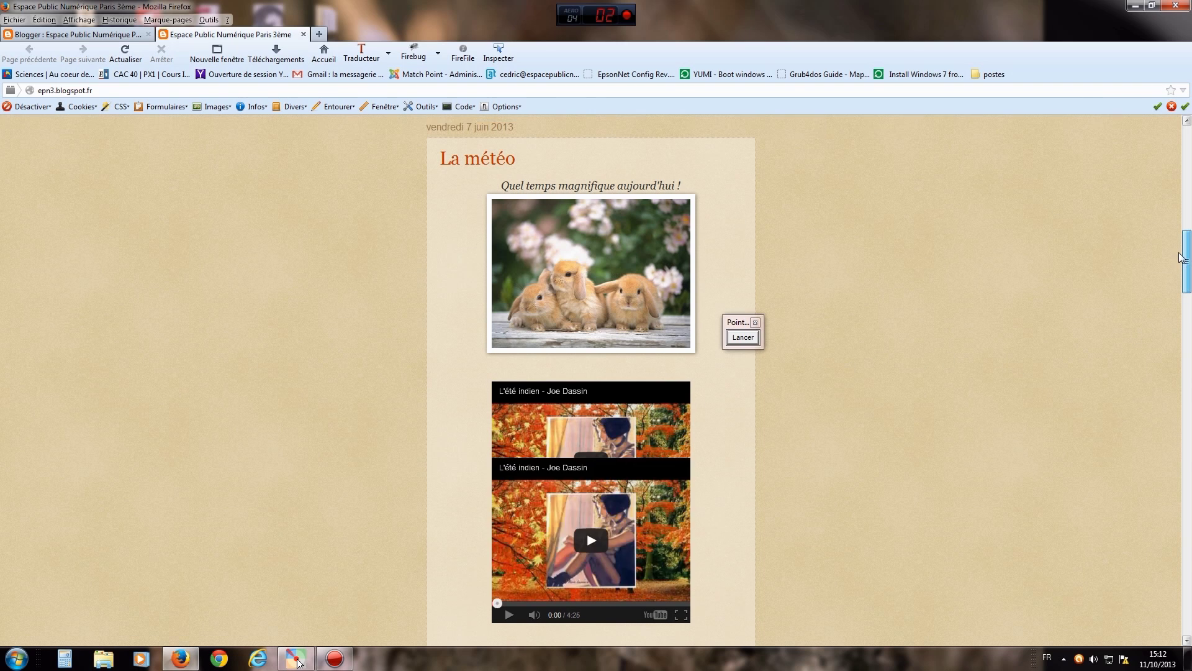
drag(1178, 215, 1177, 212)
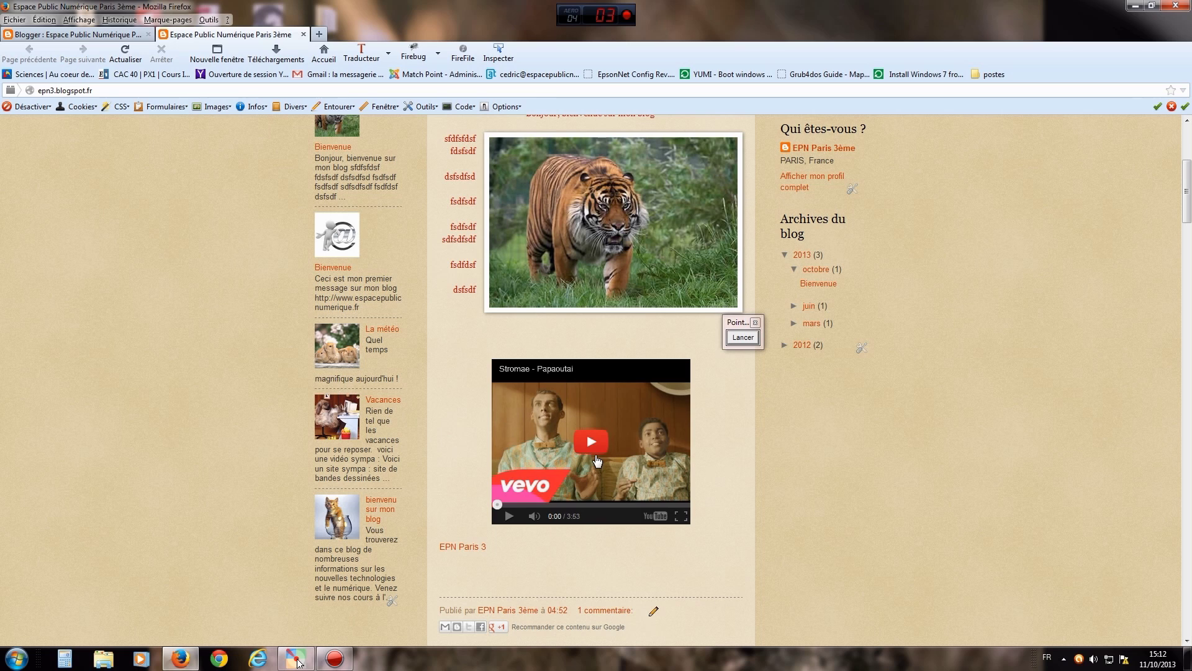
click(592, 440)
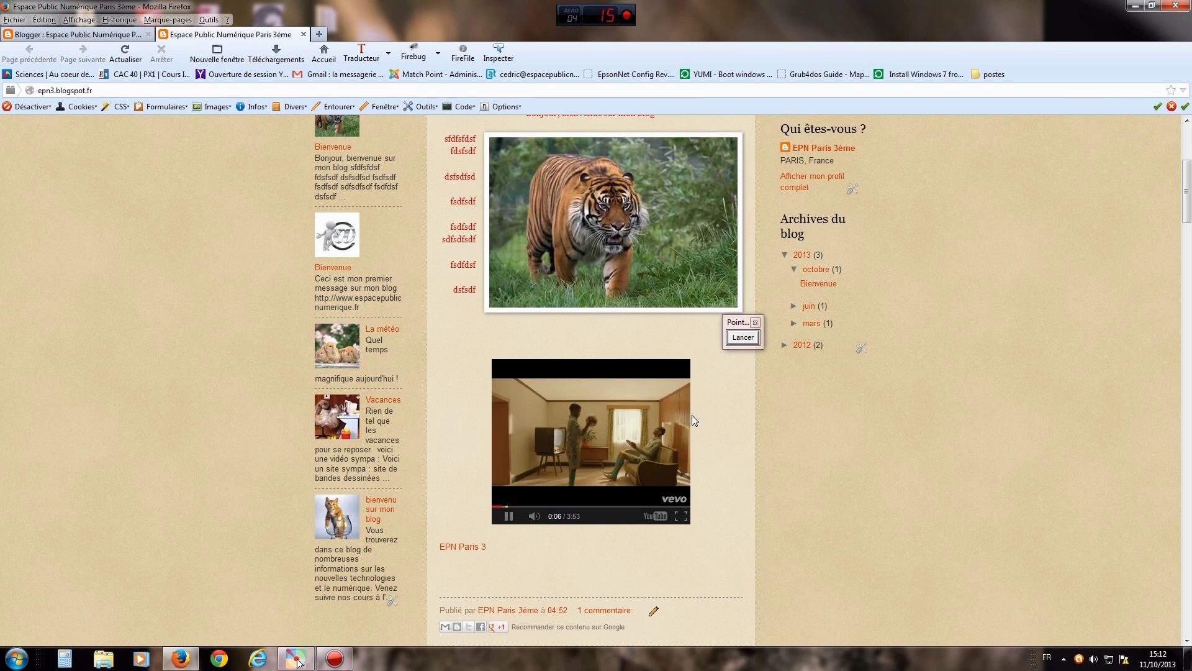
click(508, 516)
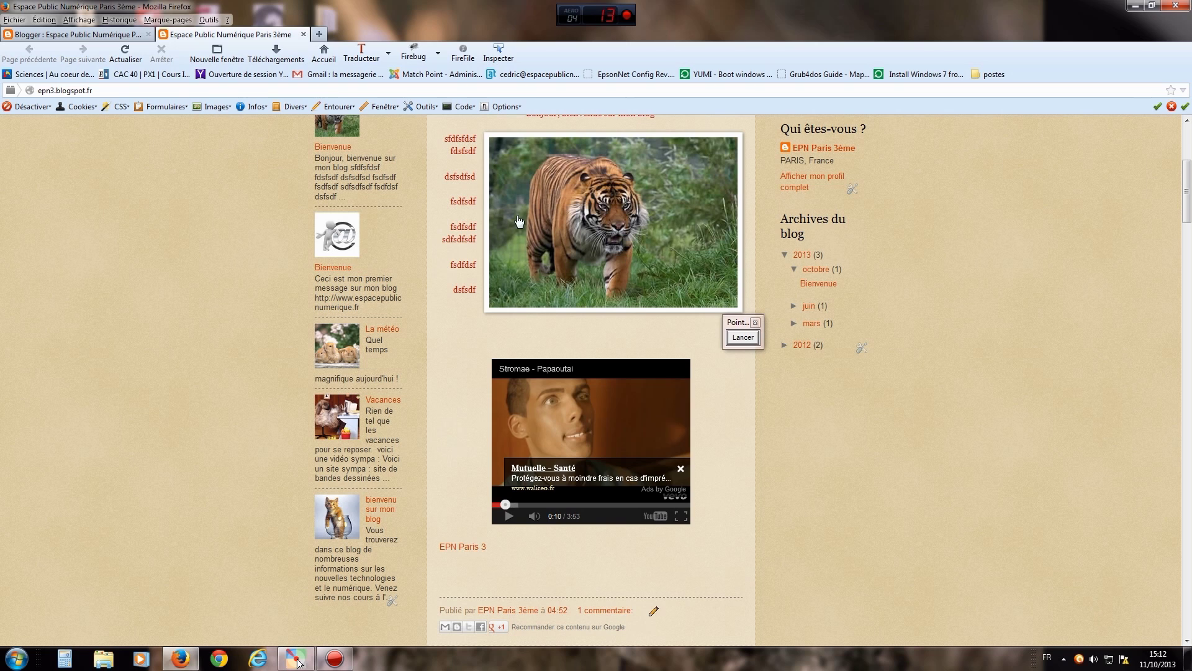
click(304, 35)
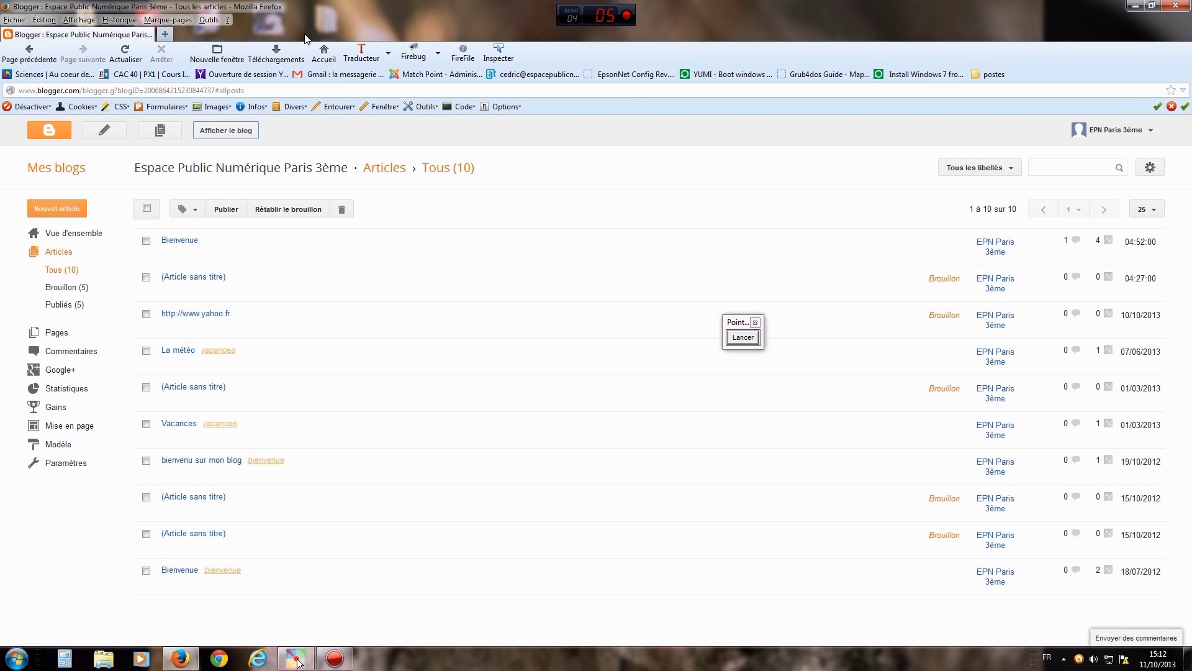
click(175, 241)
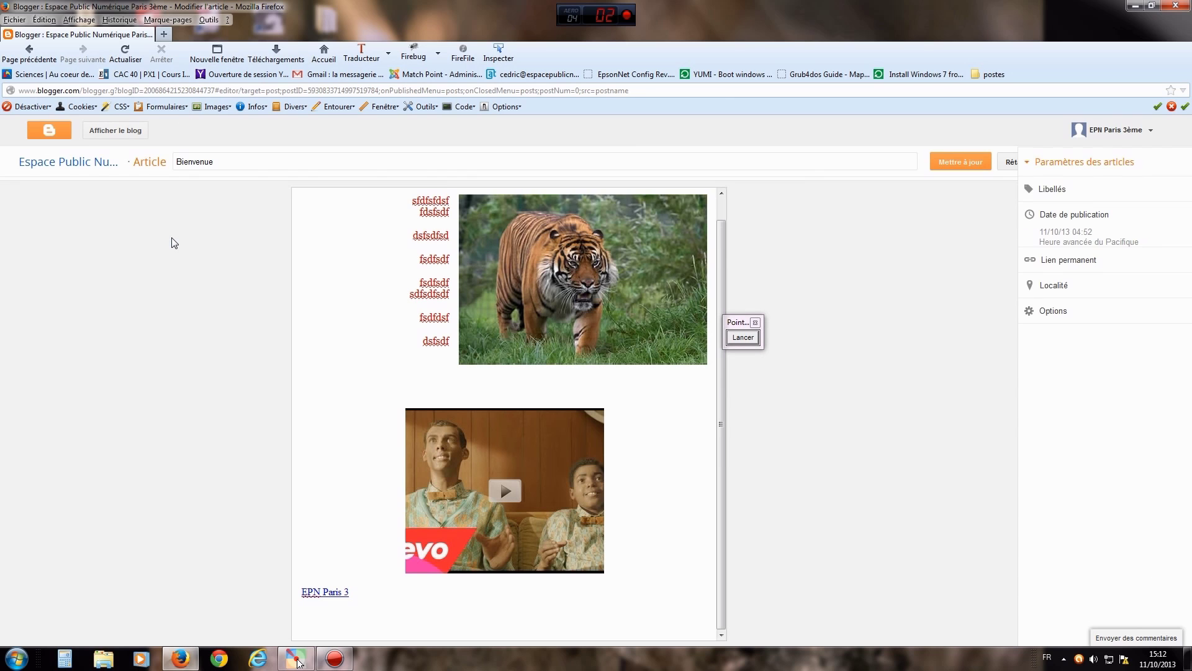
click(549, 458)
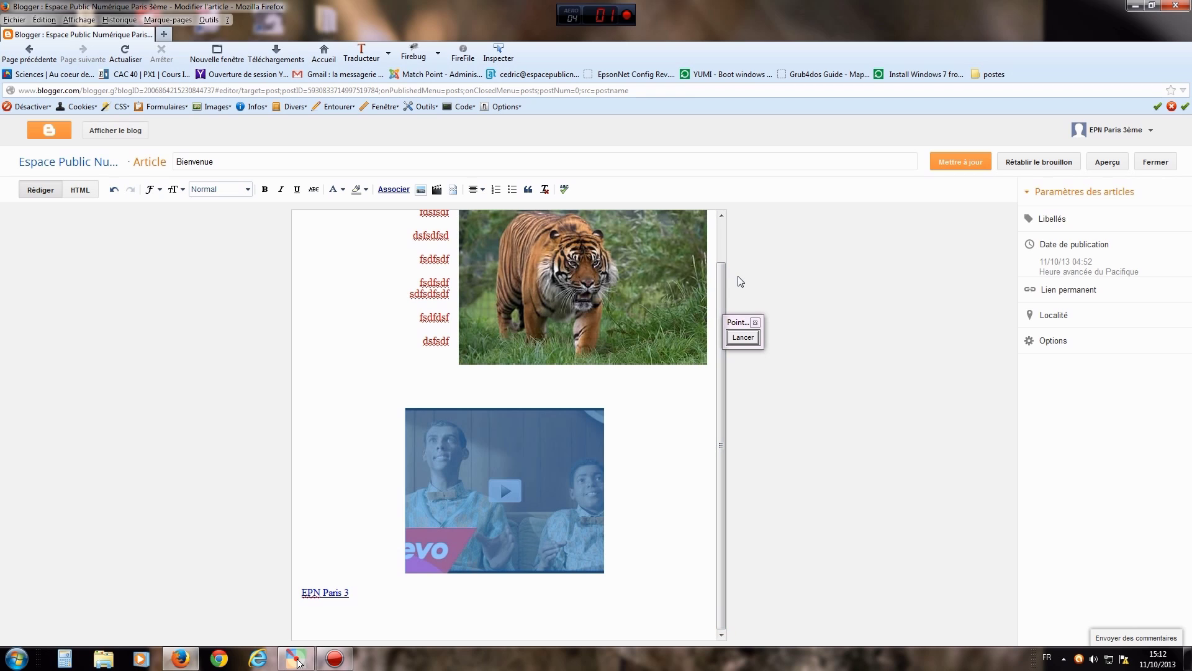
click(962, 163)
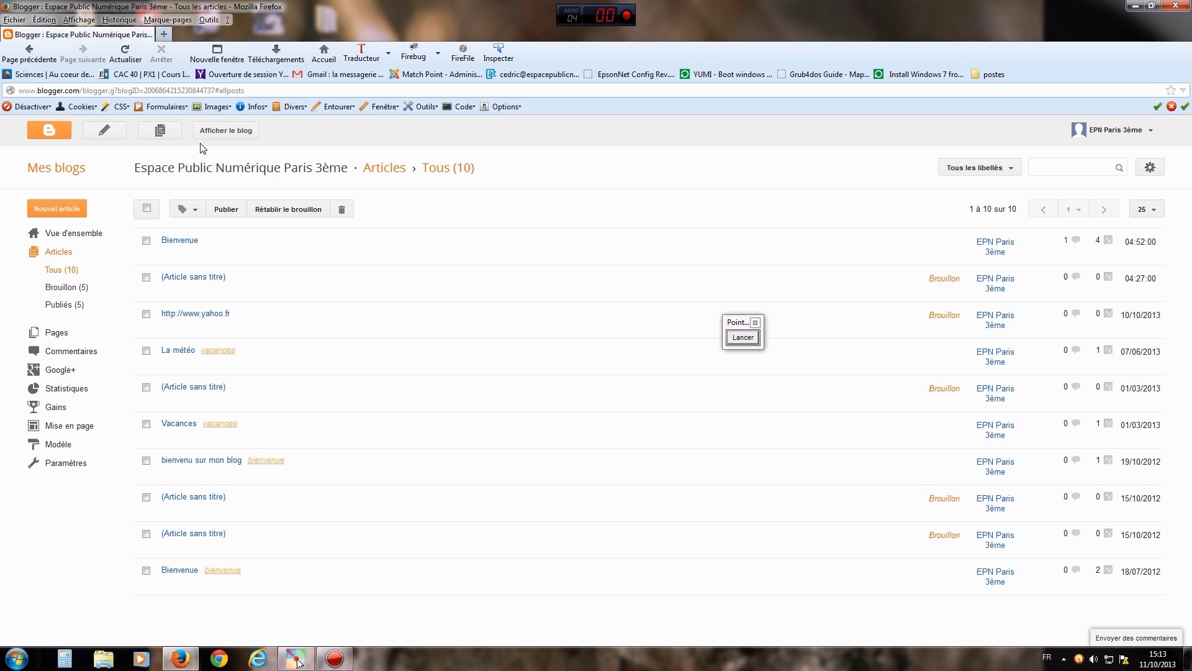
click(230, 133)
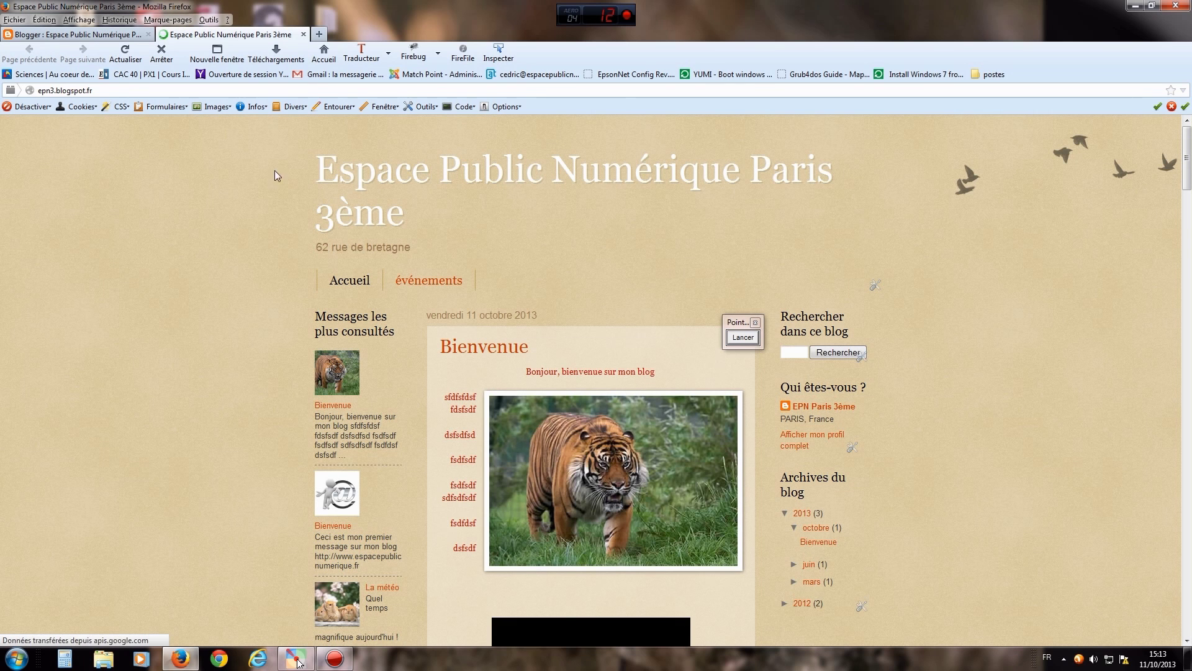
- Scroll the live blog to view the Bienvenue post with its tiger photo and Papaoutai video
mouse_move(1191, 173)
mouse_down()
mouse_move(1190, 446)
mouse_move(1182, 159)
mouse_up()
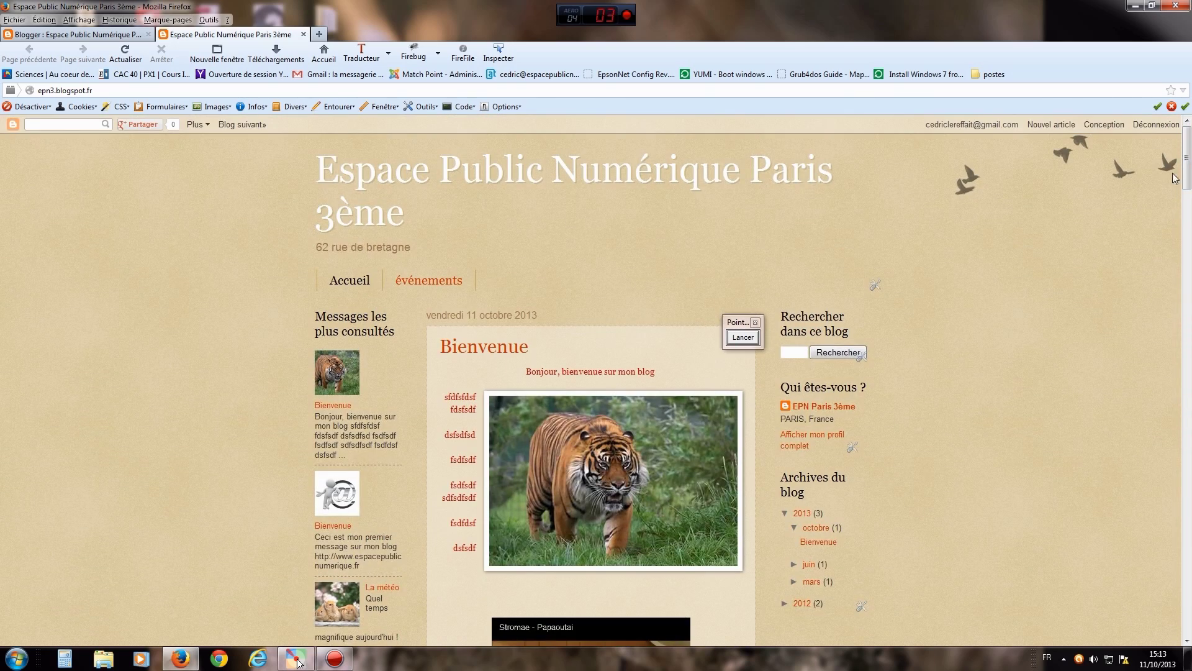
click(737, 338)
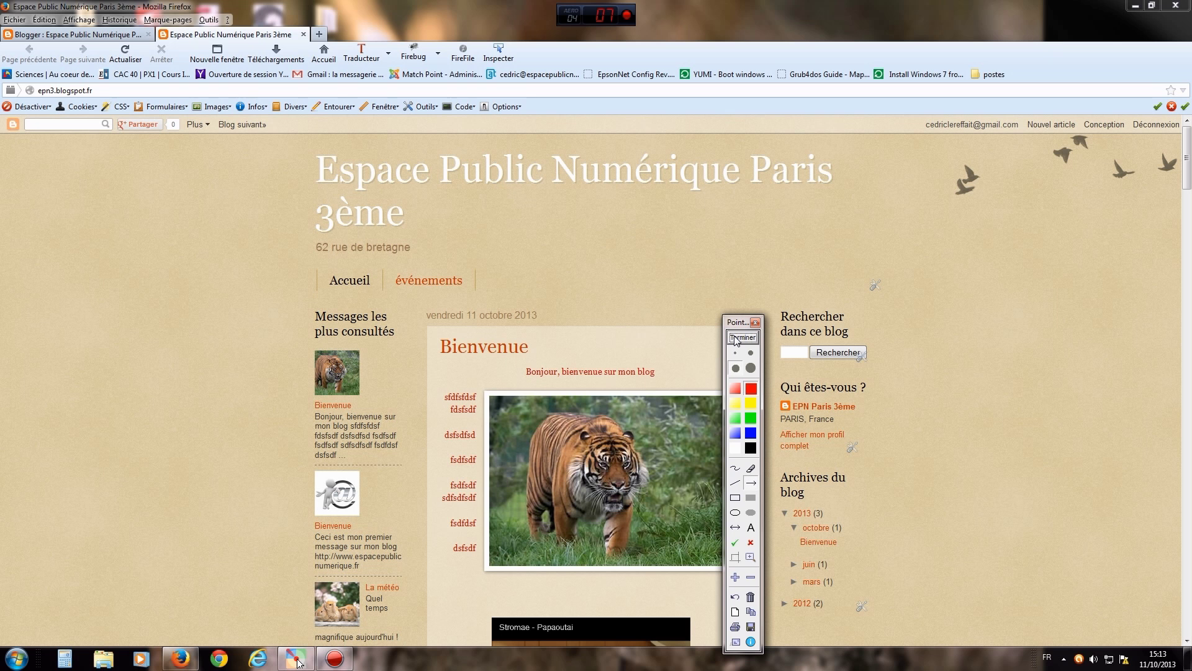
- Mark the live blog's menu tabs with a red freehand annotation, then clear it
click(737, 469)
drag(581, 259, 375, 260)
drag(388, 302, 553, 283)
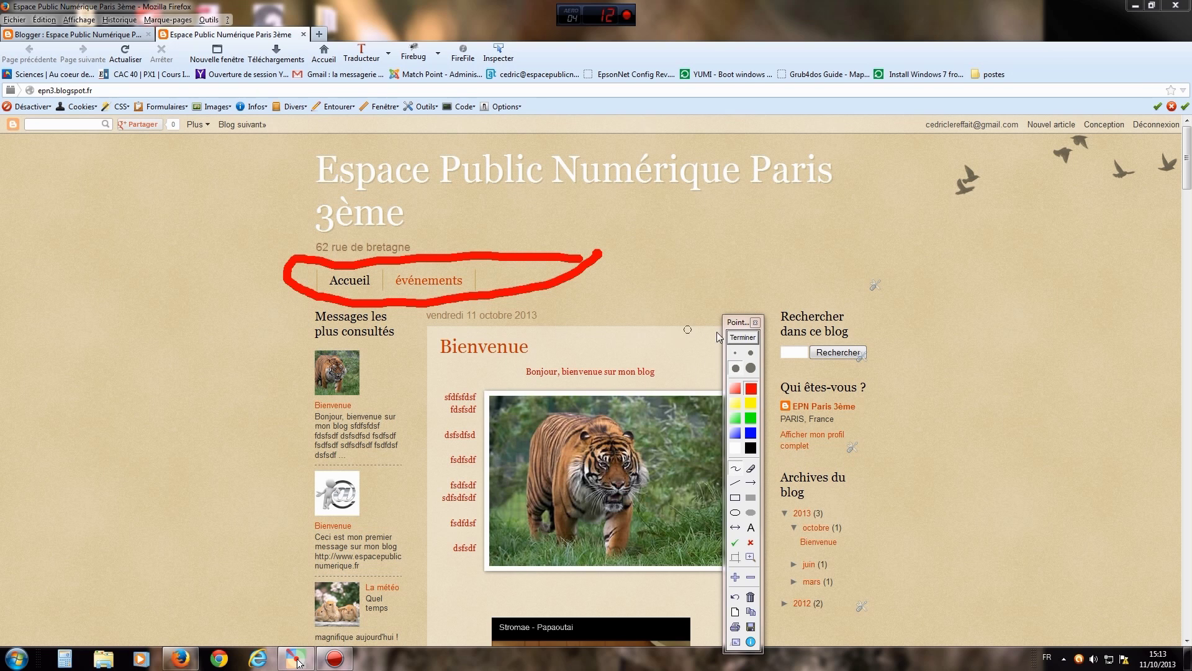
click(740, 338)
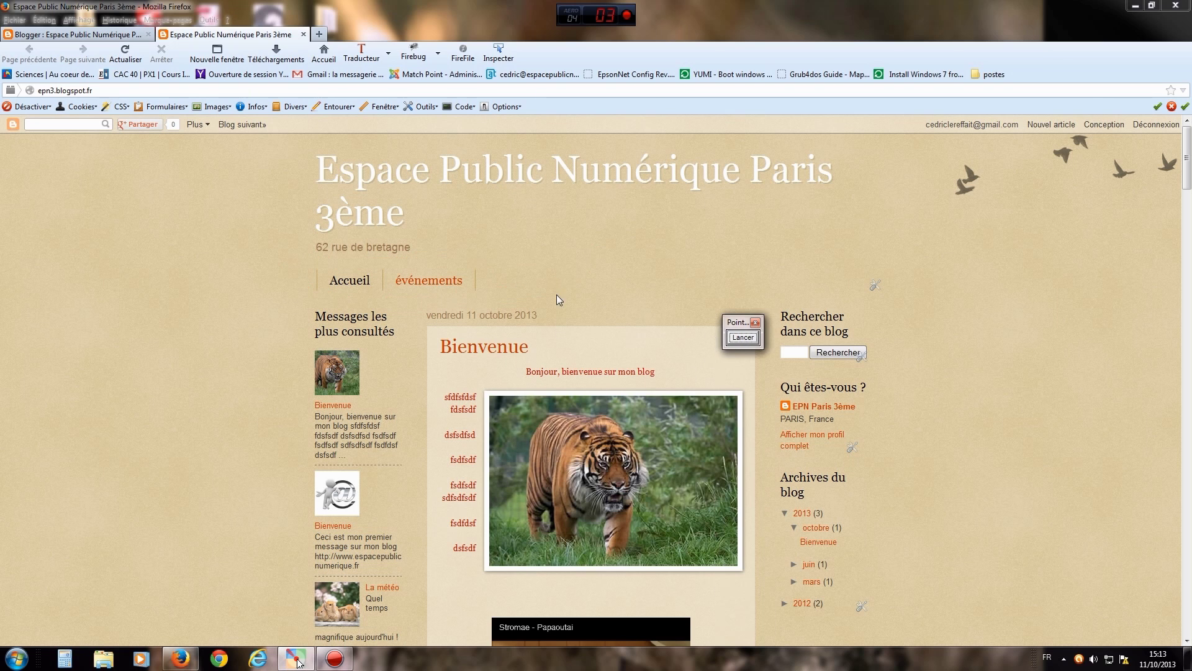
- View the événements page reading 'à venir', then close the live blog tab
click(429, 282)
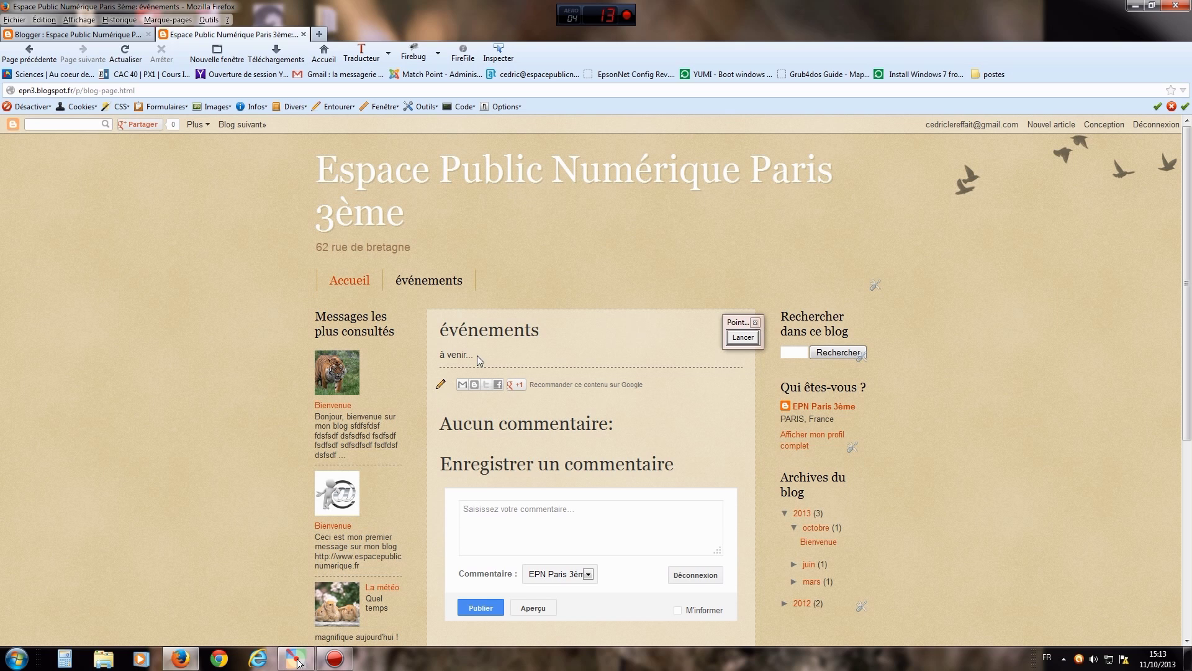
drag(473, 358, 437, 360)
click(744, 336)
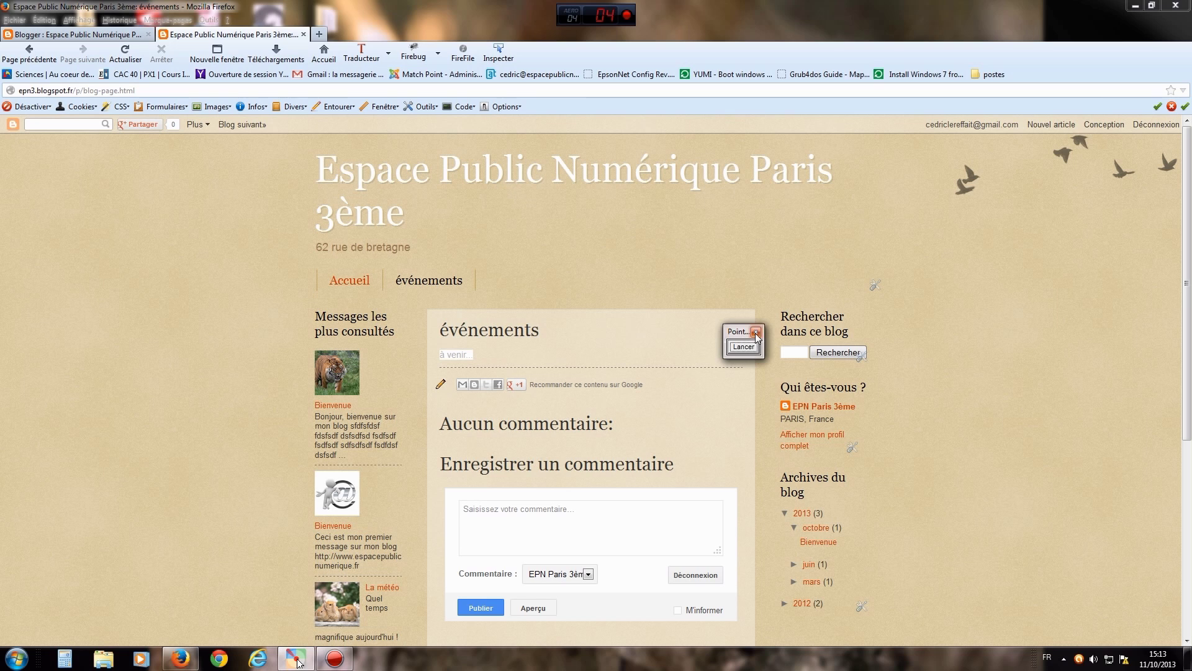
click(756, 332)
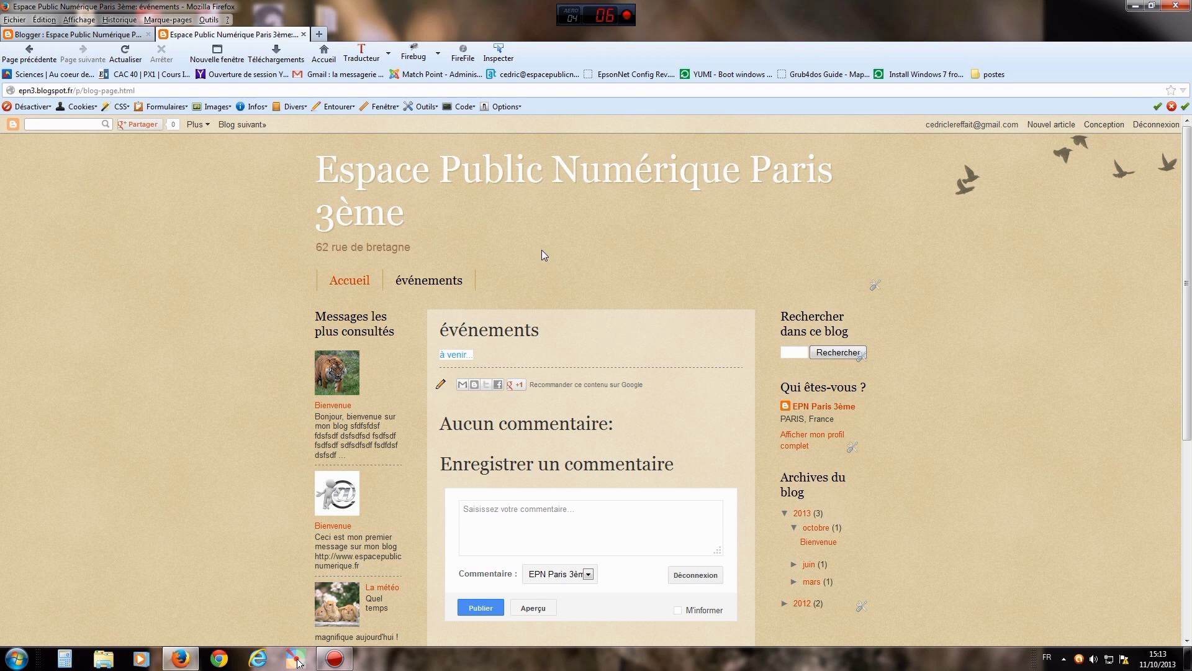
click(303, 34)
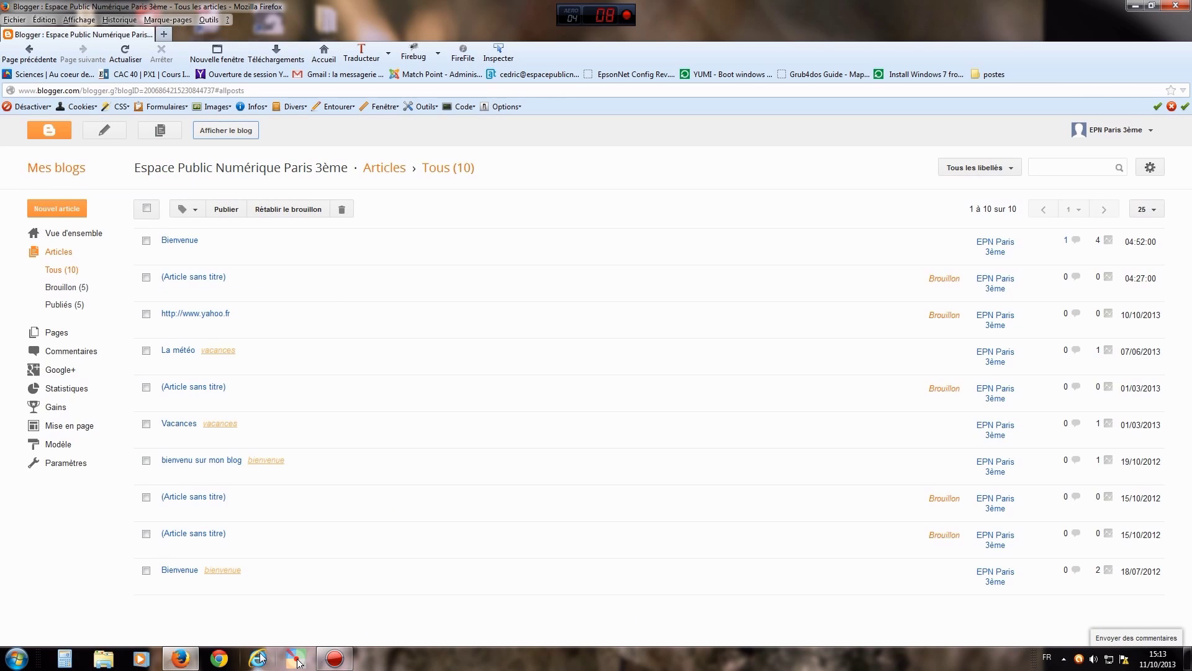
click(297, 660)
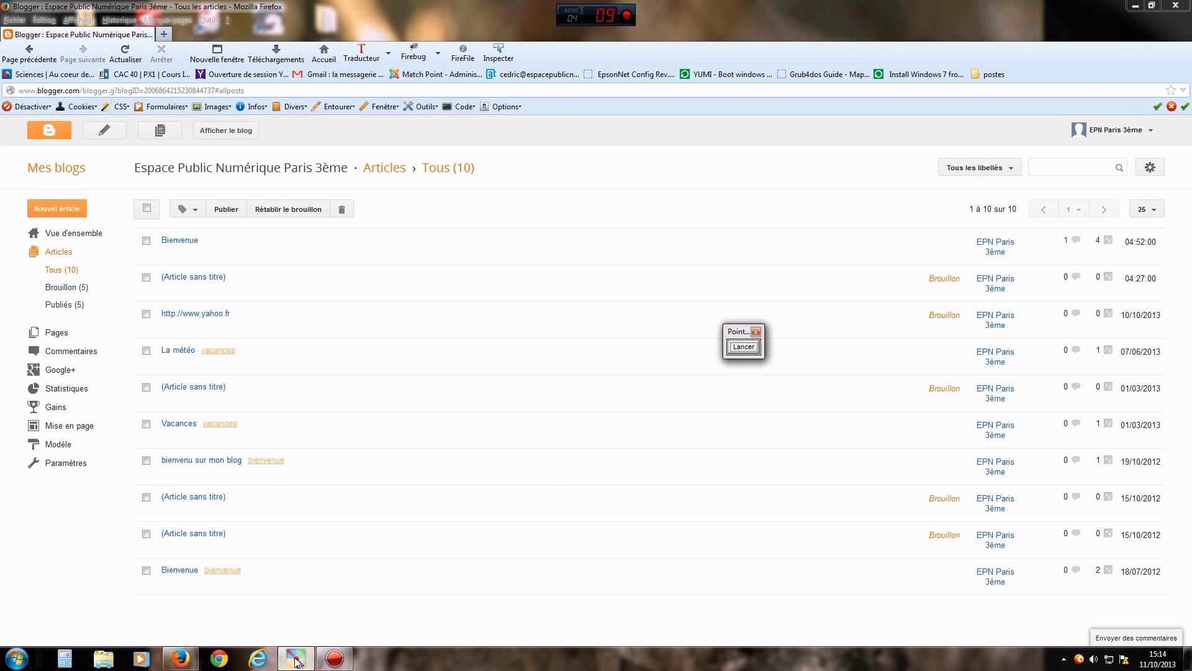
- Draw an on-screen arrow pointing at Pages, clear it, and open the Pages section
click(739, 348)
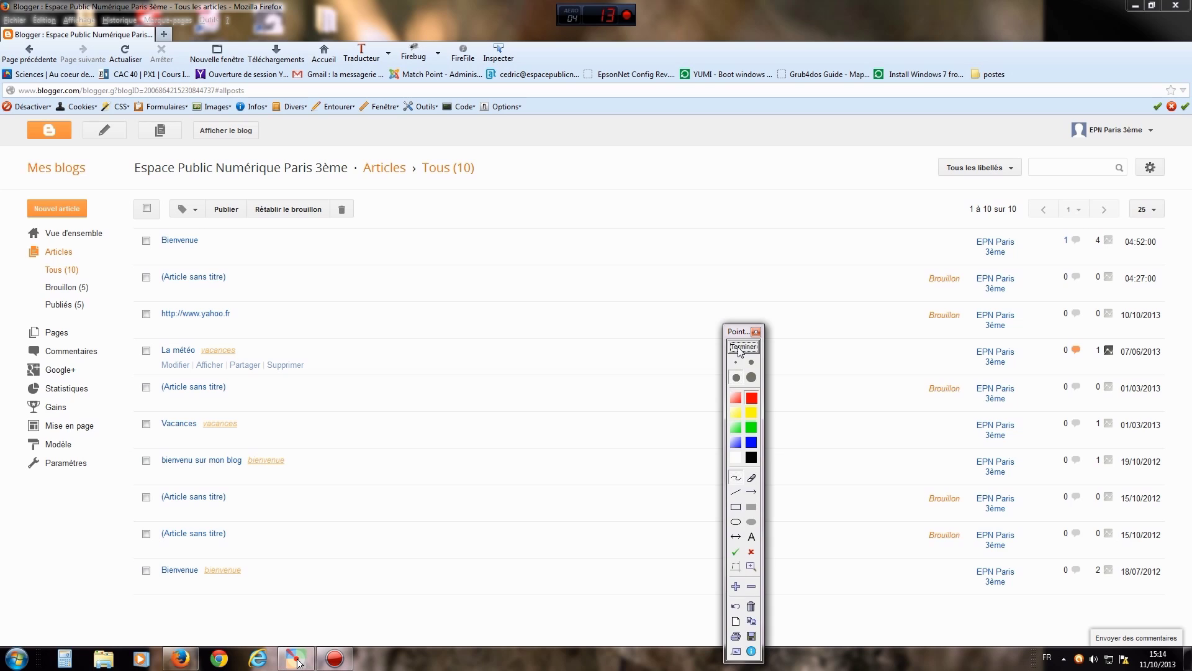
click(753, 493)
drag(183, 326, 85, 334)
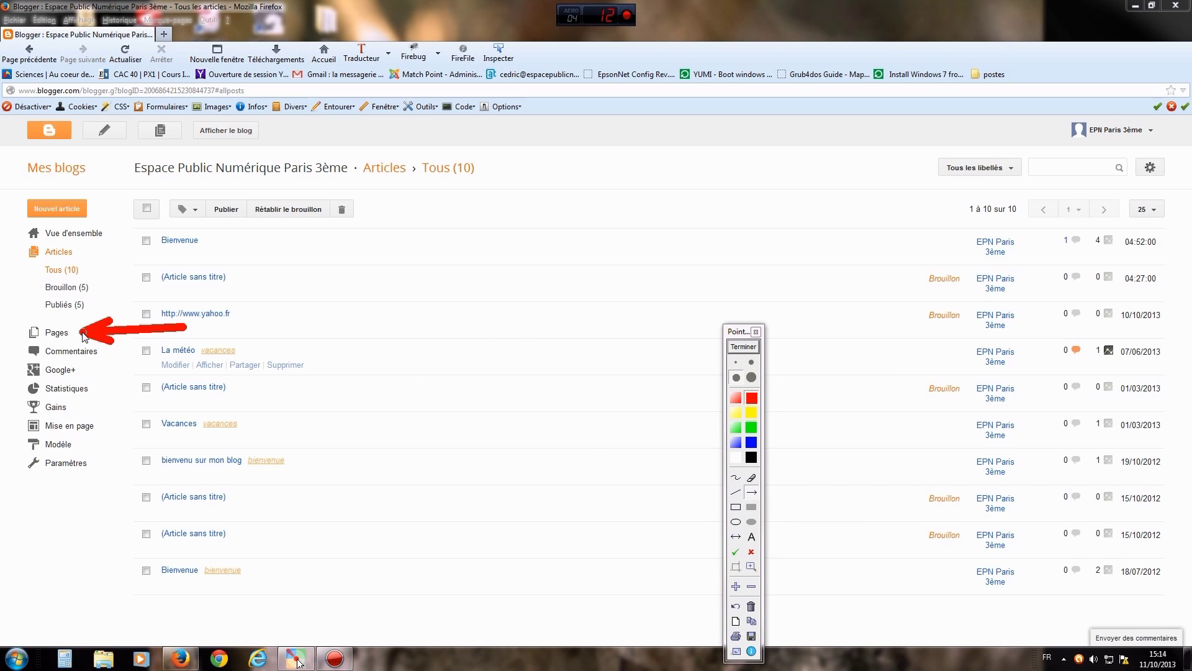
click(743, 350)
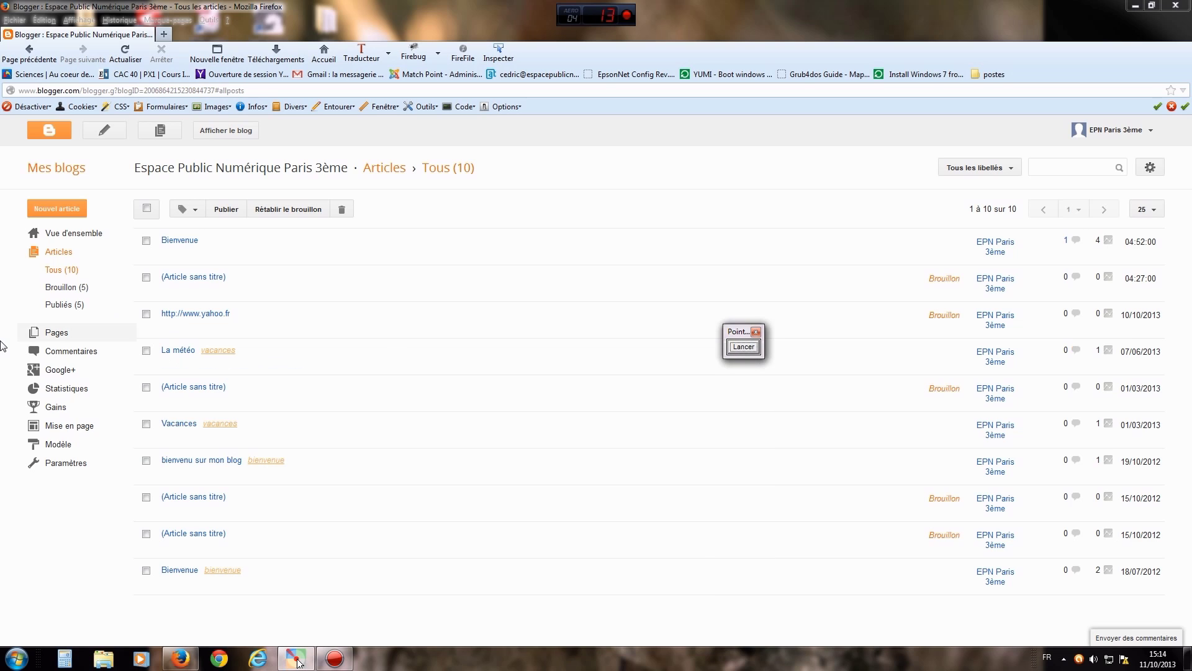
click(43, 334)
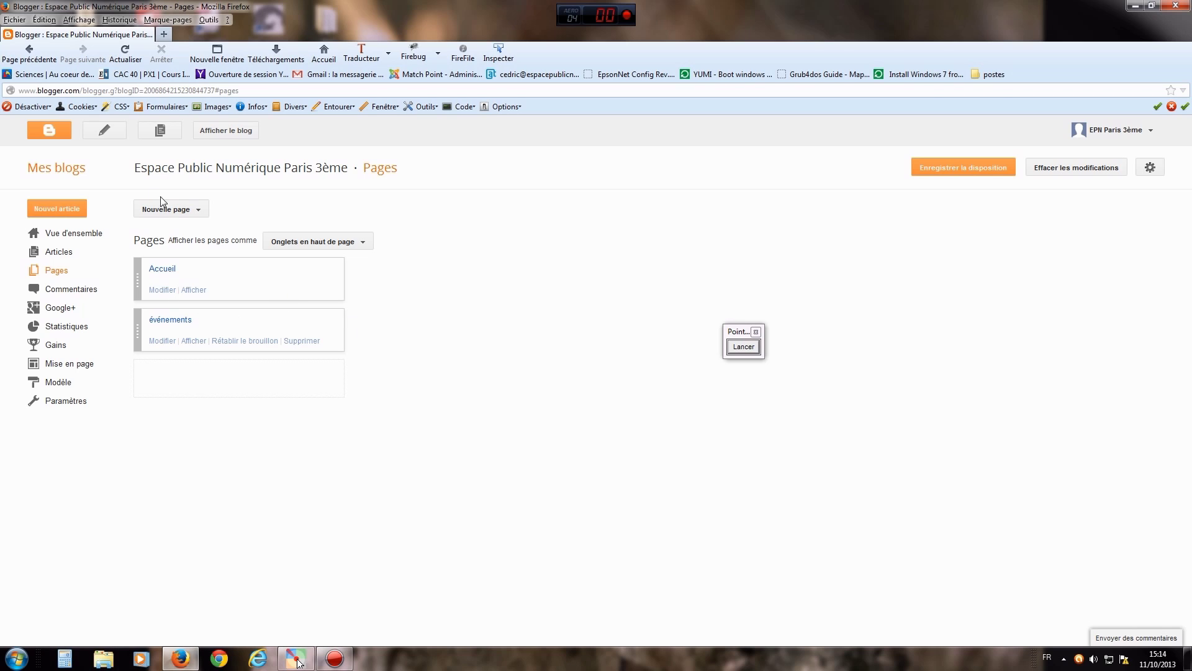
- Create a blank page titled 'concerts' with the body text 'à venir' and publish it
click(186, 210)
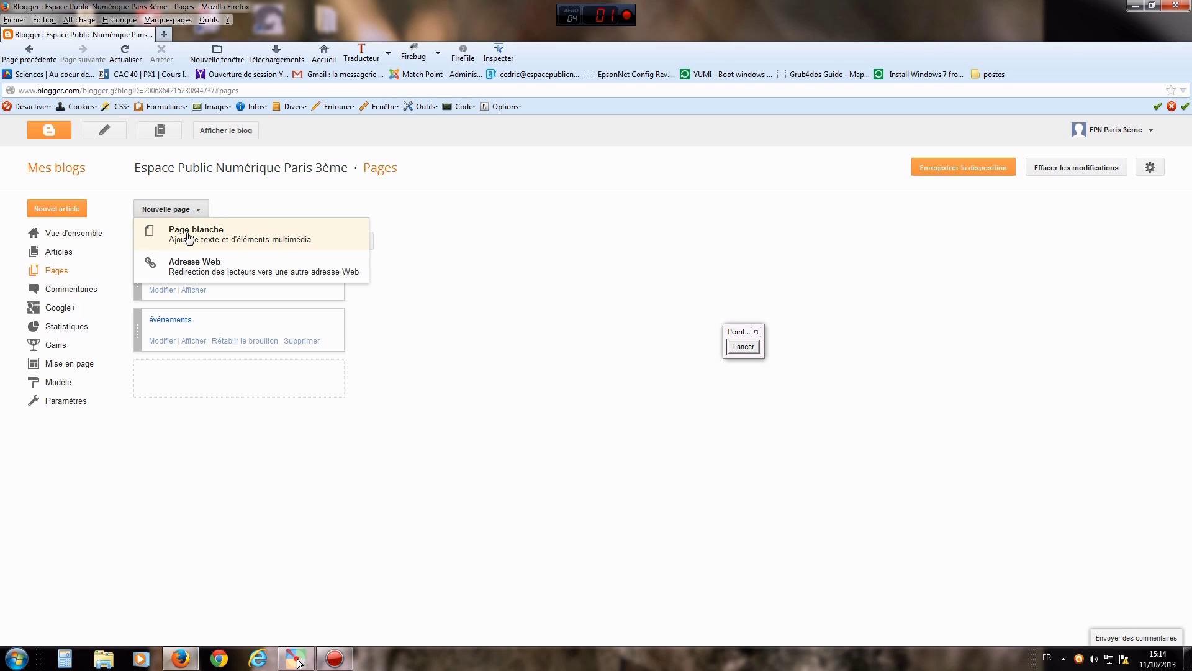
click(192, 235)
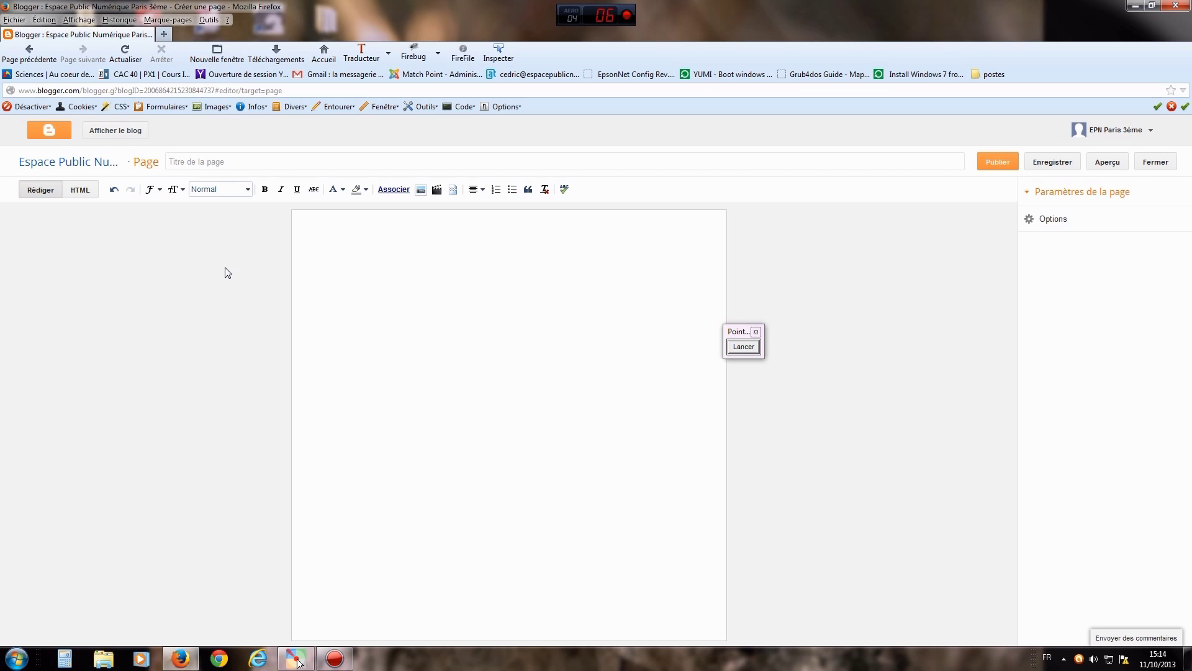
click(241, 159)
text(concerts)
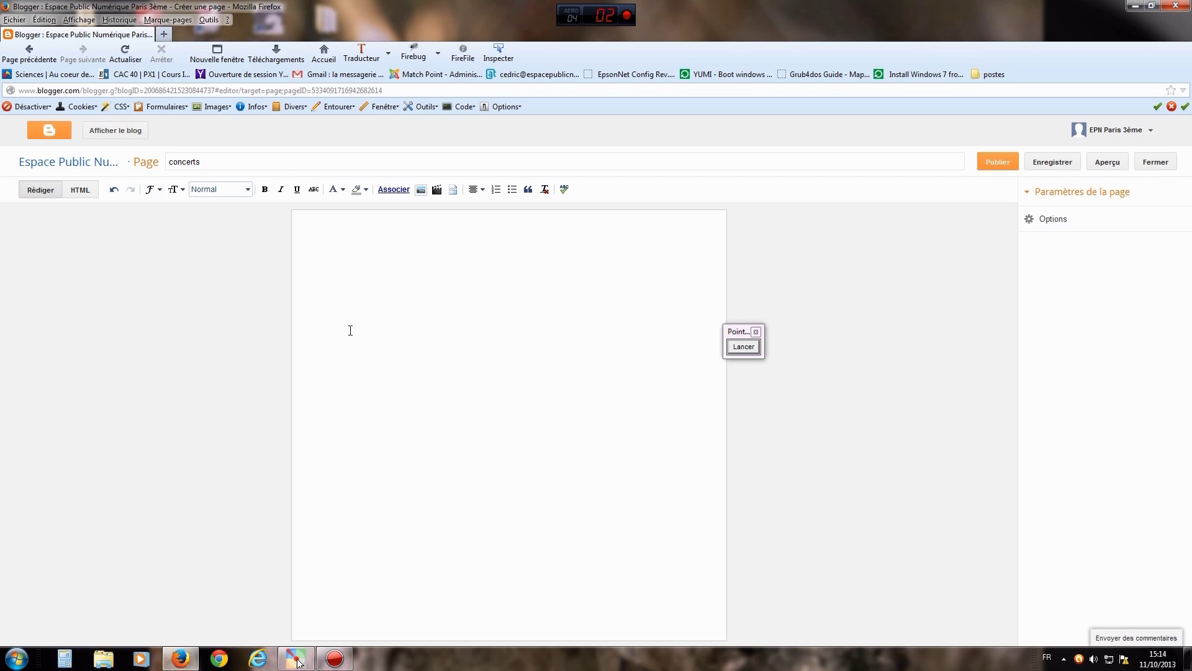
key(Return)
key(Return)
text(à)
click(1004, 163)
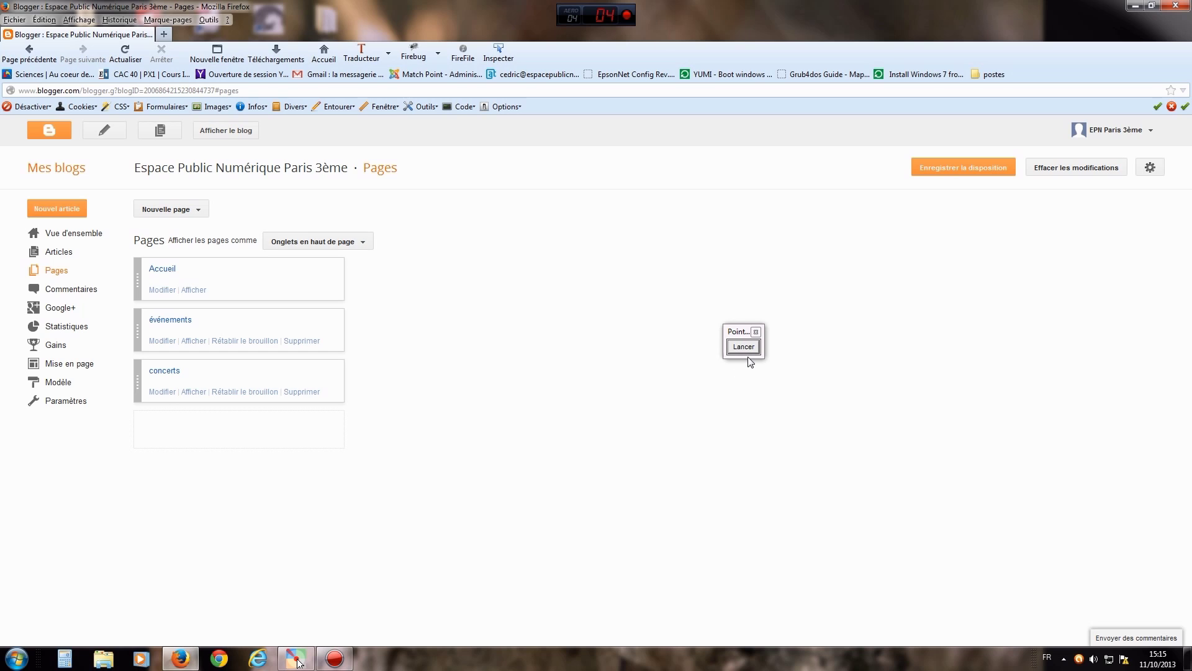
- Keep pages as top tabs, save the layout, and place concerts between Accueil and événements
click(362, 243)
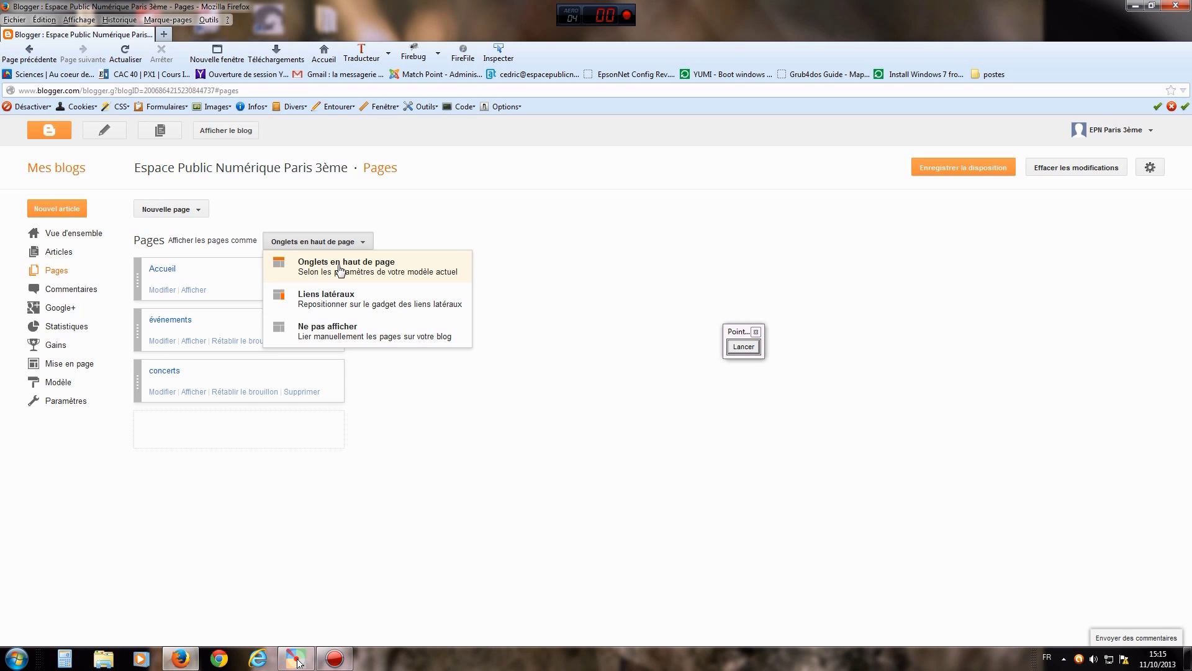
click(340, 270)
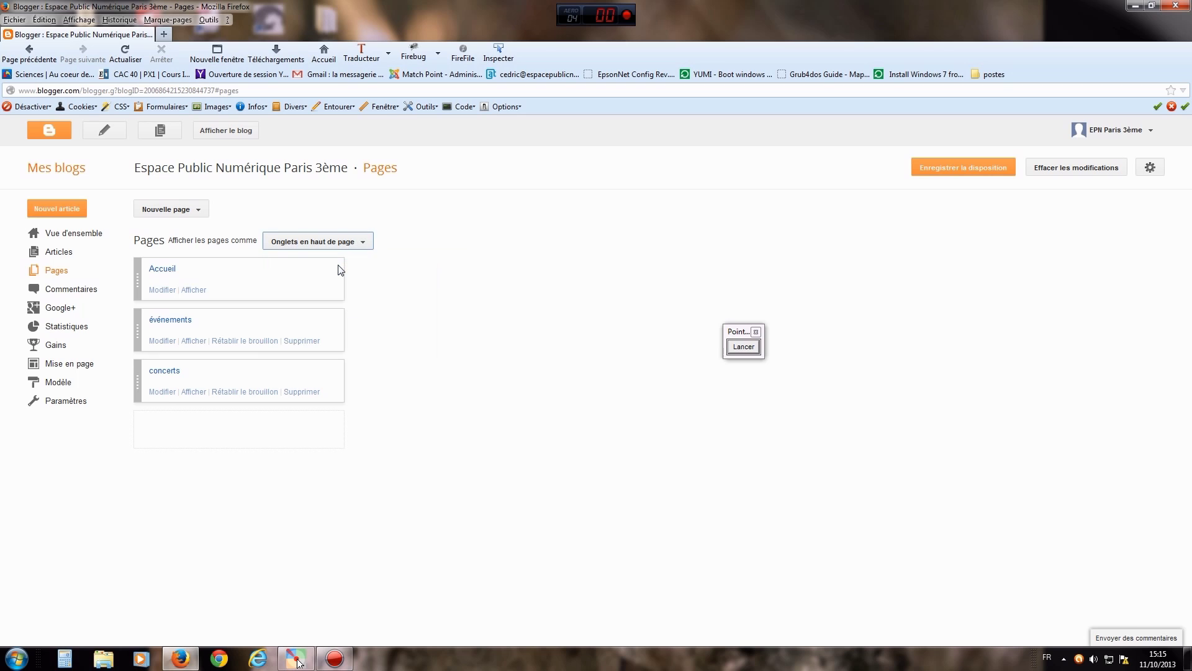
click(744, 347)
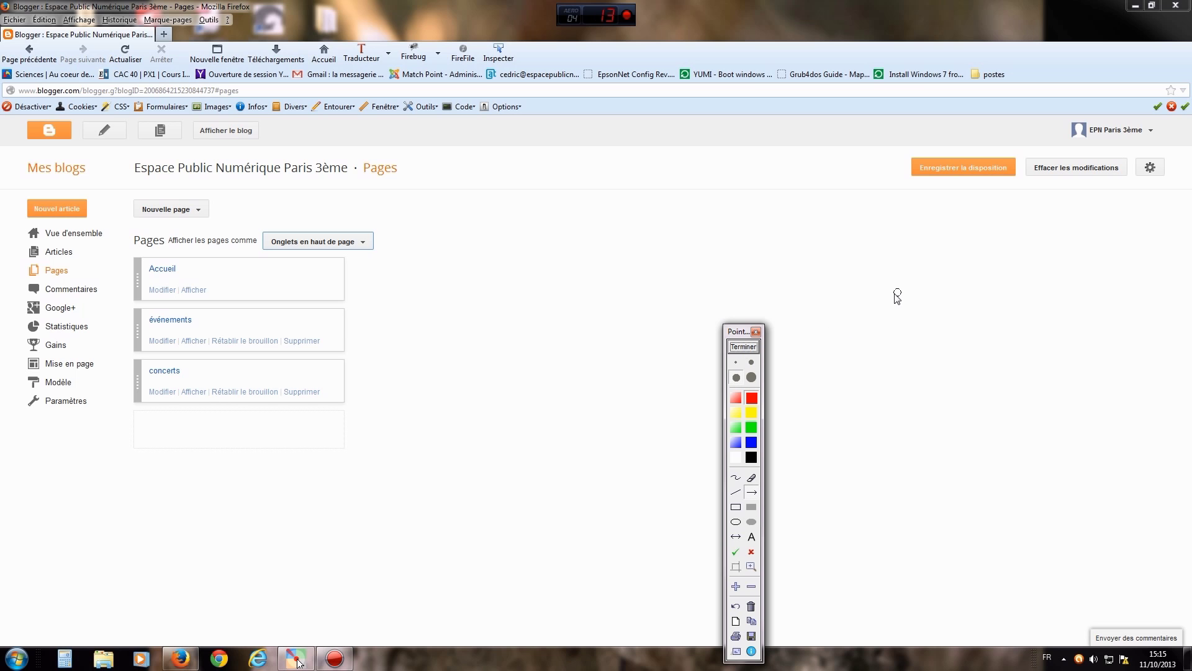
drag(836, 345, 941, 181)
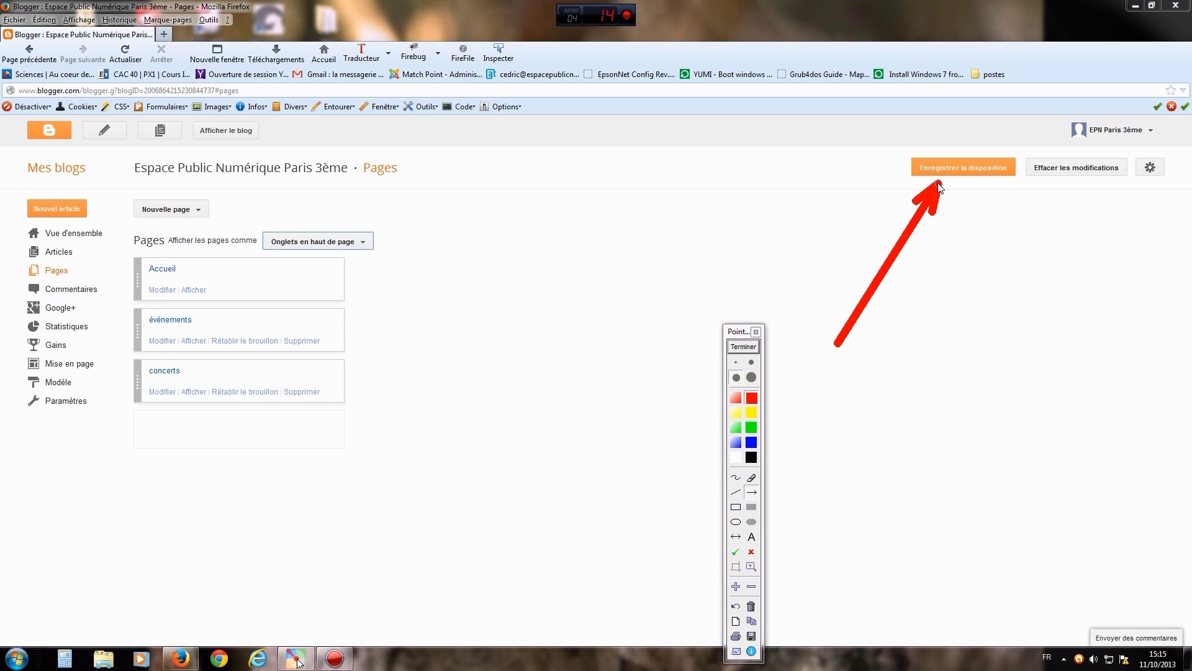
click(744, 346)
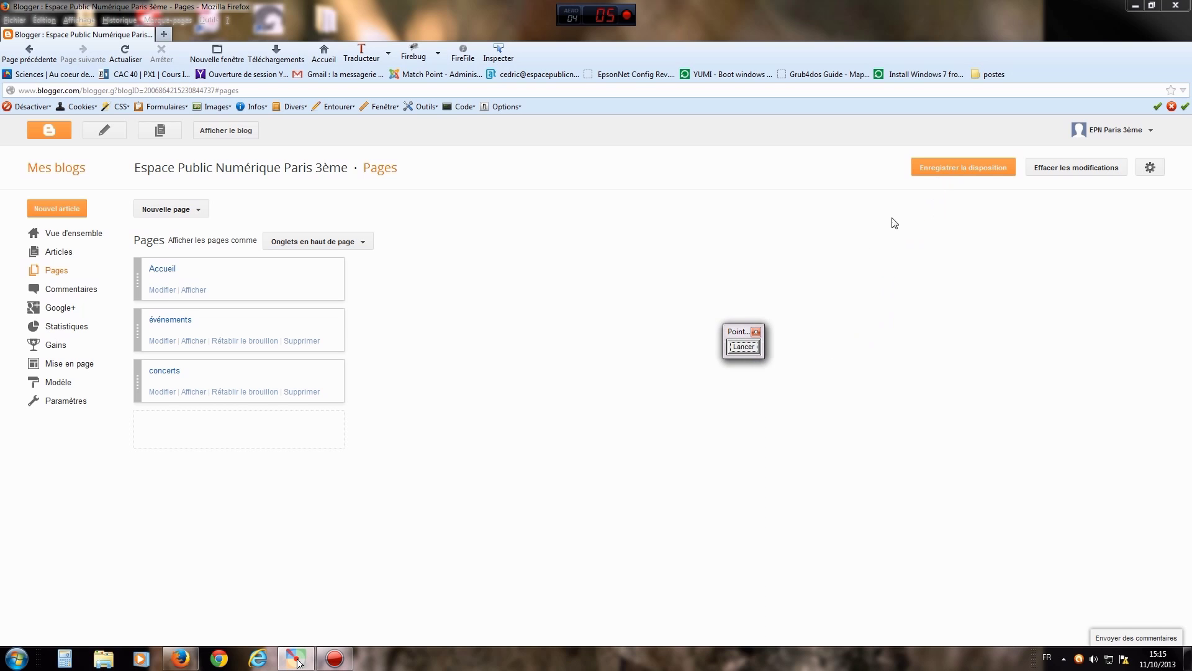
click(961, 169)
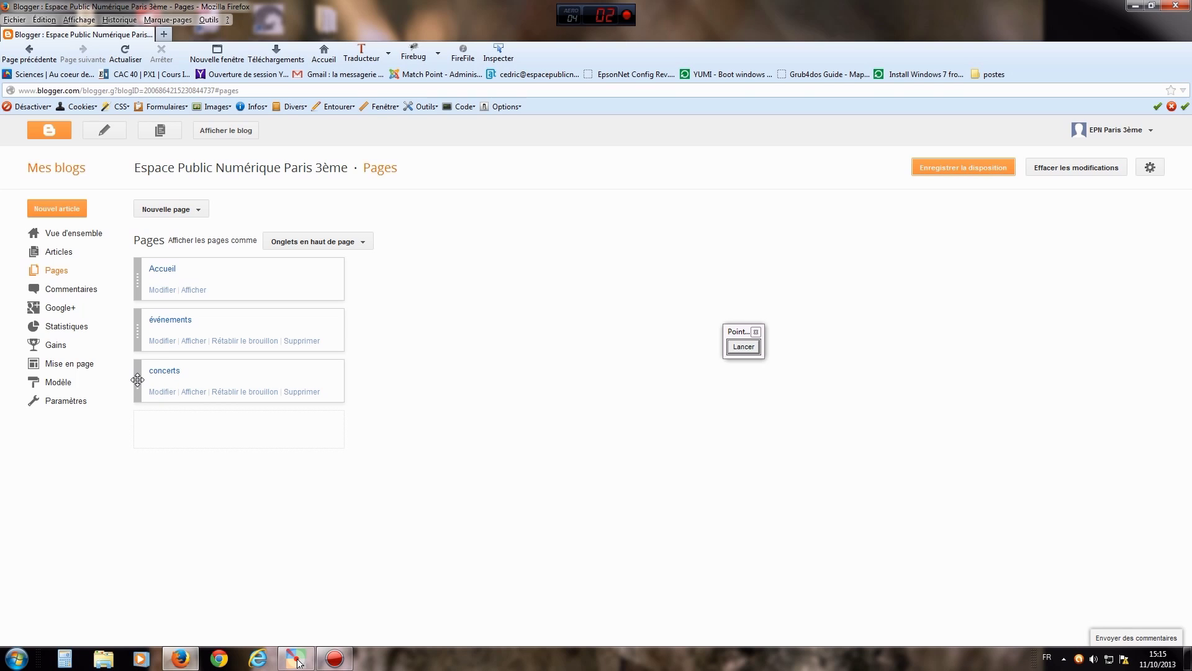
drag(137, 380, 136, 321)
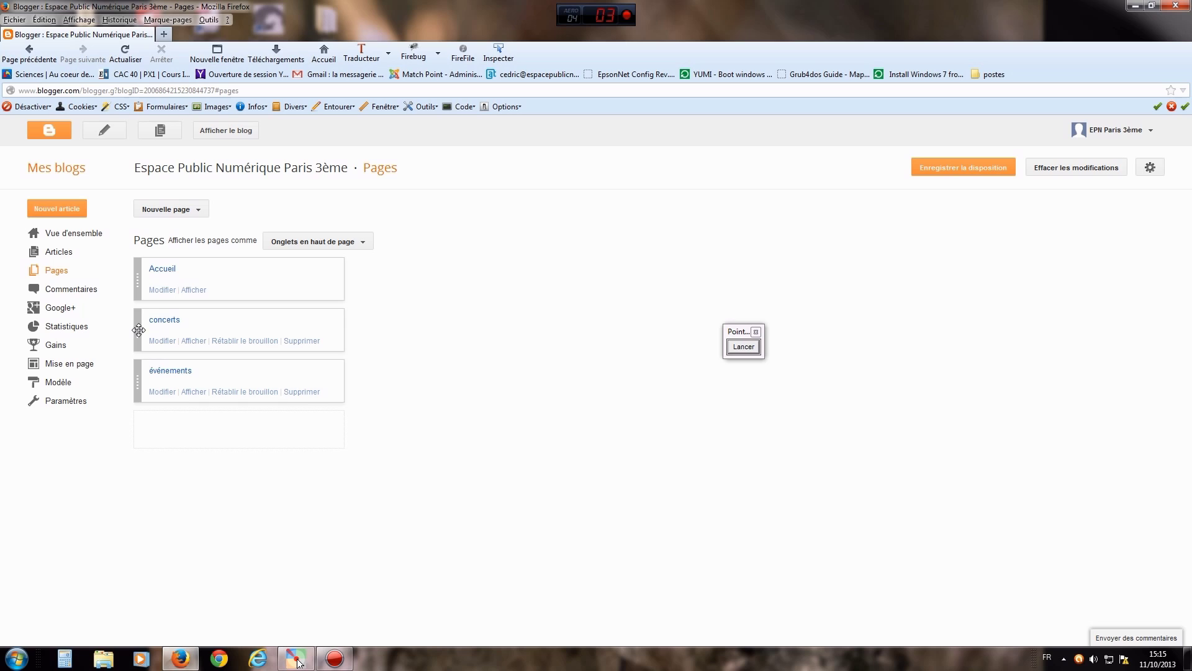
drag(136, 329, 133, 376)
- On the live blog, visit the concerts, événements and Accueil tabs, then return to Blogger
click(226, 129)
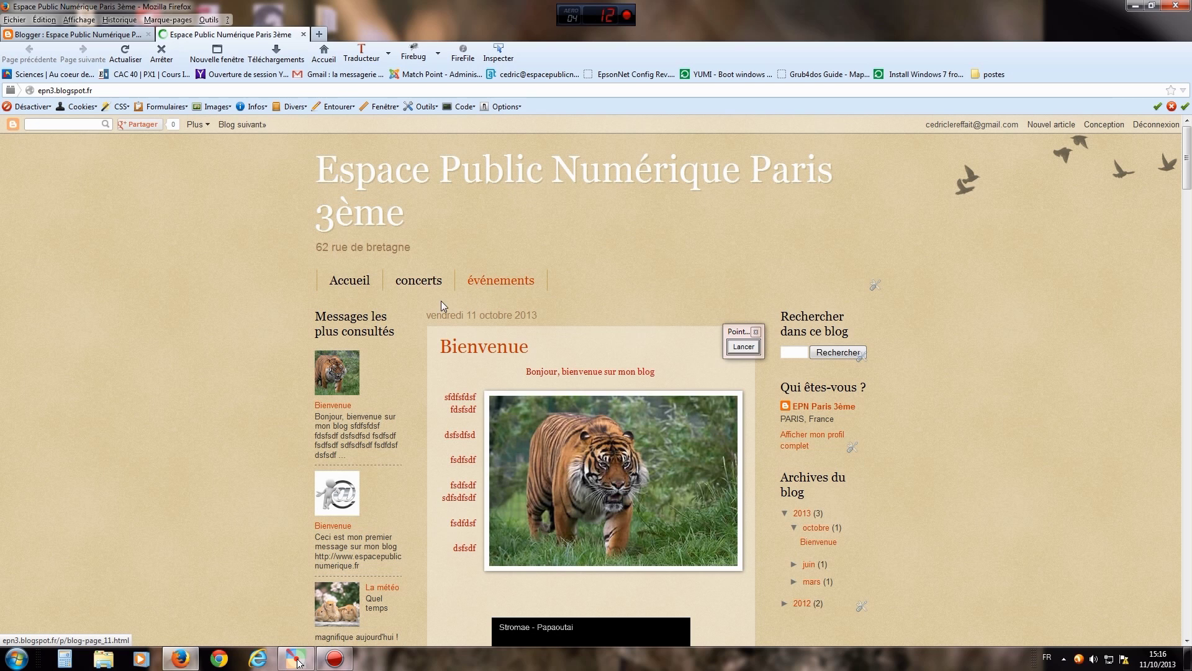
click(424, 278)
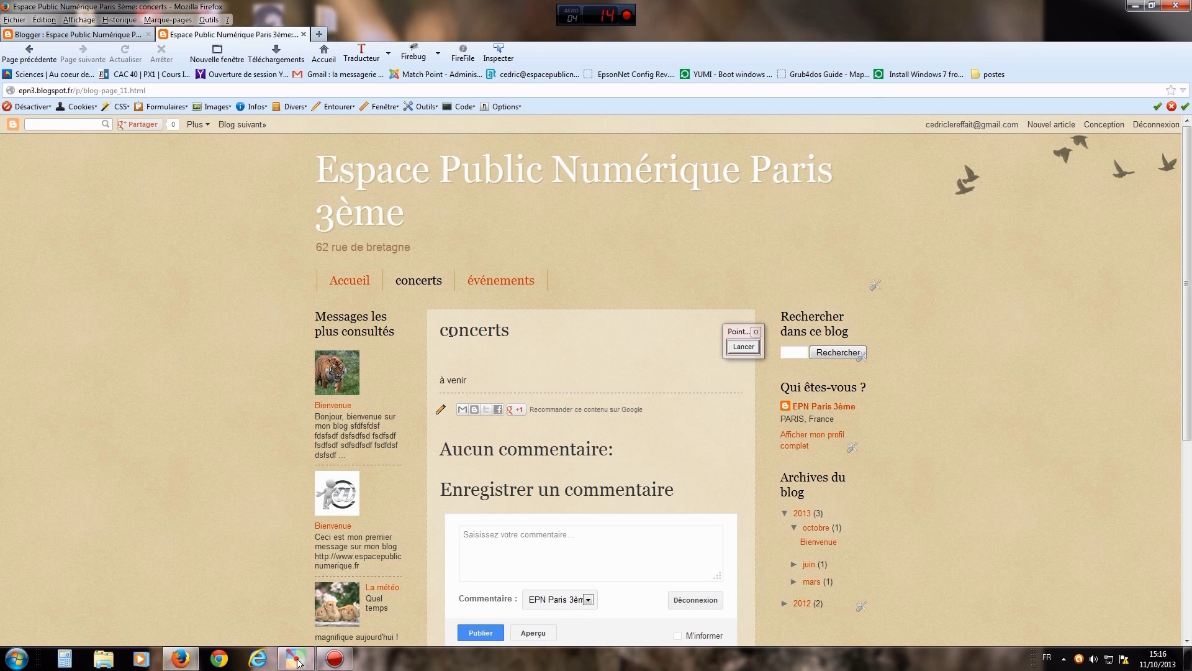
drag(475, 381, 442, 383)
click(512, 370)
click(500, 285)
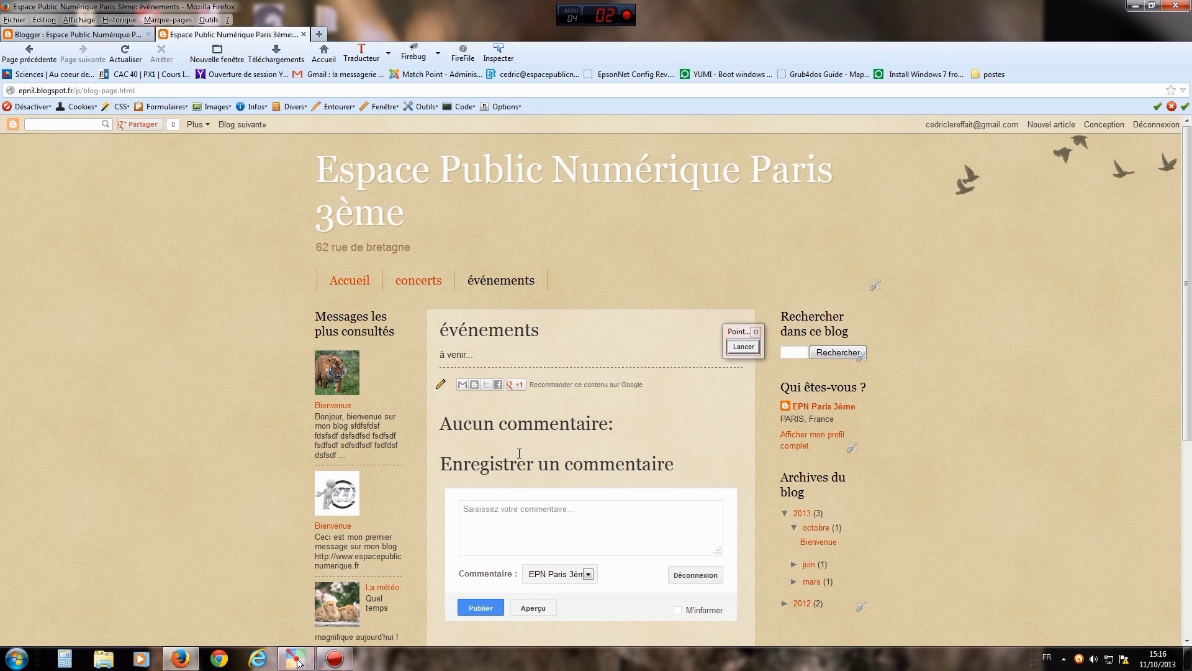
click(353, 282)
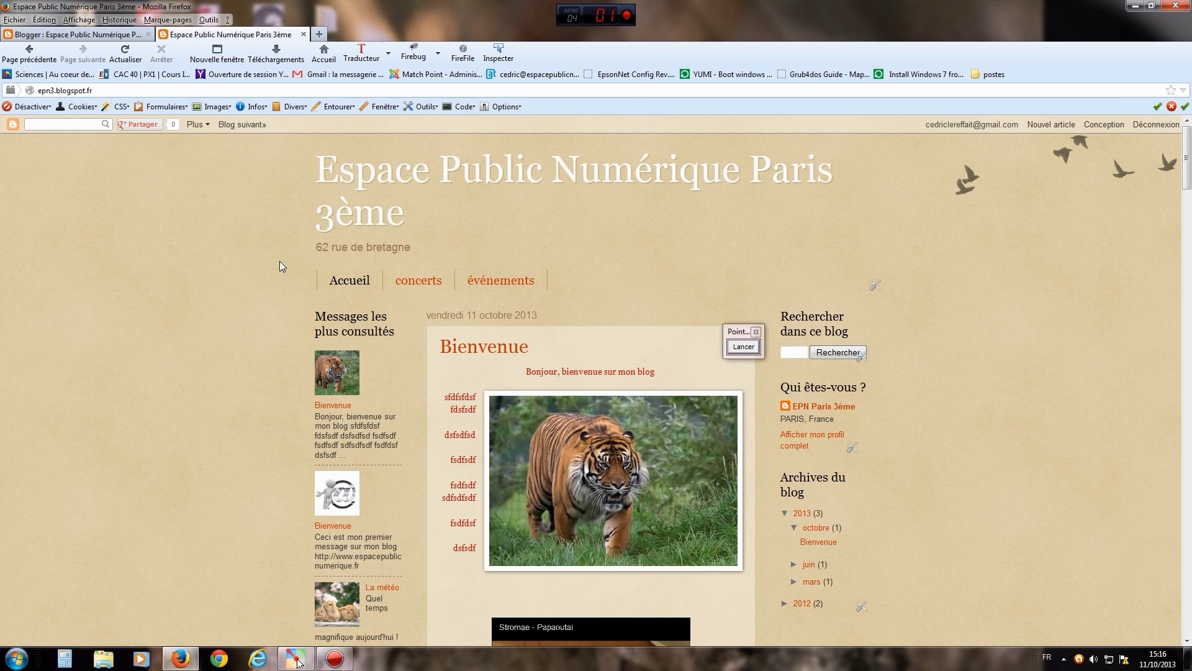
click(82, 35)
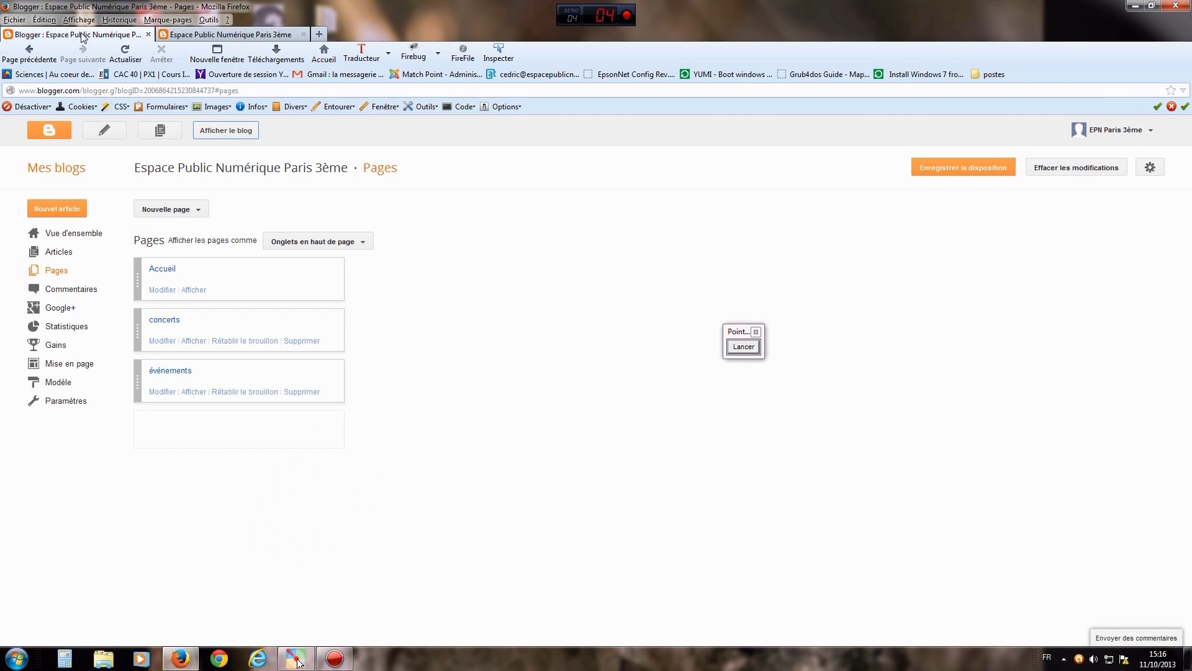
- Close the blog tab, move concerts below événements and save the page order
click(303, 34)
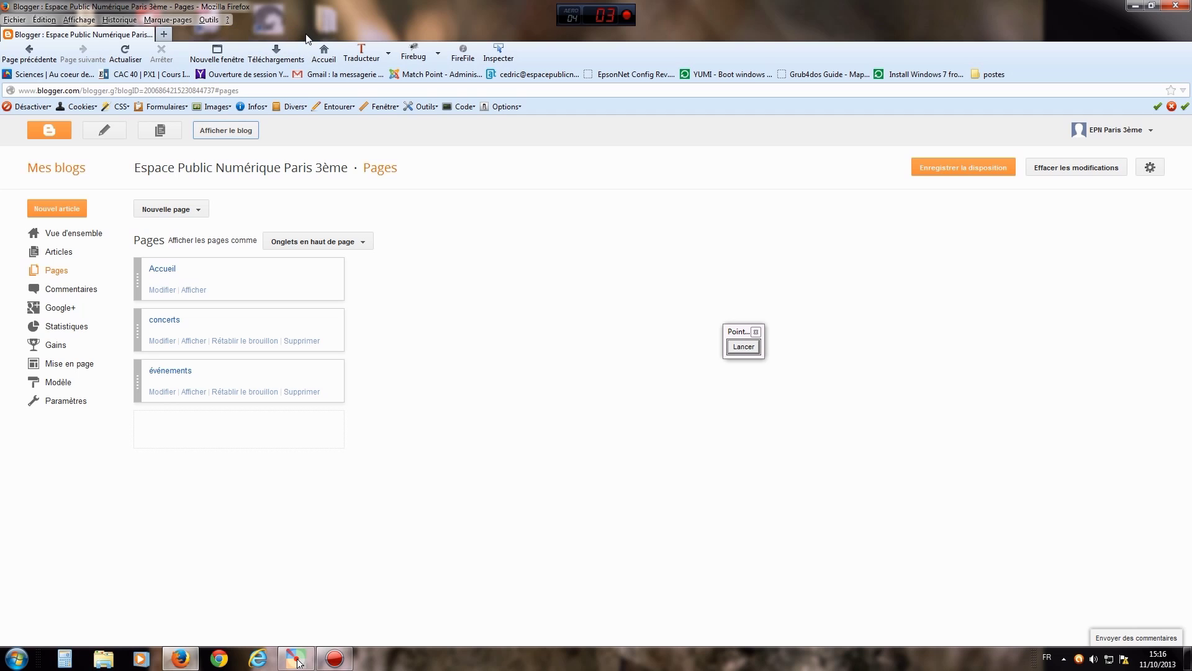
mouse_move(138, 325)
mouse_down()
mouse_move(136, 388)
mouse_move(134, 316)
mouse_up()
click(979, 169)
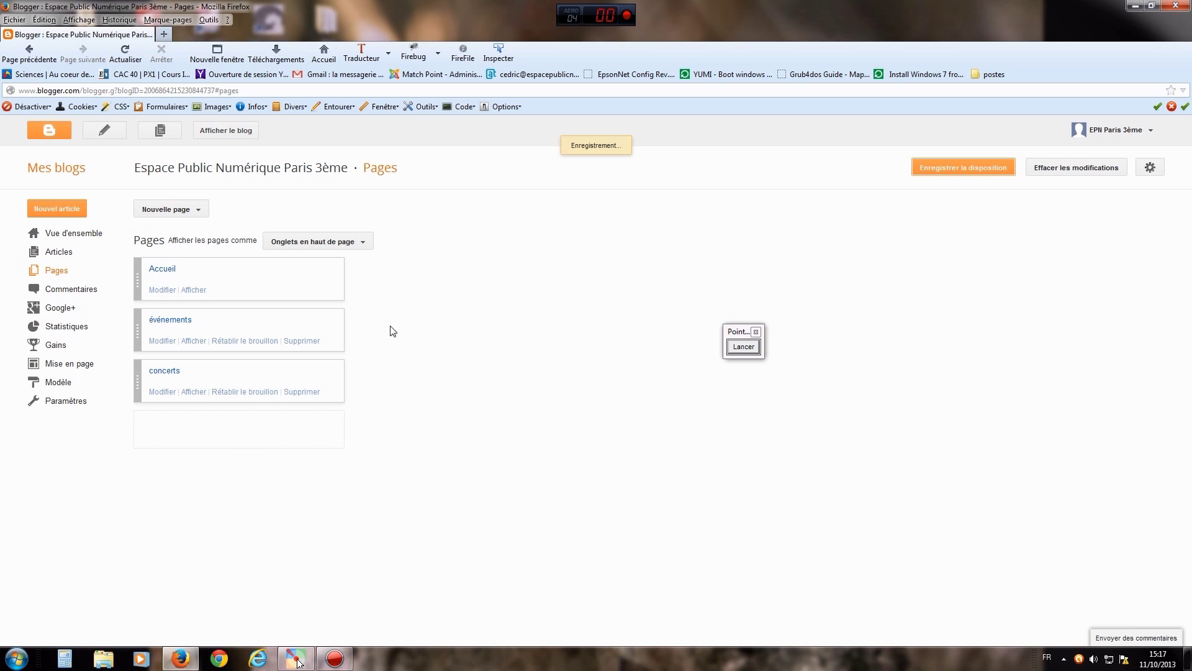
click(163, 341)
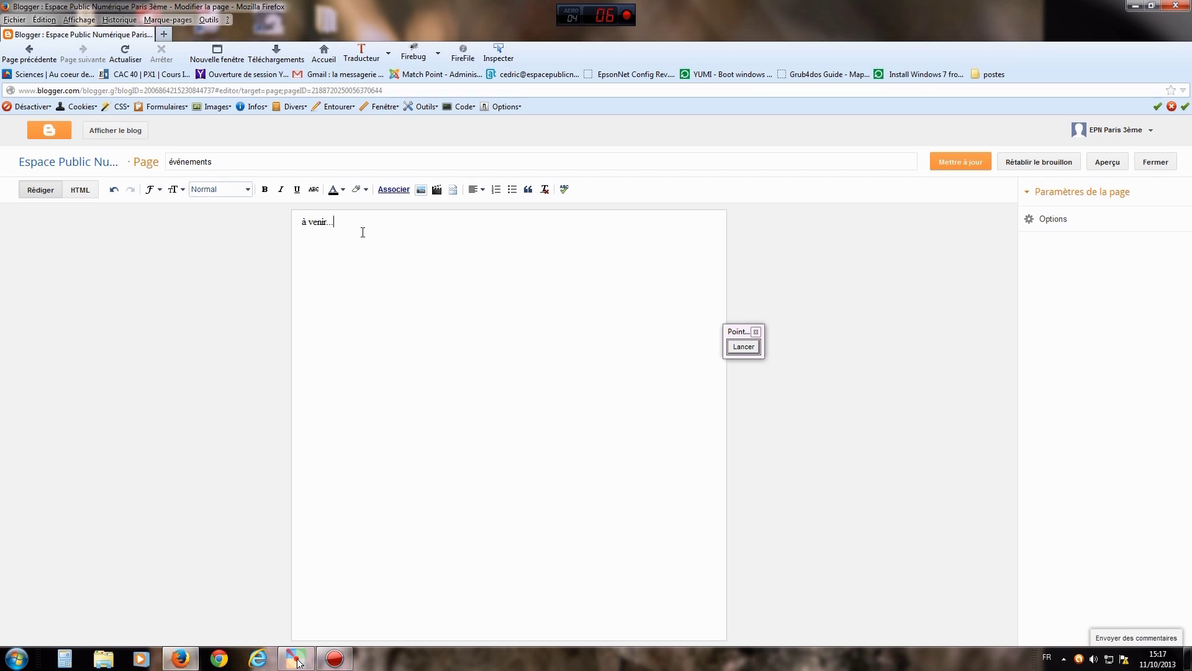
- Close the événements page editor without changes and open the live blog in a new tab
drag(354, 224, 303, 225)
click(359, 222)
click(1150, 162)
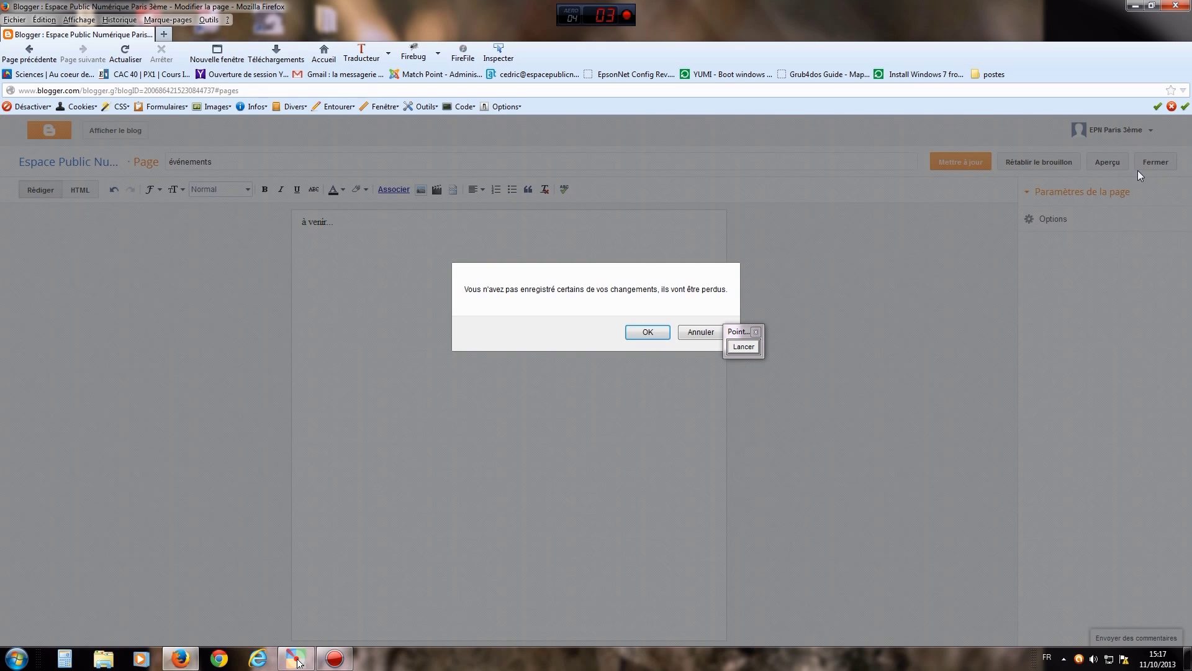
click(642, 333)
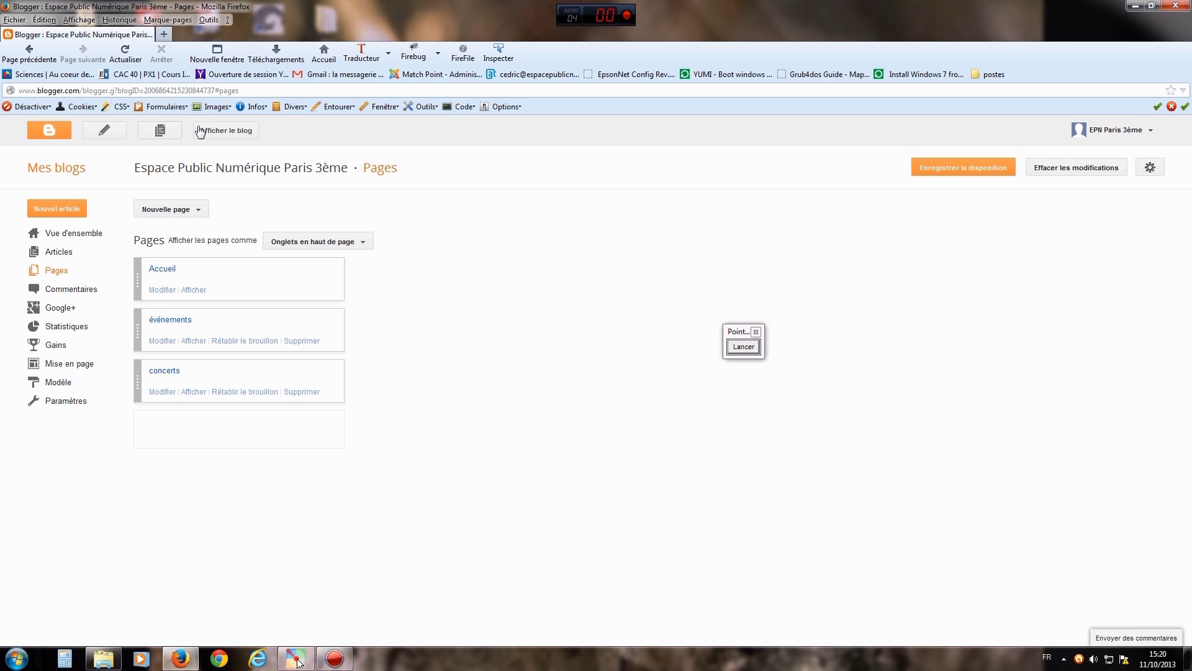
click(213, 130)
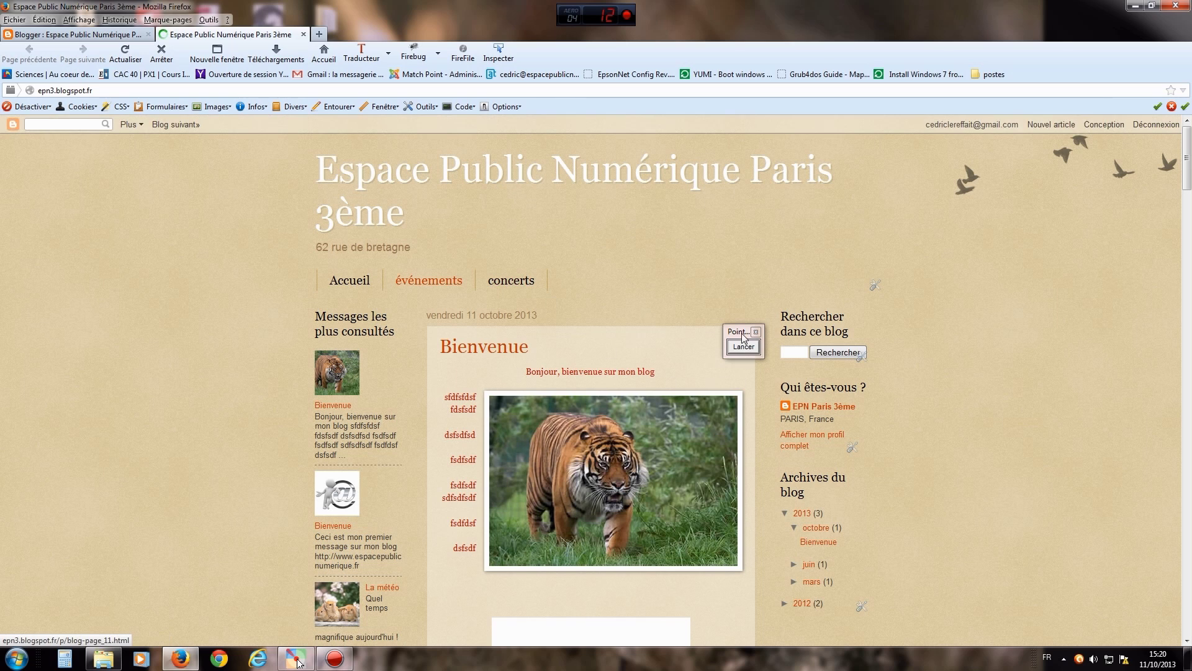
drag(743, 337, 1019, 305)
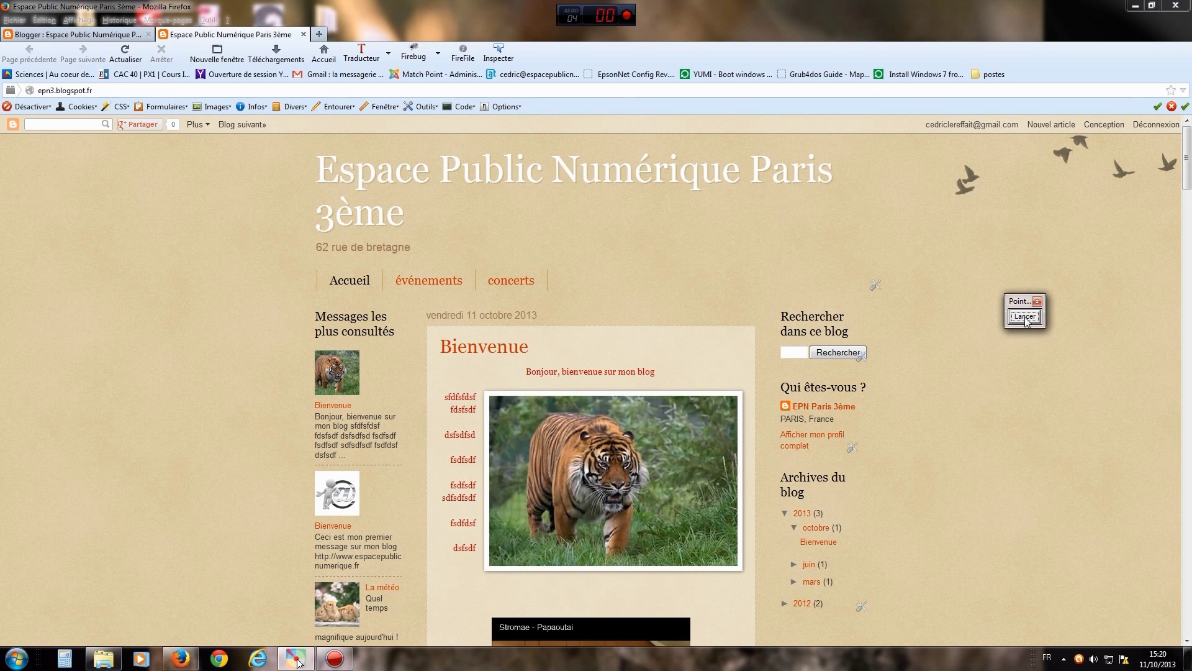
click(1026, 317)
click(1014, 445)
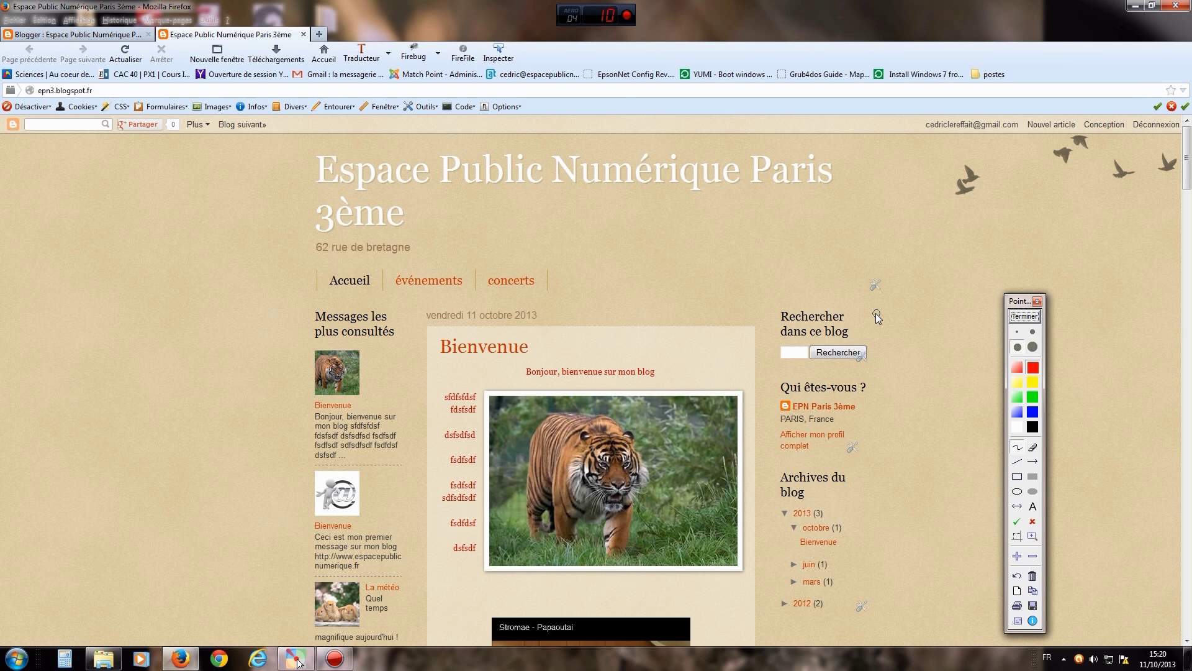
mouse_move(877, 310)
mouse_down()
mouse_move(890, 319)
mouse_move(884, 359)
mouse_up()
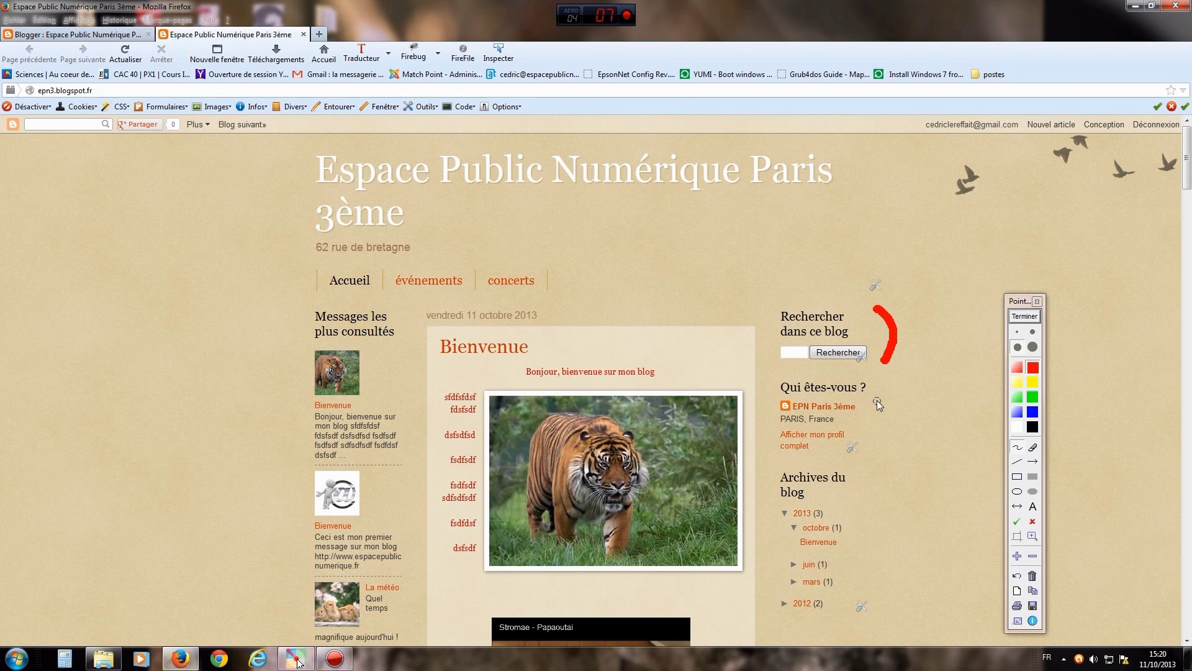
drag(876, 382, 877, 428)
drag(874, 554, 865, 585)
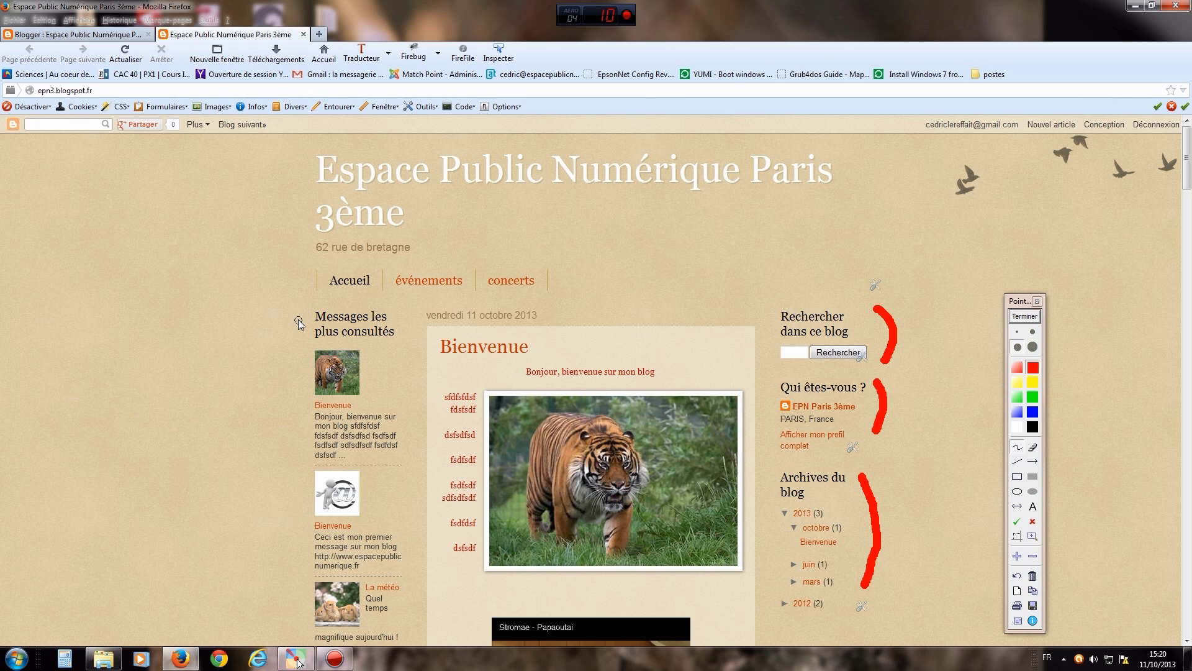
drag(286, 450, 282, 518)
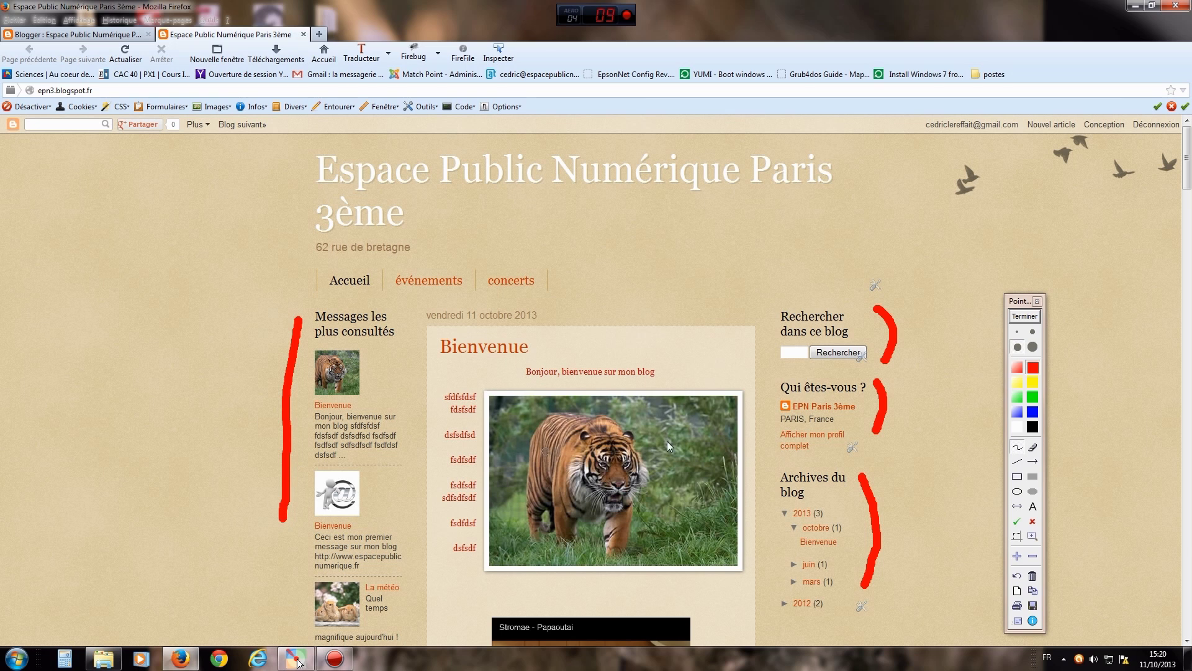
click(1031, 318)
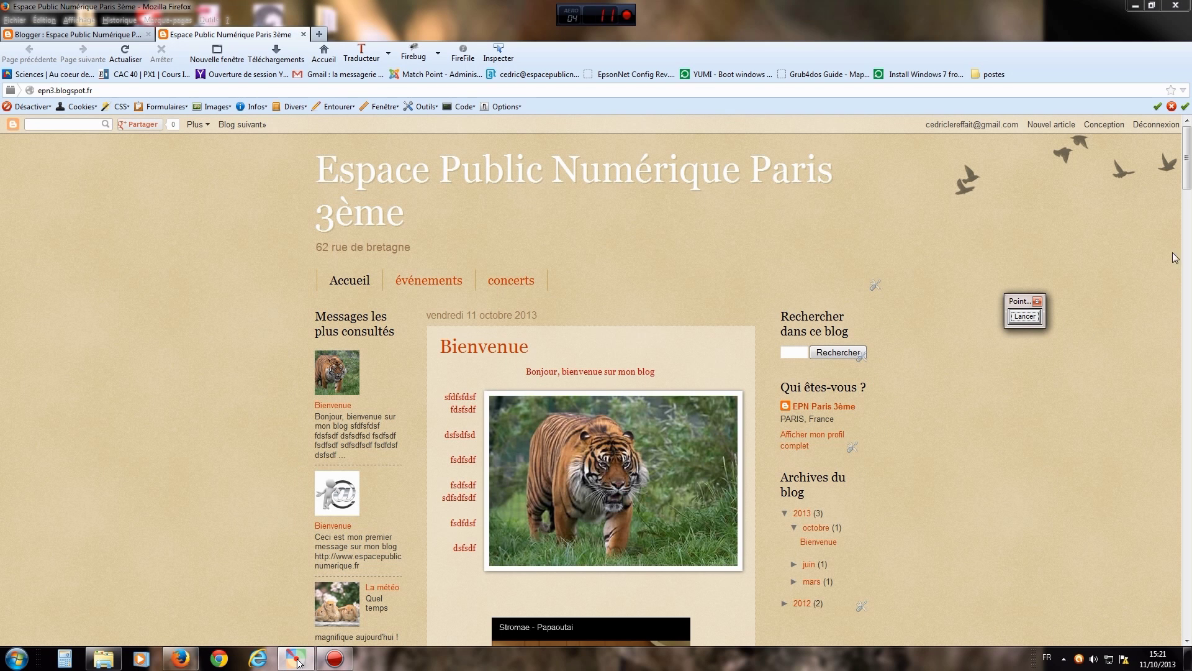
mouse_move(1190, 183)
mouse_down()
mouse_move(1191, 238)
mouse_move(1191, 180)
mouse_up()
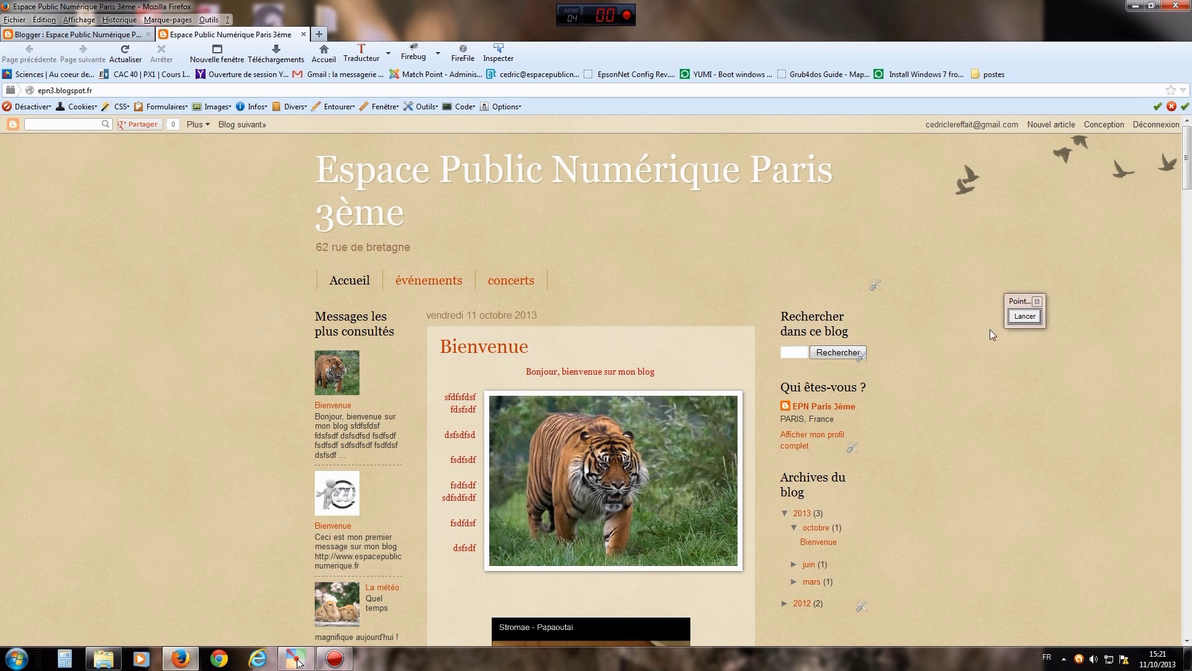
click(304, 36)
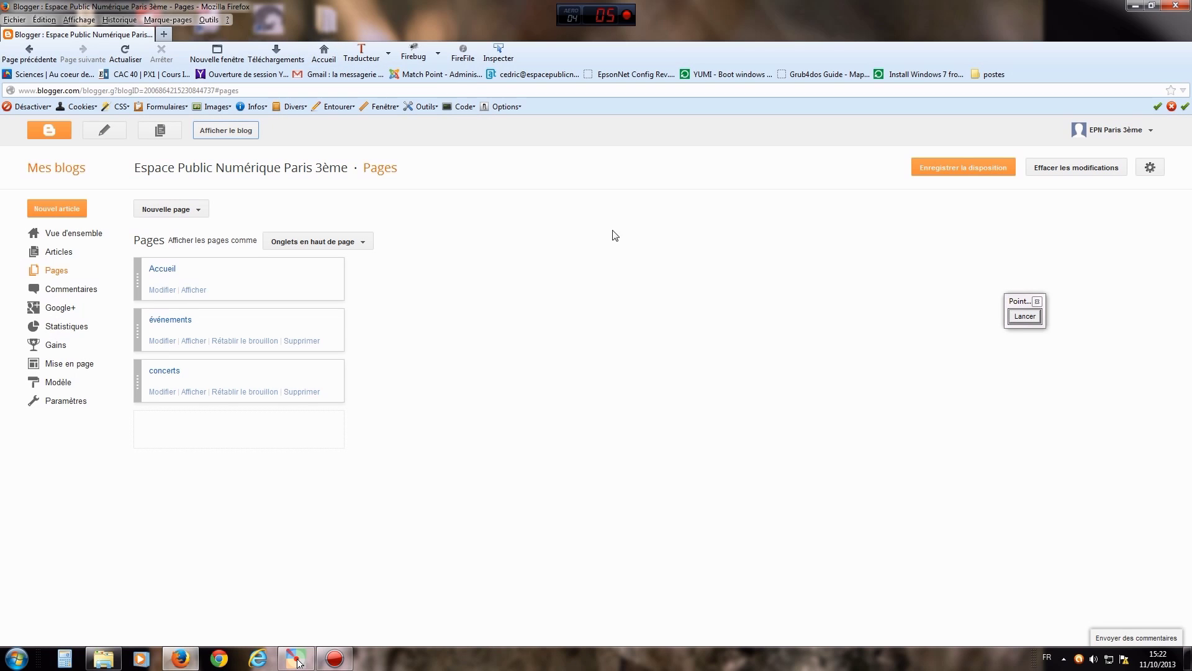
- Point an arrow at Mise en page, clear it, and open the blog's layout page
click(1025, 316)
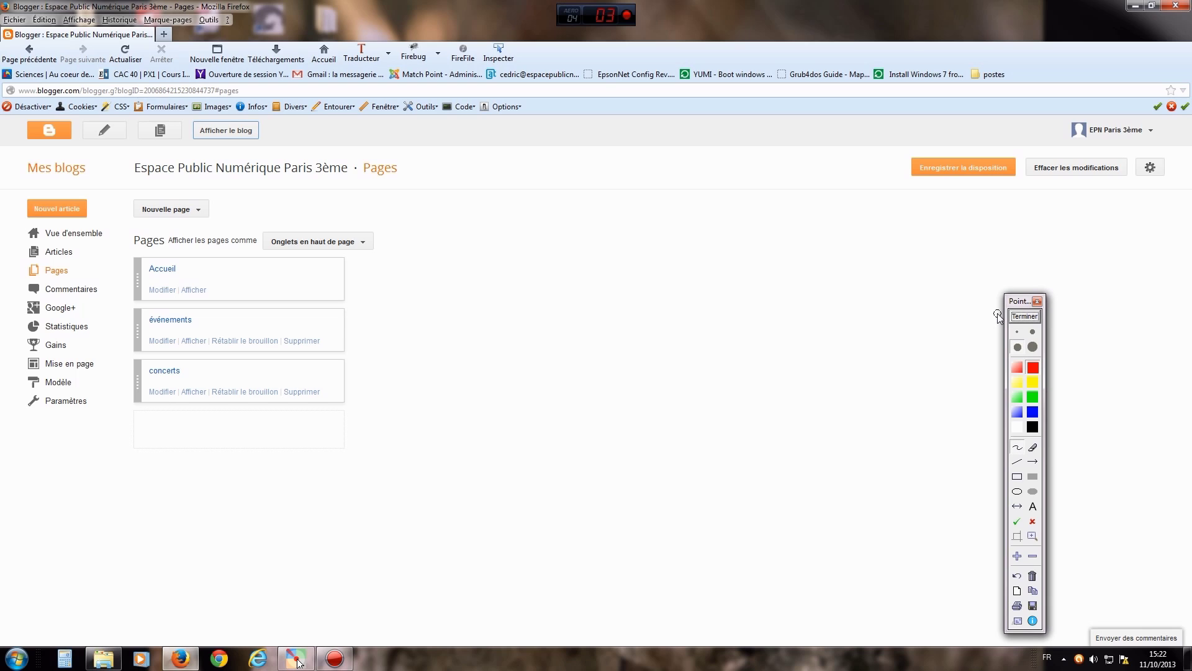
click(1034, 462)
mouse_move(144, 470)
mouse_down()
mouse_move(117, 391)
mouse_move(97, 376)
mouse_up()
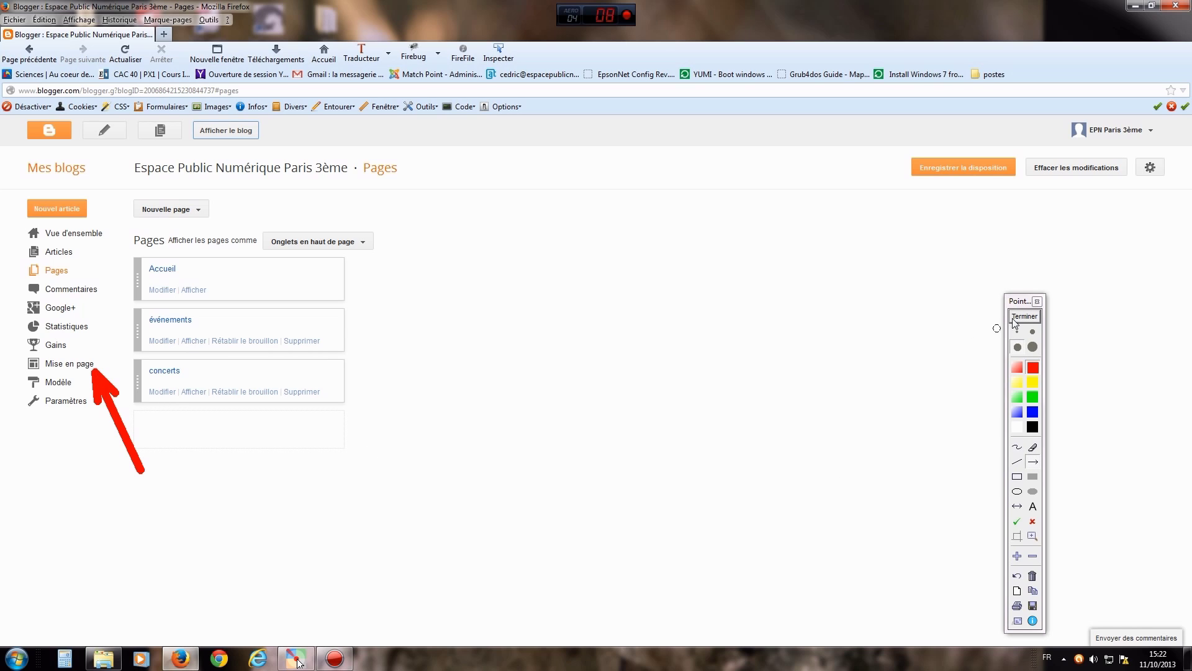
click(1019, 318)
click(71, 365)
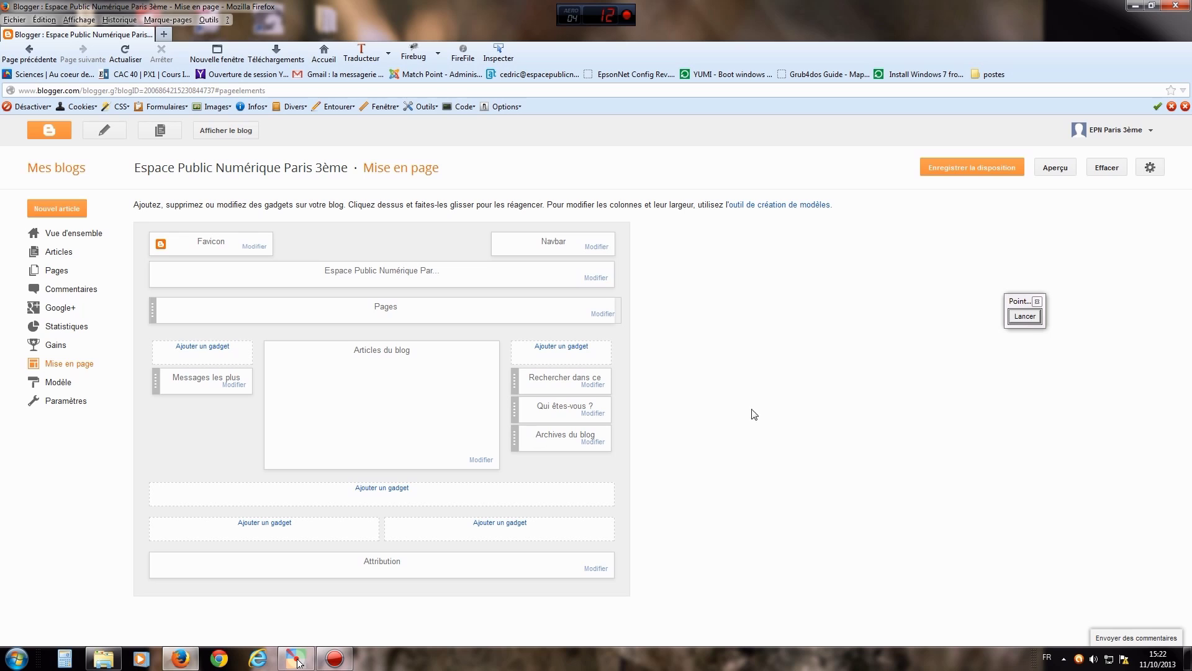
- Draw an arrow highlighting the Articles du blog area, then clear it
click(1034, 317)
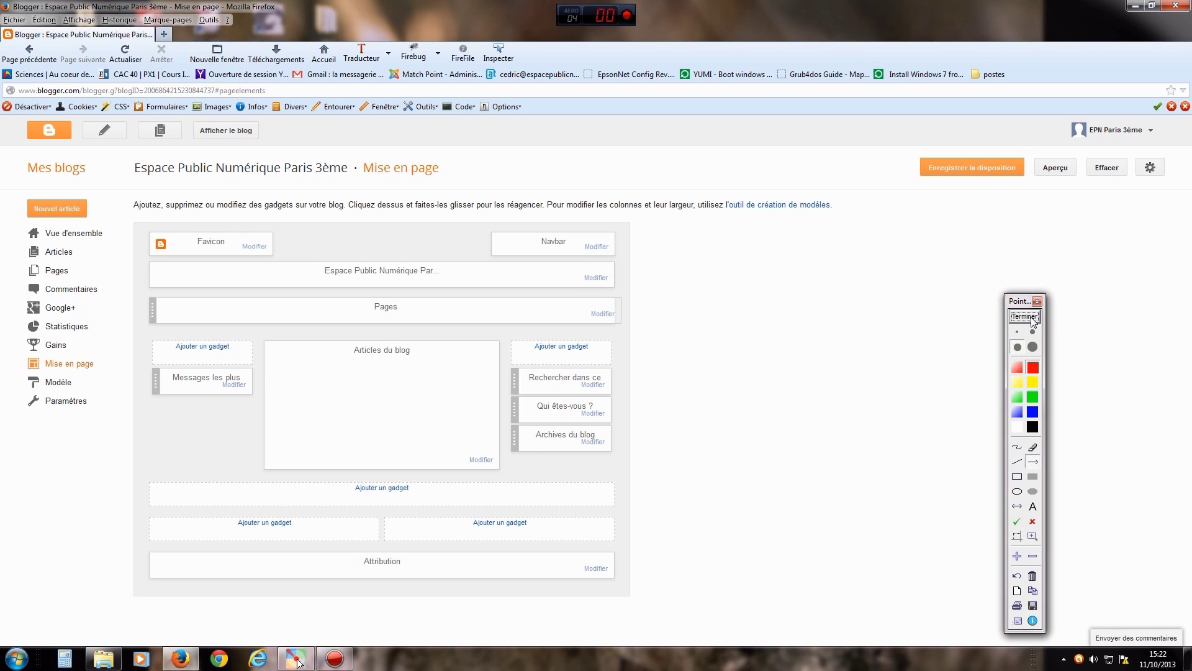
drag(717, 520, 433, 373)
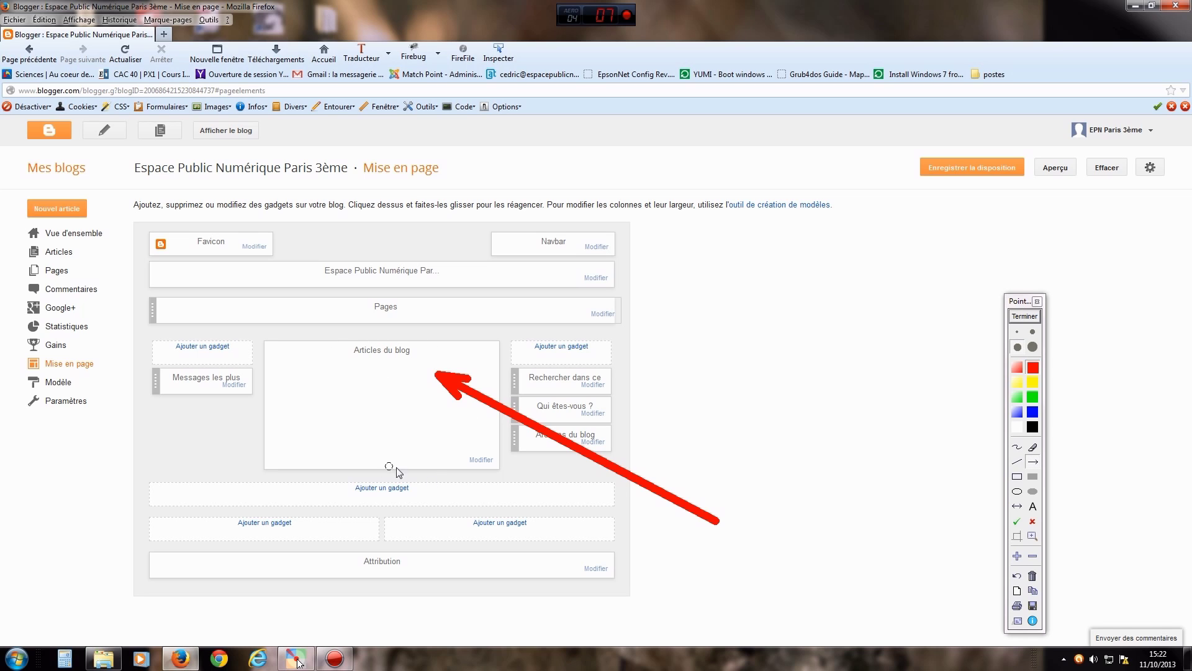
click(1018, 316)
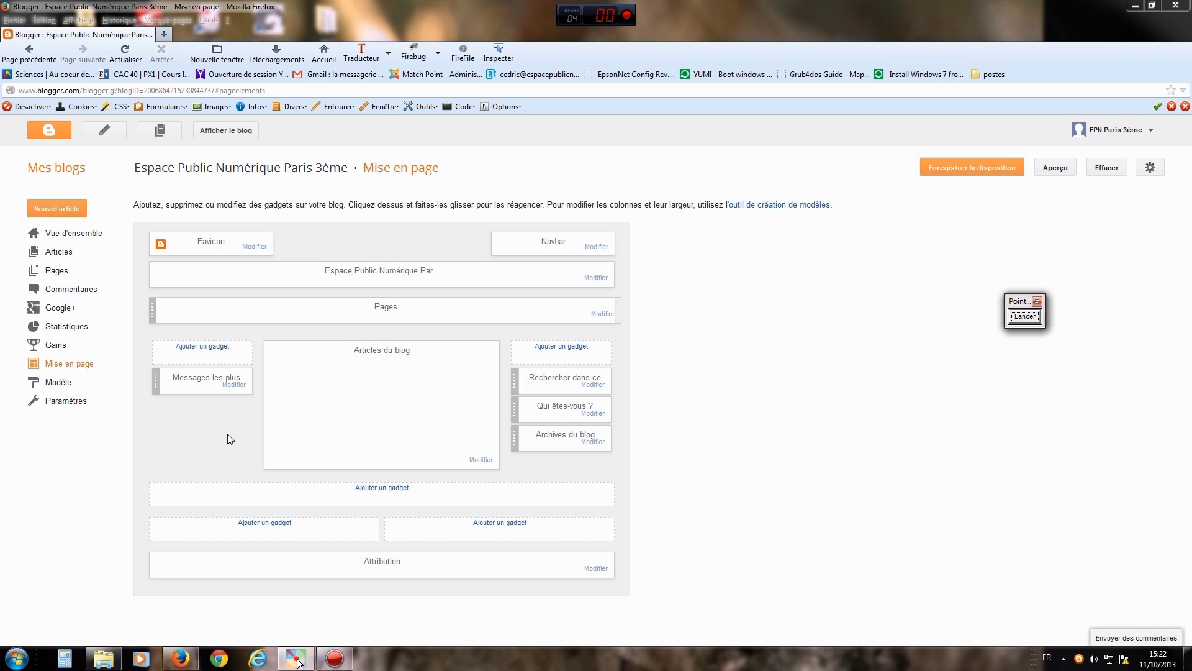
- Mark both empty Ajouter un gadget slots with arrows, then start adding a left-column gadget
click(1024, 317)
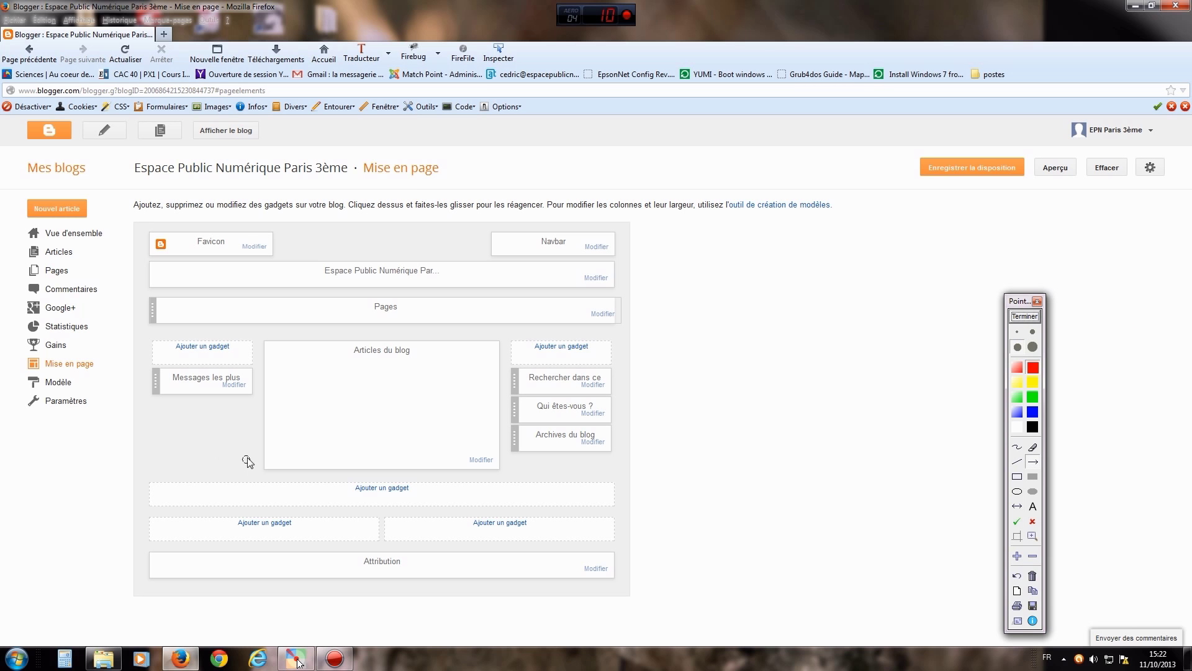
drag(249, 464, 220, 352)
drag(459, 406, 542, 356)
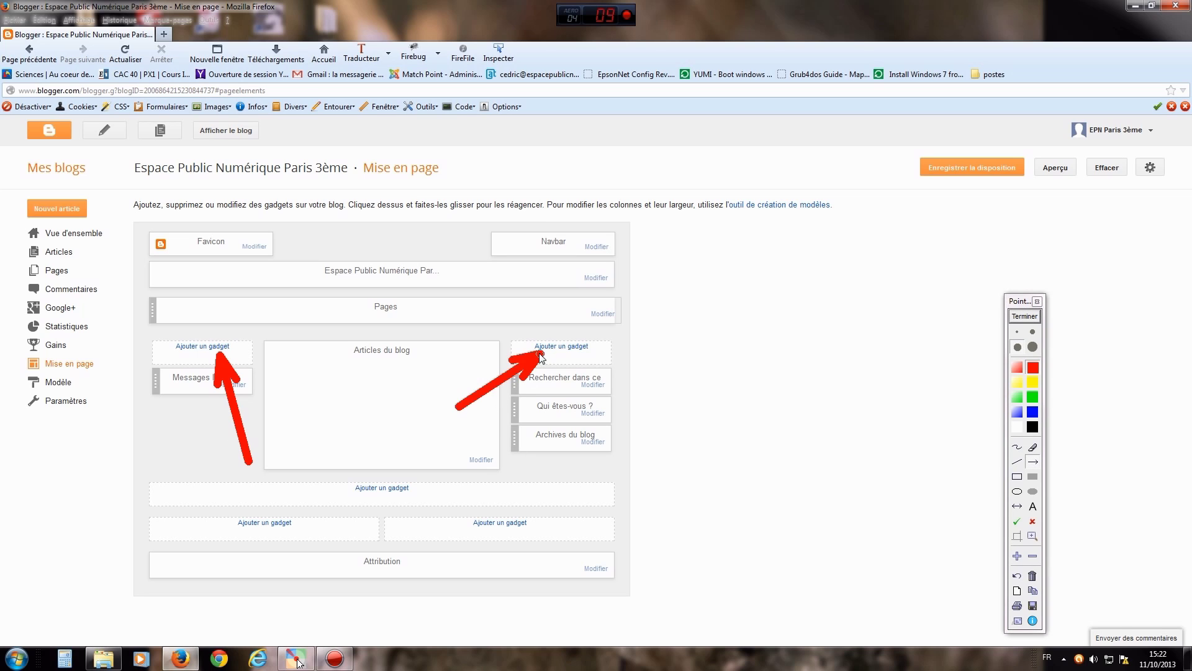
click(1024, 316)
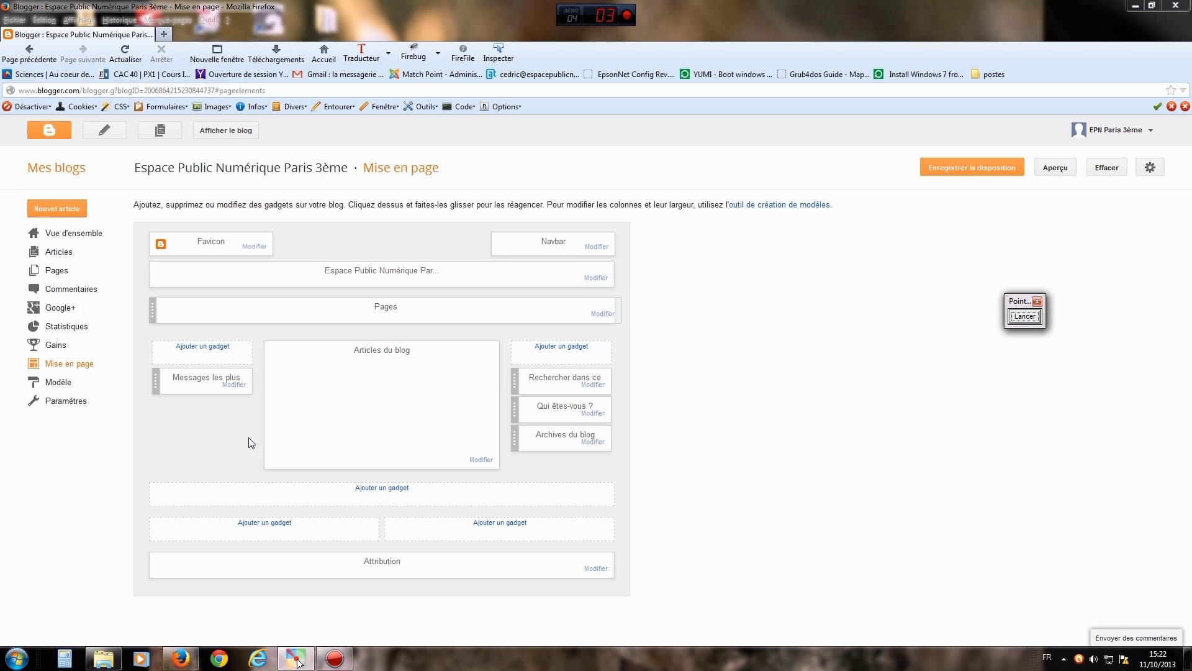
click(201, 347)
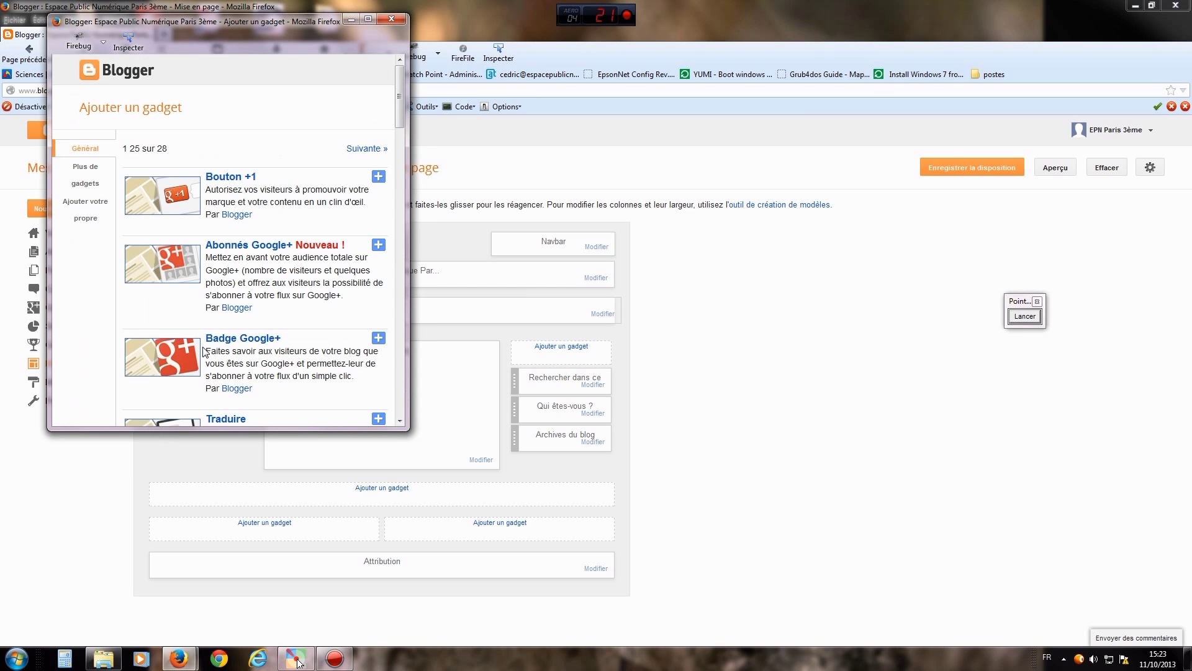
- Move the gadget picker aside, browse Plus de gadgets, then return to the Général list
drag(149, 22, 296, 59)
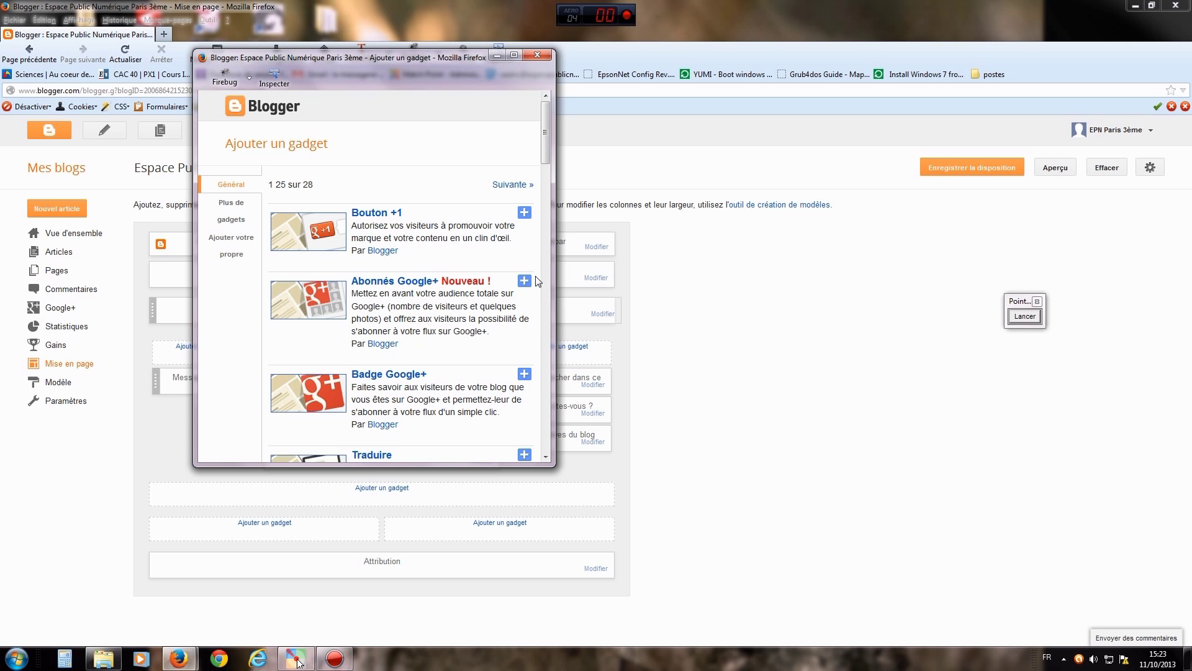
mouse_move(547, 139)
mouse_down()
mouse_move(544, 433)
mouse_move(523, 264)
mouse_move(544, 137)
mouse_up()
click(231, 214)
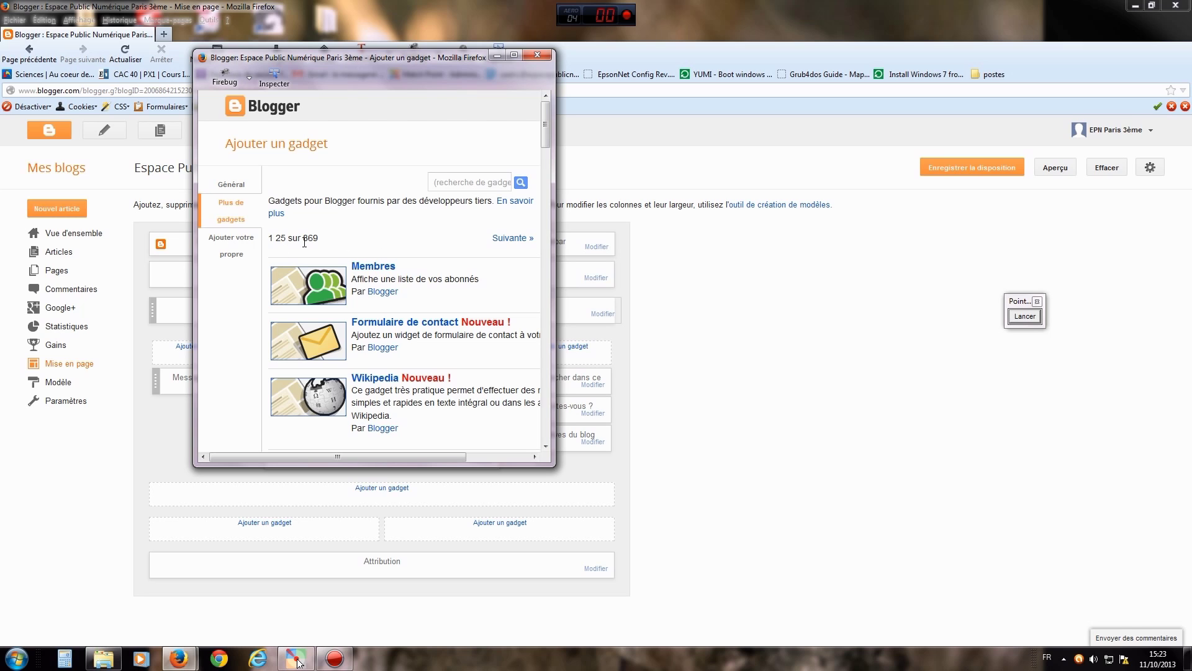
click(459, 179)
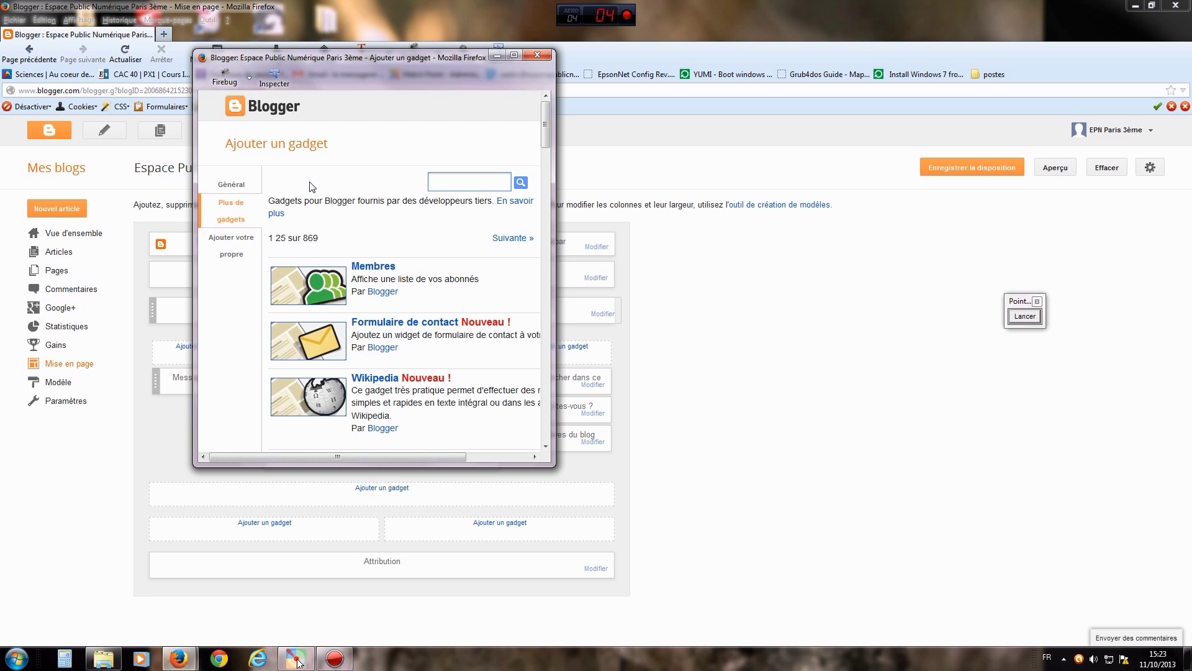
click(227, 186)
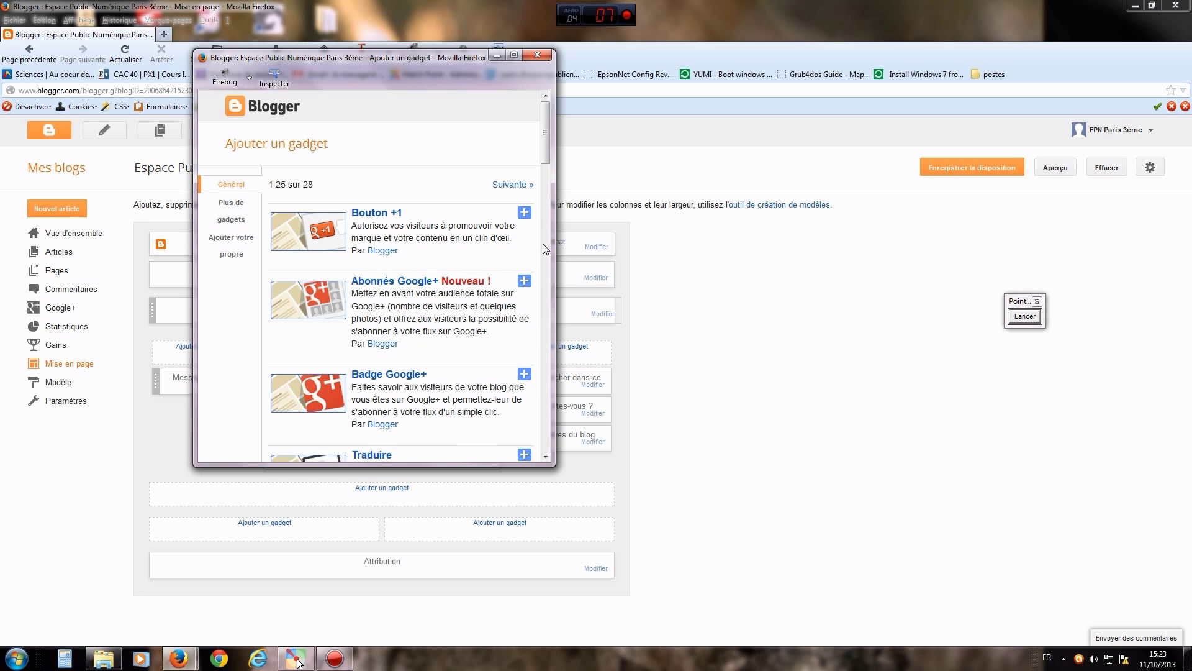
drag(555, 255, 613, 255)
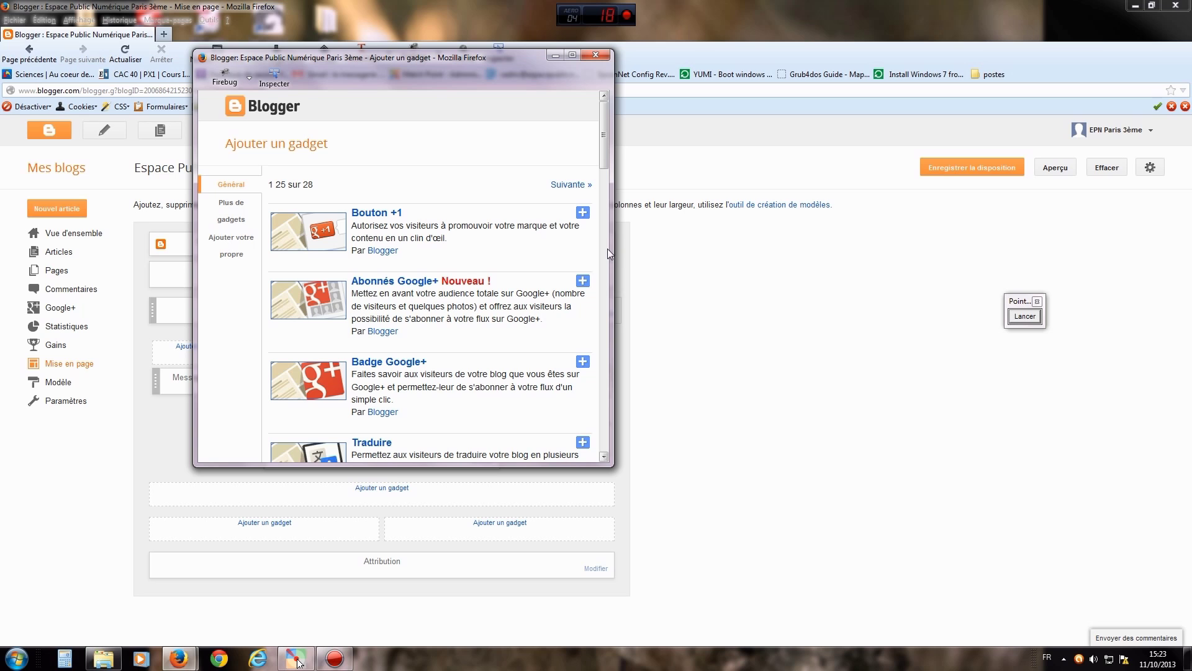
- Widen the gadget picker and scroll down to HTML/JavaScript, Texte, Image and Diaporama
drag(606, 148, 610, 219)
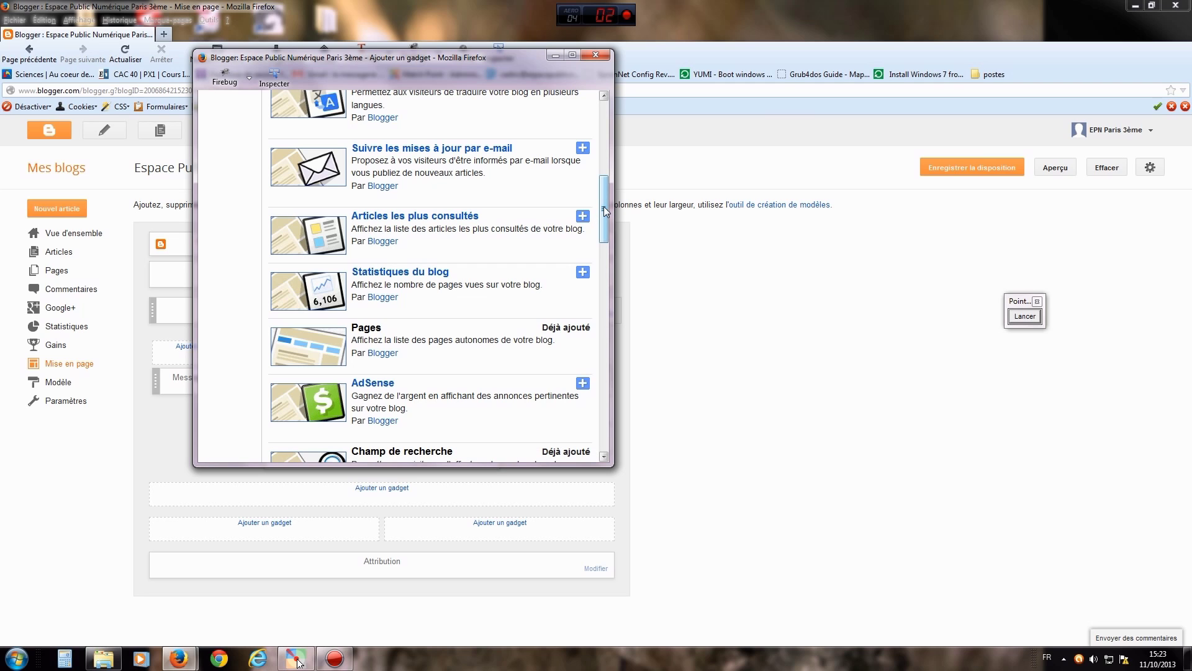
drag(604, 206, 607, 226)
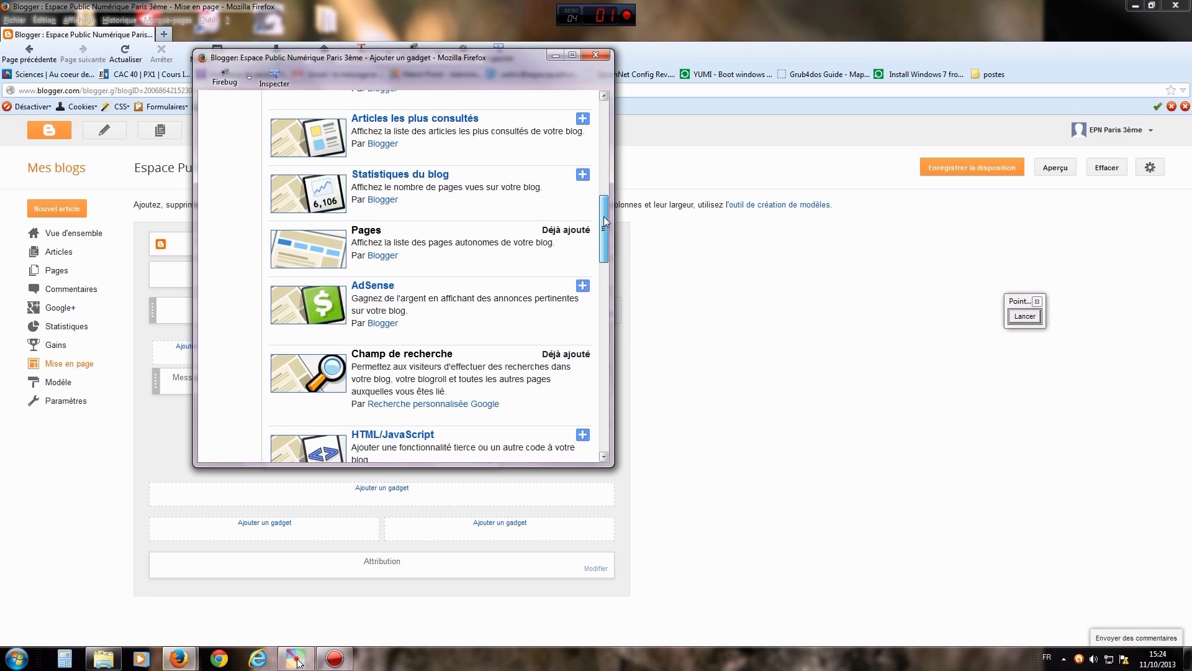
scroll(605, 230, down, 1)
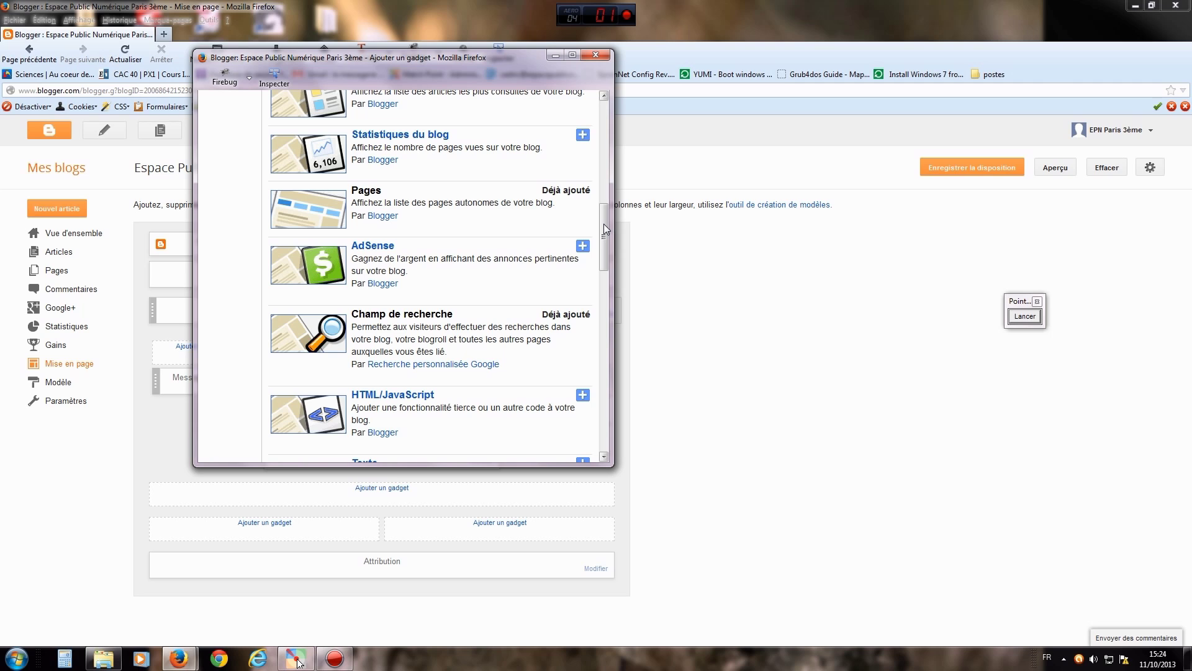
drag(606, 229, 605, 252)
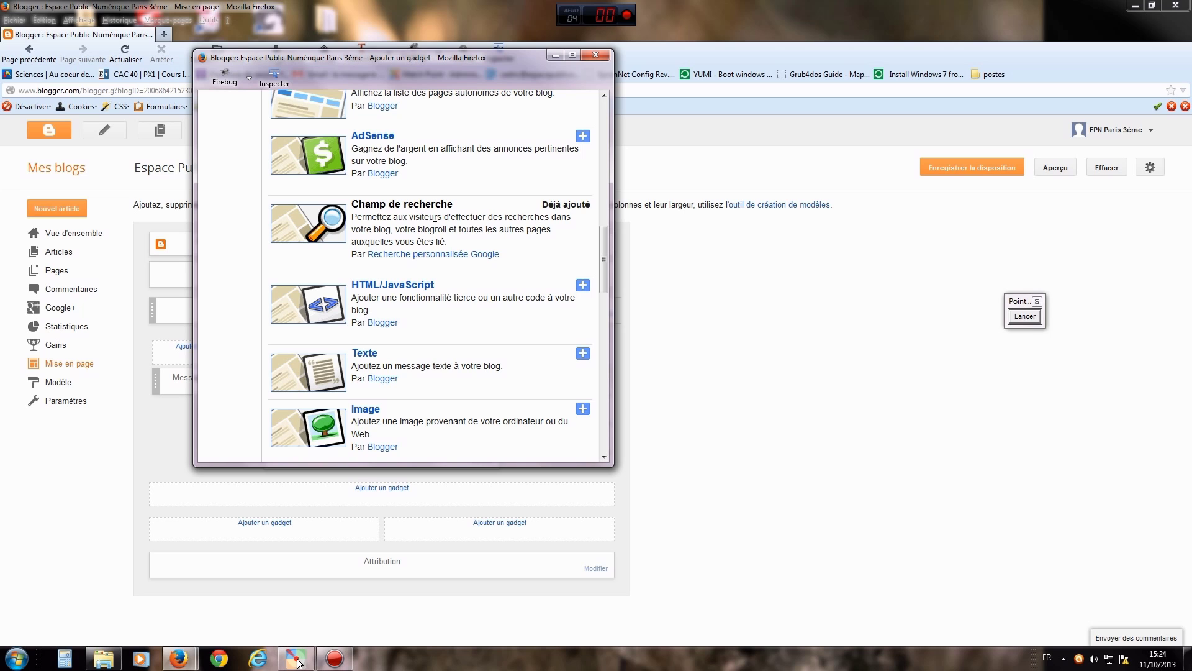
drag(605, 249, 605, 267)
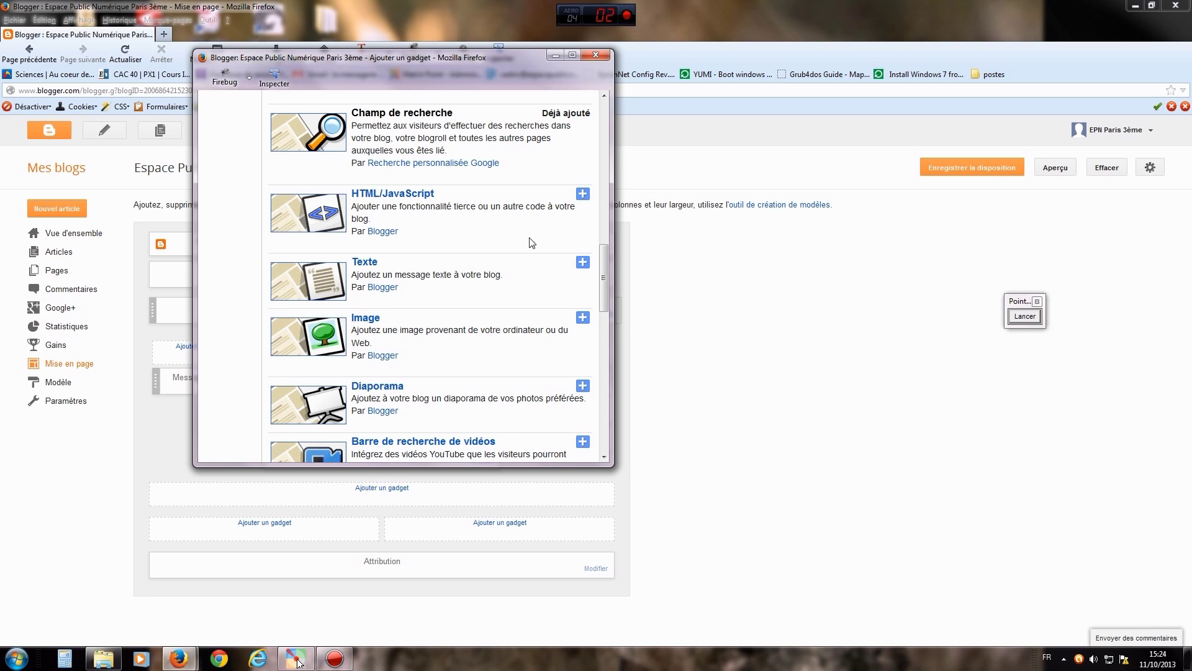
drag(606, 261, 604, 276)
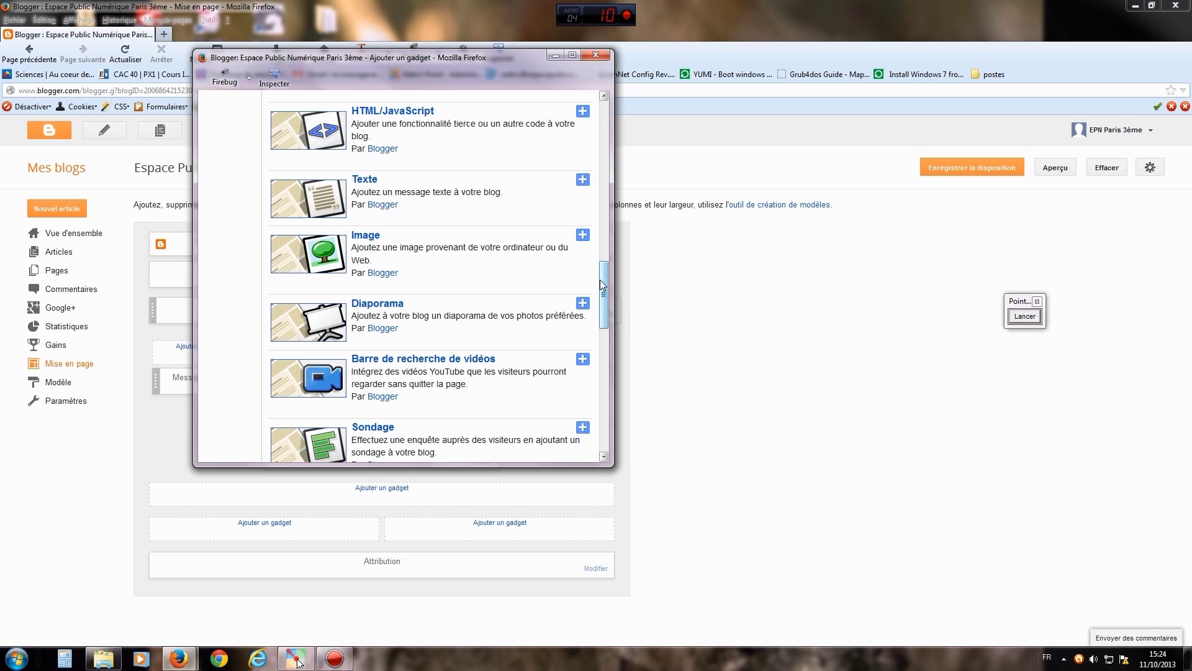
- Scroll further down the Général gadget list to reach Libellés
scroll(602, 285, down, 3)
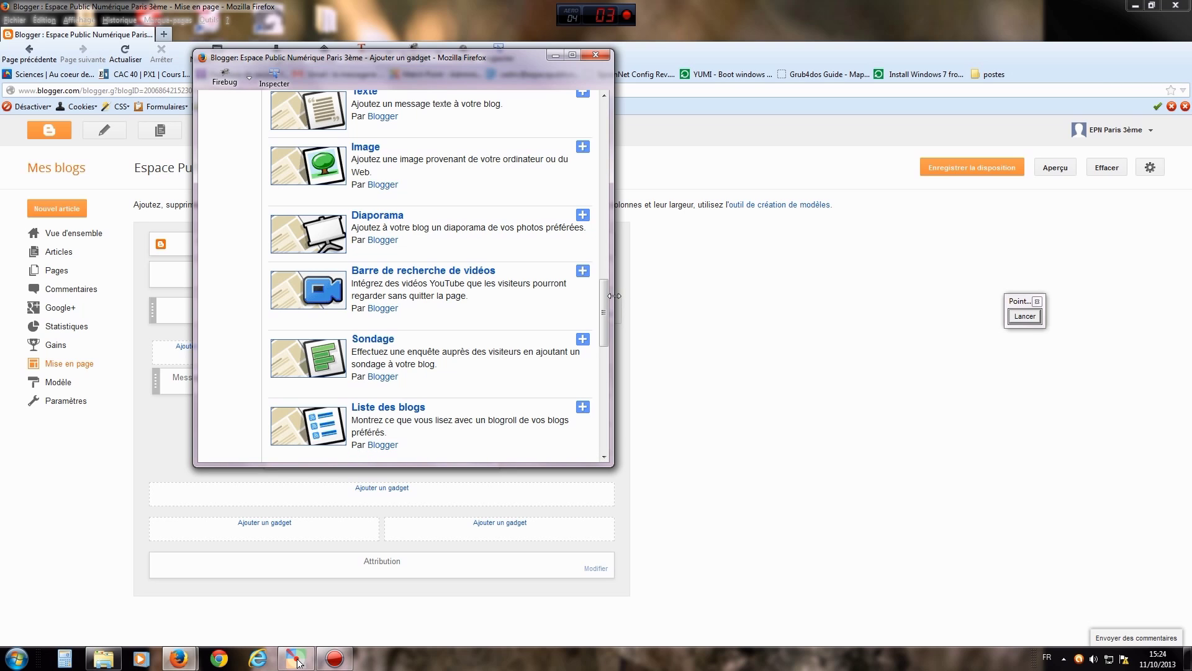
drag(605, 297, 607, 330)
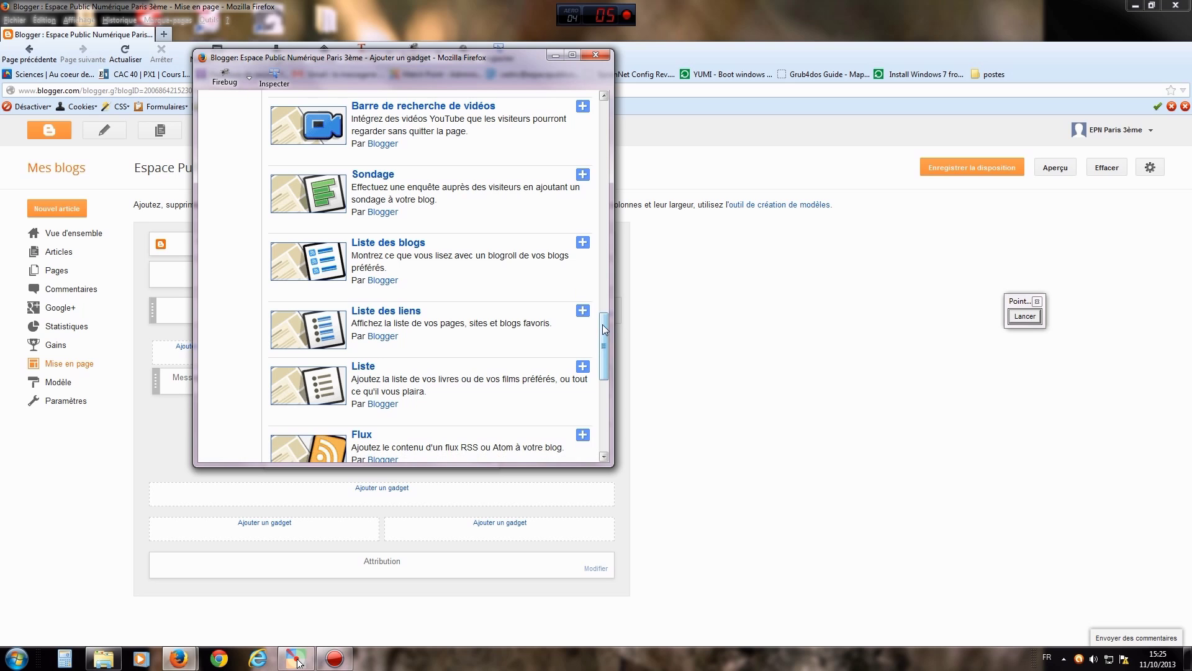
drag(603, 324, 613, 403)
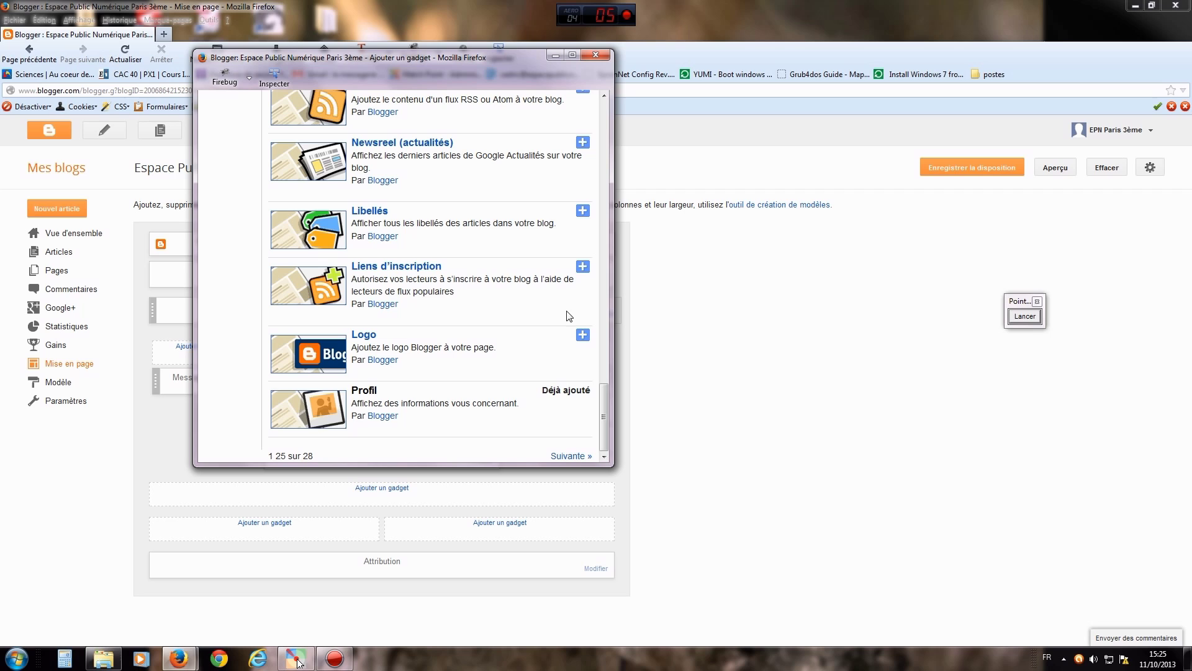
- Point an arrow at the Libellés gadget and add it with its + button
click(1025, 316)
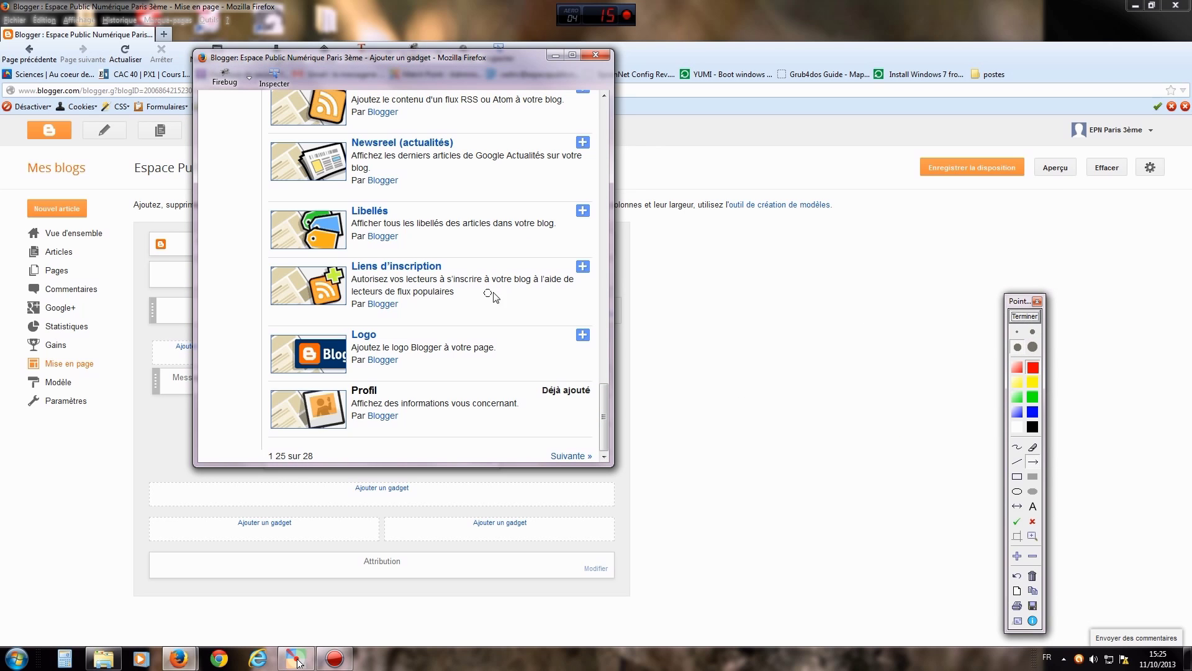
drag(512, 274, 581, 213)
click(1034, 318)
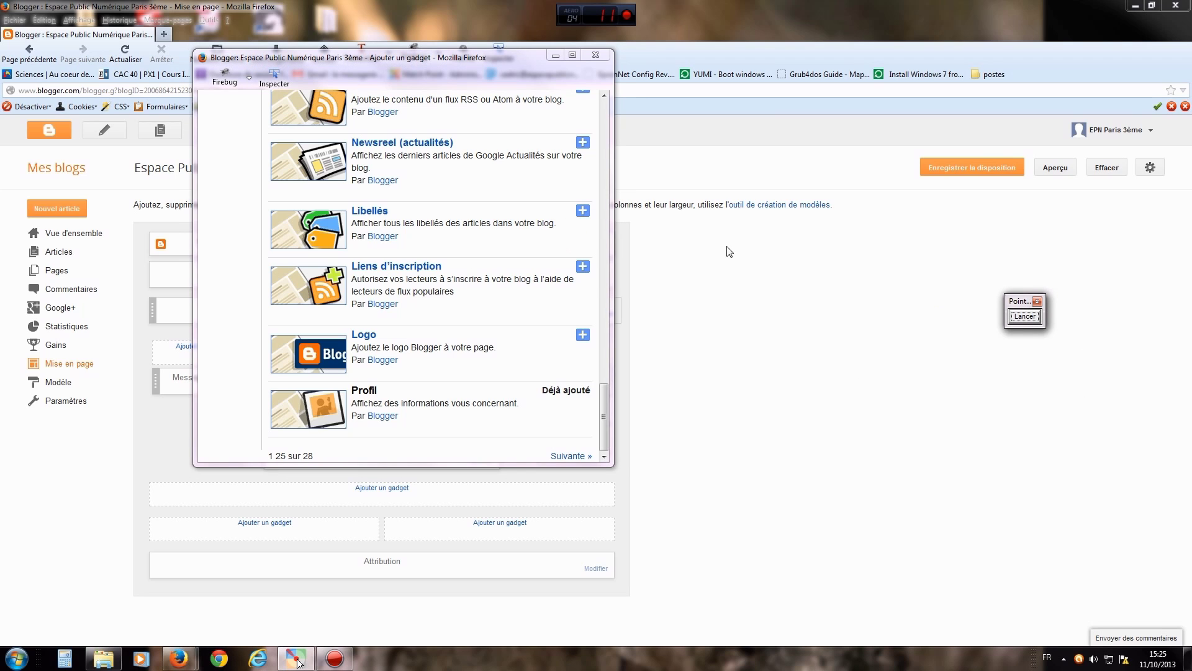
click(583, 213)
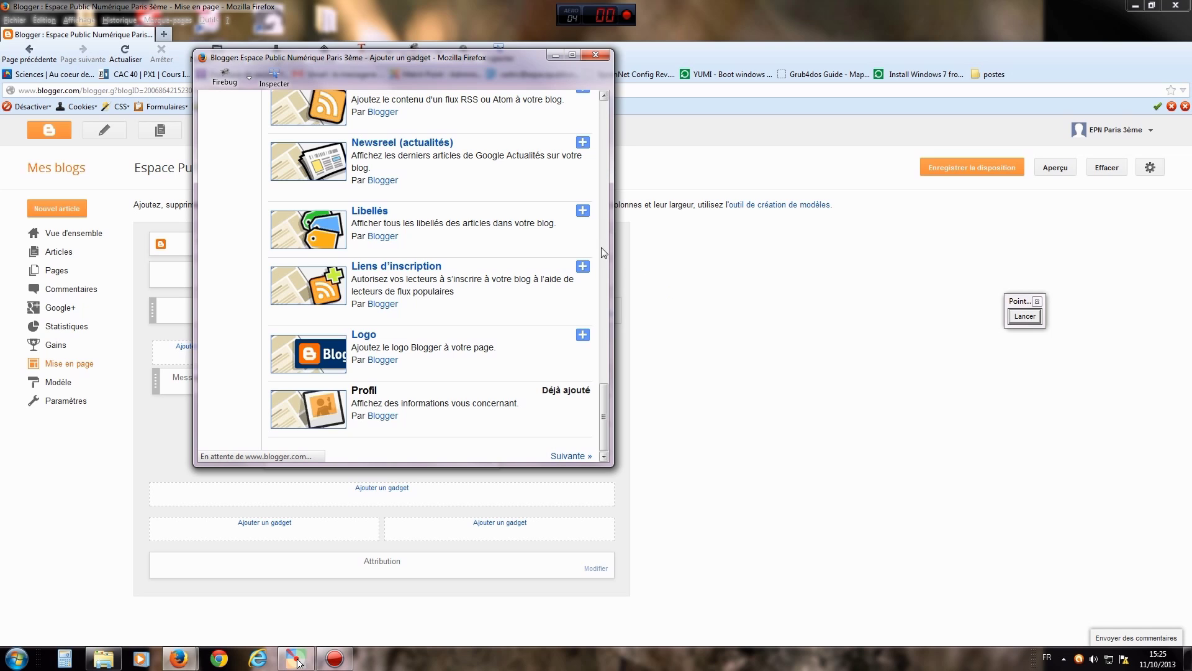
click(583, 212)
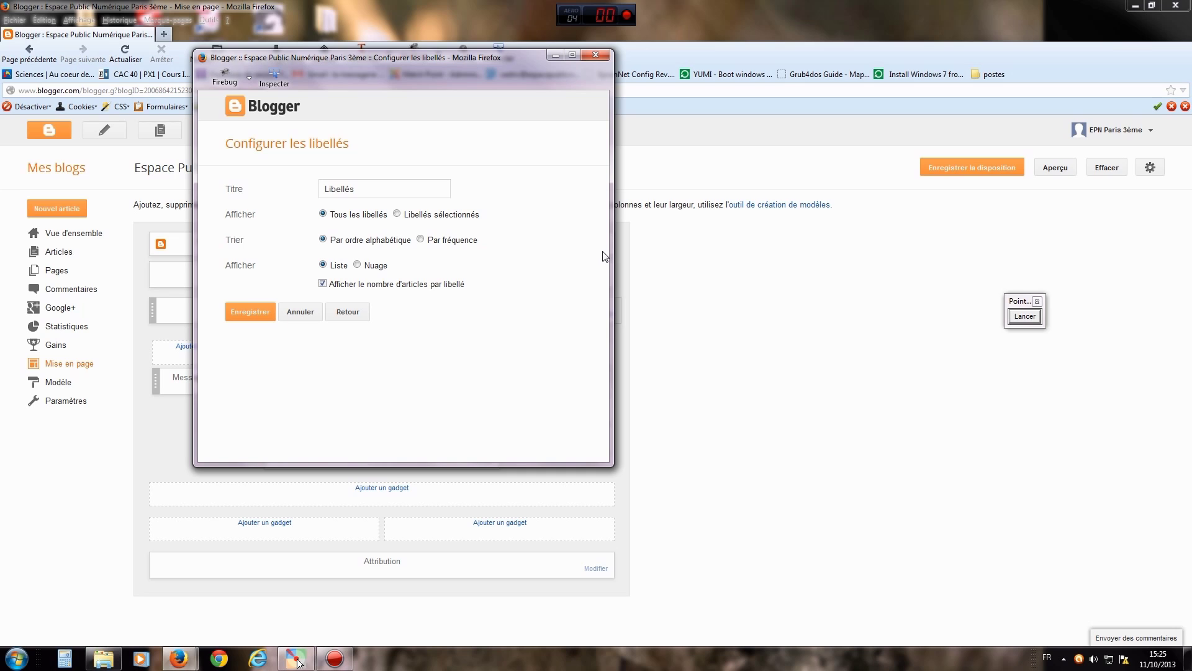
click(366, 189)
click(1026, 316)
click(1017, 447)
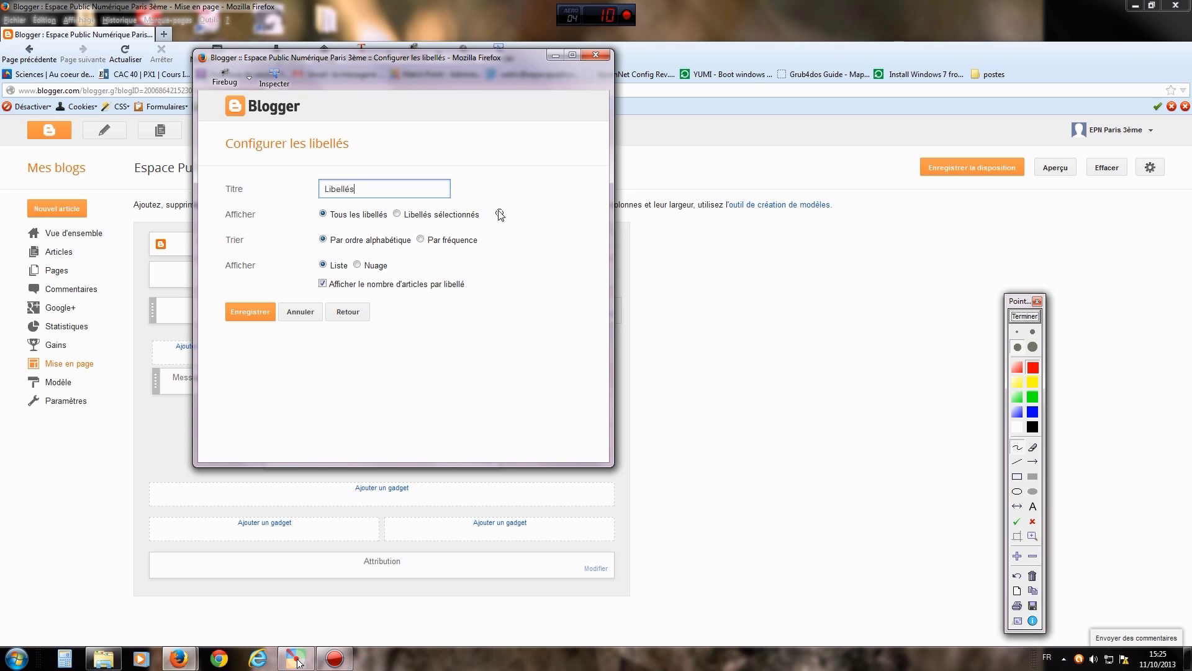
mouse_move(490, 202)
mouse_down()
mouse_move(498, 247)
mouse_move(484, 294)
mouse_up()
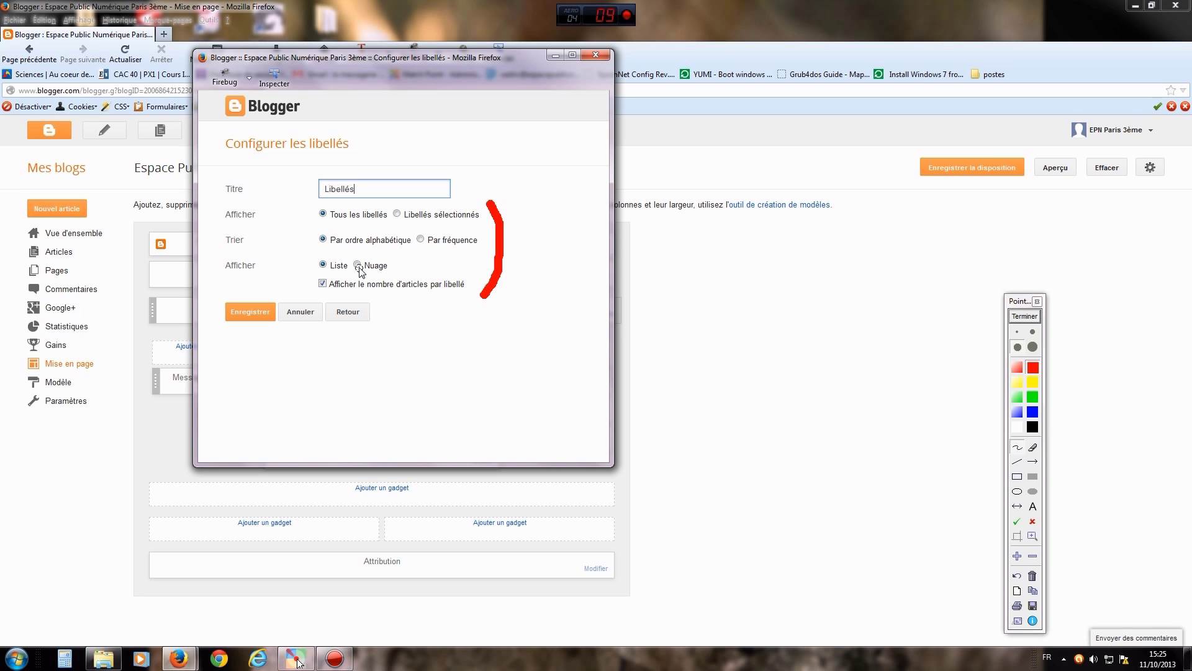
click(1025, 317)
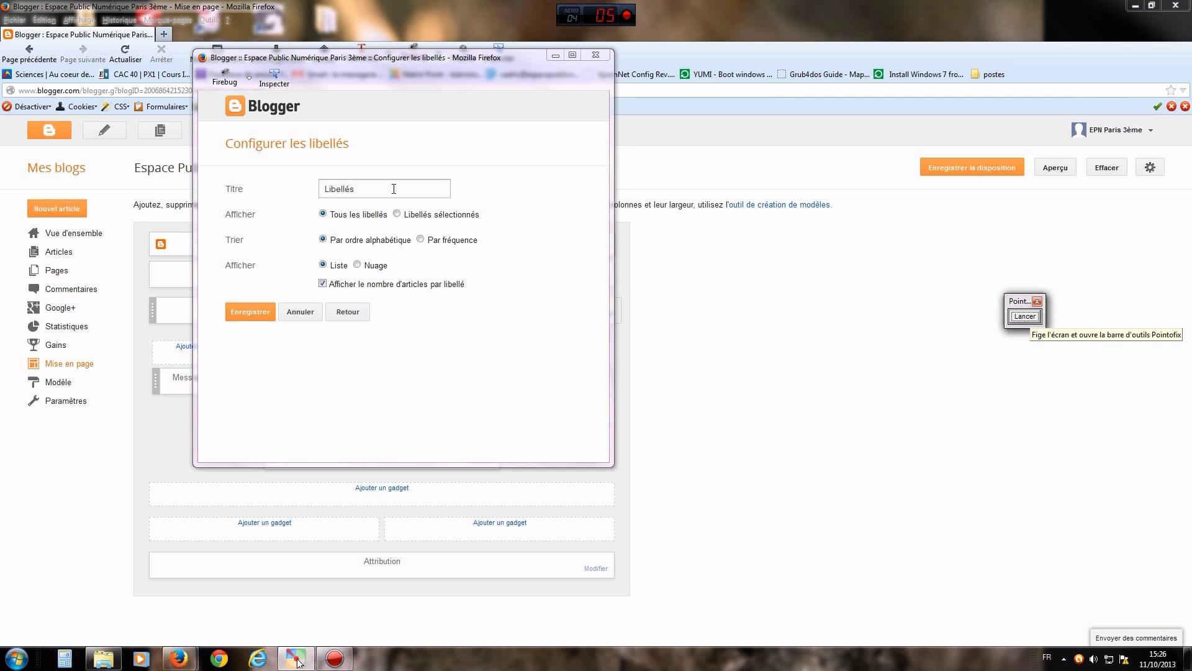
click(249, 313)
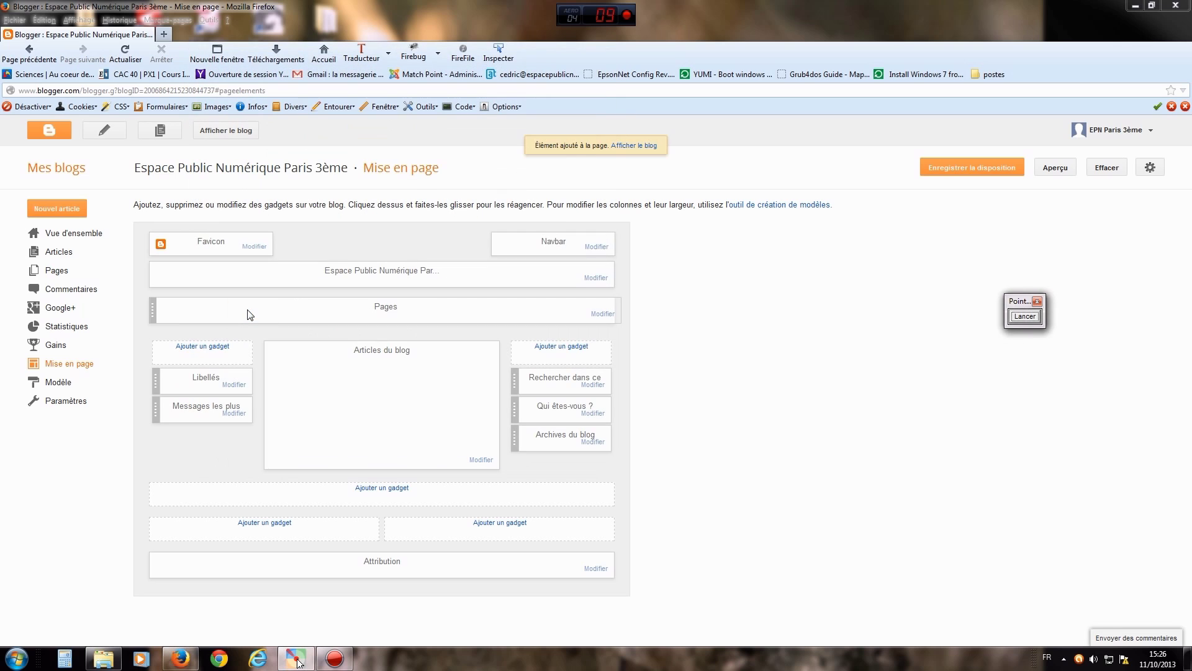
- Draw an arrow at the new Libellés gadget in the left column
click(1025, 316)
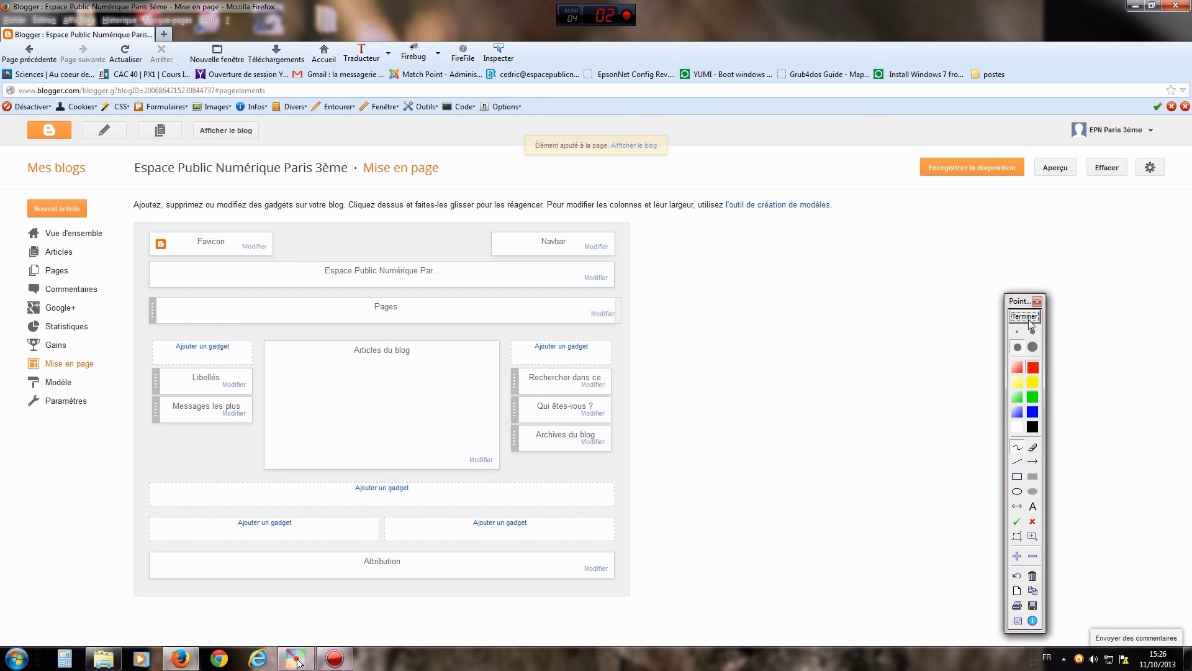
click(1036, 463)
drag(290, 460, 216, 393)
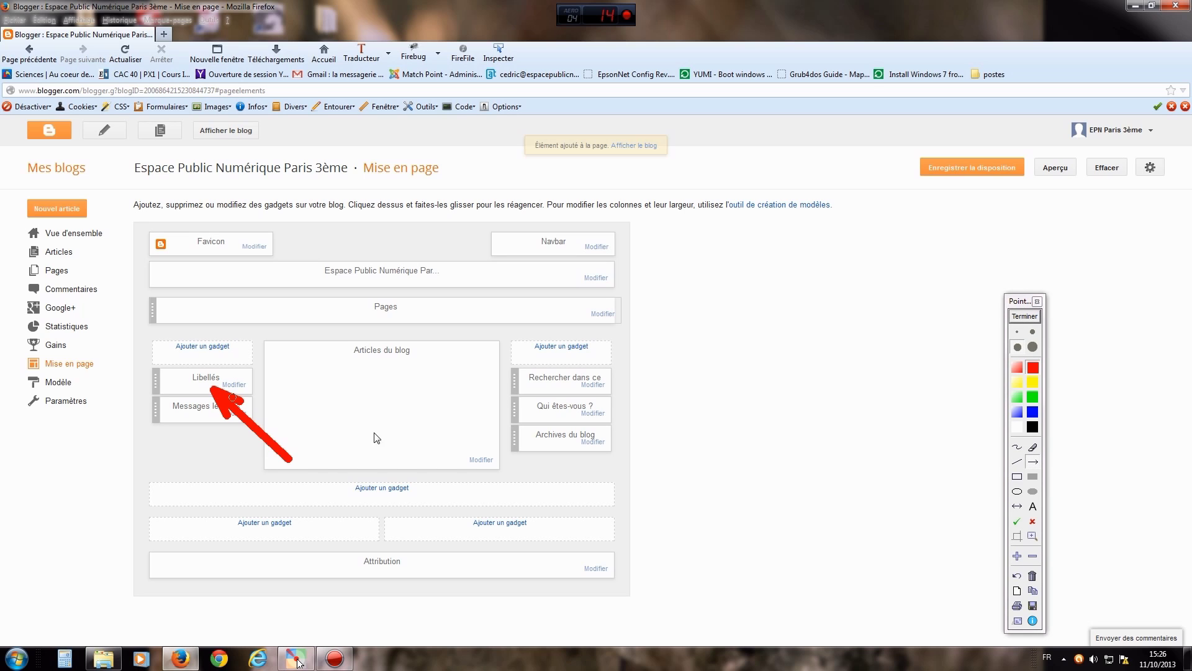
click(1024, 316)
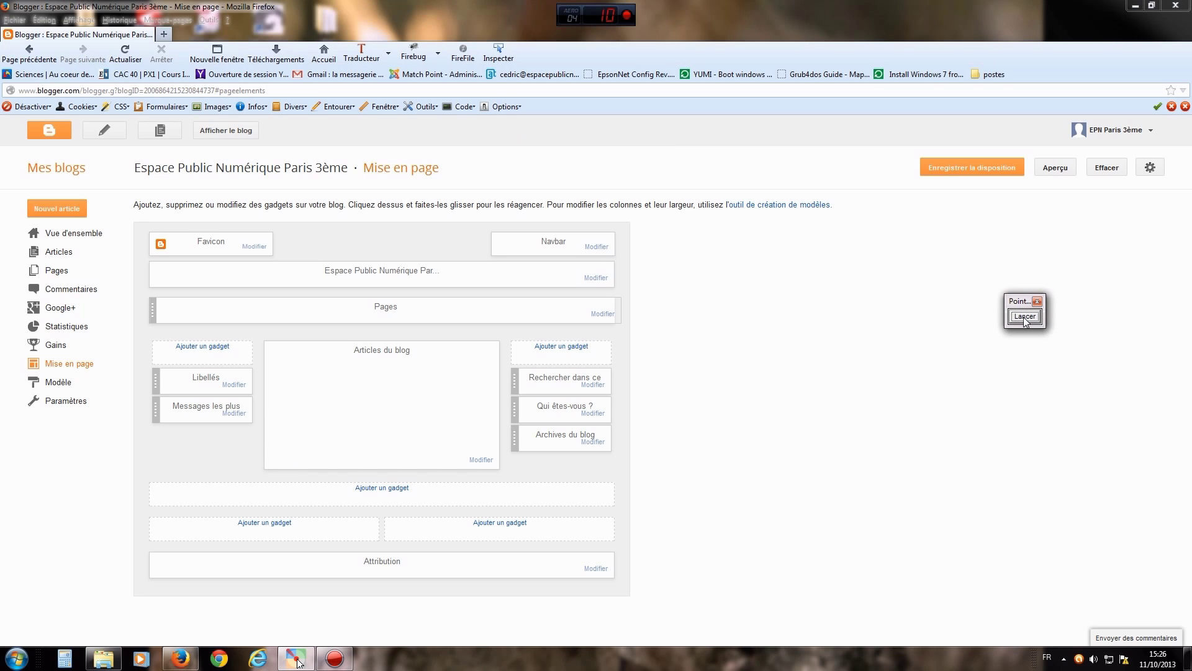
- Point out Enregistrer la disposition, save the layout, and view the live blog
click(969, 317)
mouse_move(894, 332)
mouse_down()
mouse_move(917, 223)
mouse_move(946, 174)
mouse_up()
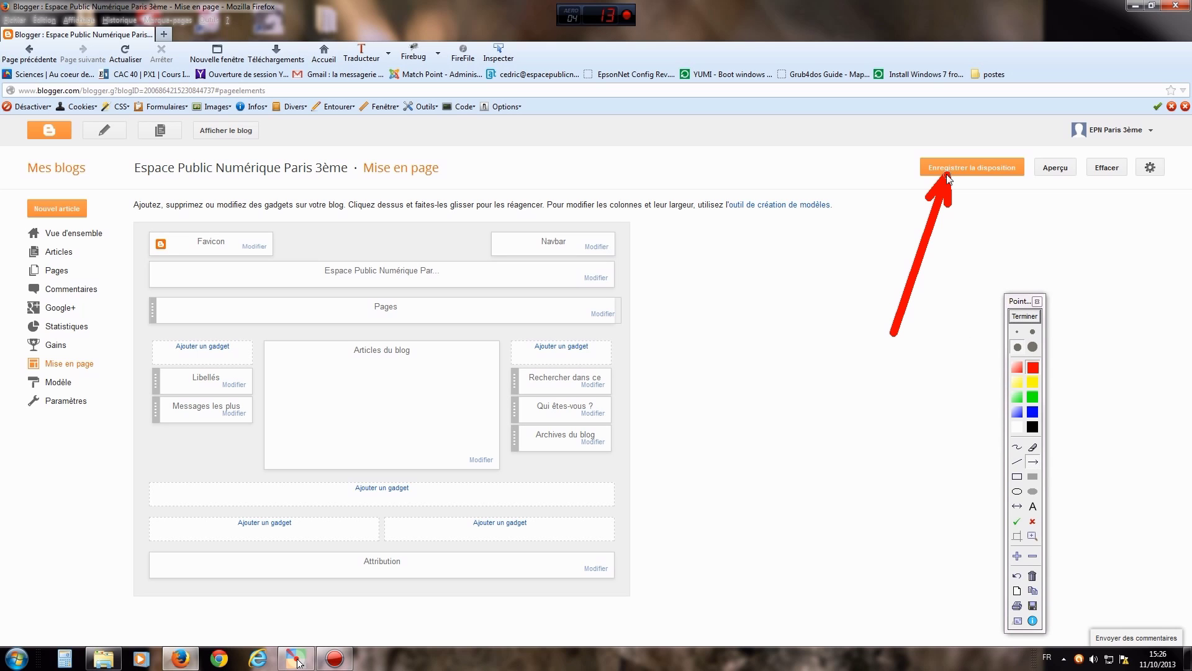
click(1025, 316)
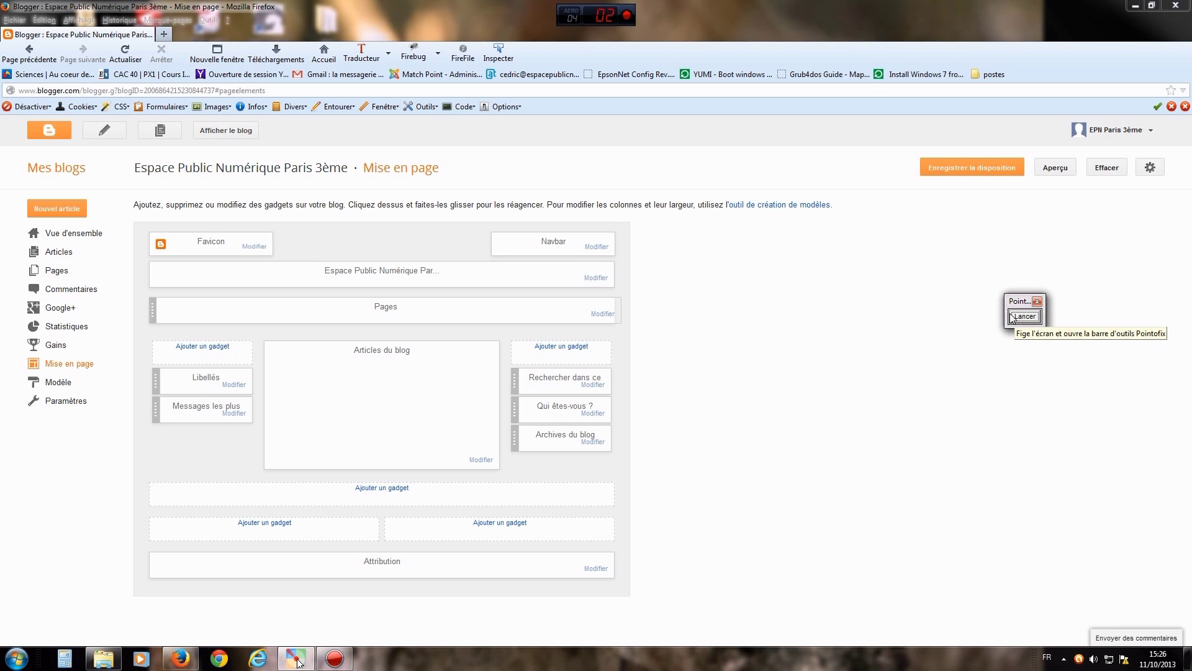
click(955, 169)
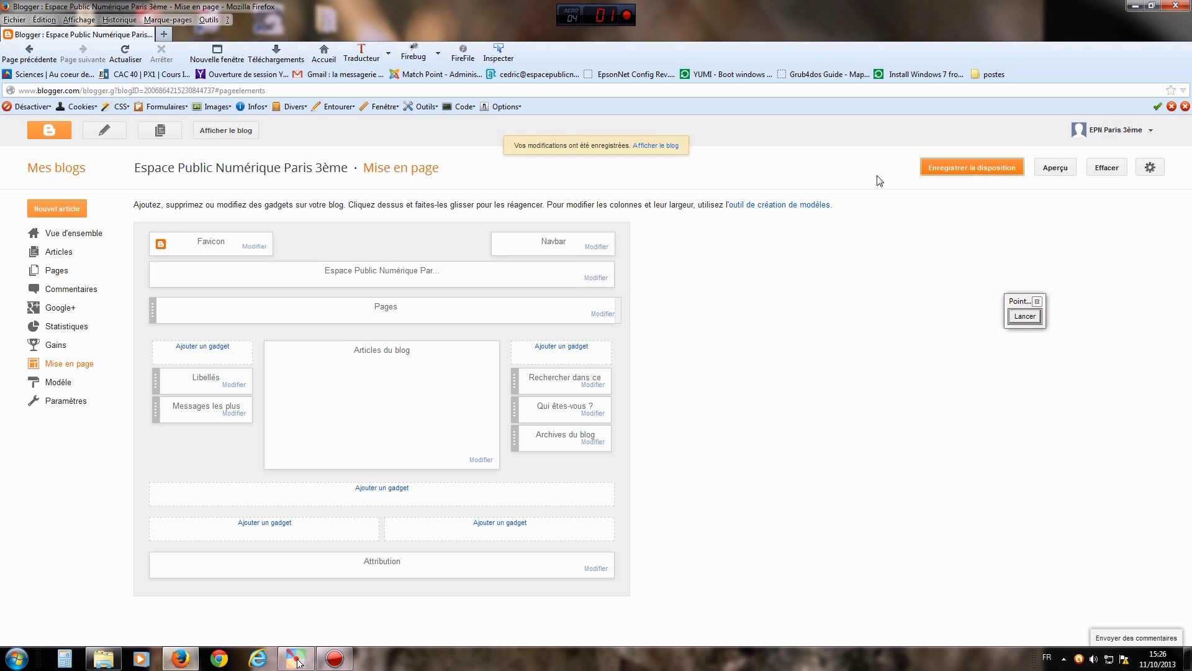
click(225, 130)
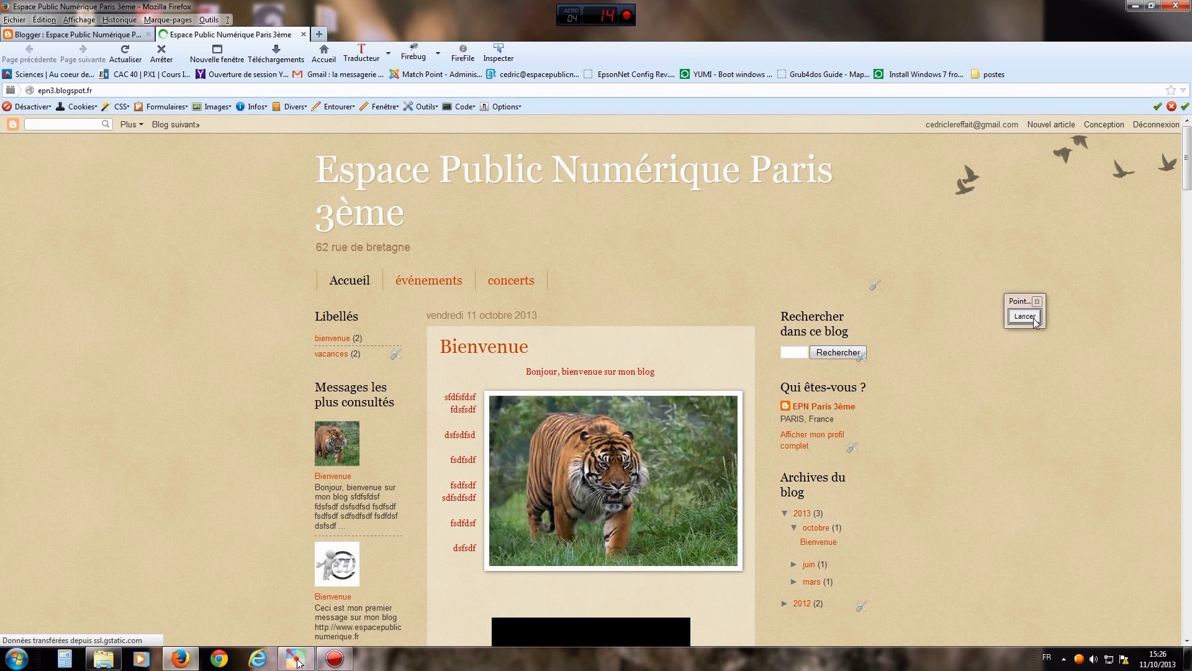
- Point arrows at the live blog's Libellés list, then go back to the Mise en page tab
click(1028, 315)
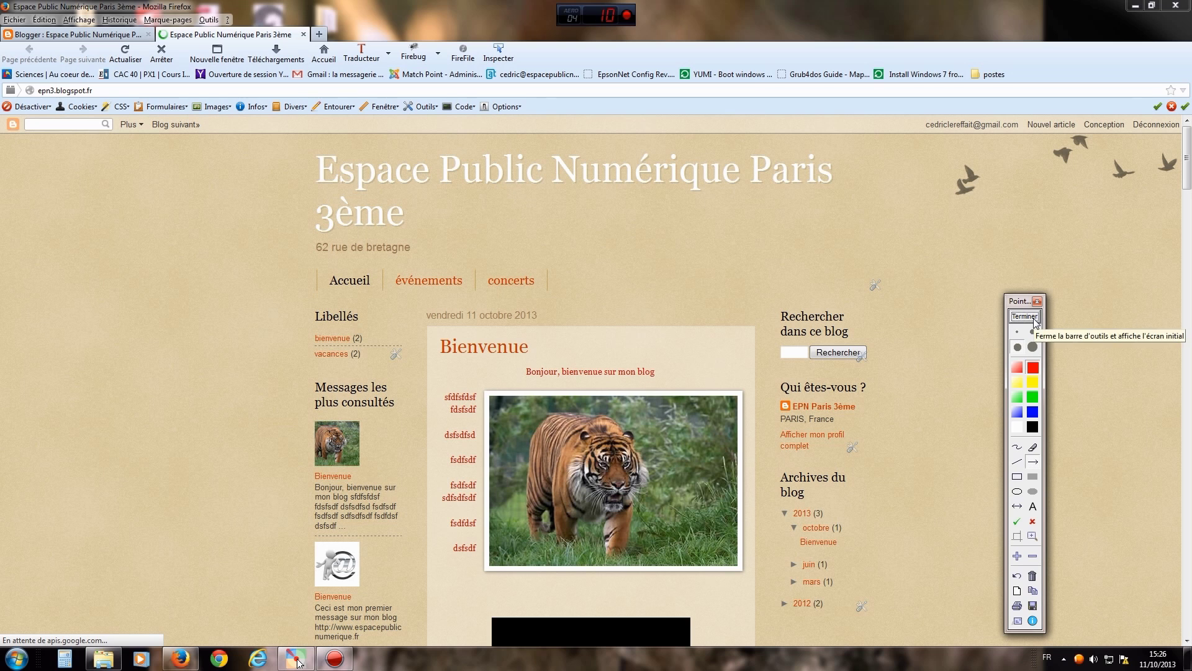
drag(190, 251, 216, 278)
drag(279, 310, 306, 345)
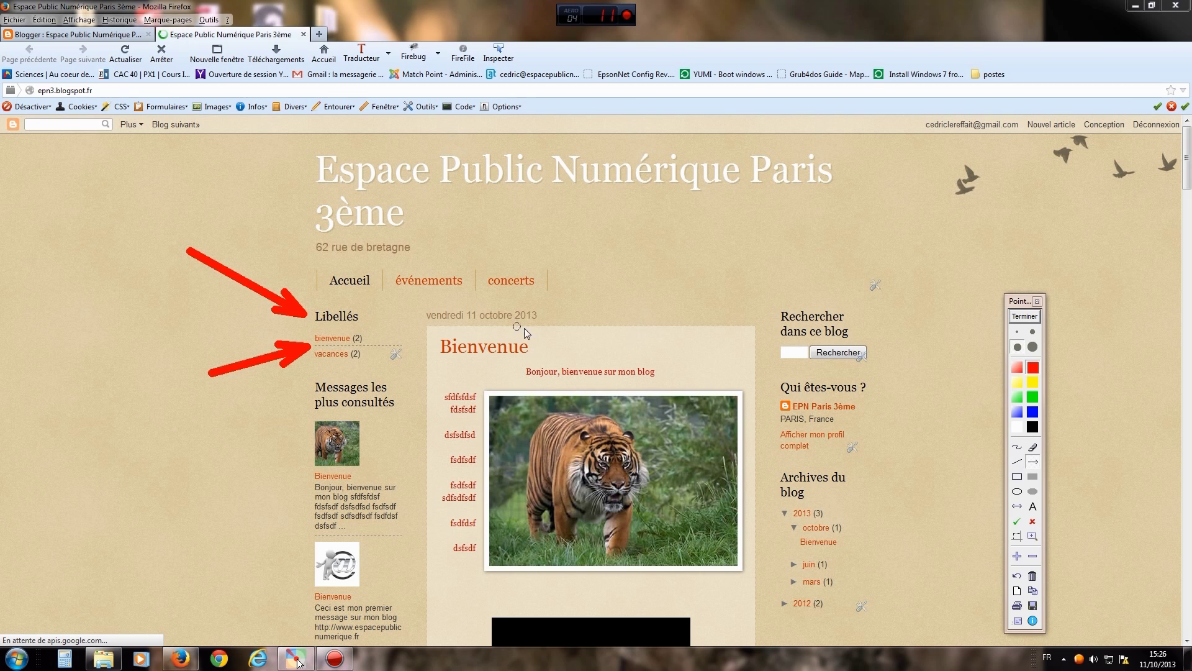
click(1025, 318)
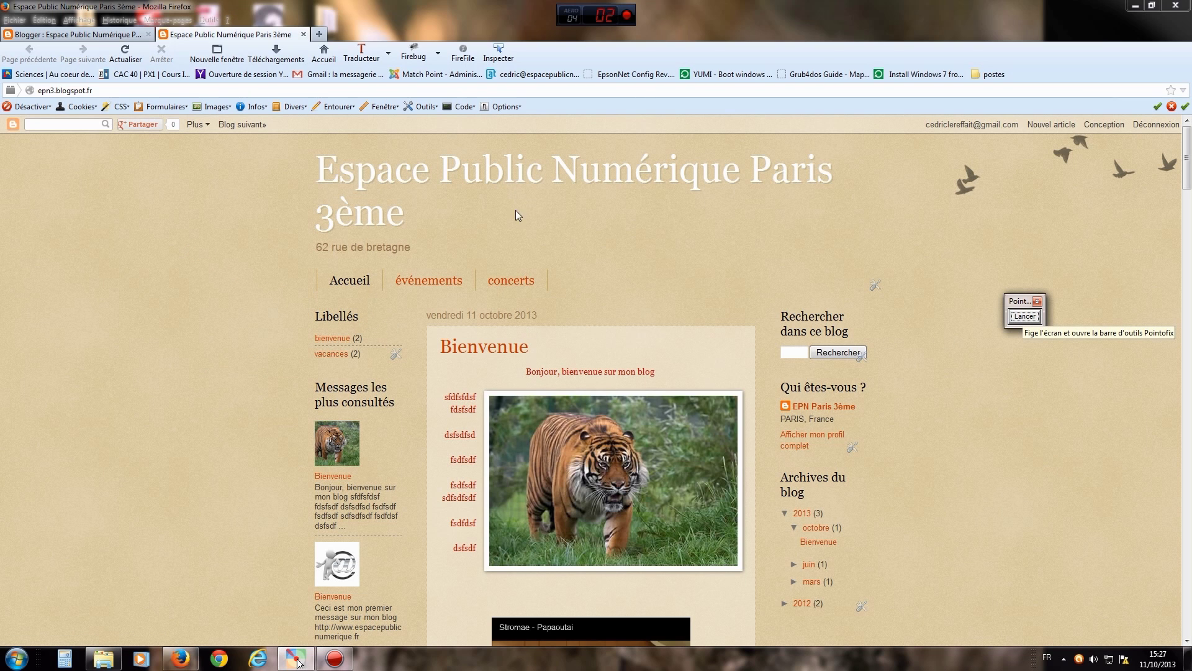
click(104, 36)
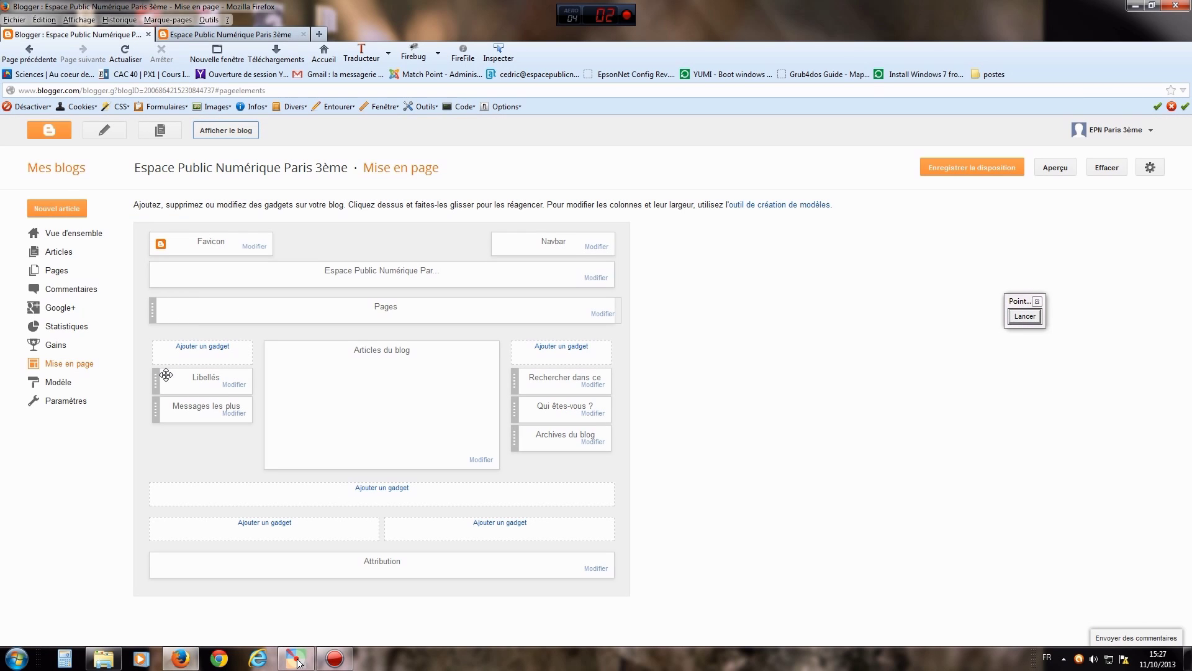
- Change the Libellés gadget's Titre to 'Articles', save it, and save the layout
click(235, 386)
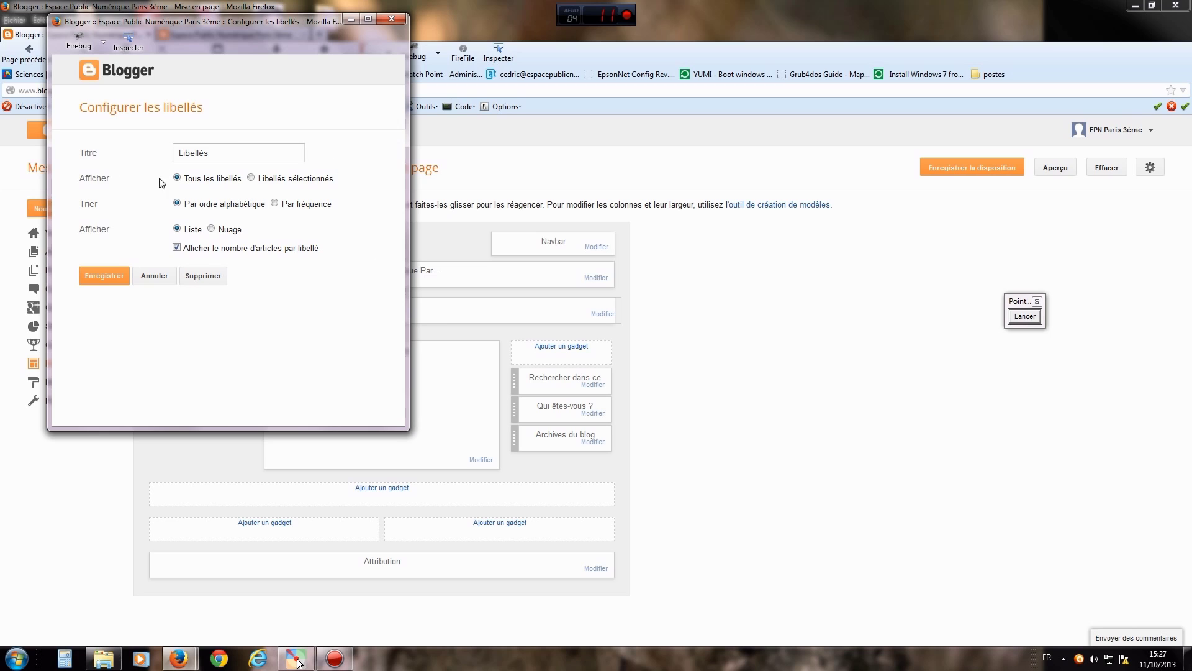
click(212, 153)
key(BackSpace)
key(BackSpace)
key(BackSpace)
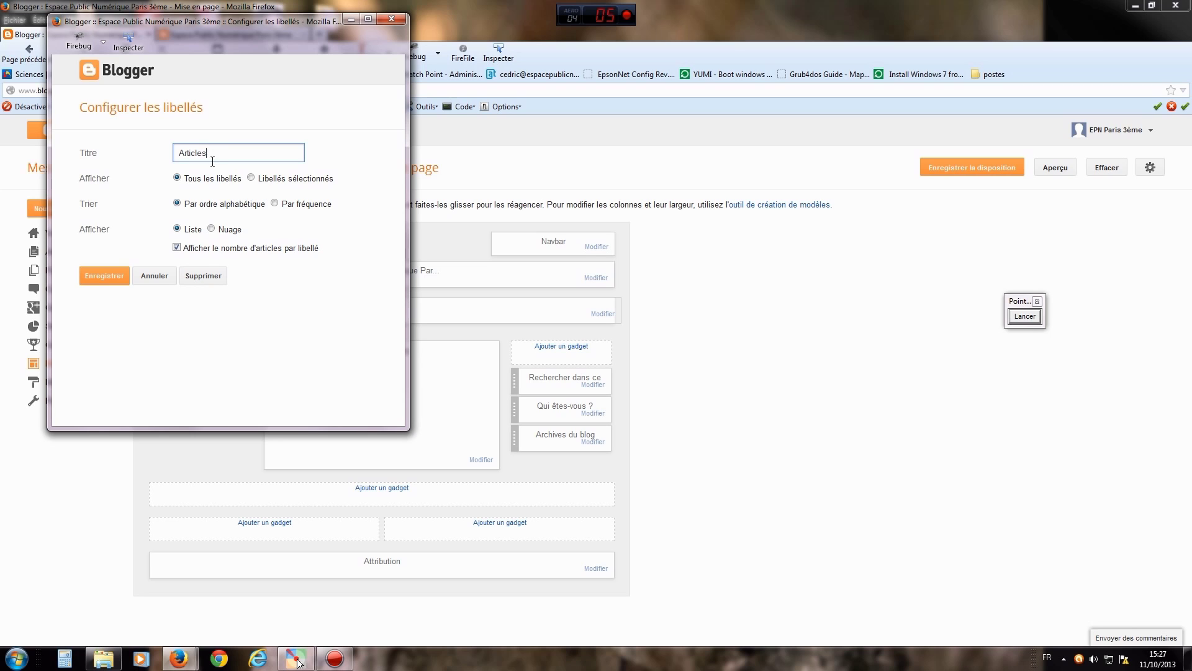
click(93, 277)
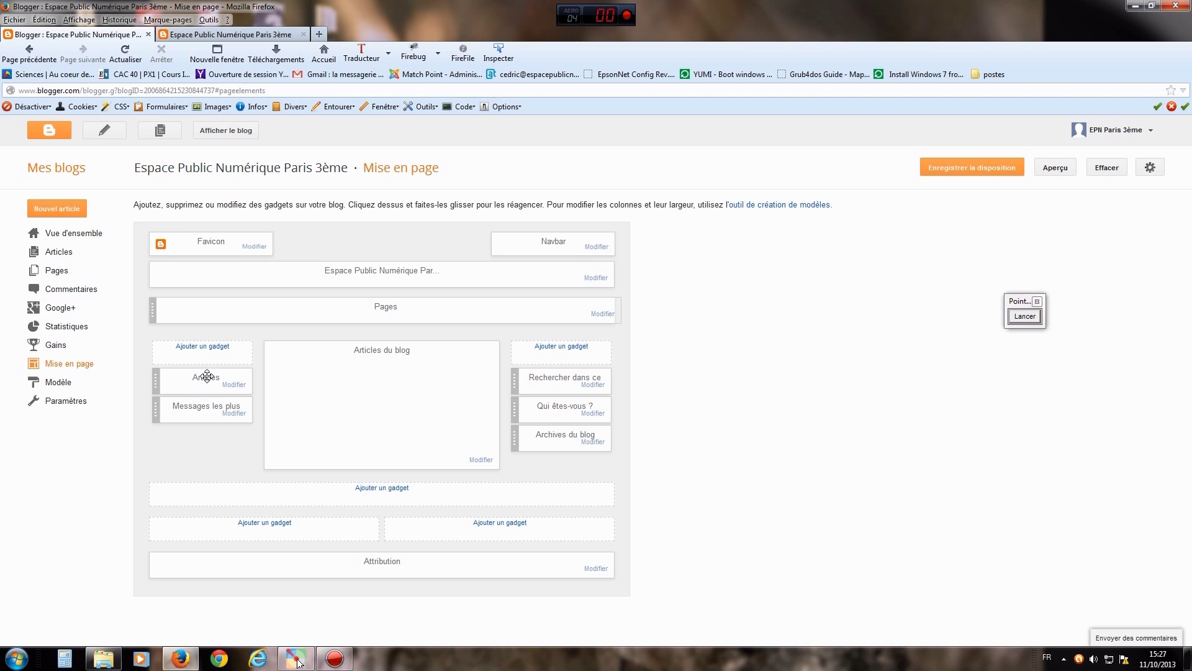
click(968, 172)
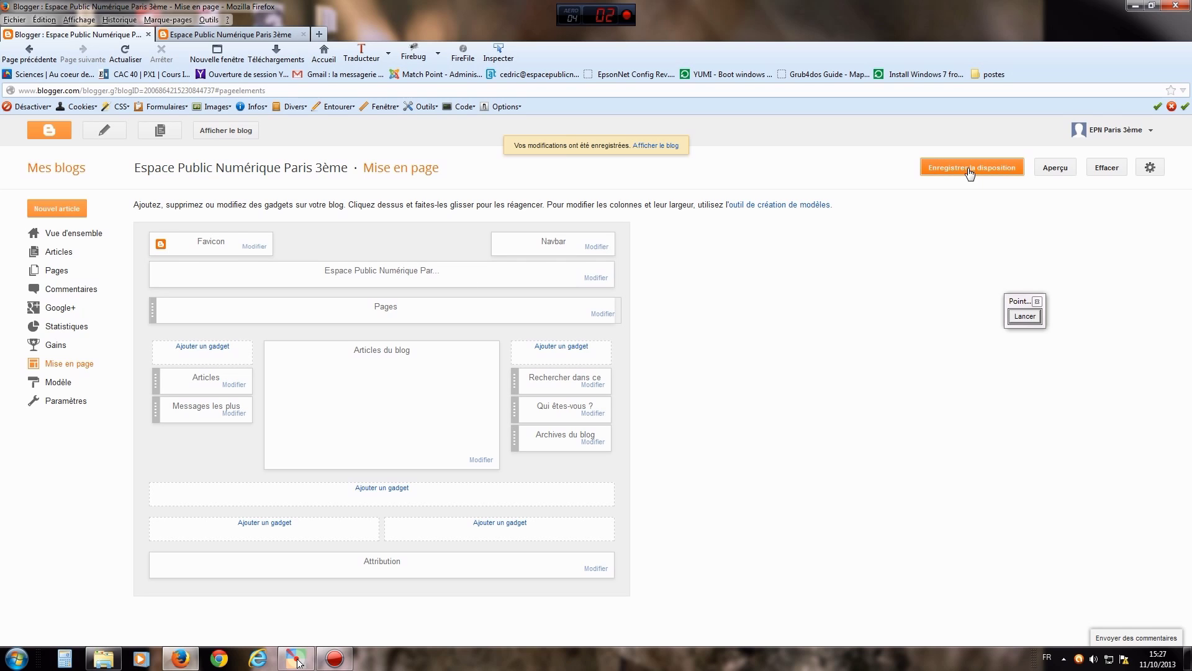
- Check the Articles heading on the live blog with an arrow, then close the blog tabs
click(227, 129)
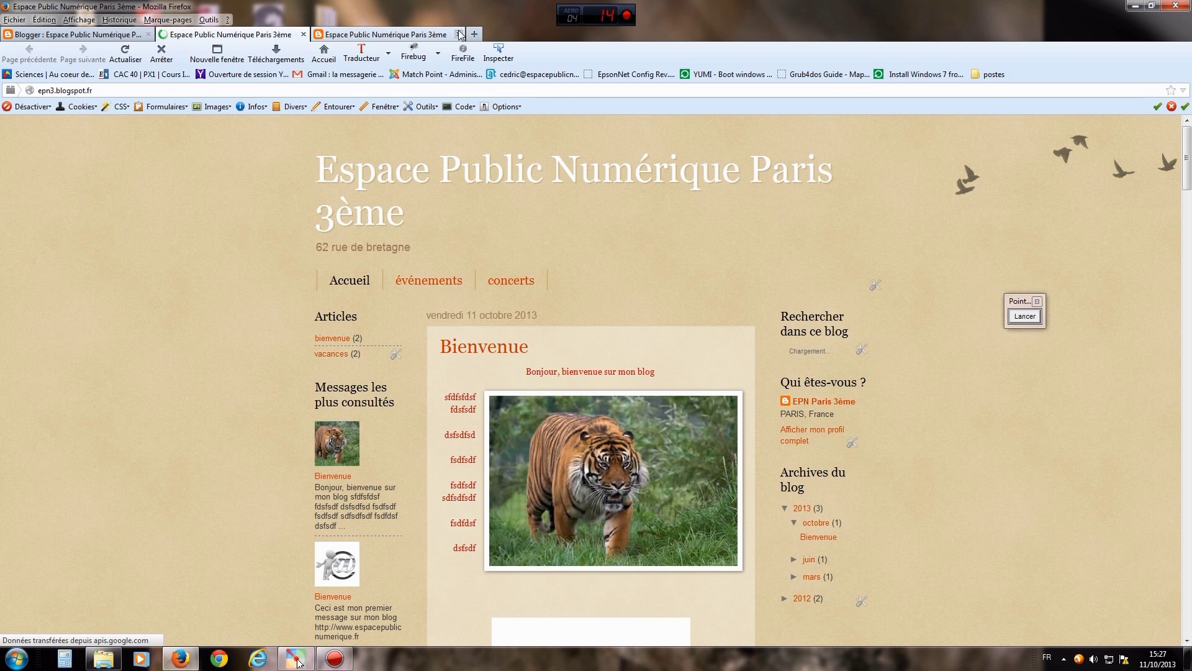
click(459, 34)
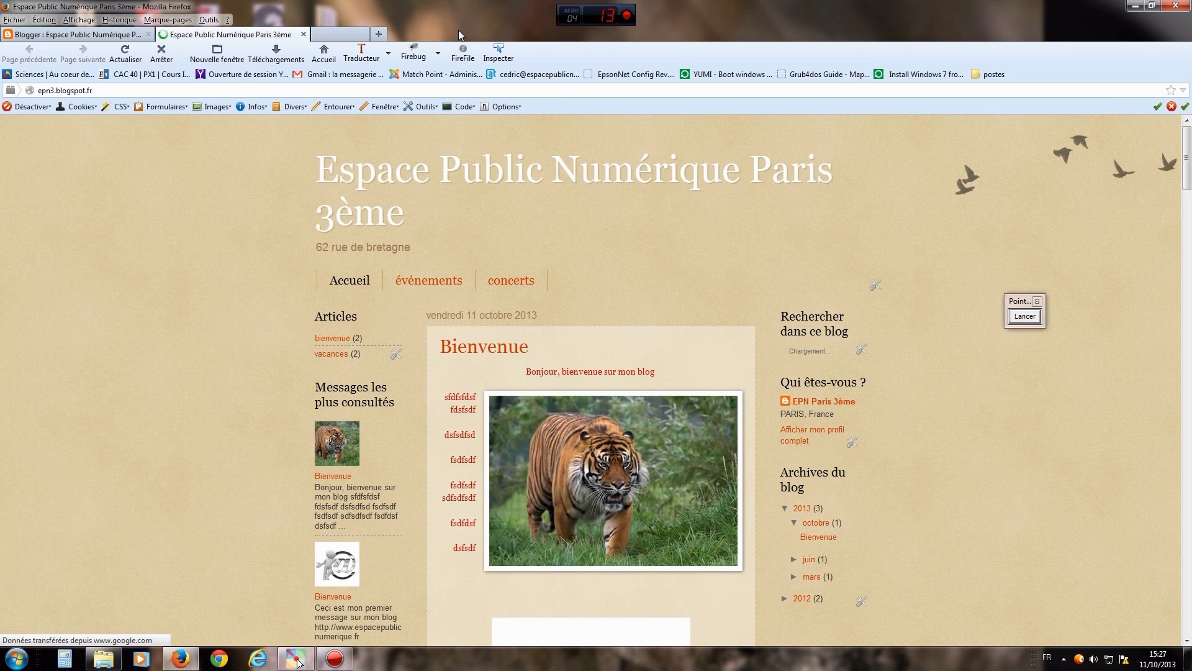
click(1022, 316)
drag(169, 291, 304, 317)
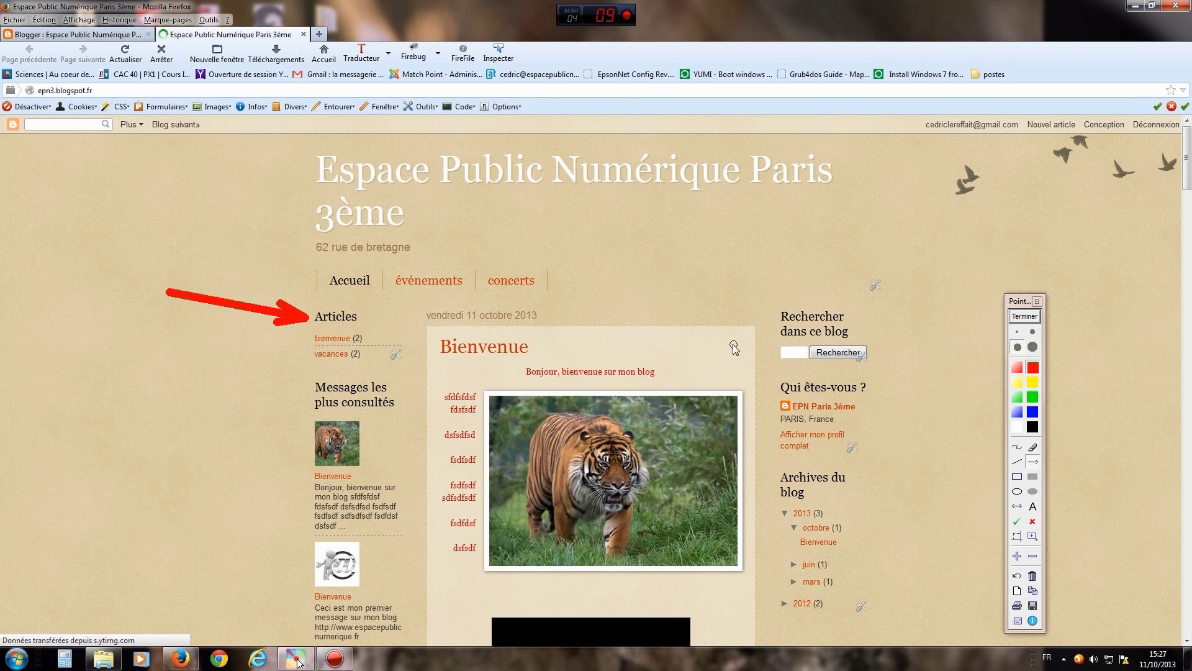
click(1025, 317)
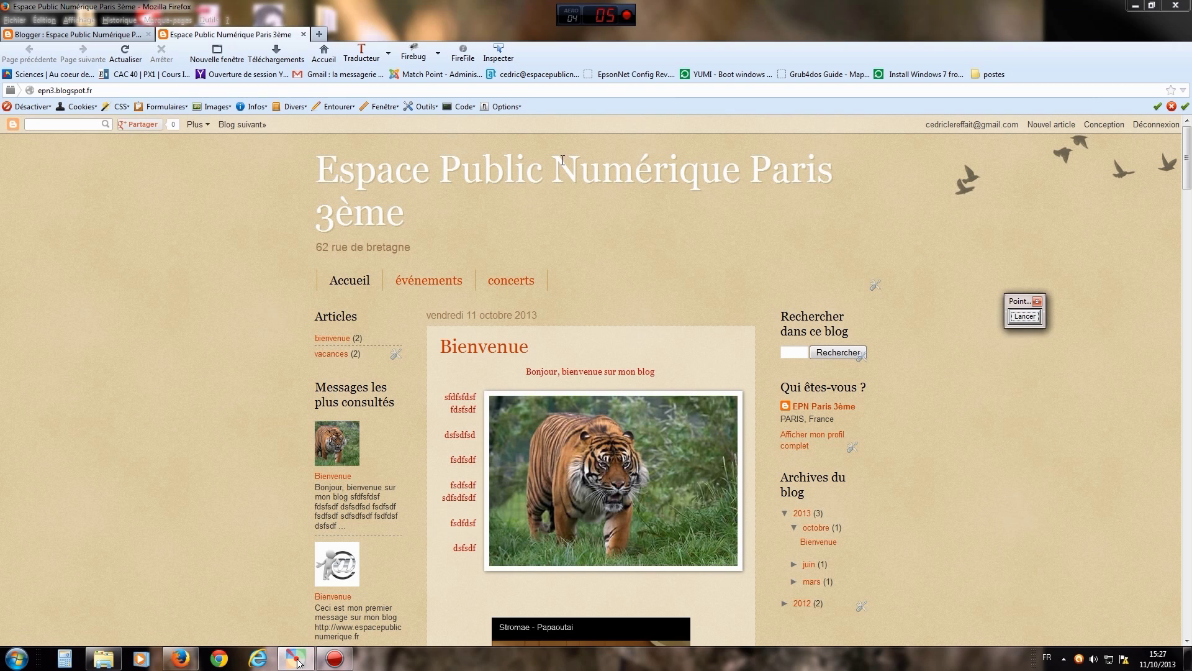
click(303, 35)
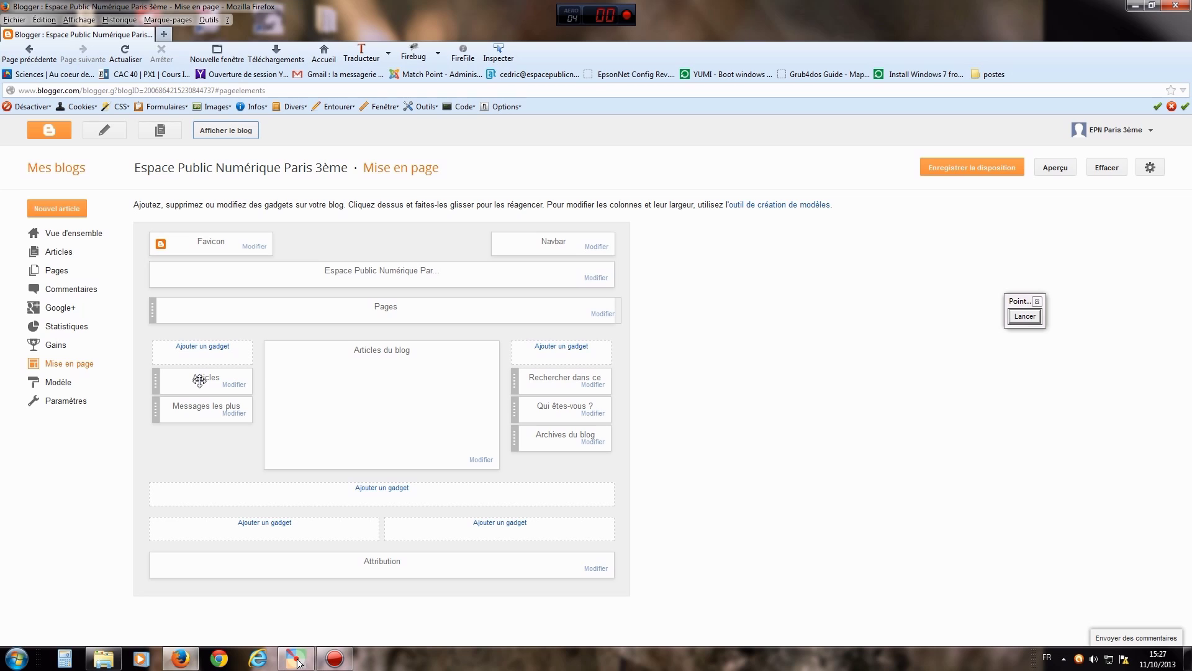
- Move the Articles gadget to the right column beneath Archives du blog
drag(199, 378, 198, 422)
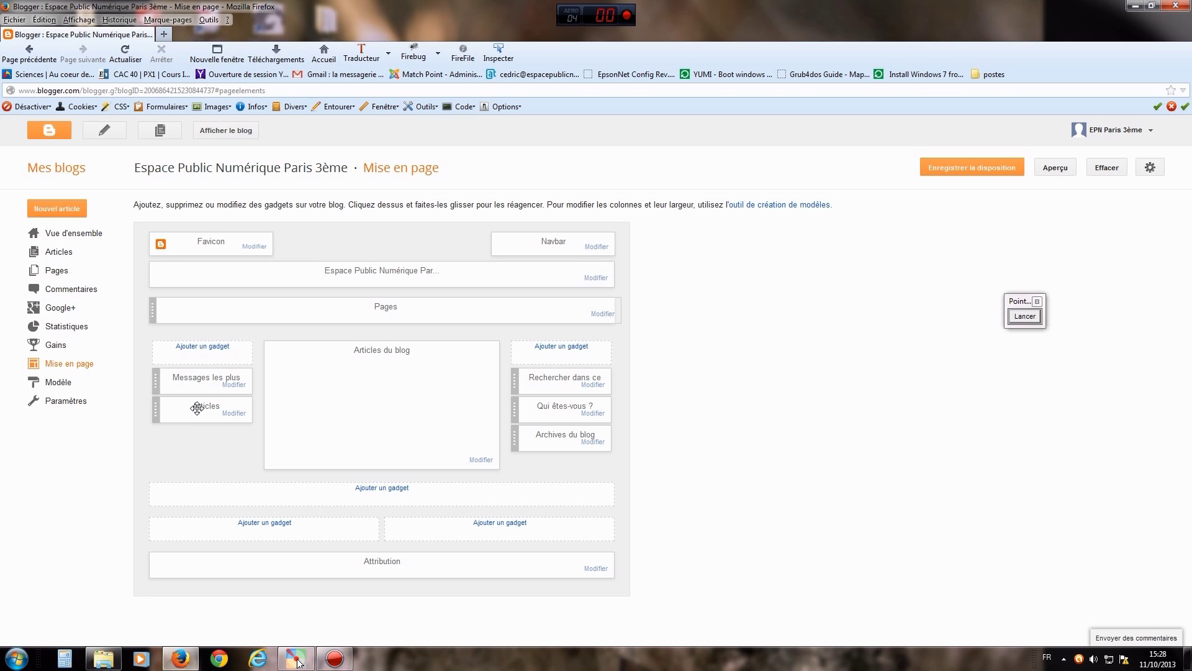
drag(197, 408, 554, 463)
drag(169, 409, 544, 466)
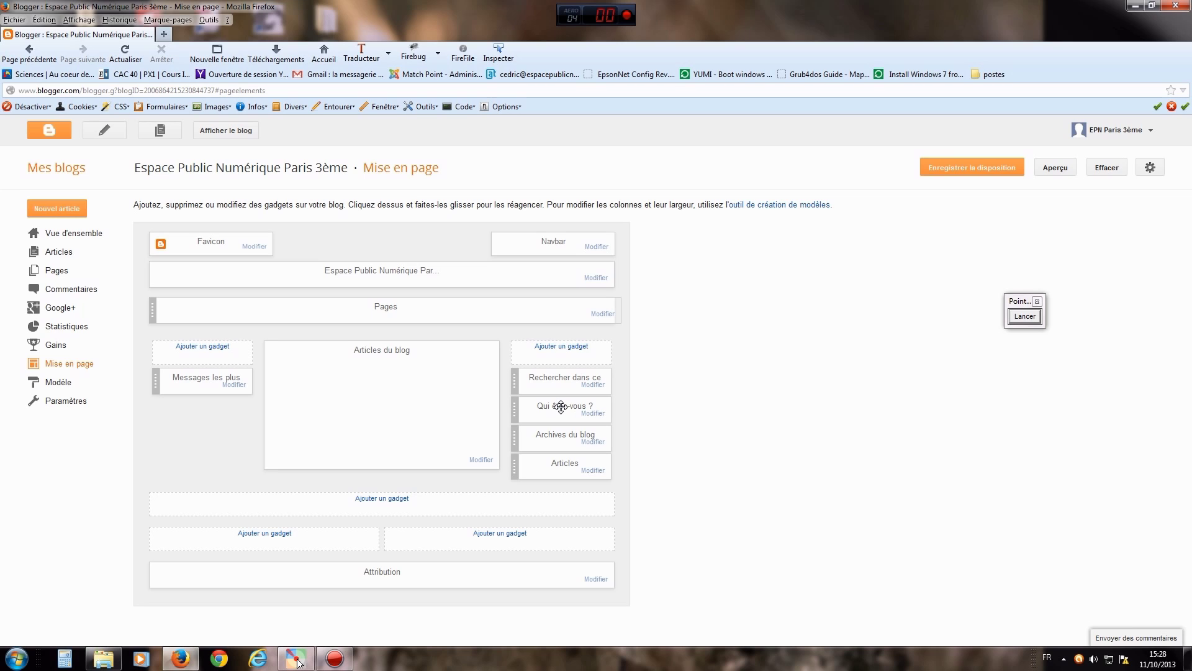
- Drag Qui êtes-vous ? into the left column above Messages les plus, then highlight it with an arrow
drag(561, 406, 201, 379)
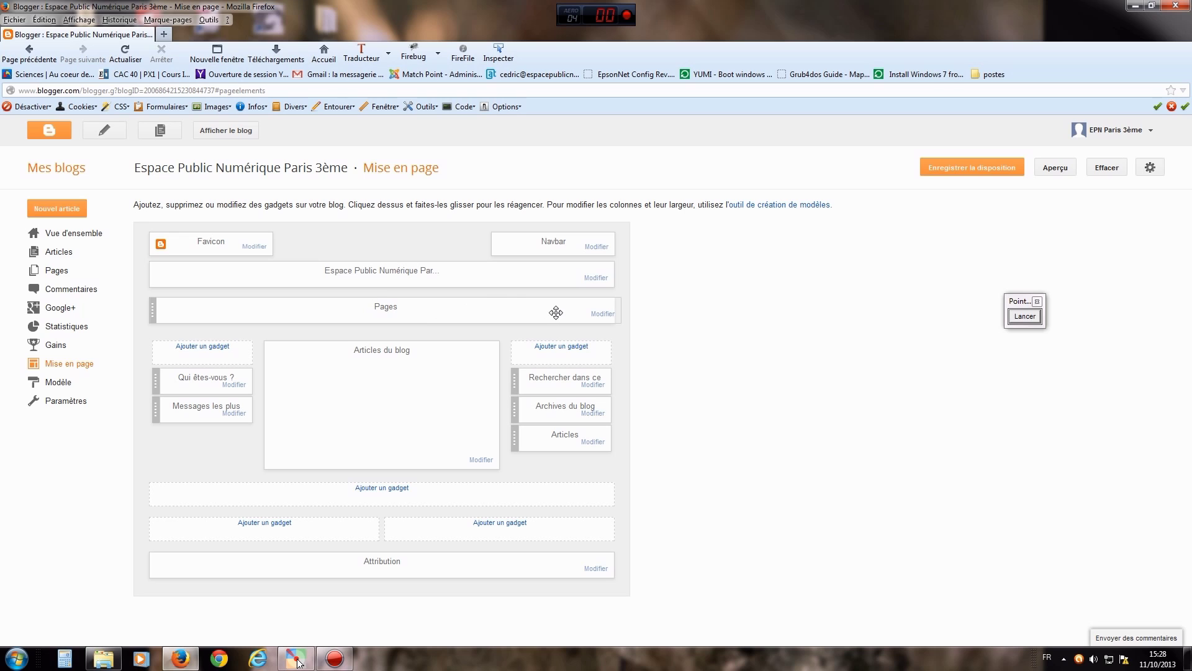
click(1026, 318)
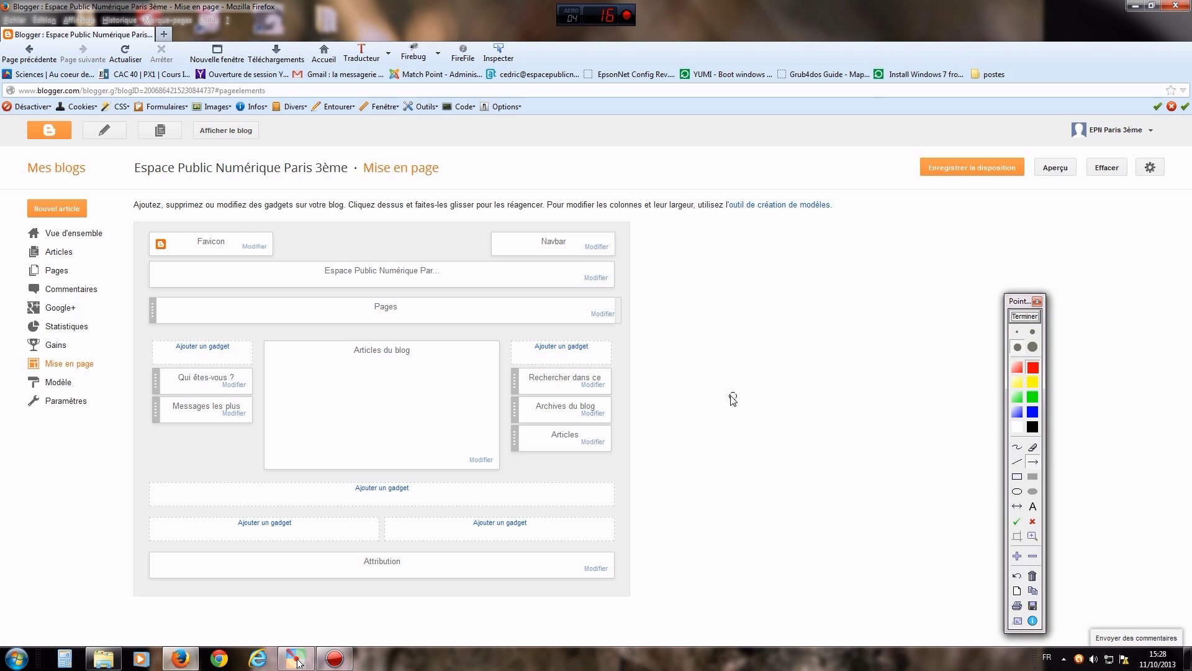
drag(733, 395, 629, 330)
click(1024, 316)
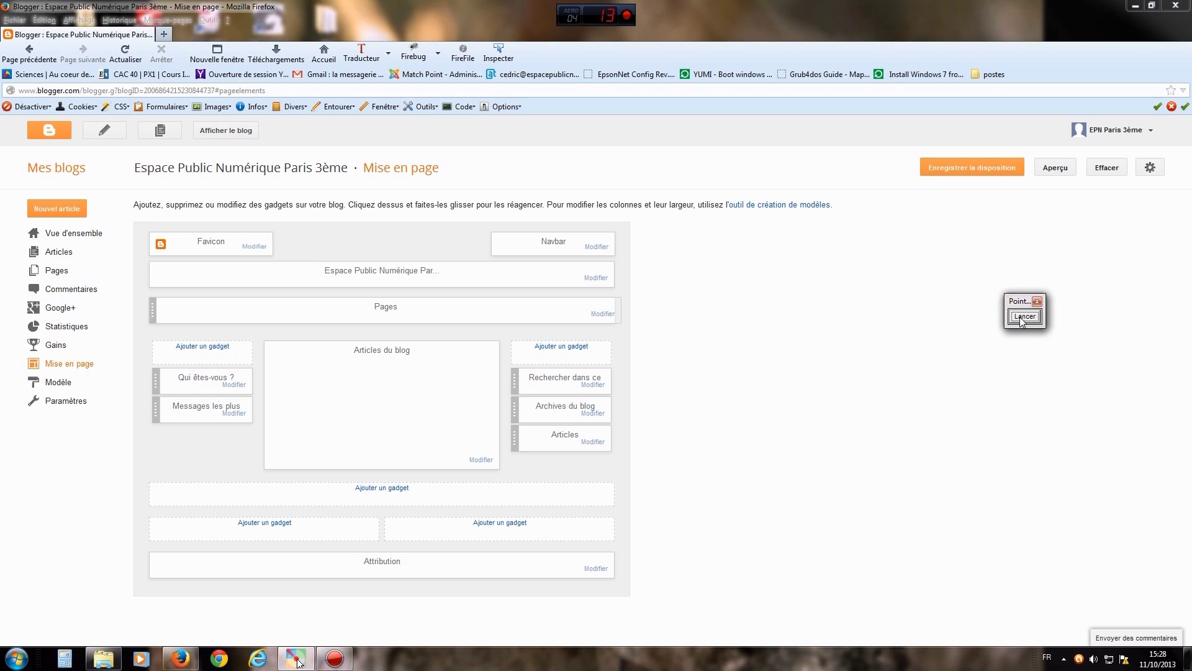
click(602, 314)
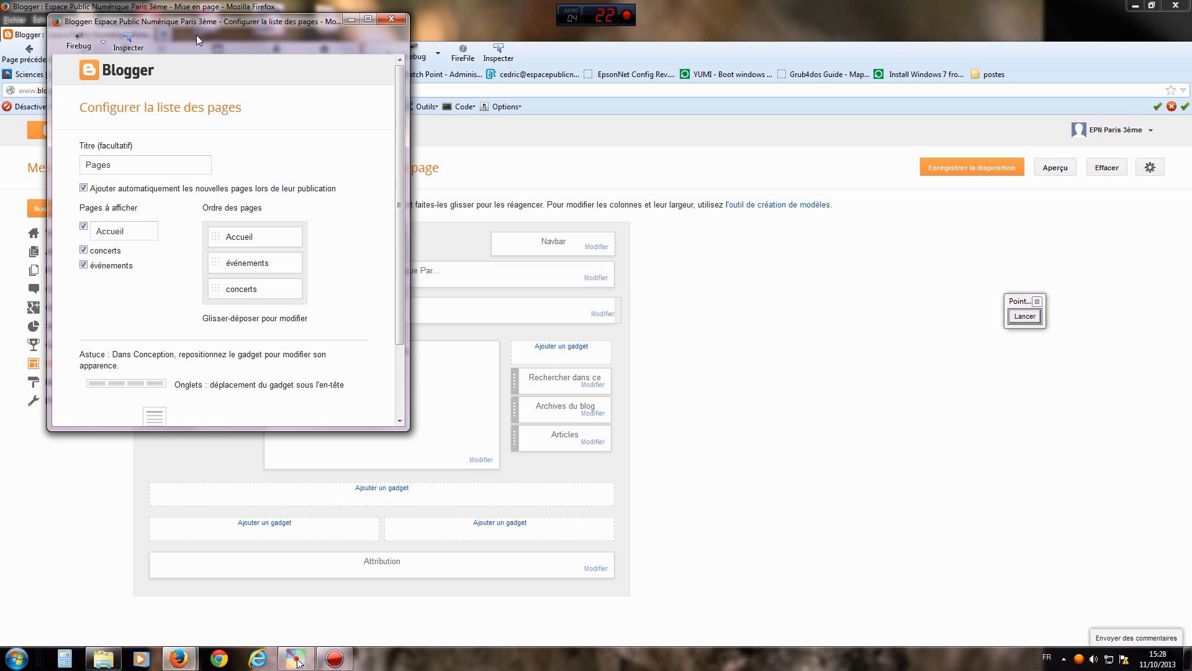
drag(195, 23, 319, 54)
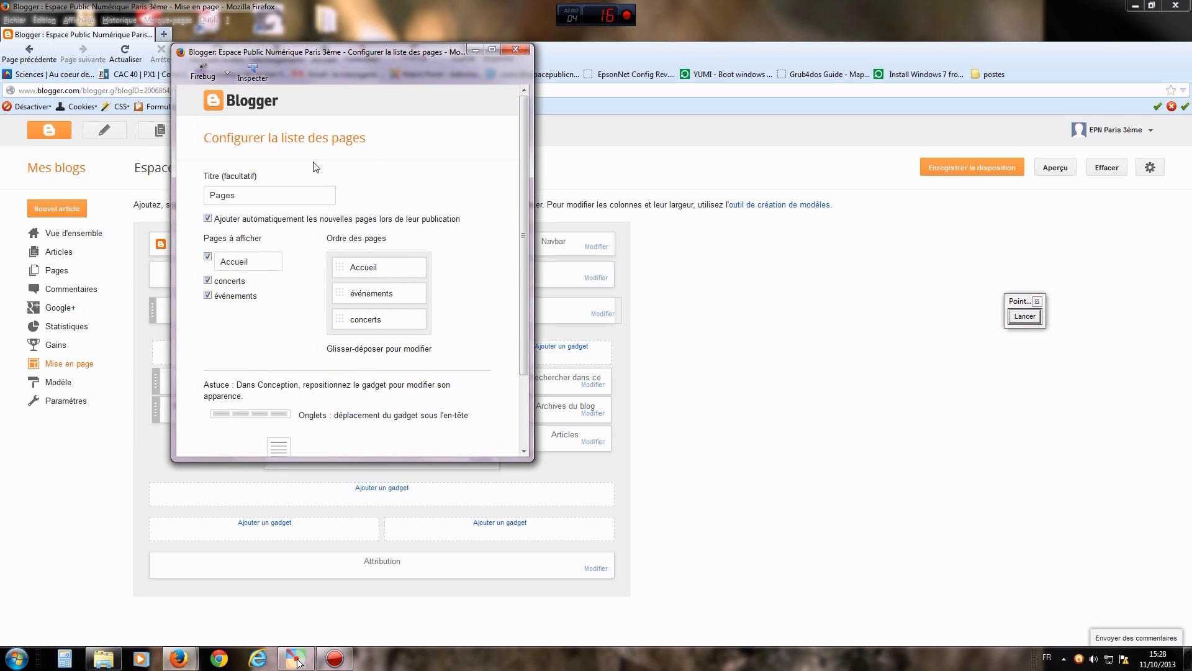
scroll(525, 321, down, 1)
mouse_move(525, 322)
mouse_down()
mouse_move(522, 377)
mouse_move(523, 303)
mouse_up()
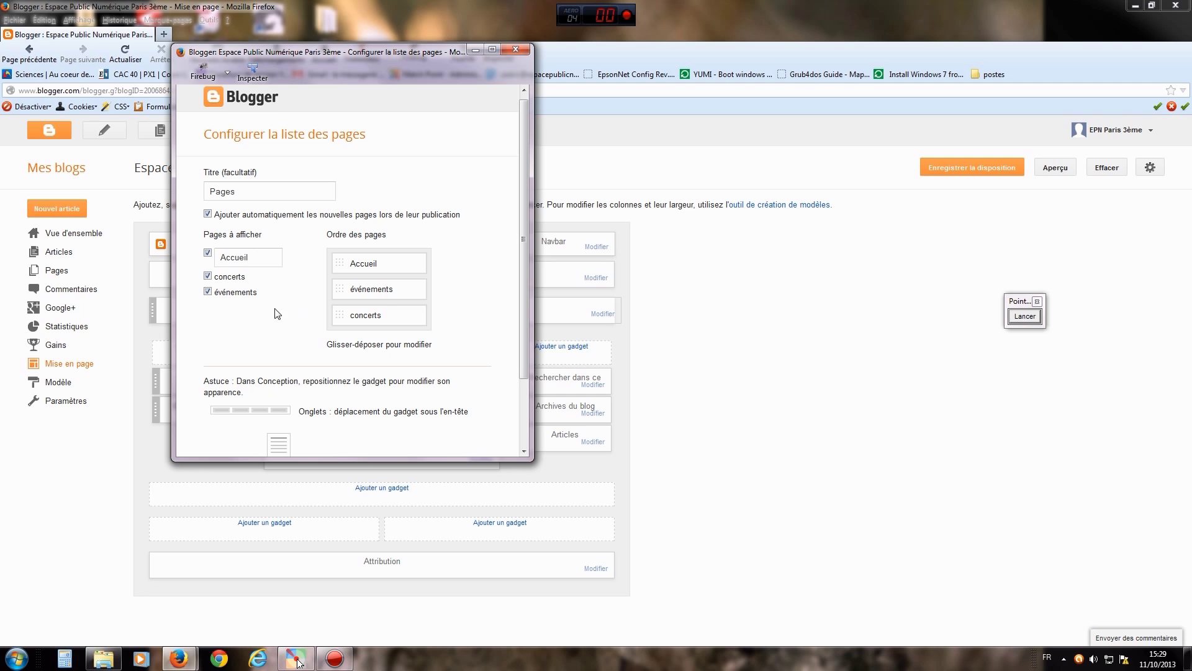
click(207, 276)
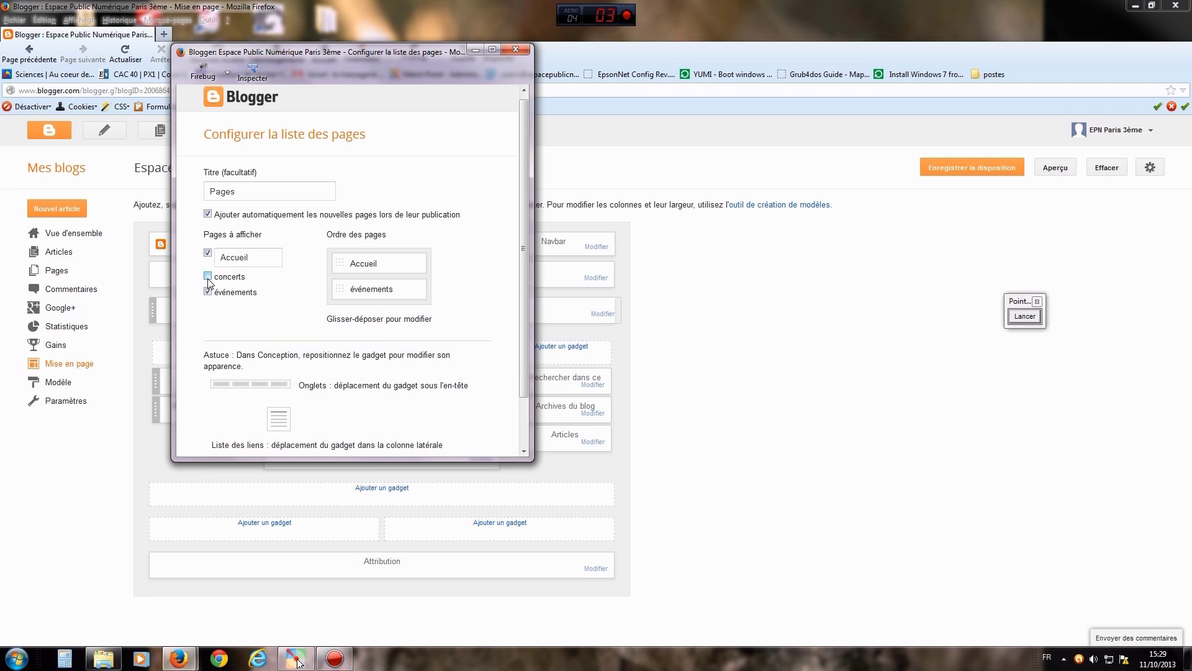
click(208, 276)
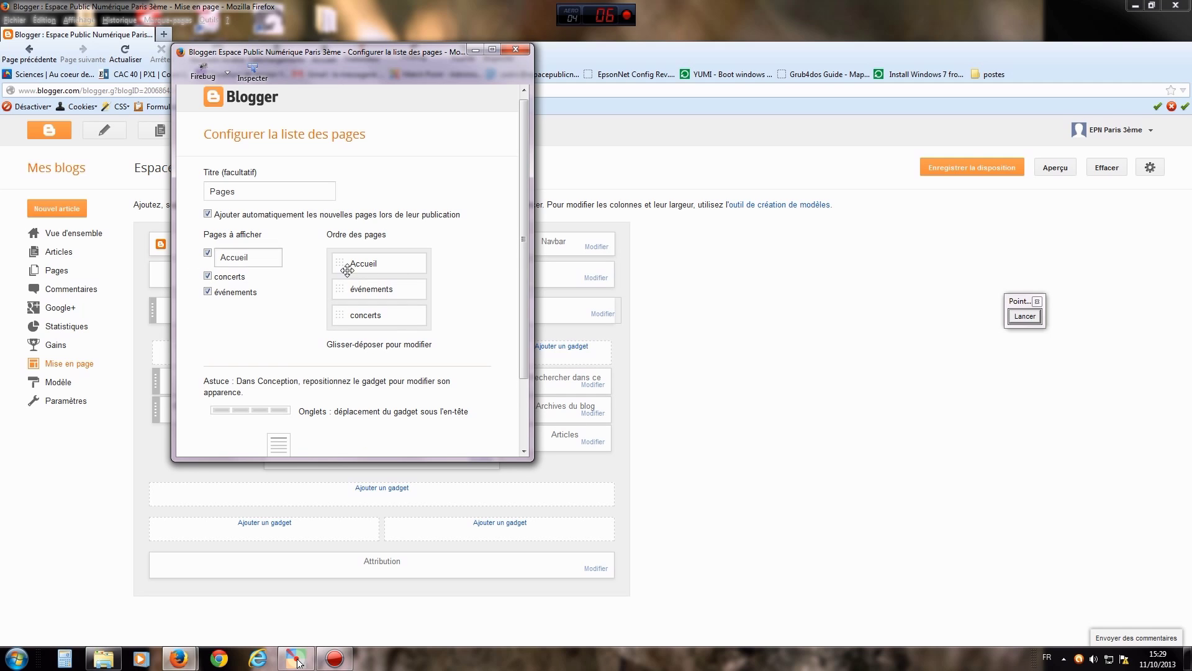
click(525, 49)
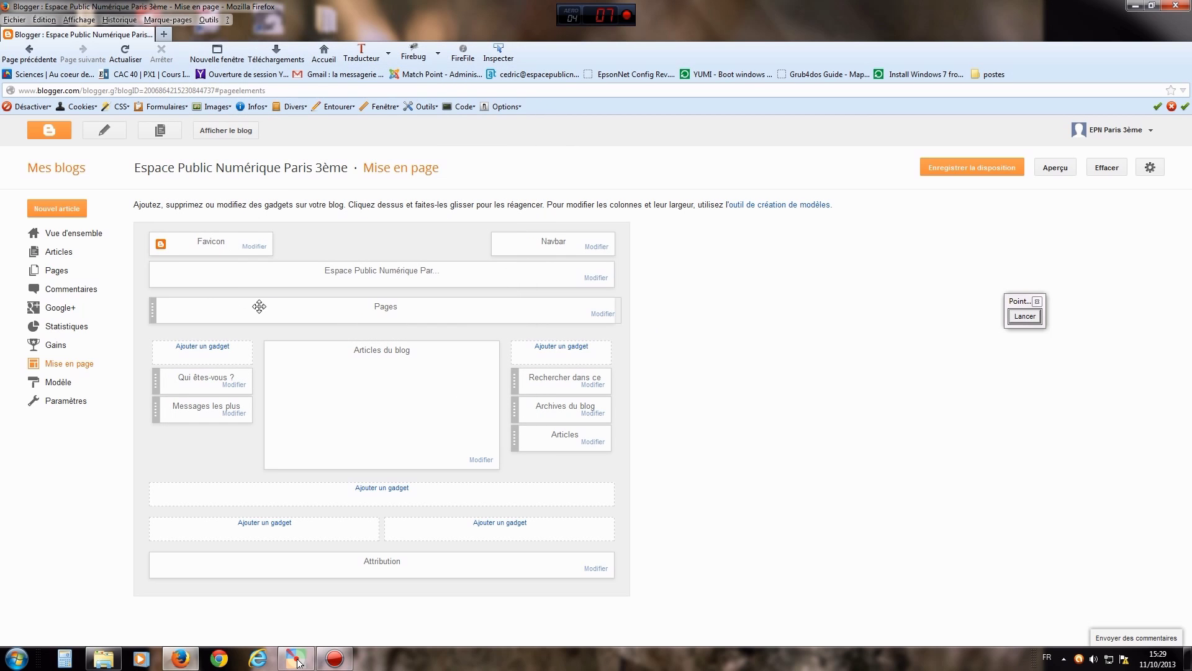
drag(154, 311, 156, 410)
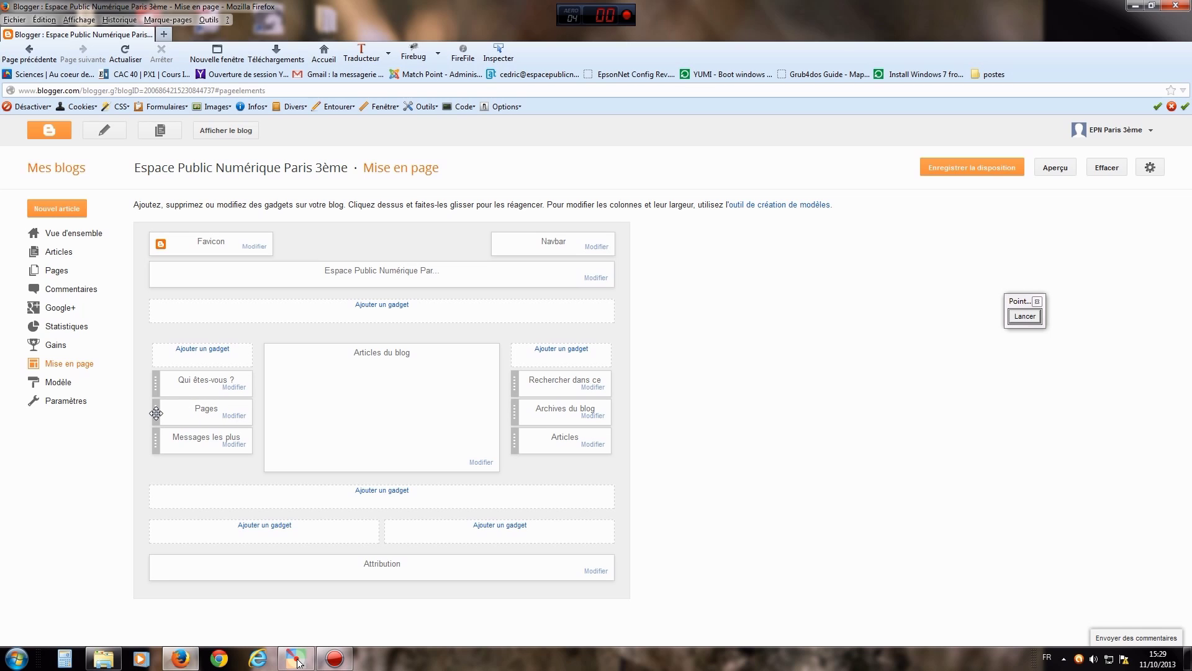
drag(156, 413, 338, 343)
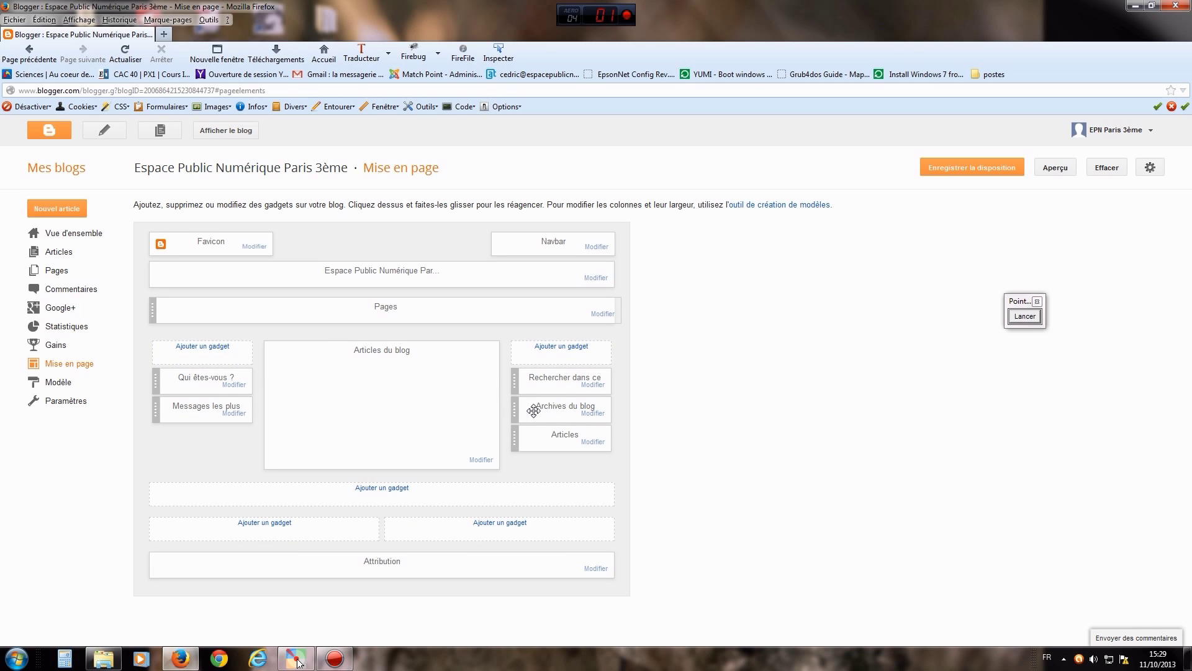
click(1021, 318)
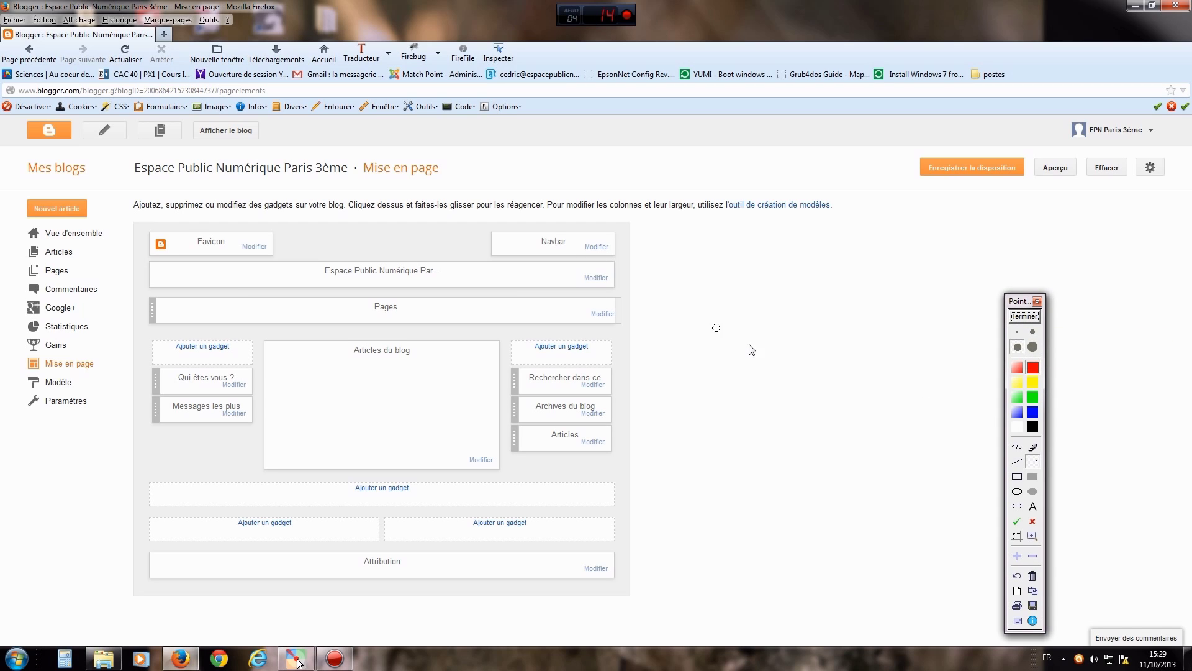
mouse_move(793, 367)
mouse_down()
mouse_move(700, 313)
mouse_move(613, 284)
mouse_up()
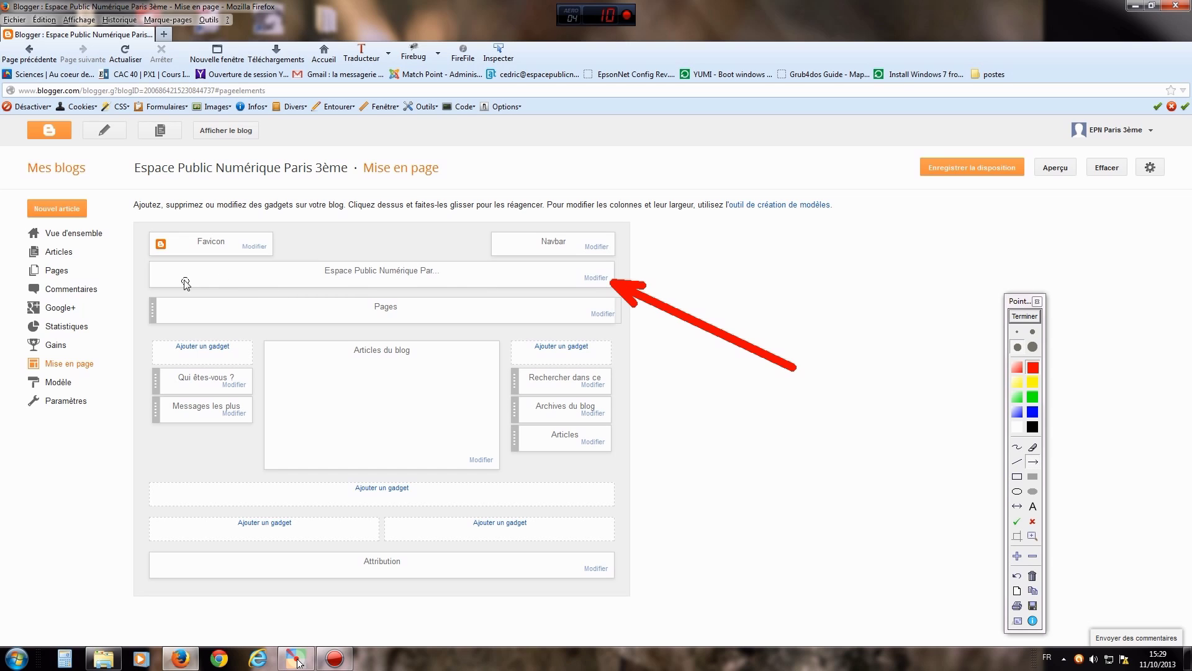
click(1033, 317)
click(602, 278)
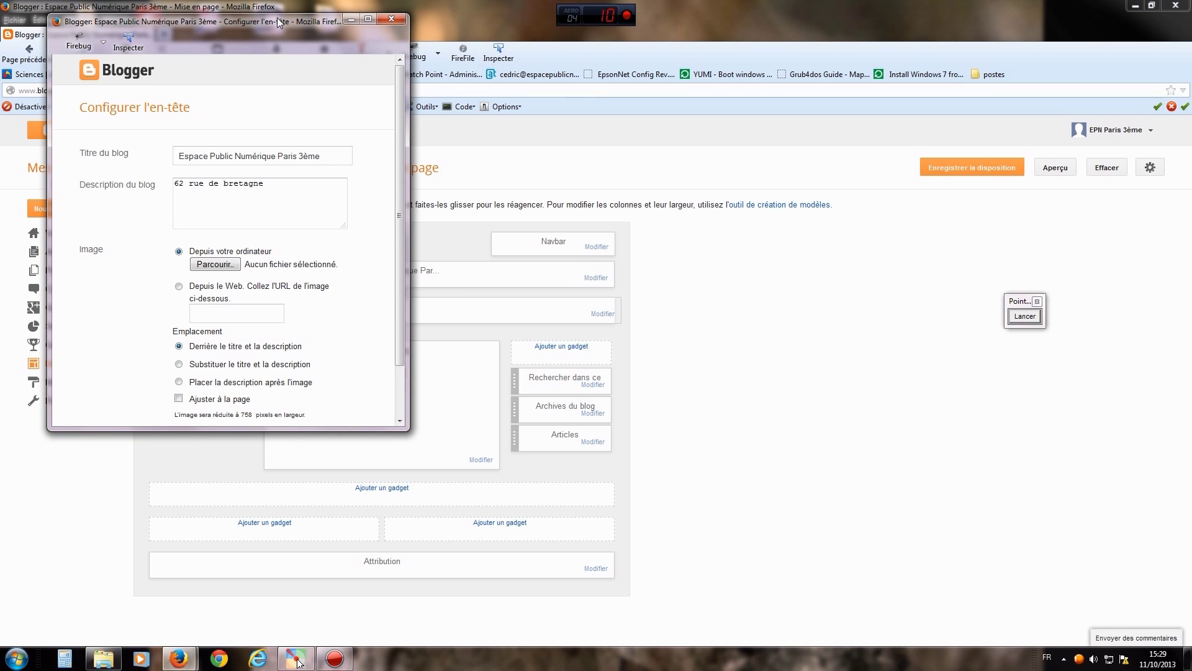
- Move the header settings window aside and select the blog title and description text
drag(280, 22, 481, 65)
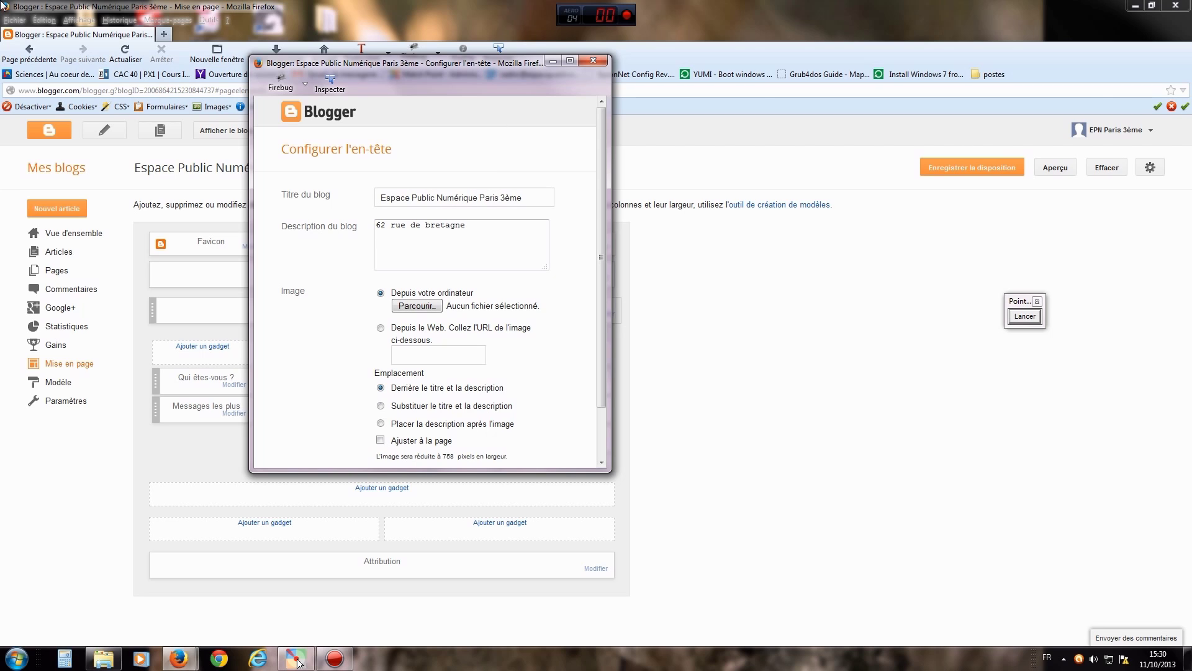
click(381, 197)
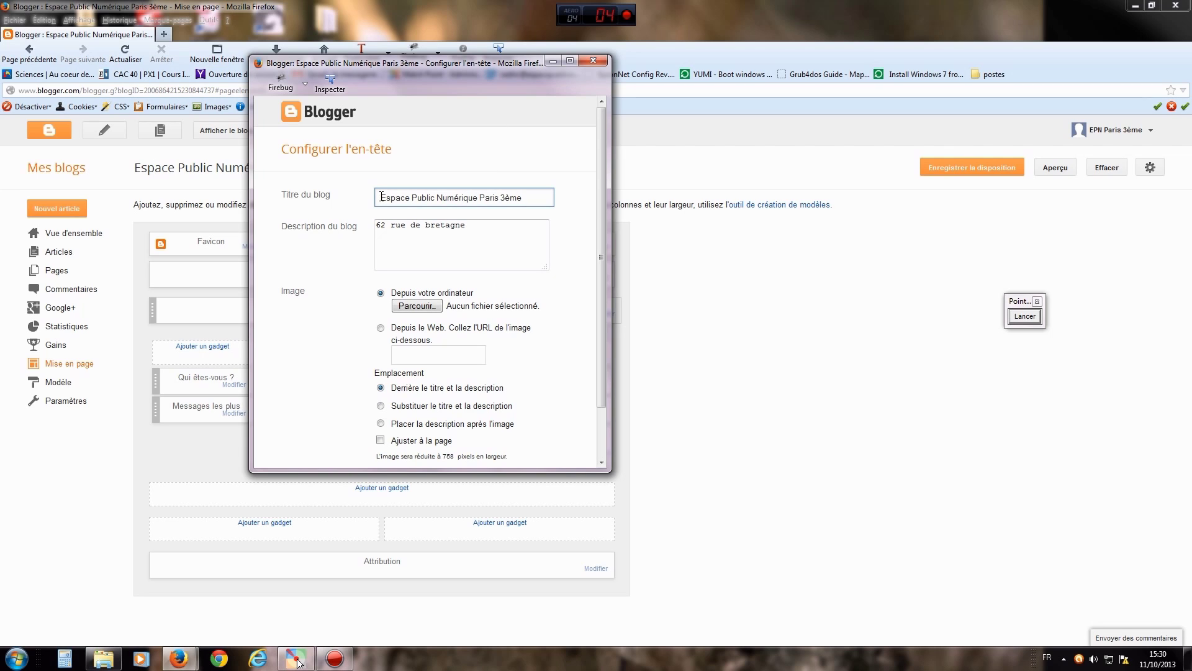
drag(381, 196, 374, 226)
click(484, 226)
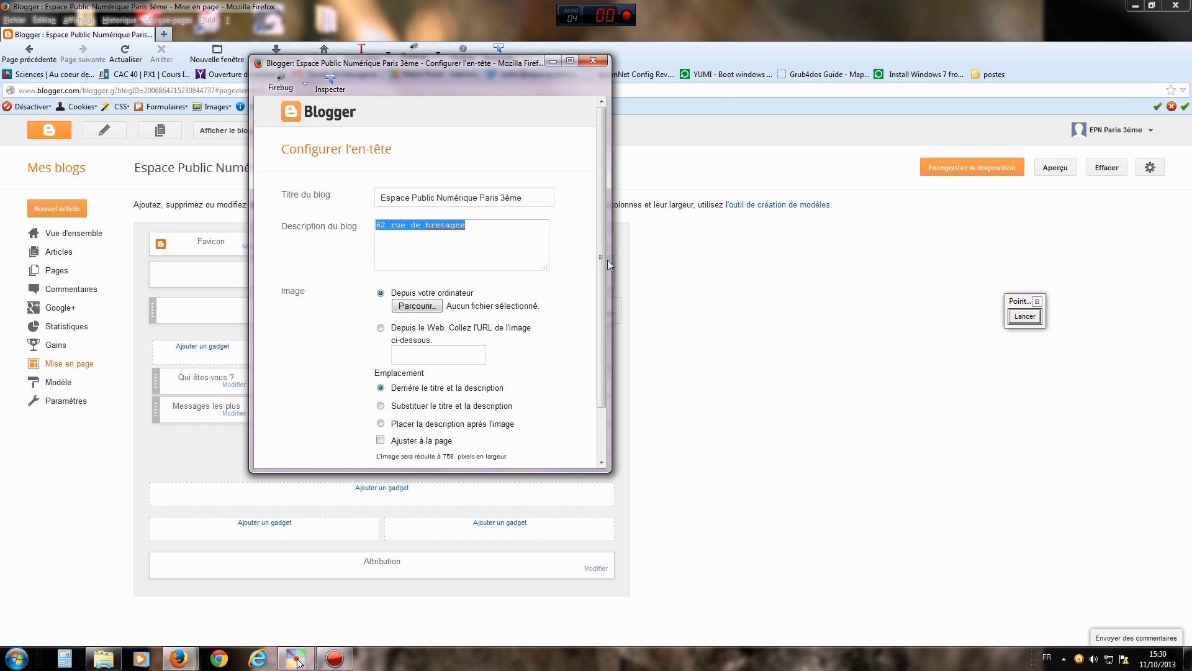
mouse_move(601, 257)
mouse_down()
mouse_move(608, 311)
mouse_move(615, 241)
mouse_up()
- Keep 'Depuis votre ordinateur' as the header image source and open the file browser
click(381, 328)
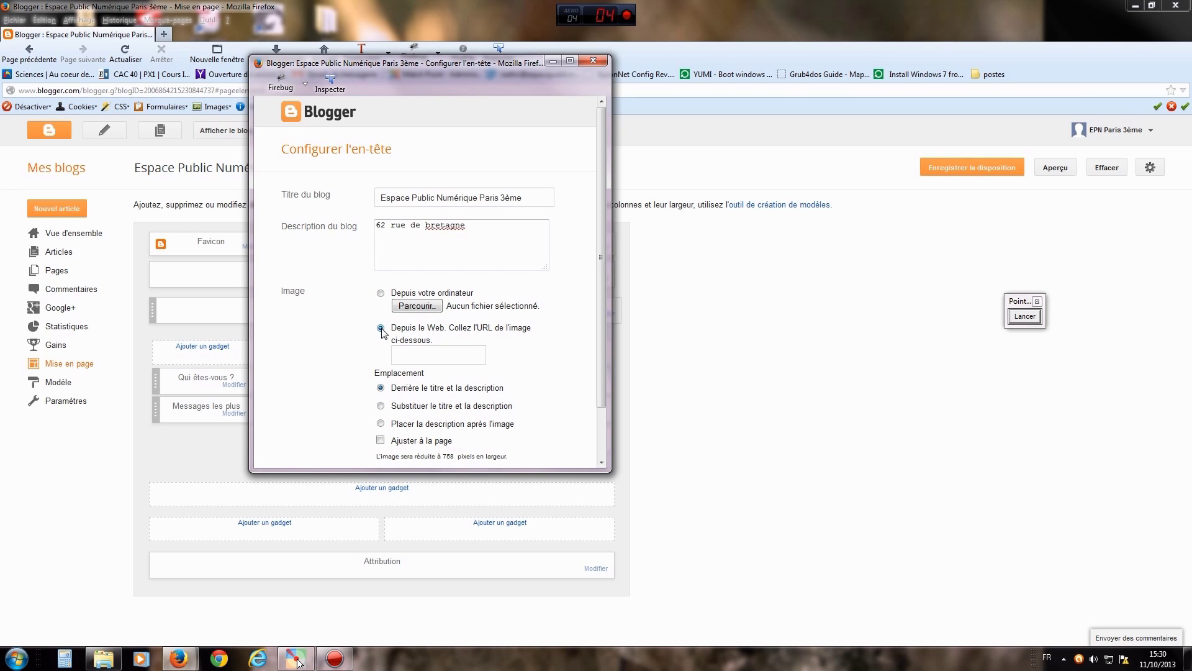
click(381, 294)
click(415, 306)
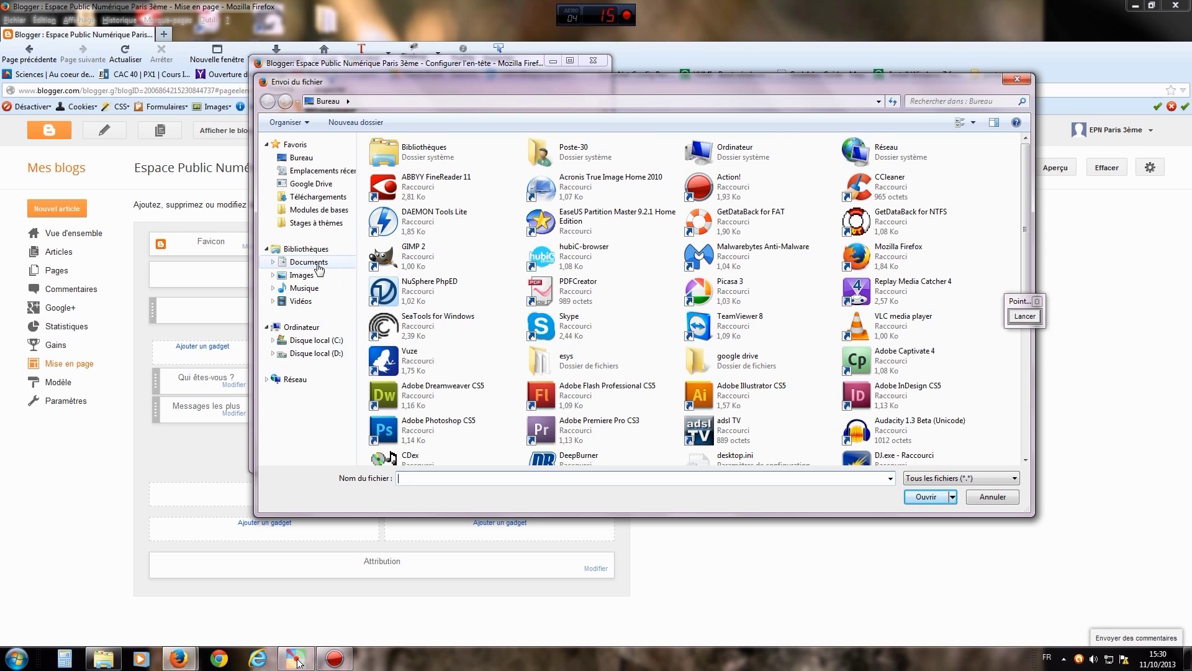
- Pick LogoEPN_youtube.jpg (1000 × 180) from the Images library as the header image file
click(302, 275)
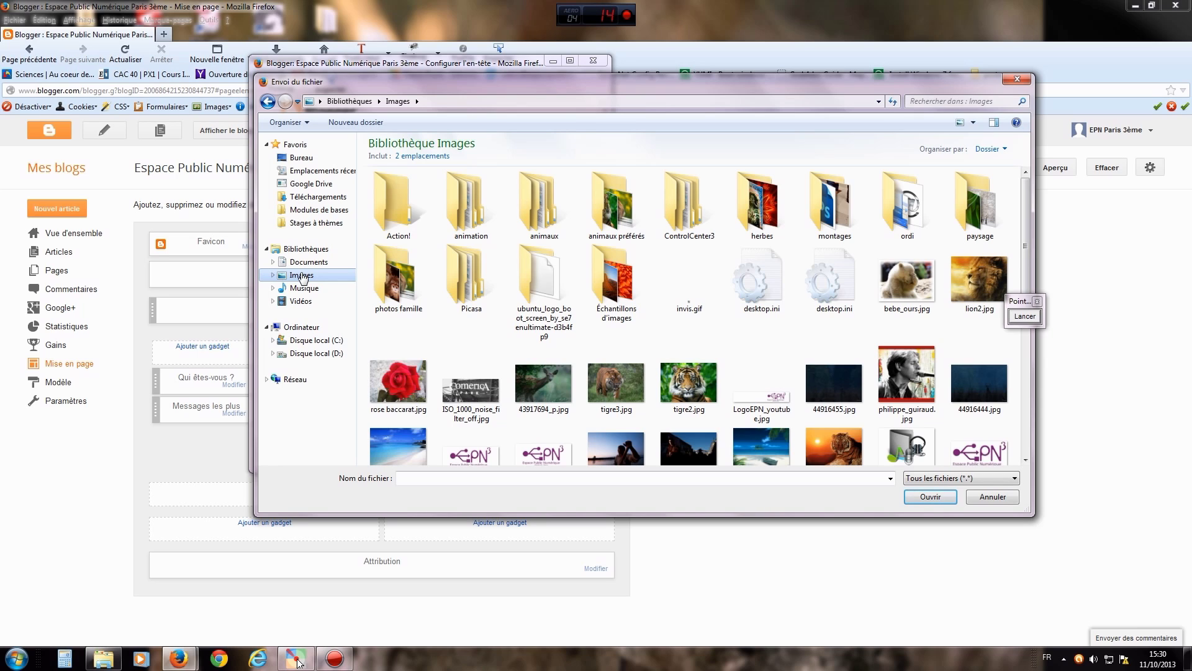
click(781, 400)
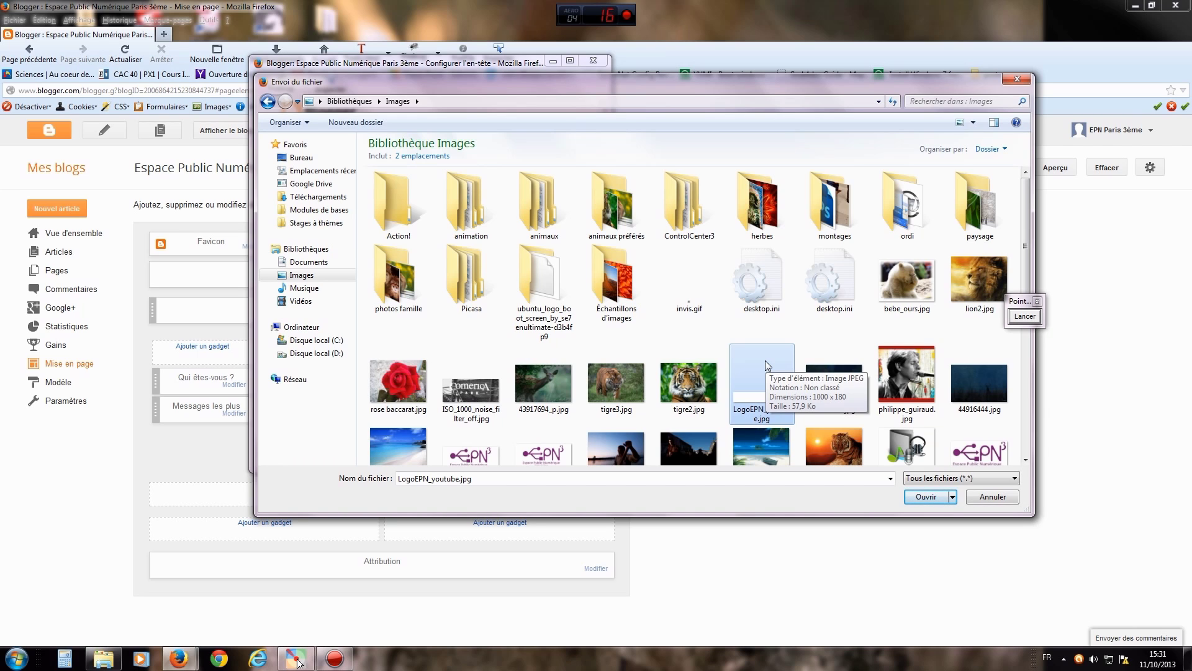
click(926, 497)
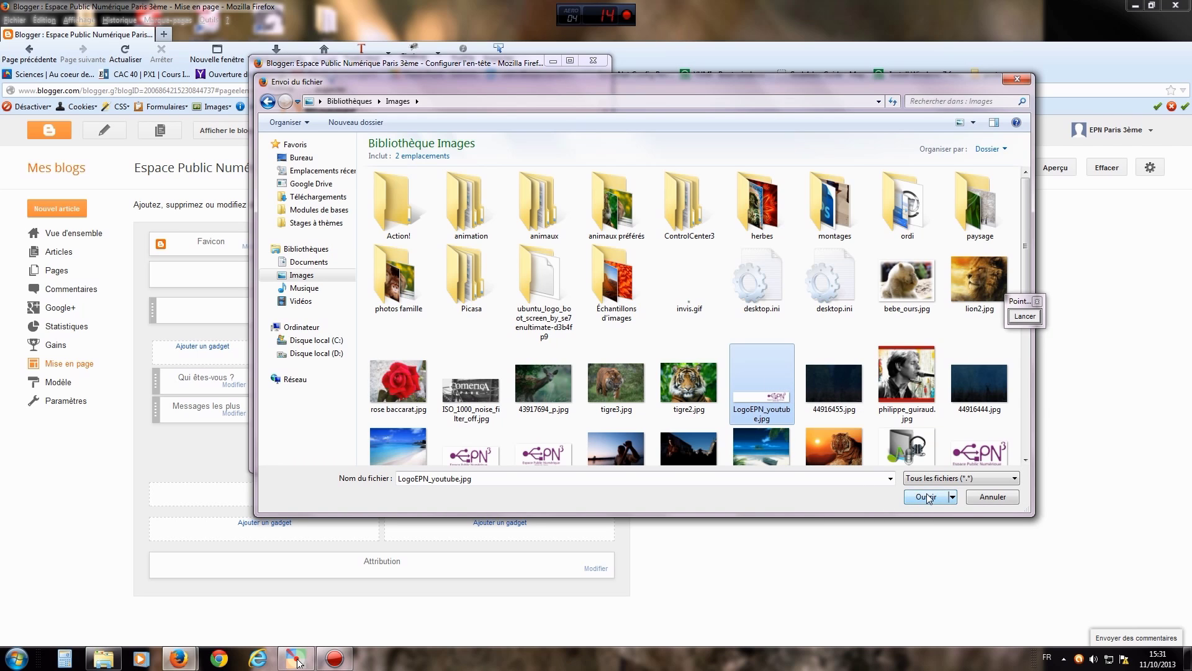
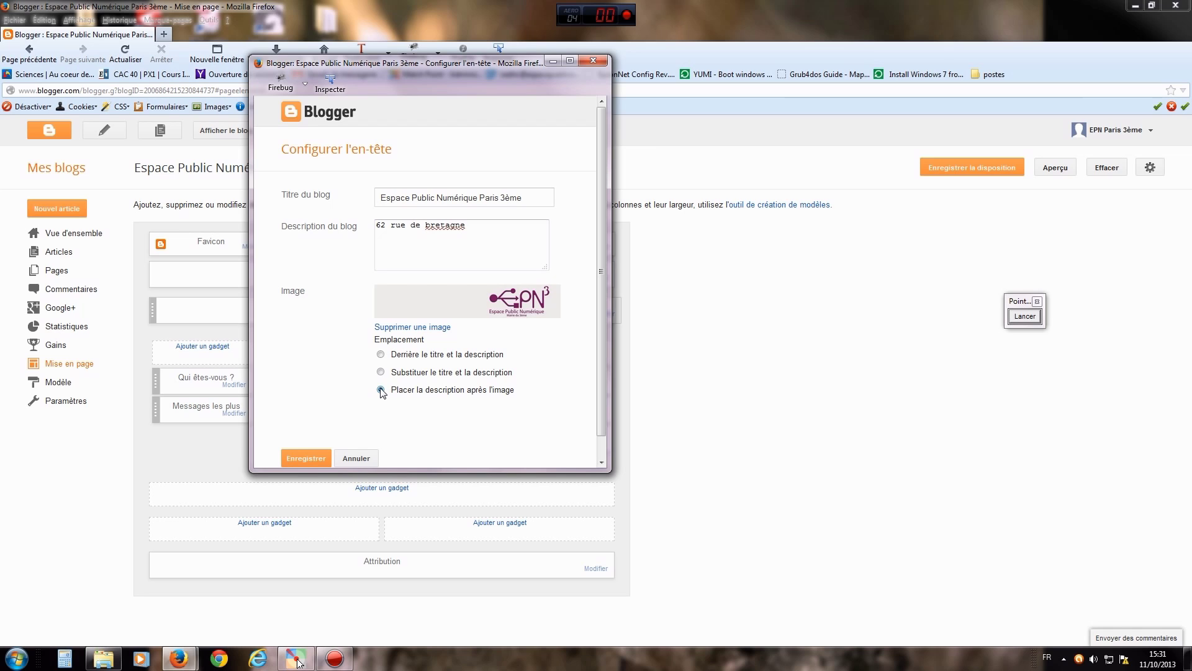
- Place the EPN header image behind the title and description, then save the header and the layout
click(476, 225)
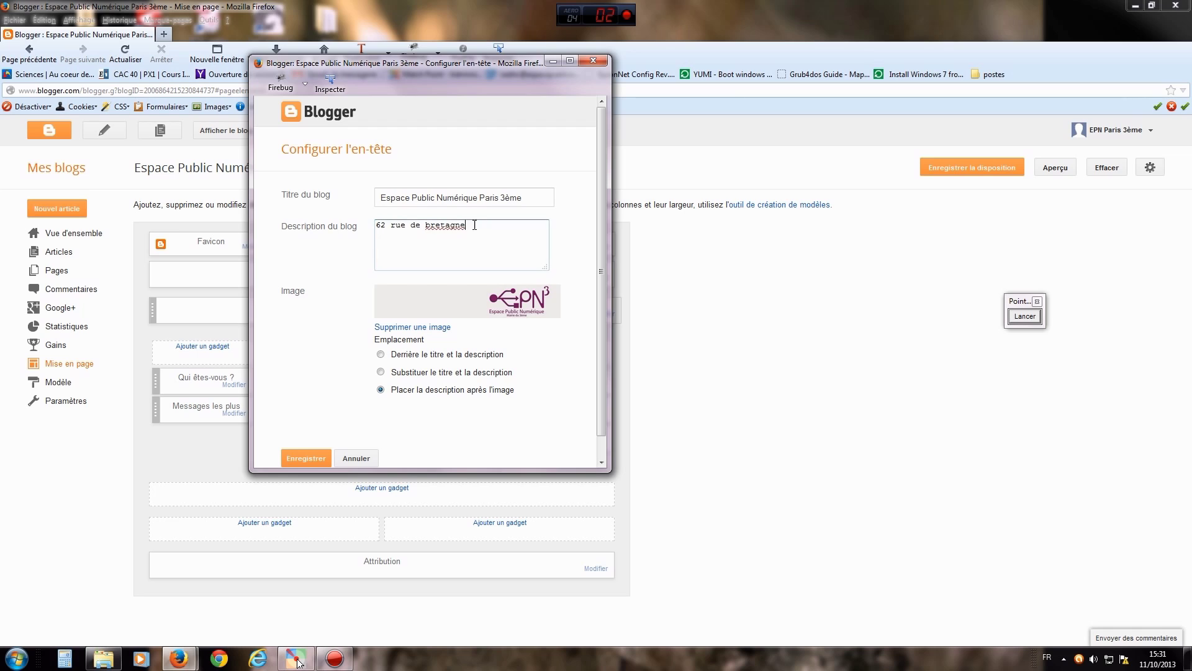
triple_click(474, 225)
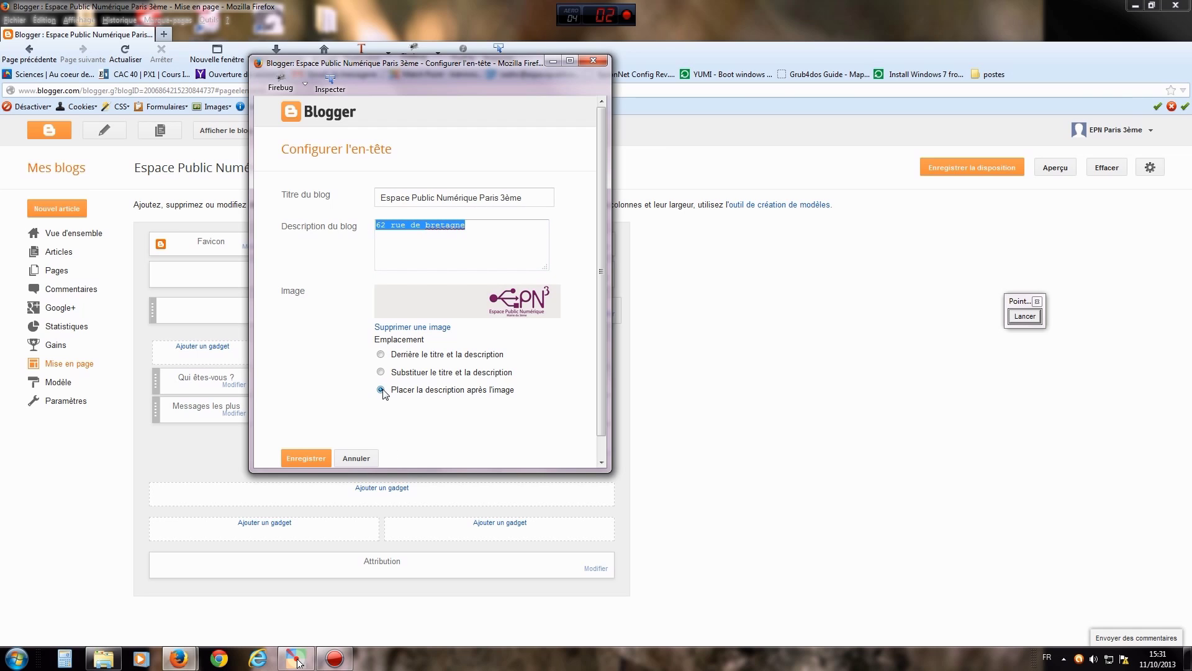
click(382, 354)
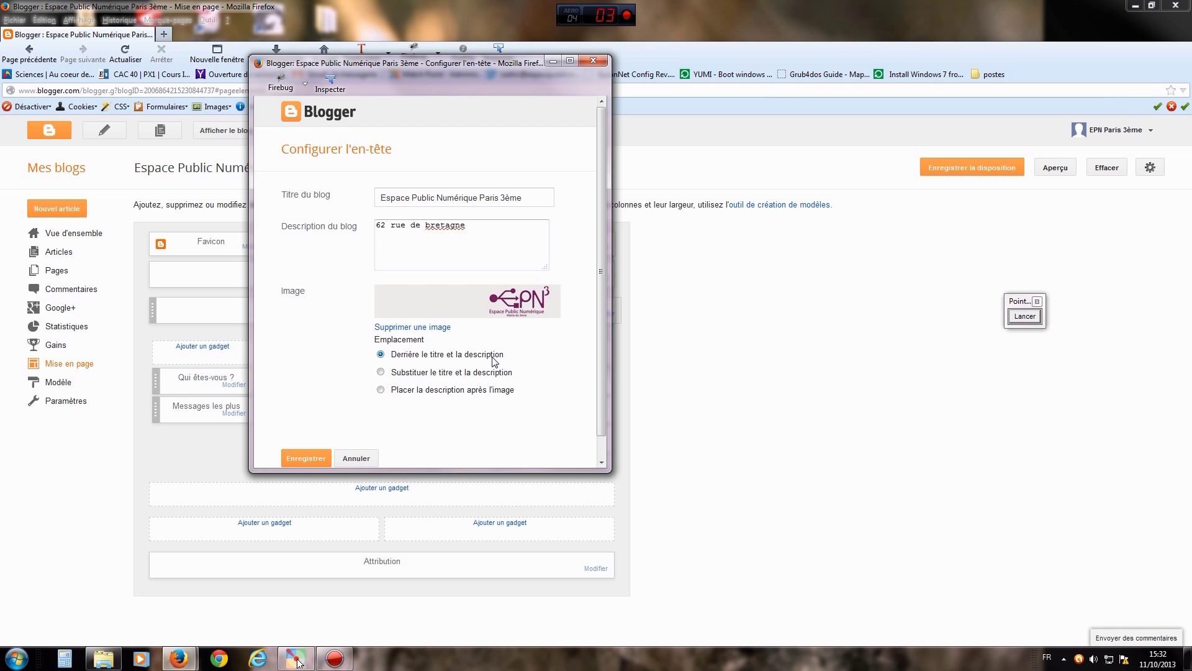
click(304, 458)
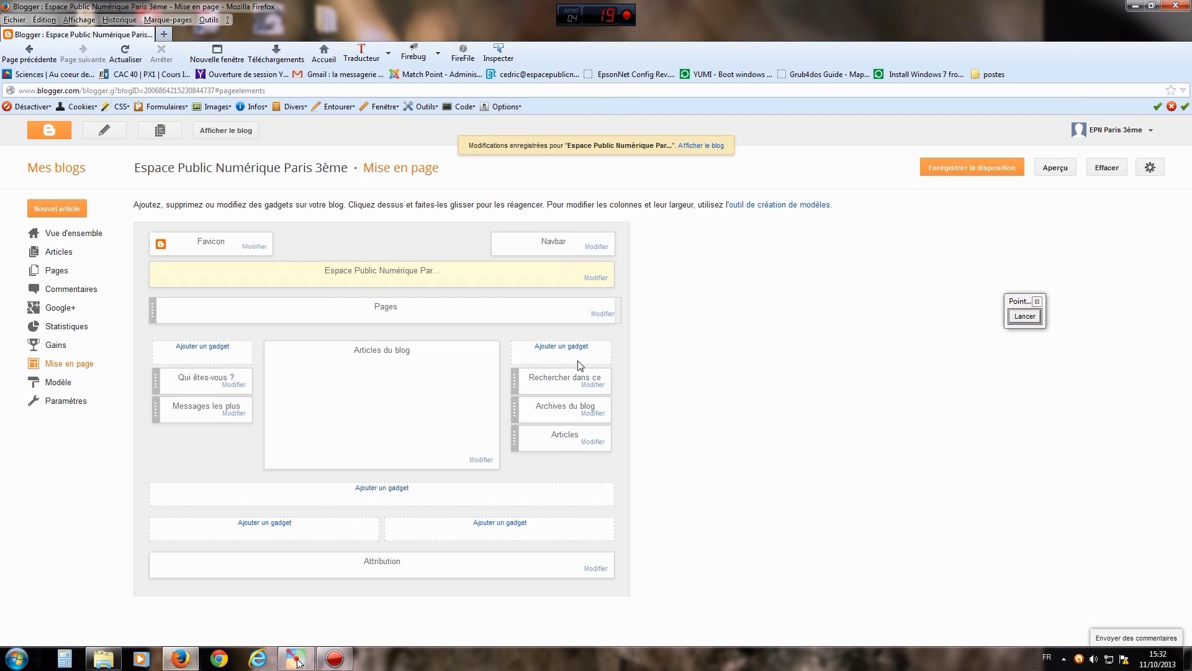
click(969, 172)
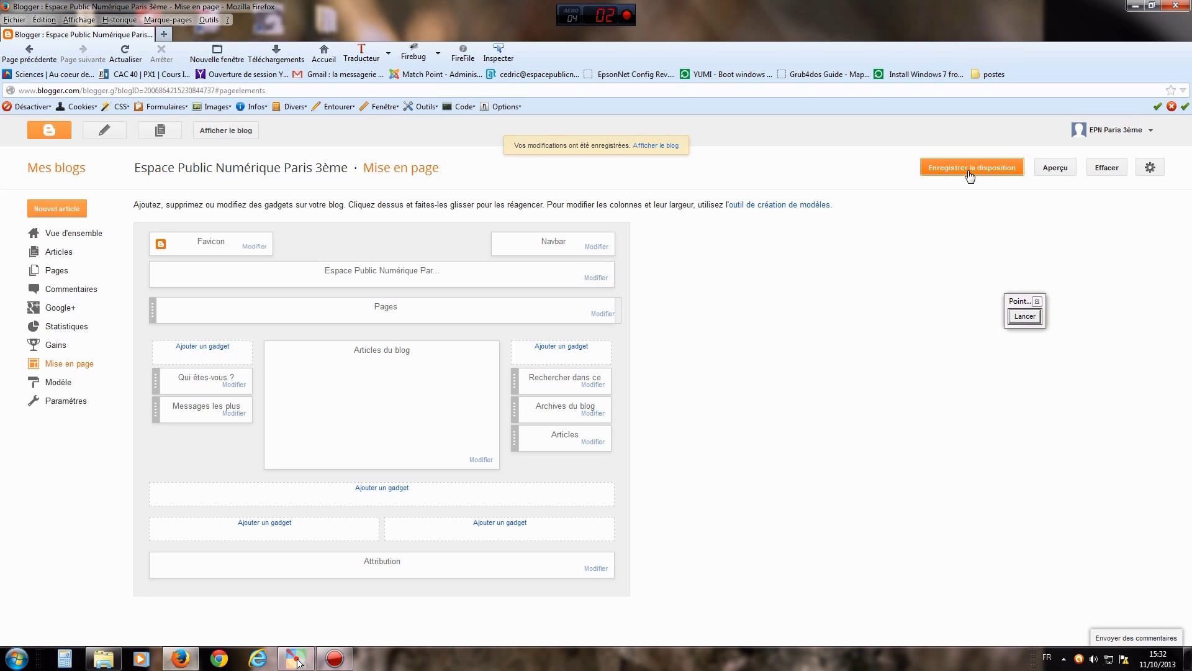
- Open the live blog and draw arrows at the header logo, title, subtitle and plug graphic
click(236, 130)
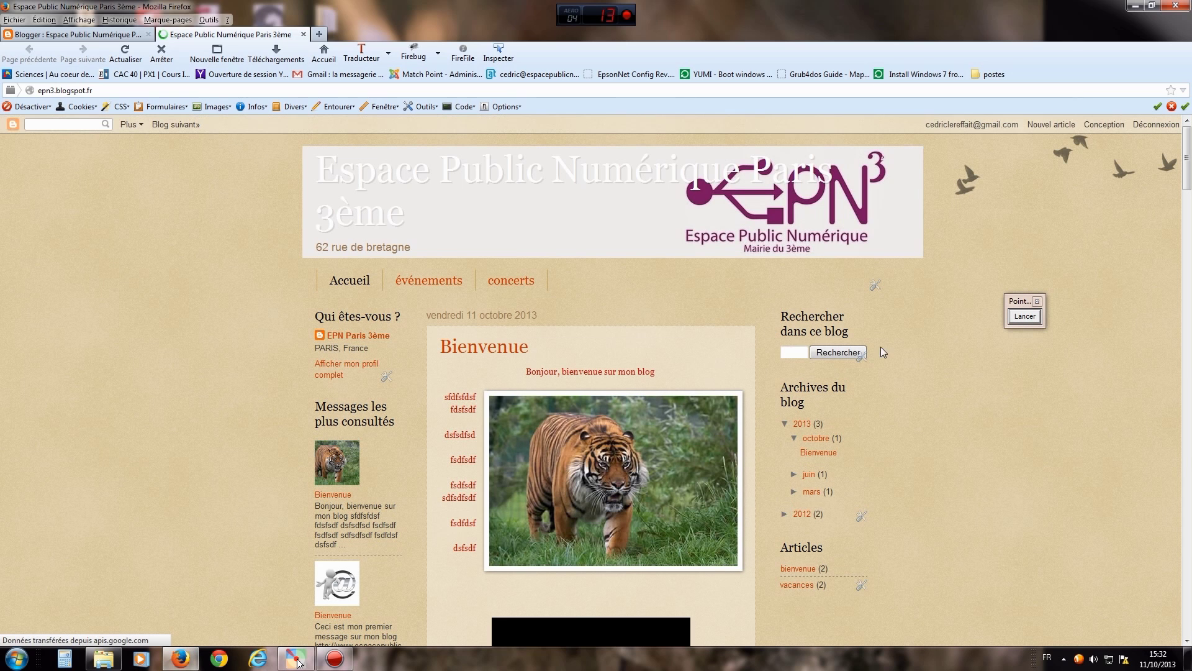
click(1025, 318)
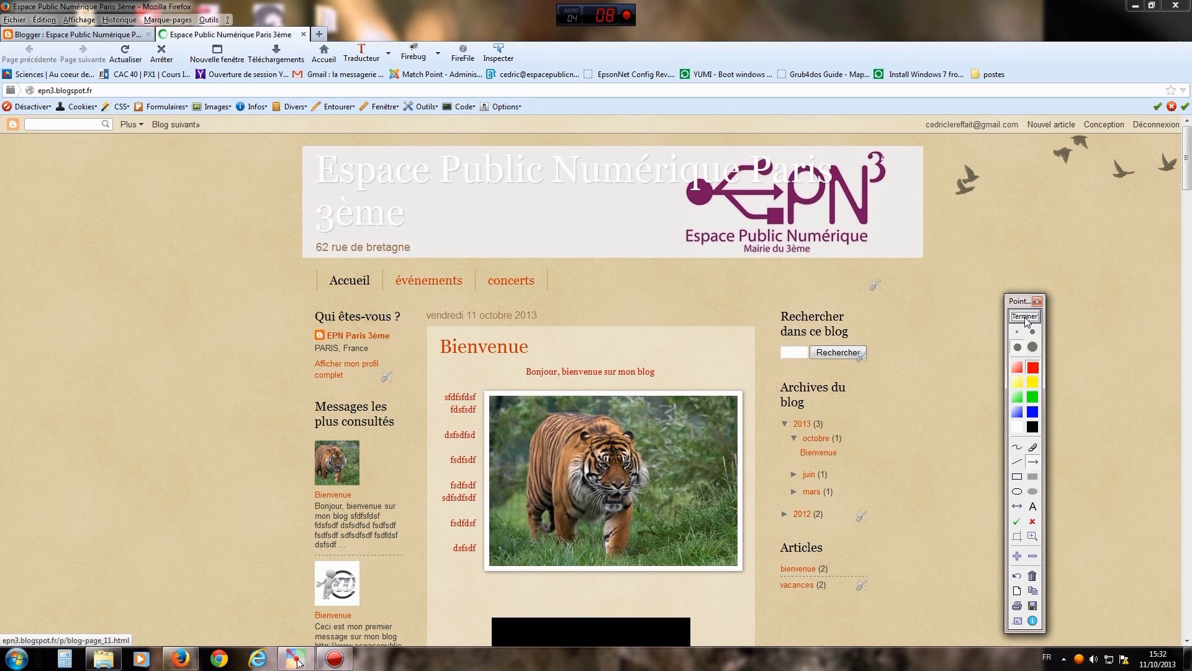
mouse_move(966, 383)
mouse_down()
mouse_move(941, 343)
mouse_move(832, 247)
mouse_up()
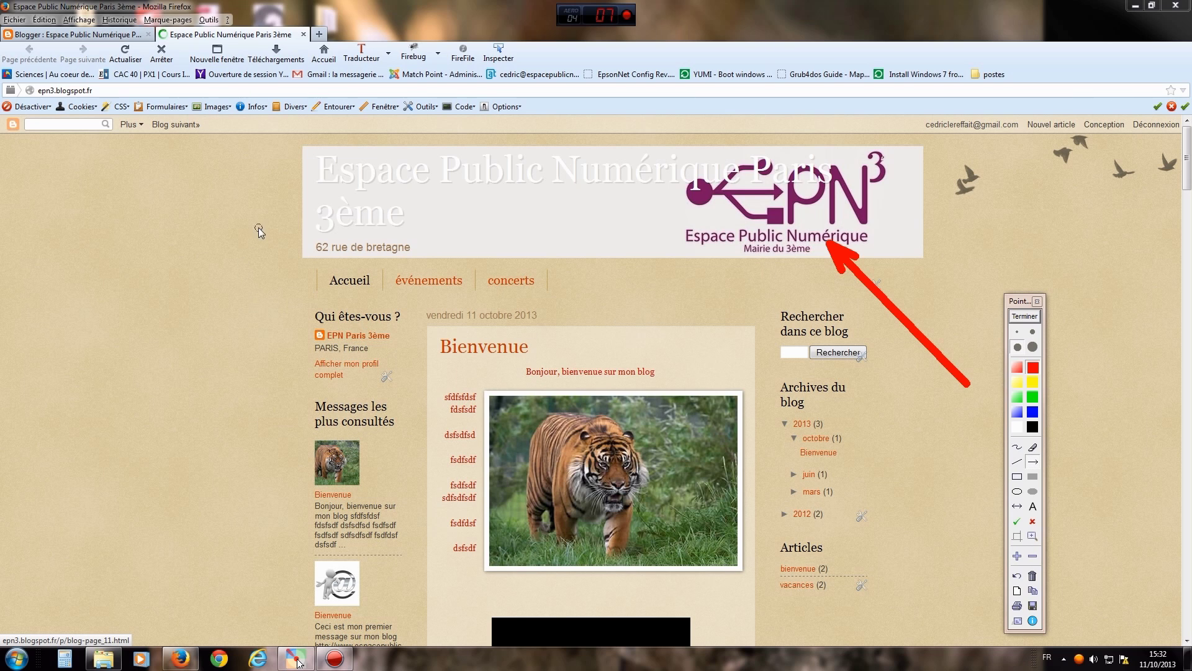
click(310, 175)
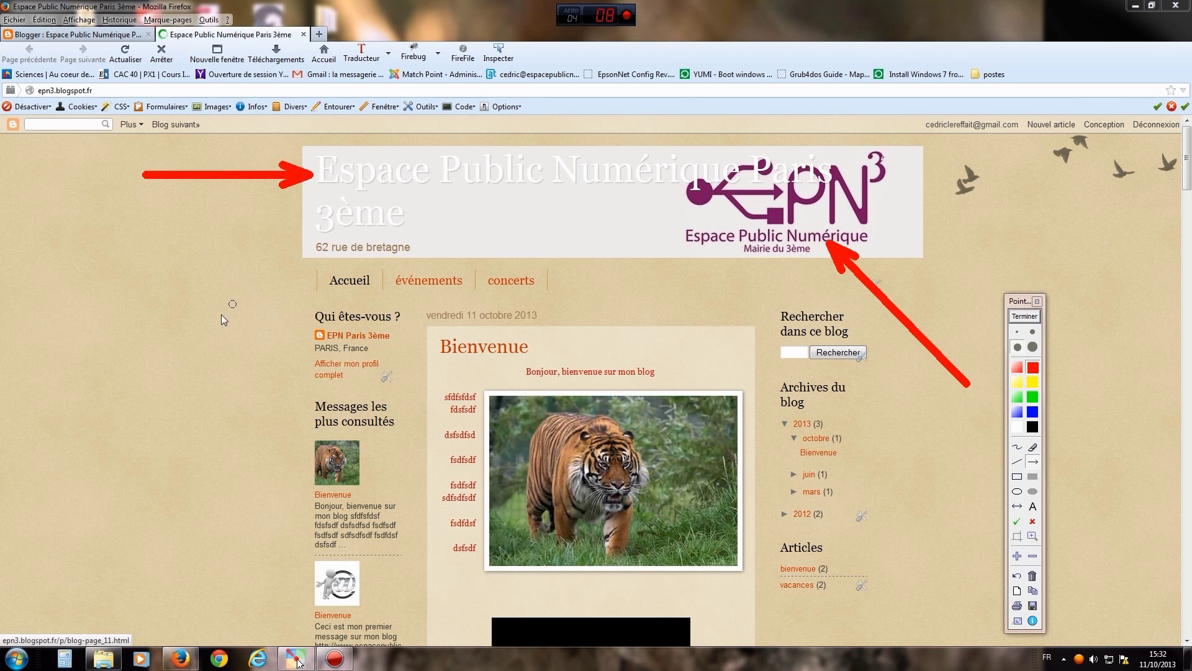
click(305, 251)
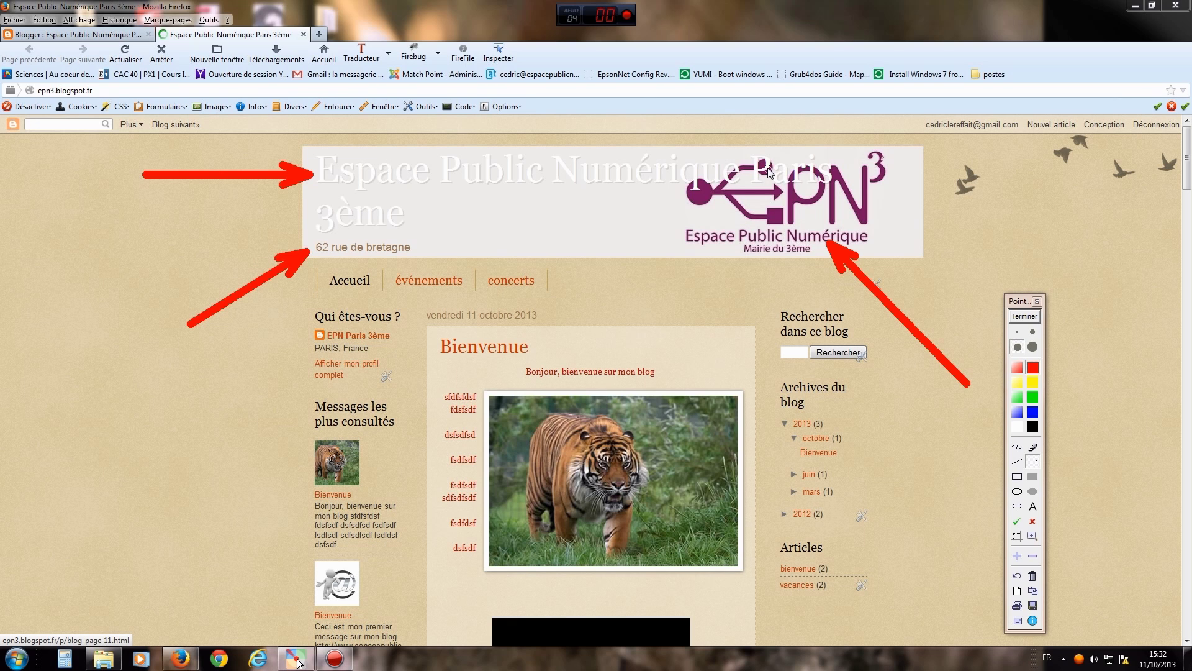
drag(630, 243, 695, 196)
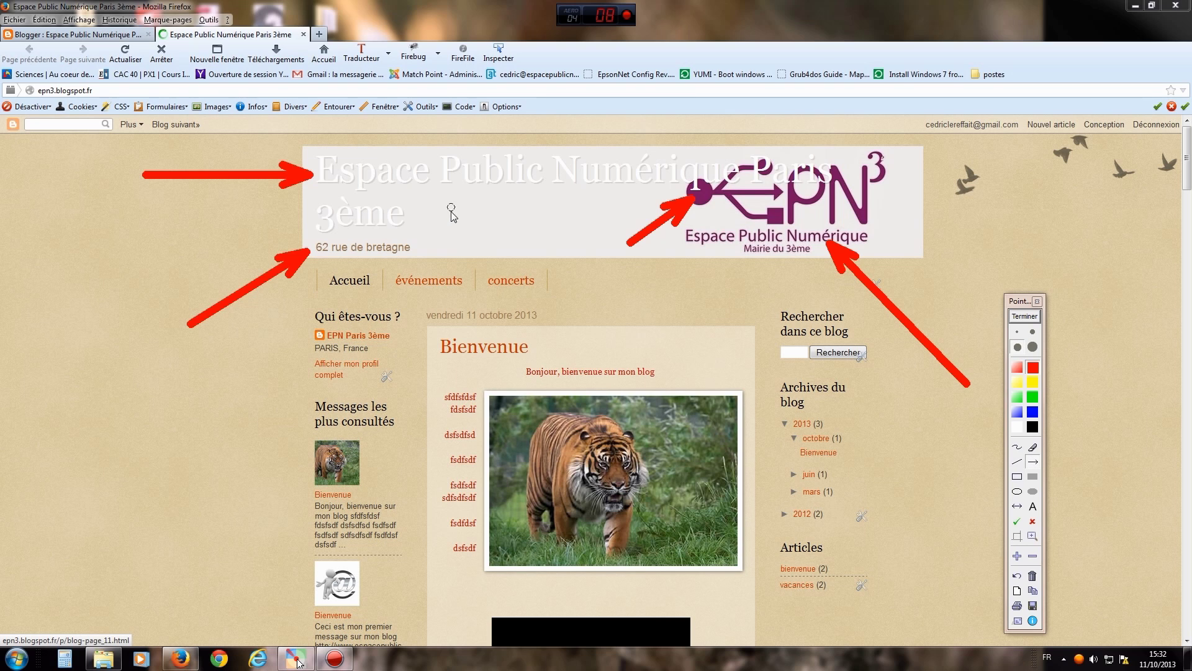
- Clear the annotations, then briefly select and deselect the blog title text
click(1036, 316)
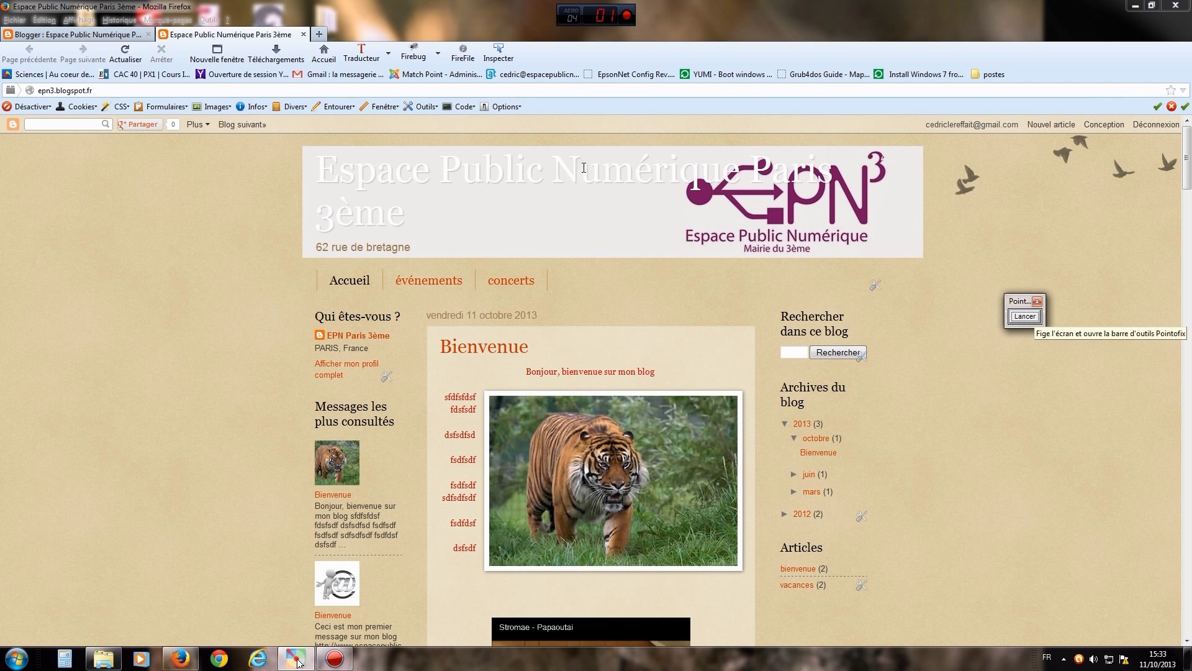
drag(343, 173, 820, 173)
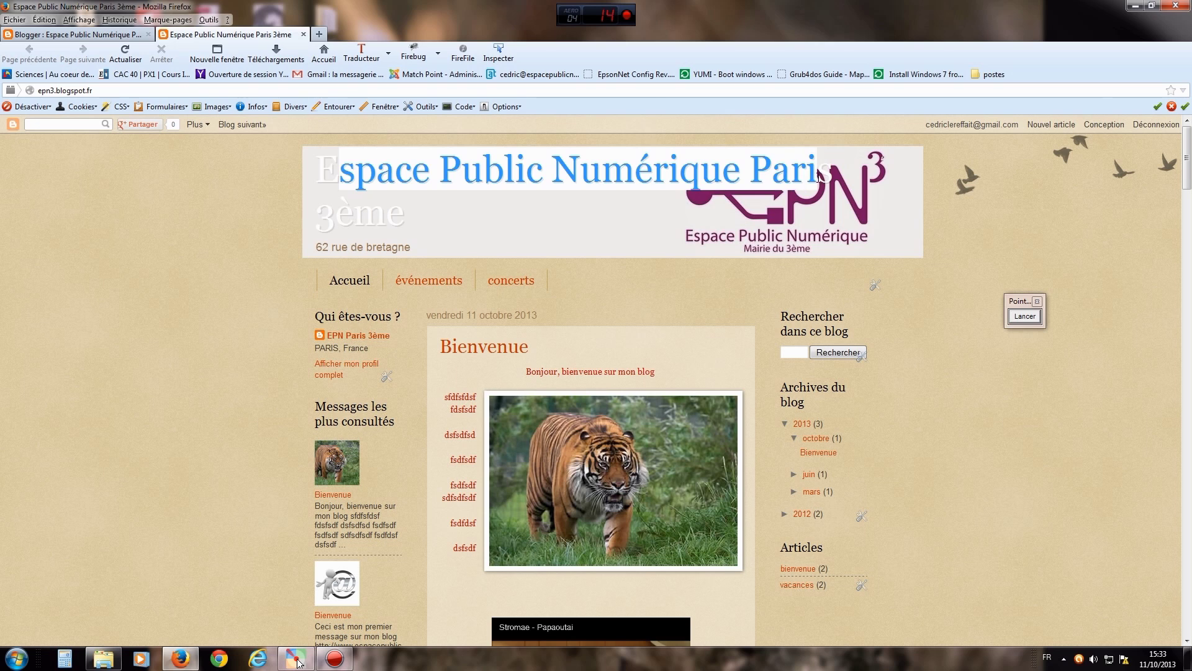
click(609, 180)
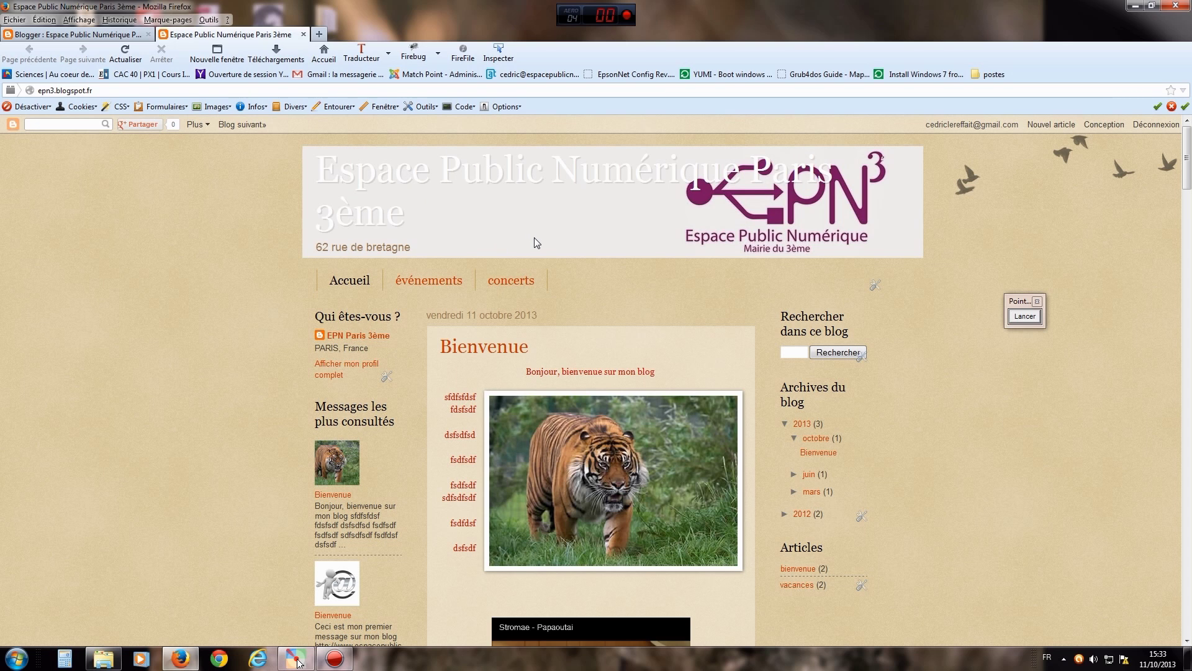
- Return to the layout editor and close the live blog tab
click(127, 36)
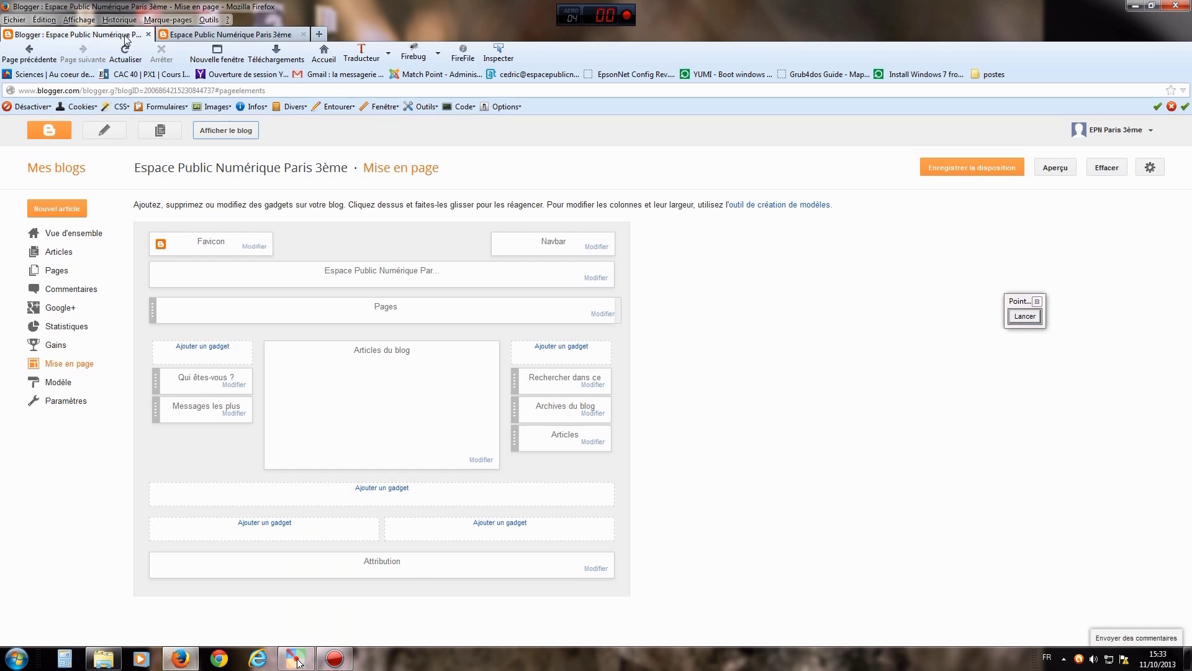
click(234, 34)
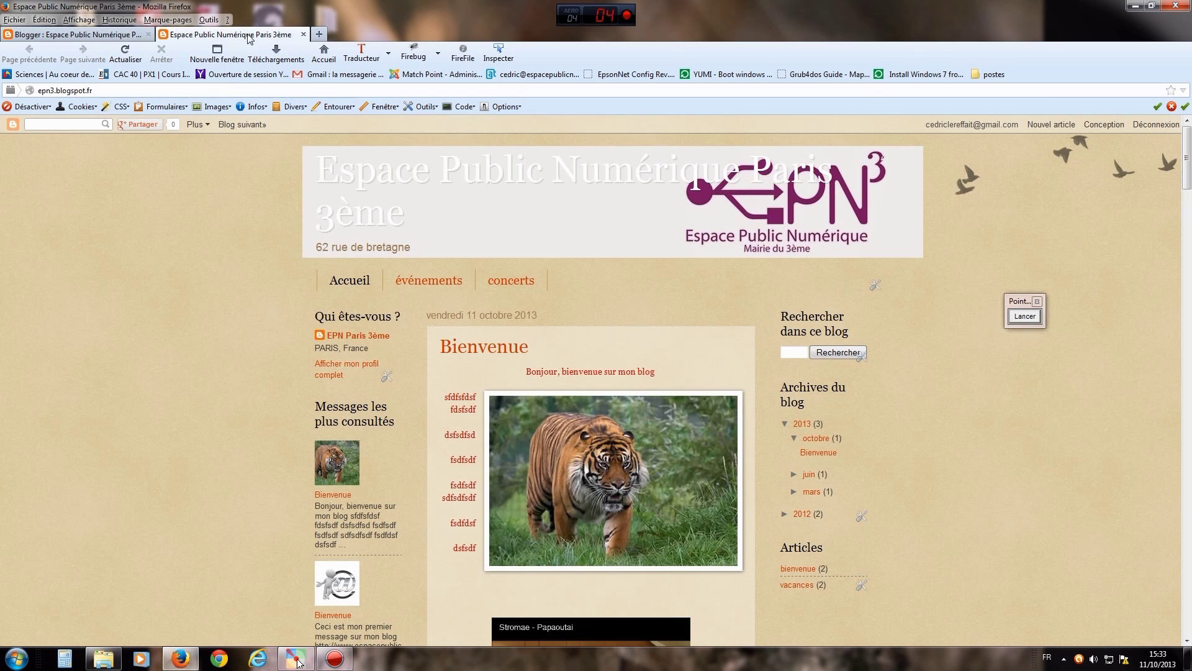
click(303, 35)
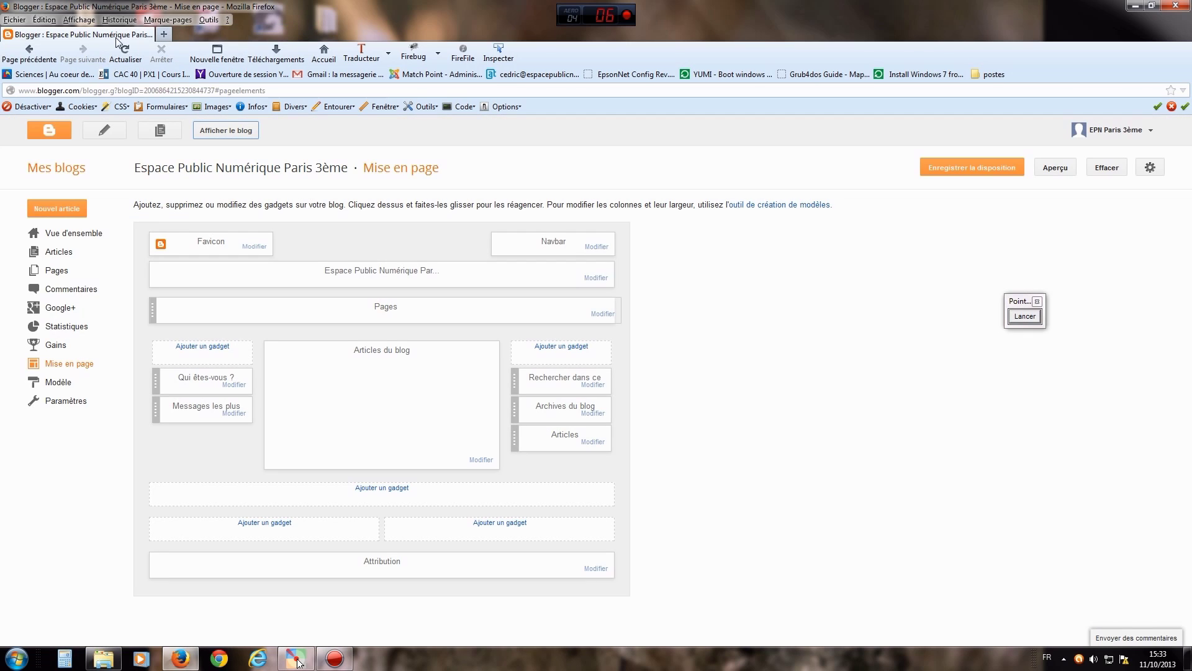
- Trim the end of the header description, review the title 'Espace Public Numérique Paris 3ème', and save
click(596, 278)
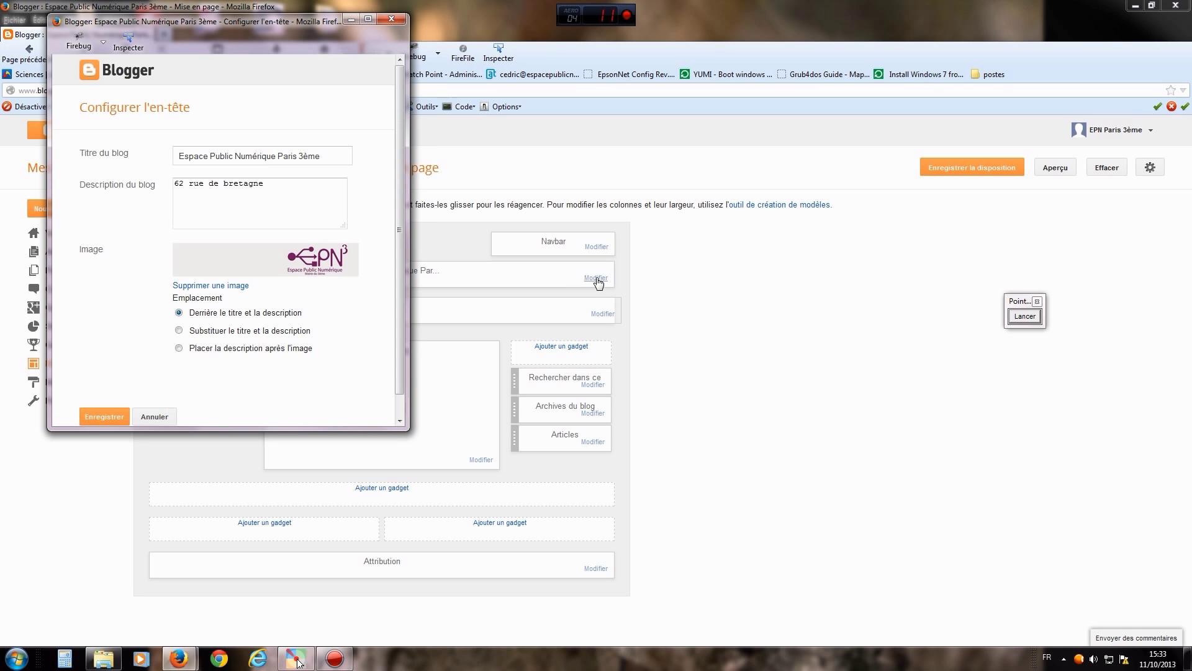
click(327, 155)
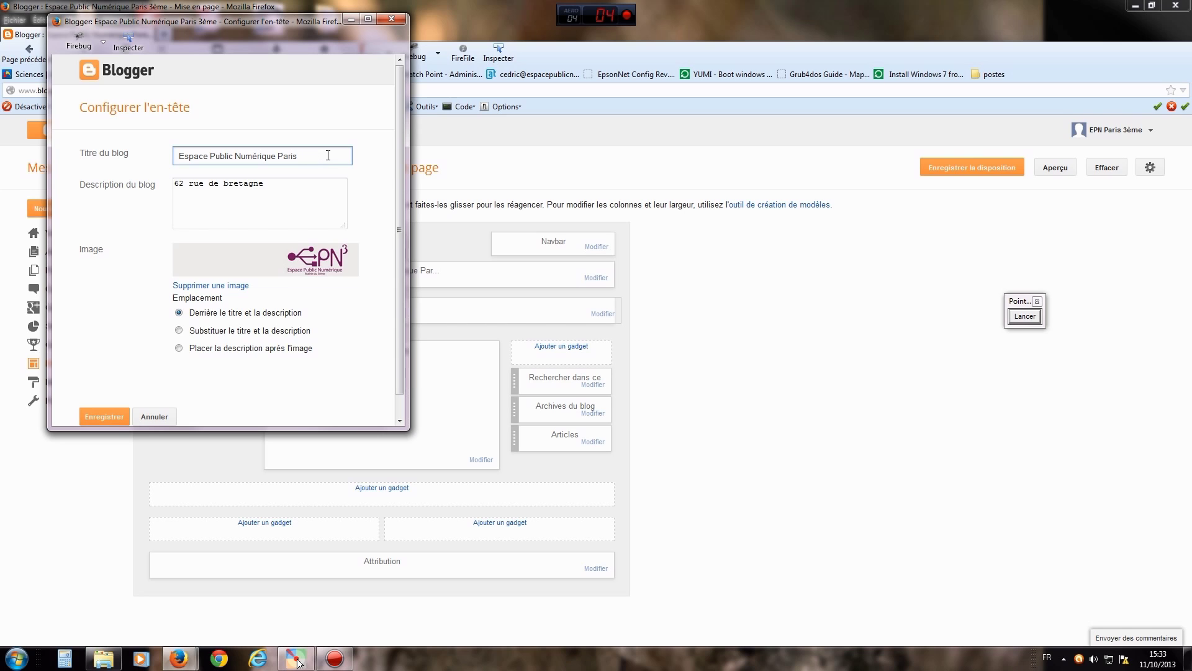
click(278, 185)
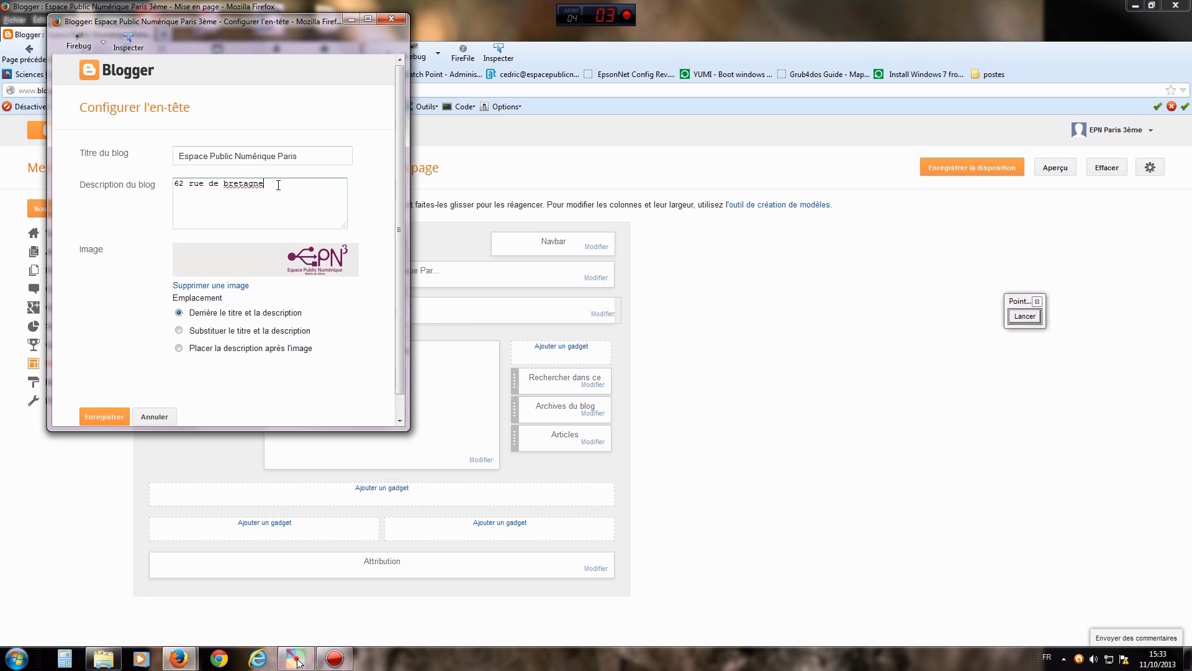
key(BackSpace)
key(BackSpace)
key(BackSpace)
click(299, 156)
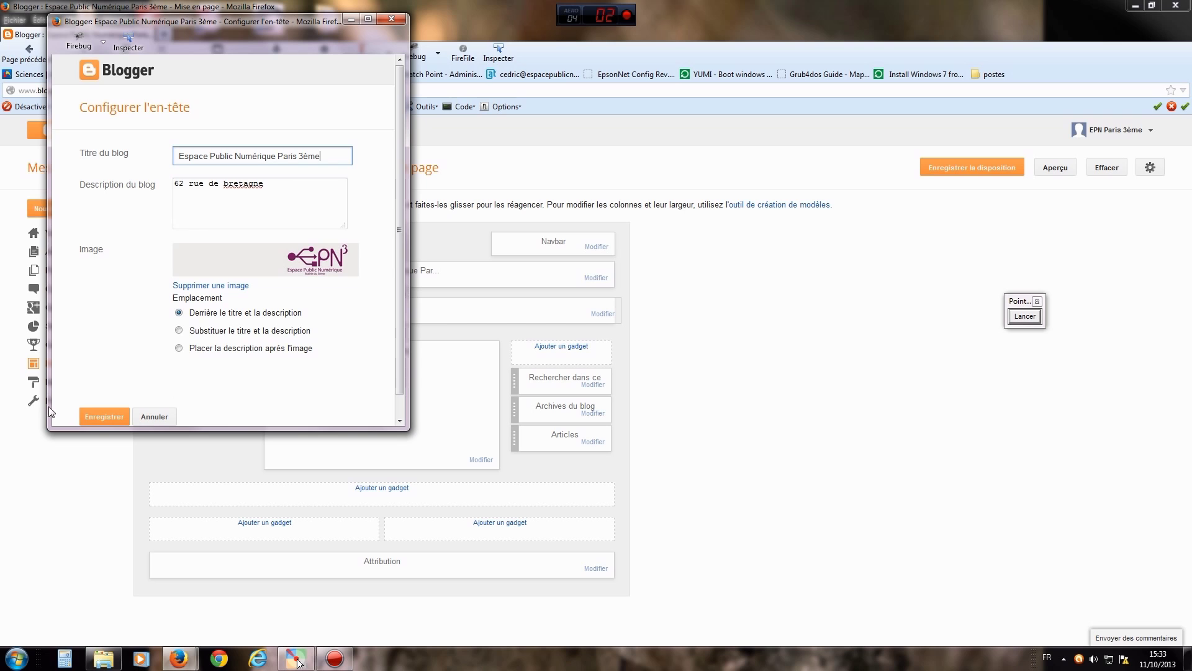
click(87, 418)
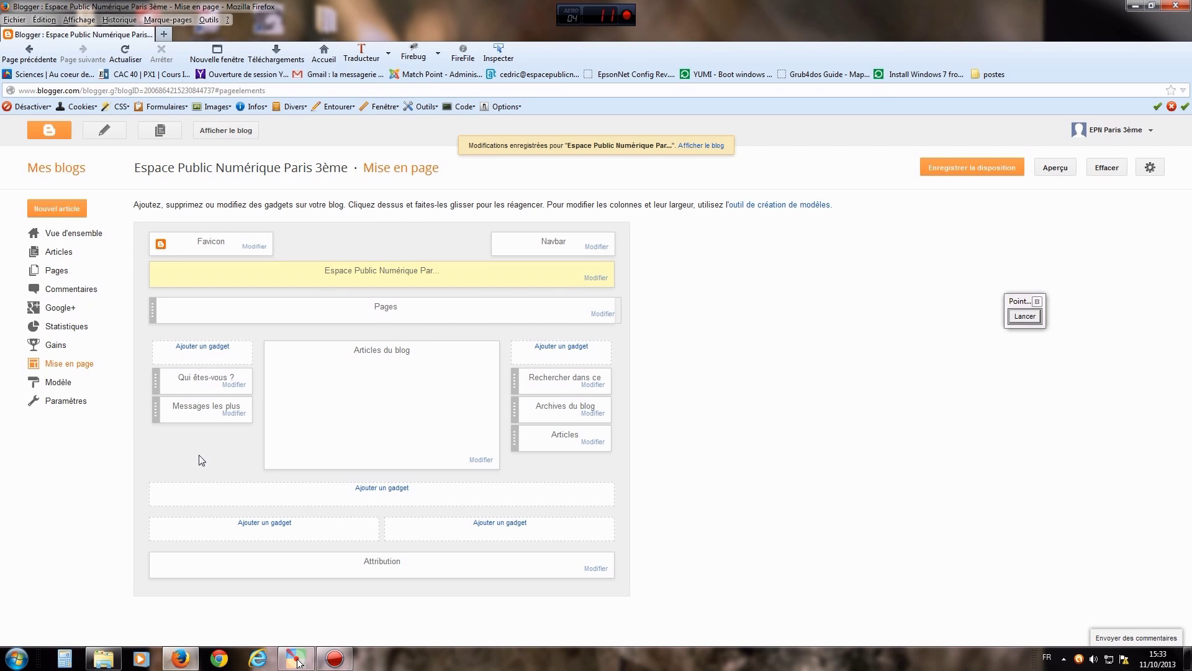
click(1025, 318)
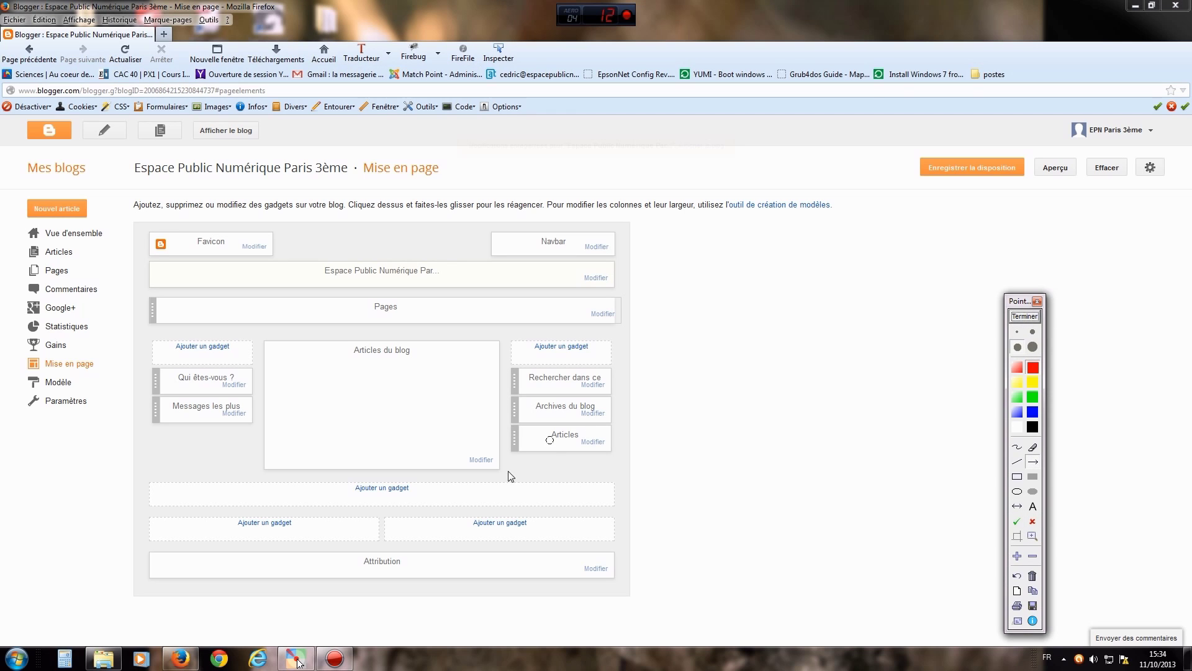
drag(567, 462, 429, 487)
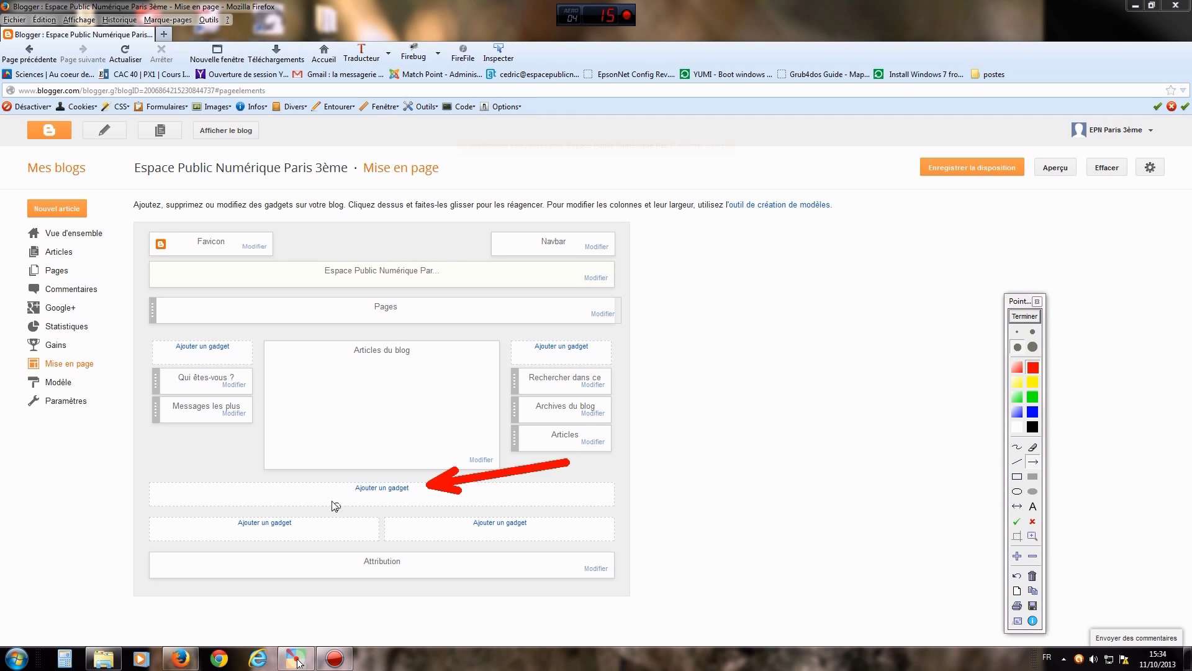
drag(325, 482, 303, 521)
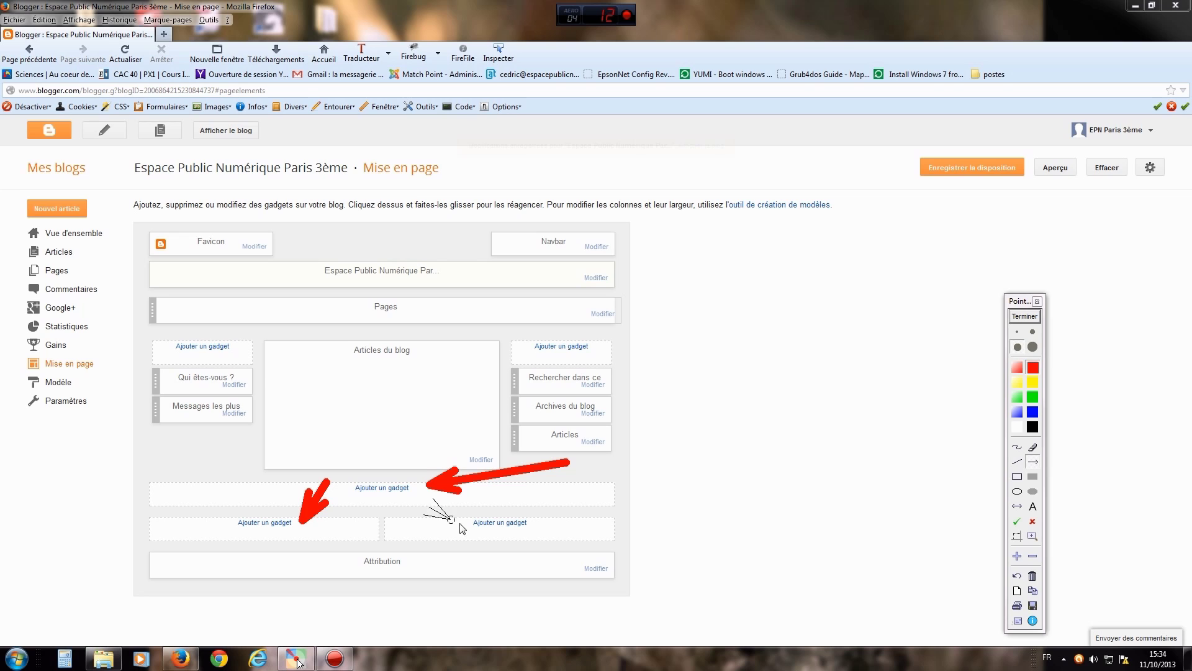
drag(428, 500, 467, 520)
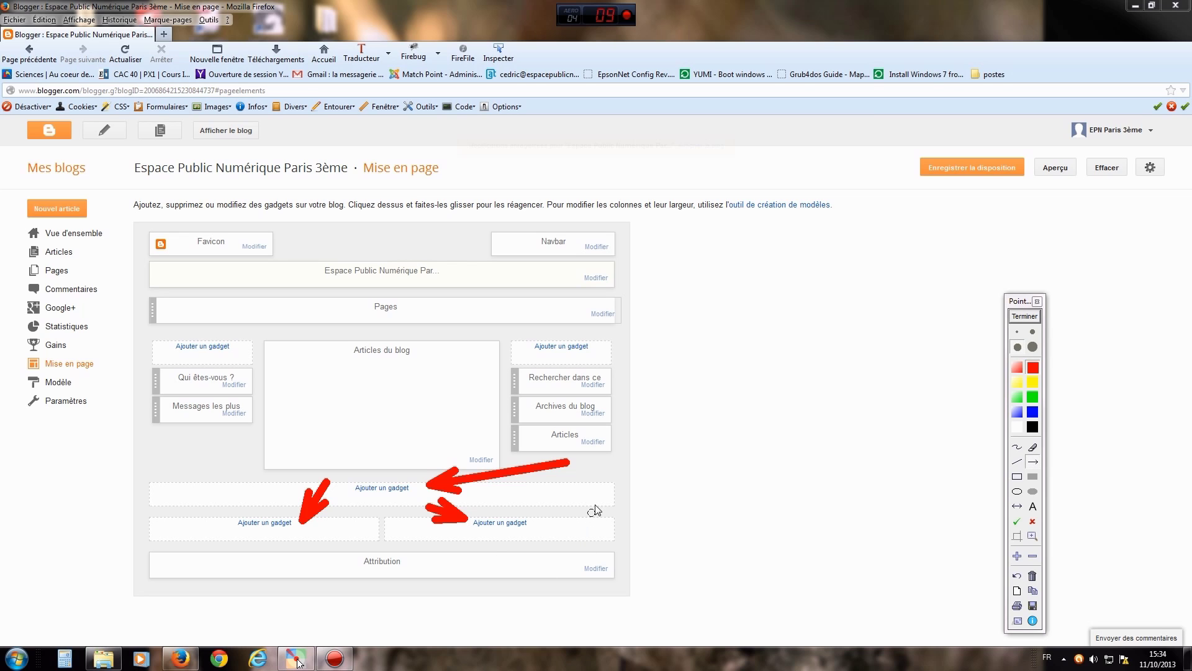
drag(550, 550, 535, 562)
drag(620, 497, 598, 562)
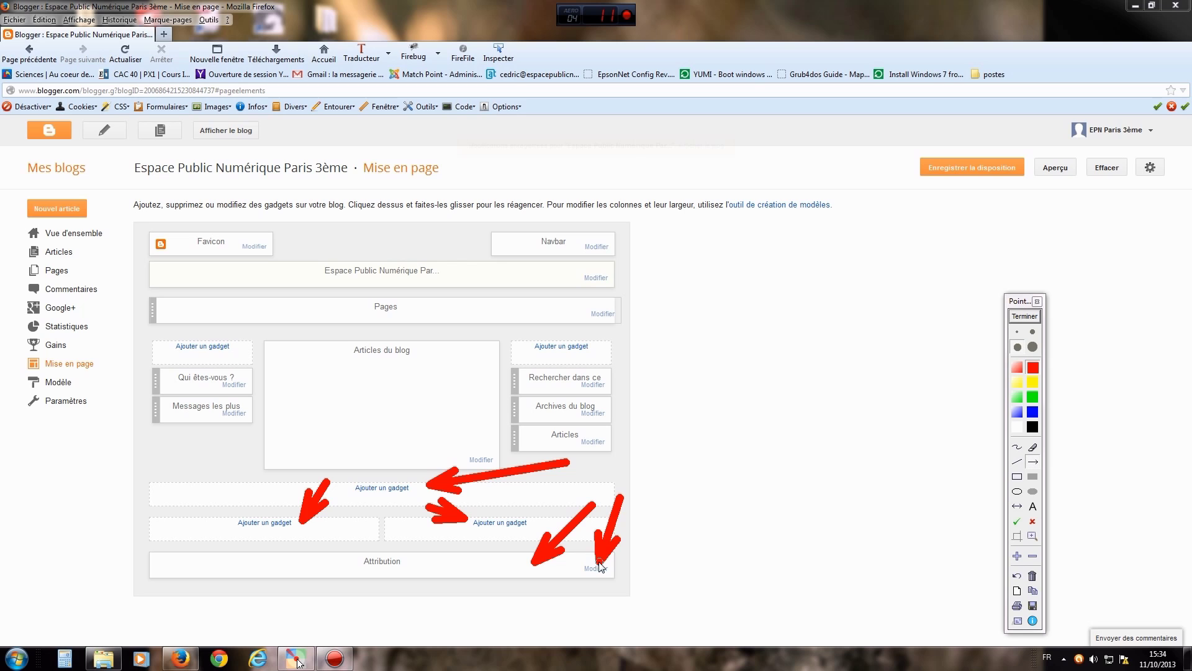
click(1024, 315)
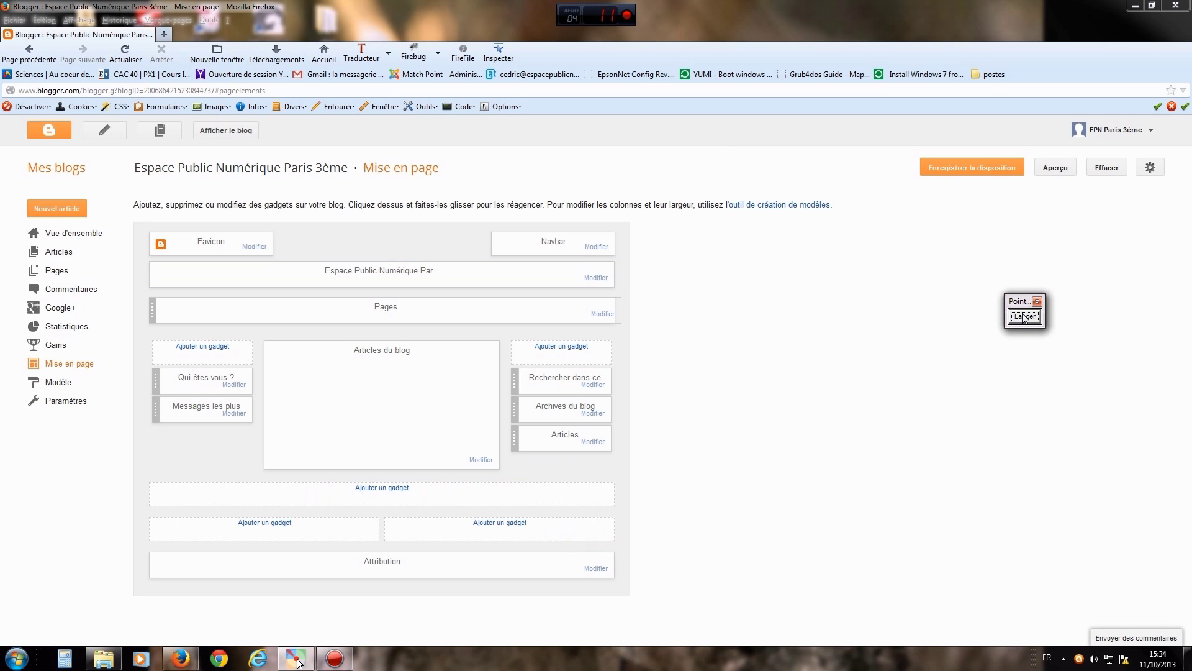
click(595, 568)
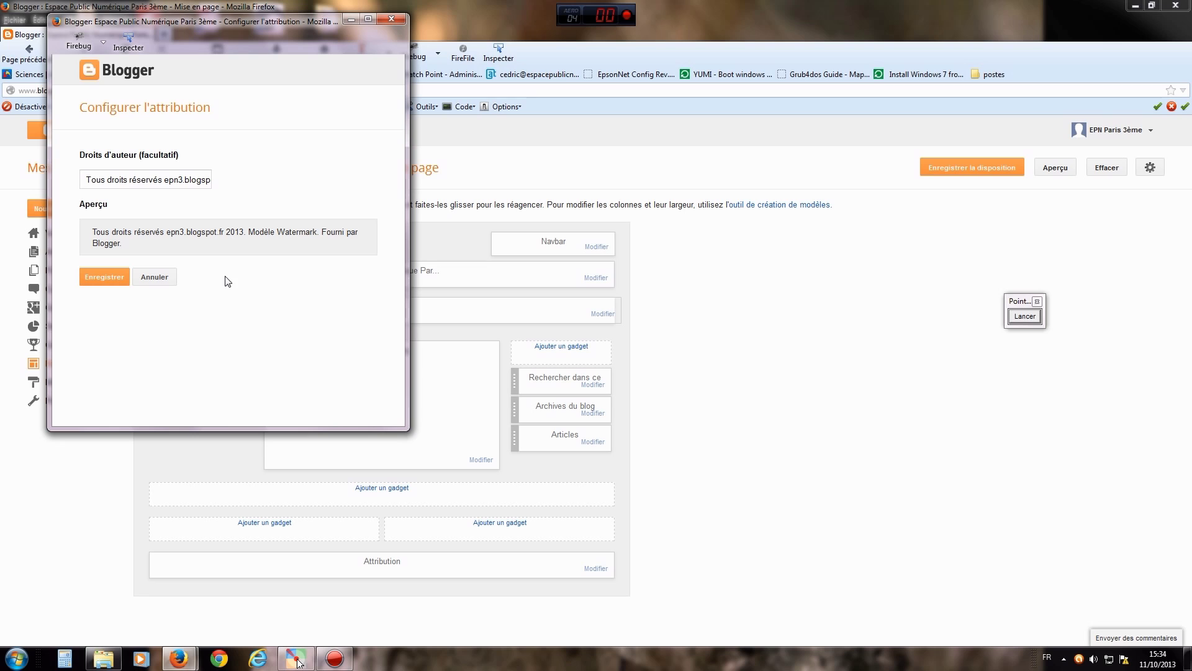
click(155, 278)
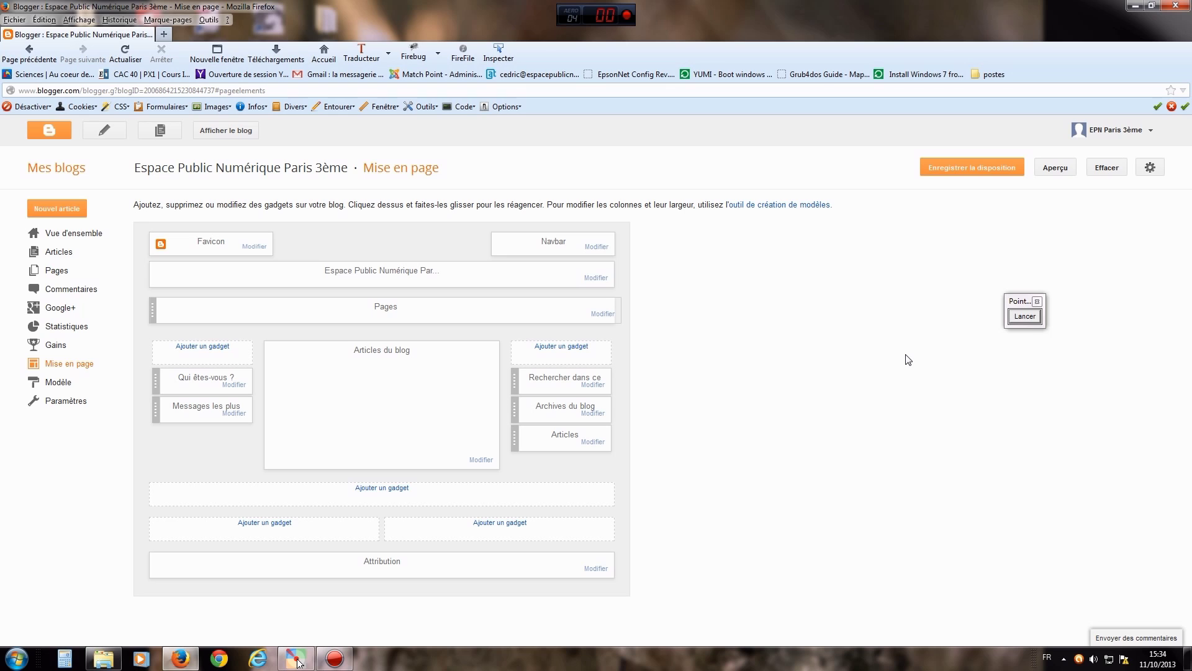
click(1026, 317)
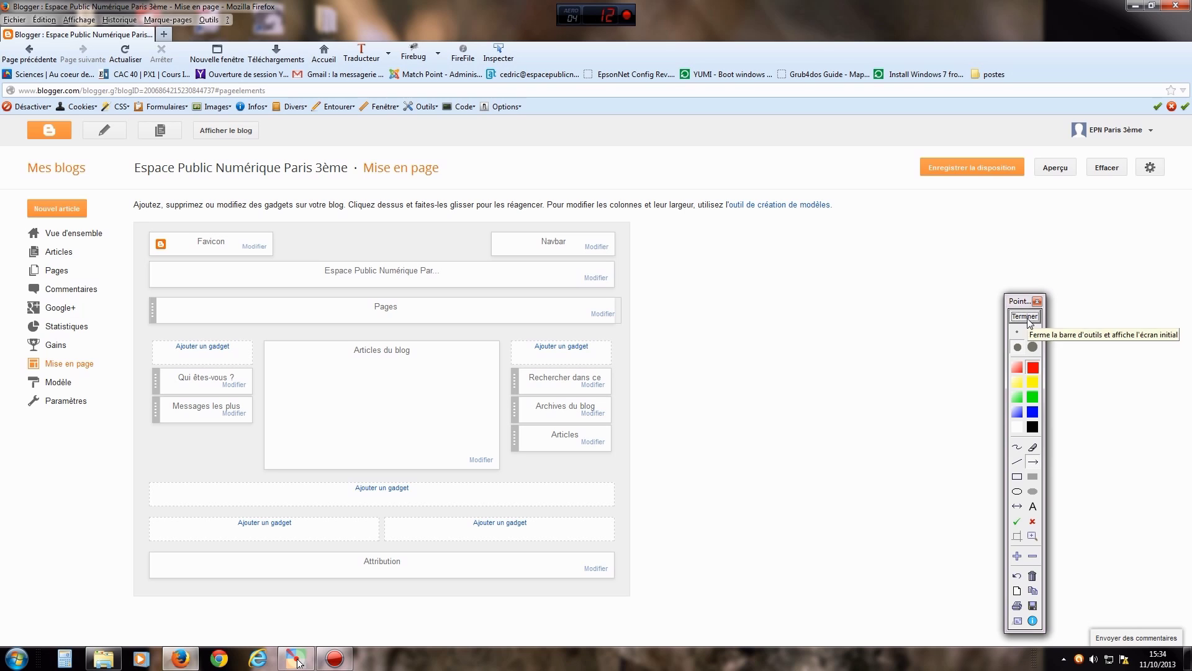
drag(185, 470, 85, 388)
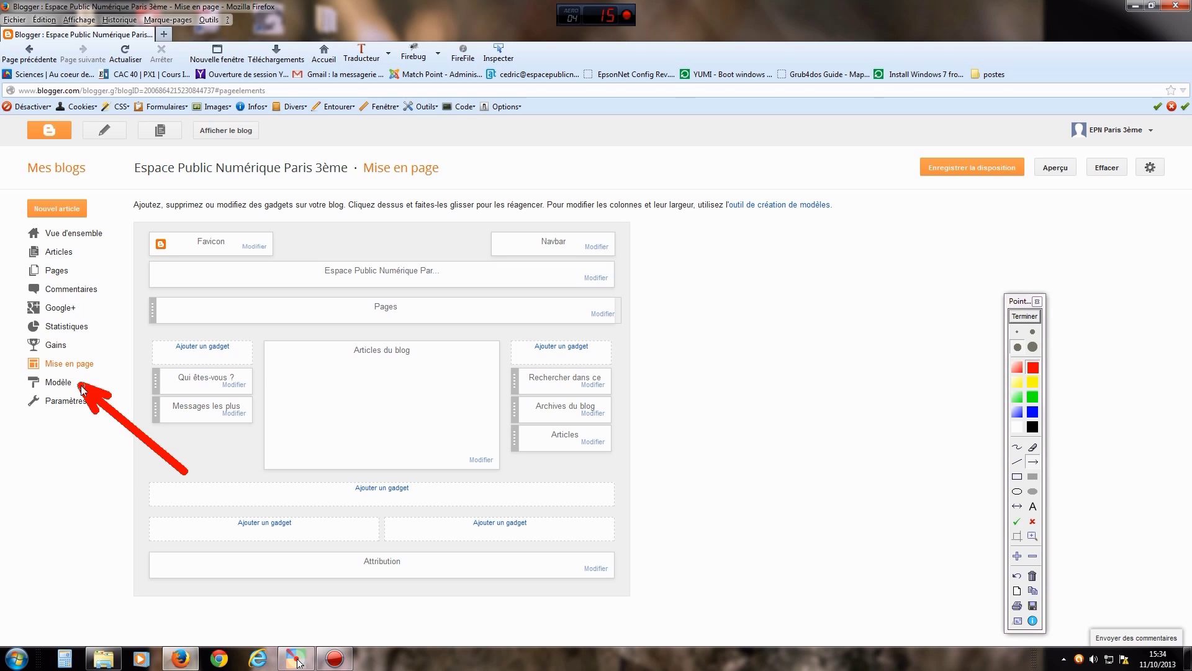
click(1021, 317)
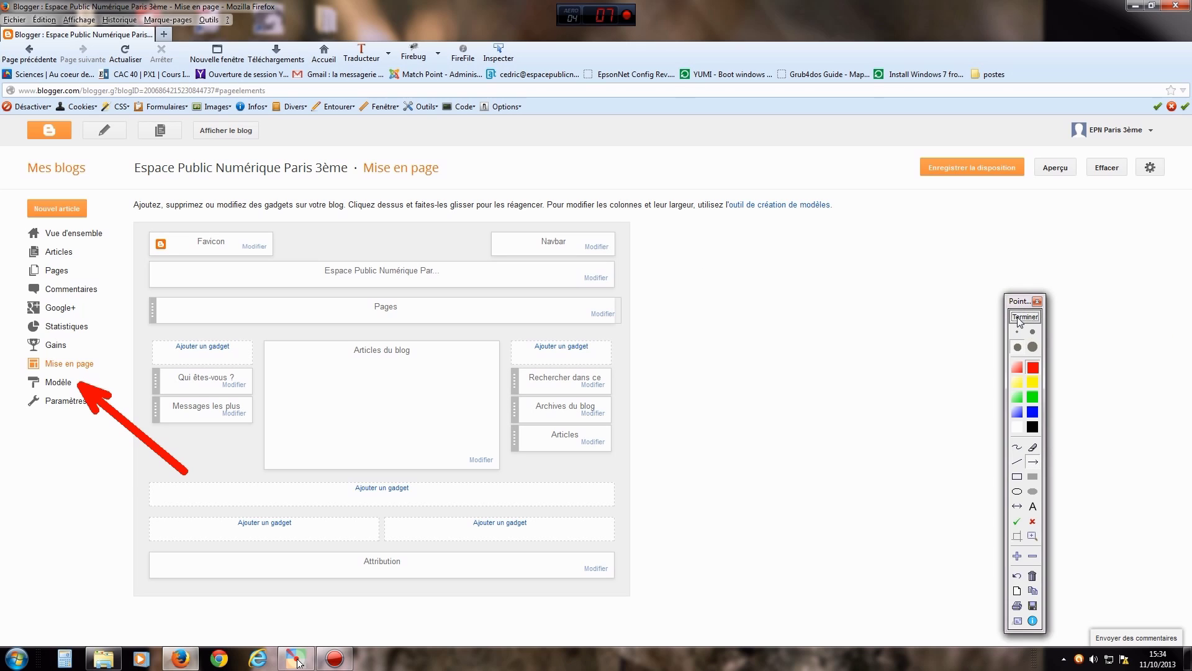
- On the Modèle page, point out the current Filigrane template and Personnaliser with arrows, then launch the designer
click(59, 383)
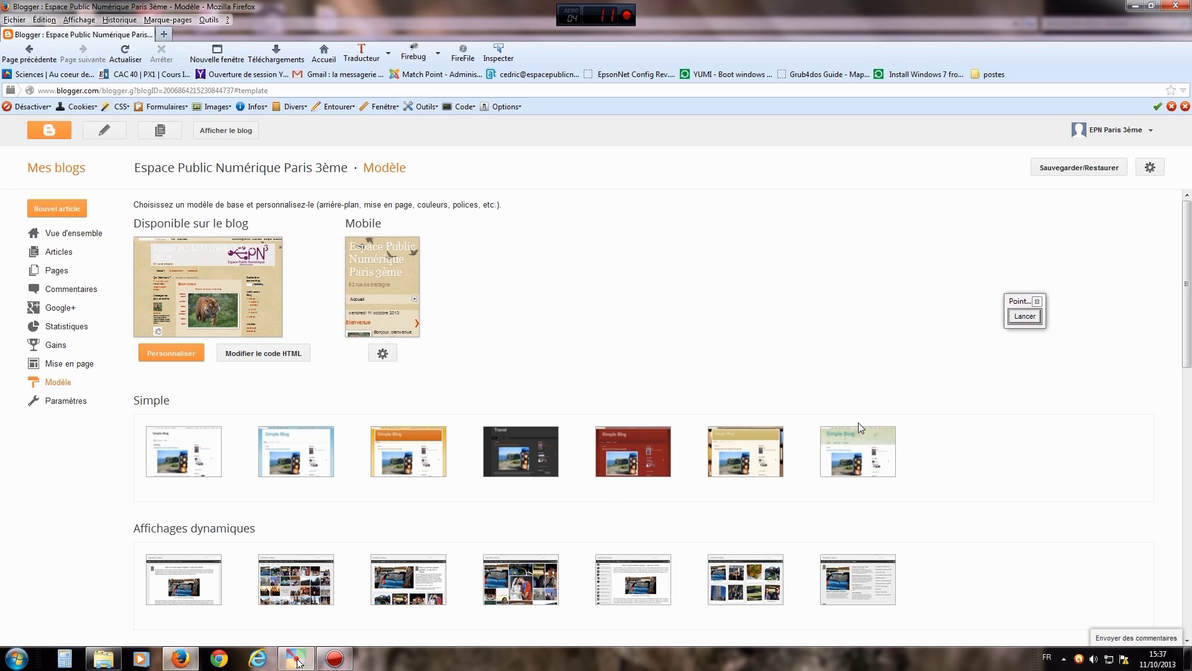
drag(1019, 298, 996, 268)
click(997, 283)
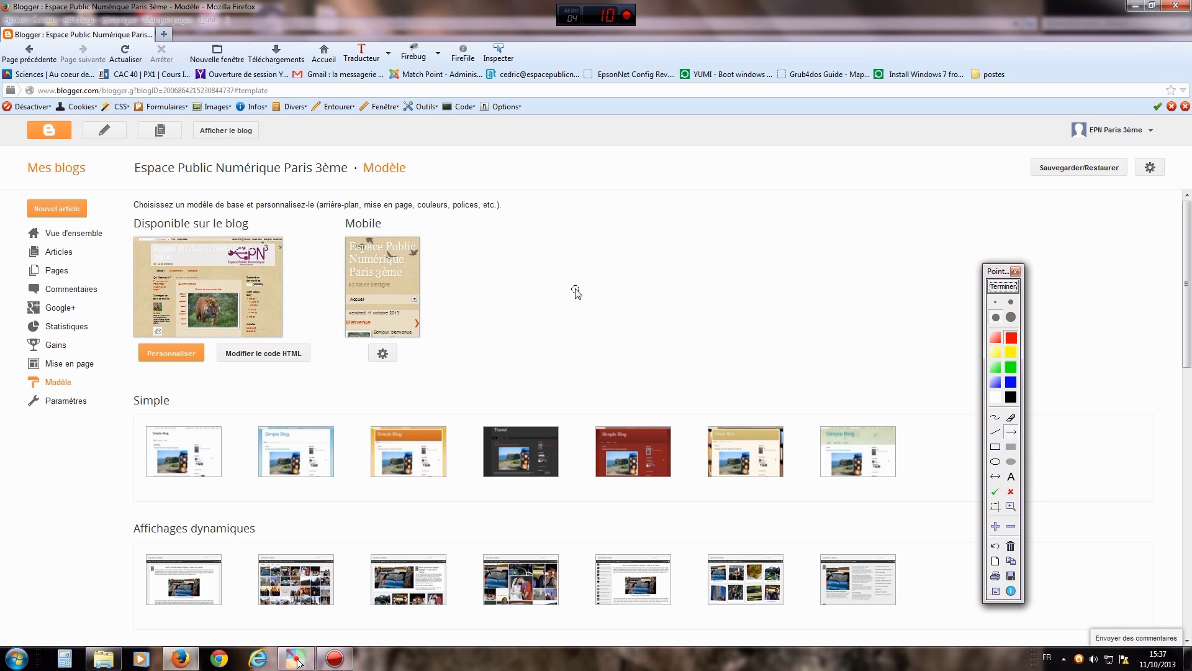
drag(540, 359, 295, 289)
drag(242, 427, 199, 367)
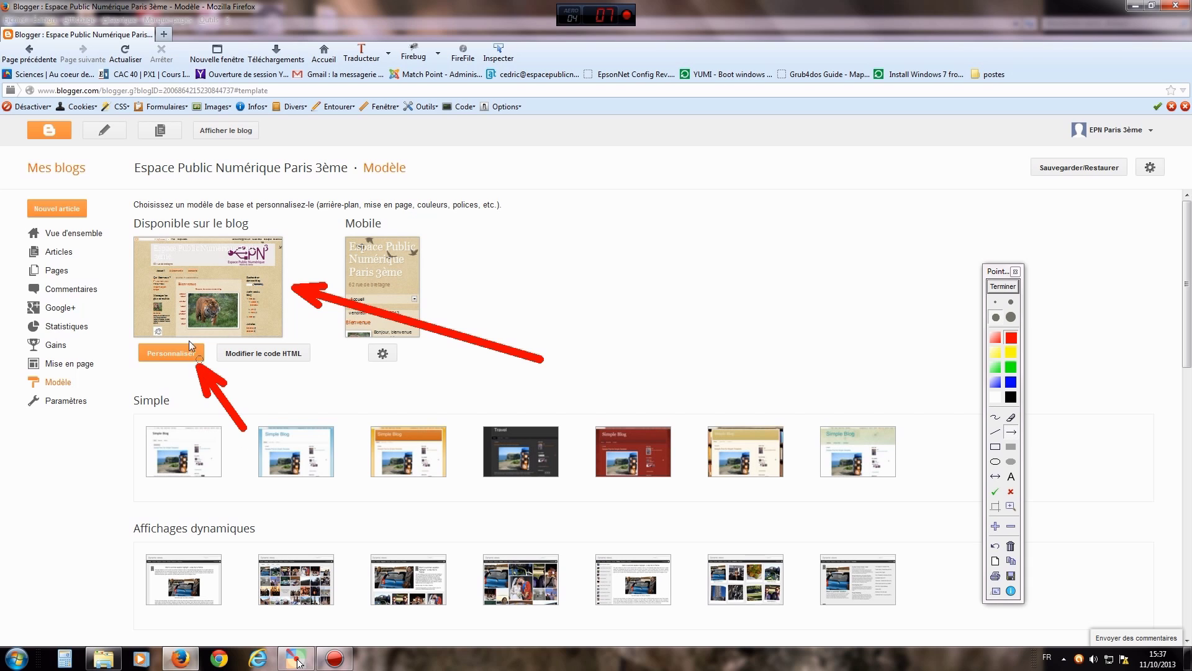
click(996, 288)
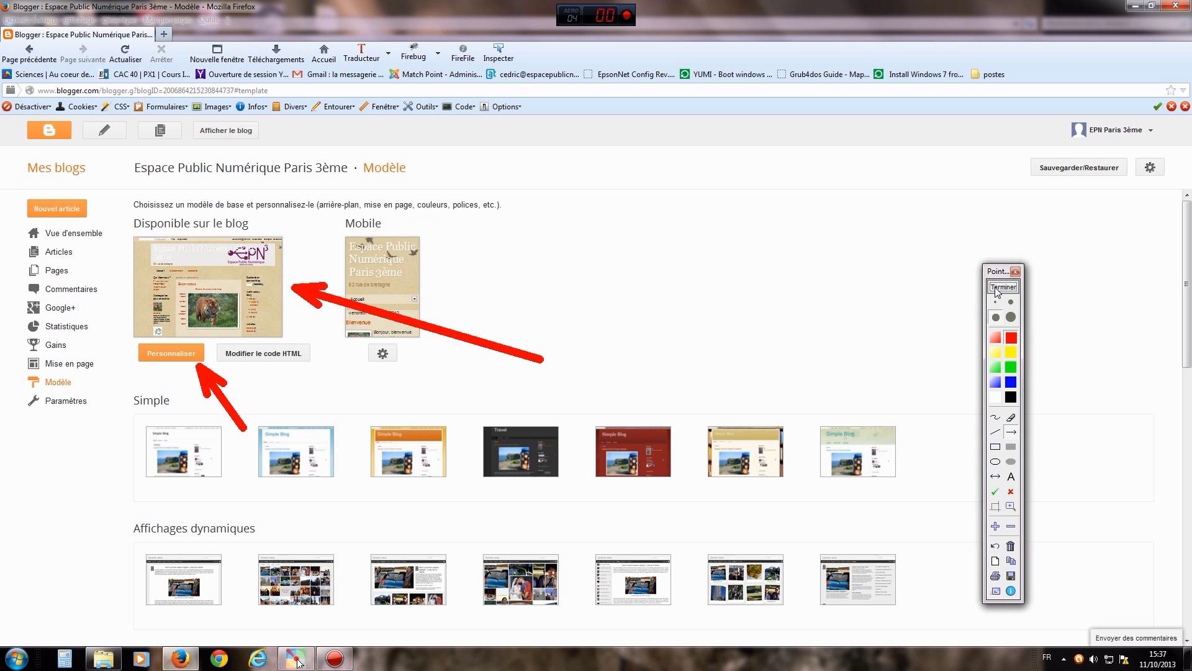
click(172, 353)
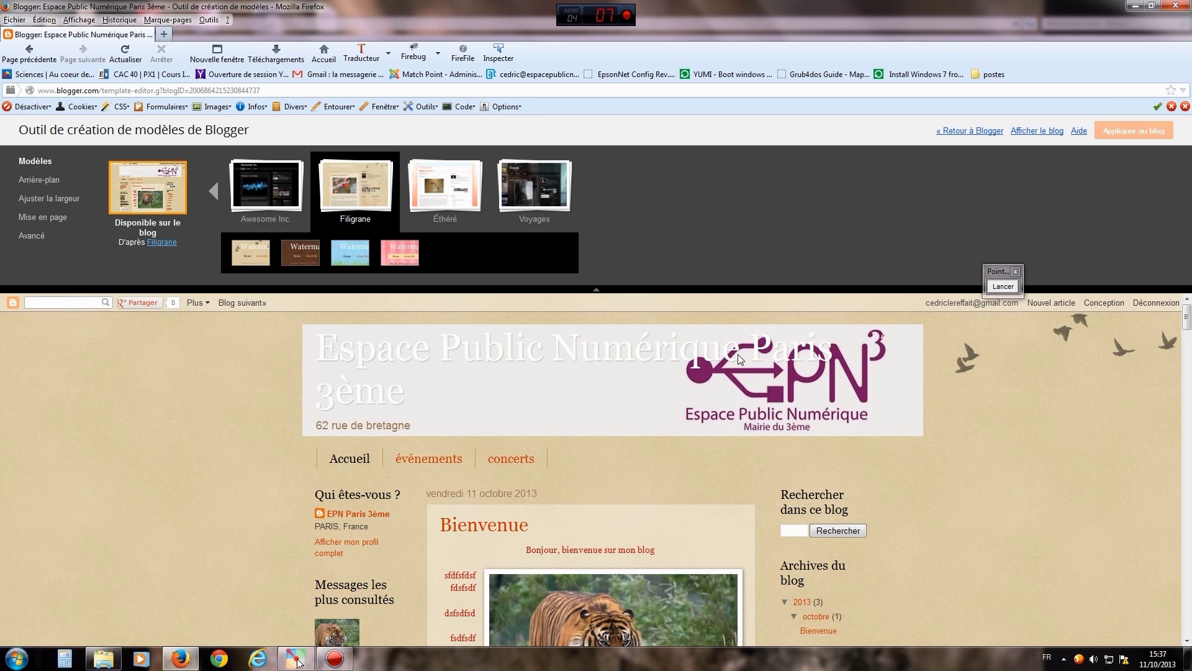
- Circle the designer's section list freehand, then point out the Modèles section with an arrow
click(1003, 286)
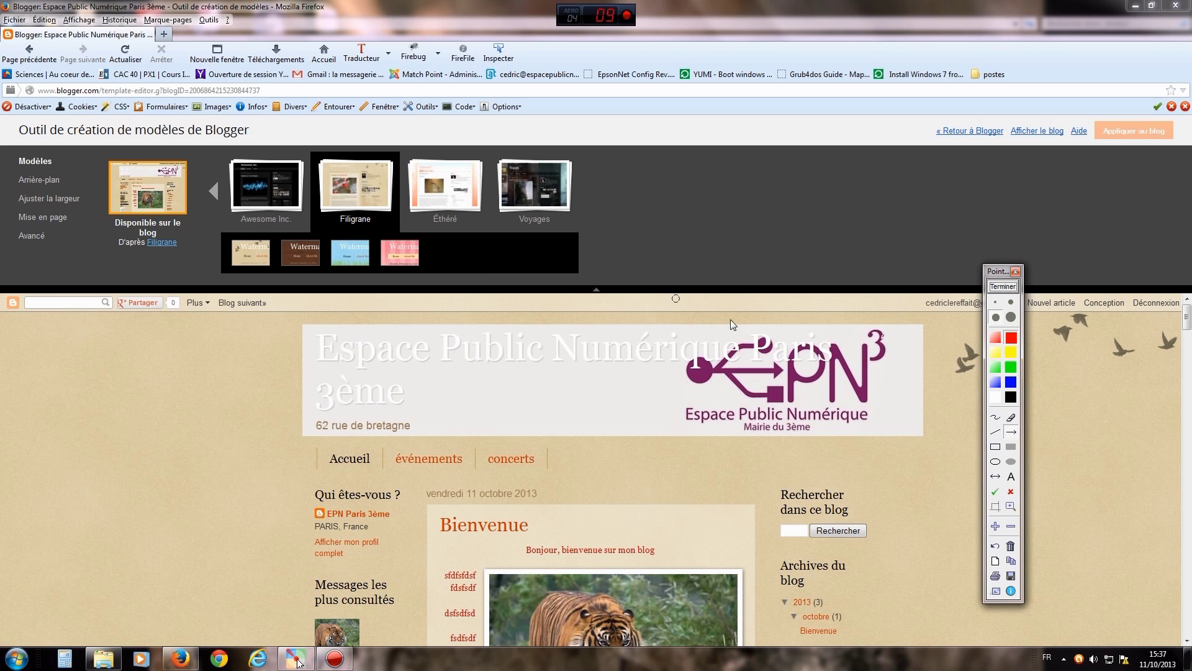
click(996, 417)
mouse_move(67, 149)
mouse_down()
mouse_move(95, 203)
mouse_move(60, 257)
mouse_up()
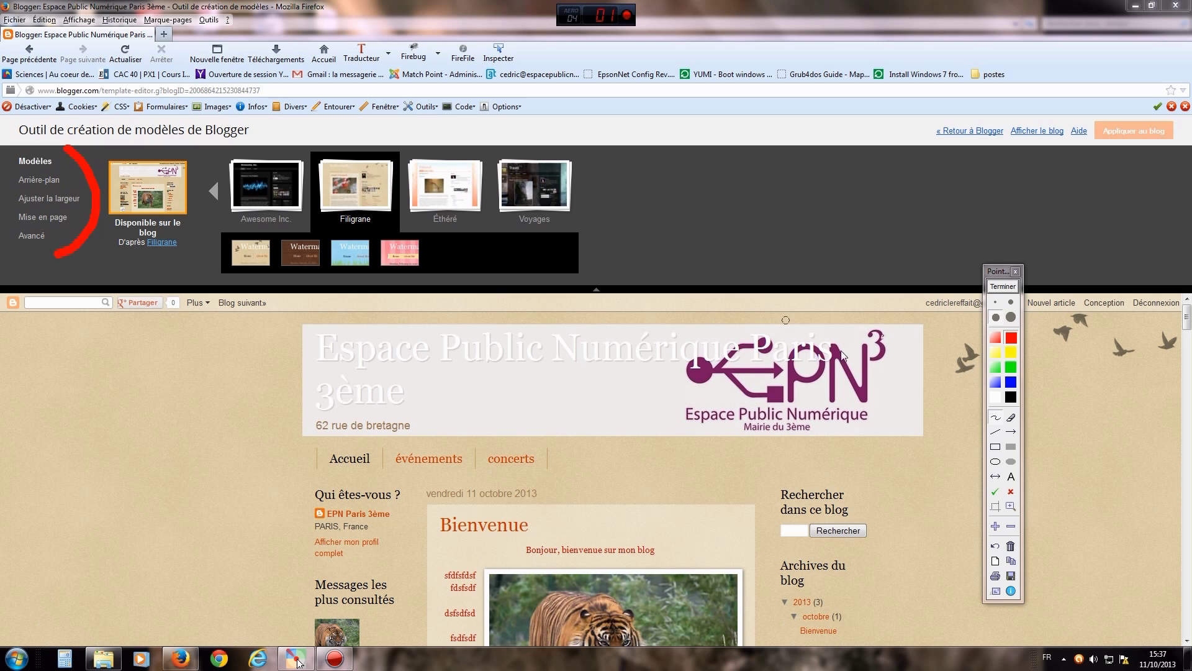
click(1008, 290)
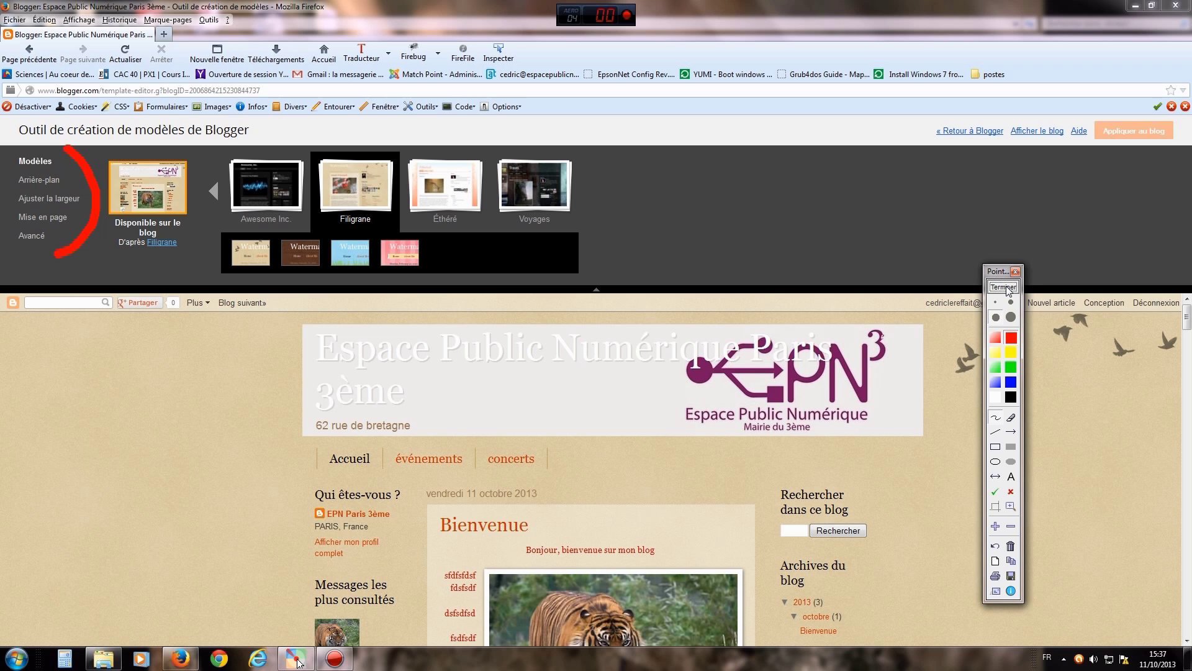
click(1007, 289)
click(1011, 432)
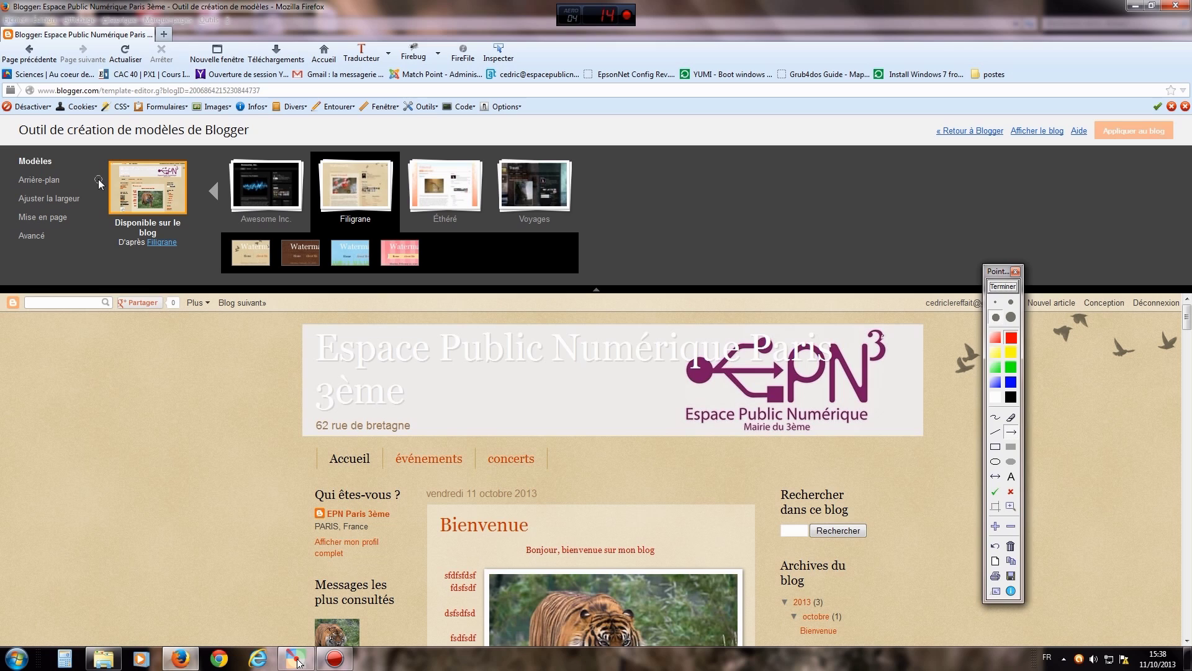
drag(100, 181, 68, 163)
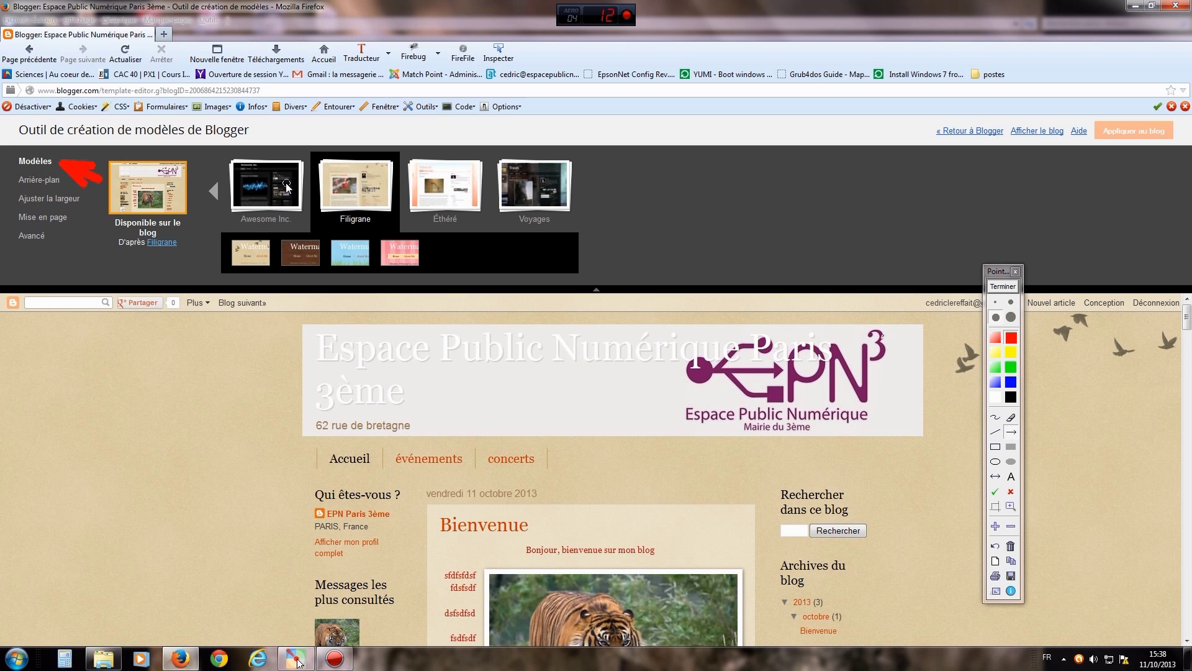
click(1003, 286)
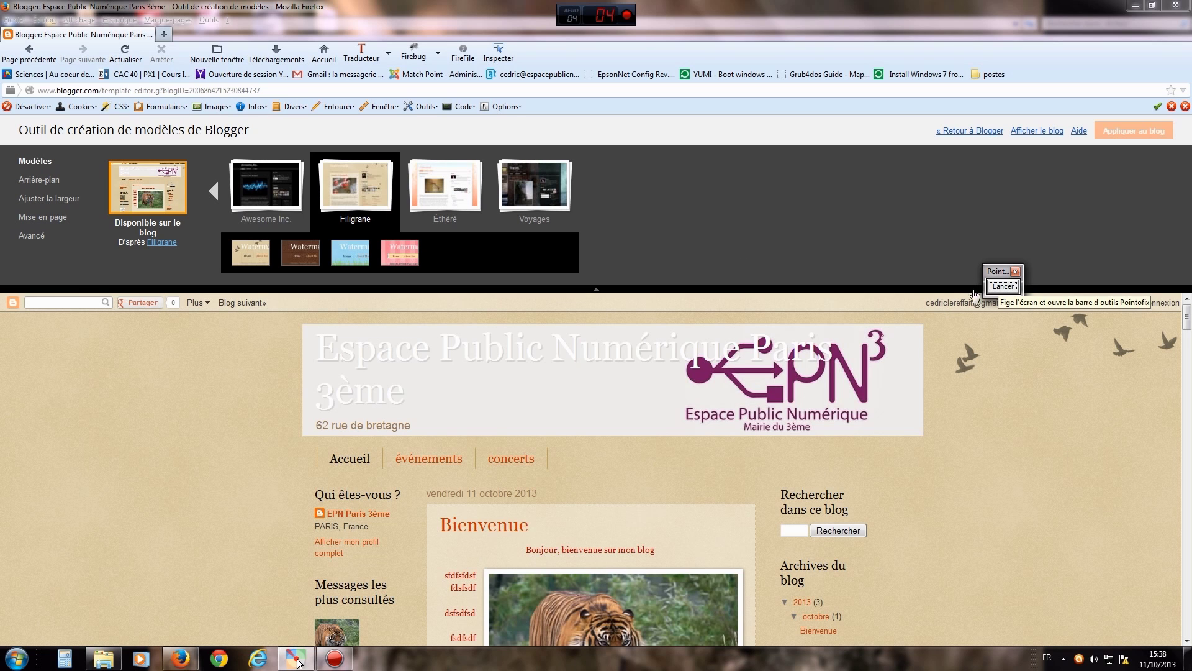
- Point out Arrière-plan with an arrow, open the background settings, and resume annotating
click(1003, 286)
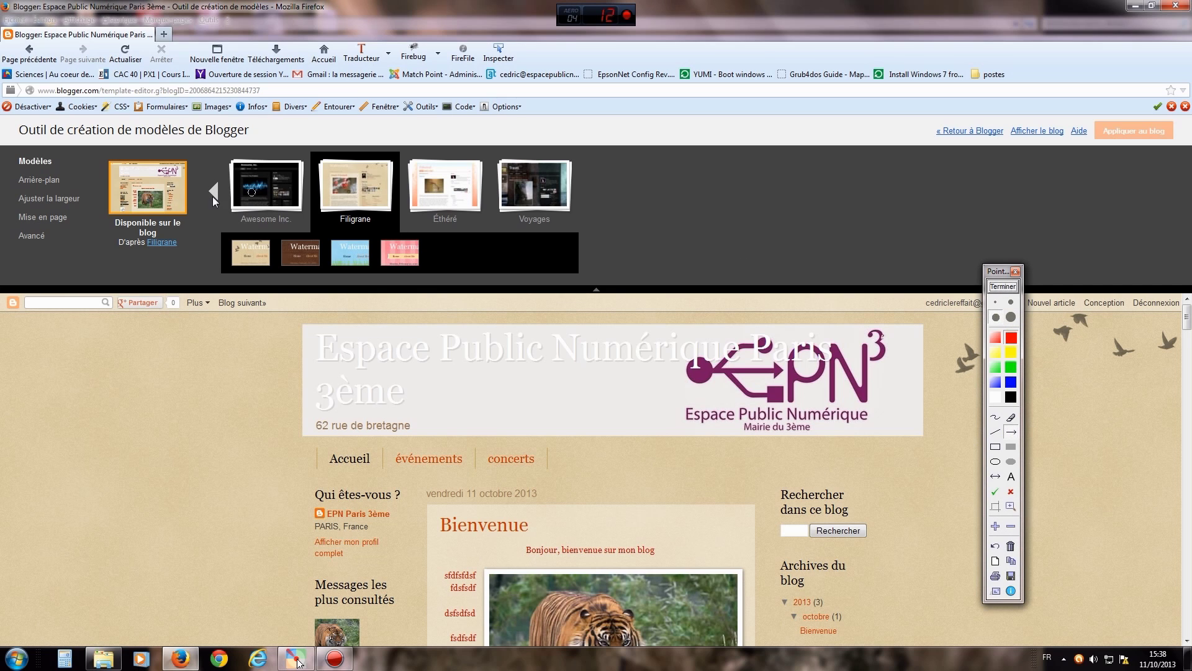
drag(99, 250, 63, 186)
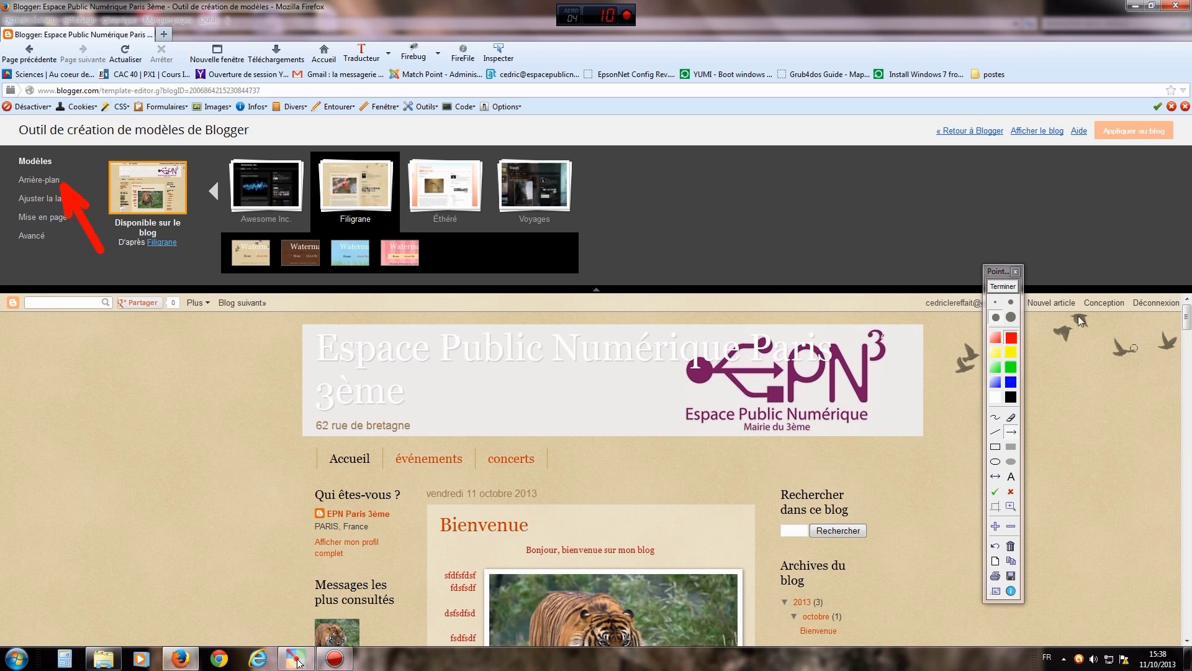
click(1003, 286)
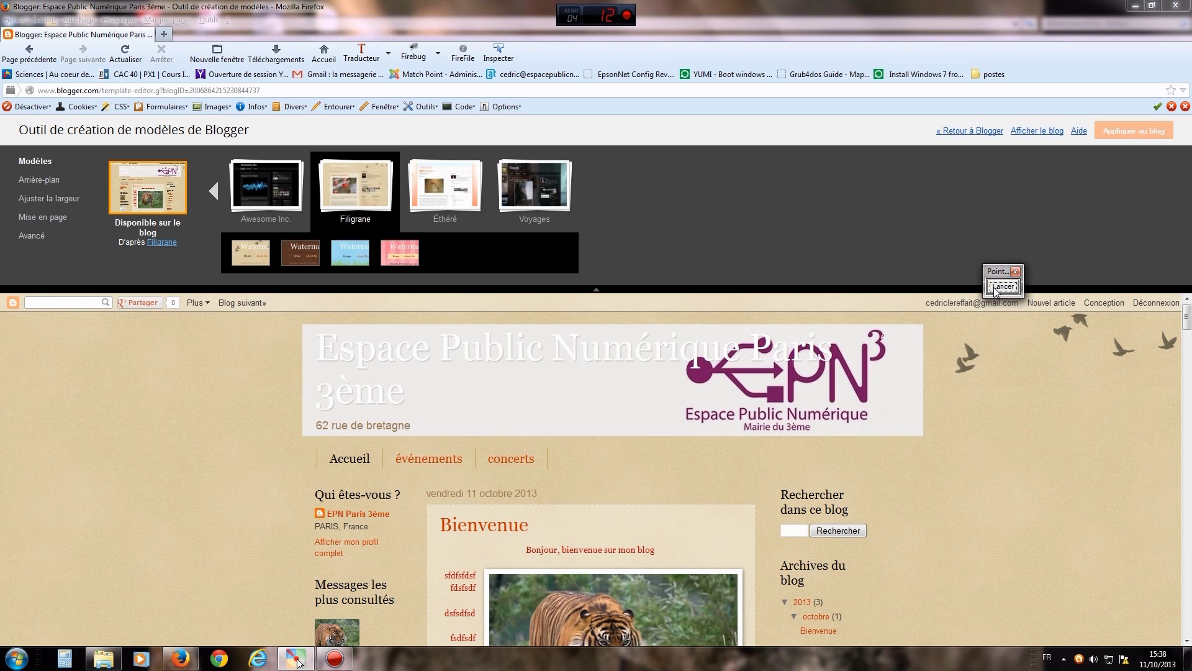
click(57, 181)
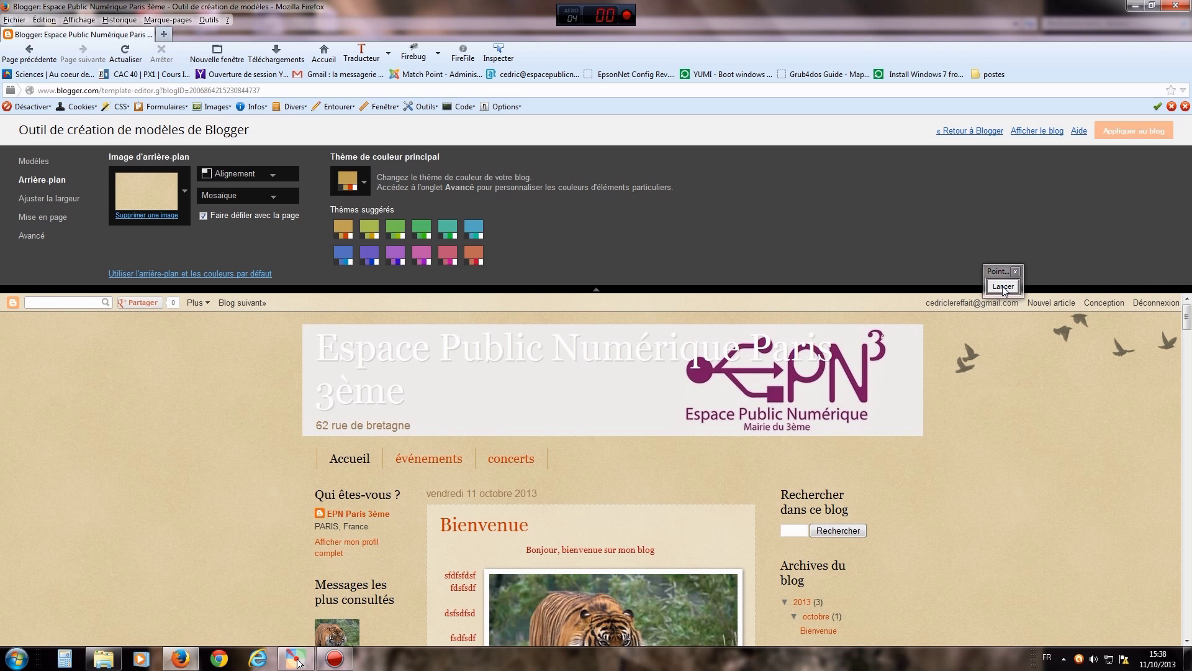
click(1003, 287)
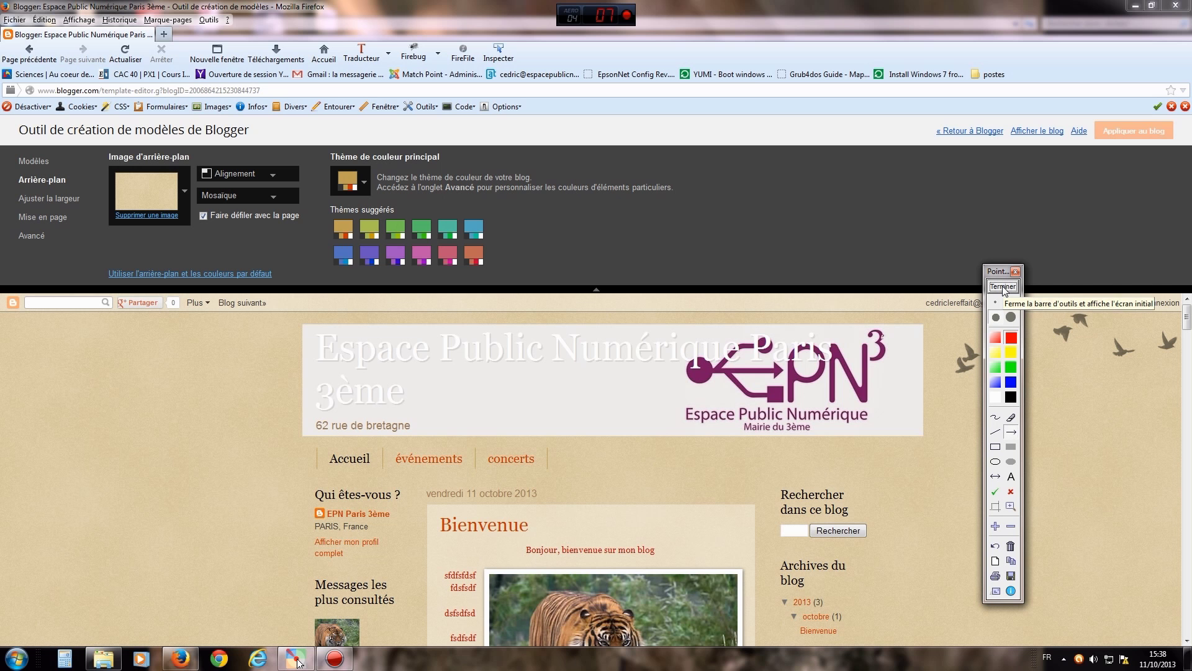
- Point out the Thème de couleur principal, then try purple, magenta and light pink swatches
drag(576, 236, 363, 179)
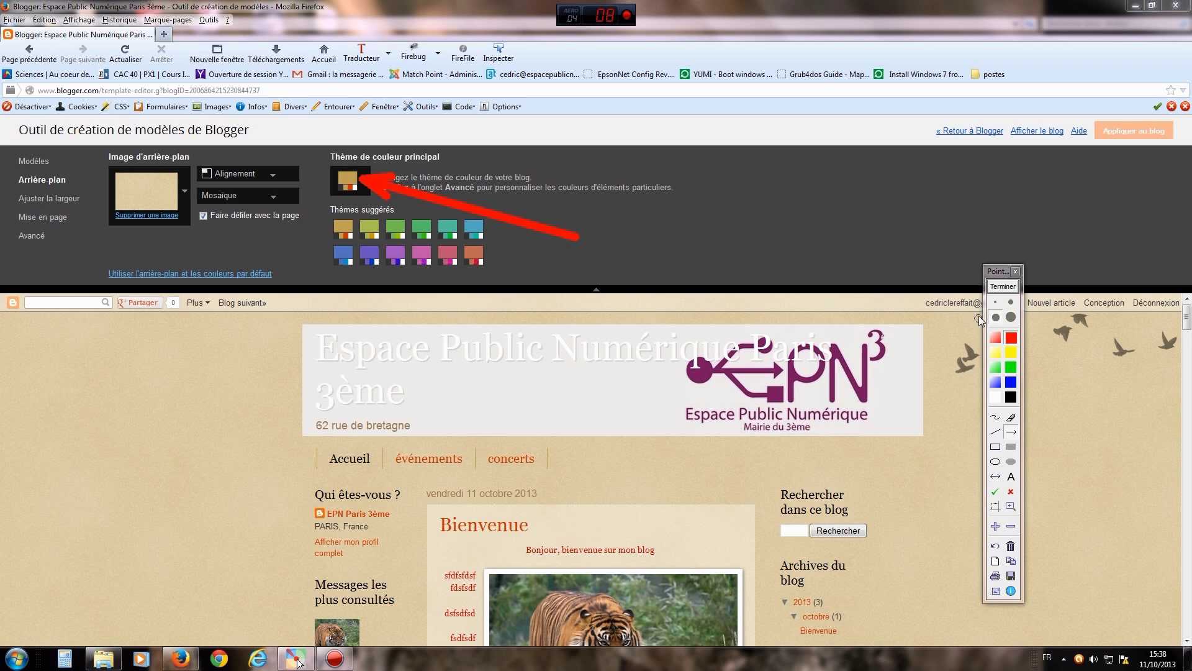
click(1003, 286)
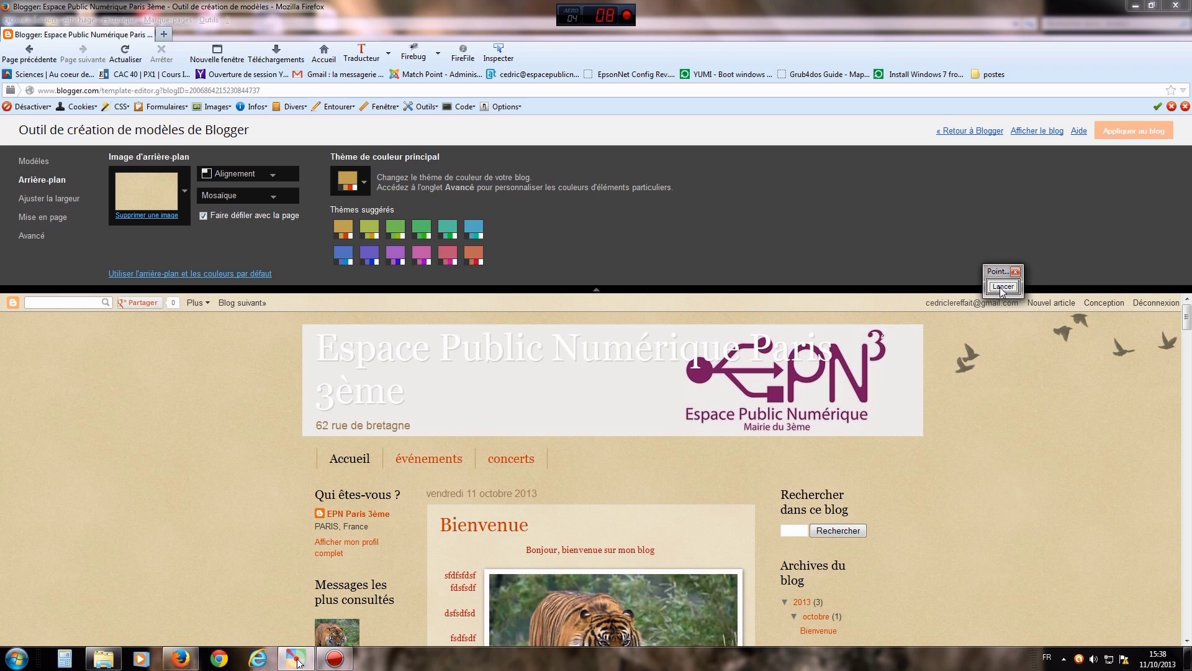
click(348, 181)
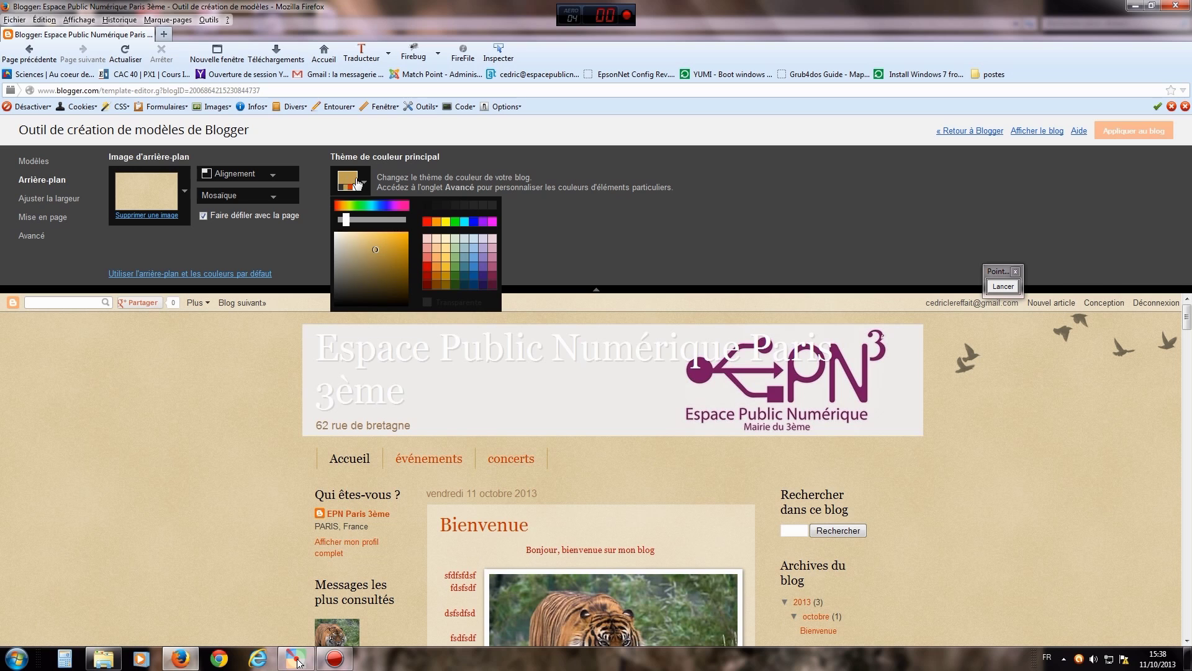
click(484, 221)
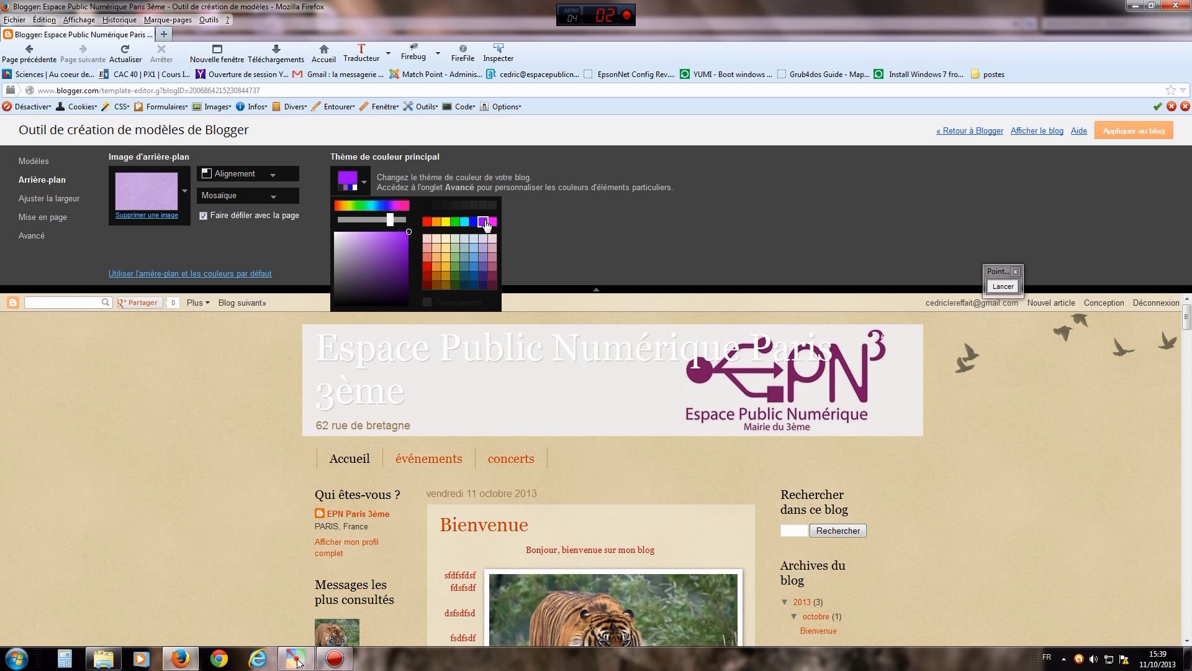
click(492, 222)
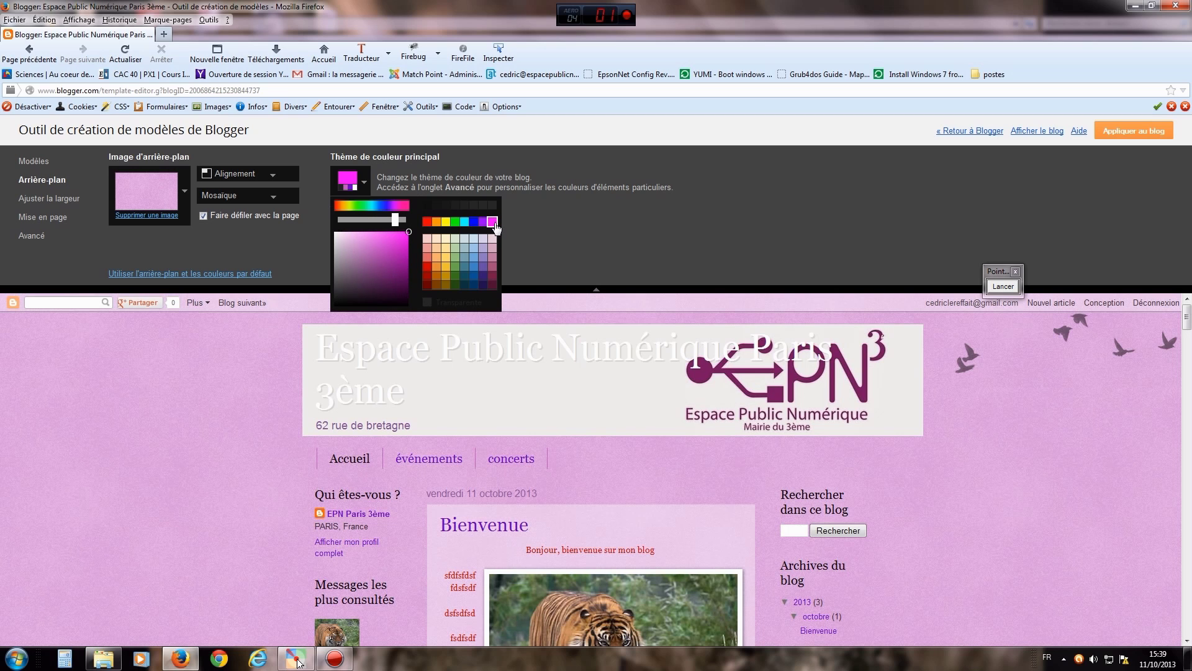
click(394, 249)
click(348, 246)
- Fine-tune the main theme colour to a deep purple, close the picker, and resume annotating
click(360, 271)
click(399, 272)
click(403, 257)
click(394, 252)
drag(398, 222, 399, 223)
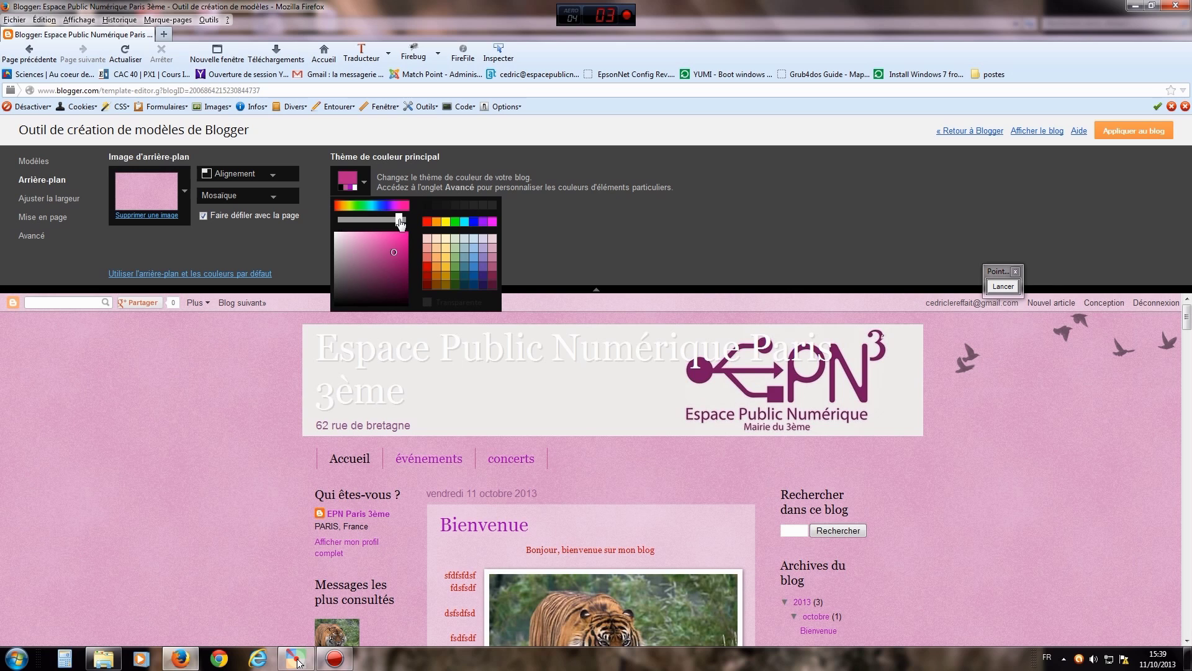
click(399, 268)
click(382, 275)
click(575, 234)
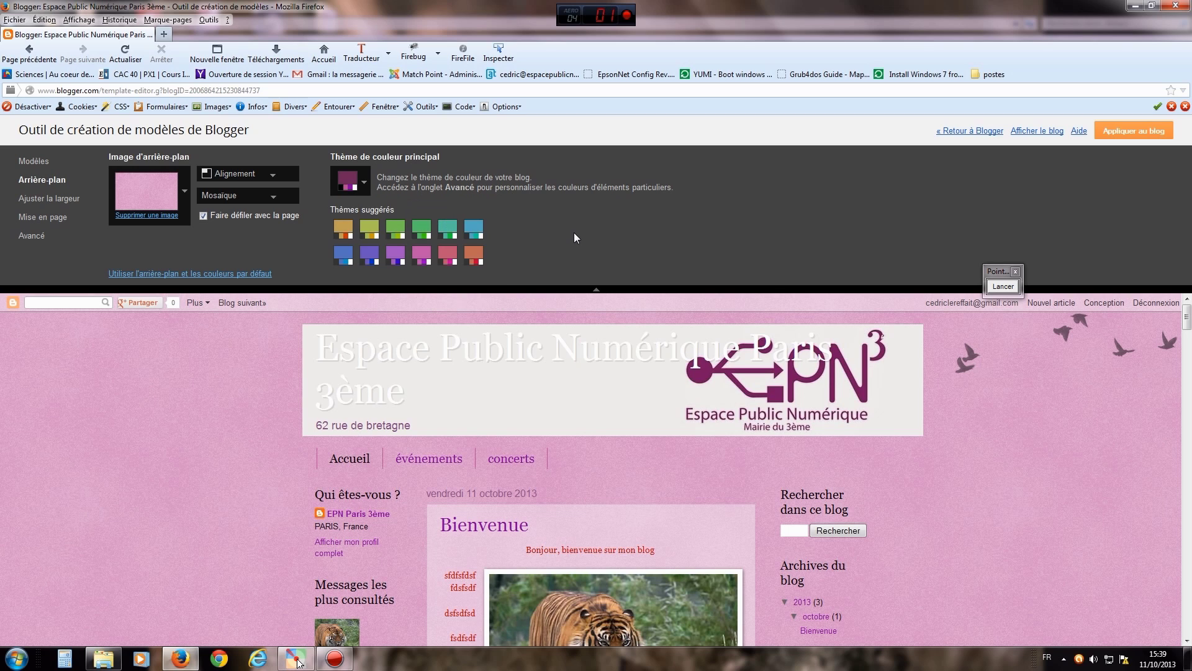
click(1003, 287)
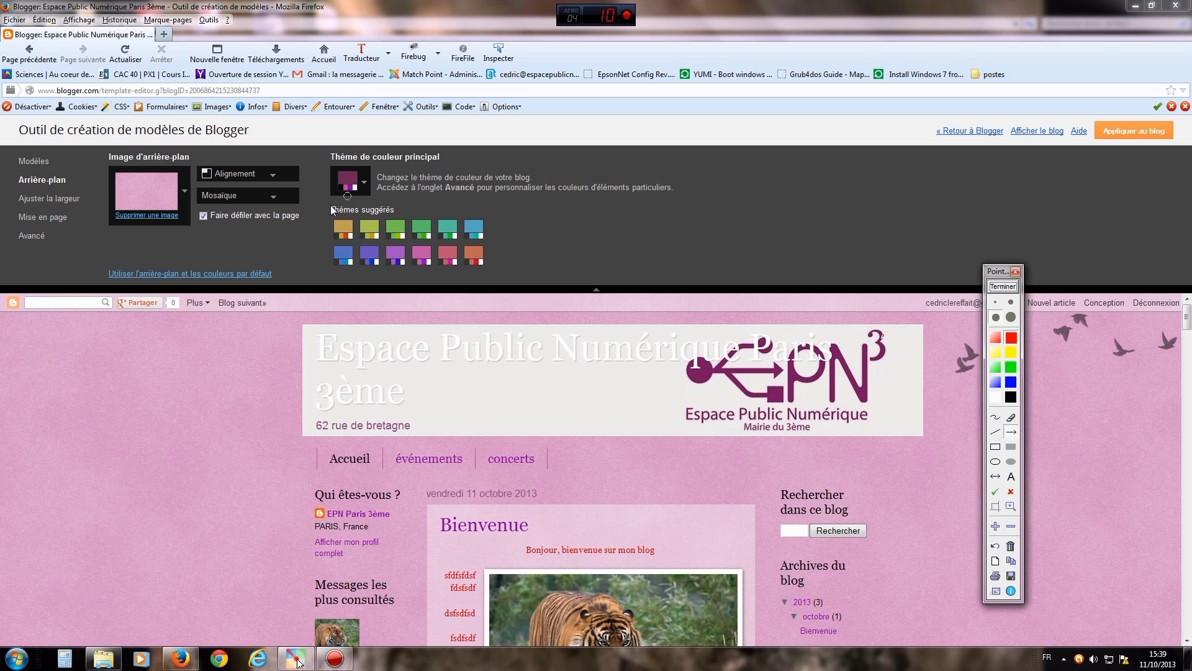
drag(287, 247, 348, 198)
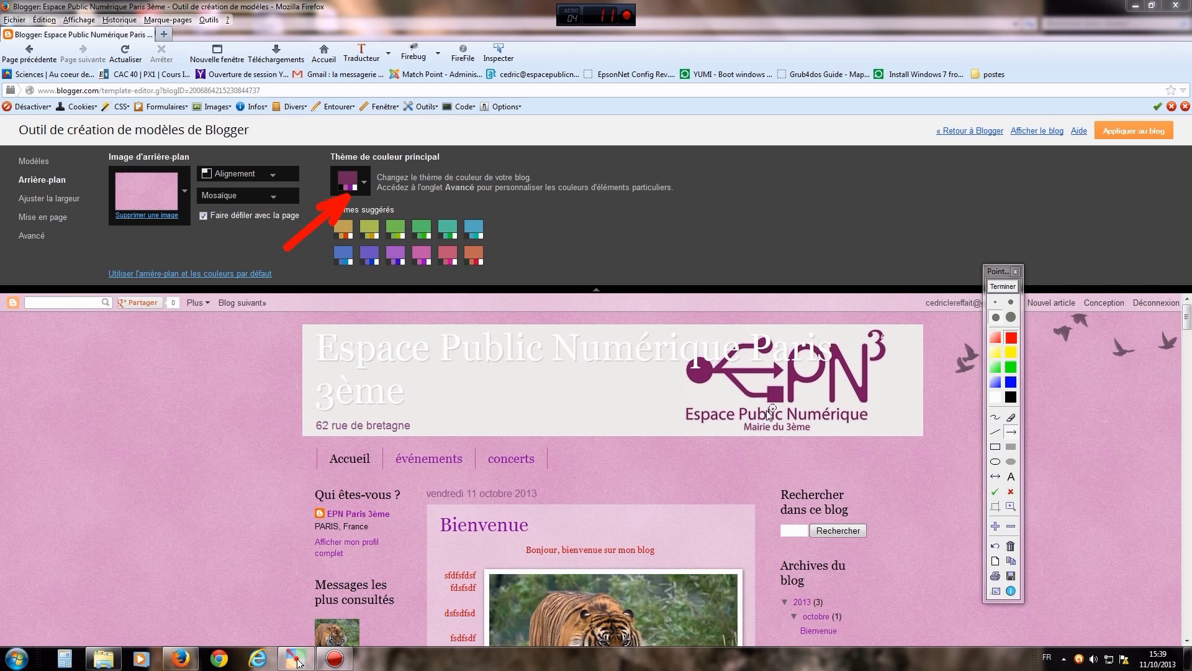
drag(393, 544, 420, 474)
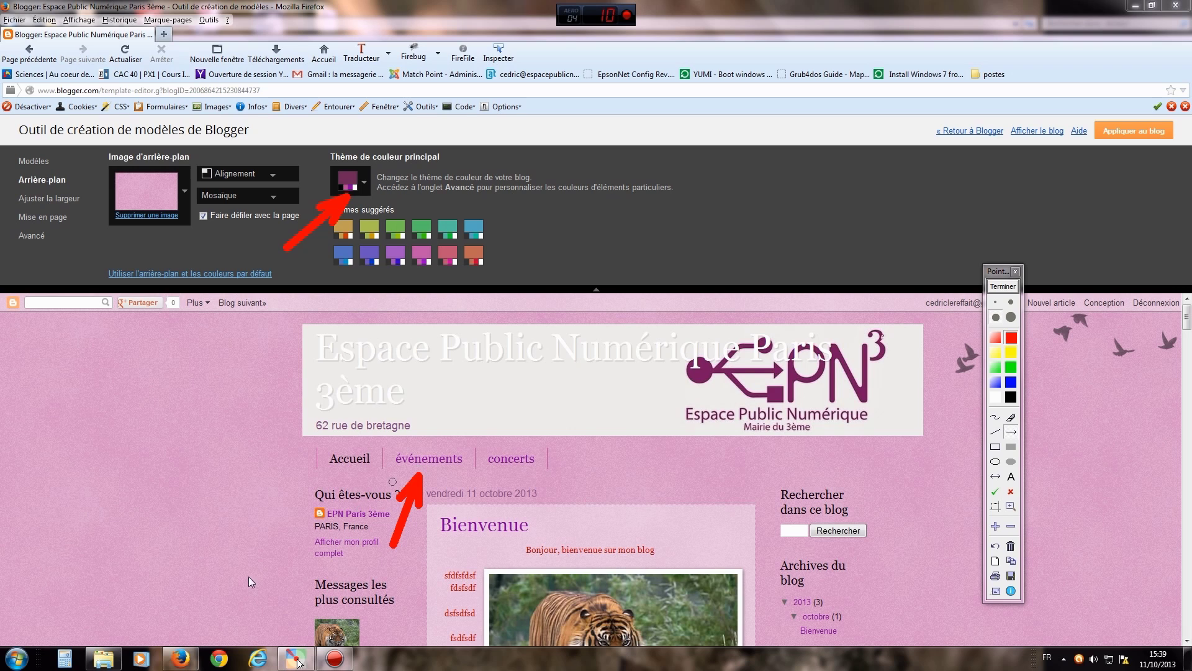
drag(295, 559, 307, 553)
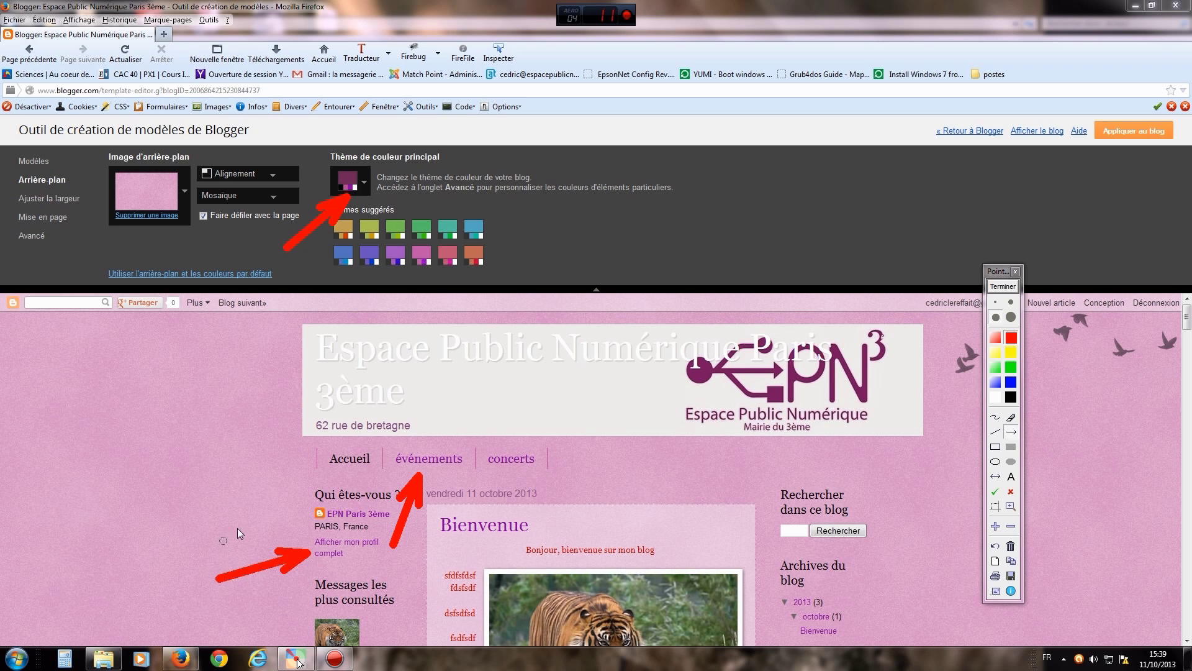
drag(236, 541, 227, 464)
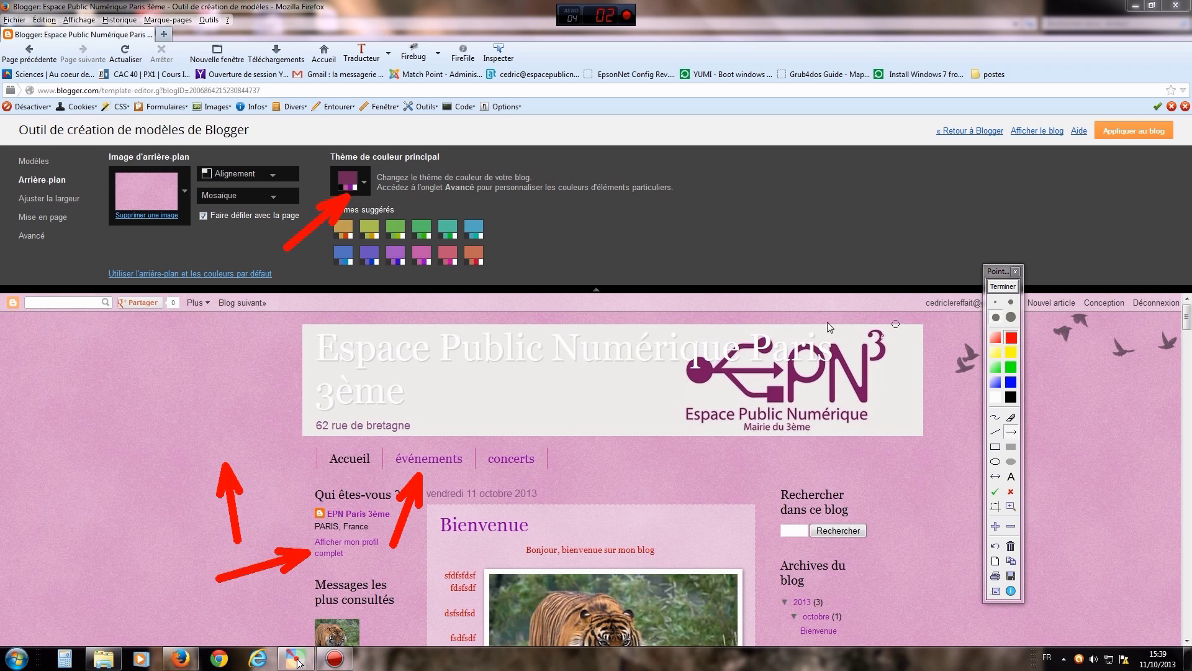
click(1014, 287)
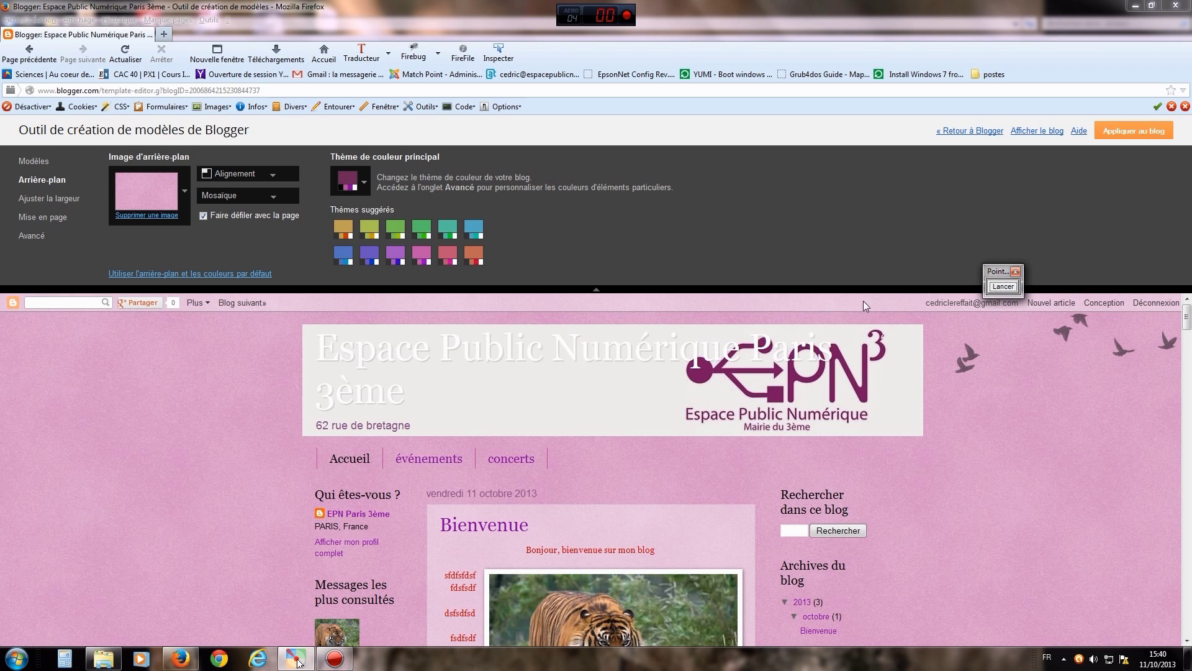
click(1003, 287)
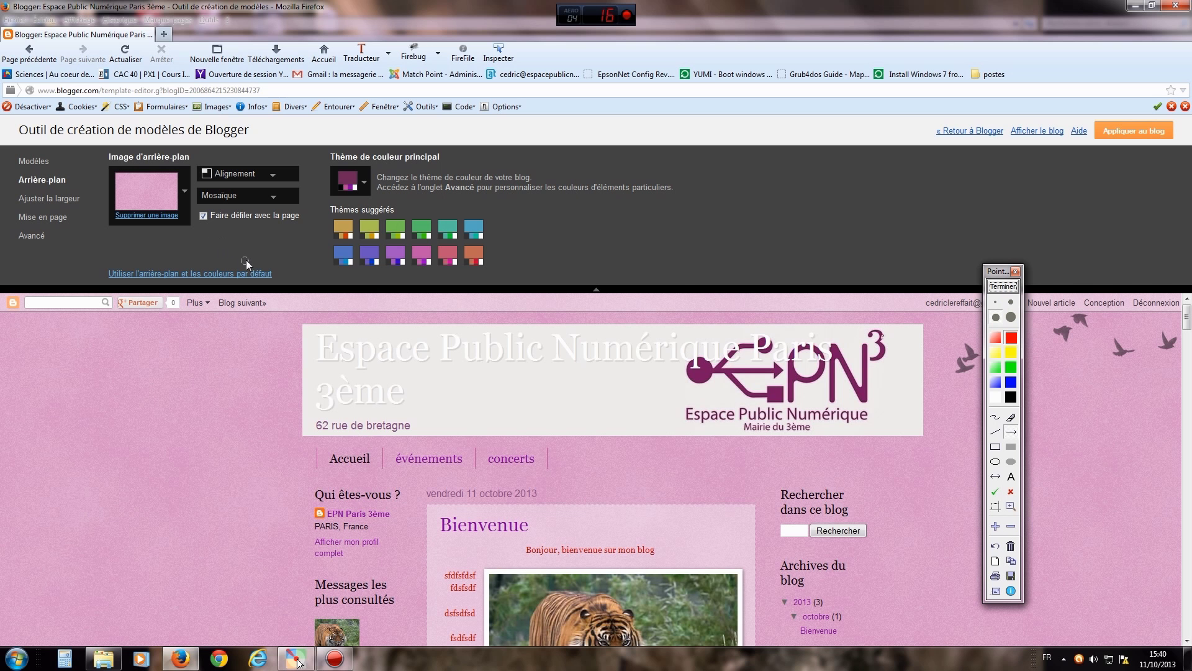
drag(249, 262, 160, 199)
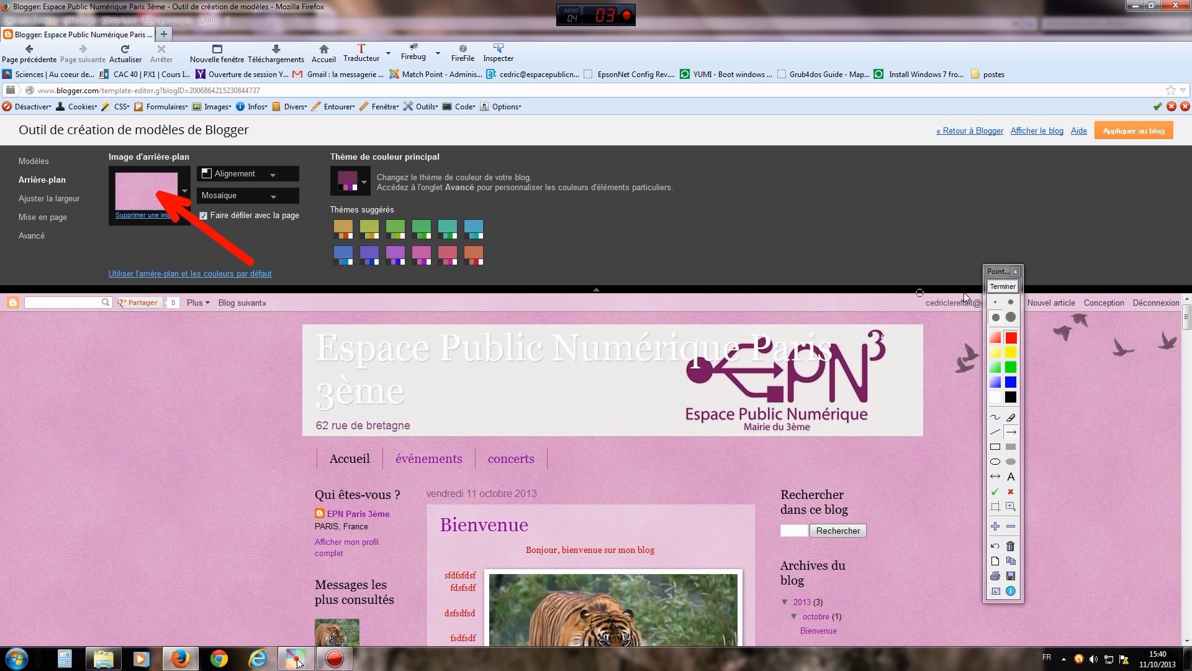
click(1002, 288)
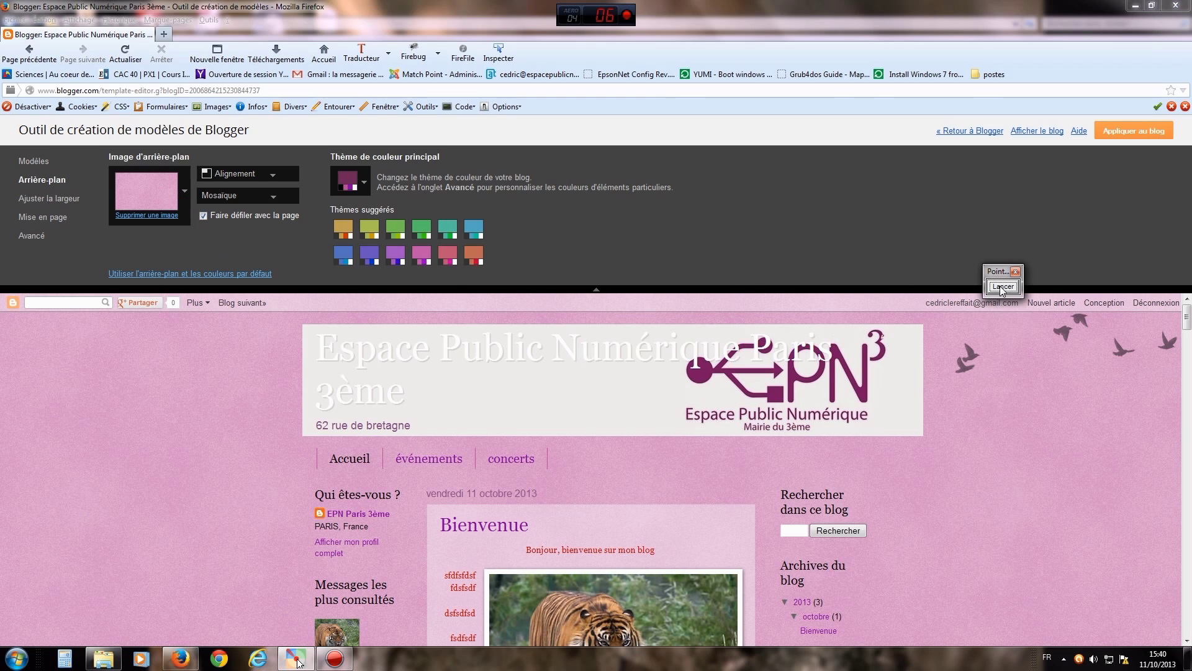
click(150, 190)
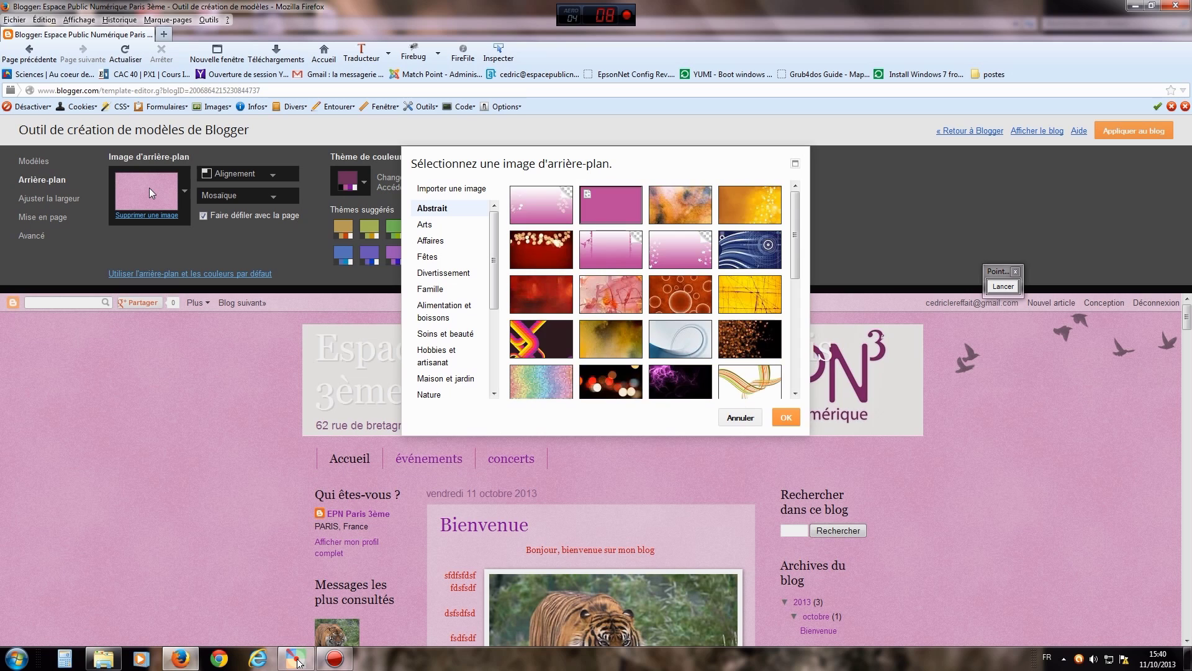
- Mark the upload-your-own-image option with an arrow and a freehand stroke, then clear the annotations
click(1000, 287)
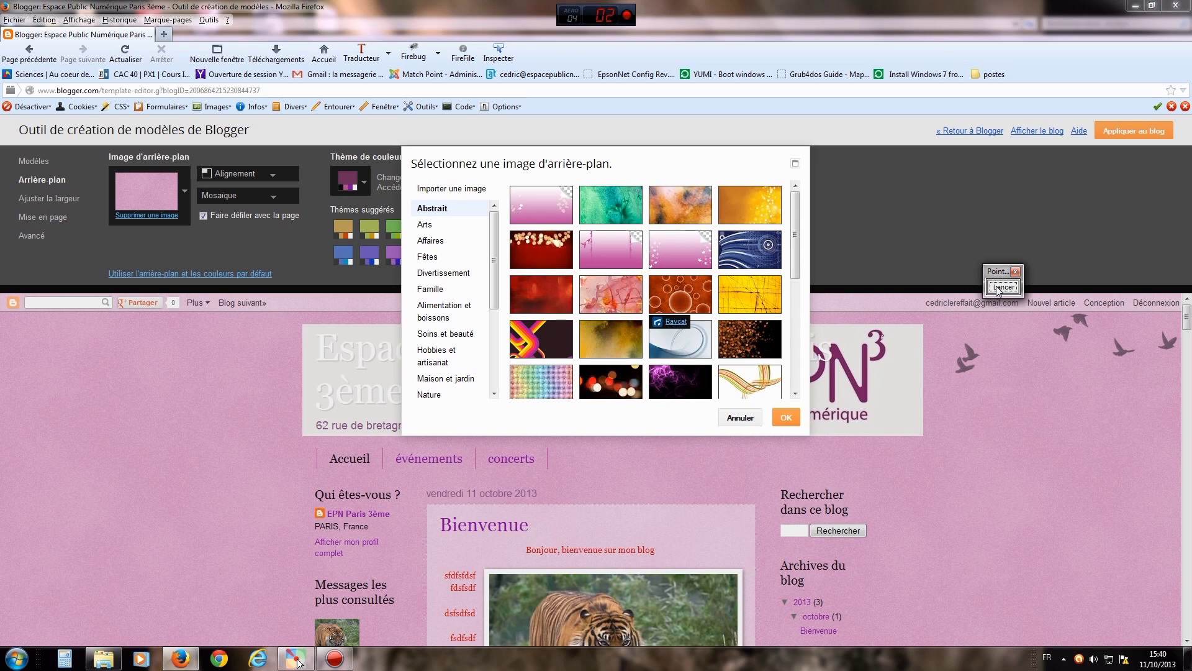
drag(559, 154, 492, 182)
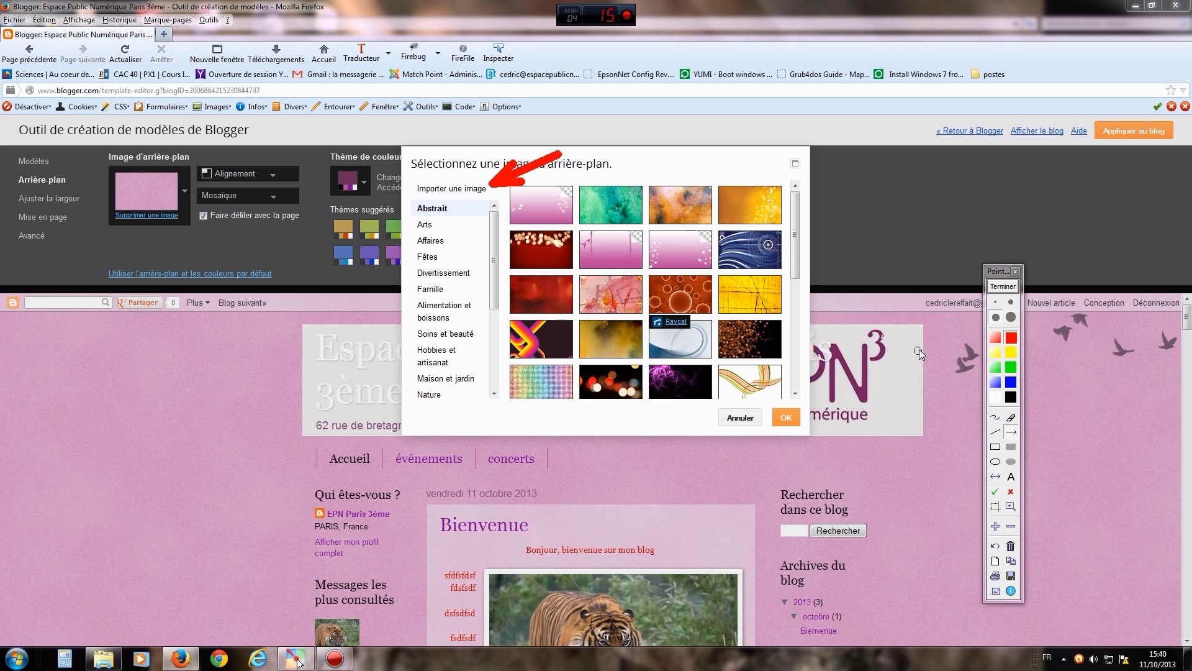
click(995, 417)
mouse_move(463, 210)
mouse_down()
mouse_move(490, 318)
mouse_move(473, 402)
mouse_up()
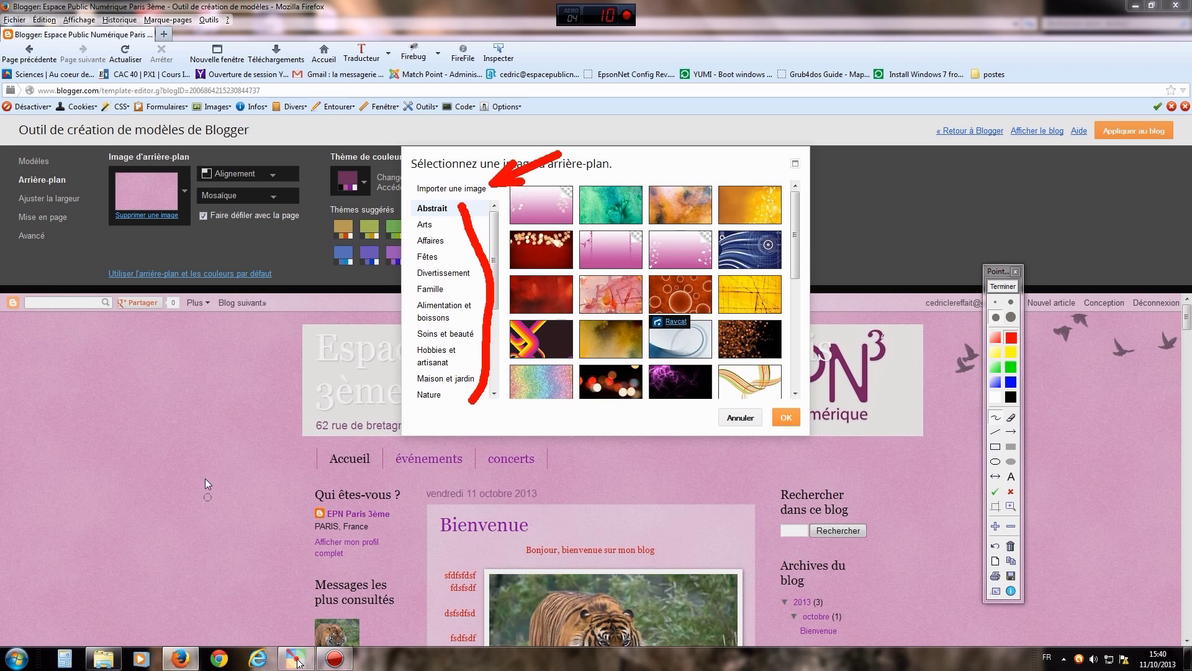
click(1003, 286)
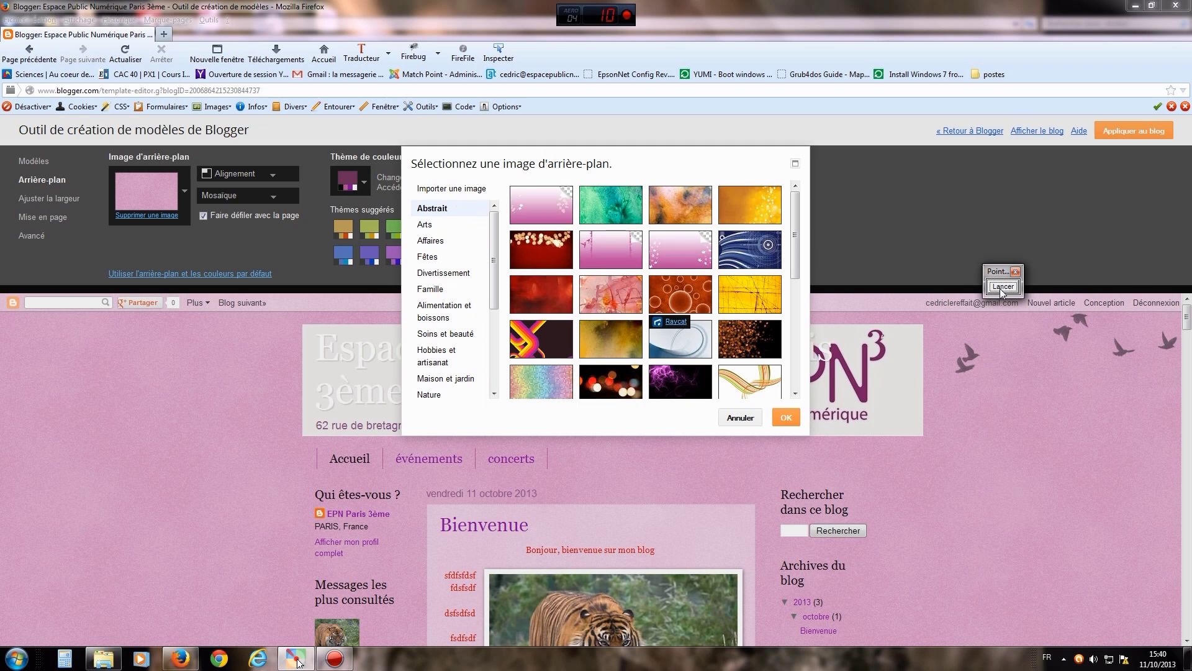
- Upload 43917694_p.jpg via Importer une image and apply it as the background
click(464, 191)
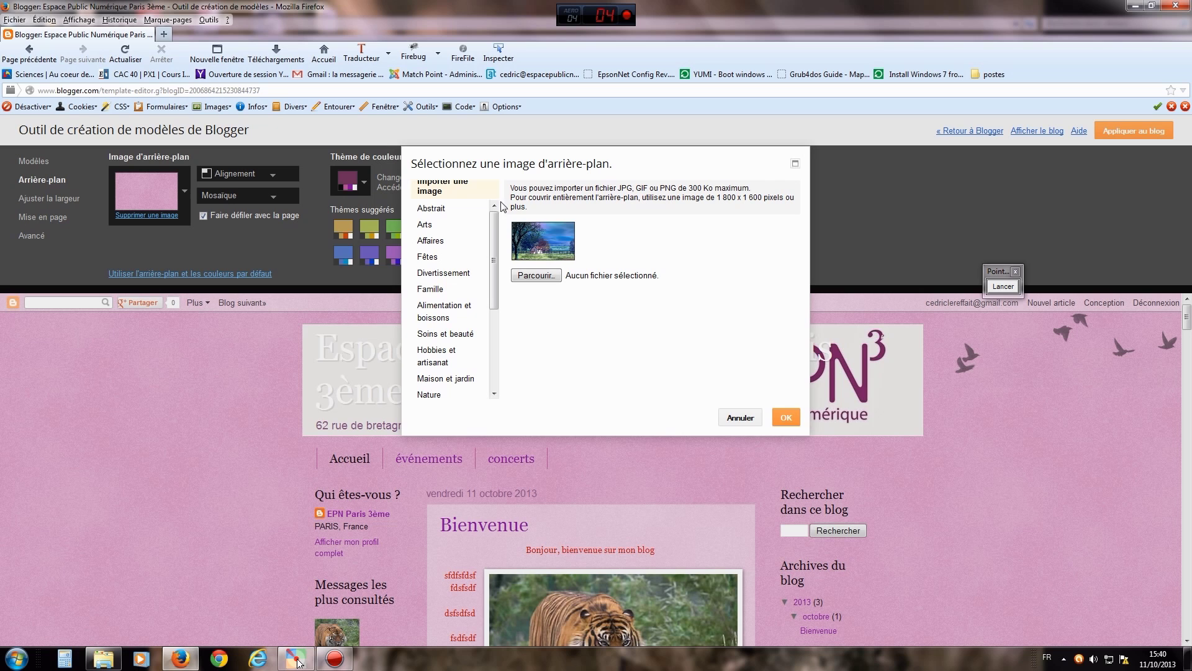
click(547, 277)
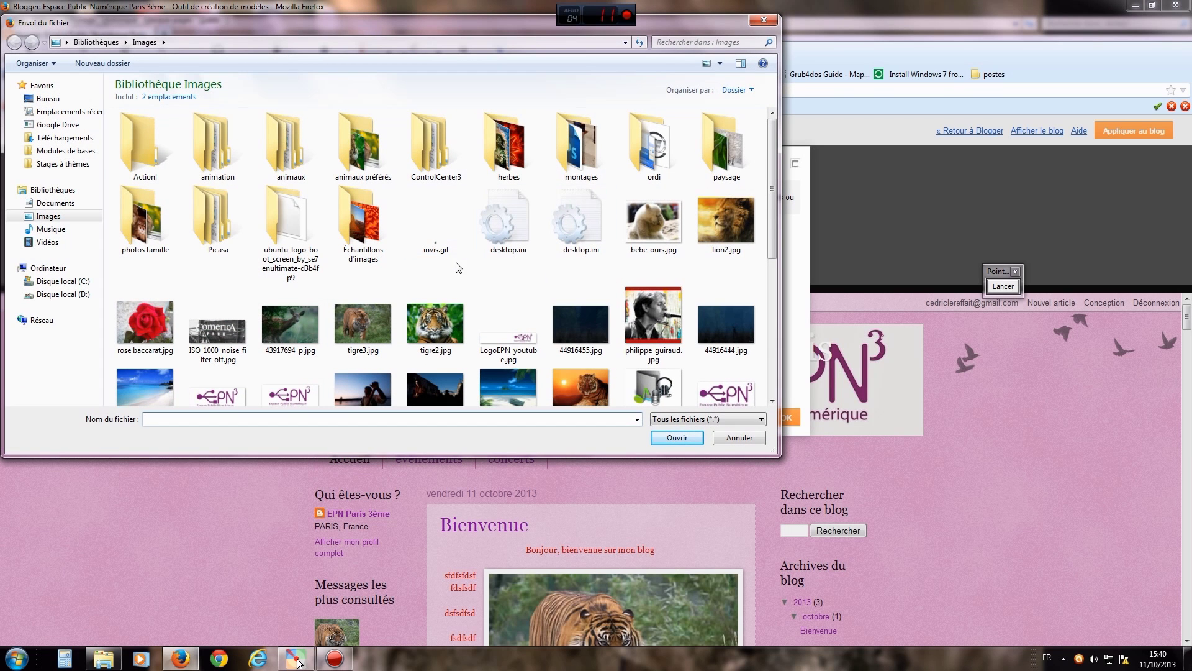
drag(769, 240, 772, 266)
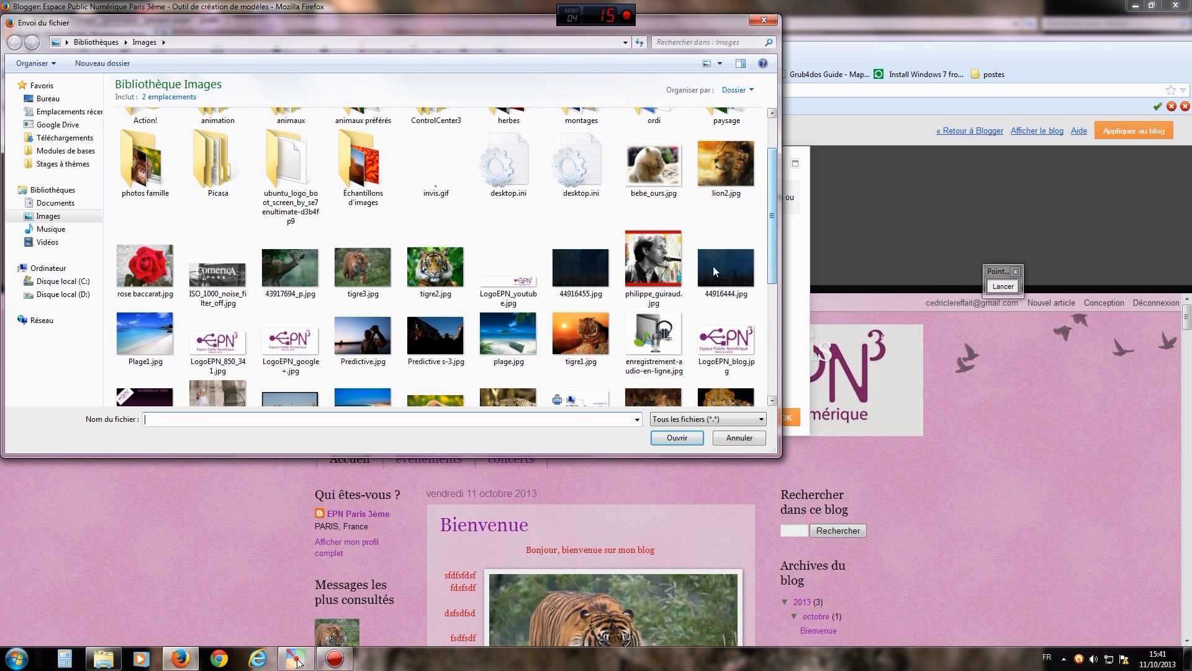
click(296, 267)
click(677, 437)
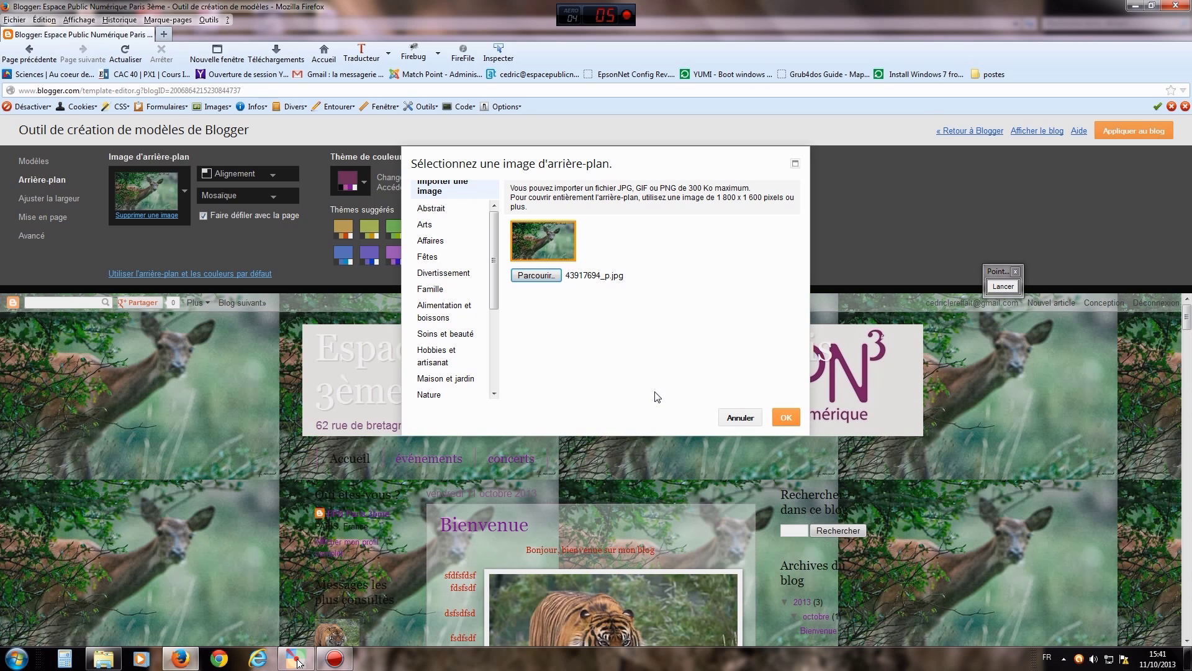
click(786, 417)
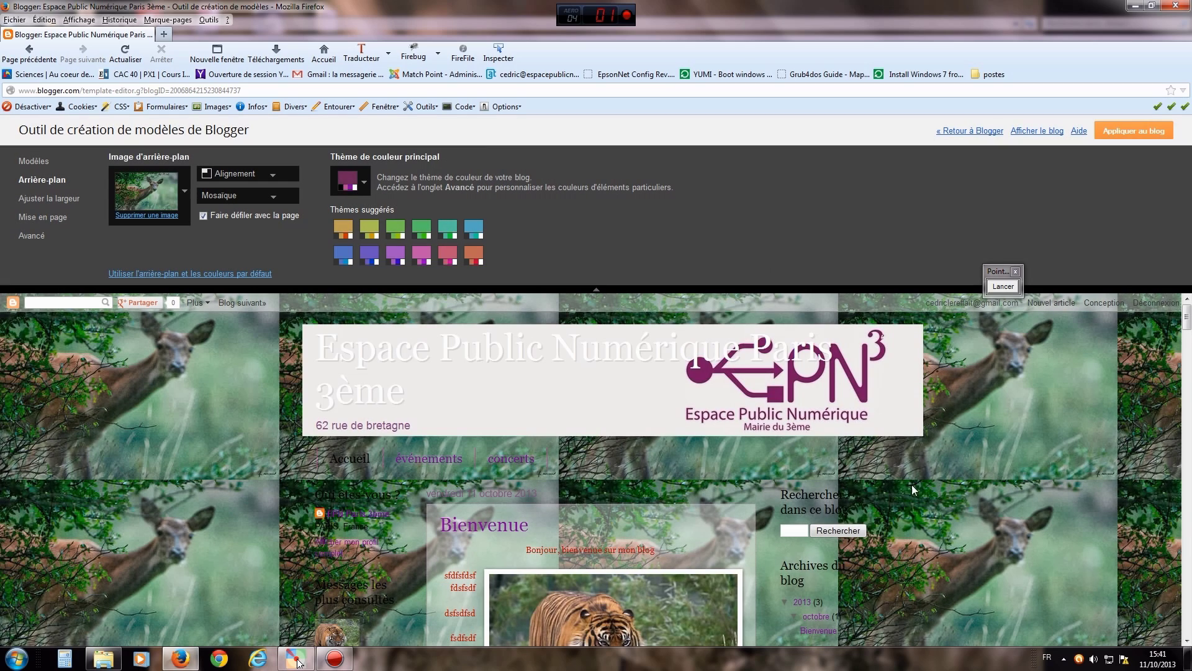
- Try the deer background untiled with top-centre, top-right and top-left alignments
scroll(1058, 433, down, 10)
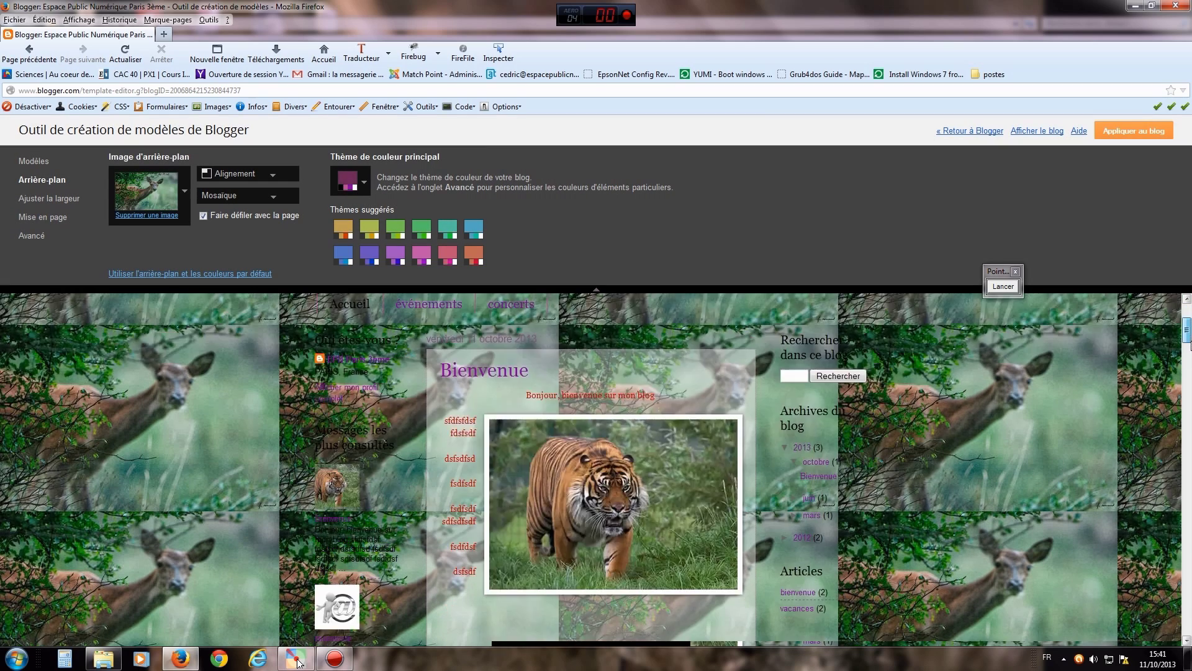
scroll(1156, 302, up, 12)
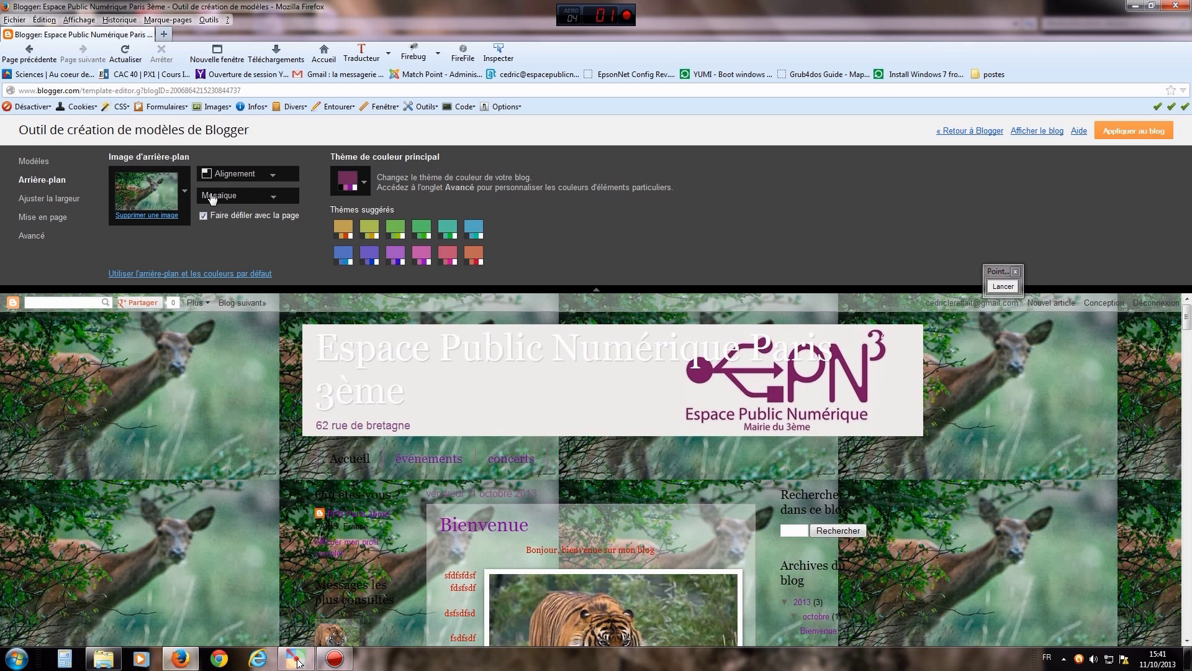
click(274, 198)
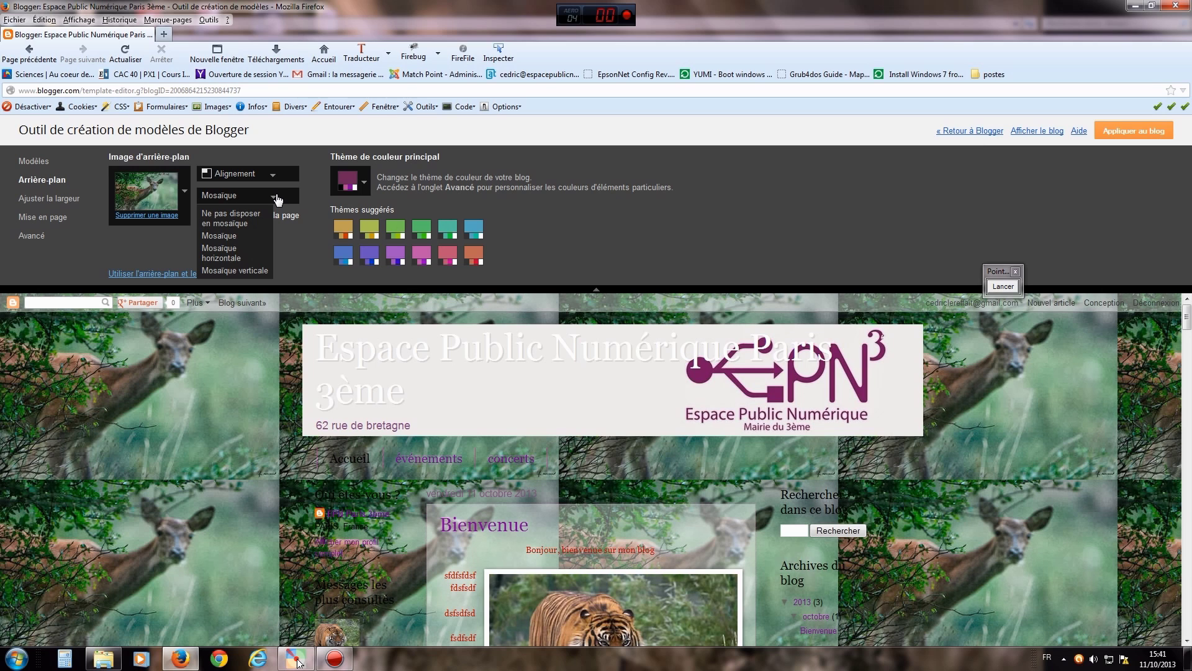
click(223, 217)
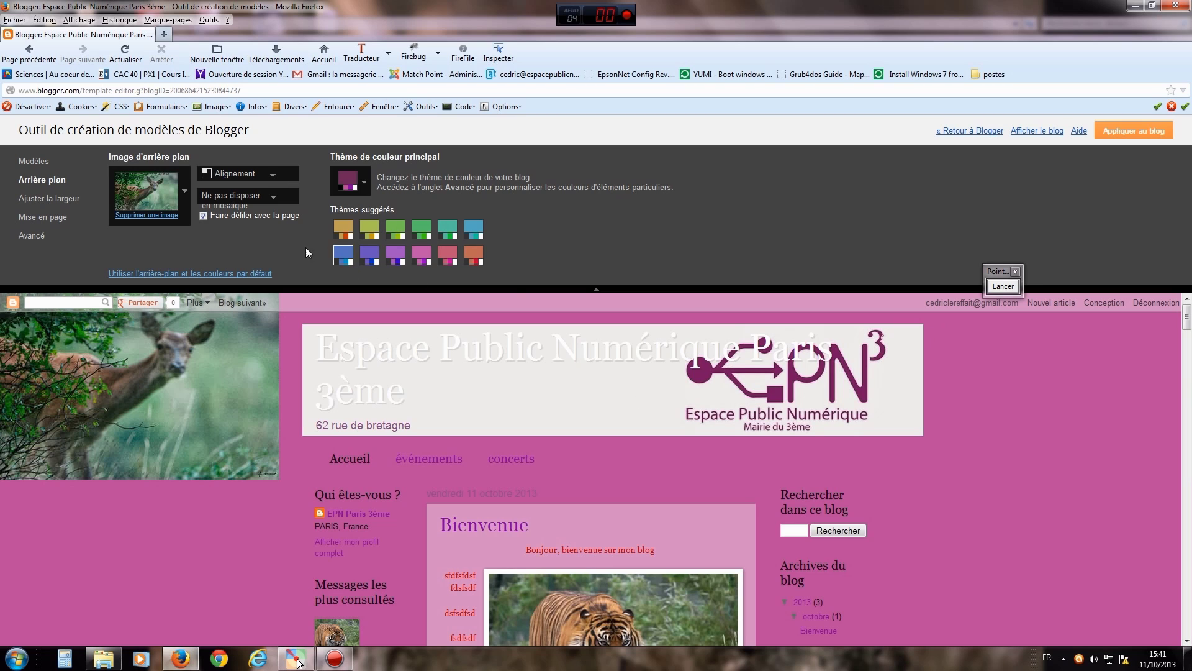
click(274, 177)
click(224, 190)
click(275, 198)
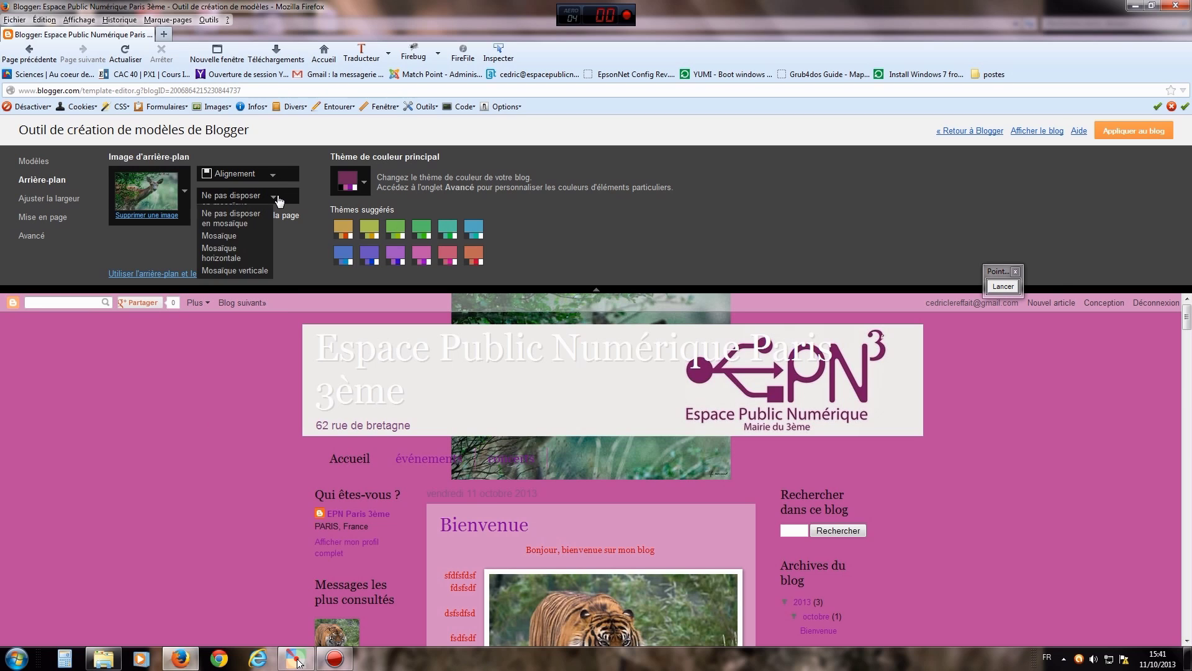
click(272, 177)
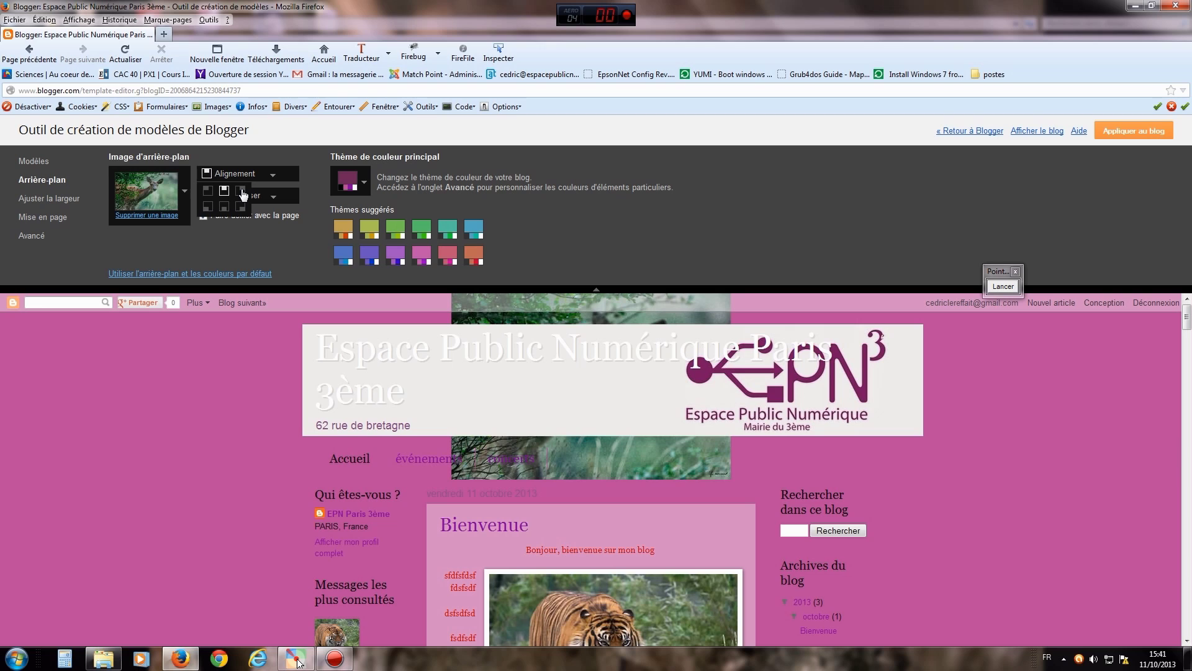
click(242, 192)
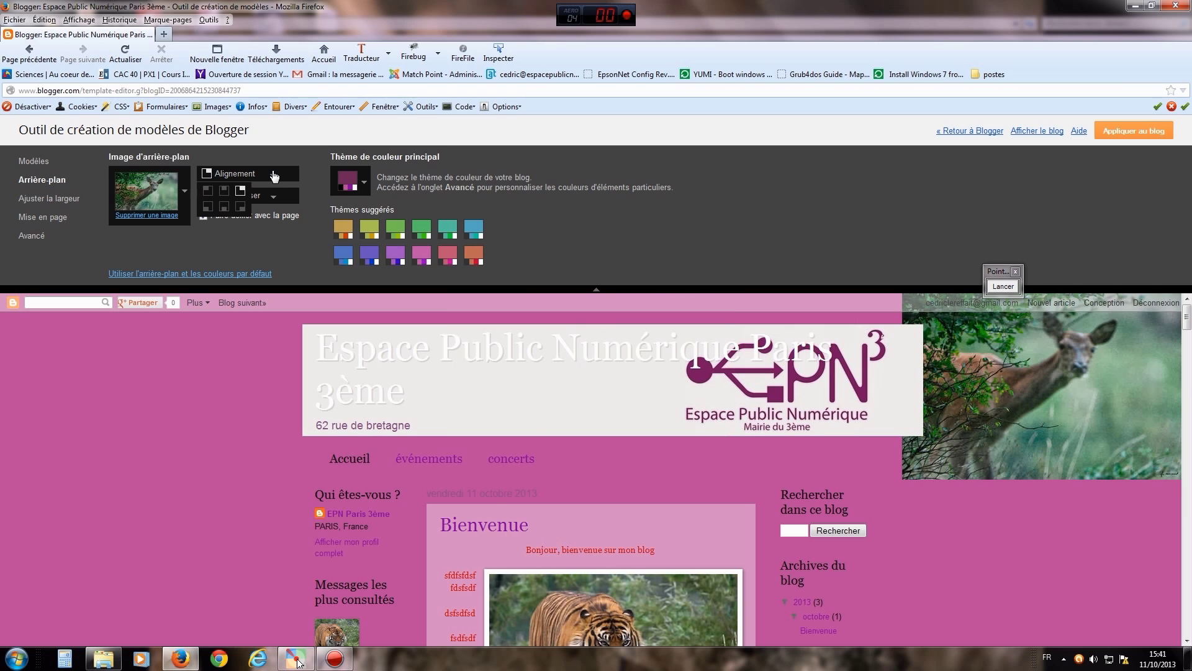
click(207, 190)
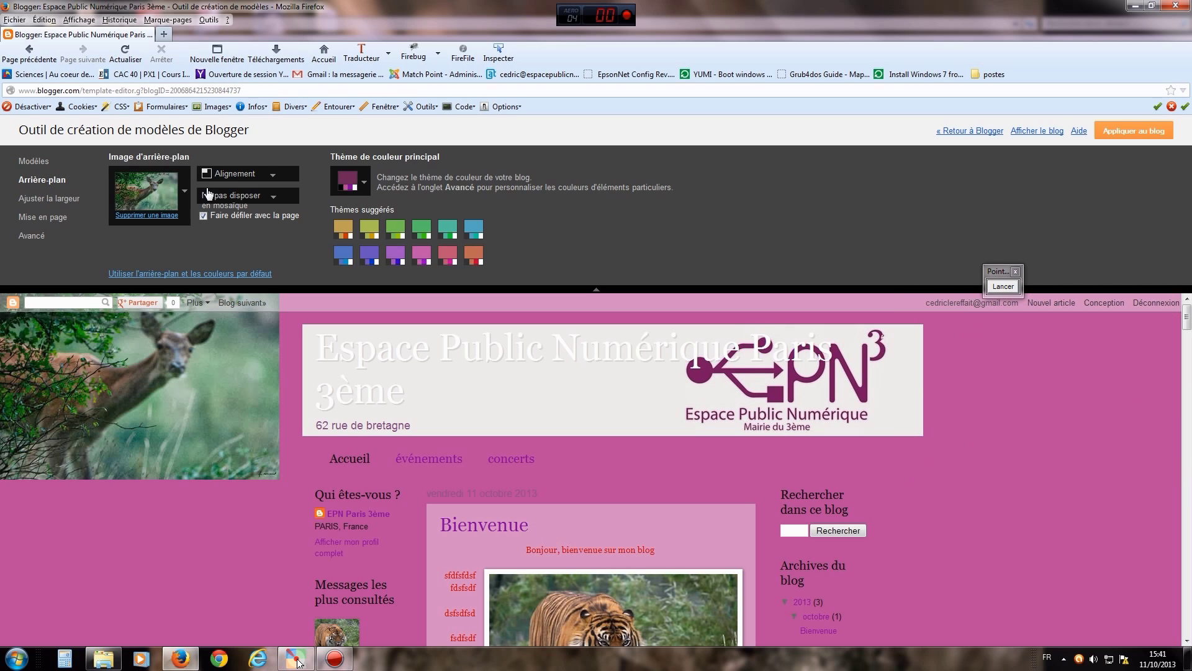
- Test horizontal and vertical tiling, settle on Mosaïque, and uncheck Faire défiler avec la page
click(275, 200)
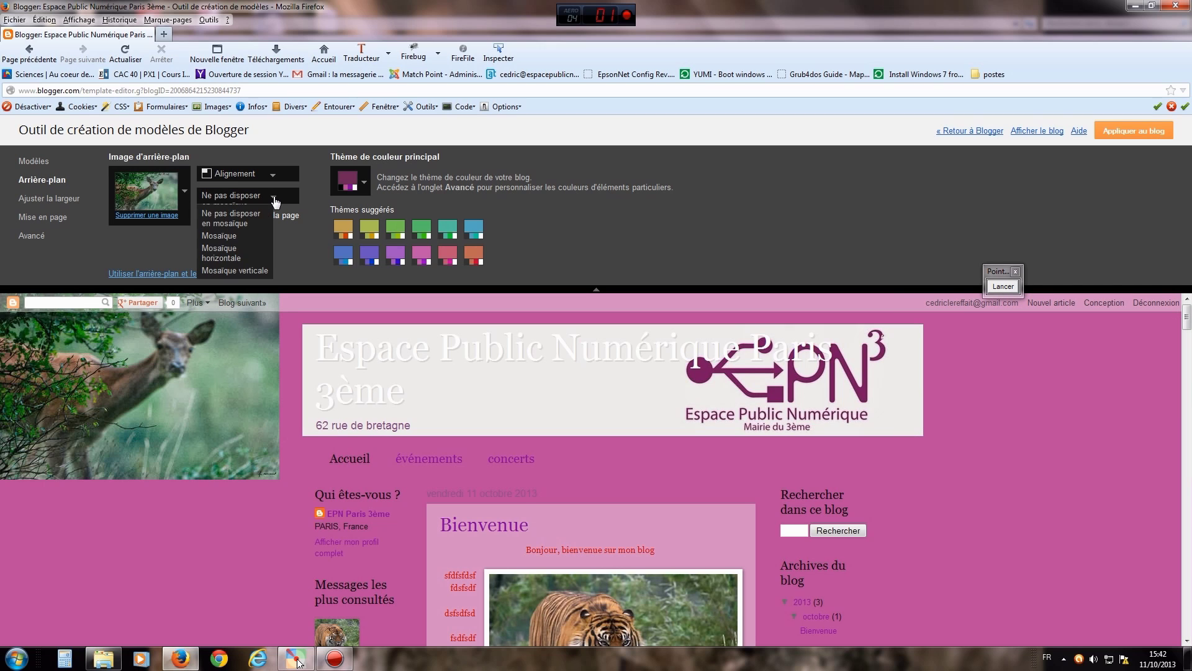
click(229, 260)
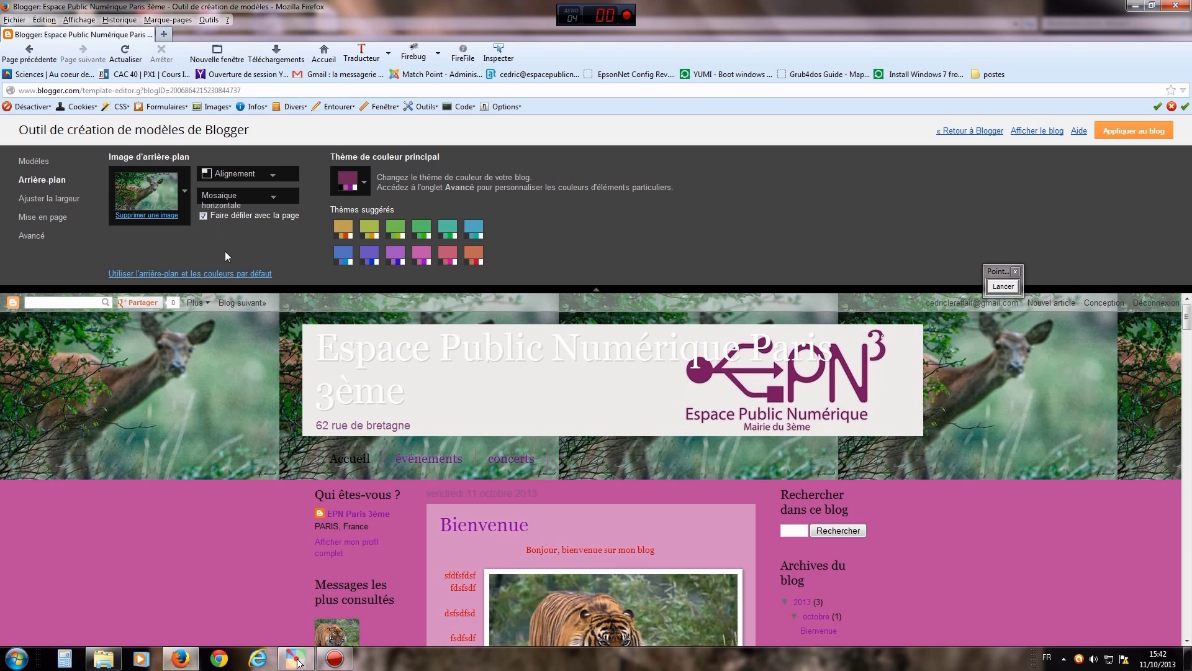
click(273, 199)
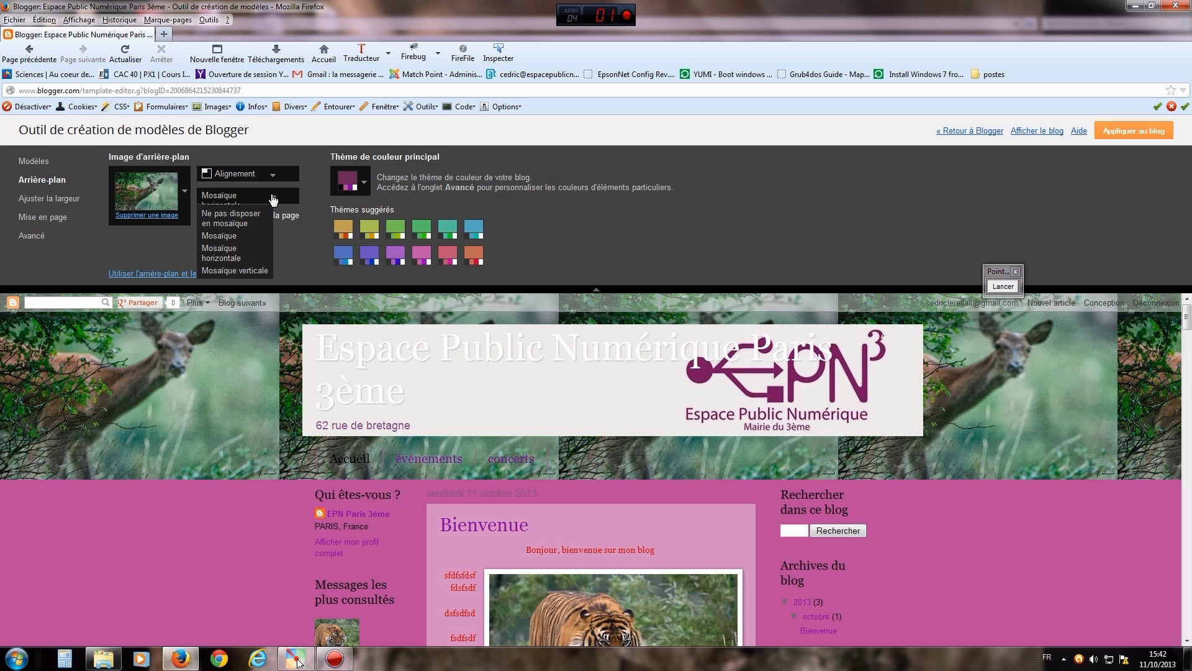
click(231, 272)
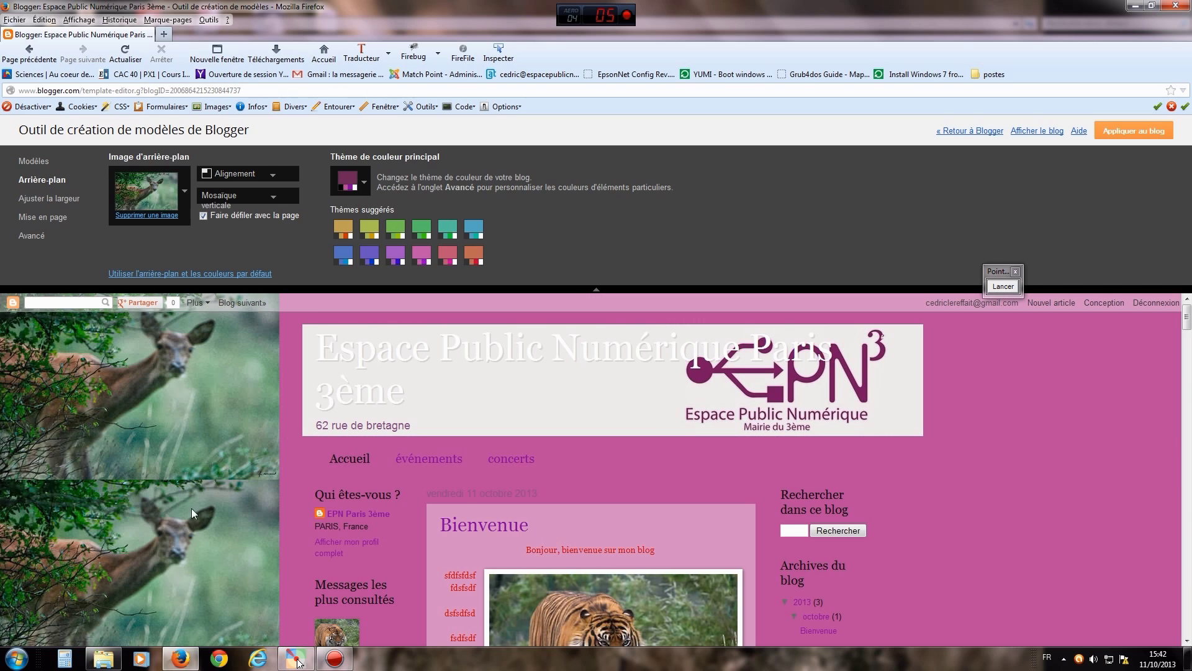
click(272, 198)
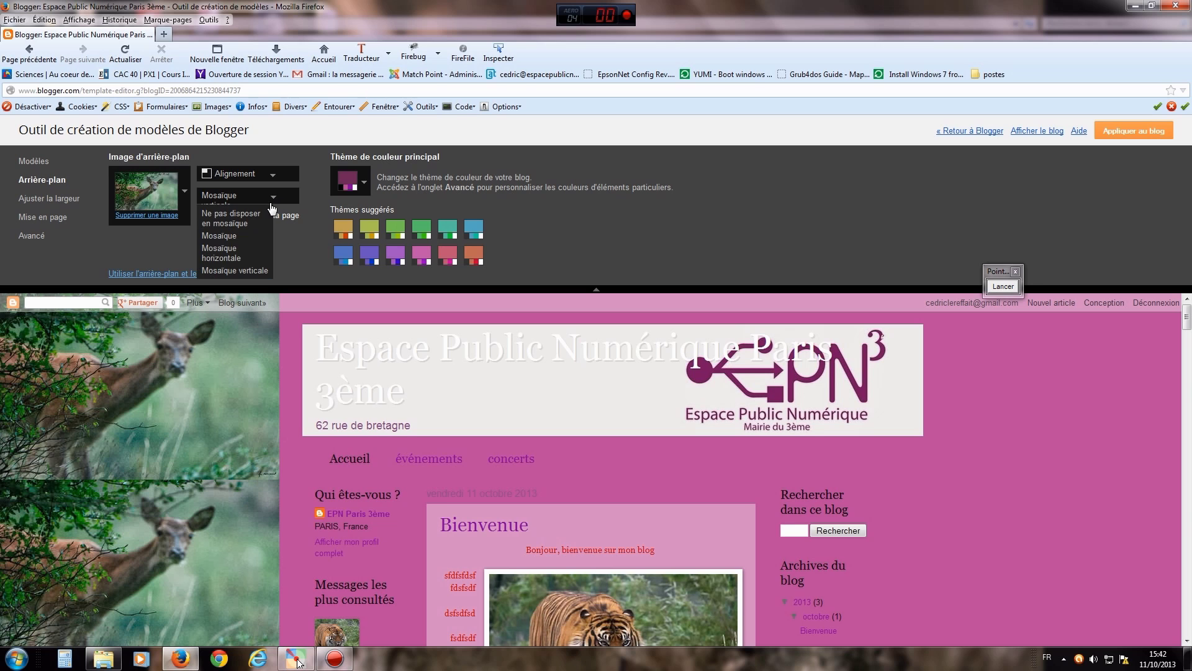
click(225, 235)
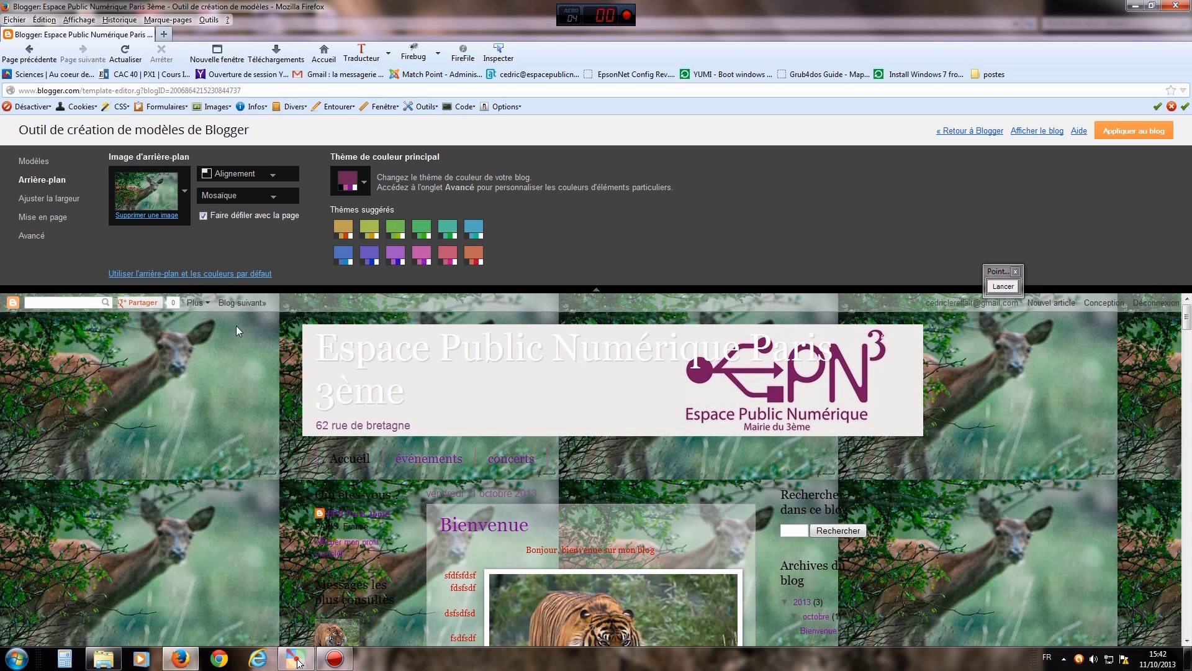
mouse_move(1187, 316)
mouse_down()
mouse_move(1186, 392)
mouse_move(1176, 315)
mouse_up()
click(204, 215)
mouse_move(1187, 327)
mouse_down()
mouse_move(1187, 366)
mouse_move(1185, 303)
mouse_move(1187, 439)
mouse_move(1186, 313)
mouse_up()
- Re-enable scrolling with the page, then choose the dark blue binary-code image from Technologies
click(203, 216)
mouse_move(1186, 320)
mouse_down()
mouse_move(1188, 425)
mouse_move(1187, 323)
mouse_move(1174, 298)
mouse_move(1188, 371)
mouse_move(1189, 309)
mouse_up()
click(147, 190)
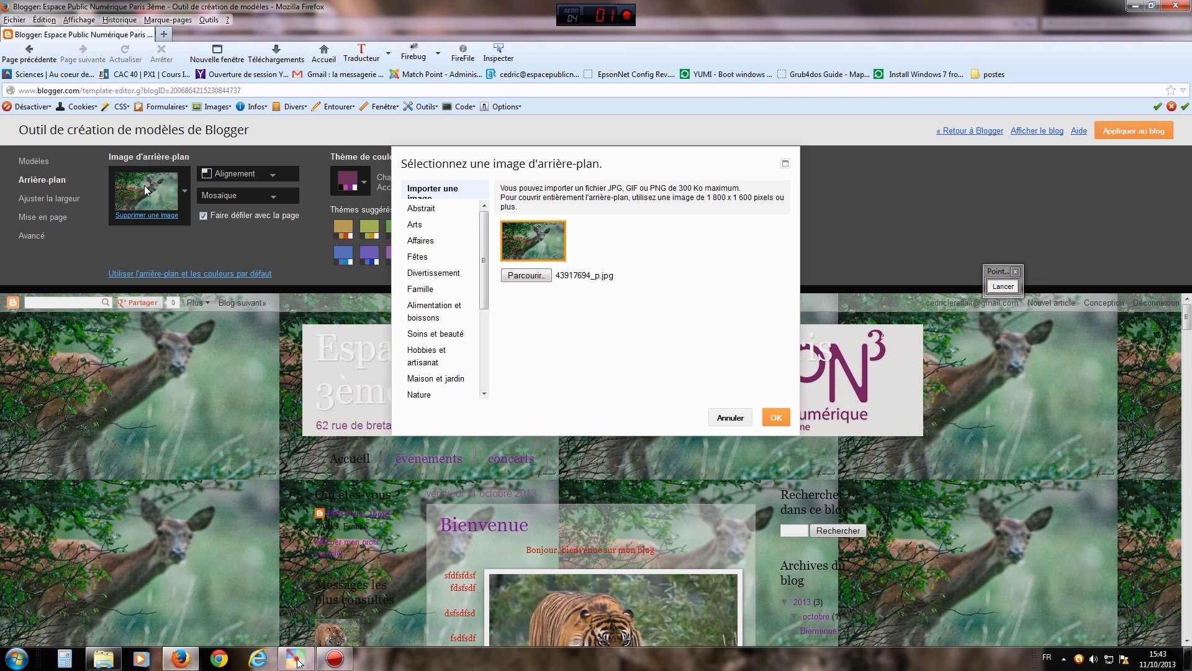
drag(483, 273, 481, 356)
click(440, 343)
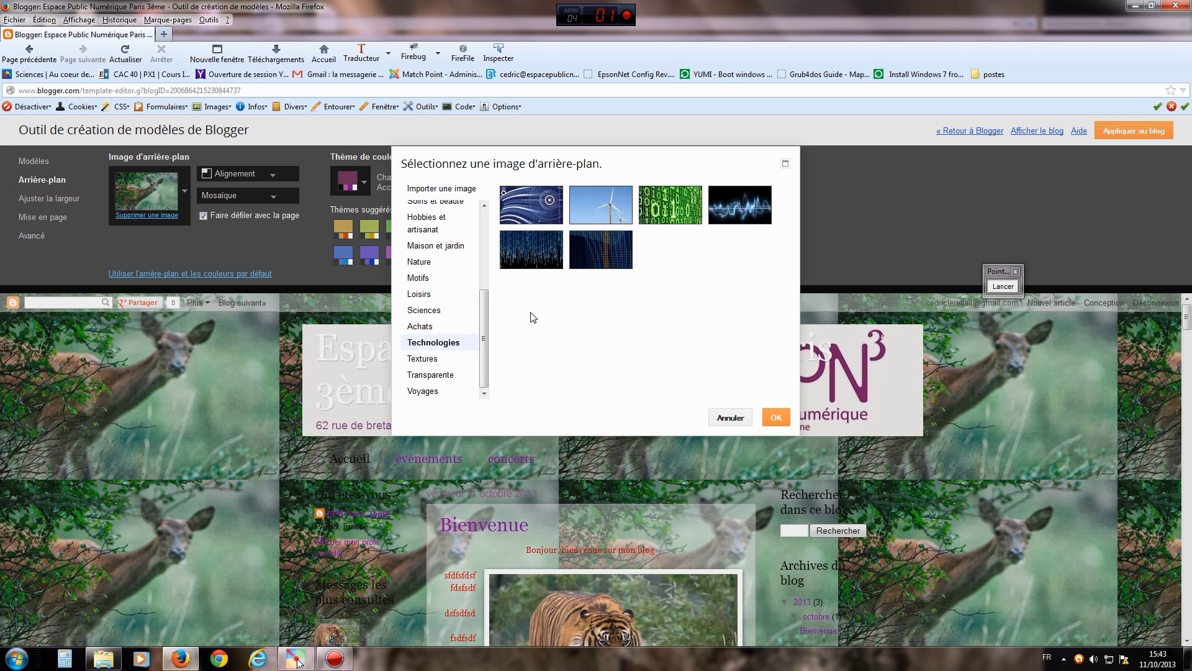
click(537, 252)
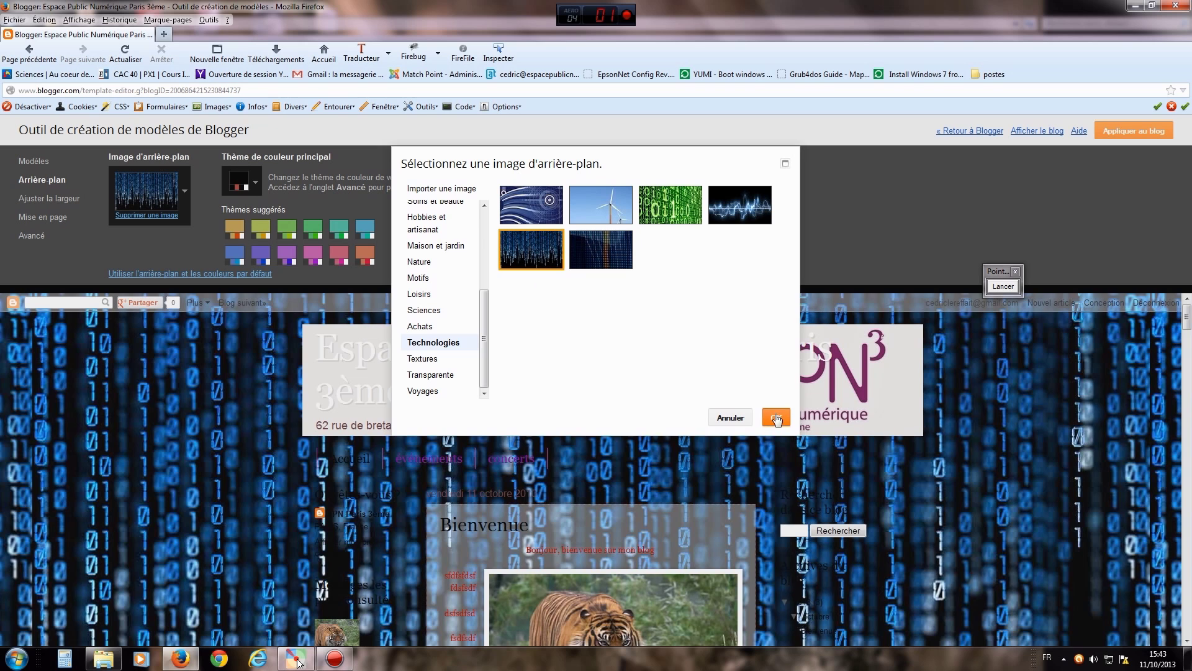
click(773, 421)
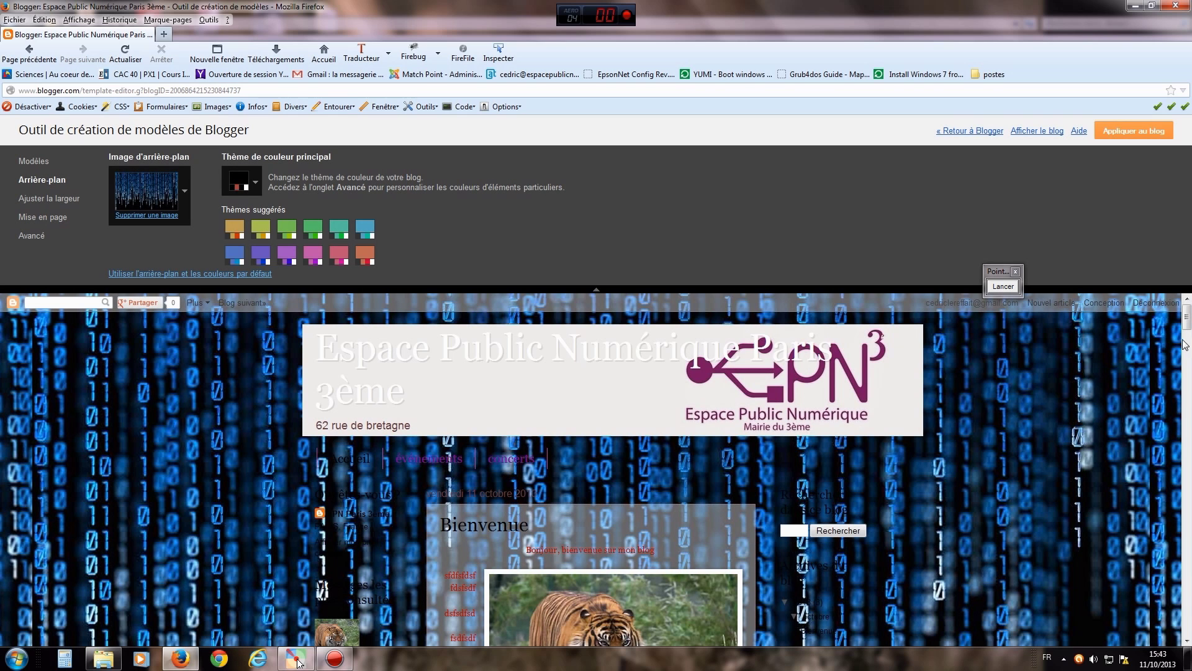
- Try the purple suggested theme, then remove the background image and confirm
scroll(1146, 429, down, 10)
mouse_move(1185, 318)
mouse_down()
mouse_move(1186, 400)
mouse_move(1173, 310)
mouse_up()
click(286, 256)
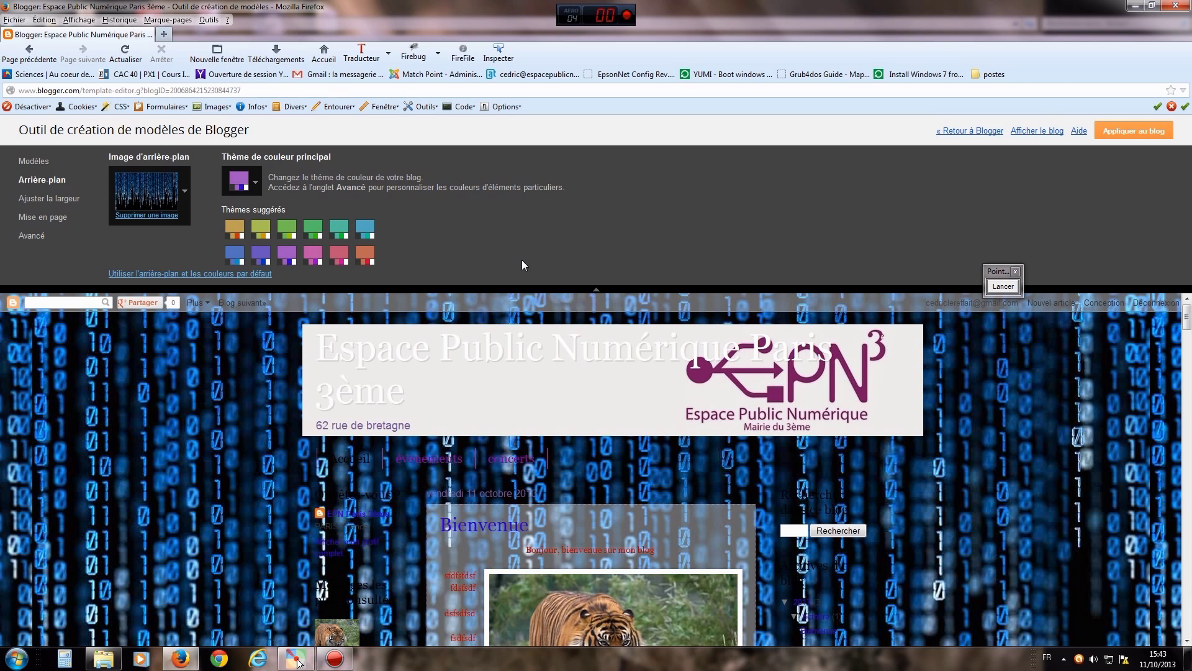
click(238, 182)
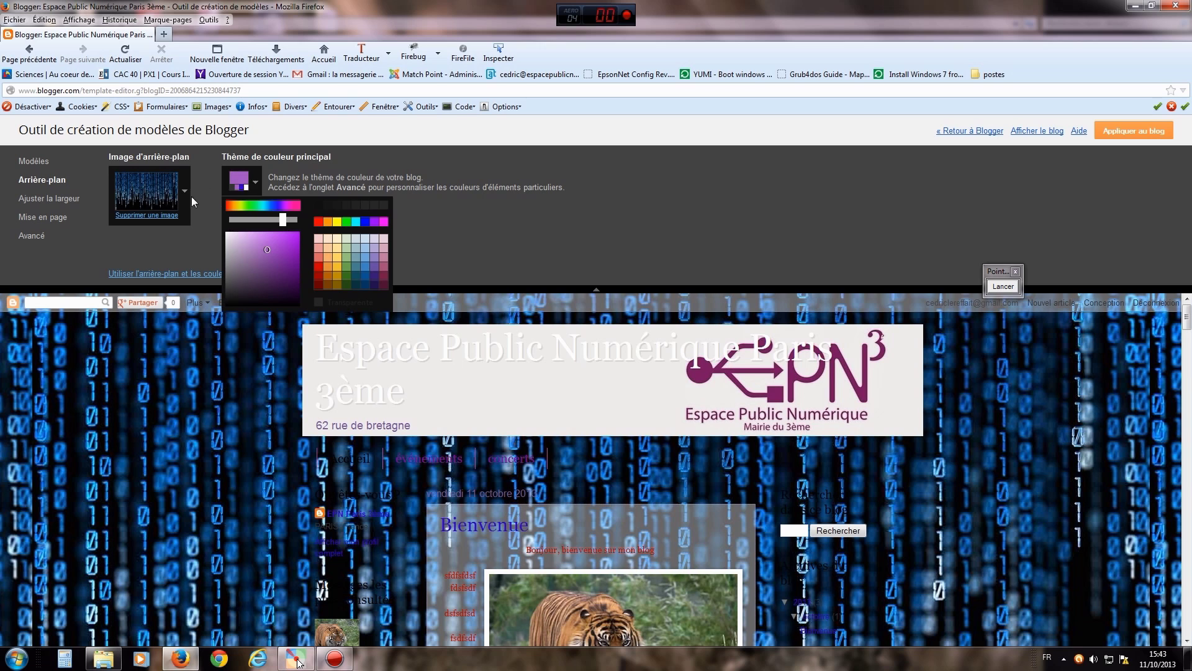
click(175, 252)
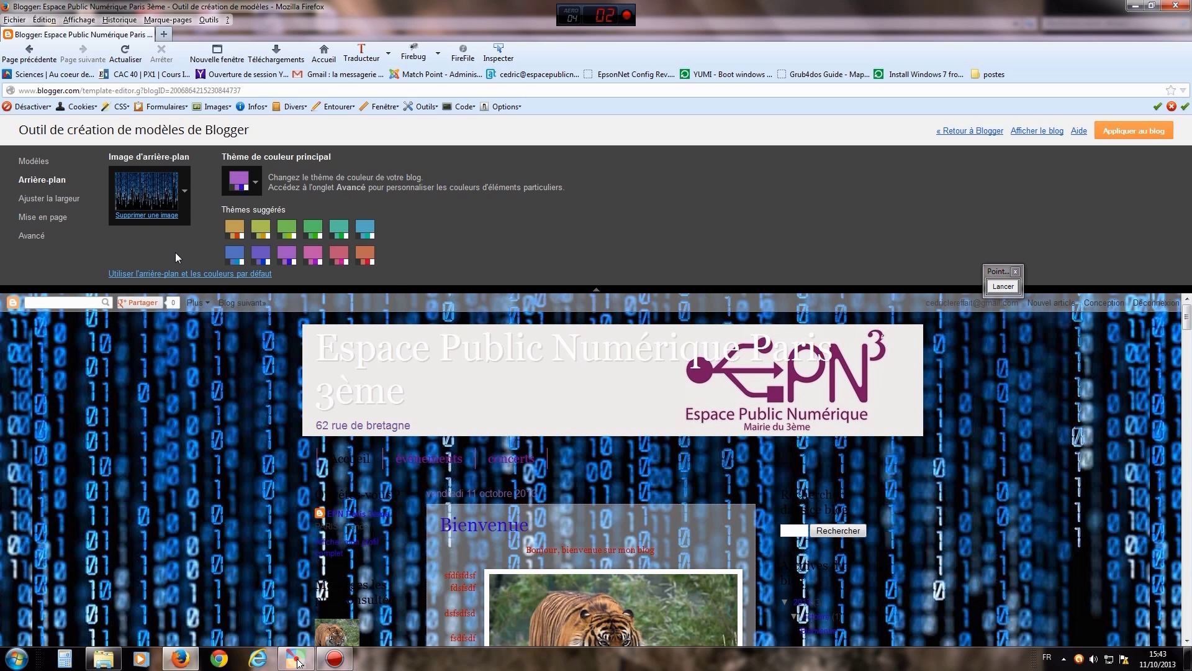
click(154, 214)
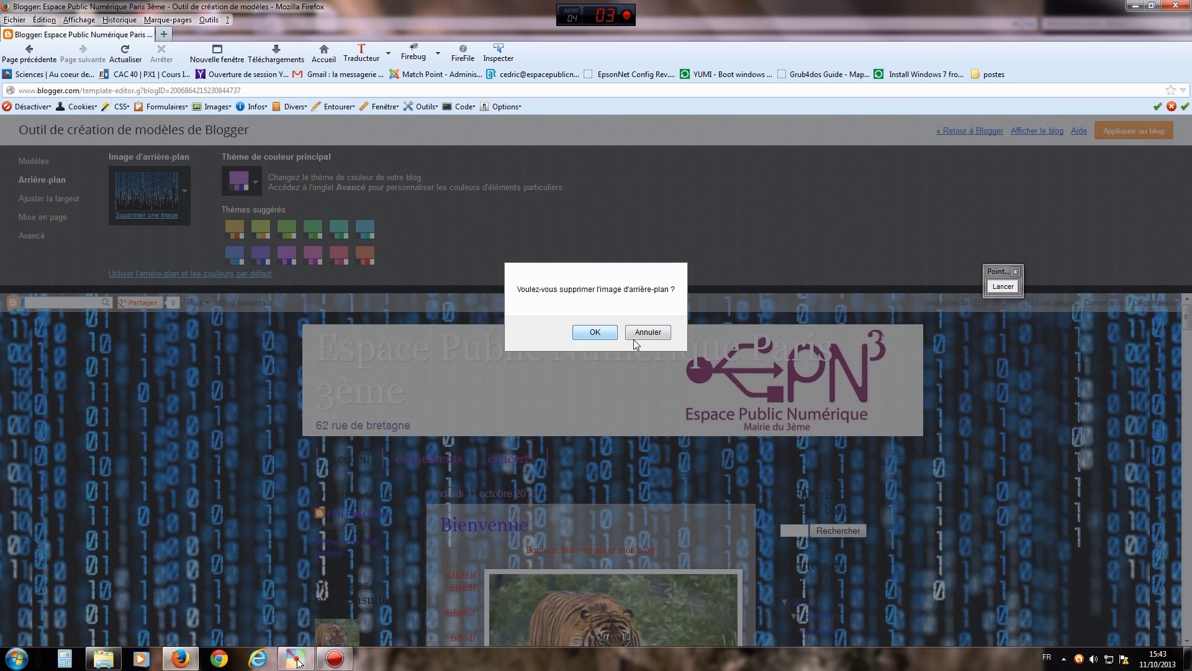
click(606, 327)
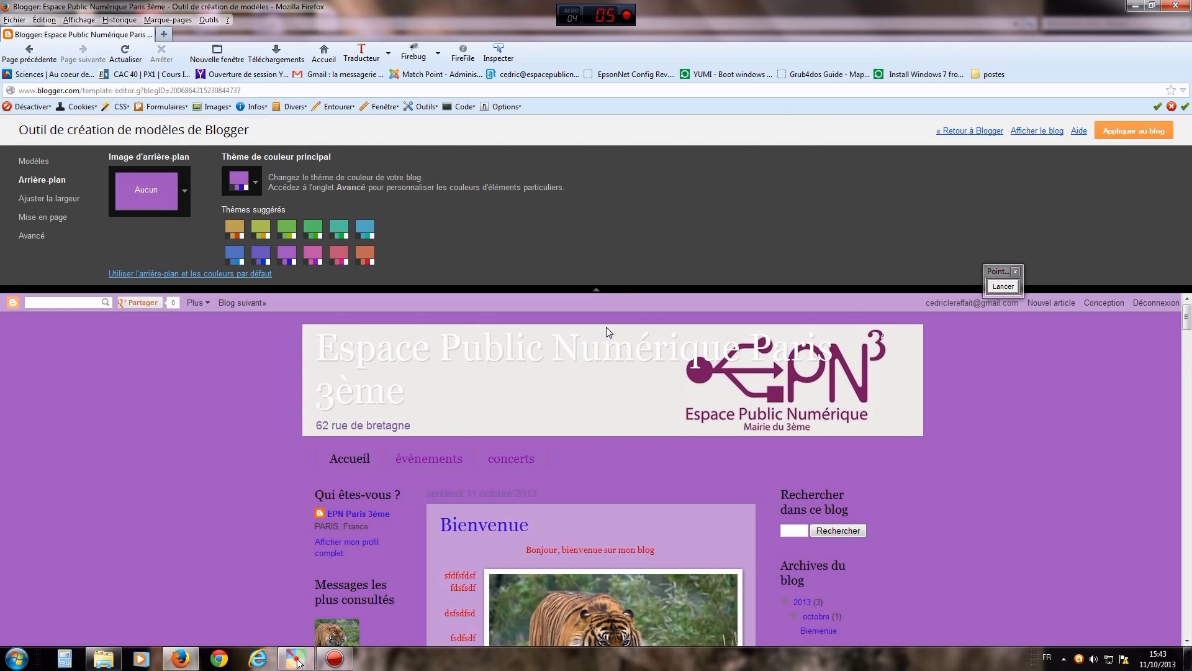
- Apply and lighten the pink suggested theme, add a brief arrow annotation, and open the width settings
click(311, 254)
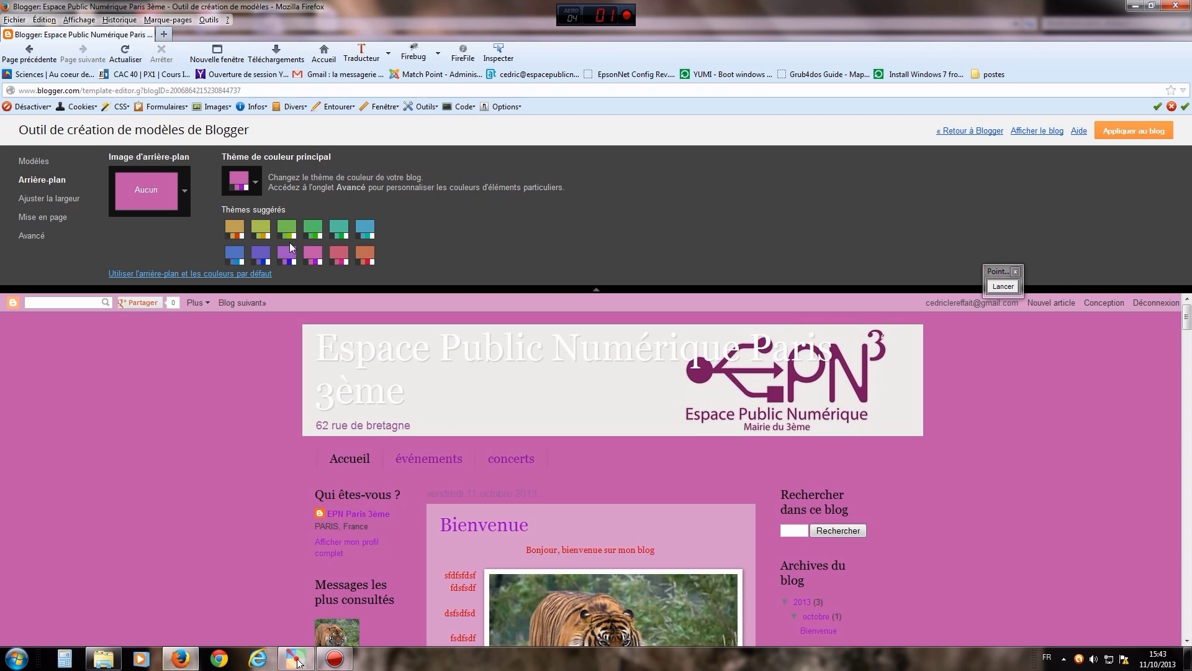
click(243, 181)
mouse_move(268, 250)
mouse_down()
mouse_move(242, 242)
mouse_move(256, 250)
mouse_up()
click(477, 221)
click(1003, 285)
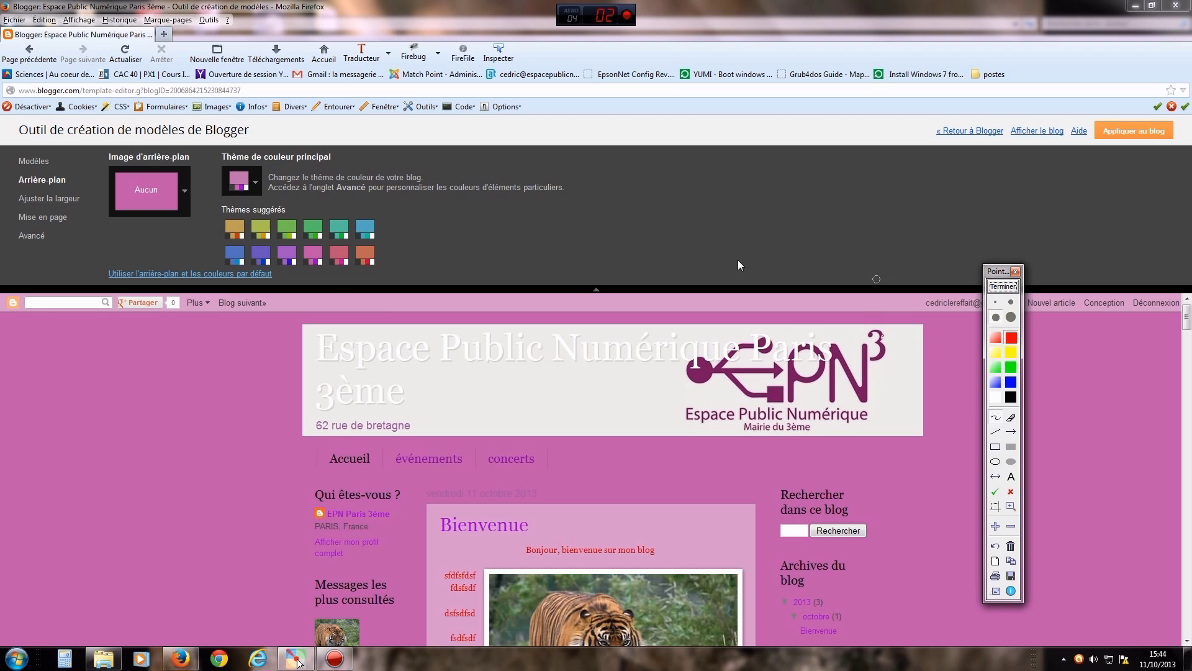
mouse_move(93, 208)
mouse_down()
mouse_move(89, 224)
mouse_move(84, 202)
mouse_move(115, 210)
mouse_up()
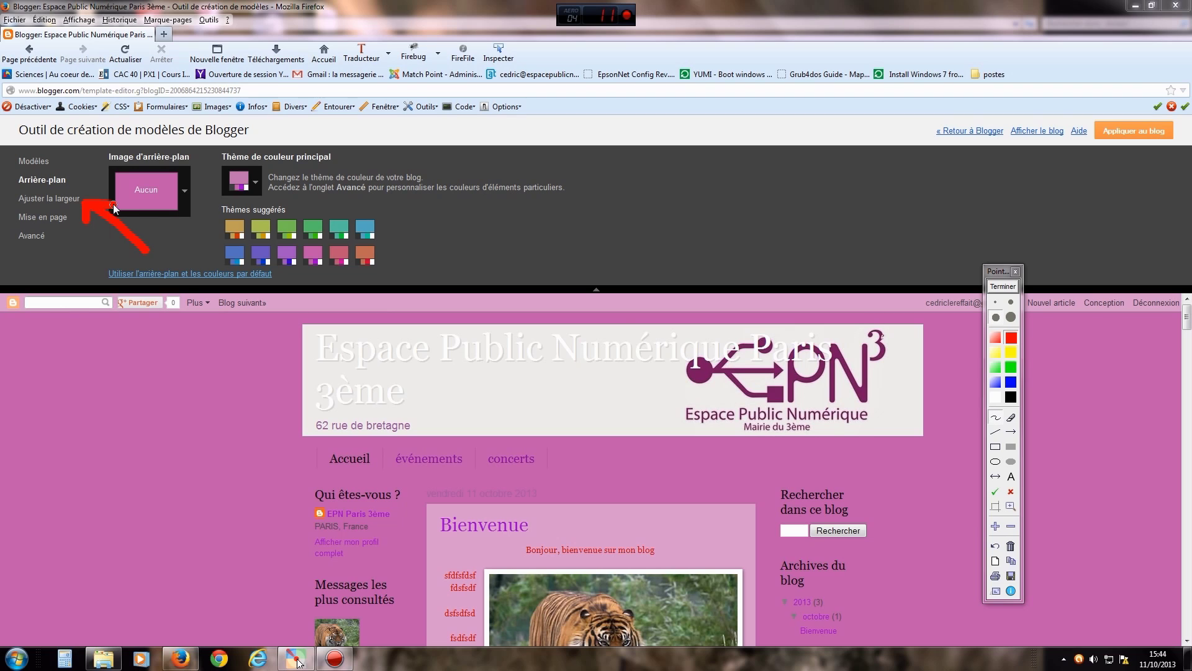
click(1002, 286)
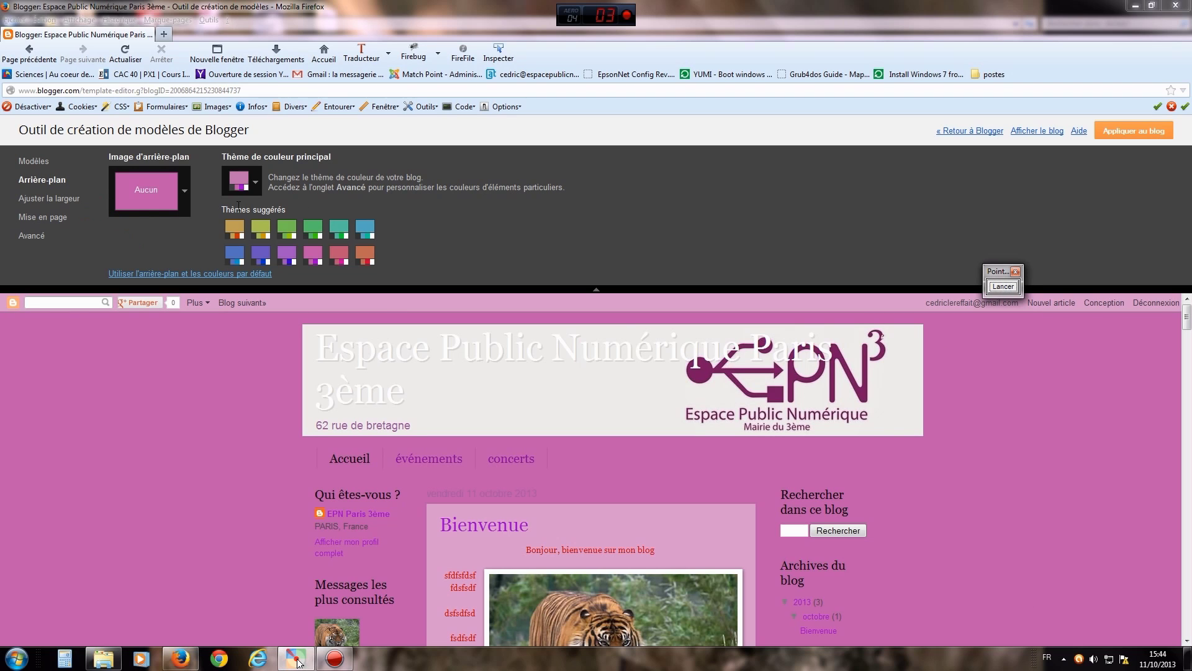
click(69, 200)
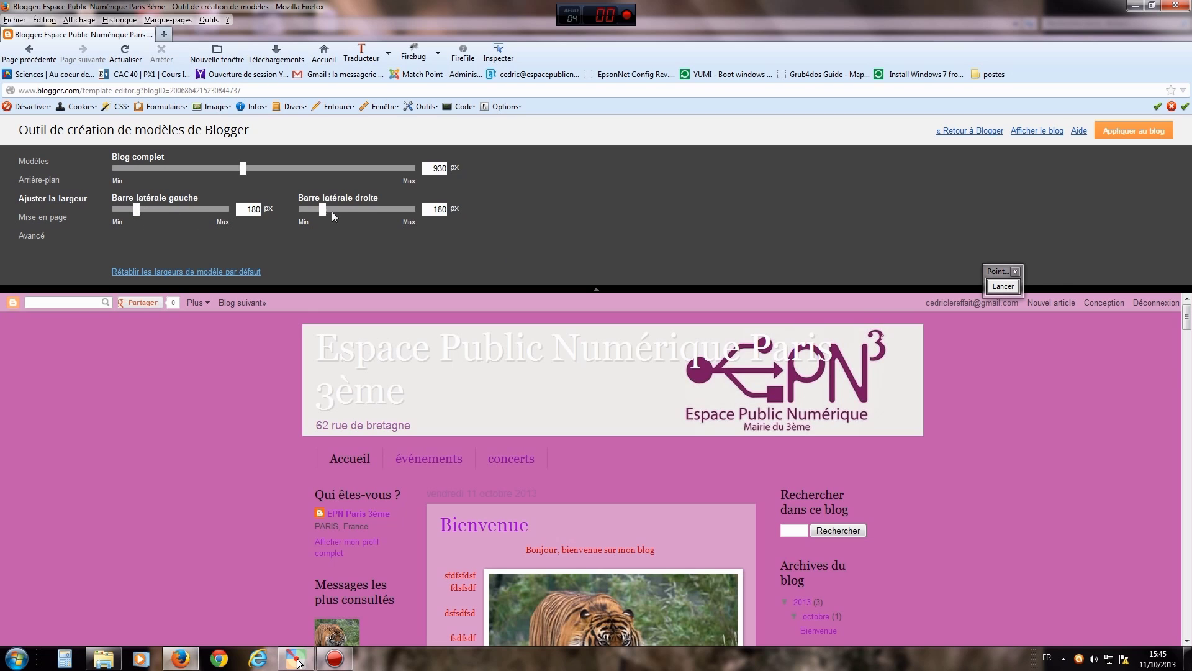
- Adjust the left and right sidebar sliders so each sidebar is 160 px wide
drag(136, 210, 169, 214)
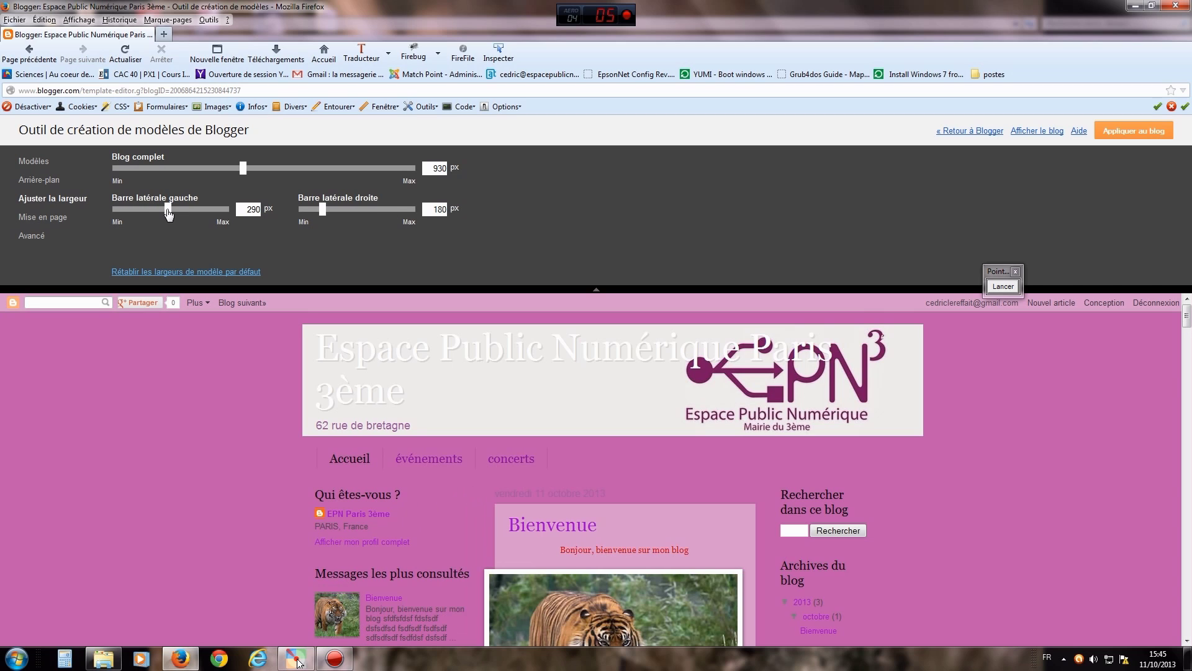
drag(323, 214, 318, 216)
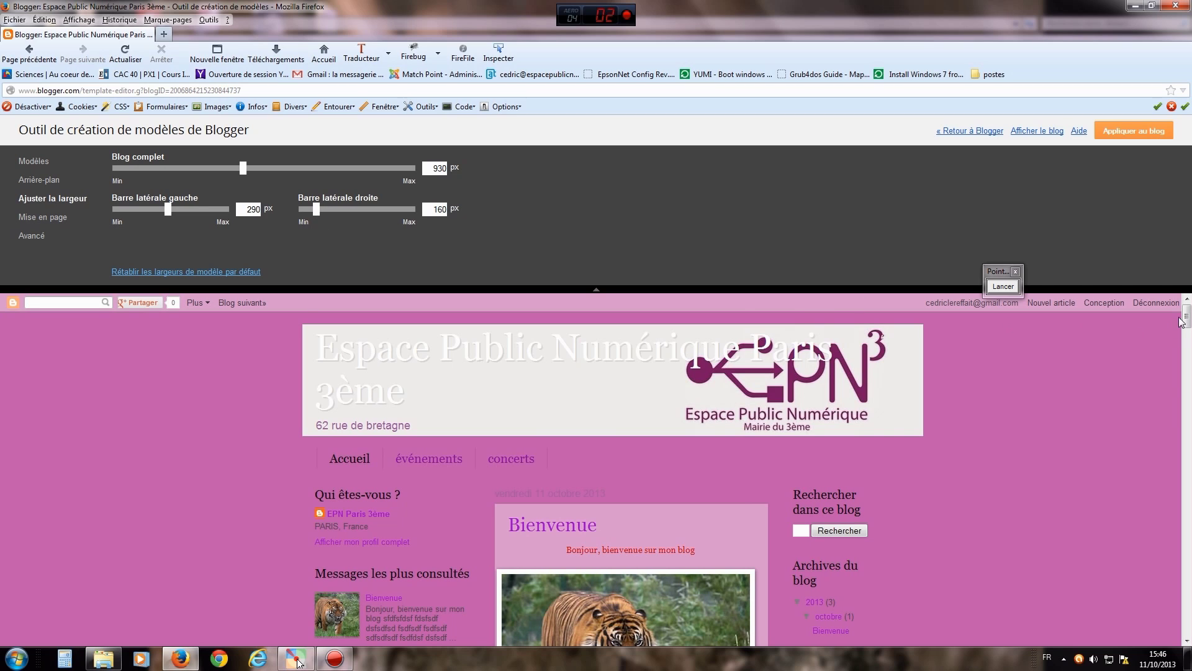
mouse_move(1186, 318)
mouse_down()
mouse_move(1186, 338)
mouse_move(1186, 328)
mouse_up()
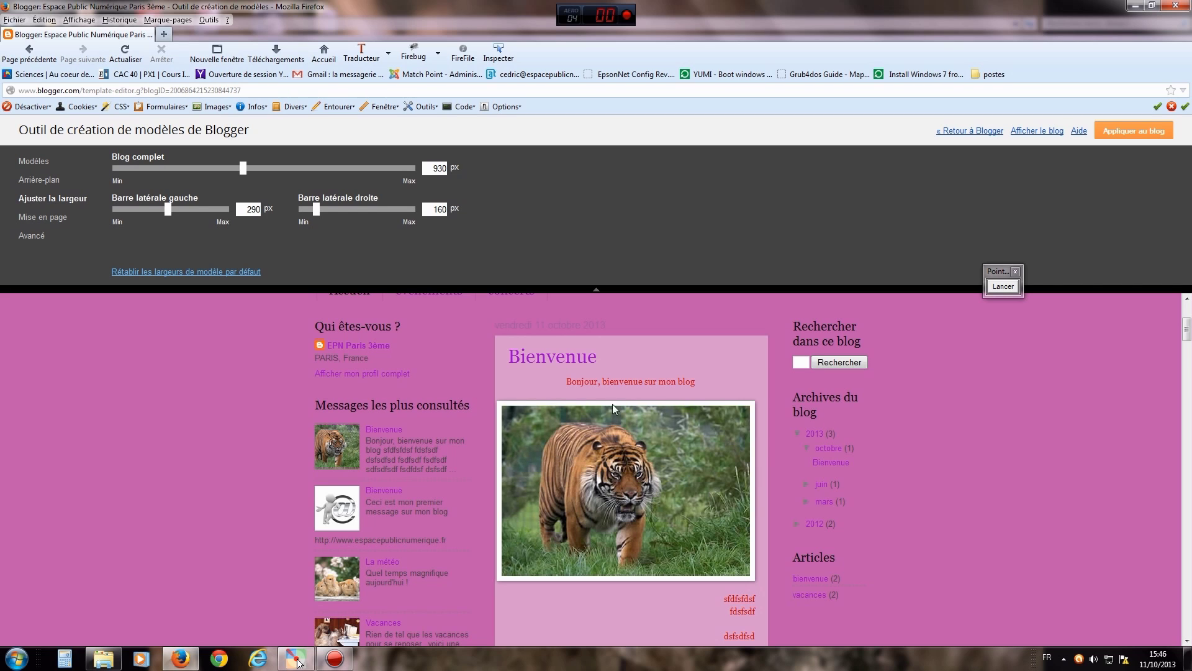
drag(168, 209, 141, 218)
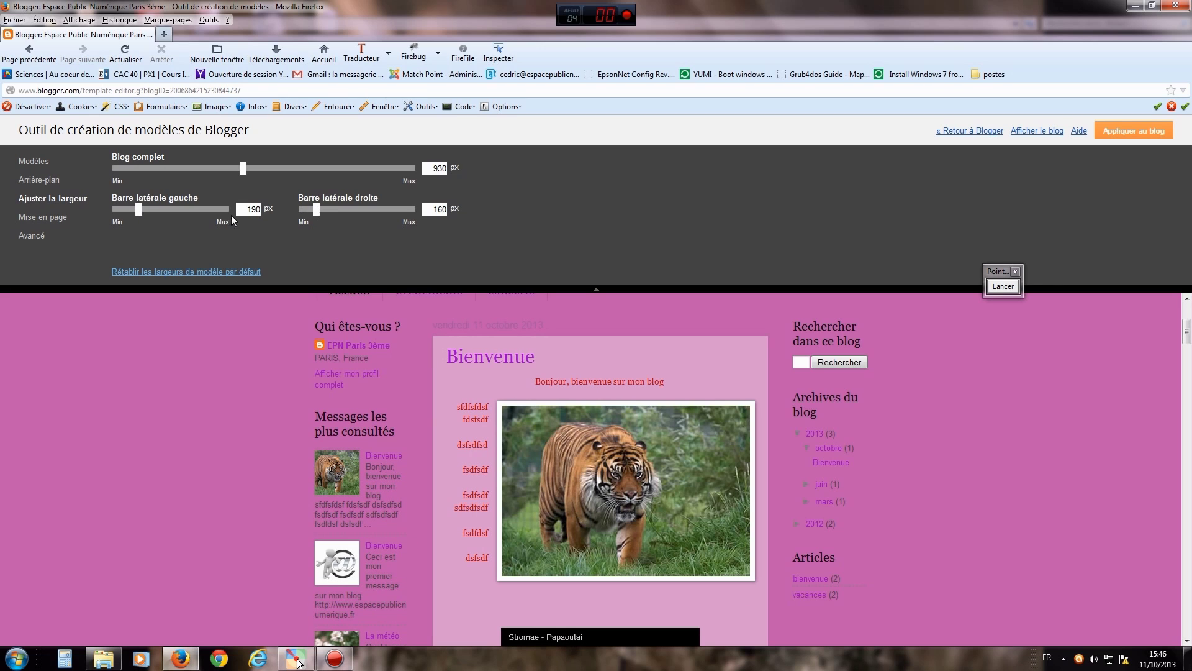
drag(139, 213, 131, 215)
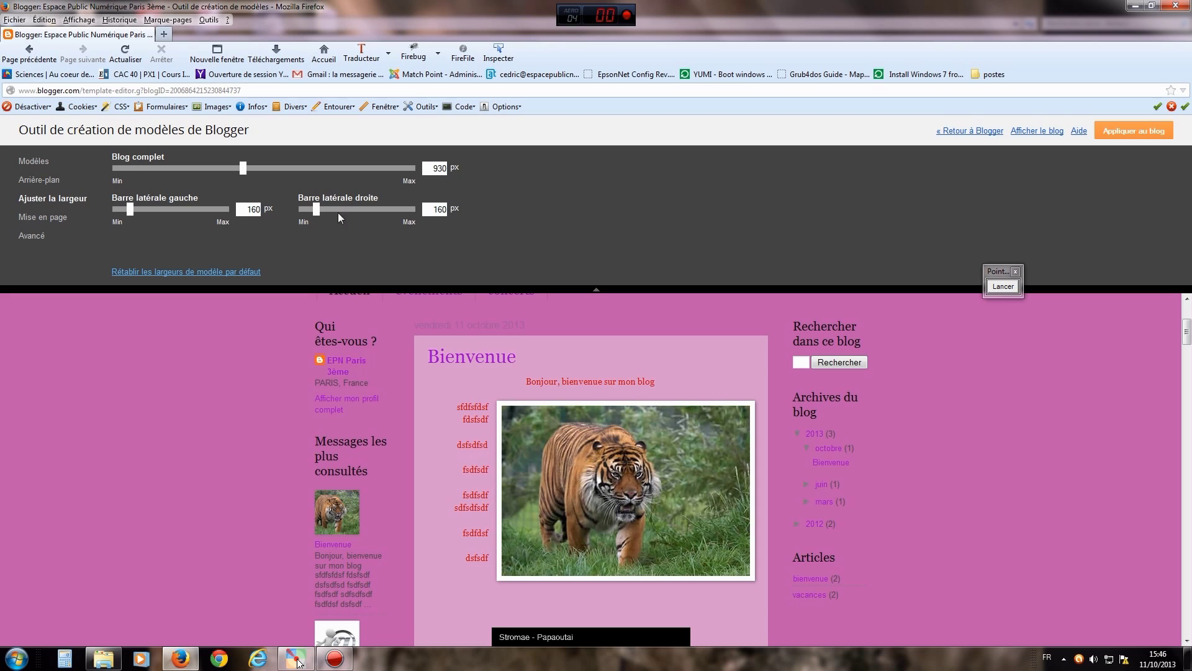
- Widen the whole blog to 980 px, mark it with an arrow, and go to Mise en page
drag(244, 171, 261, 171)
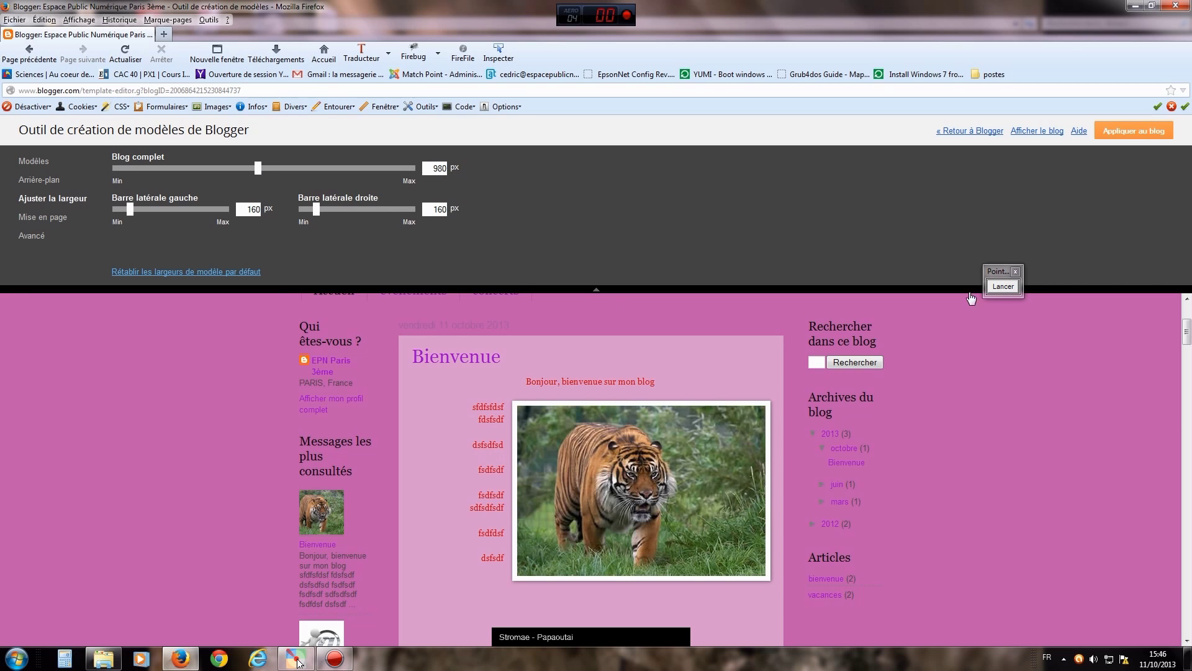
click(1003, 287)
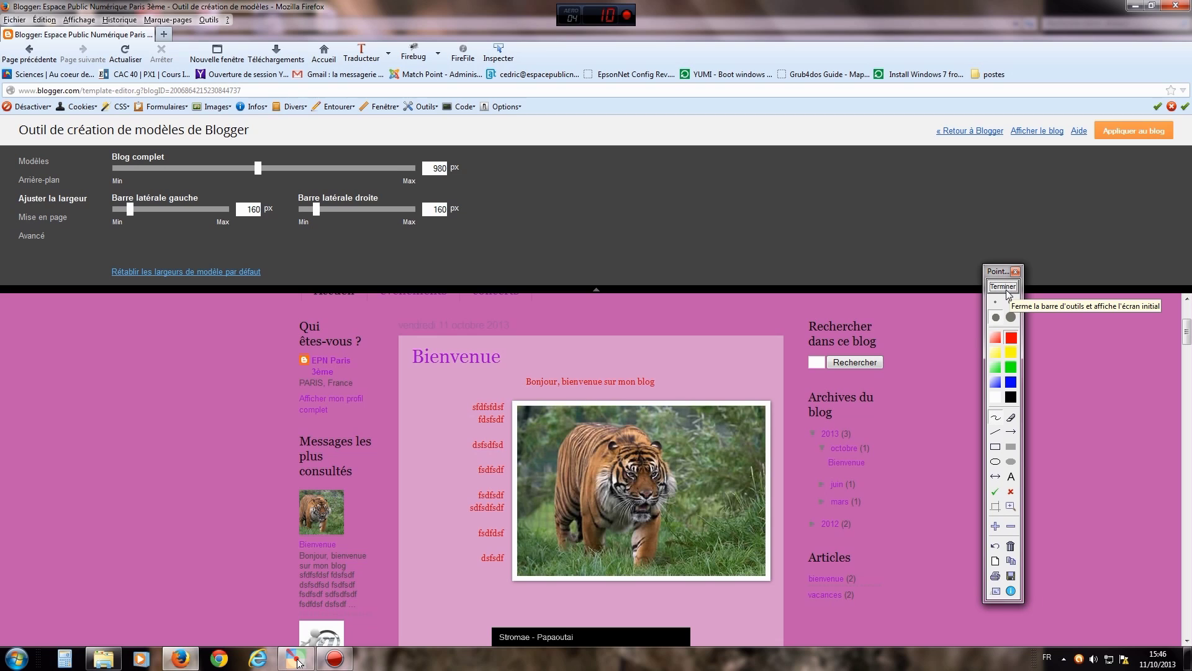
click(1011, 433)
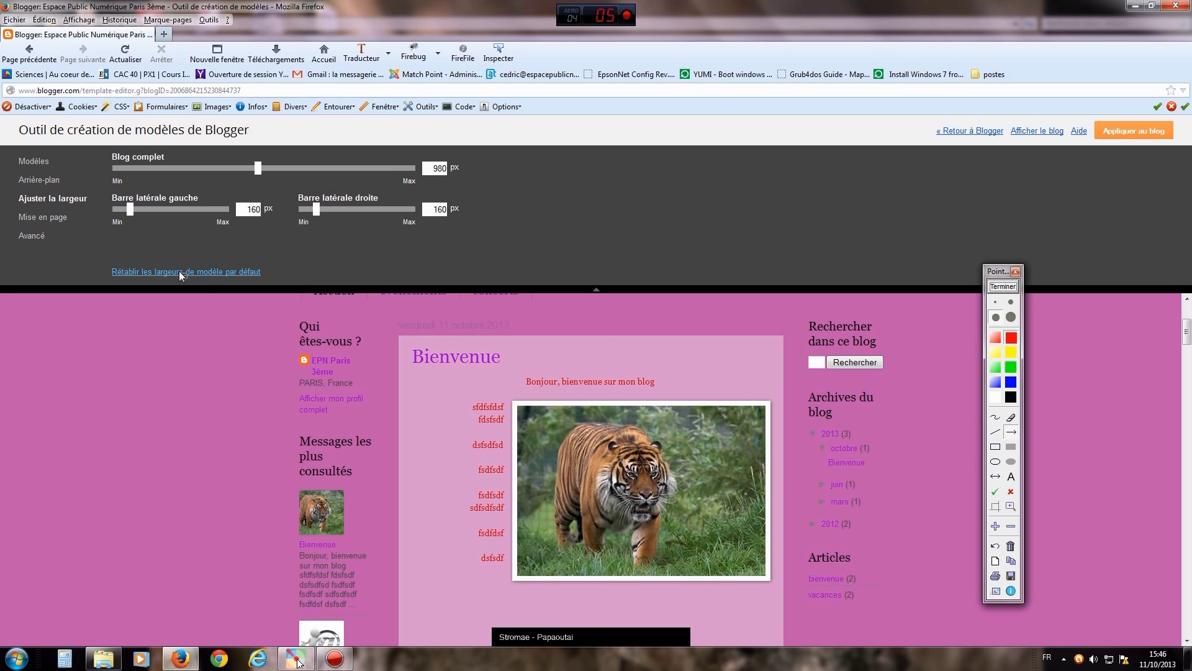
drag(174, 251, 74, 219)
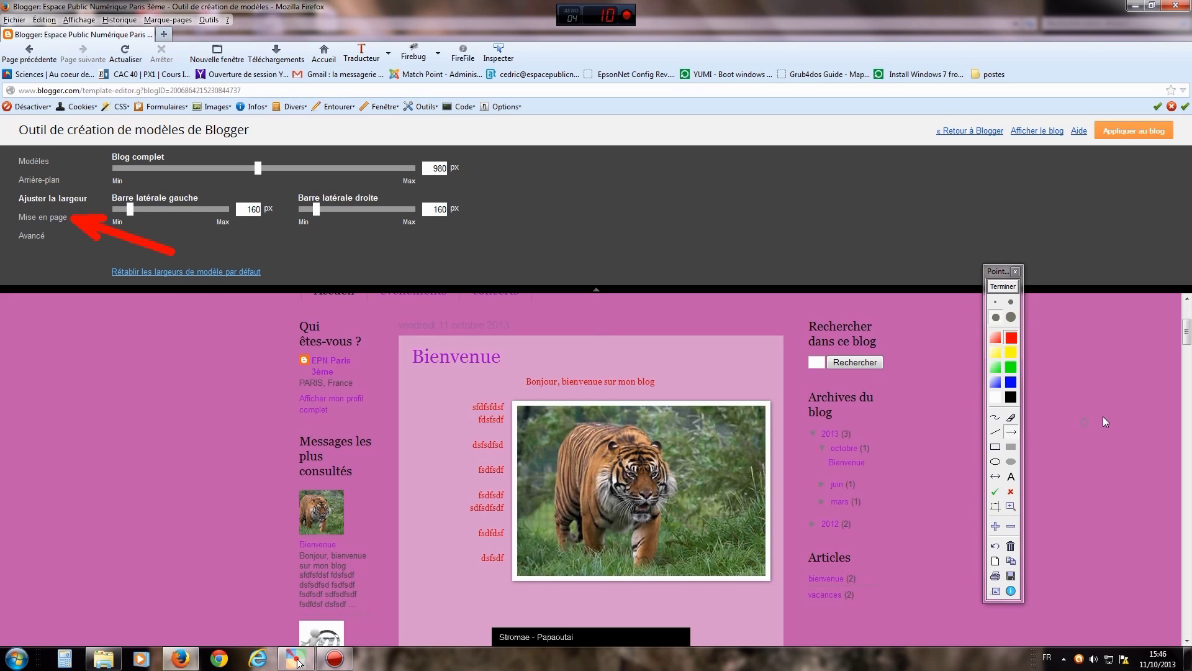
click(1003, 287)
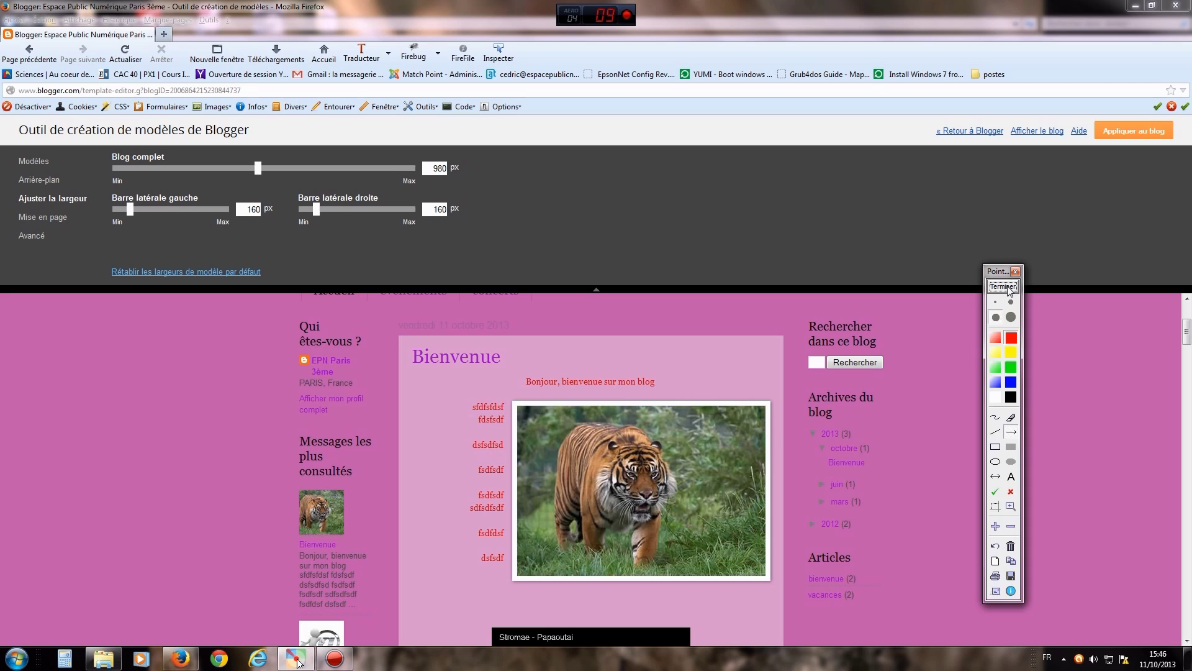
click(62, 219)
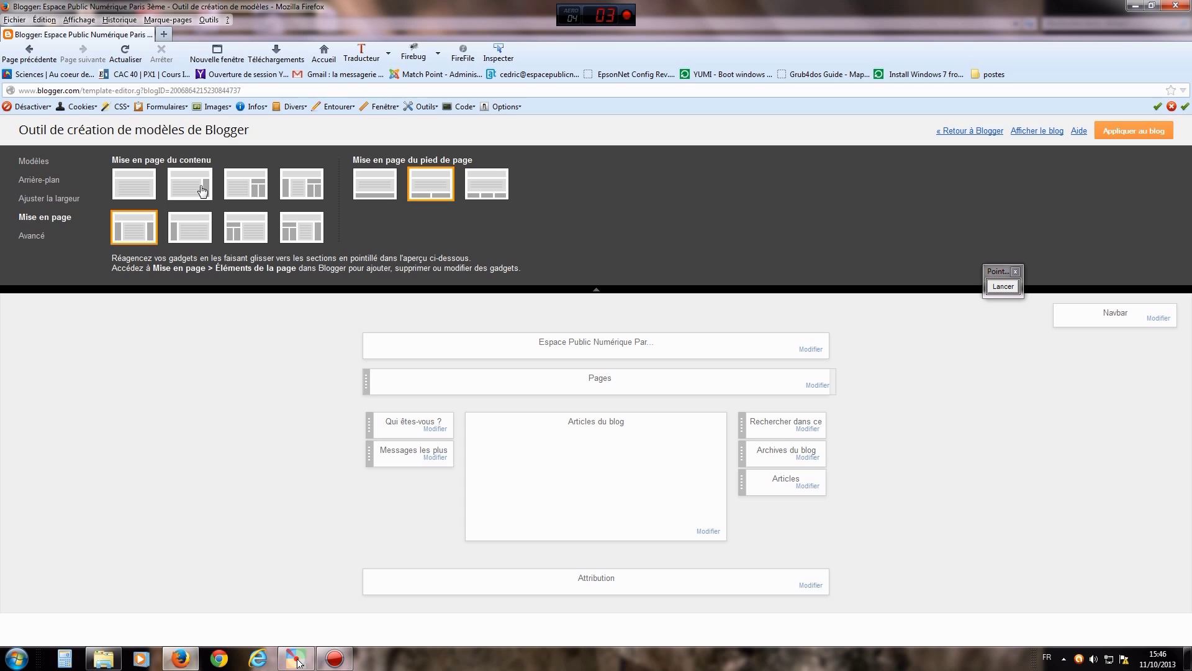
- Draw arrows pointing out each Mise en page content and footer layout thumbnail for viewers
click(1001, 288)
mouse_move(203, 302)
mouse_down()
mouse_move(208, 196)
mouse_move(181, 270)
mouse_move(180, 243)
mouse_up()
drag(121, 311, 140, 250)
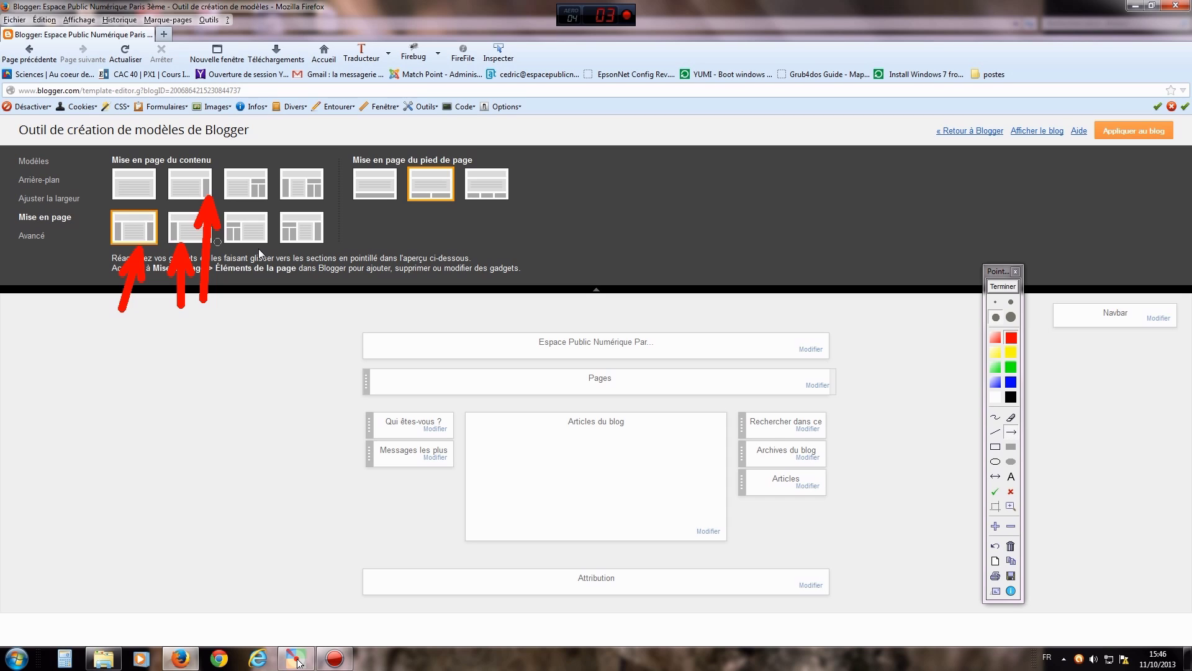
drag(112, 209, 118, 194)
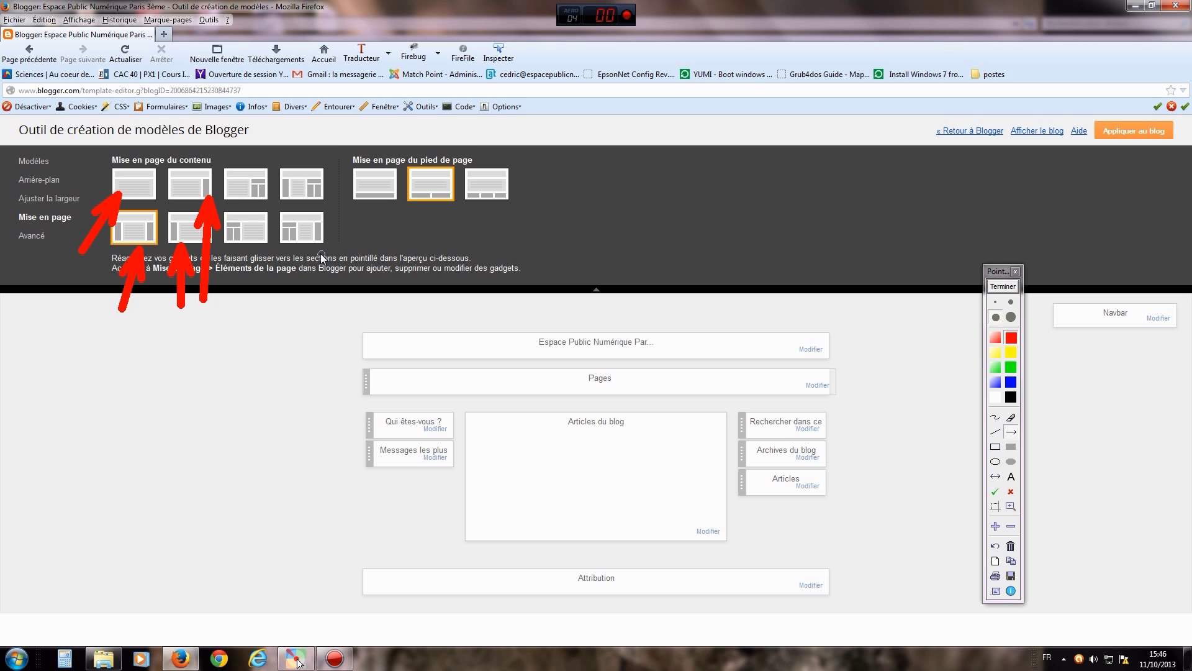
drag(283, 299, 269, 212)
mouse_move(264, 311)
mouse_down()
mouse_move(236, 248)
mouse_move(245, 258)
mouse_up()
drag(374, 242, 328, 203)
drag(365, 275, 333, 260)
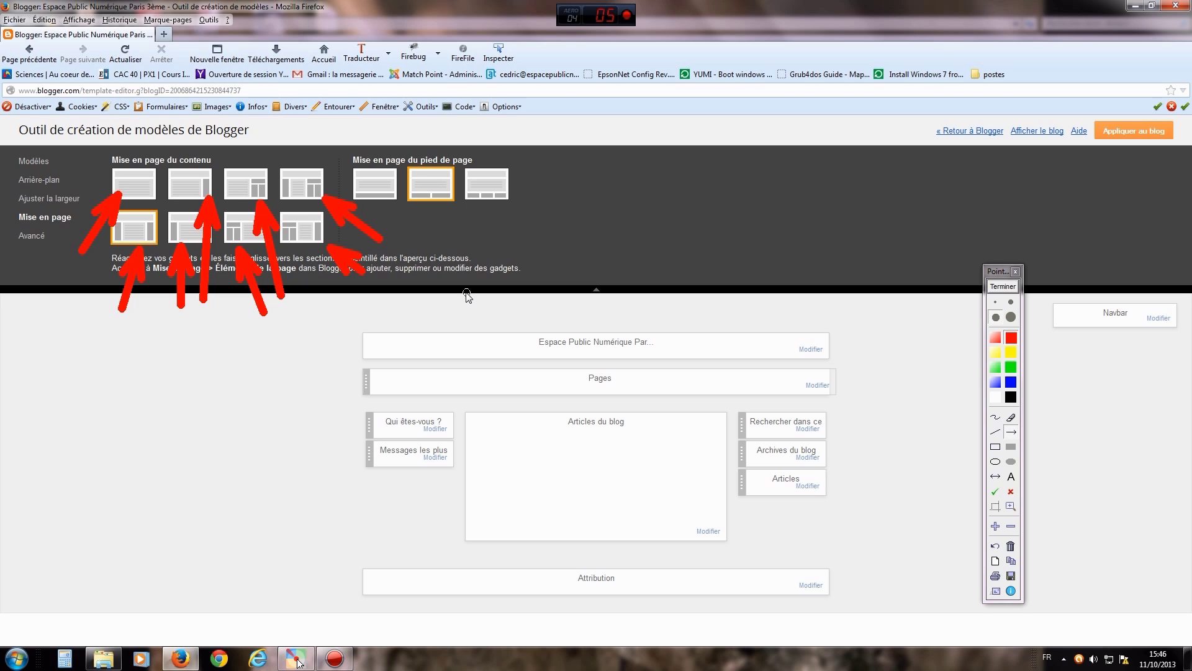
drag(468, 271, 491, 205)
drag(383, 205, 383, 206)
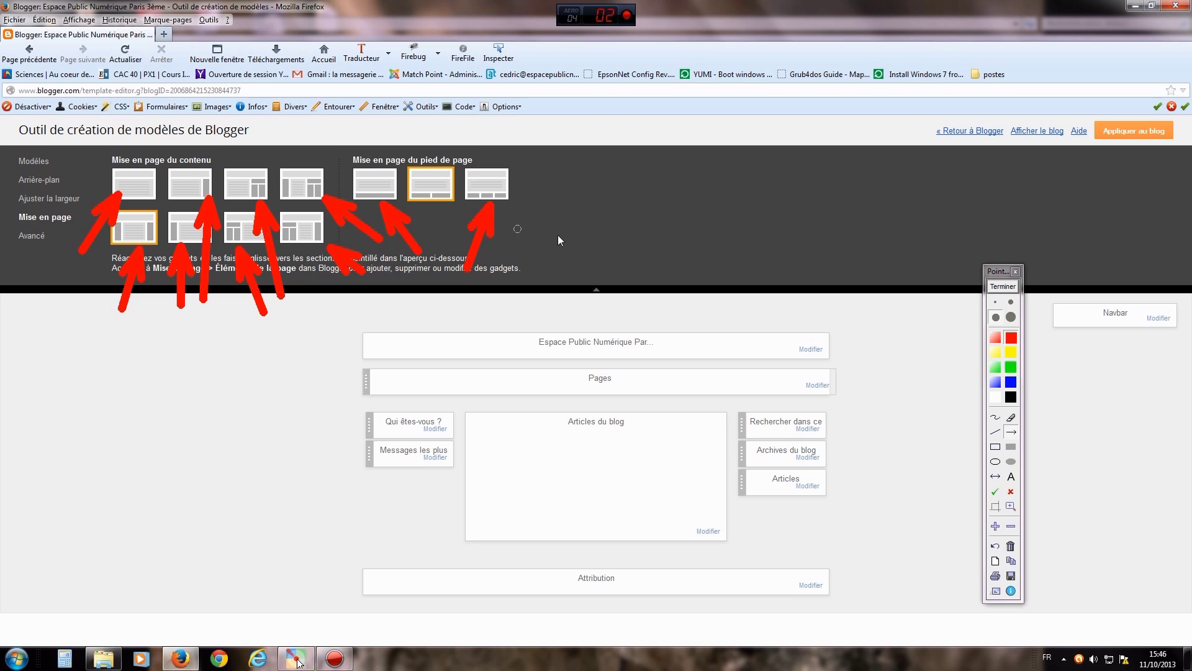
click(996, 287)
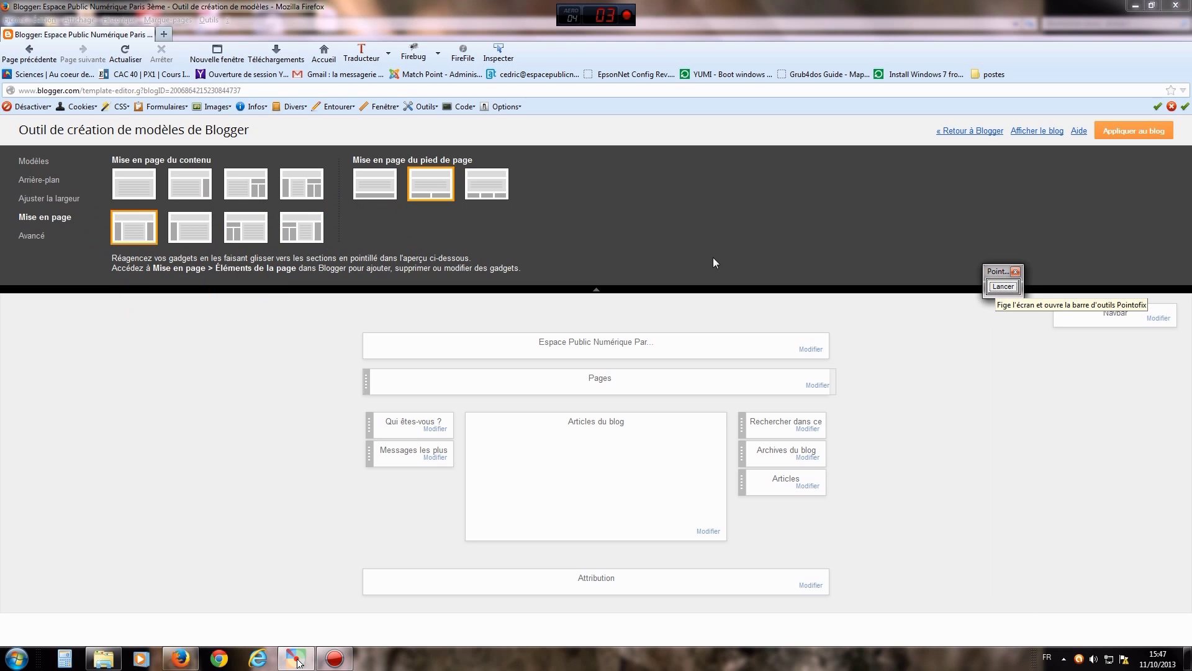
- Point out the Articles and most-viewed posts gadgets with on-screen arrows
click(134, 228)
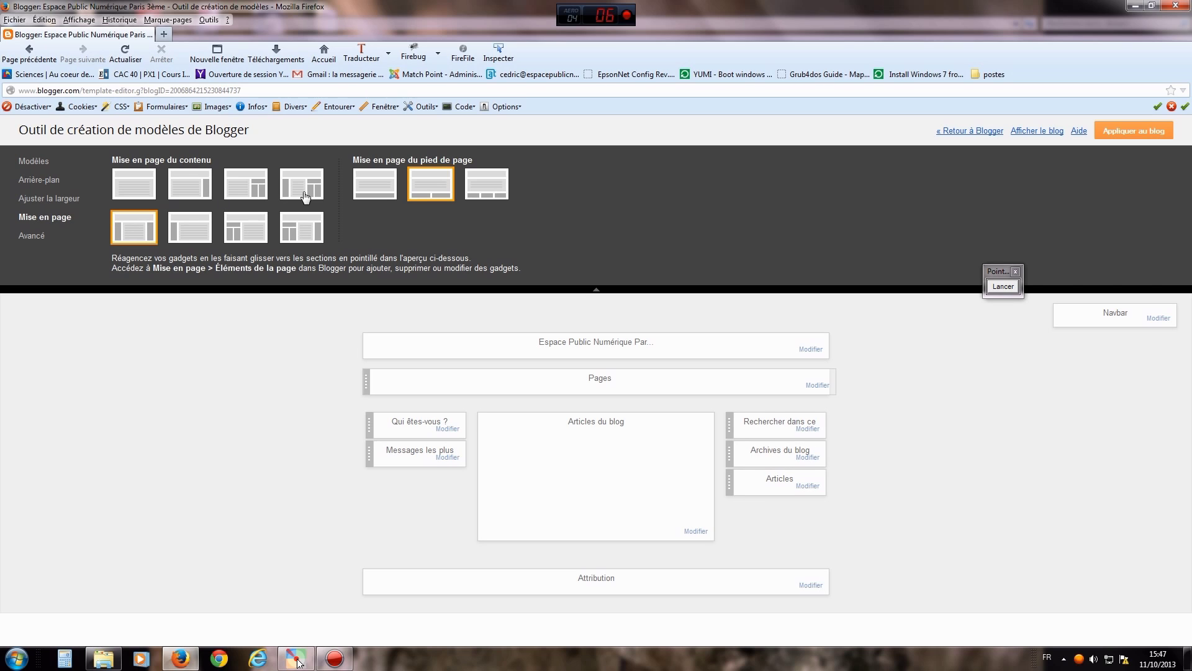
click(1002, 286)
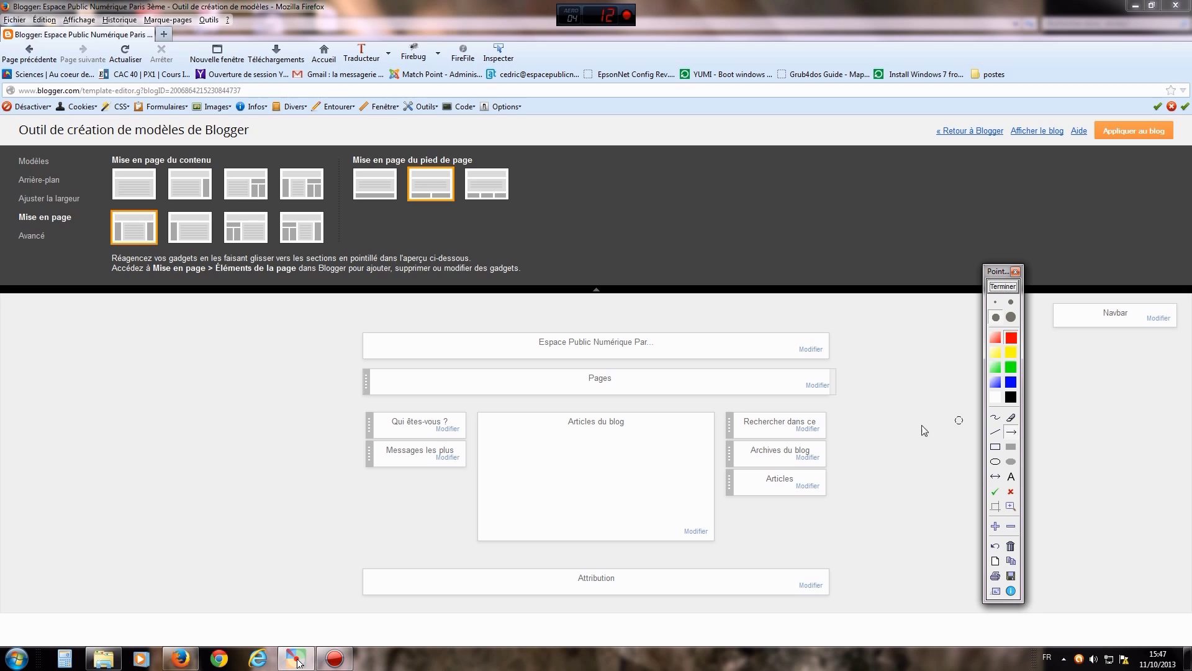
drag(920, 557, 813, 500)
drag(392, 549, 418, 473)
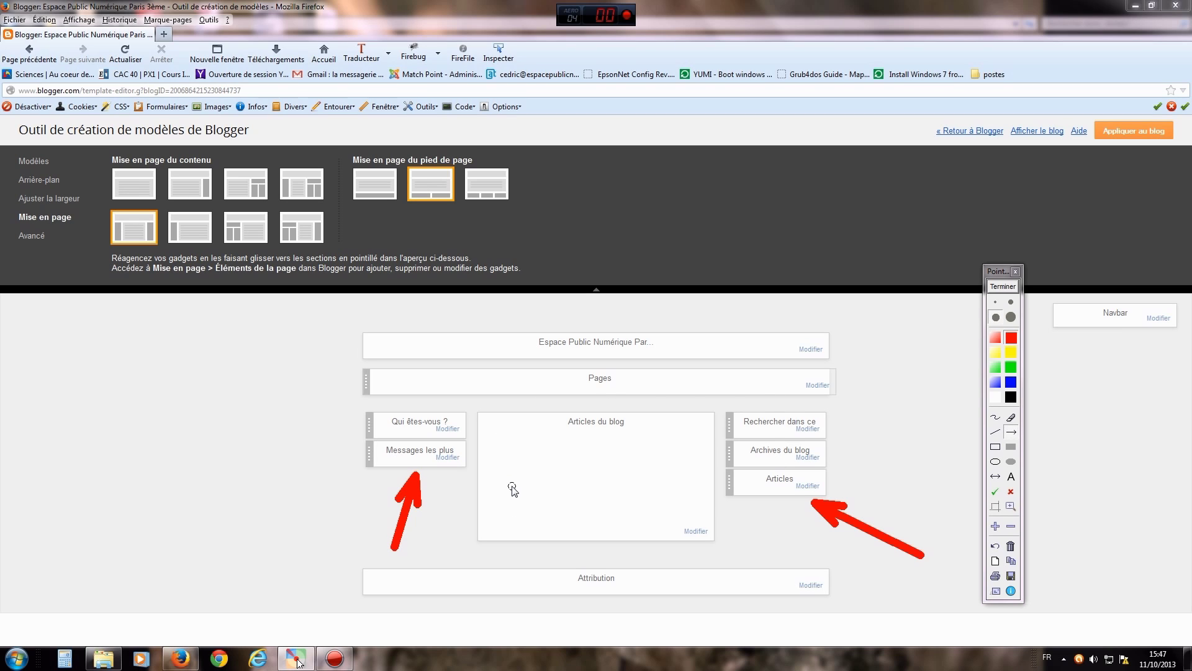
click(1002, 287)
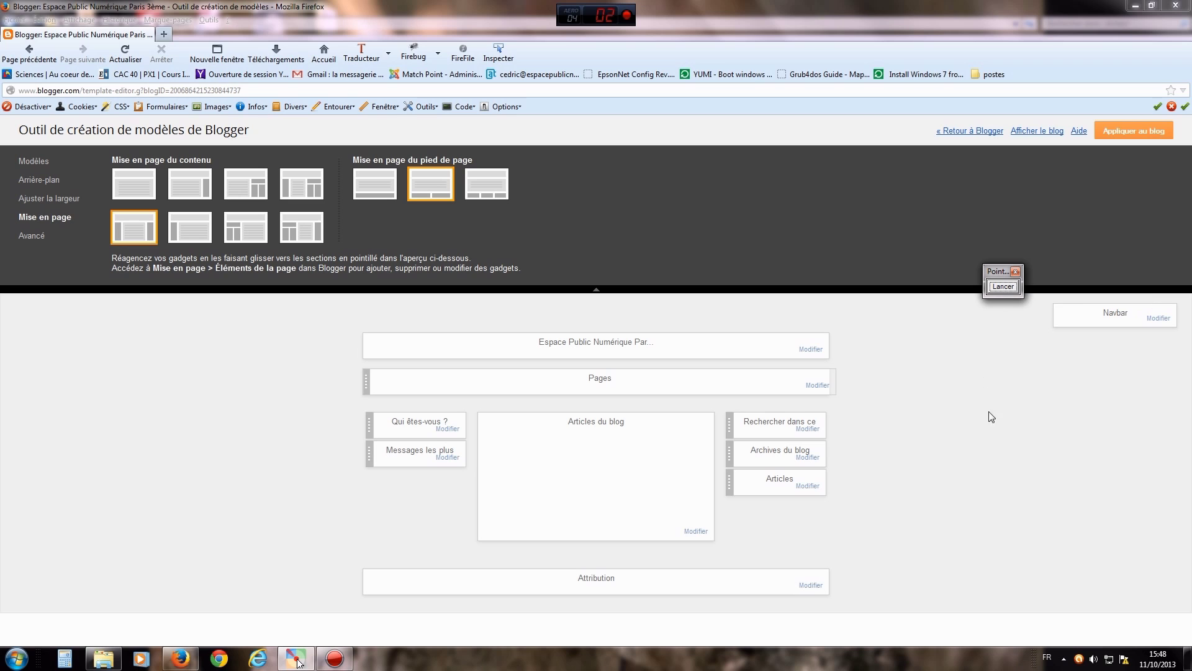
- Draw an arrow toward the Avancé section, then open the Avancé settings
click(1015, 289)
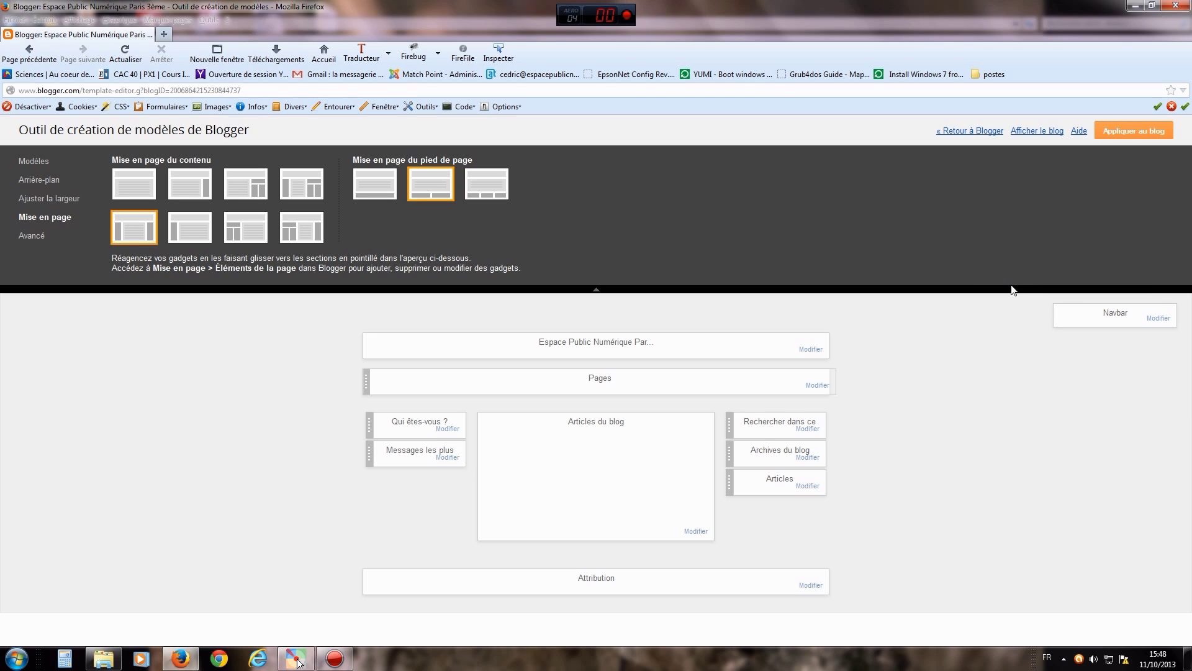
mouse_move(159, 338)
mouse_down()
mouse_move(111, 273)
mouse_move(55, 241)
mouse_up()
click(1005, 291)
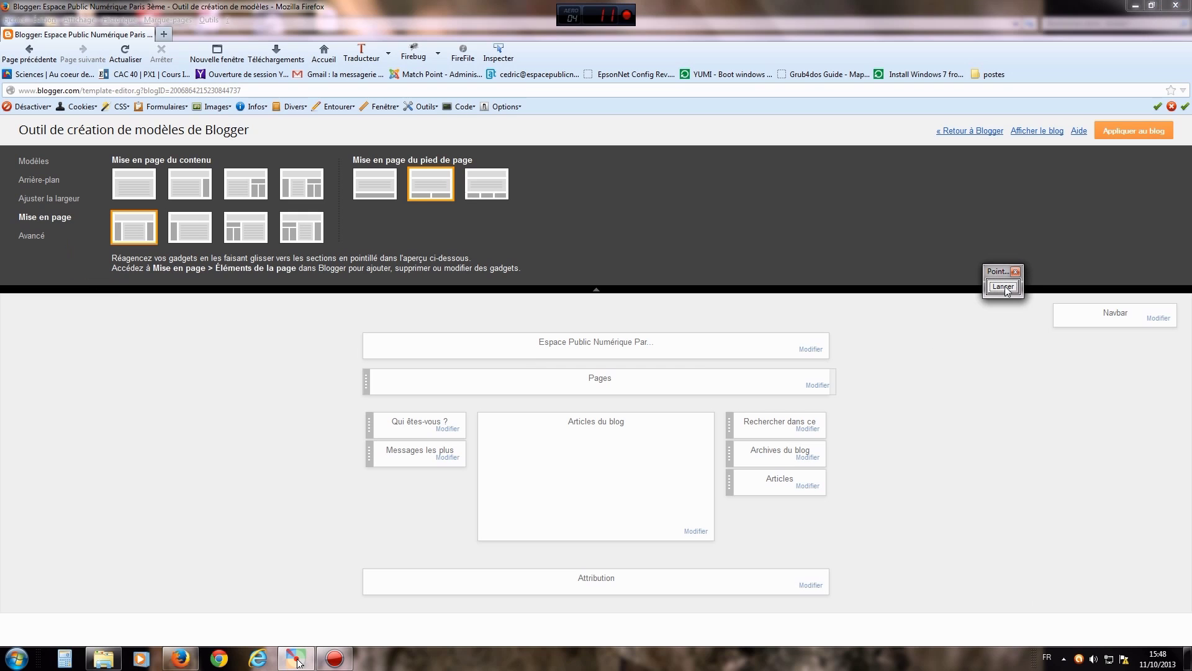
click(31, 236)
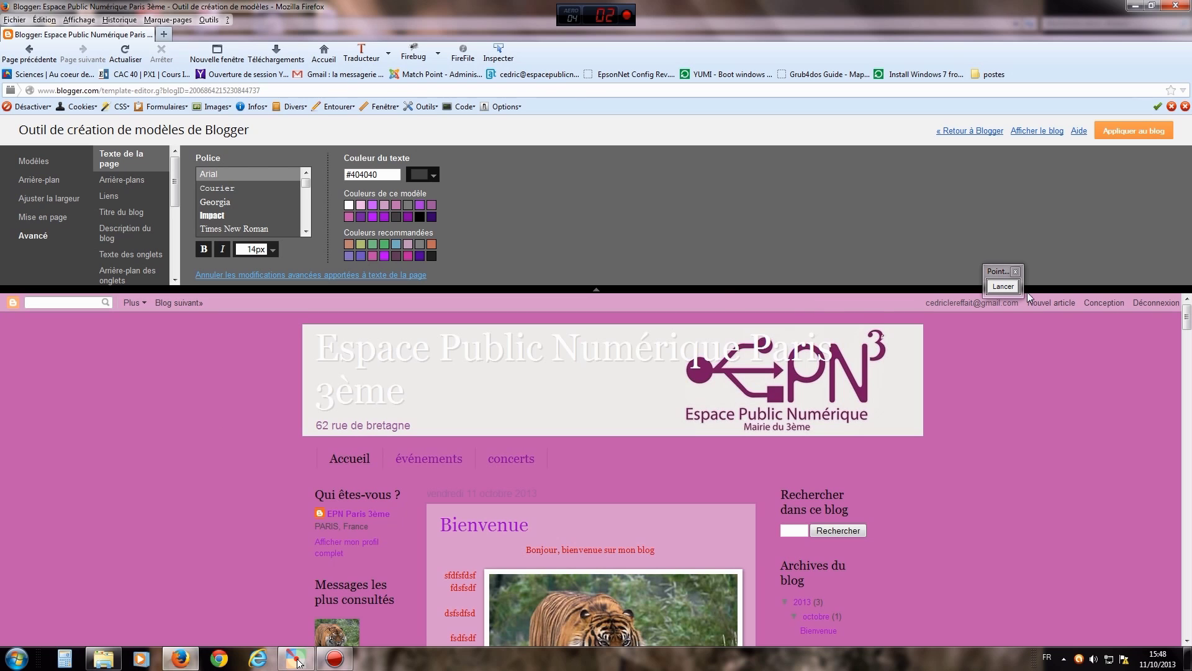
- Annotate the list of styleable page elements and the advanced settings area
click(1004, 288)
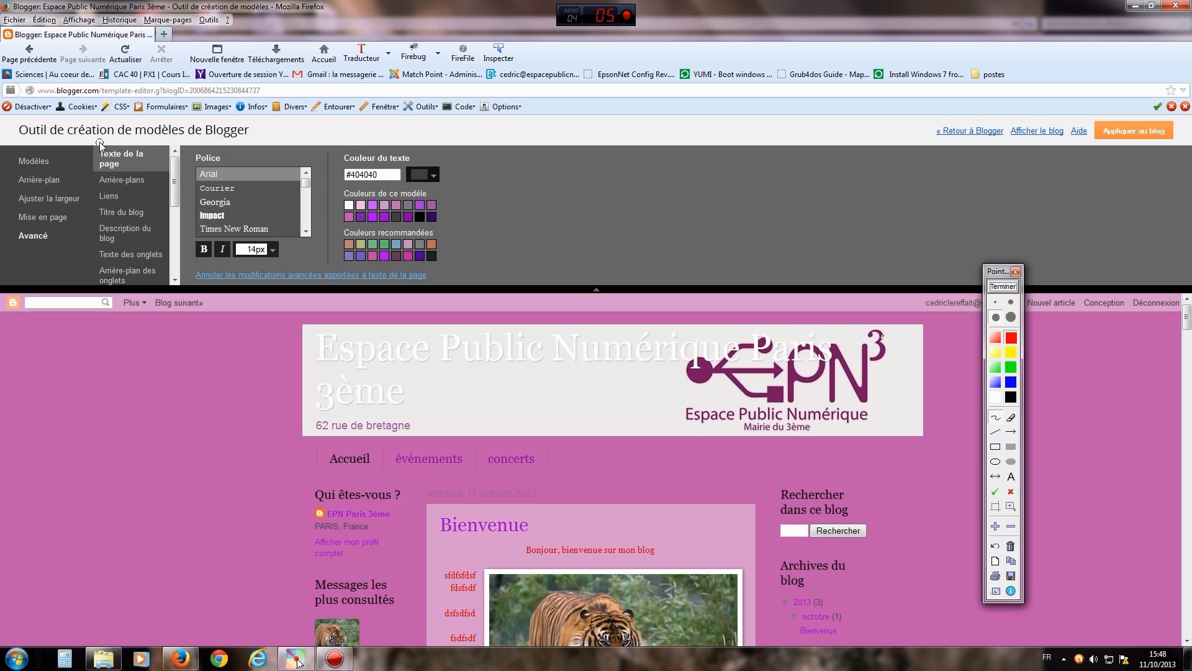
mouse_move(96, 143)
mouse_down()
mouse_move(85, 183)
mouse_move(98, 290)
mouse_move(158, 303)
mouse_move(173, 165)
mouse_move(107, 141)
mouse_up()
drag(32, 243, 72, 262)
drag(61, 258, 73, 284)
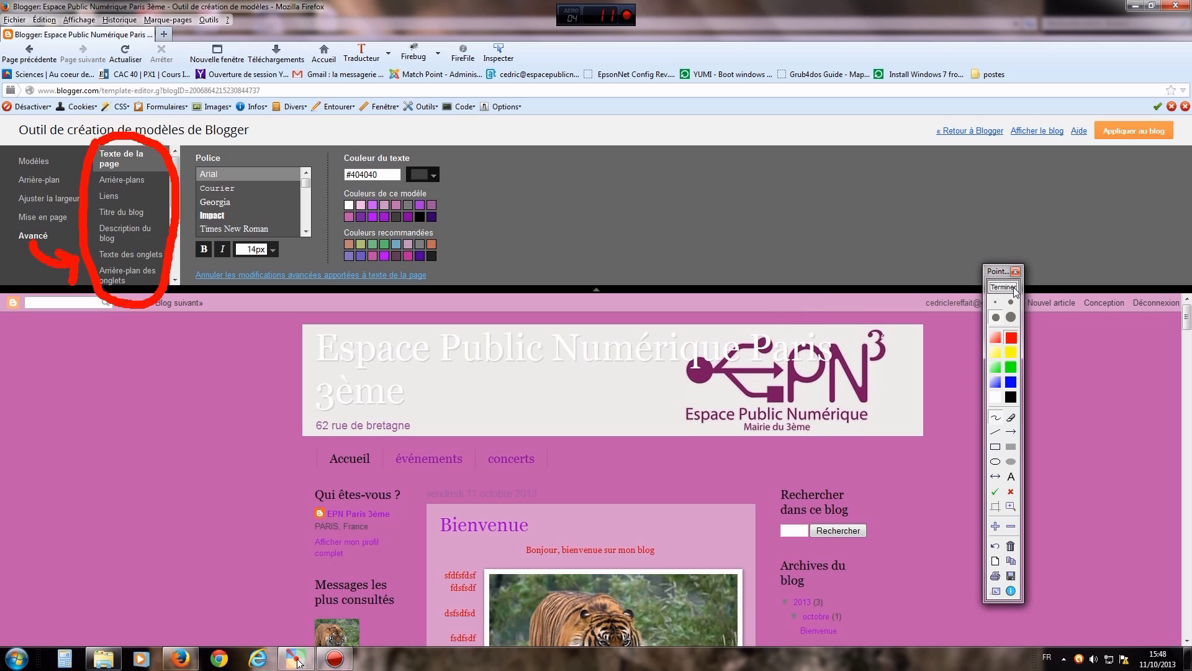
click(1003, 288)
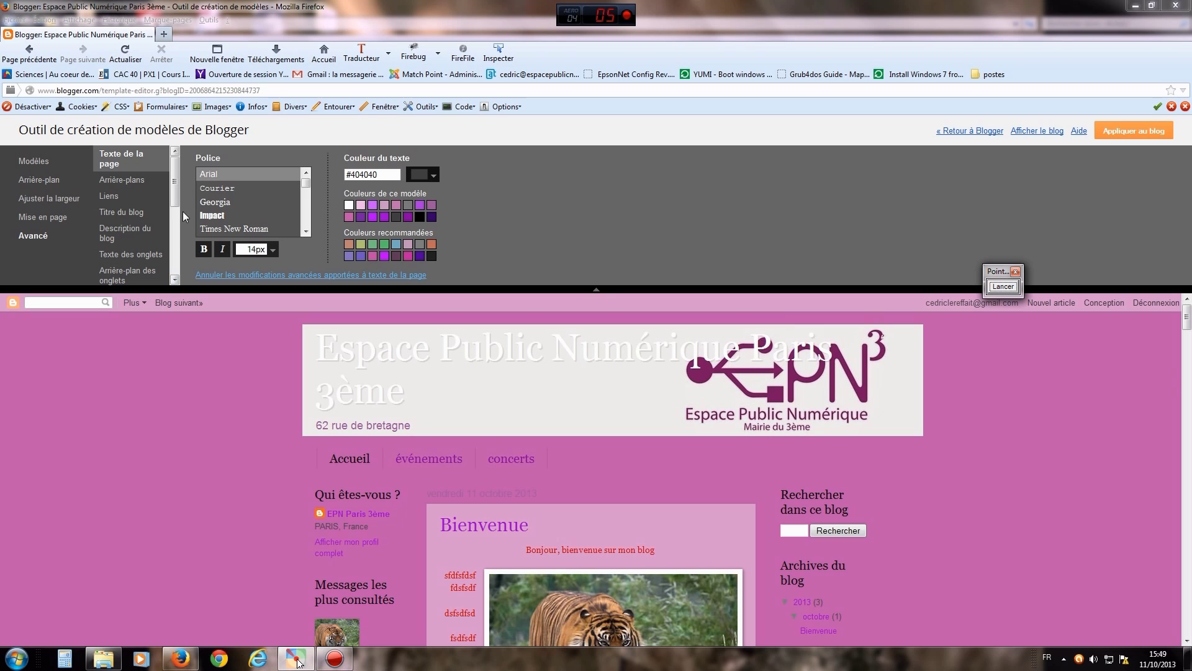
click(172, 175)
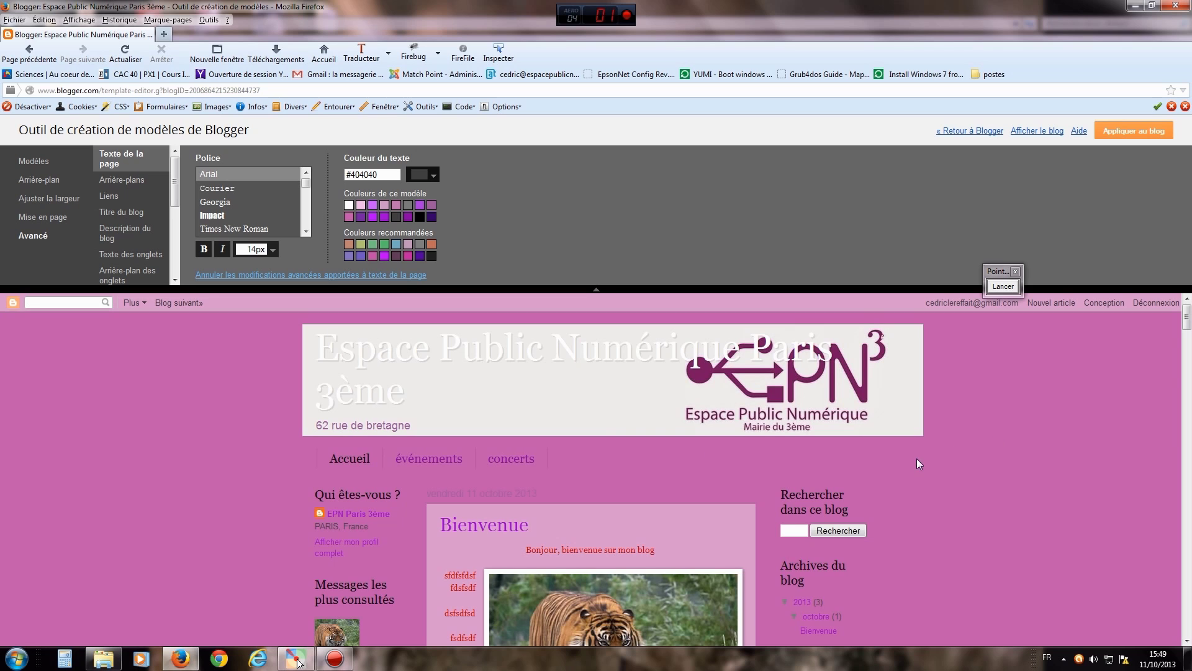
drag(1187, 323, 1188, 334)
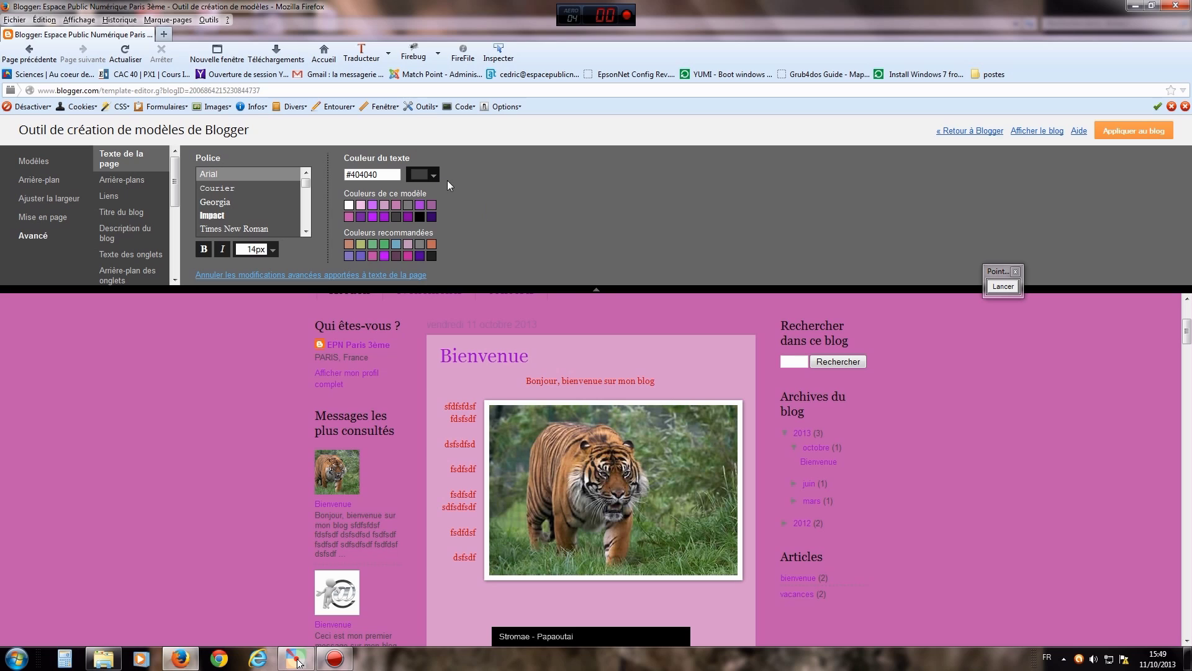
- Set the page text colour to pale beige #ddca93, pointing out the affected excerpt text
click(421, 175)
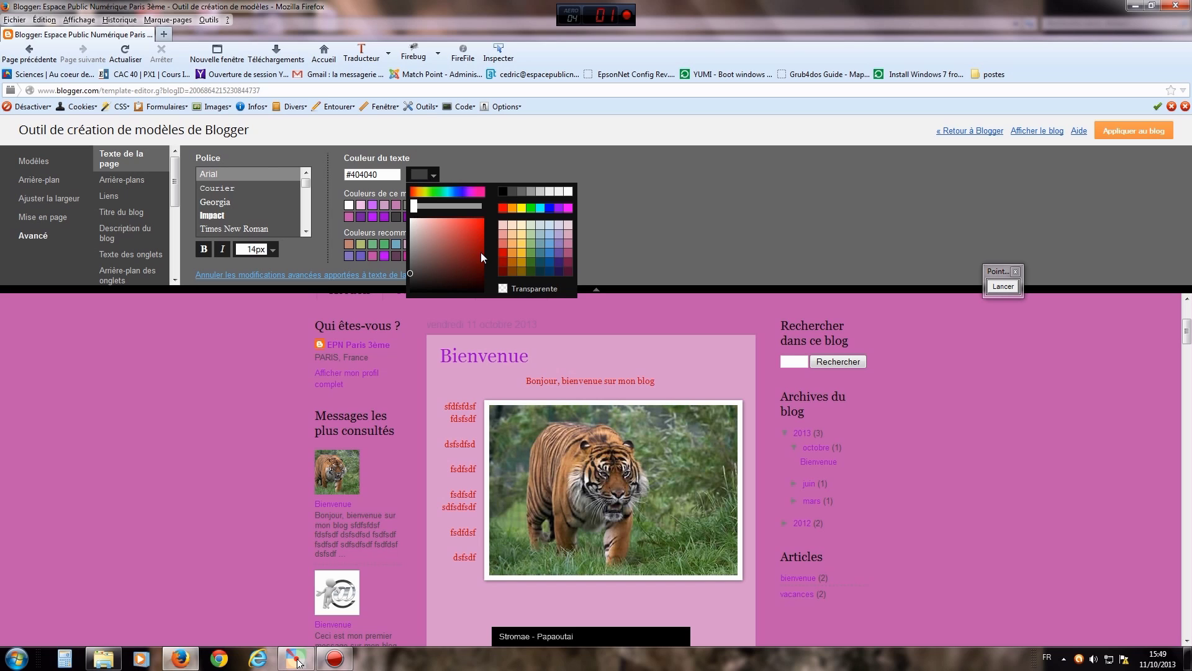
click(522, 244)
click(428, 230)
click(435, 227)
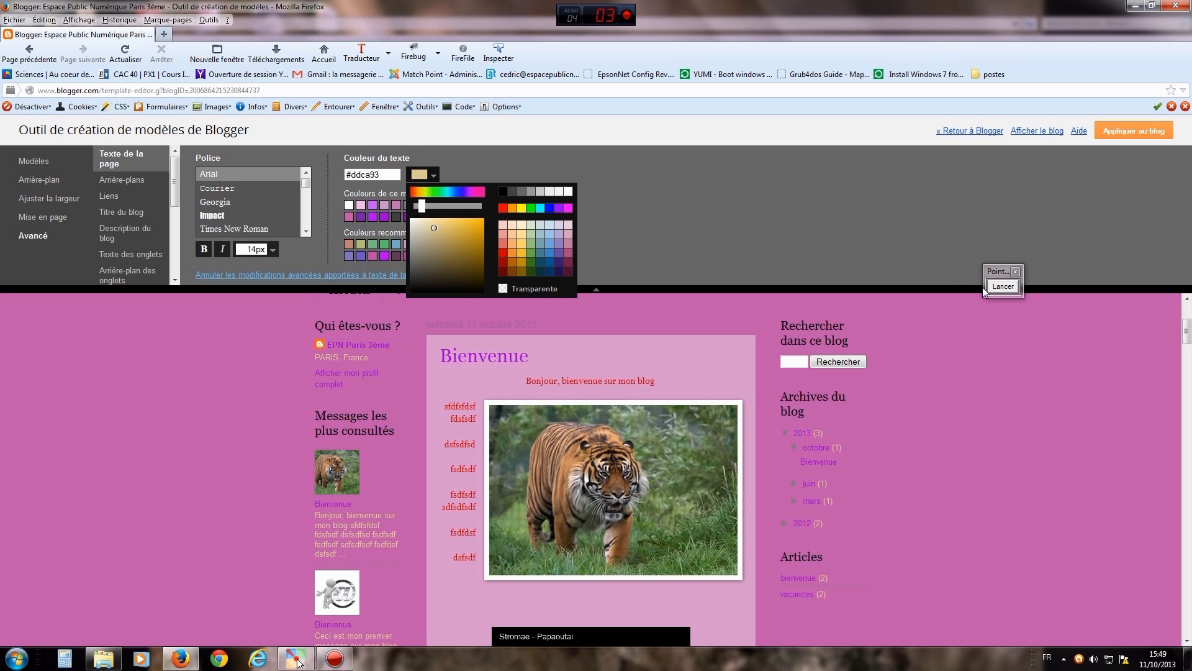
click(1004, 286)
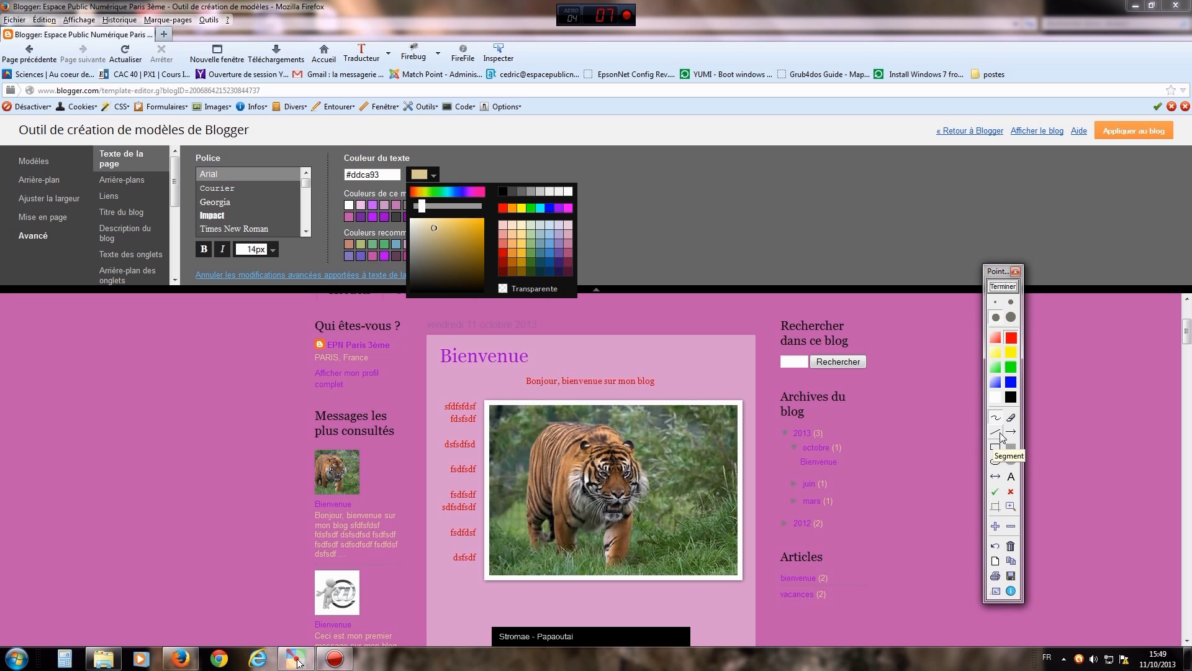
click(1011, 432)
drag(190, 488, 309, 517)
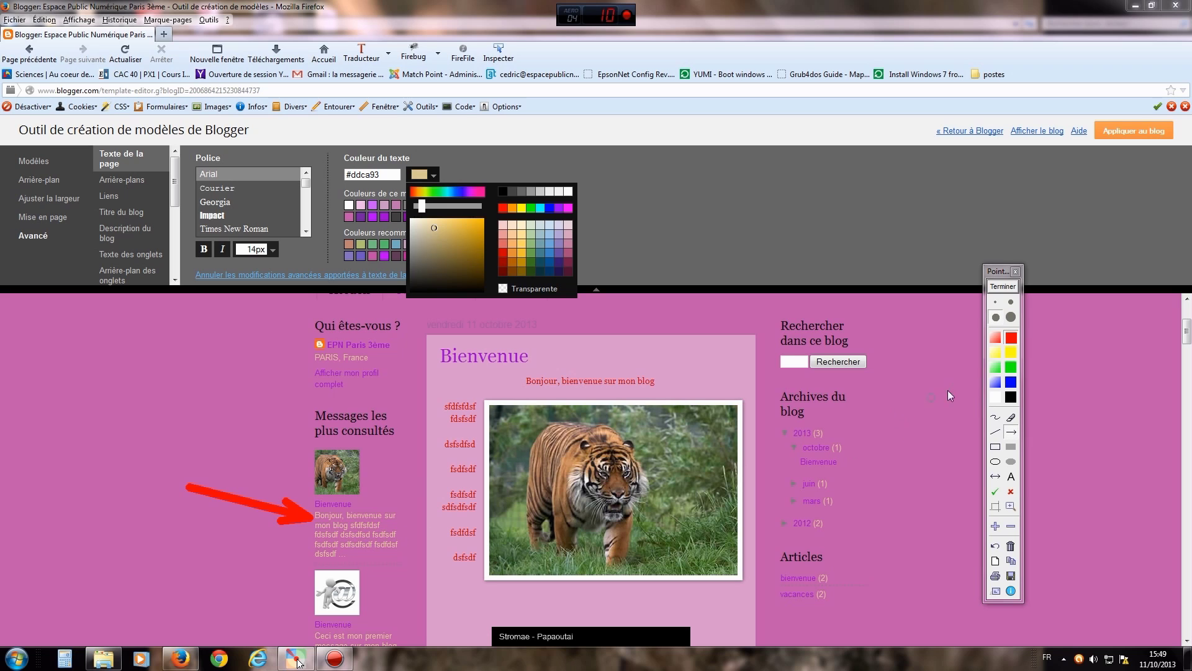
click(1003, 287)
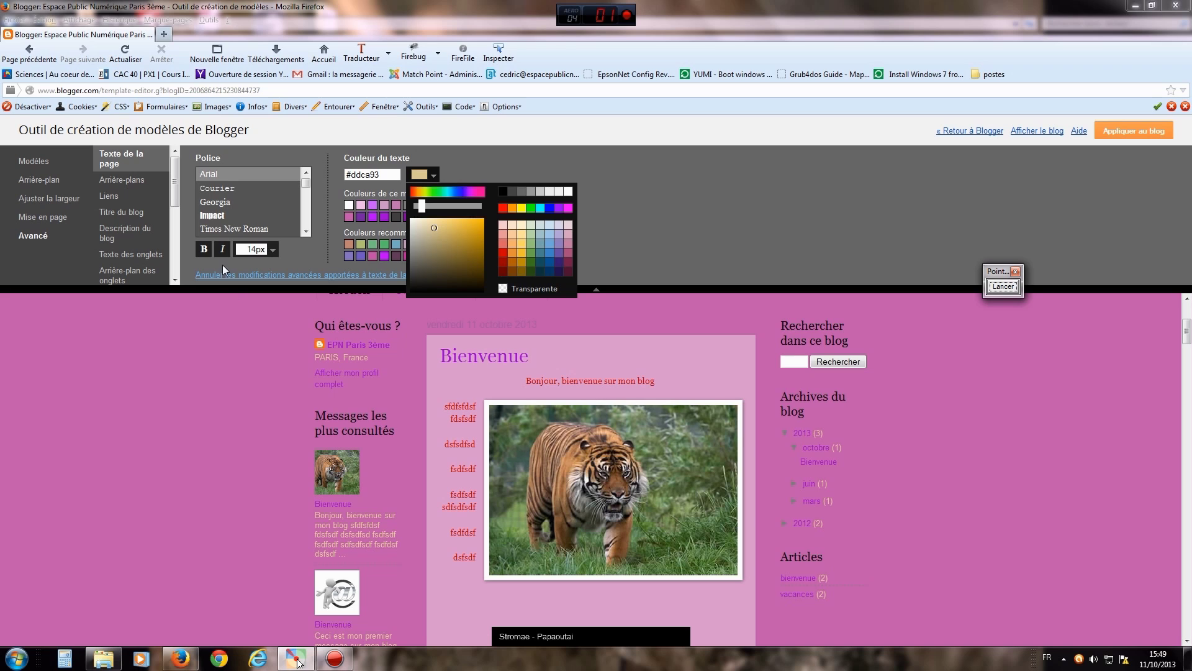
click(271, 253)
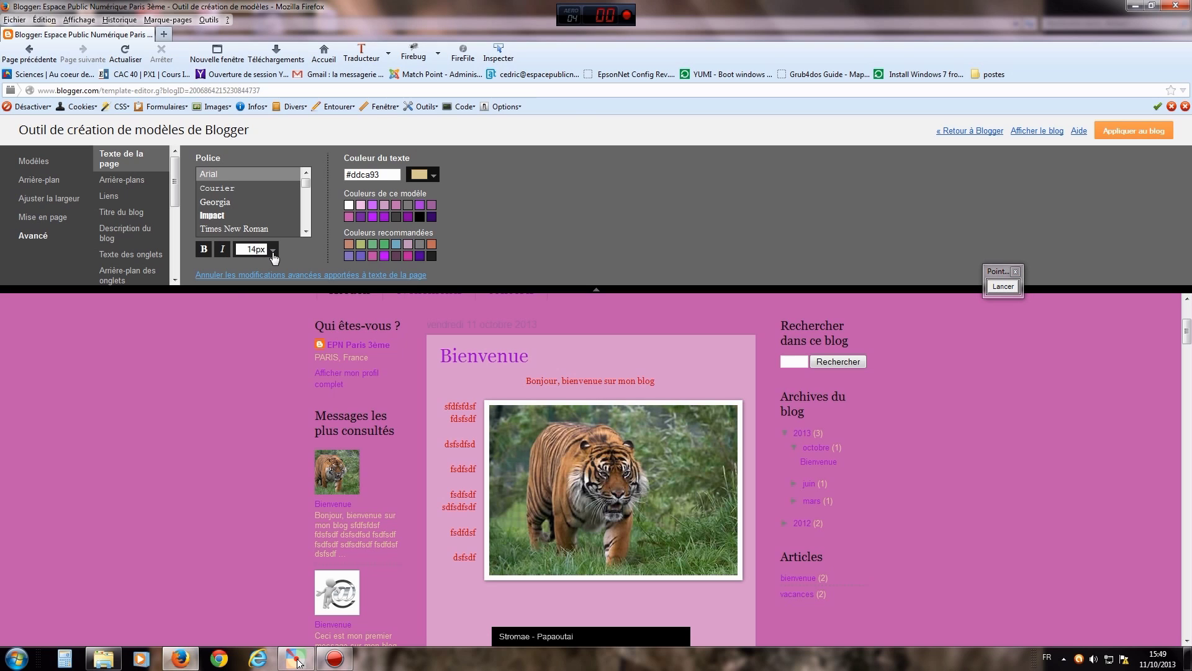
- Try 16px, keep the page text at 14px, and switch its font to Georgia
click(272, 249)
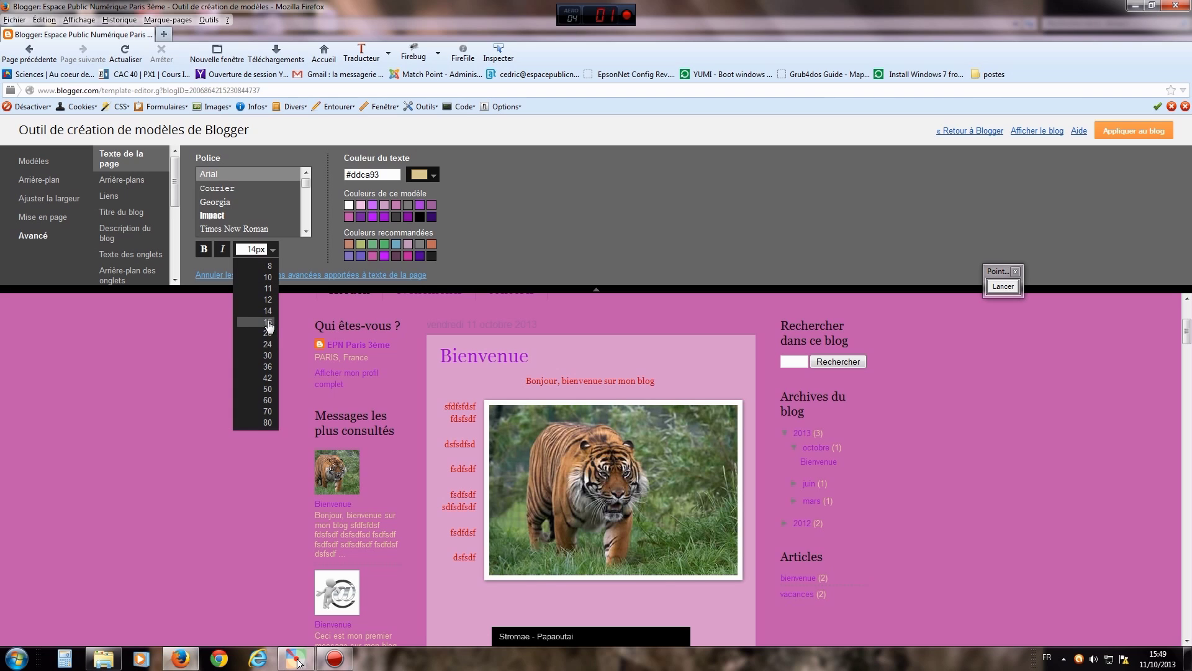
click(268, 322)
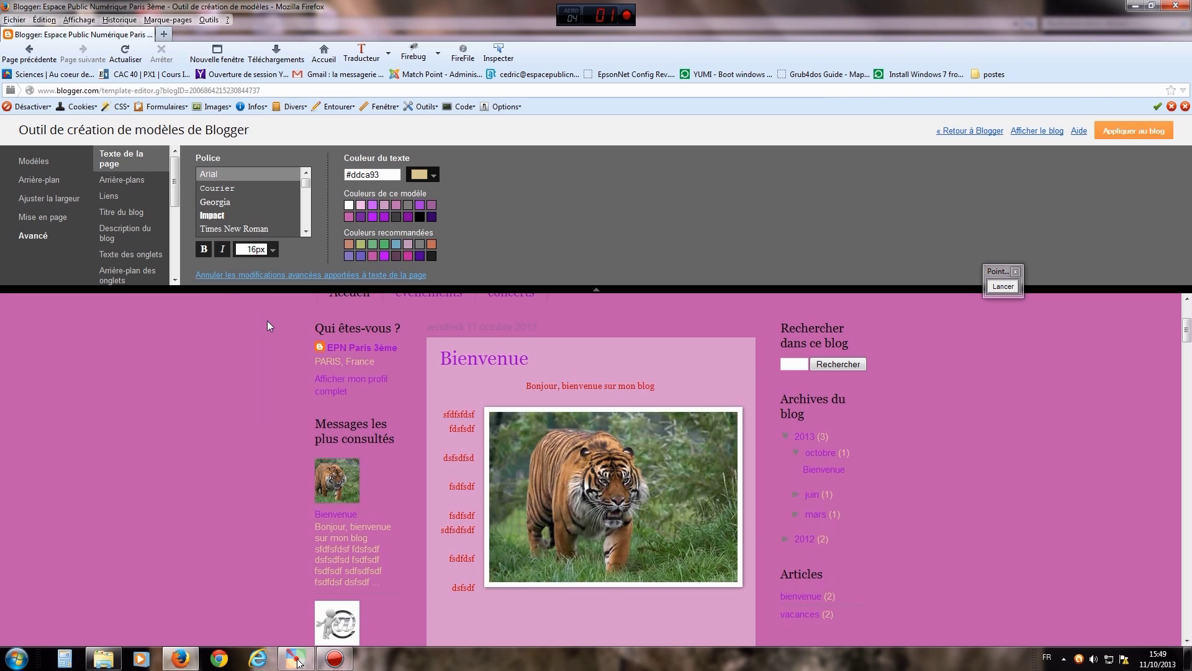
click(272, 249)
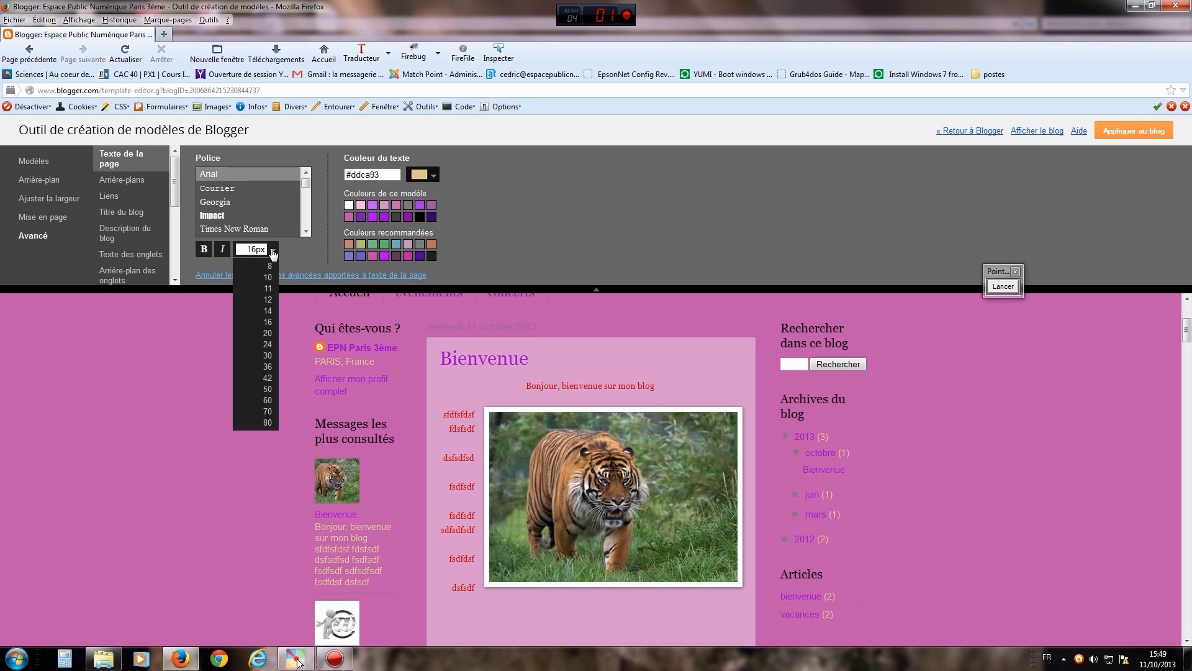
click(269, 311)
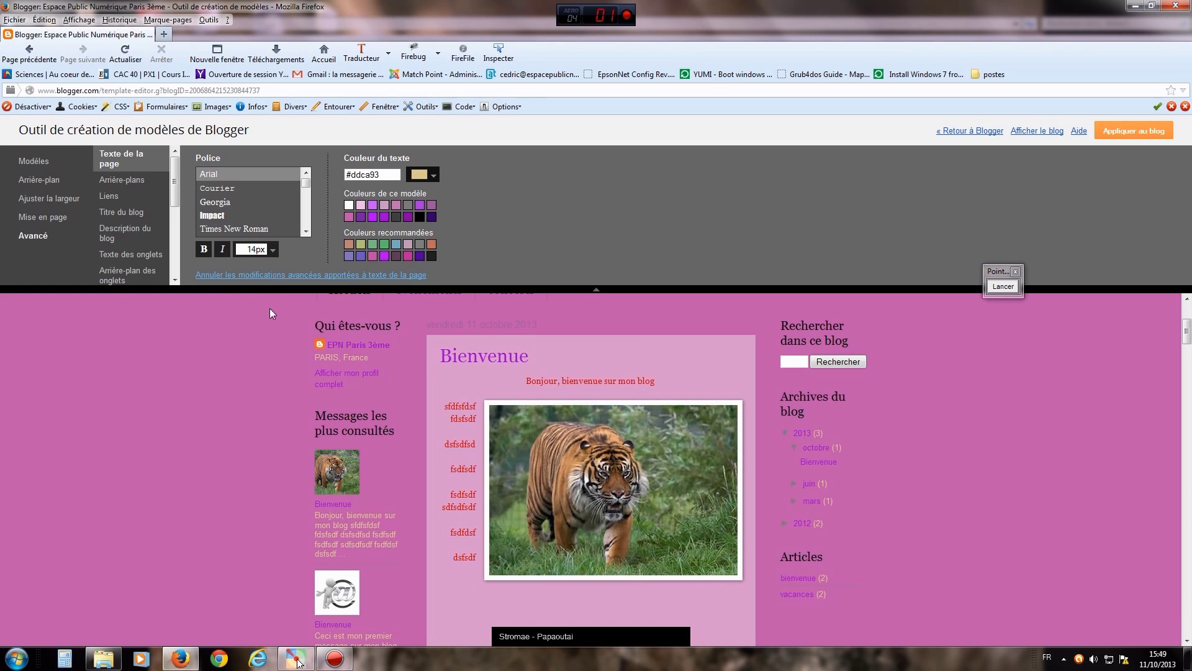
click(221, 204)
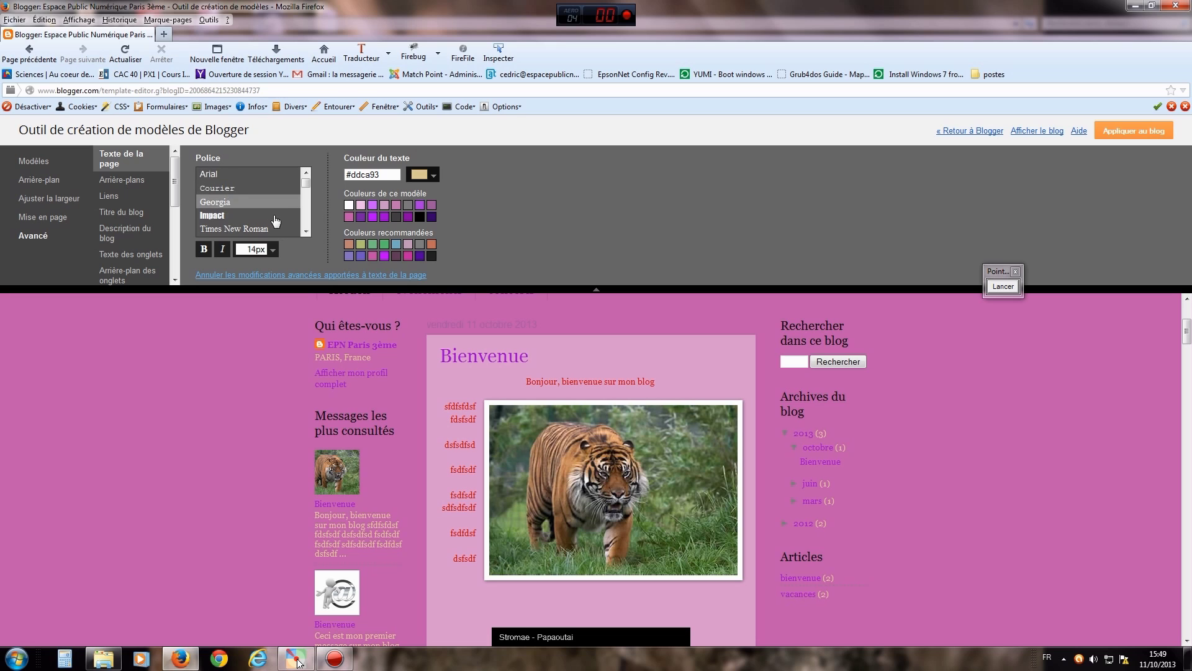
scroll(307, 186, down, 6)
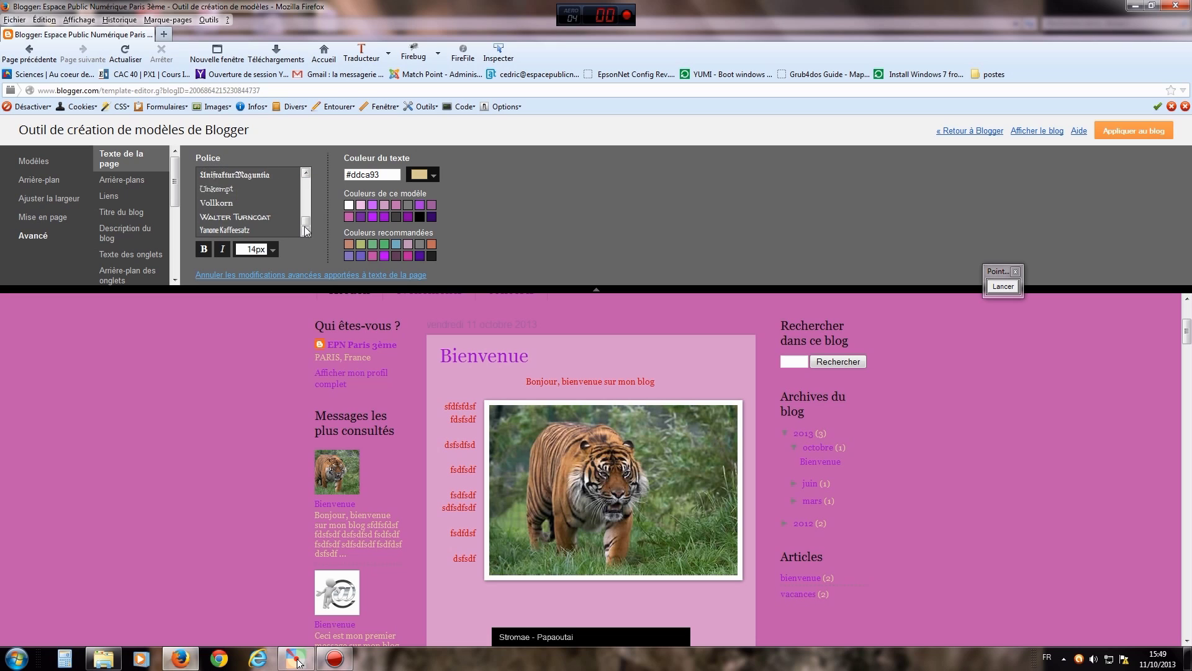
scroll(308, 178, up, 8)
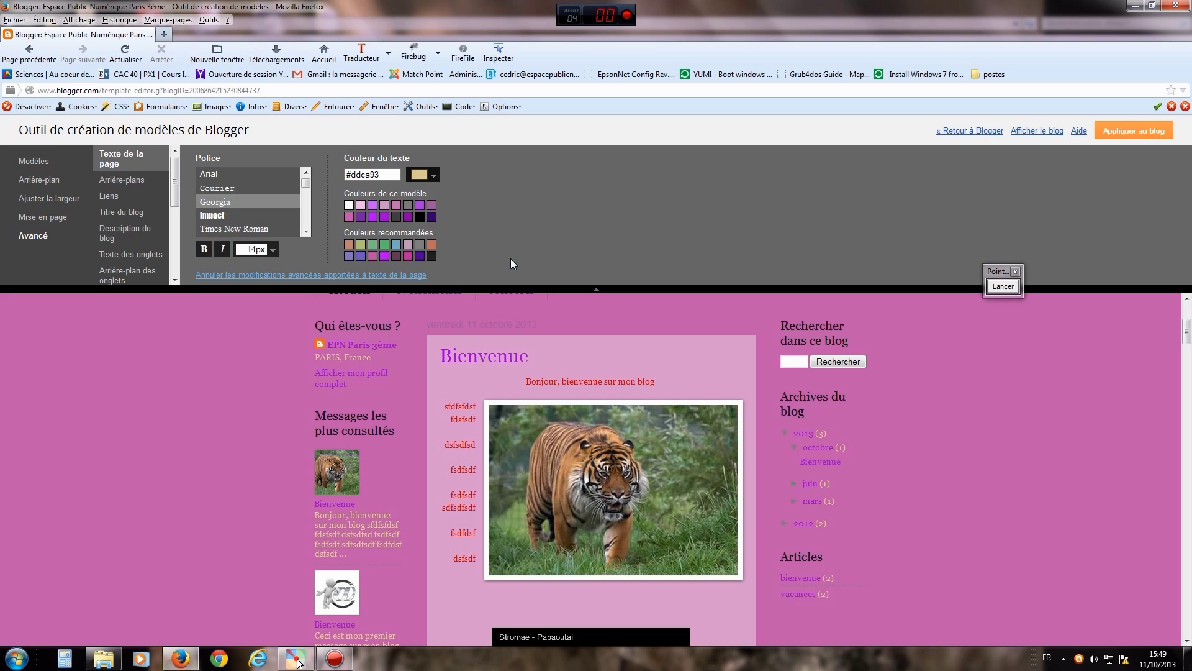
click(132, 183)
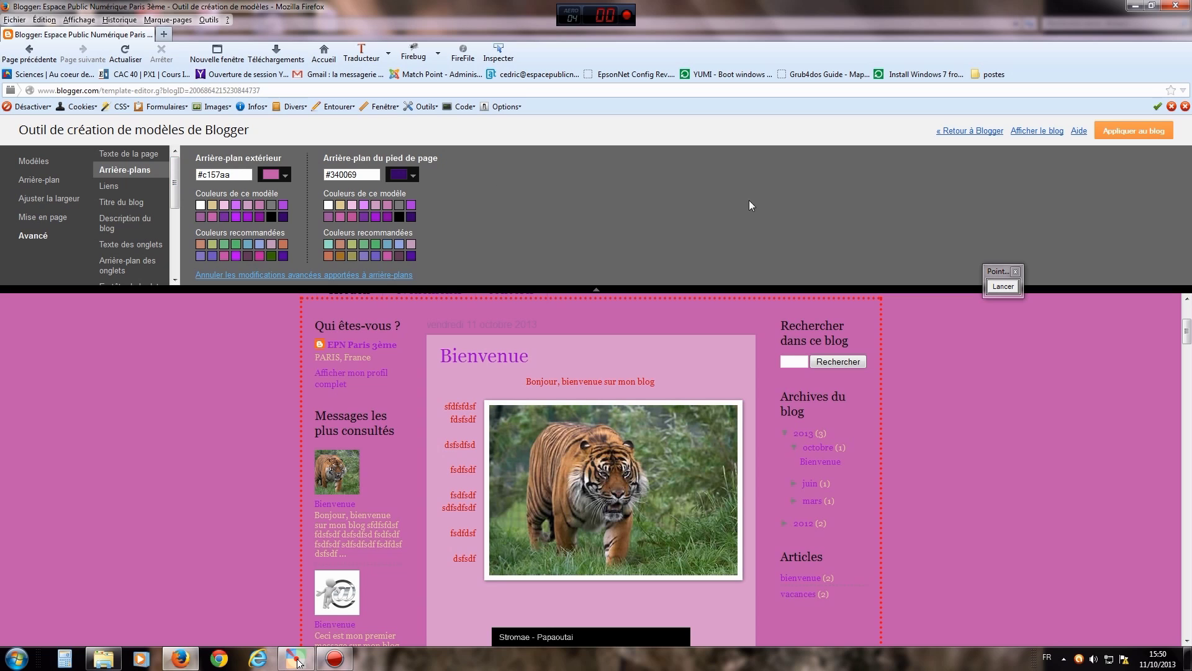
- Try yellow and tan outer background colours, then lighten the tan shade
click(1003, 286)
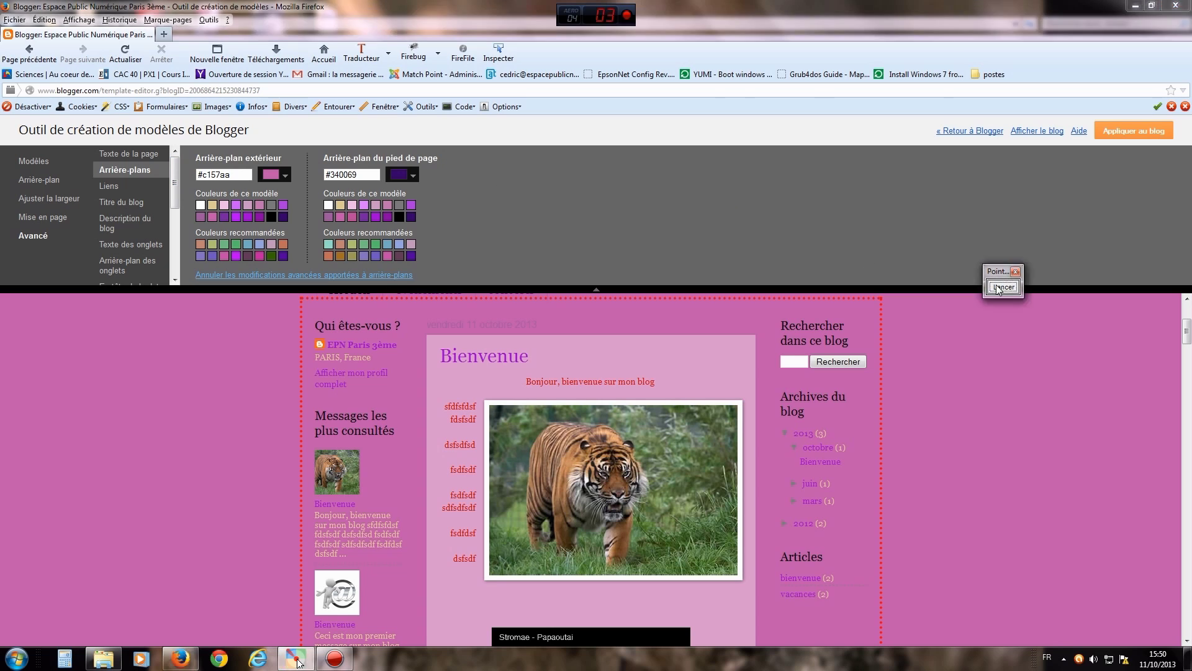
key(Escape)
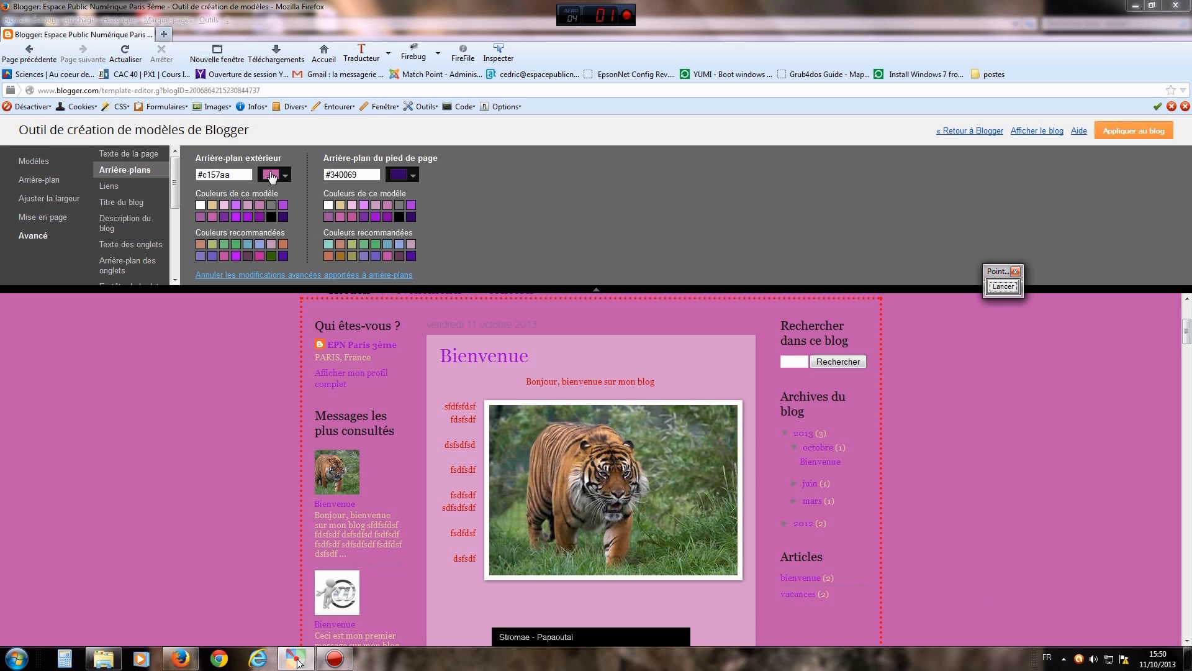
click(282, 176)
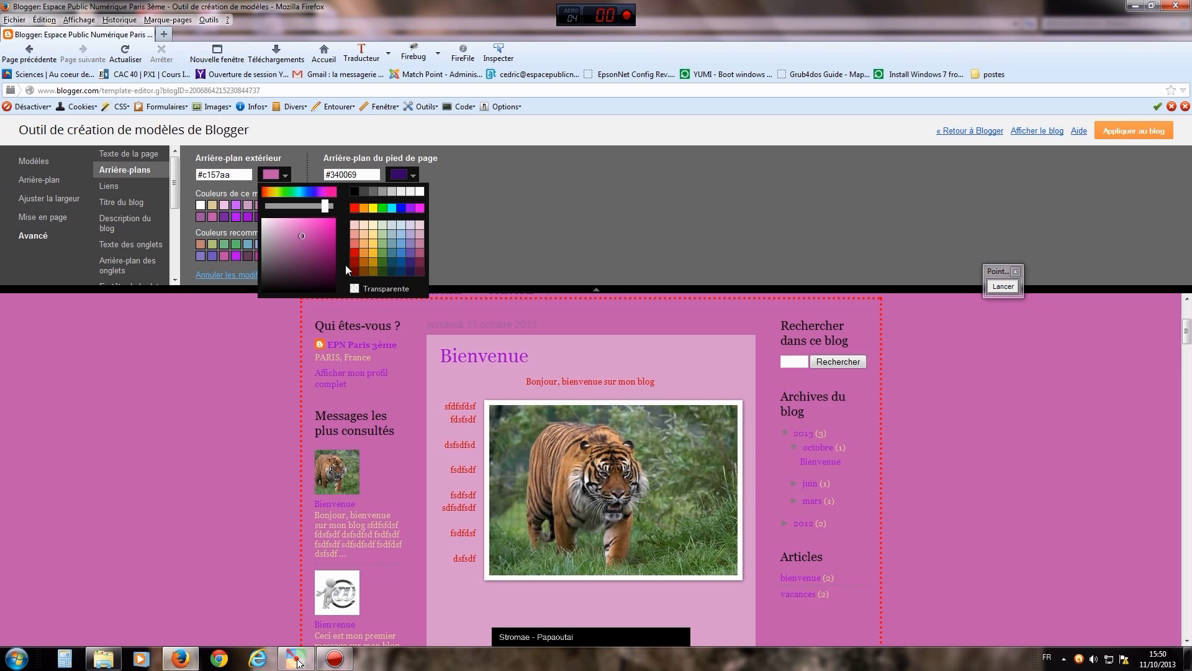
click(373, 234)
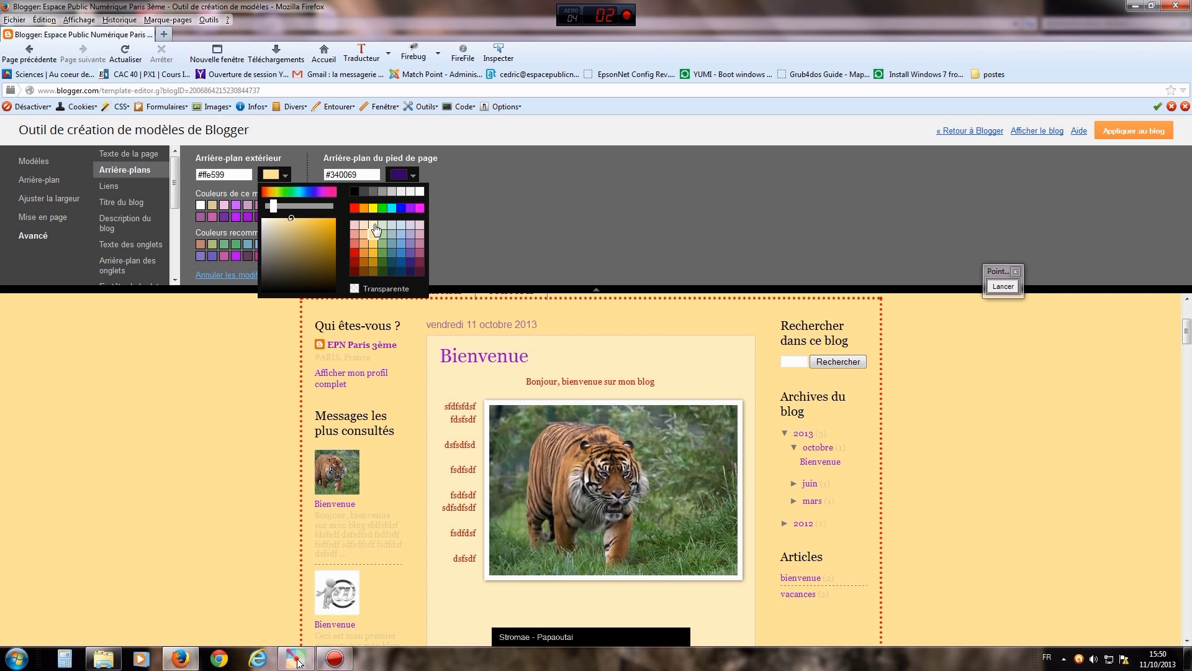
click(374, 225)
click(279, 235)
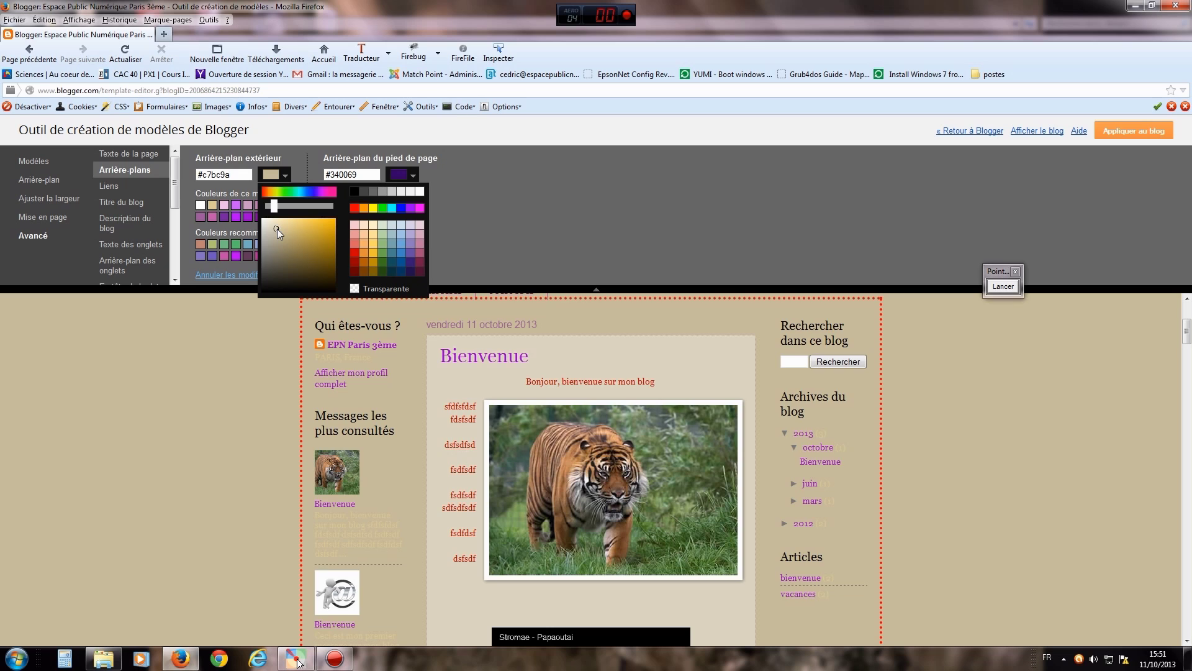
click(277, 228)
click(277, 222)
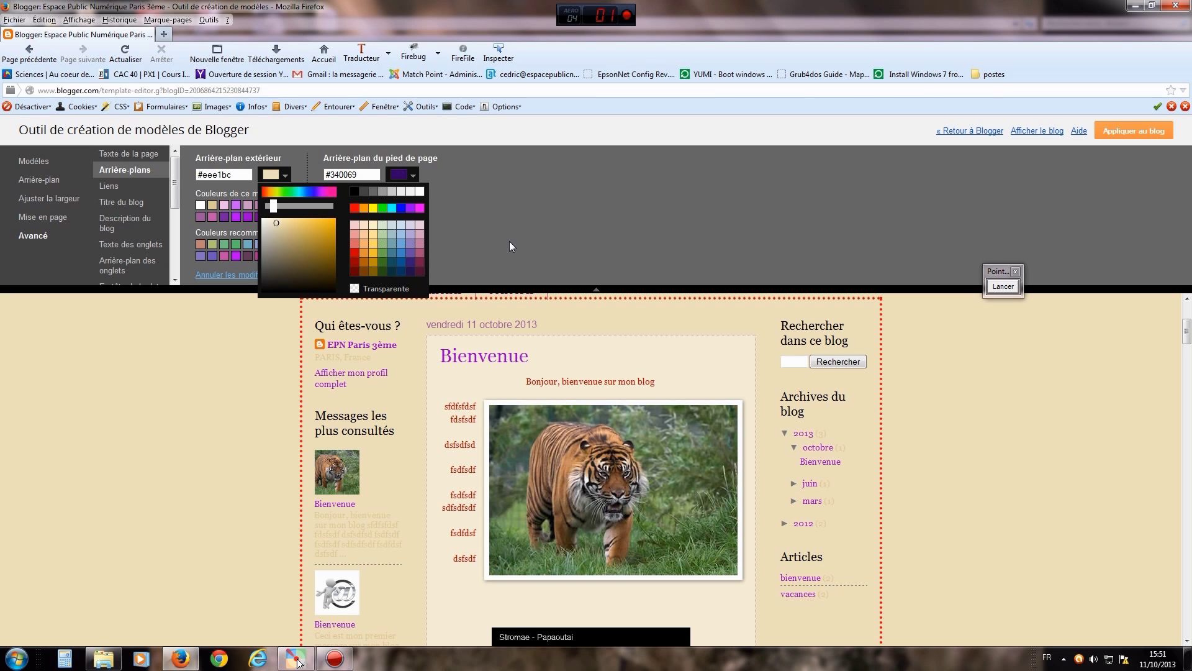
click(508, 242)
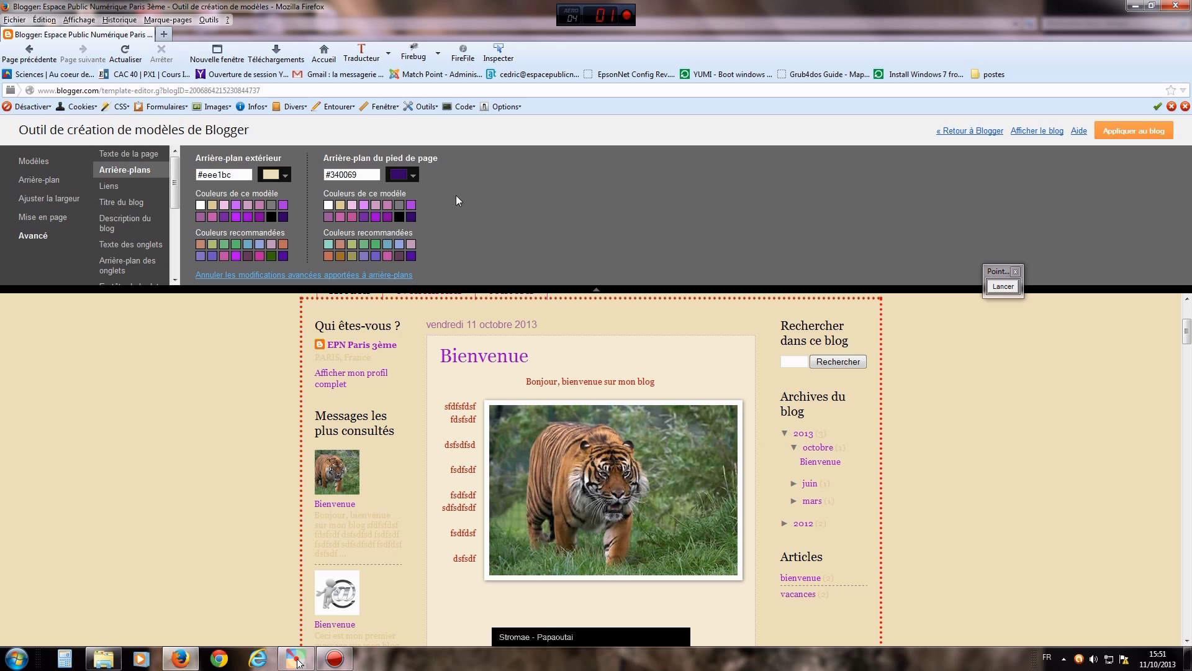
- Look through the footer background colour choices without changing them
click(413, 174)
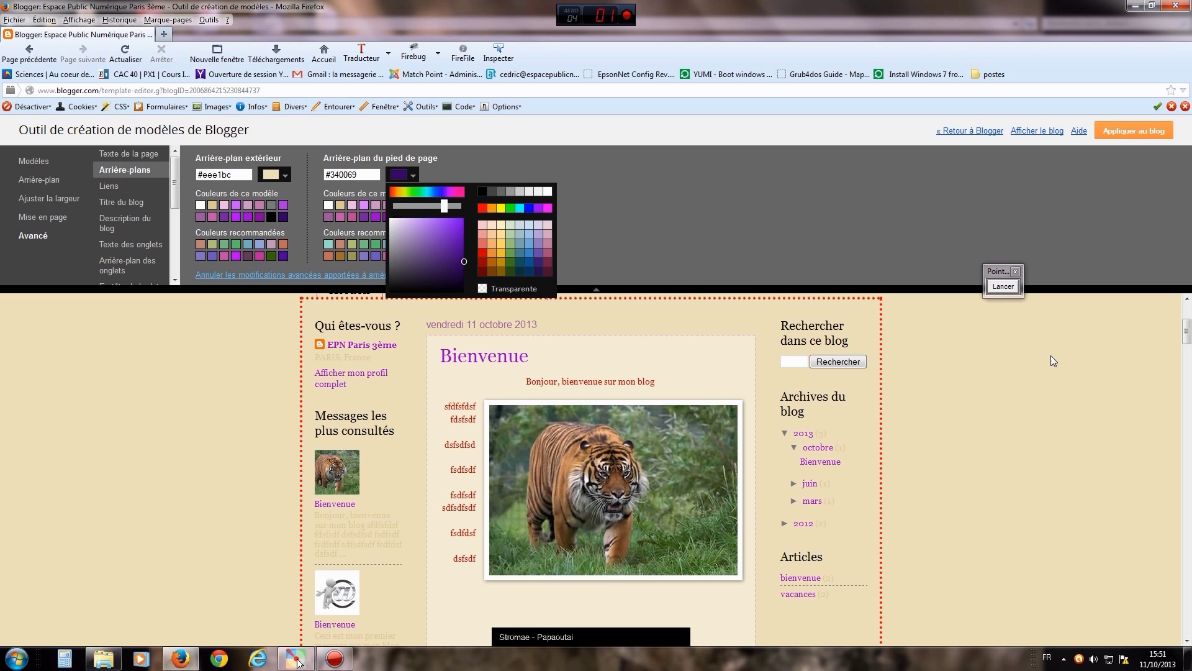
click(812, 247)
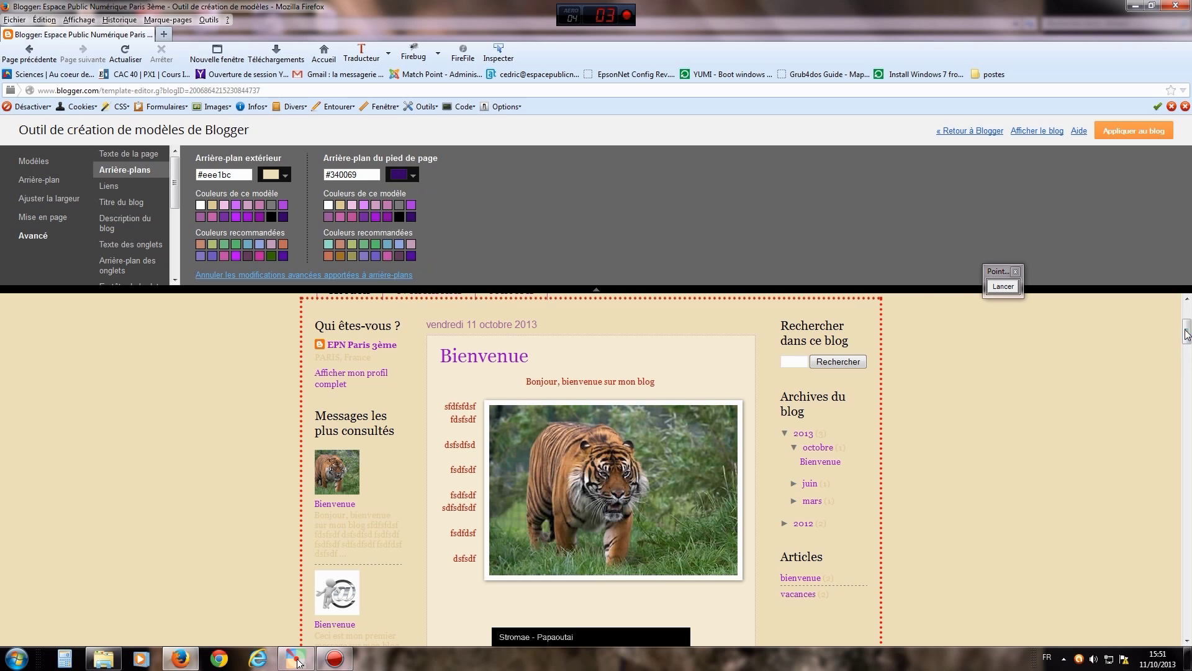
scroll(1188, 391, down, 3)
scroll(1188, 392, down, 15)
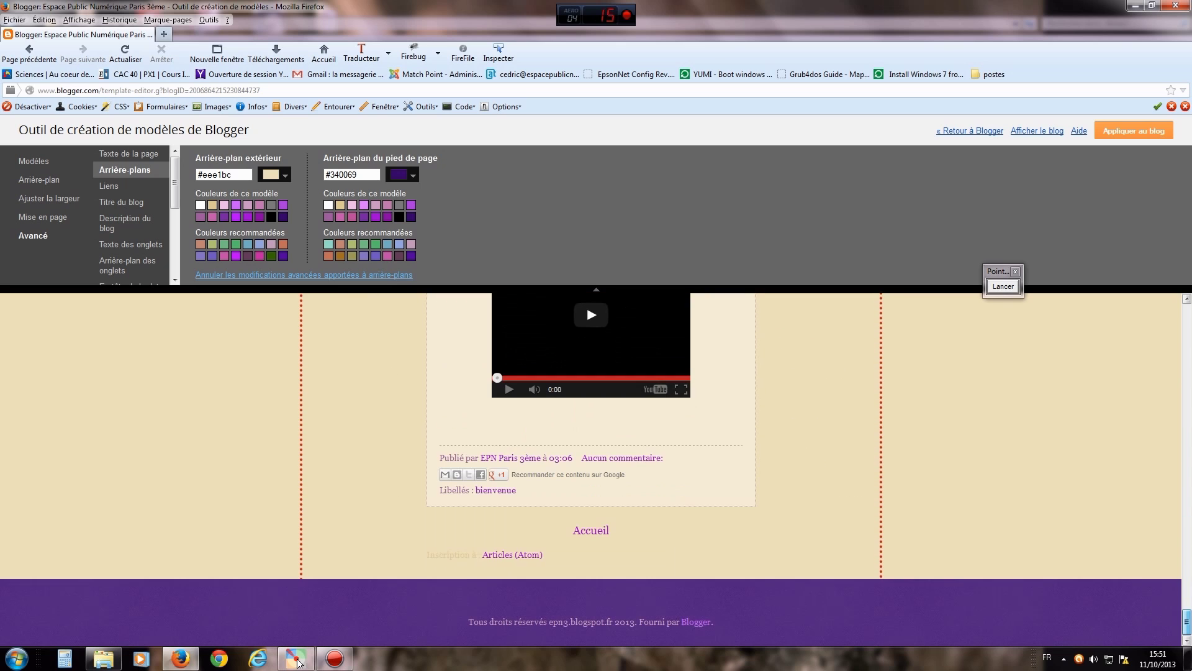
scroll(1187, 296, up, 18)
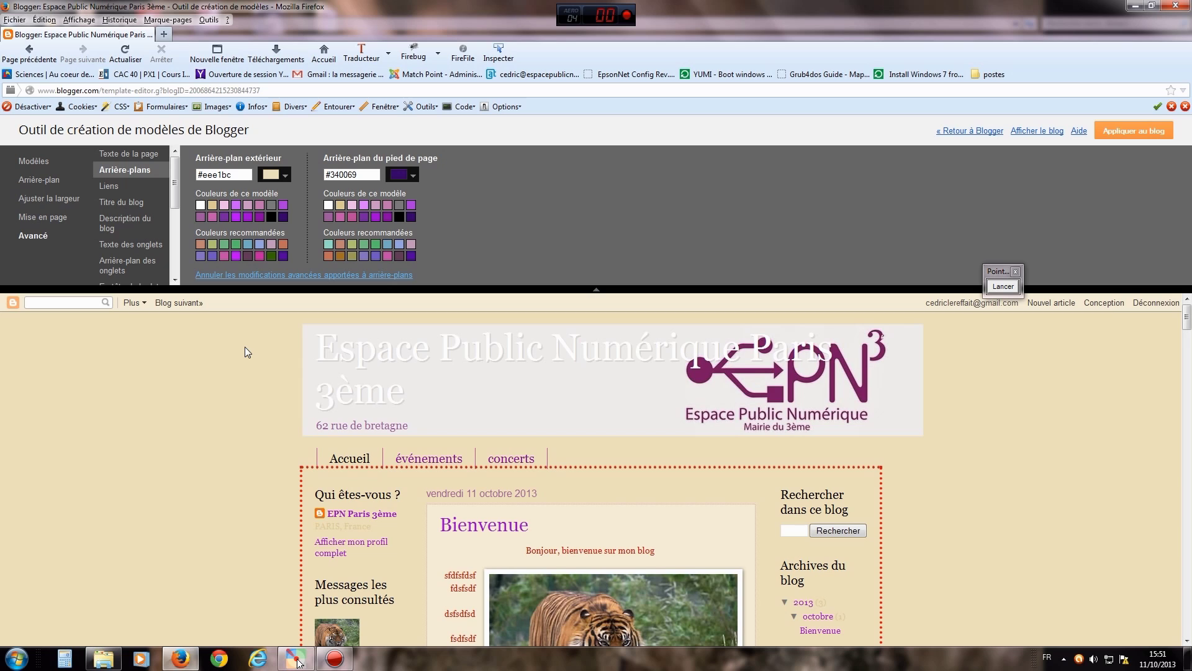
- Set the outer background to the pale peach-pink #f2e2d5
click(285, 178)
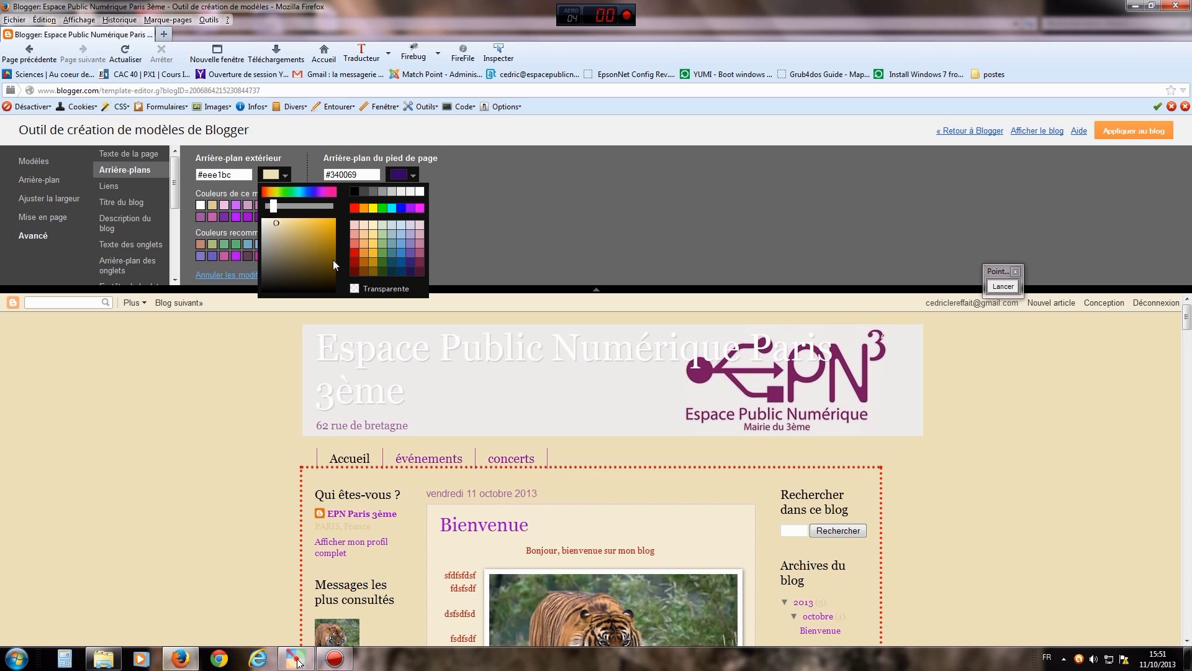
click(367, 238)
click(367, 238)
mouse_move(292, 219)
mouse_down()
mouse_move(279, 235)
mouse_move(270, 221)
mouse_up()
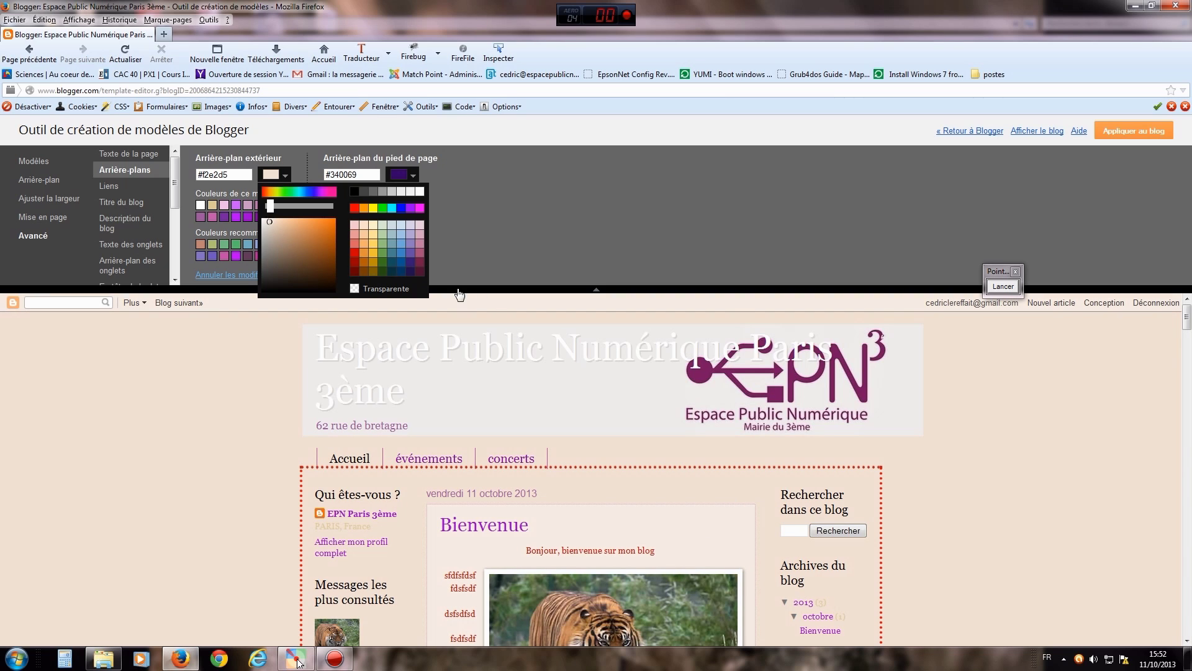
click(473, 247)
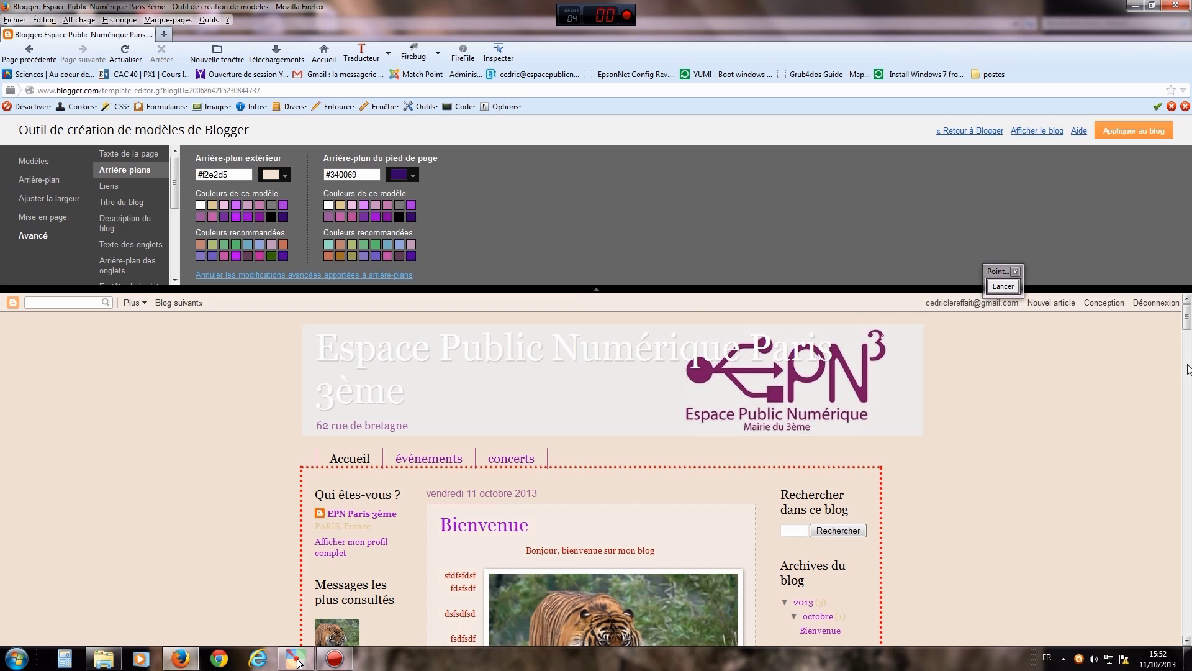
drag(1186, 320, 1188, 646)
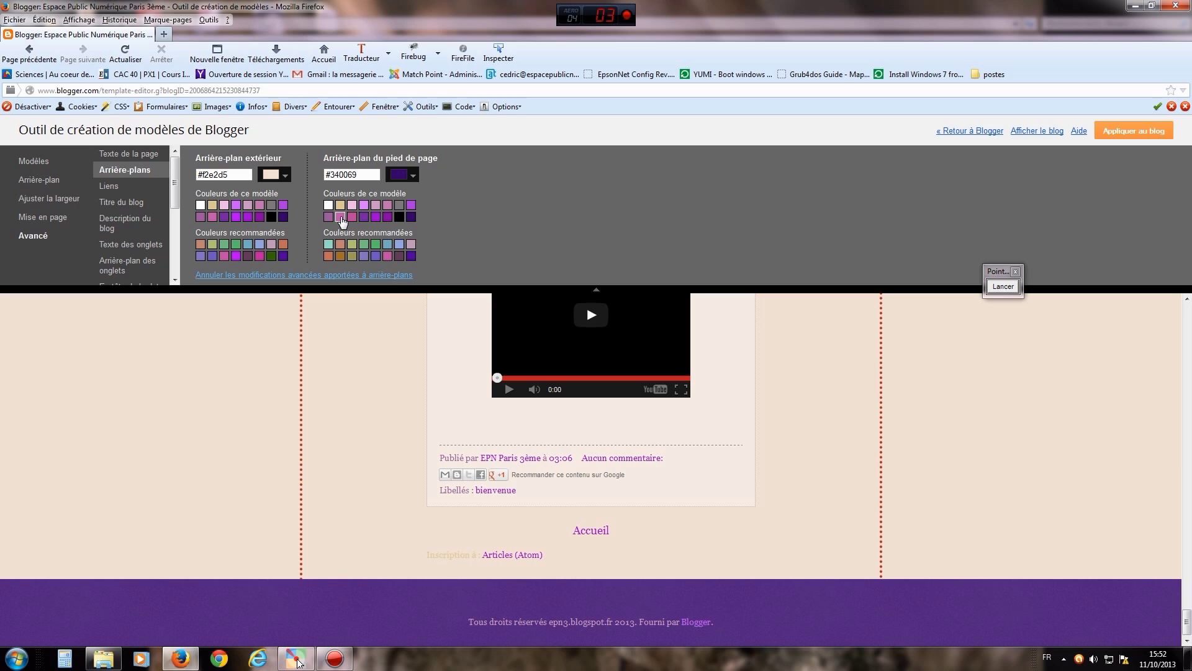
- Change the footer background to dark mauve #553c4a, trying pink along the way, then open Liens
click(352, 217)
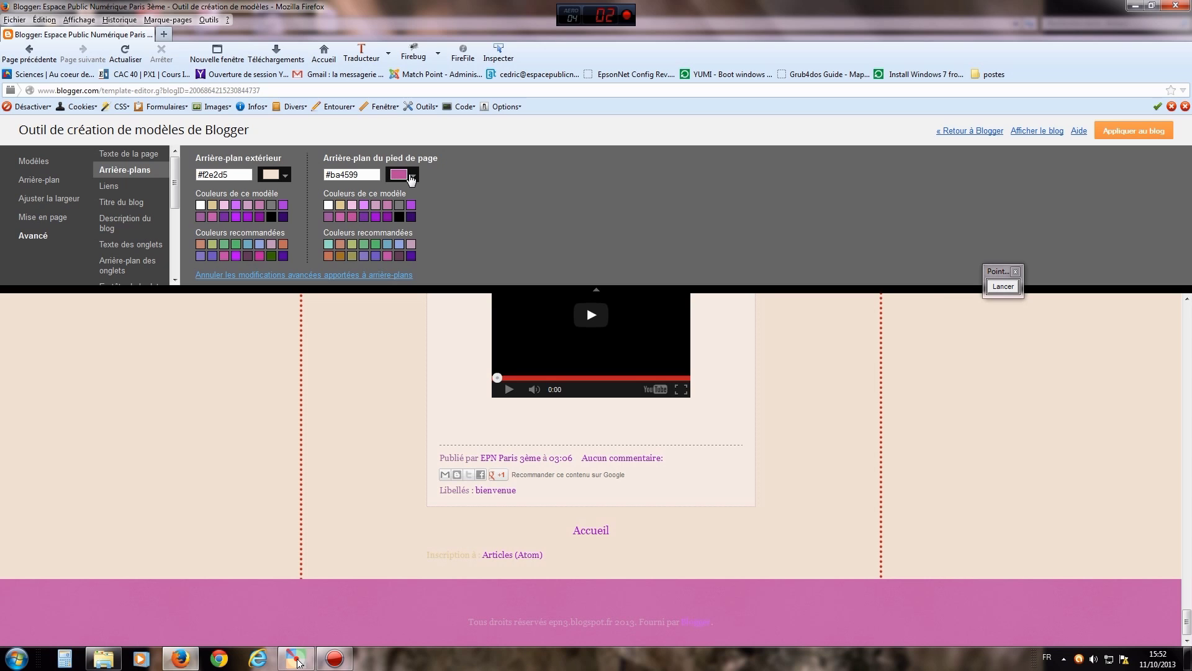
click(412, 177)
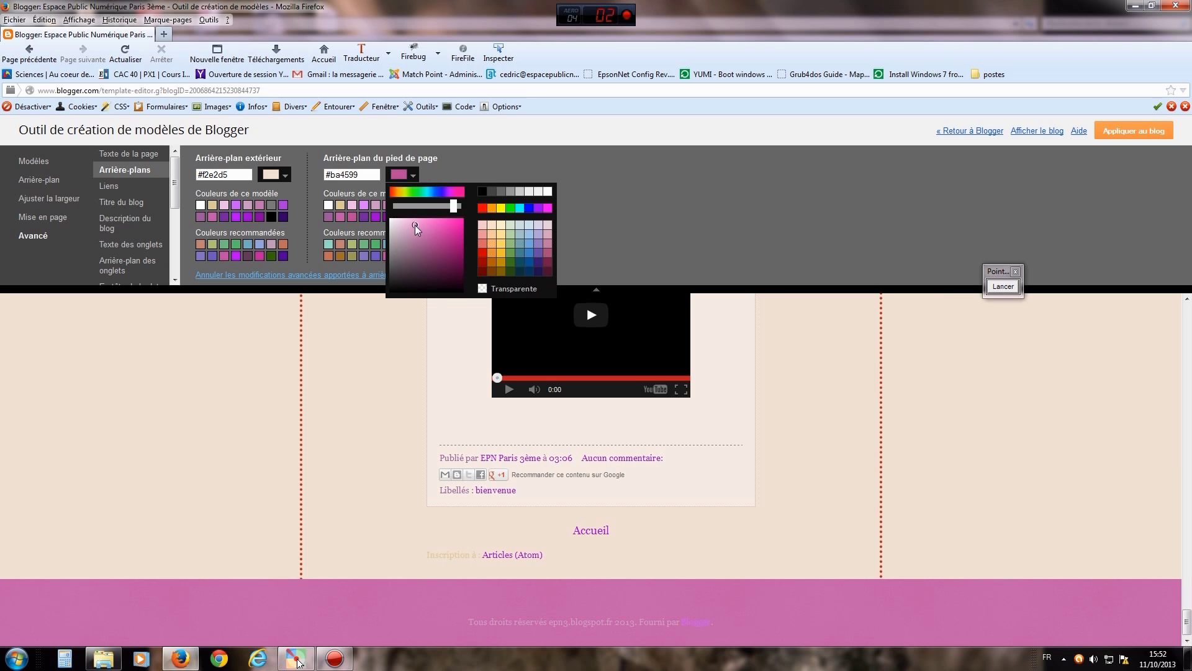
click(412, 221)
drag(412, 221, 401, 268)
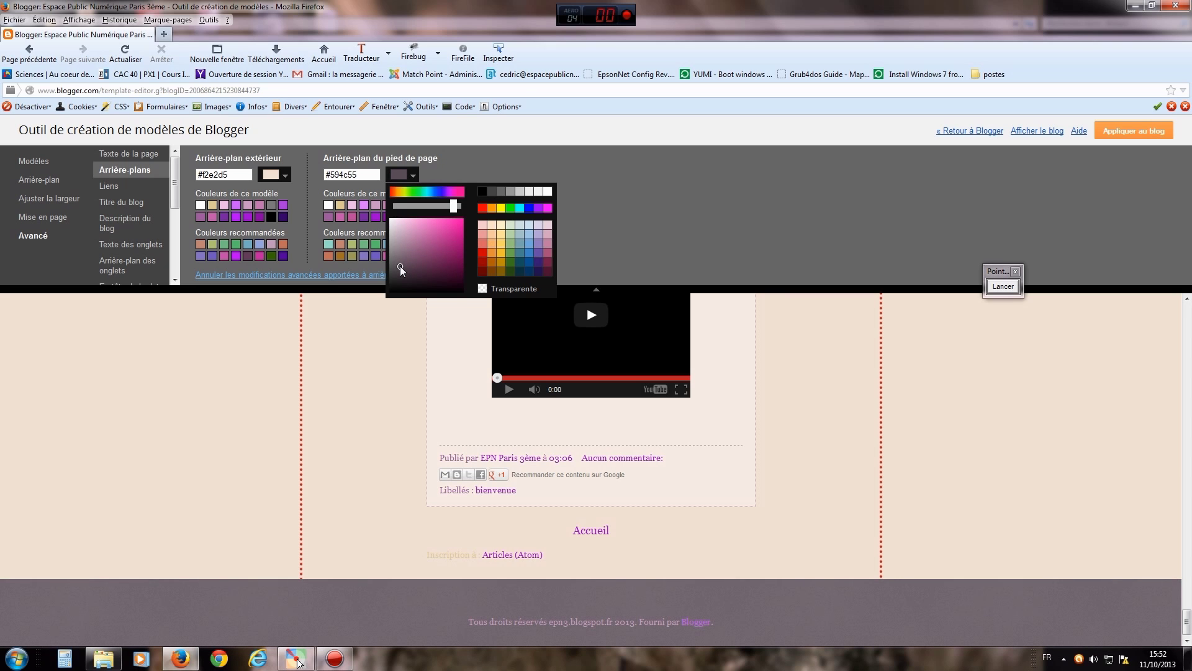
drag(400, 268, 413, 274)
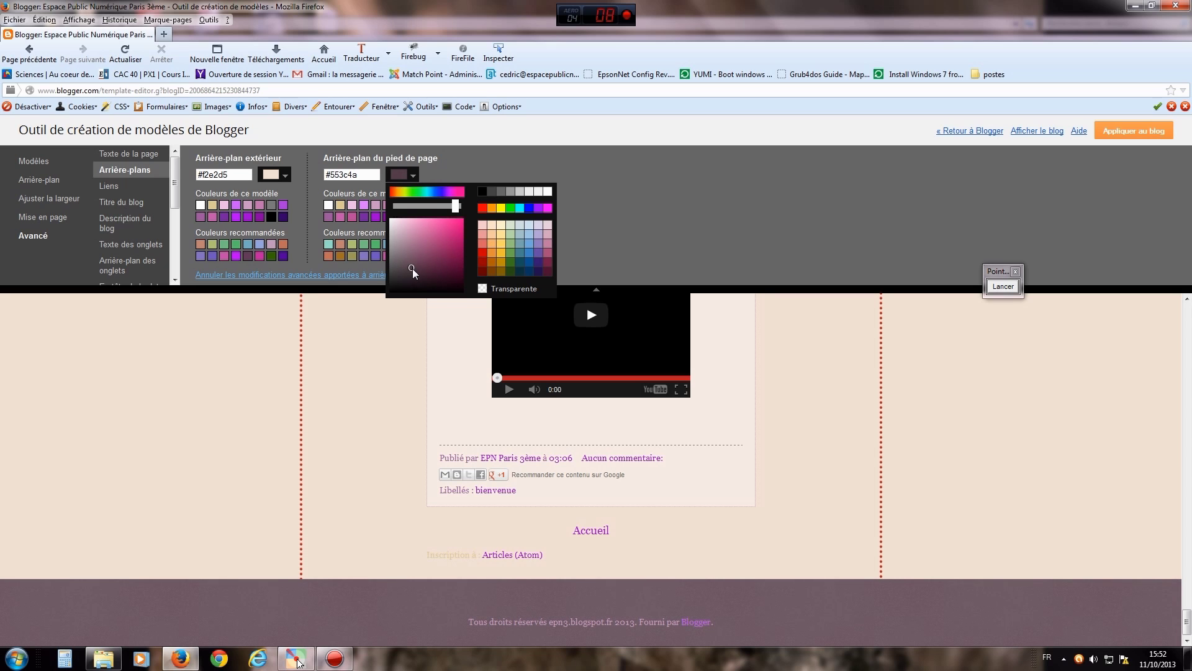
click(592, 193)
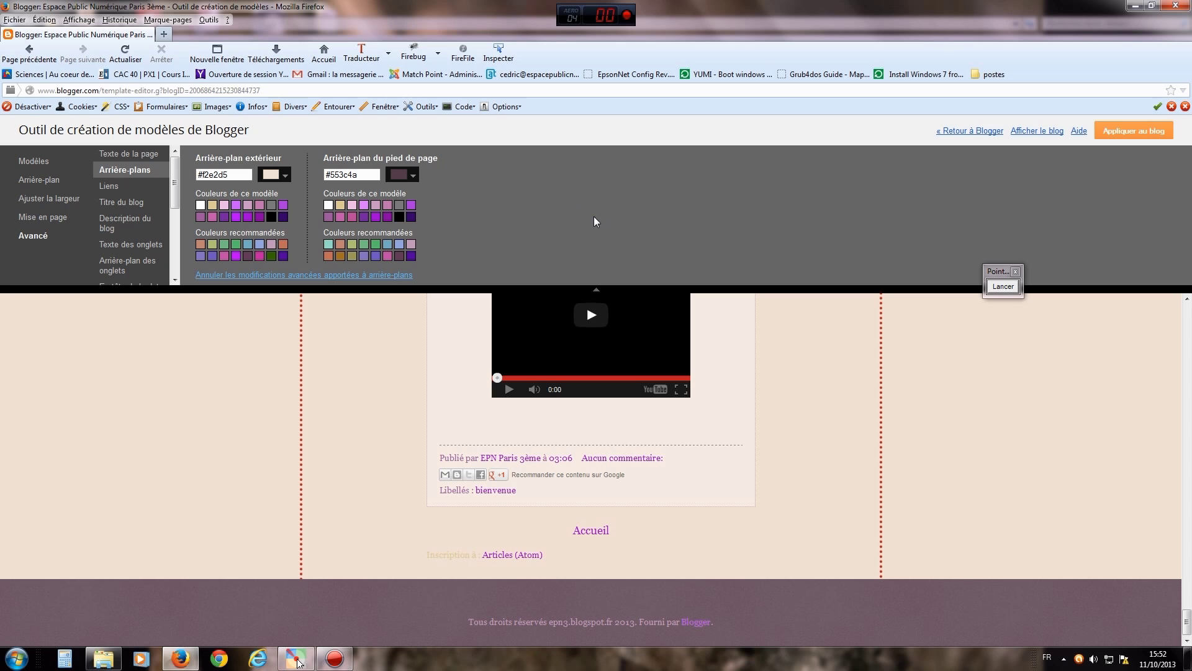
drag(1189, 616, 1180, 301)
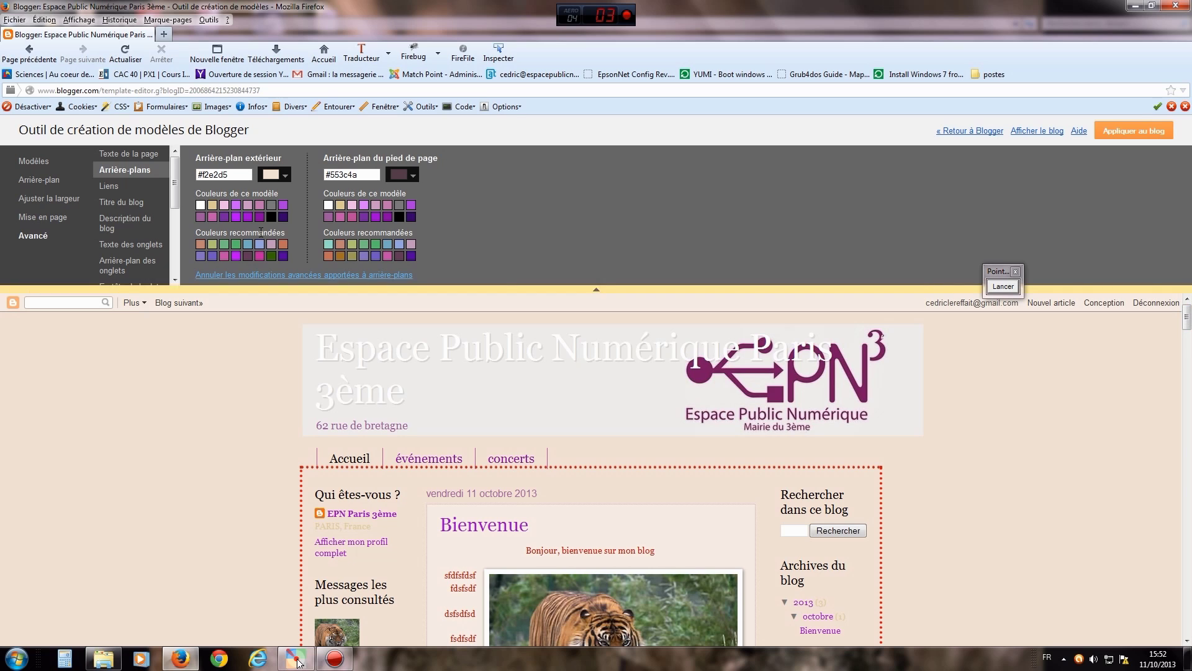
click(113, 187)
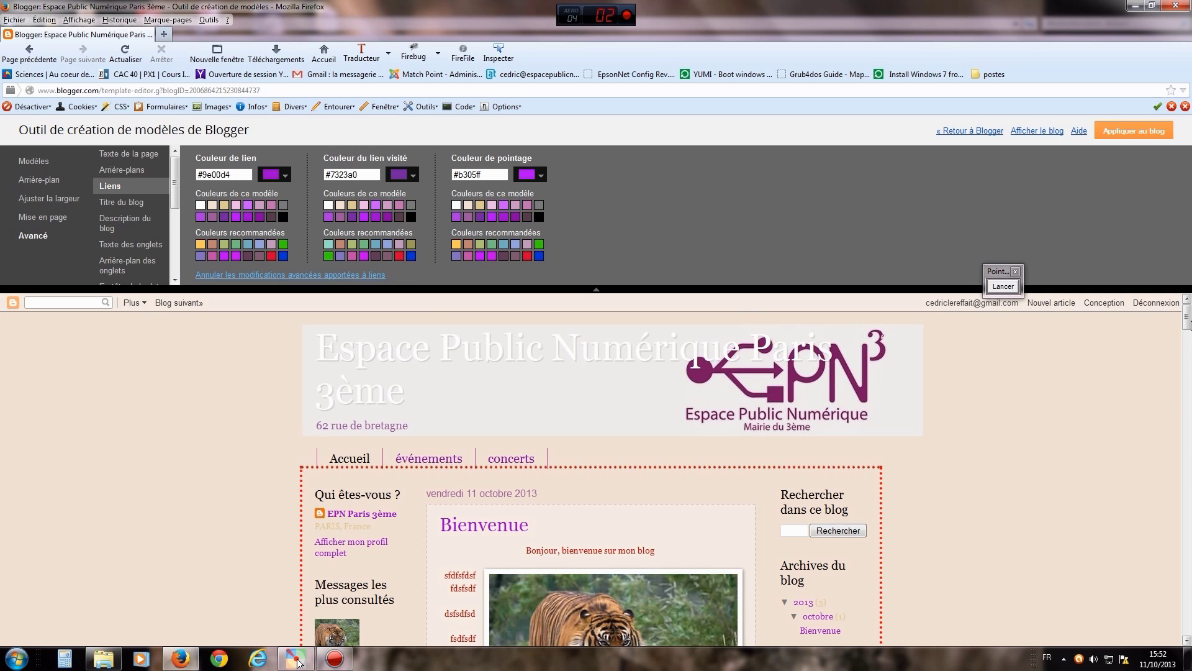
- Set the link colour to dark green #355d28
drag(1186, 318, 1187, 362)
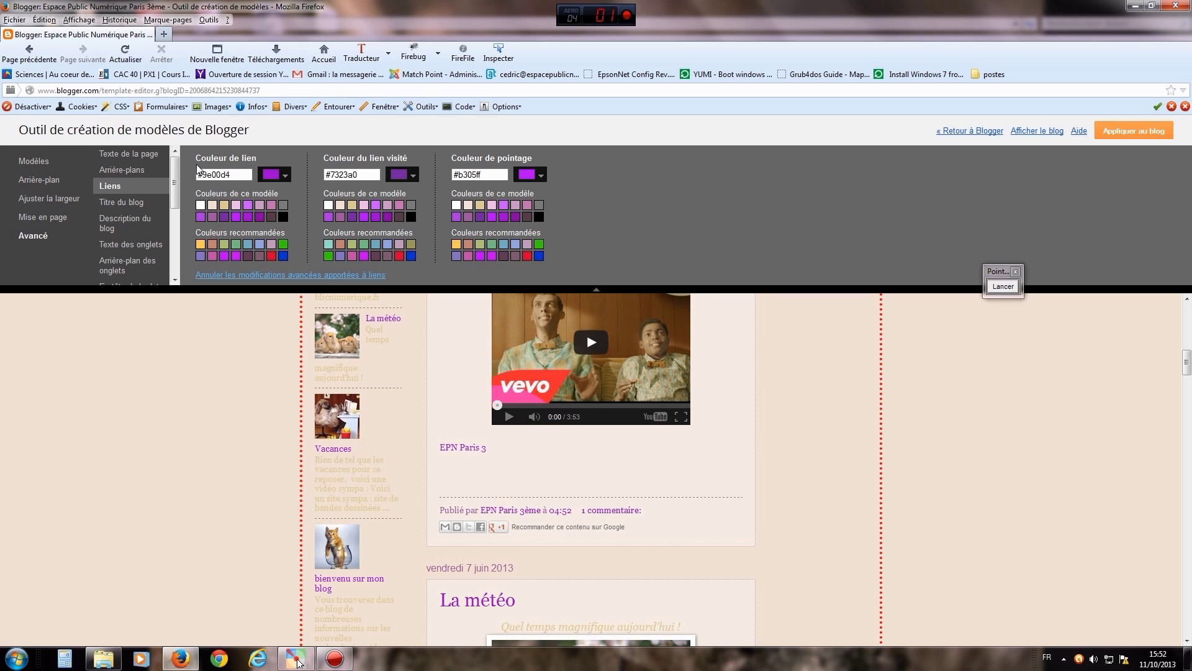
click(285, 177)
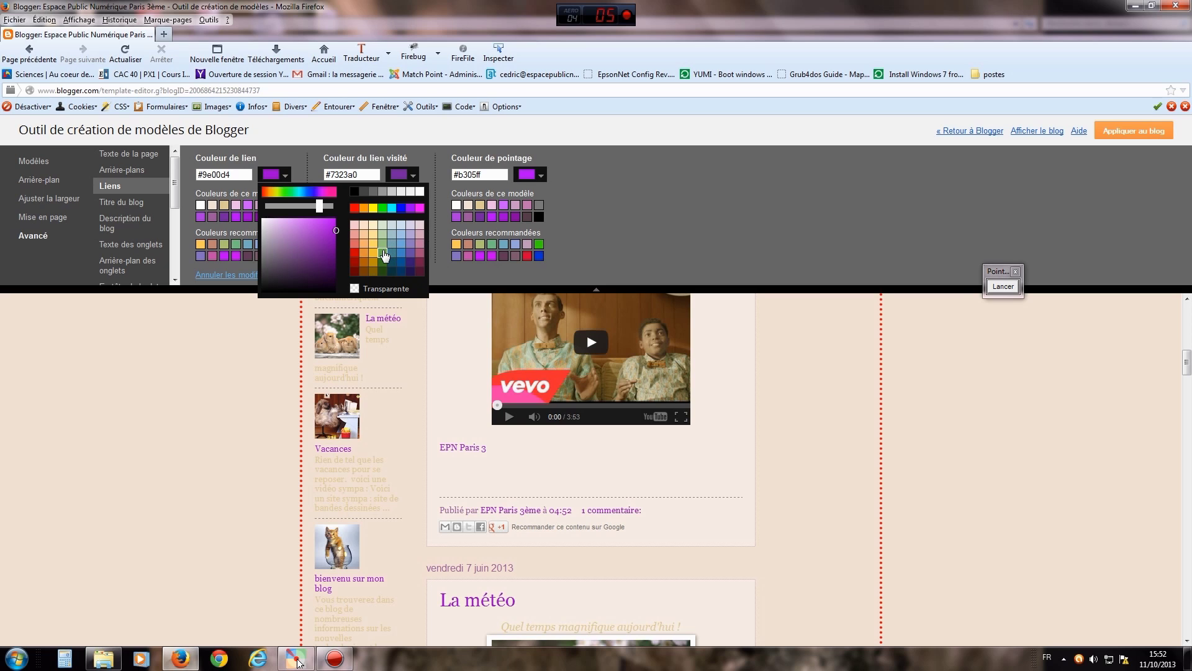
click(382, 253)
drag(298, 243, 303, 264)
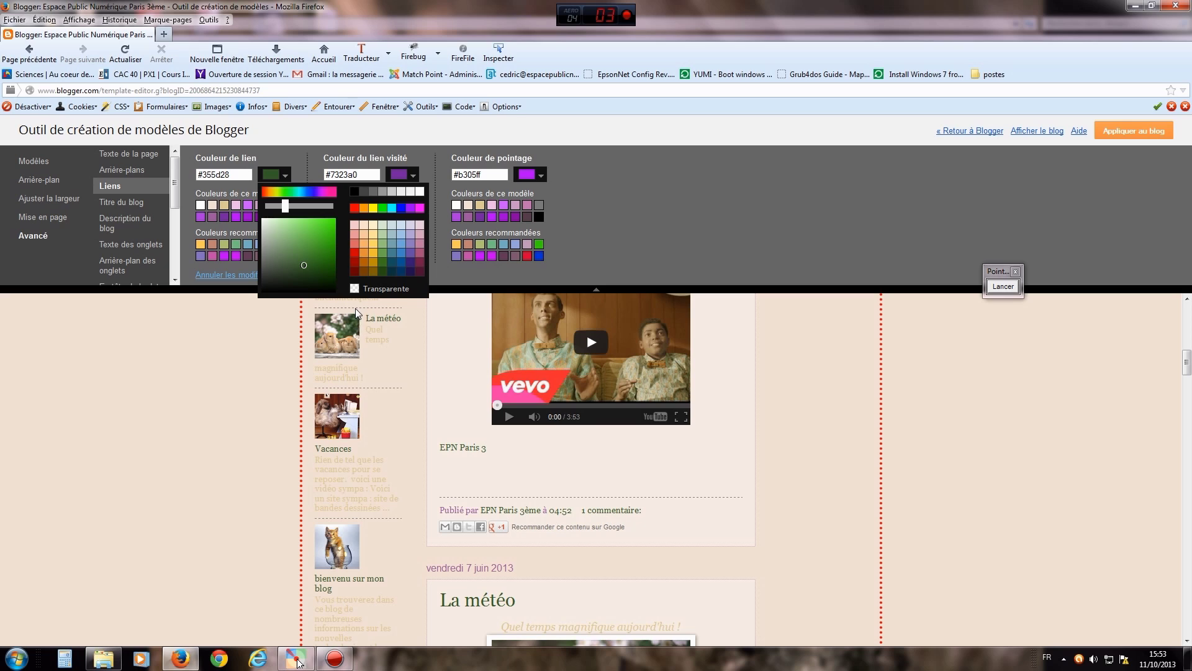
click(658, 206)
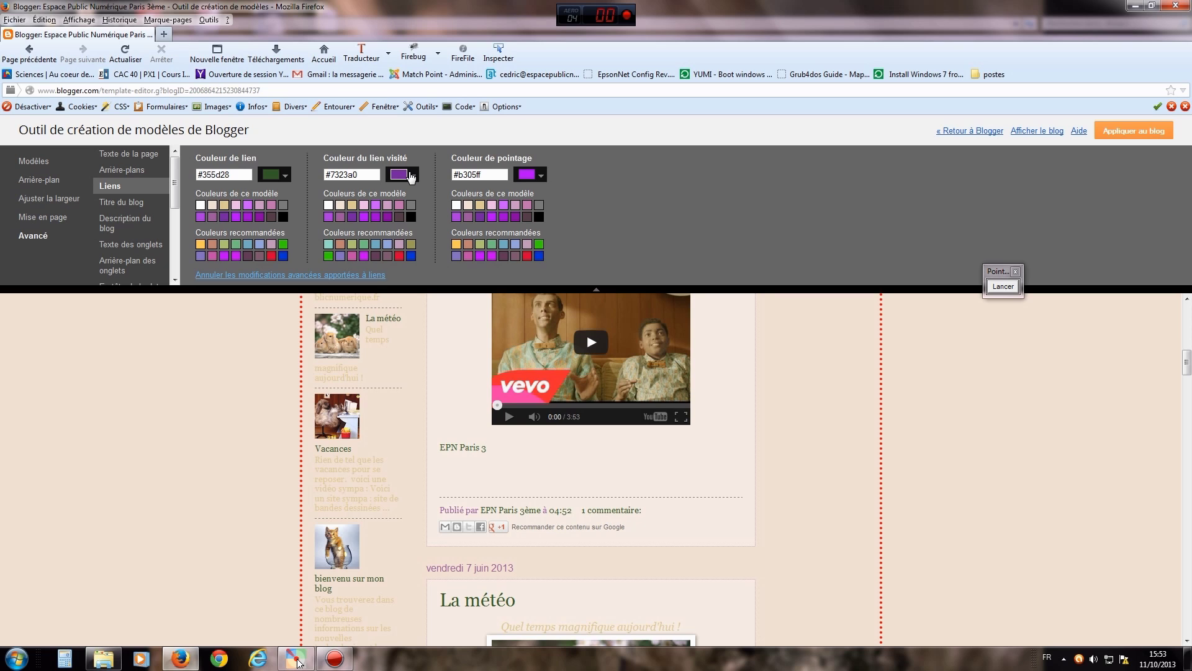
- Set the visited link colour to dusty red #ce6a6a
click(415, 178)
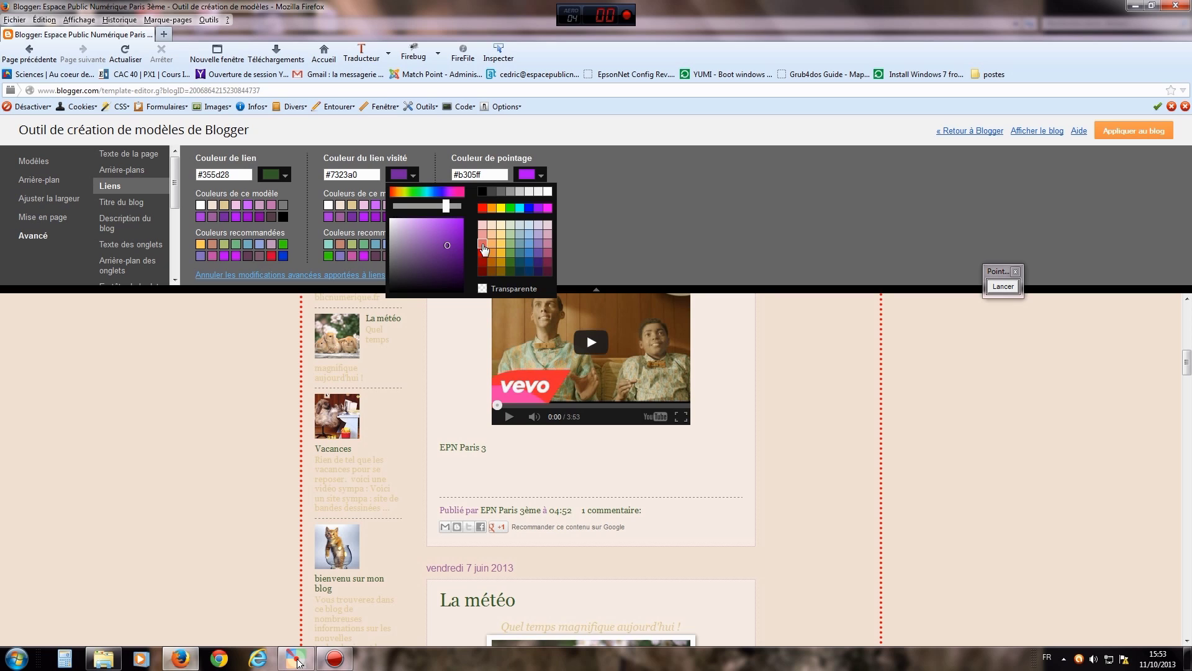
click(483, 244)
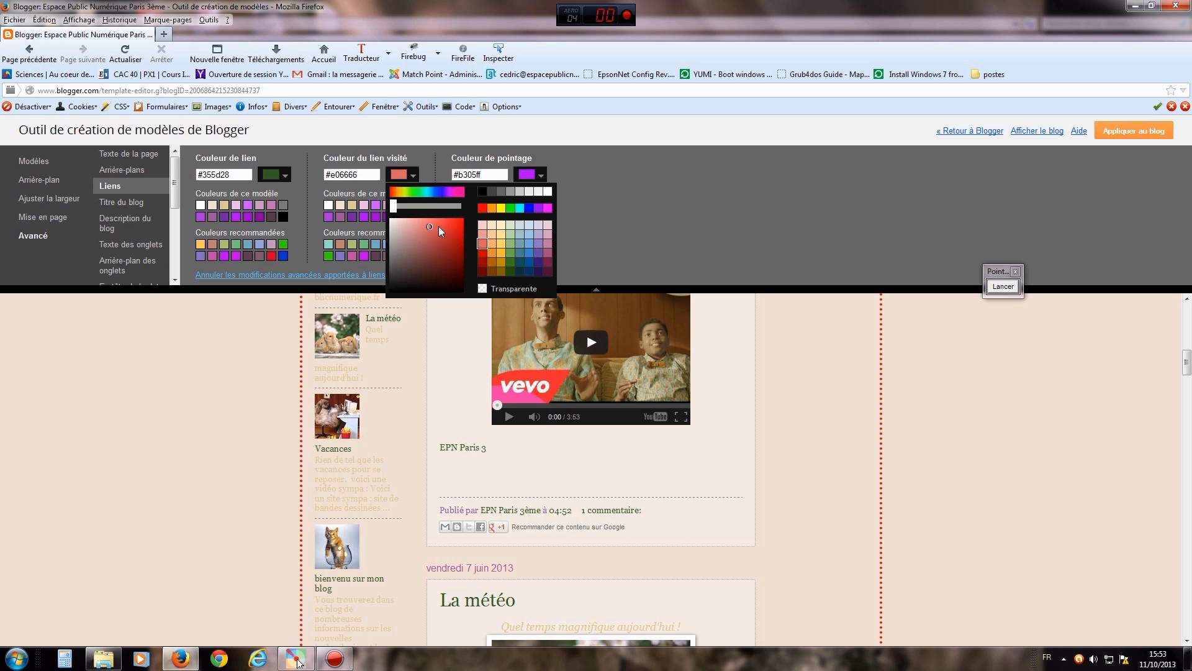
drag(430, 225, 425, 232)
click(641, 218)
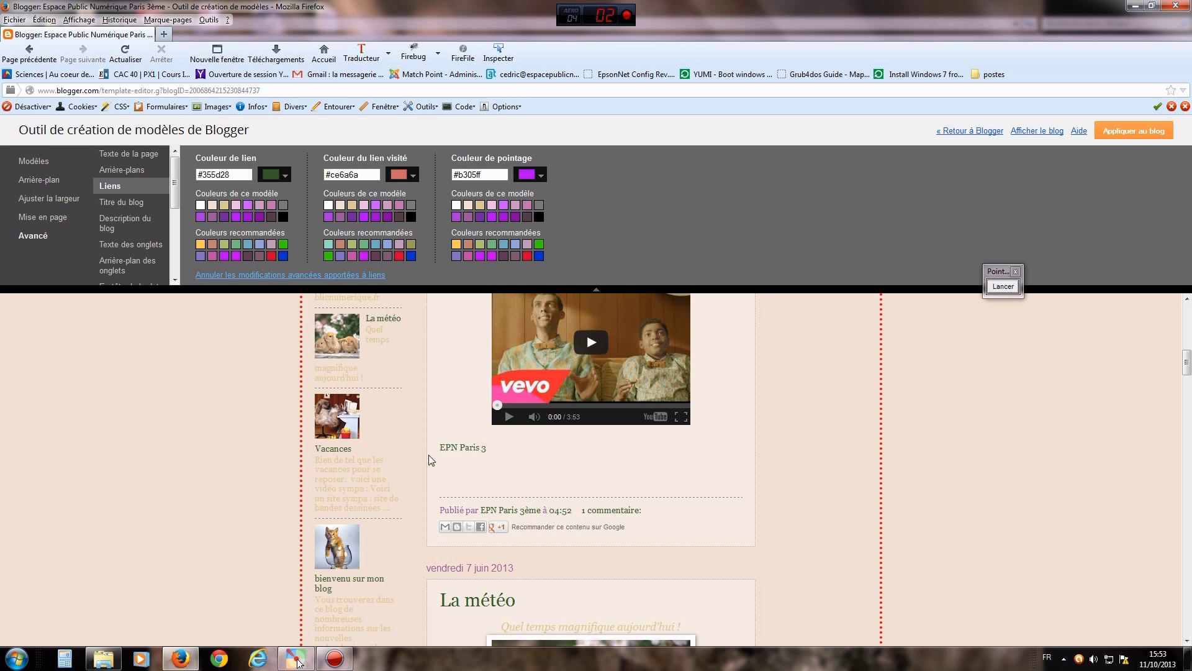
- Set the hover link colour to orange #eb7500
click(540, 176)
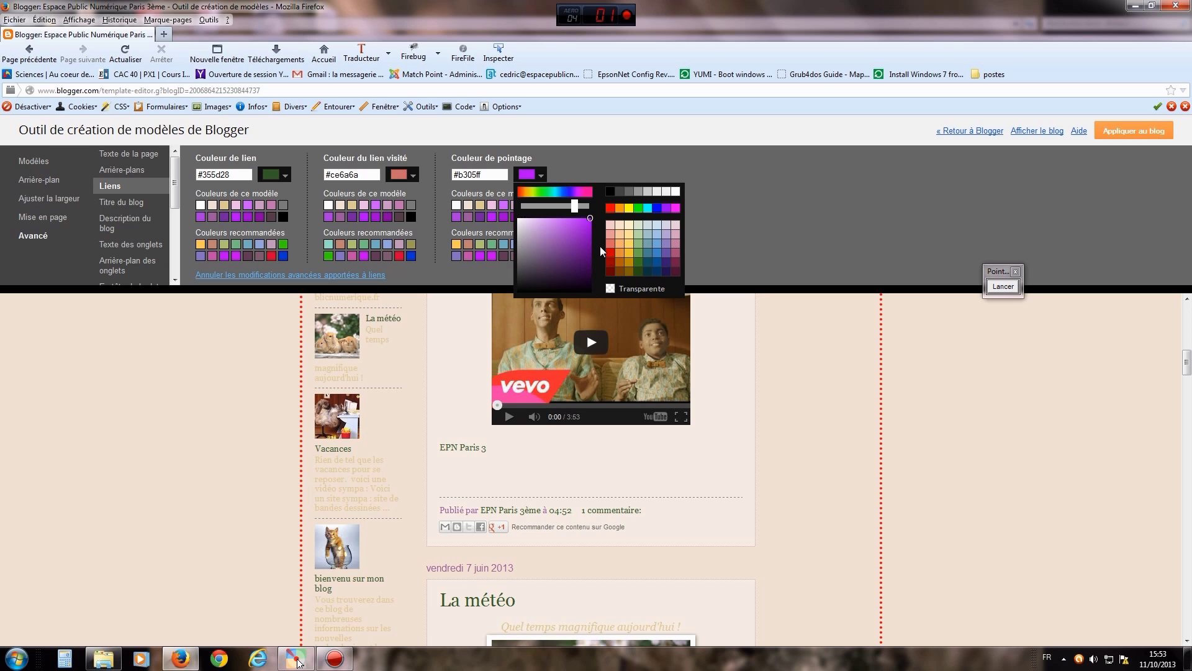
click(620, 254)
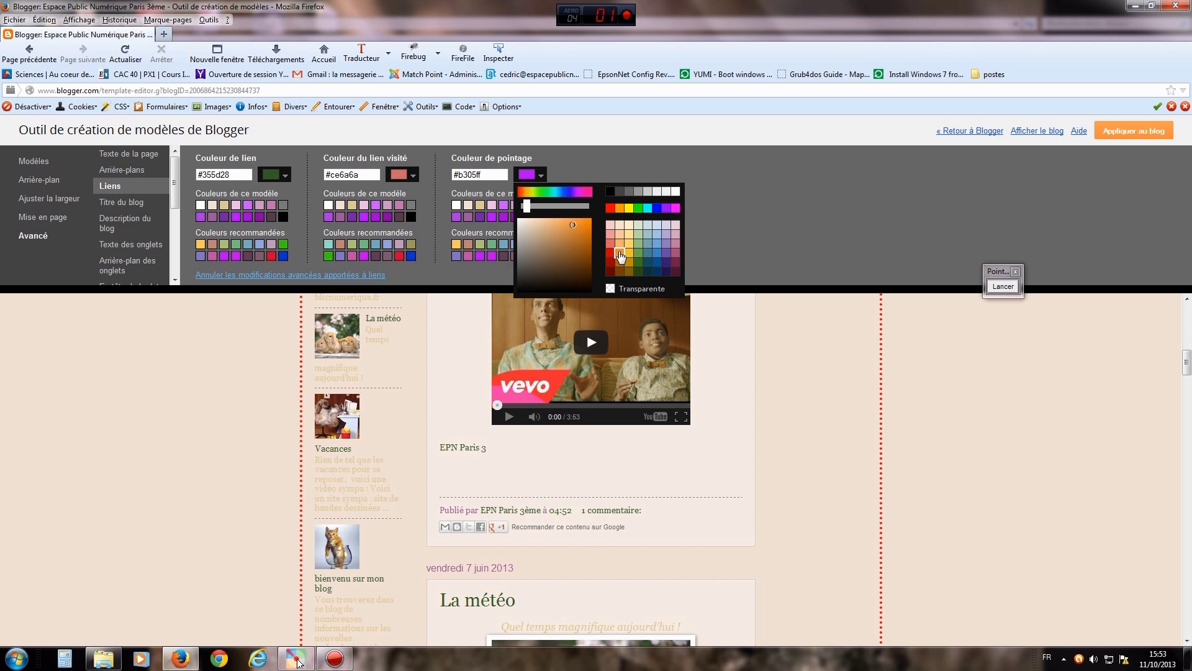
mouse_move(569, 228)
mouse_down()
mouse_move(565, 241)
mouse_move(535, 220)
mouse_move(574, 233)
mouse_move(591, 223)
mouse_up()
click(738, 234)
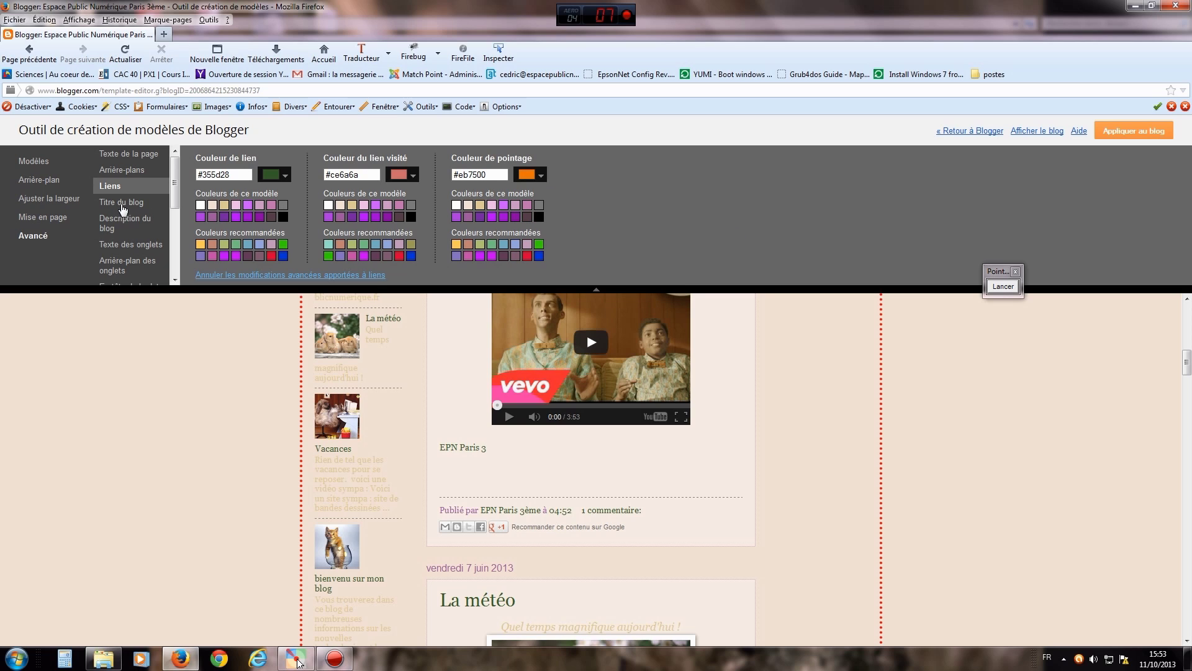
drag(1187, 365, 1187, 313)
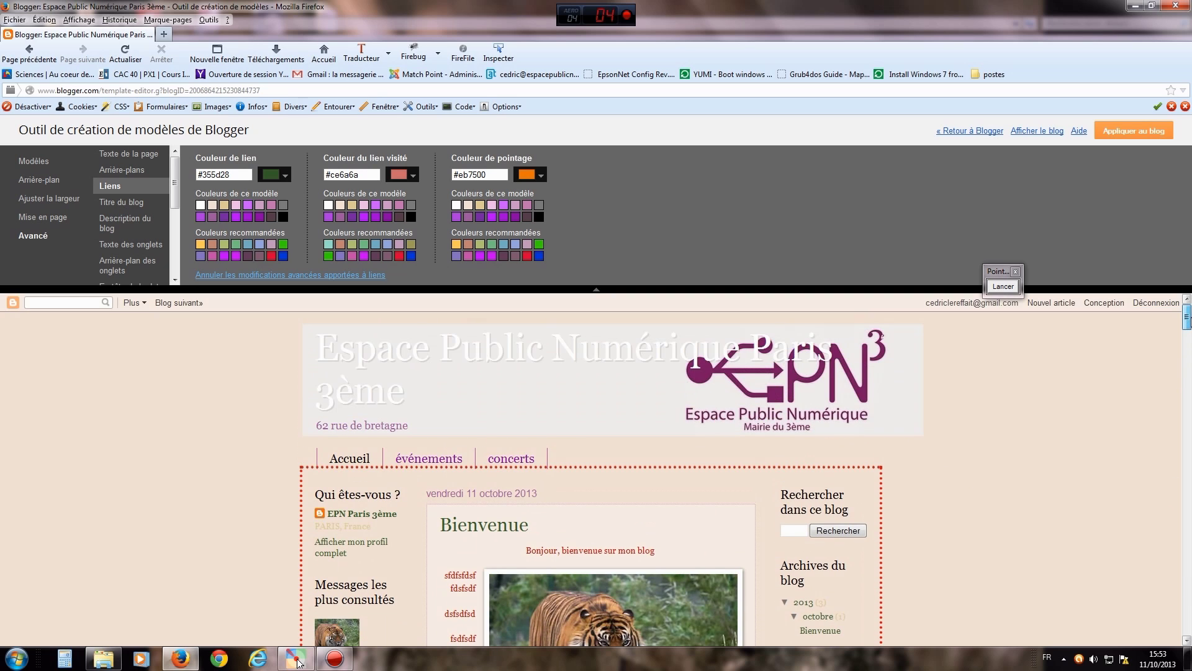
click(142, 205)
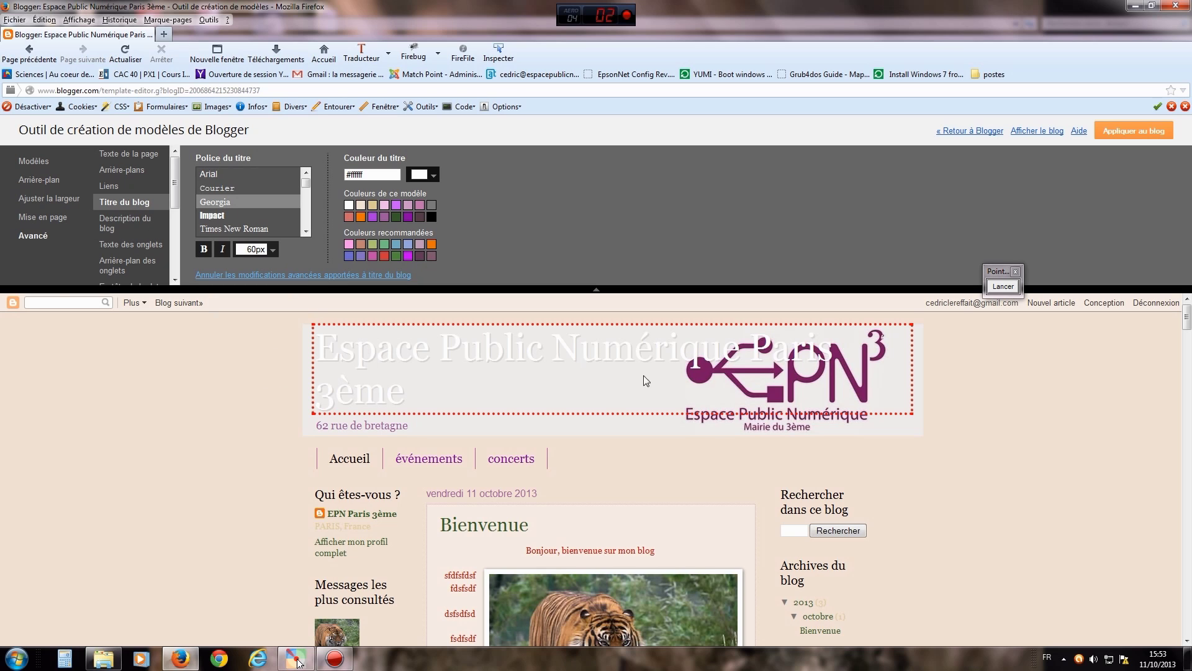
- Point out the blog title, then change its font to Permanent Marker after trying Homemade Apple
click(998, 288)
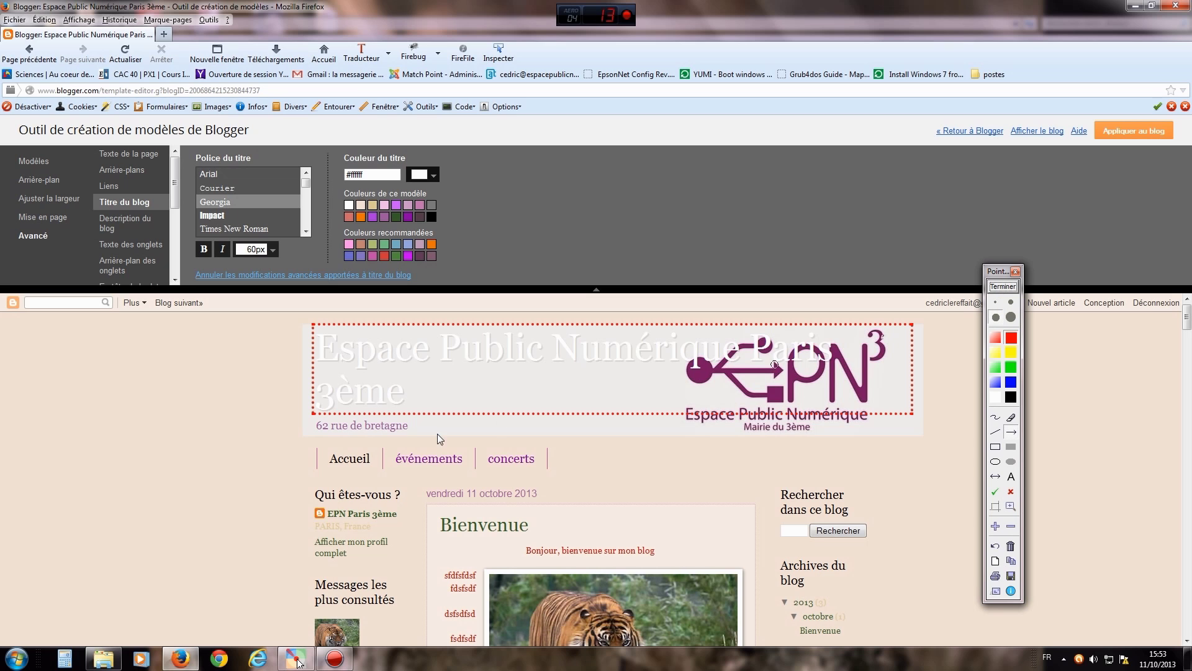
mouse_move(161, 468)
mouse_down()
mouse_move(186, 448)
mouse_move(310, 415)
mouse_up()
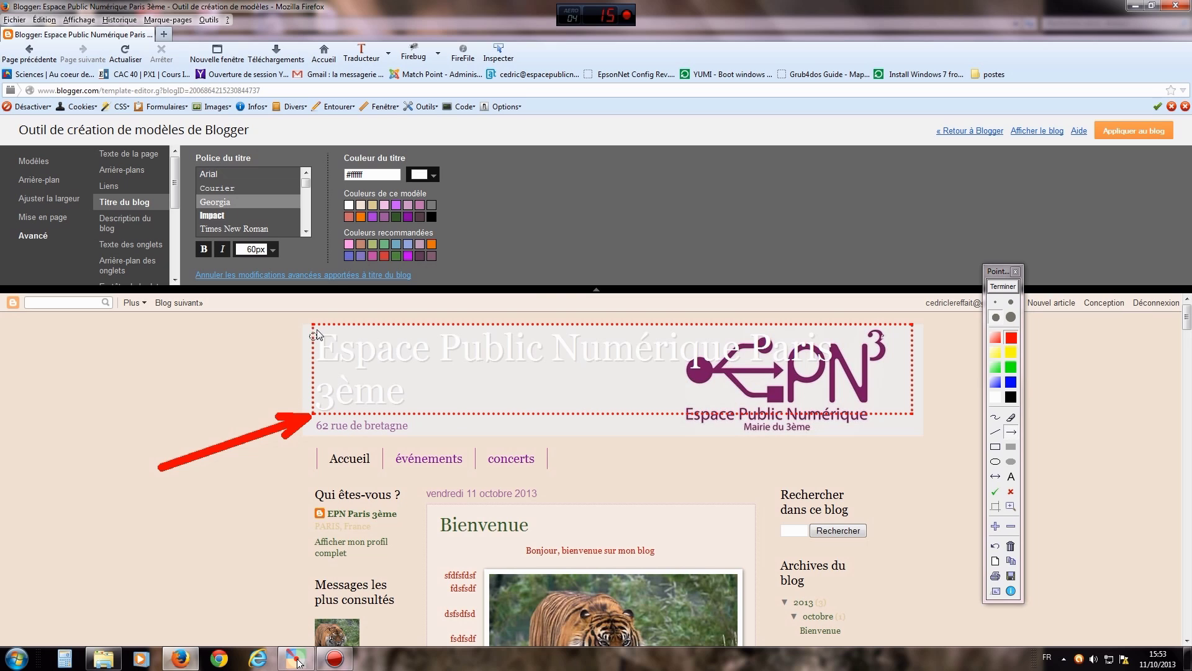
click(1003, 285)
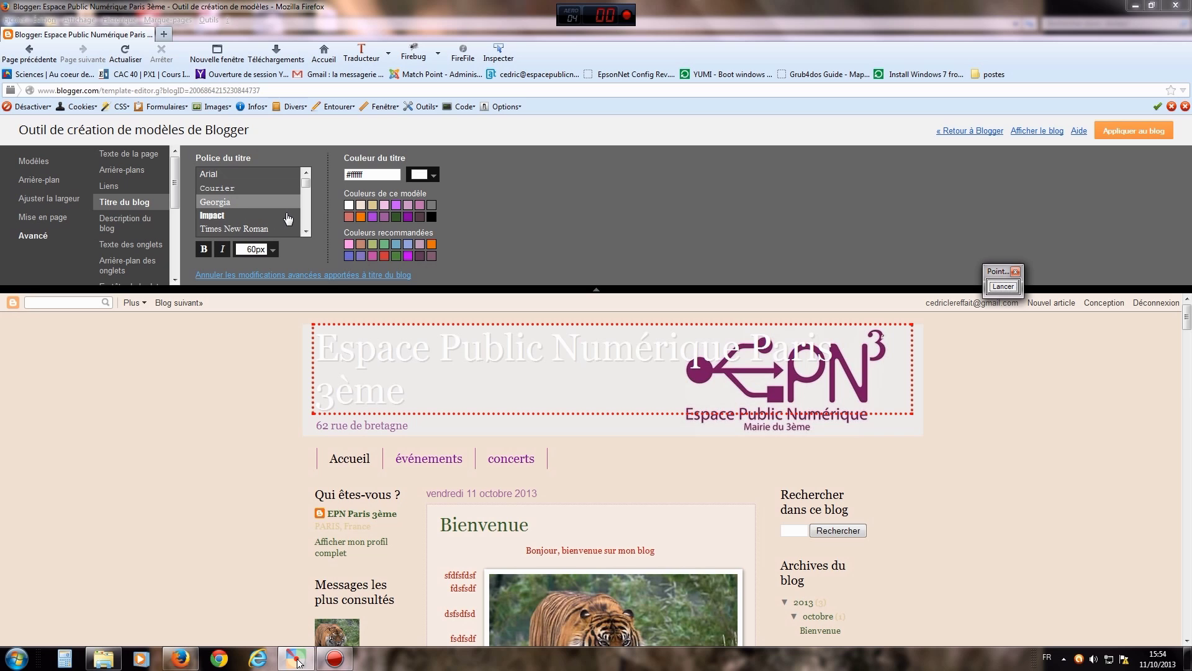
drag(303, 182, 306, 204)
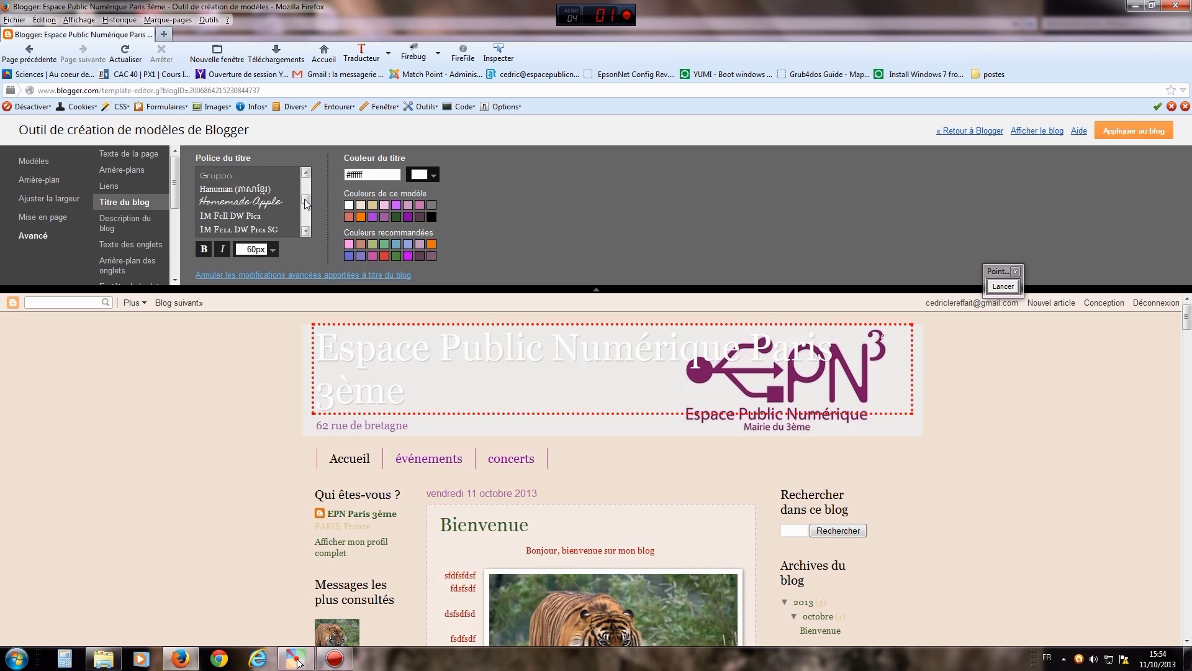
click(255, 204)
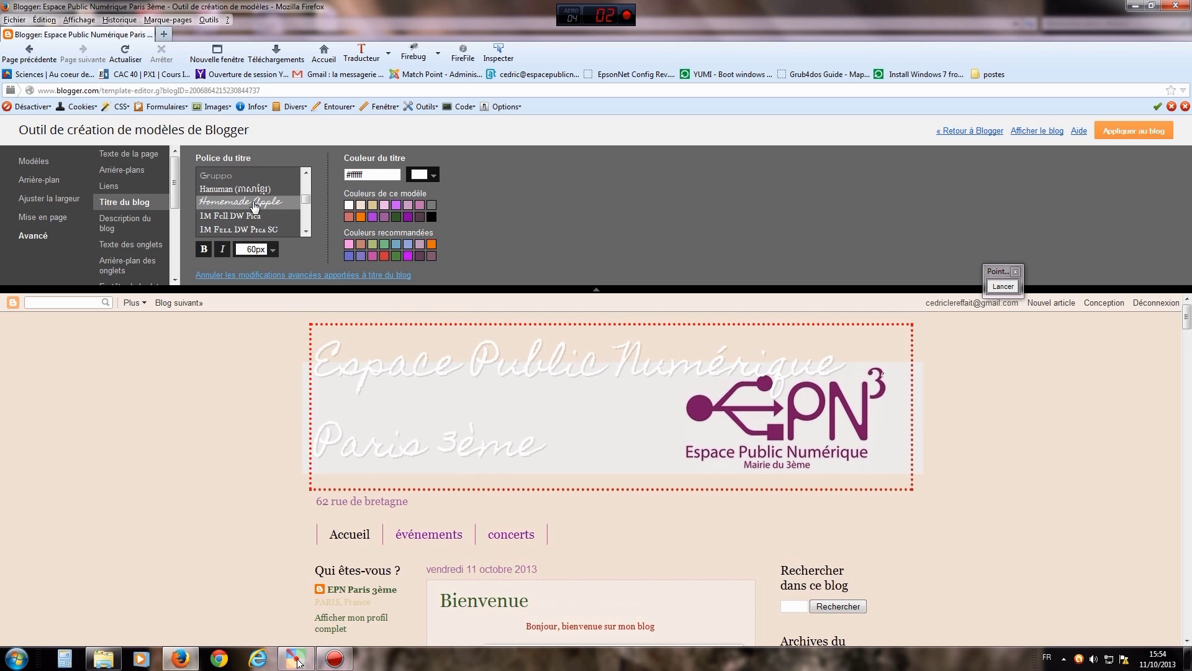
click(308, 210)
scroll(306, 208, down, 4)
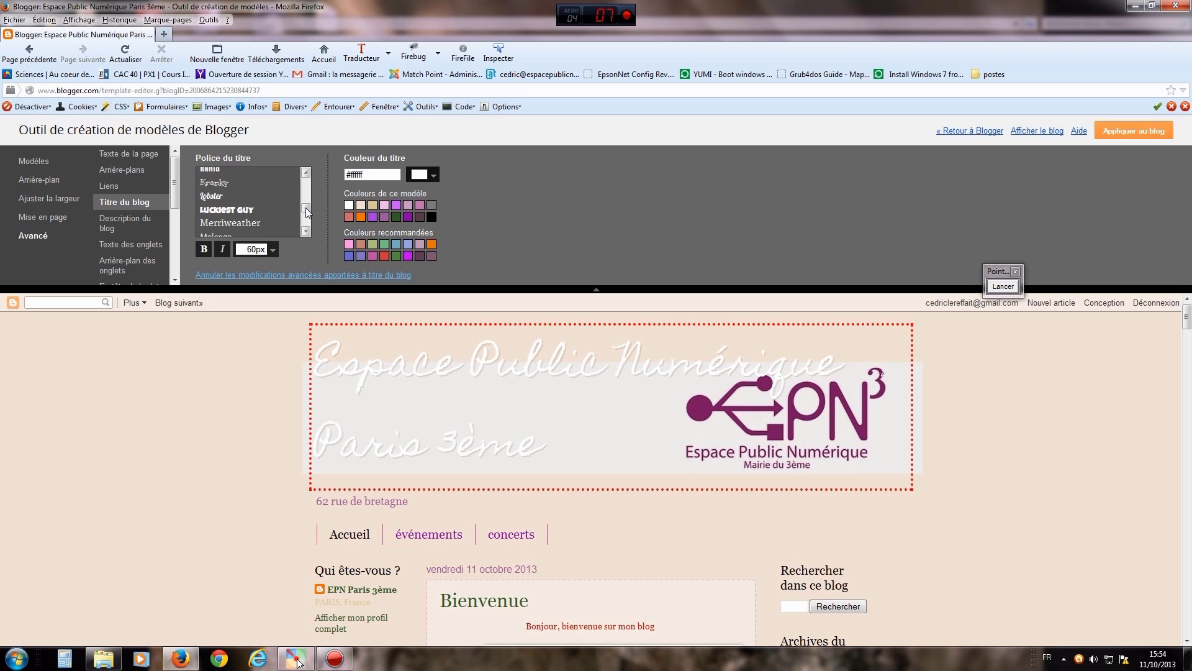
drag(306, 208, 305, 217)
scroll(304, 218, down, 3)
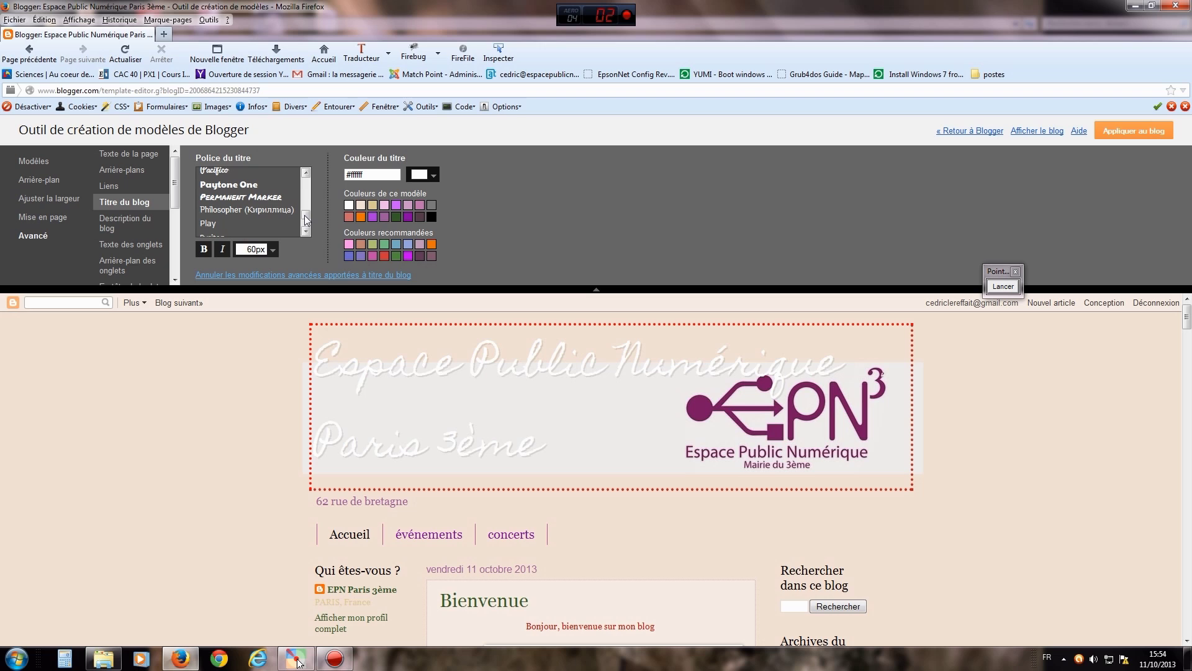
click(270, 197)
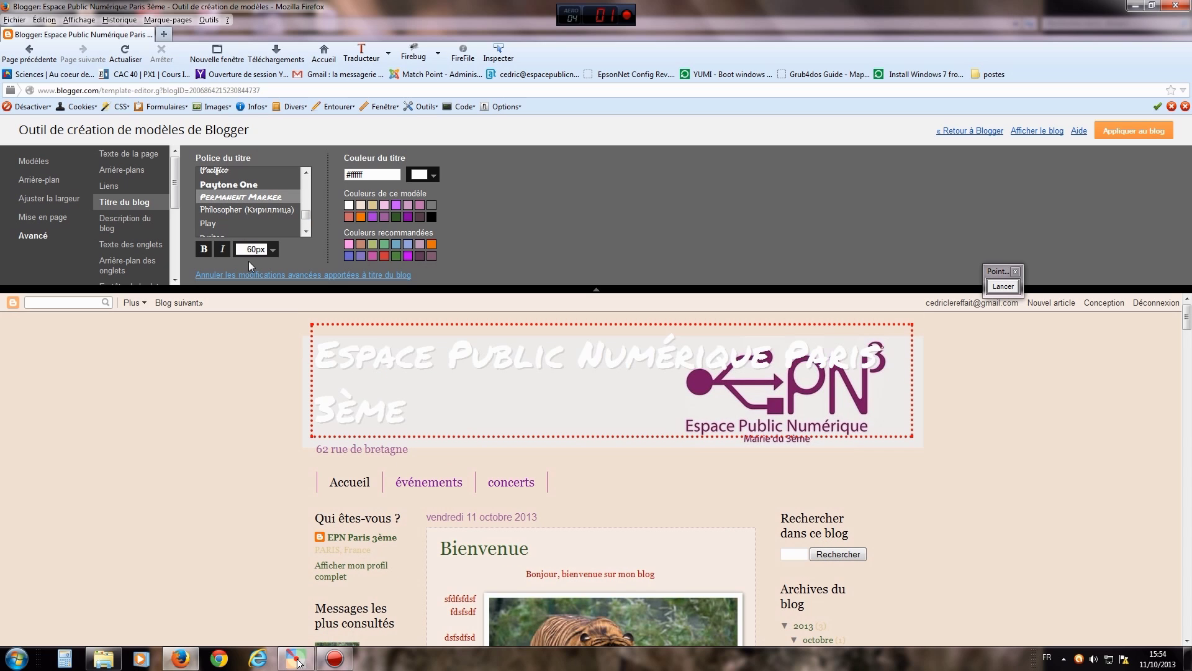
- Shrink the blog title to 30px and make it italic, not bold
click(273, 249)
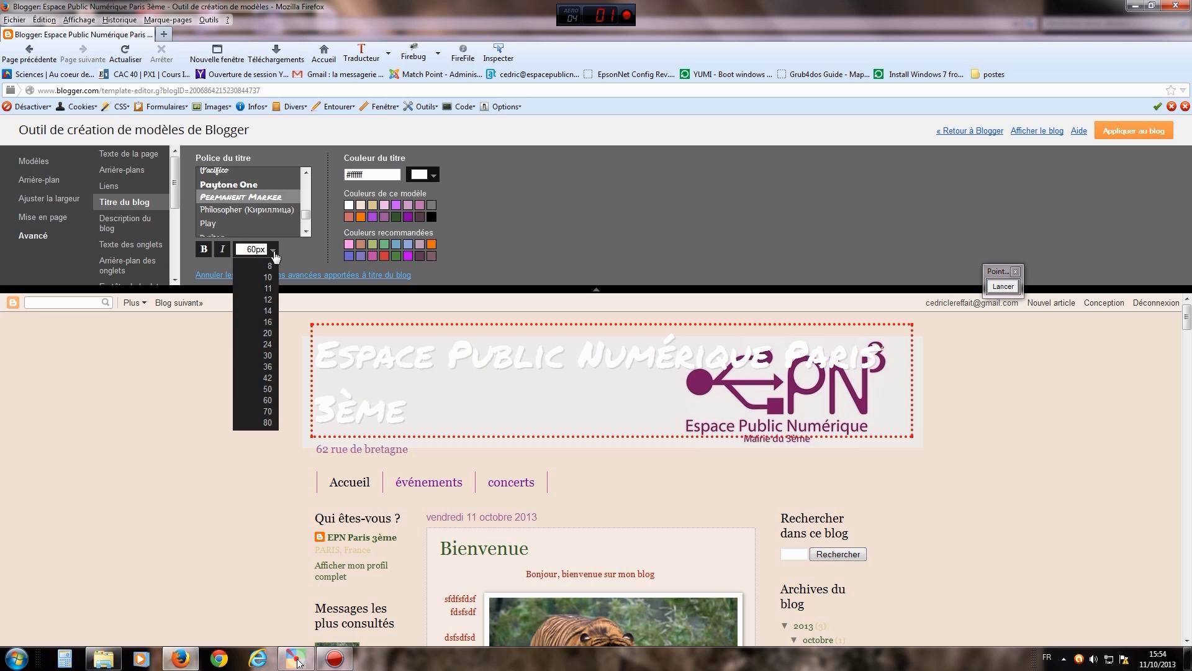
click(271, 367)
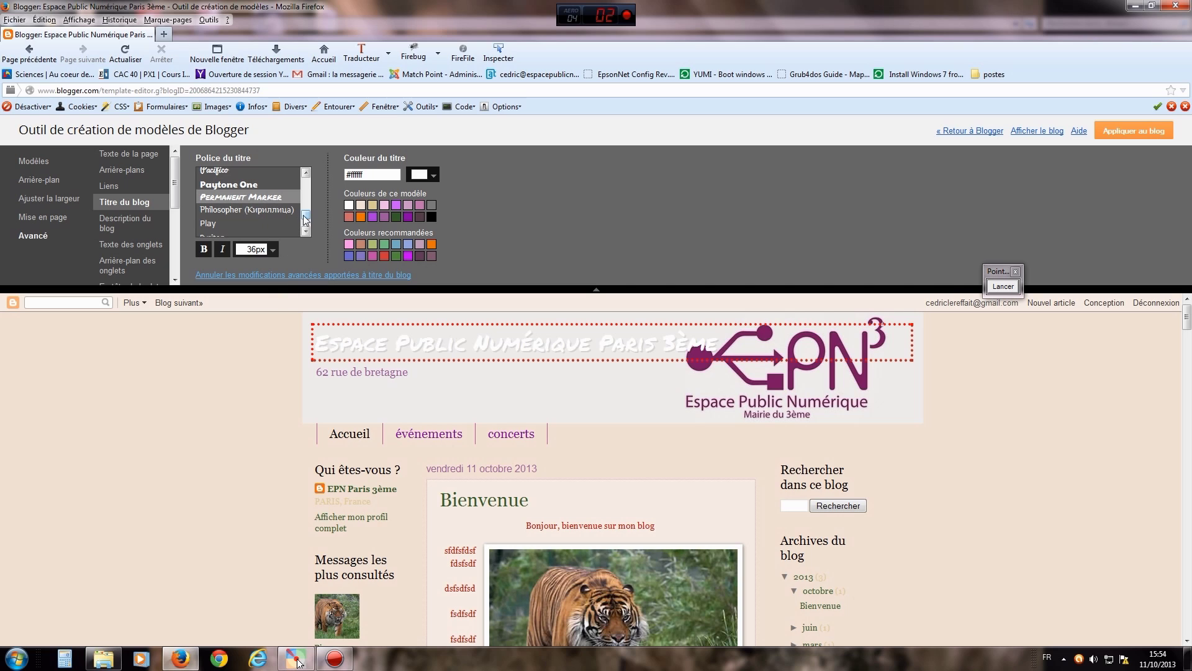
click(272, 250)
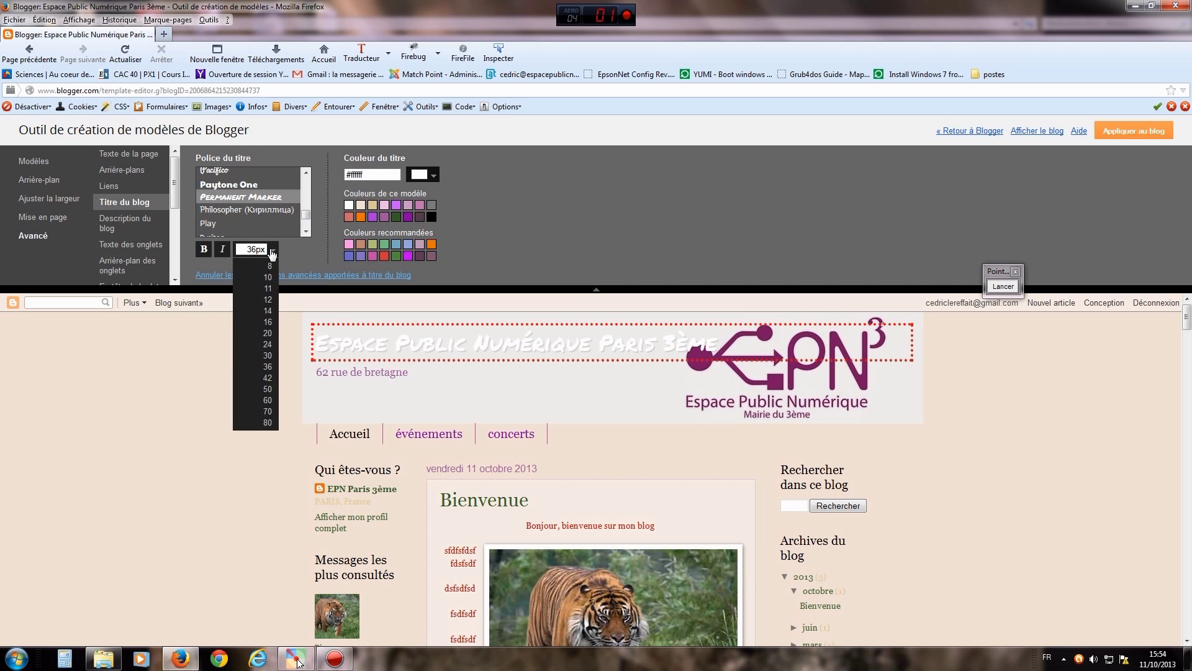
click(269, 355)
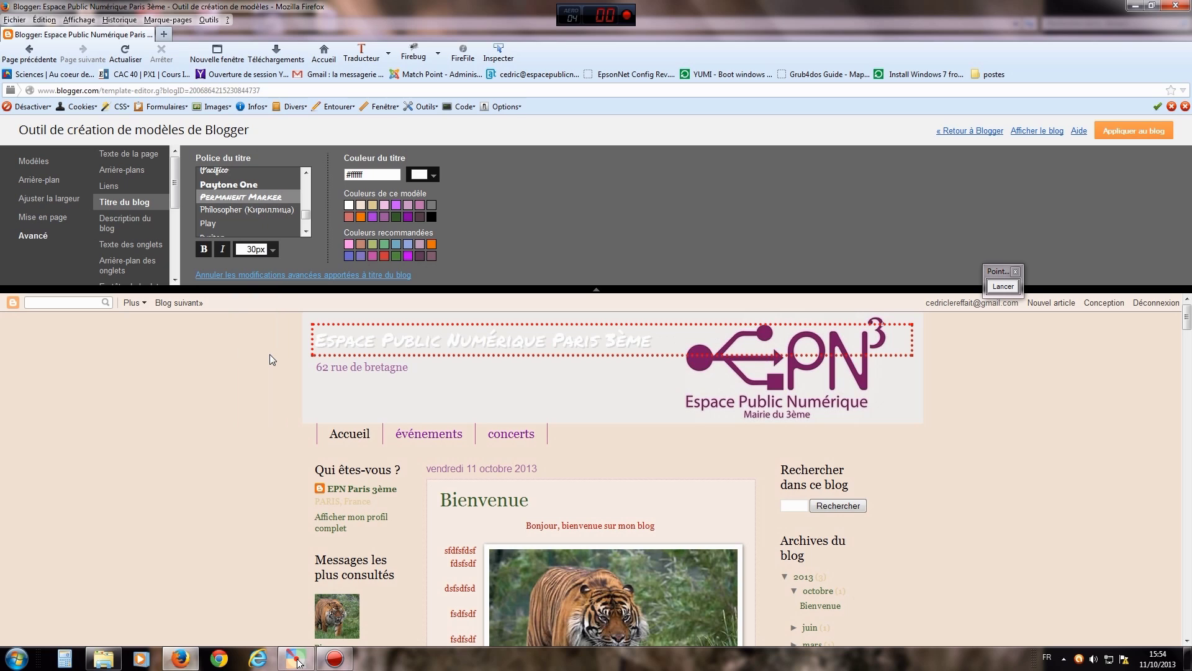
click(205, 252)
click(204, 251)
click(224, 250)
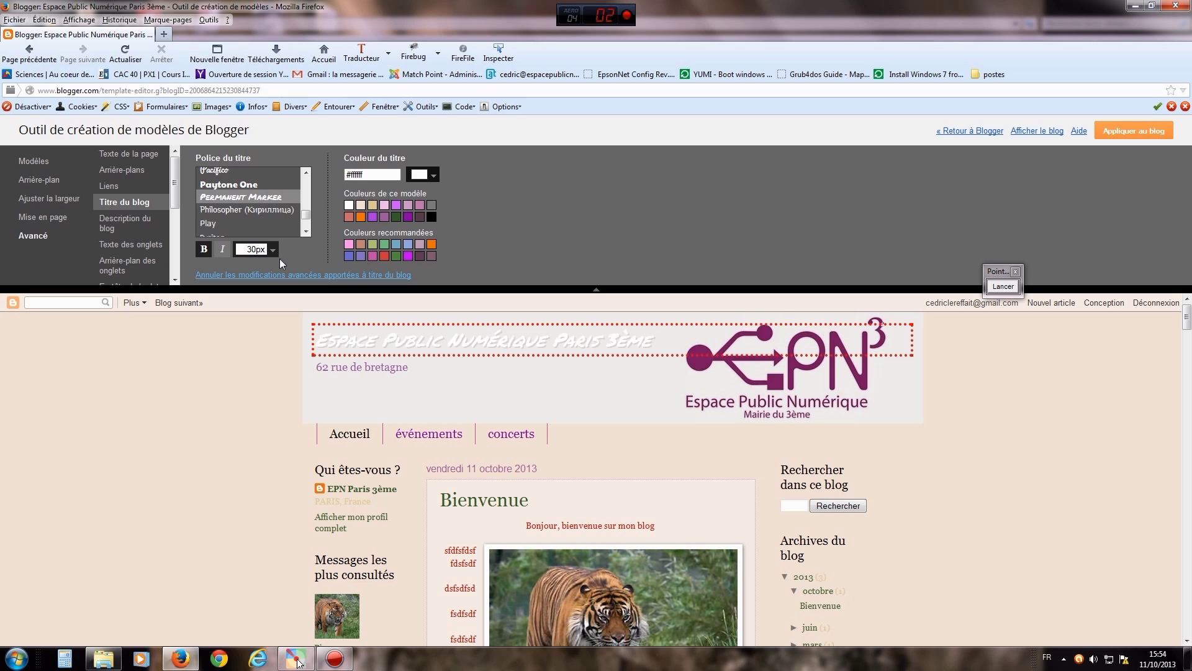
click(423, 178)
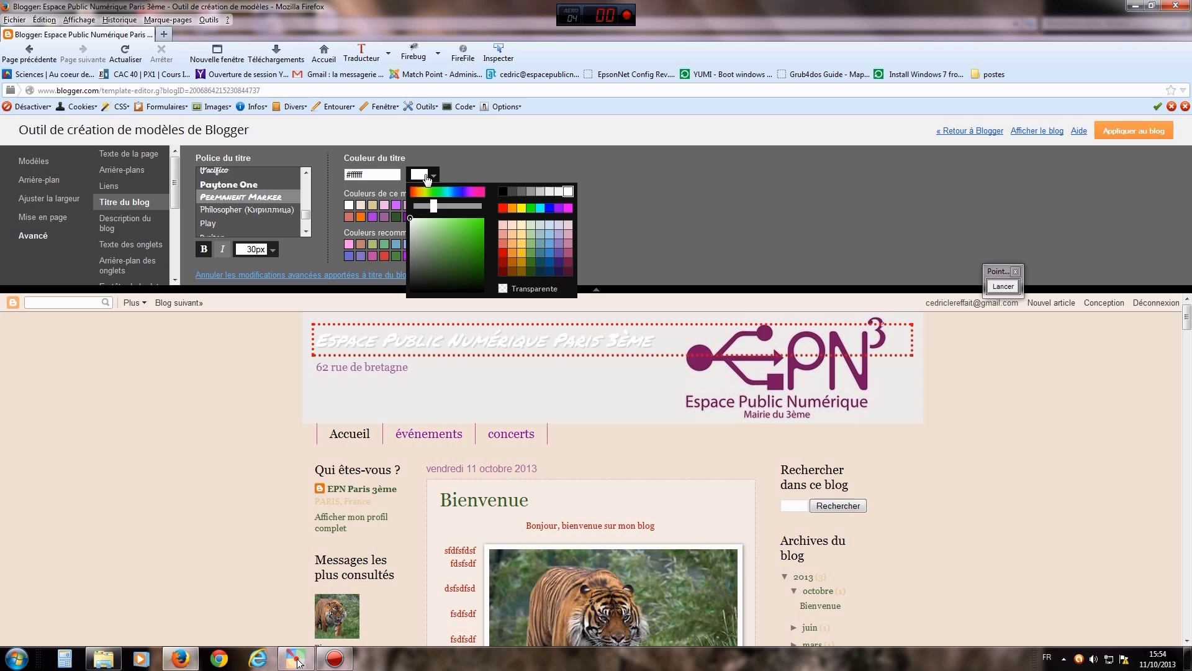
- Recolour the blog title from the mauve swatch to a muted purple #903875
click(568, 252)
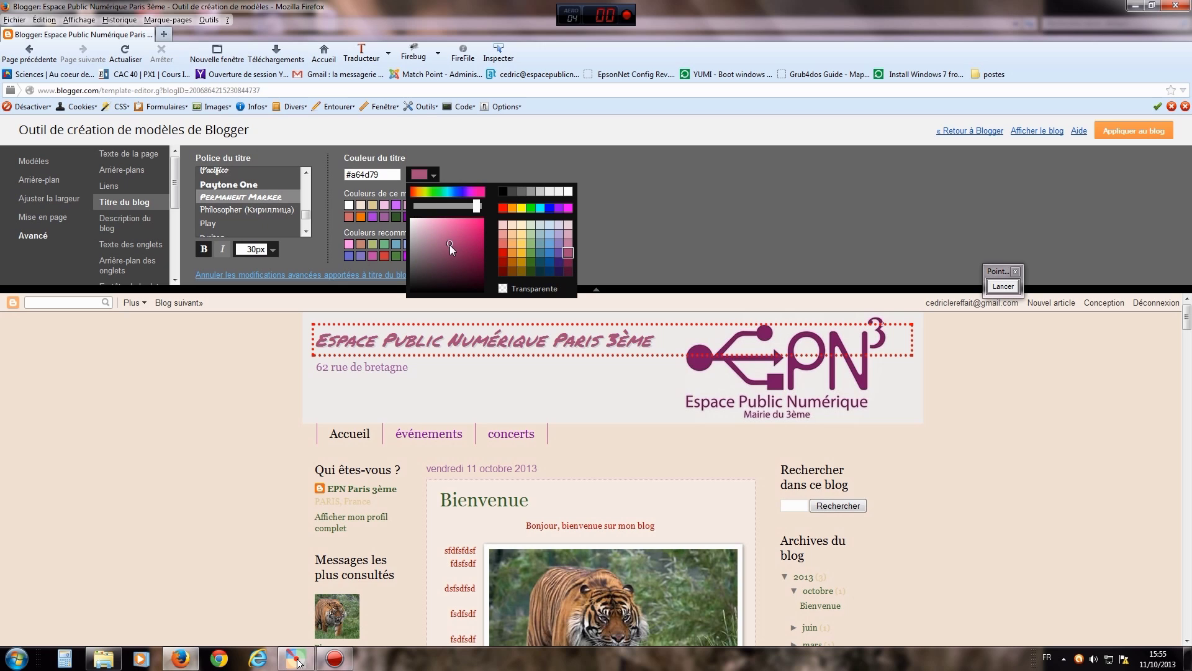
drag(449, 242, 452, 256)
drag(476, 208, 473, 208)
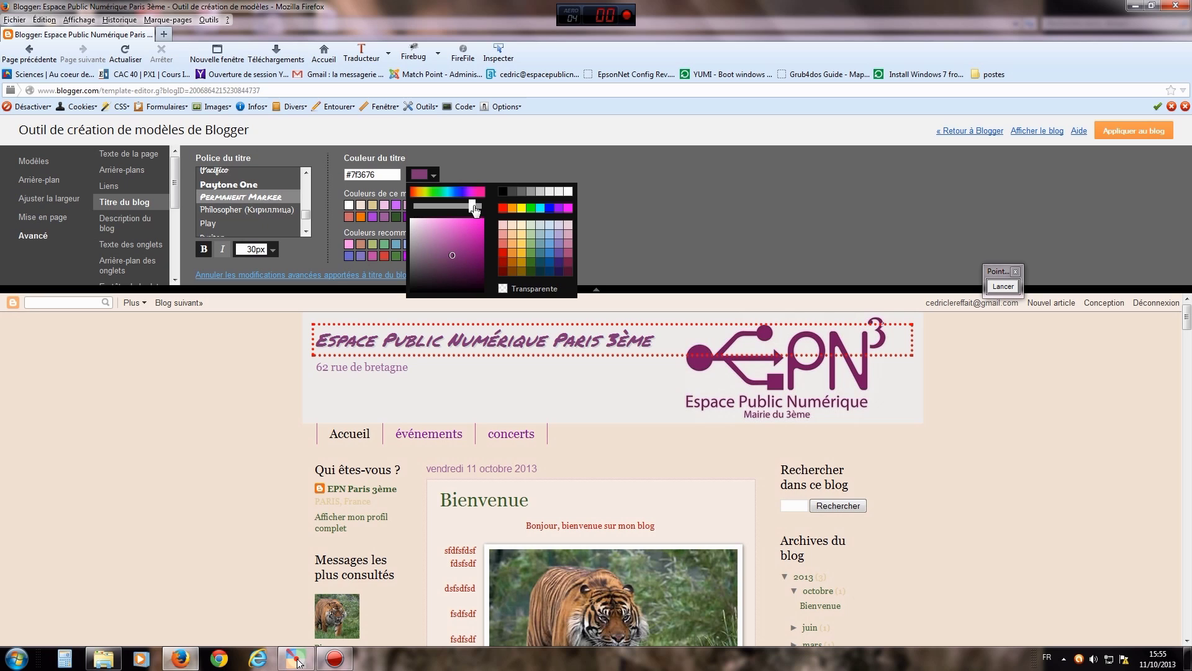
mouse_move(451, 254)
mouse_down()
mouse_move(430, 258)
mouse_move(463, 260)
mouse_move(455, 249)
mouse_up()
click(652, 227)
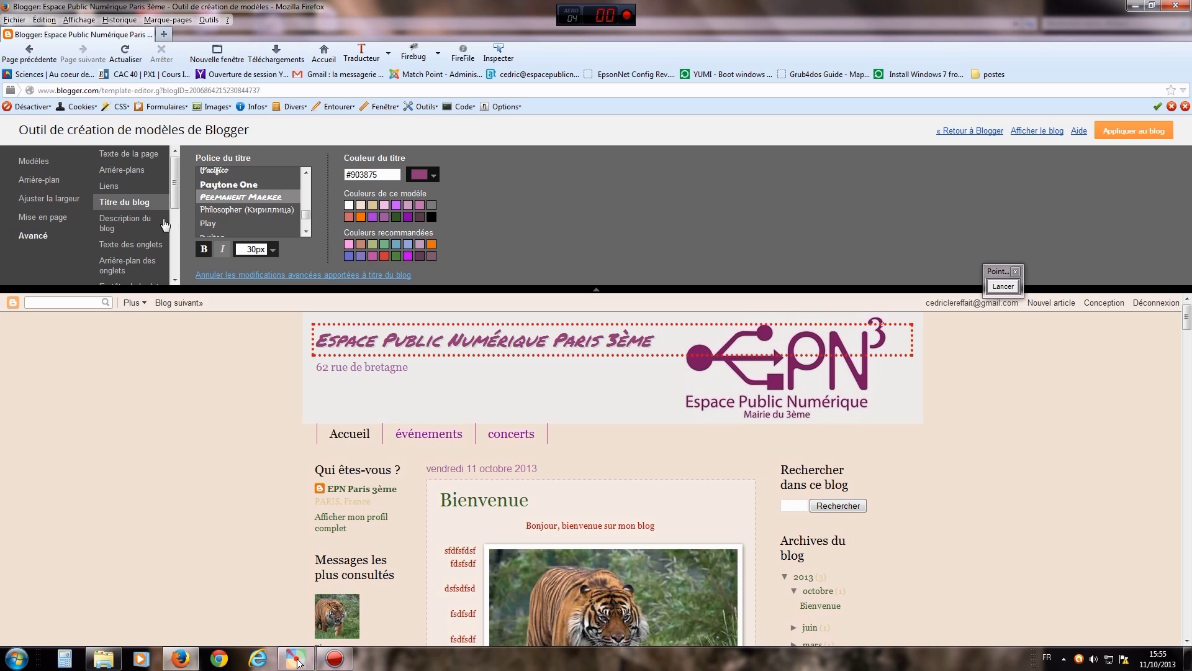
click(129, 222)
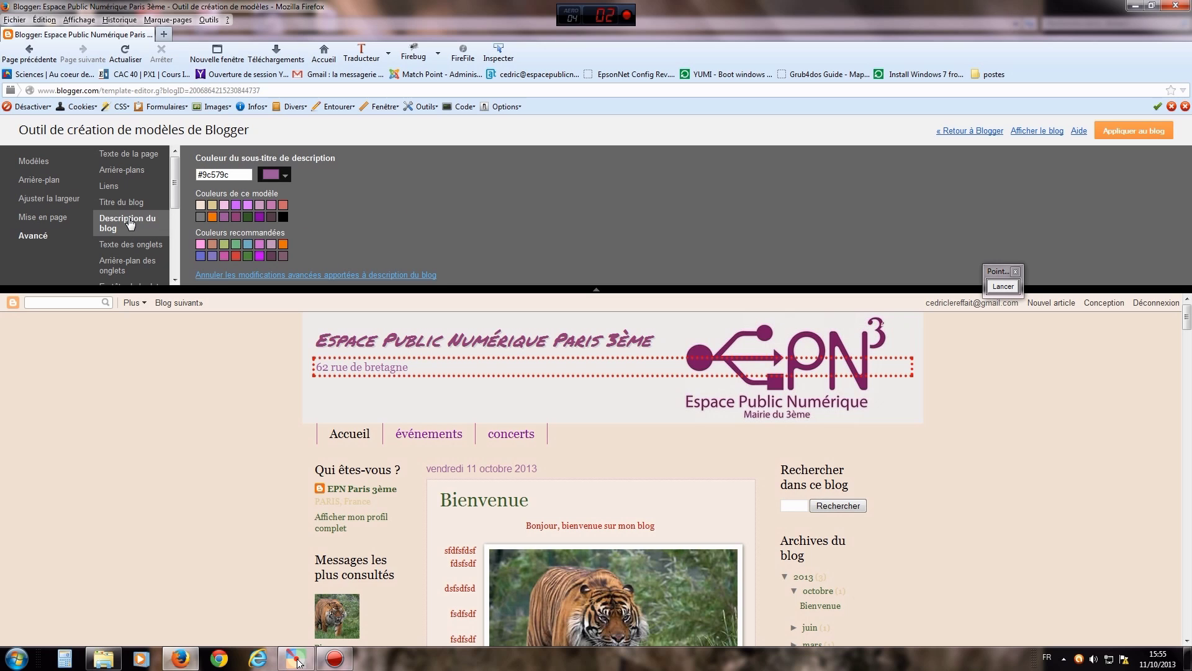
- Set the blog description colour to deep purple #5b0841, then open Texte des onglets
click(284, 176)
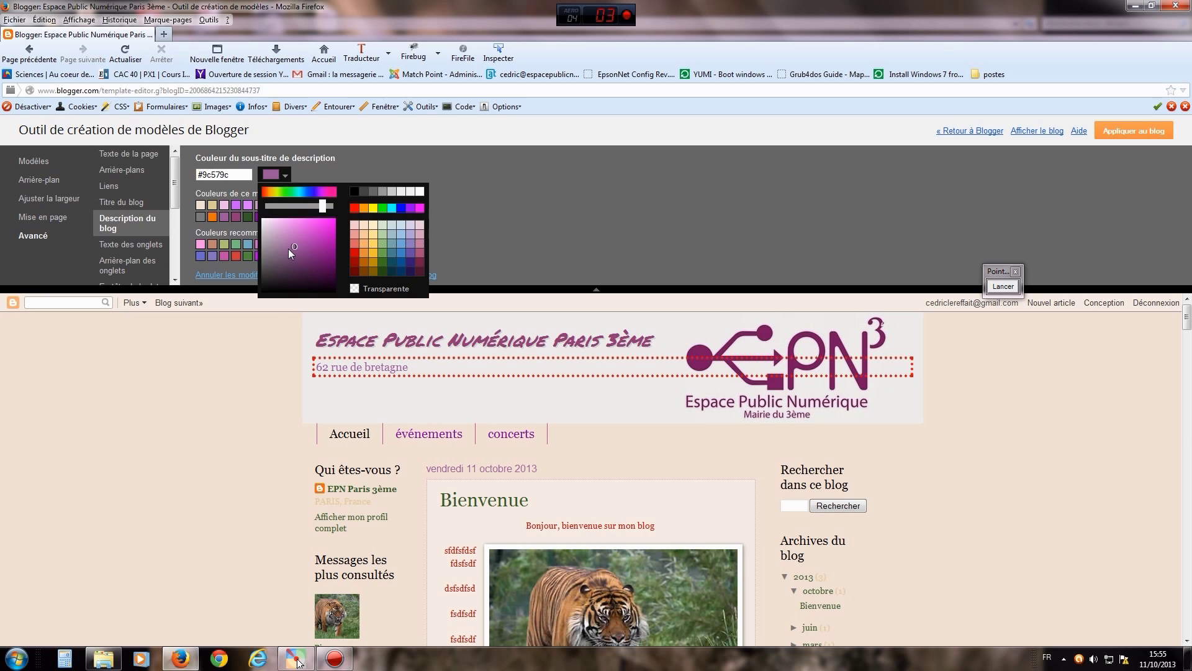
drag(294, 246, 314, 261)
drag(323, 206, 326, 208)
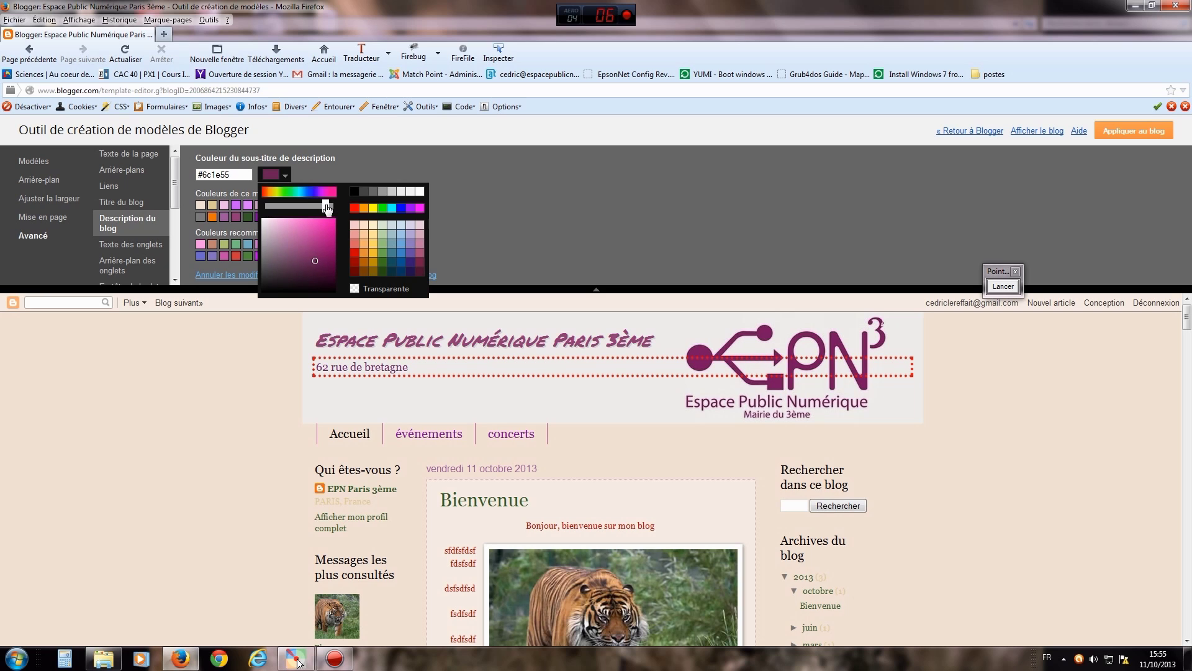
drag(314, 259, 330, 267)
click(496, 248)
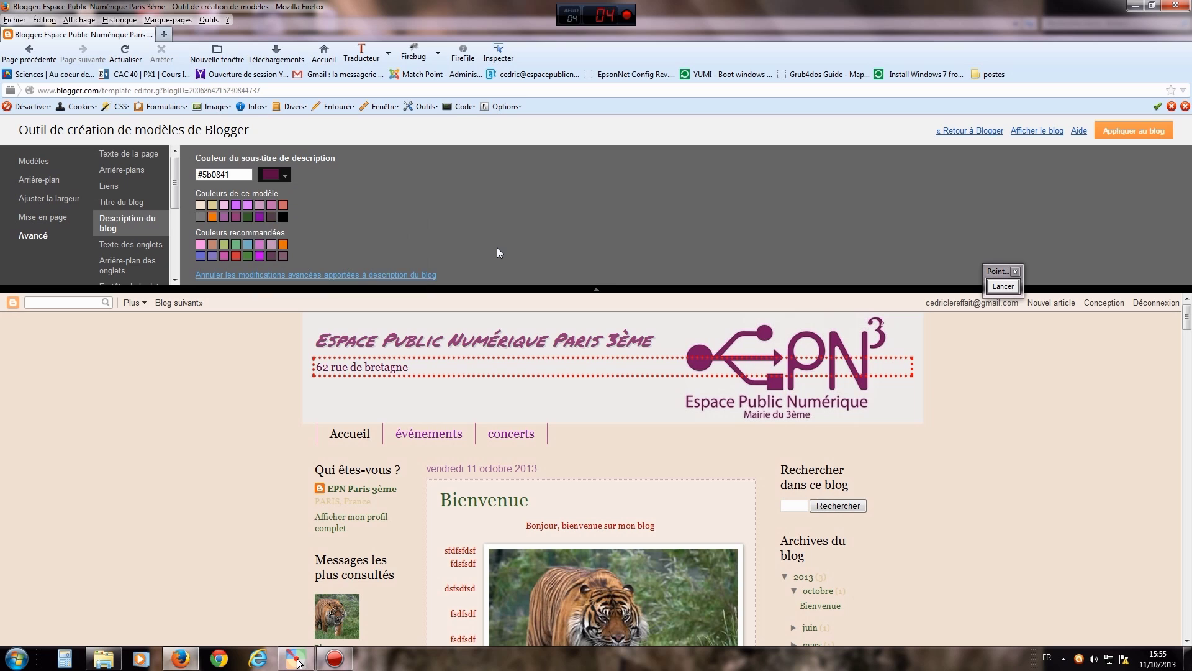
scroll(168, 222, down, 1)
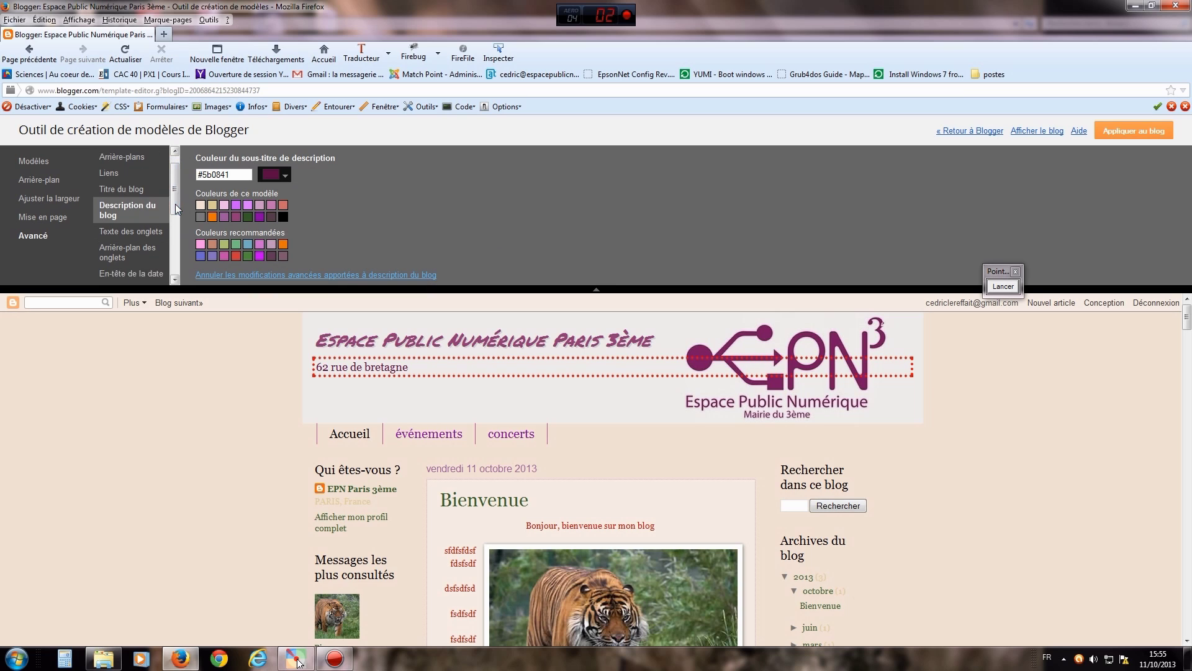
click(150, 218)
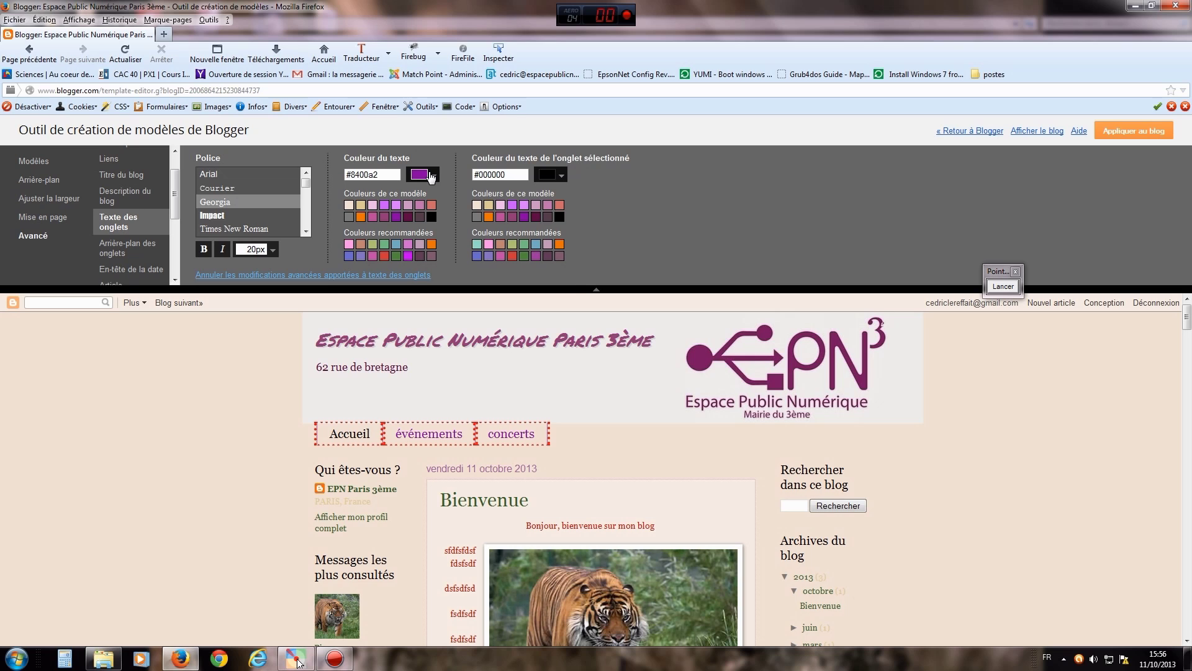
- Shift the navigation tab text colour toward a pink shade
click(430, 176)
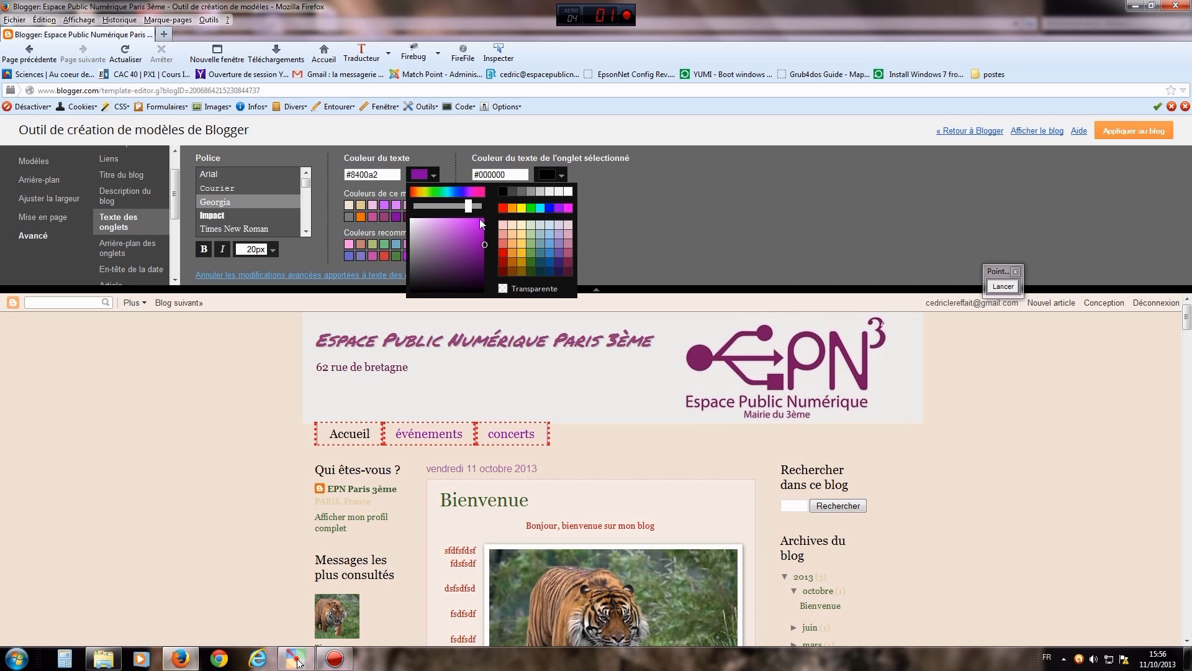
drag(468, 206, 474, 206)
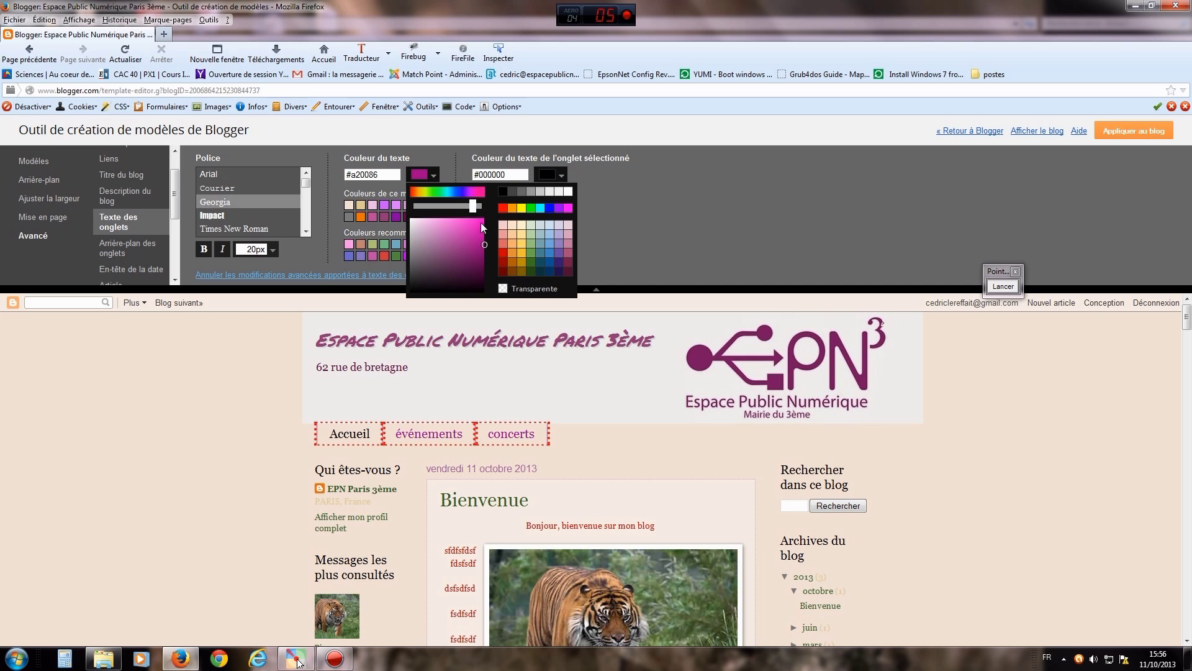
click(484, 245)
drag(470, 255, 484, 243)
click(622, 213)
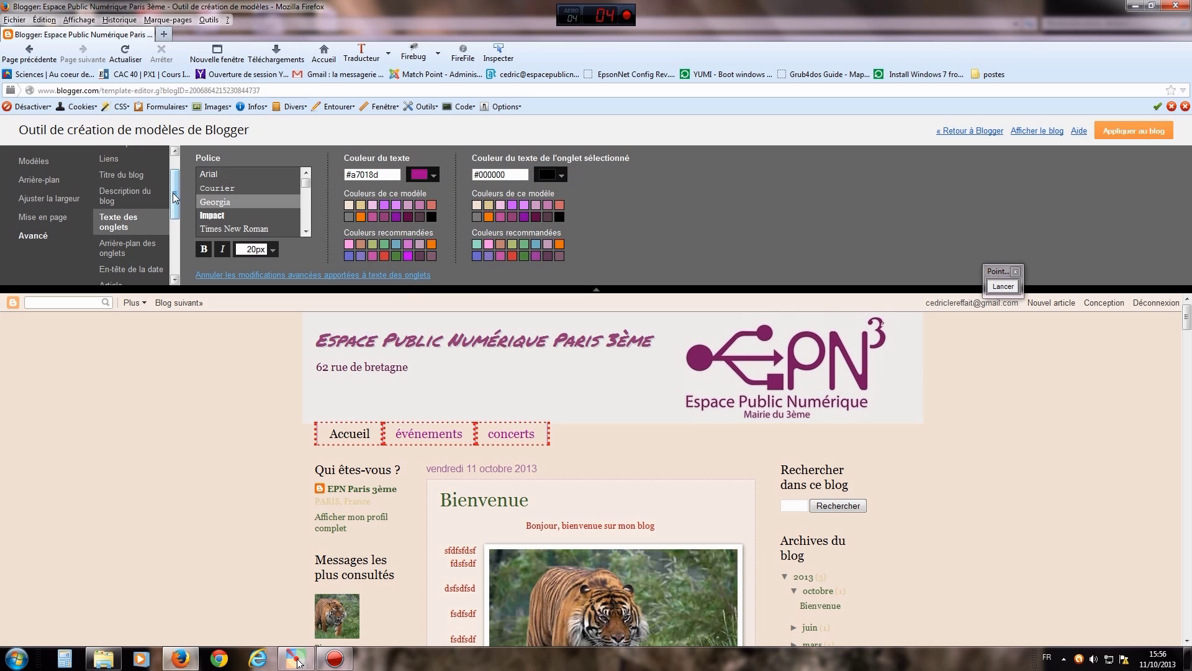
scroll(173, 192, down, 1)
- Make the tab bar background light green #91c376
click(115, 220)
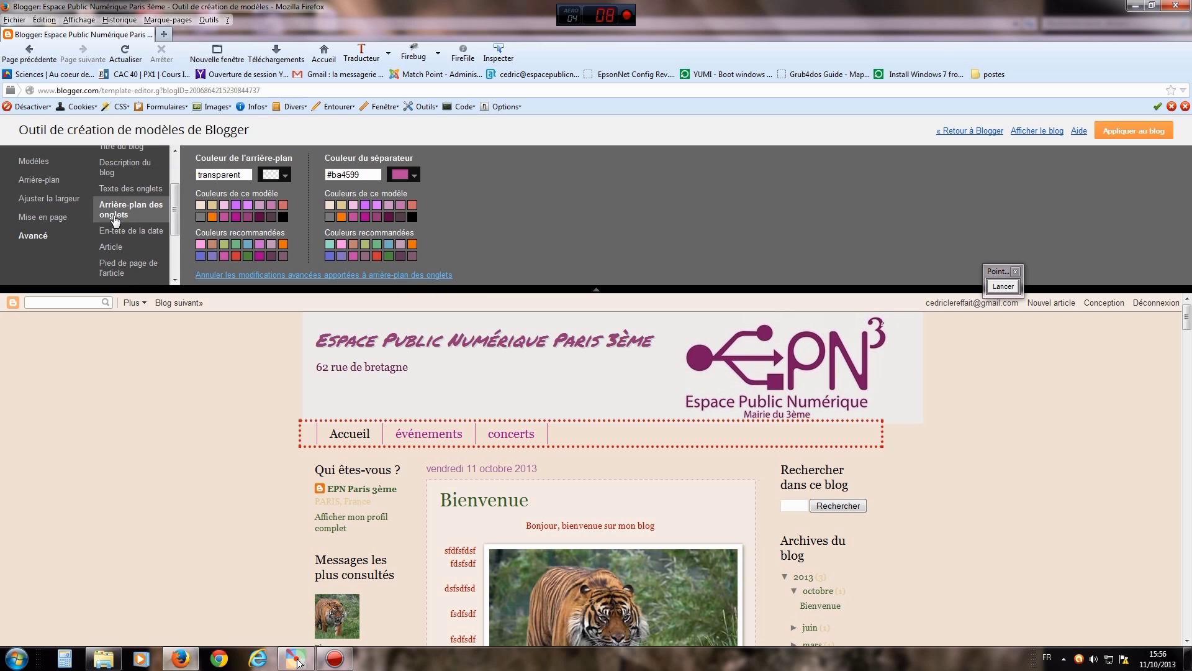
click(285, 175)
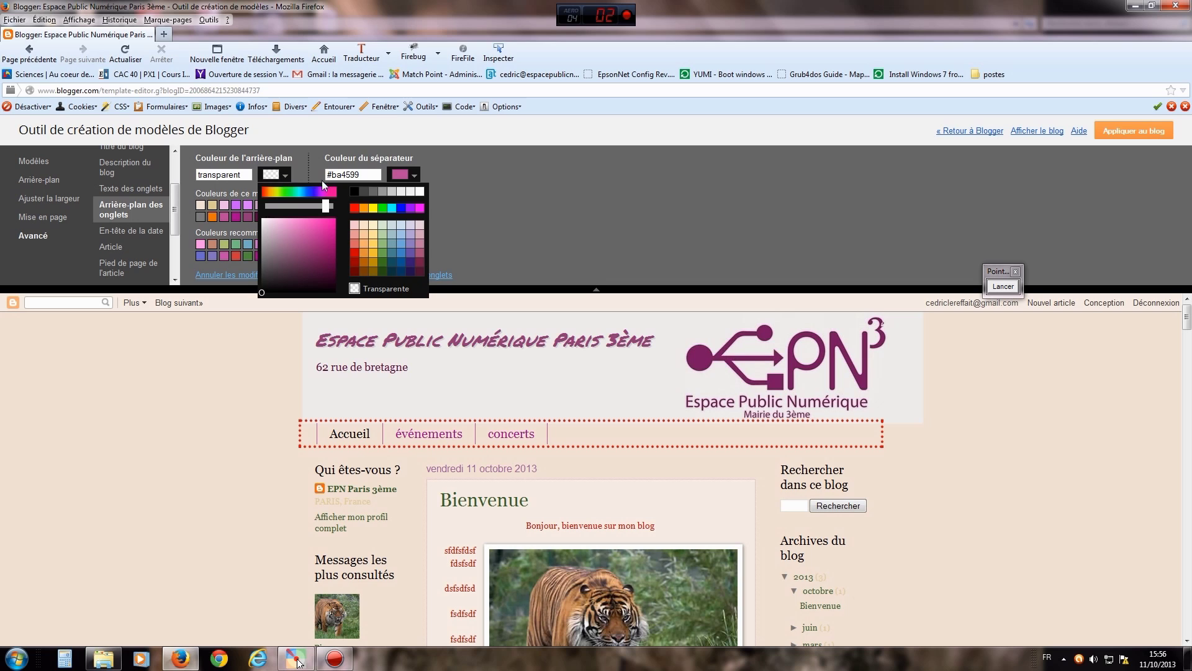
click(311, 156)
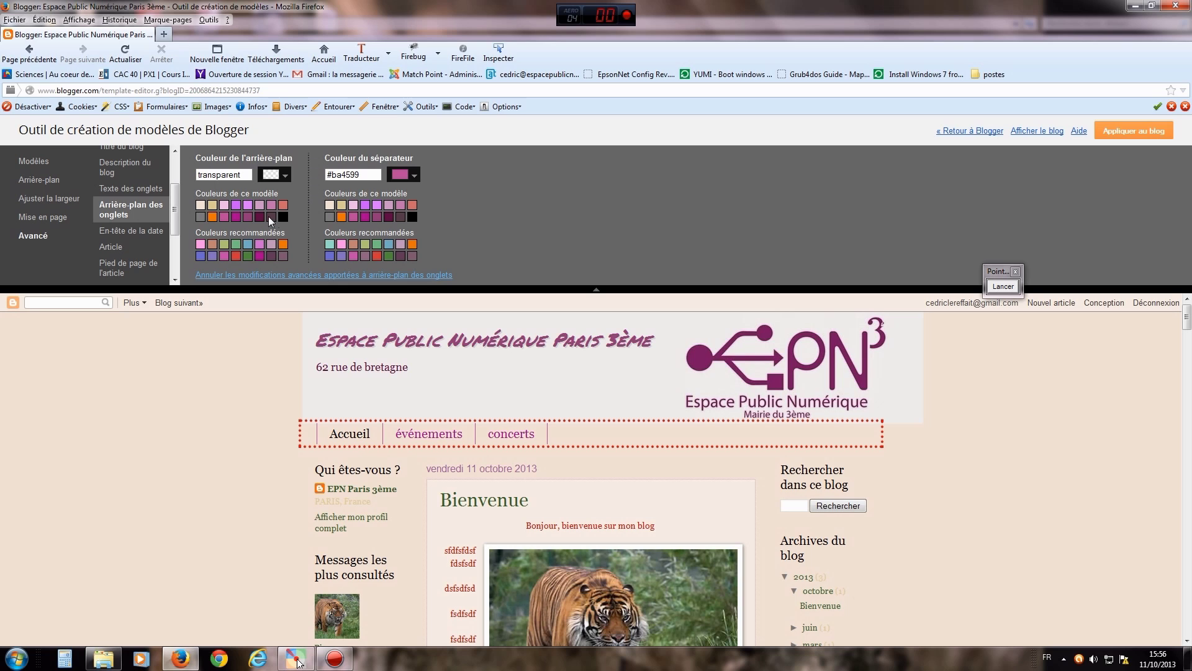
click(285, 177)
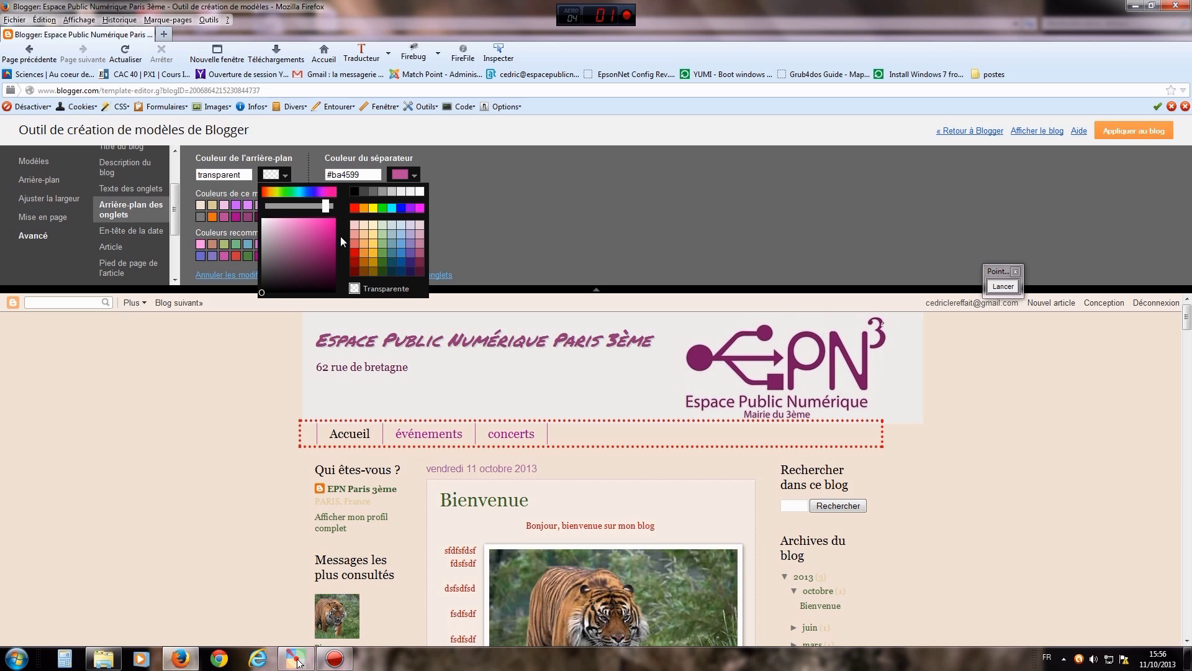
click(382, 254)
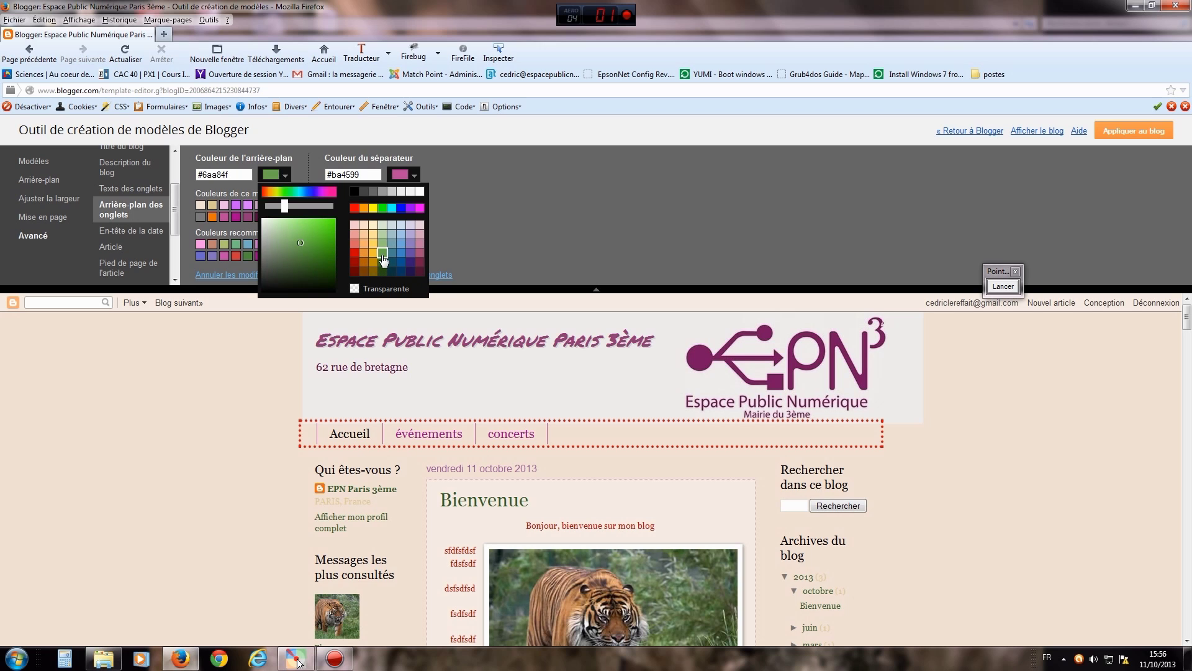
mouse_move(302, 242)
mouse_down()
mouse_move(261, 245)
mouse_move(282, 246)
mouse_move(284, 221)
mouse_move(290, 235)
mouse_up()
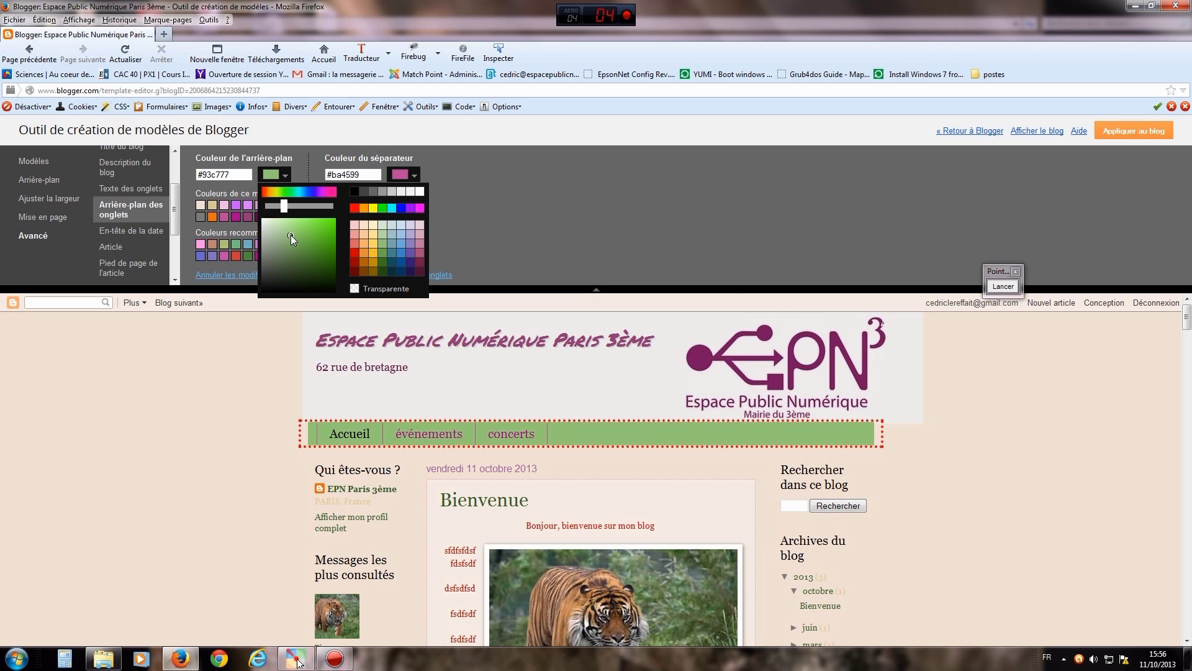
click(490, 245)
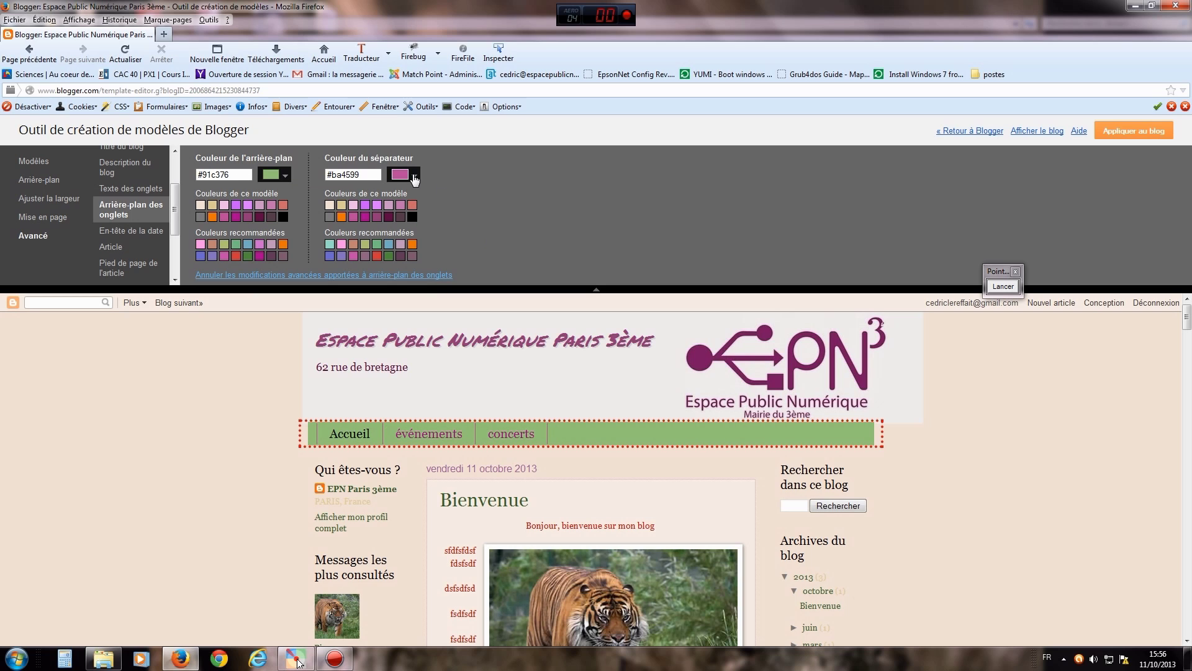
- Set the tab separator colour to orange #e69138
click(414, 175)
click(497, 251)
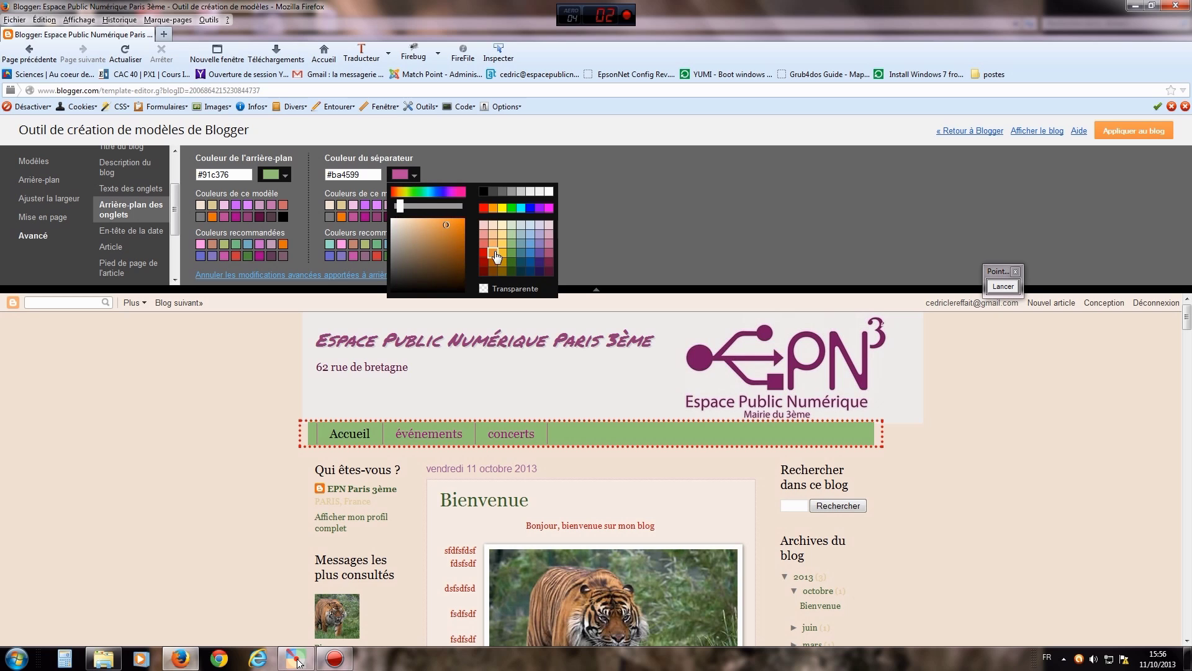
click(636, 246)
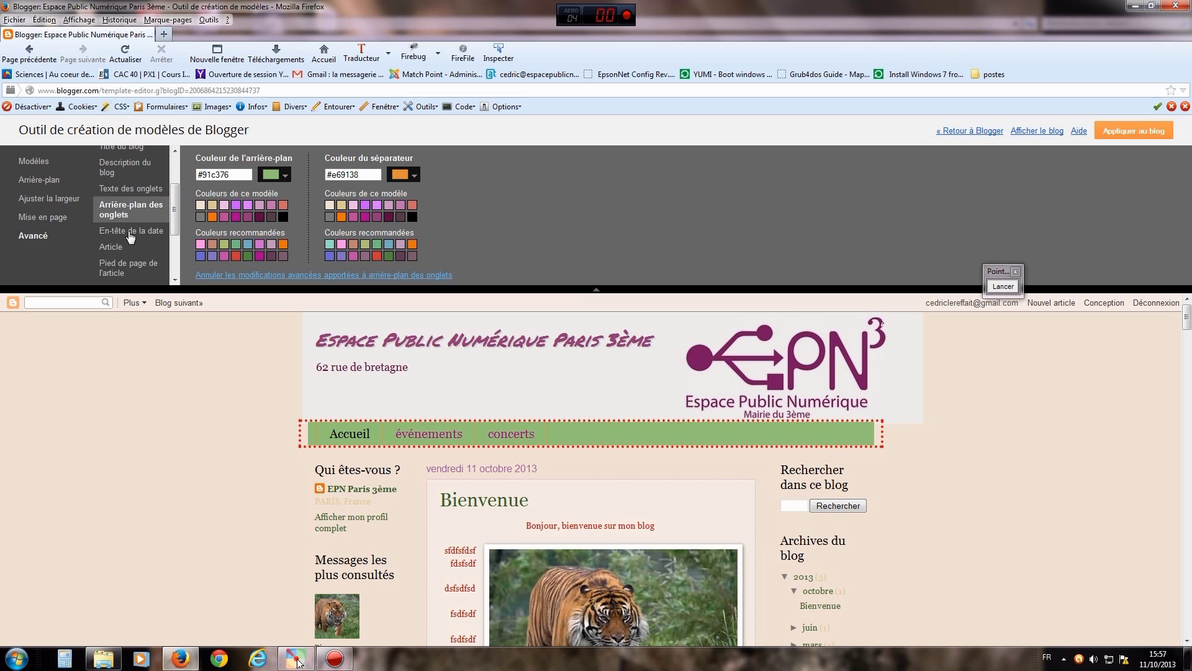
drag(172, 220, 174, 235)
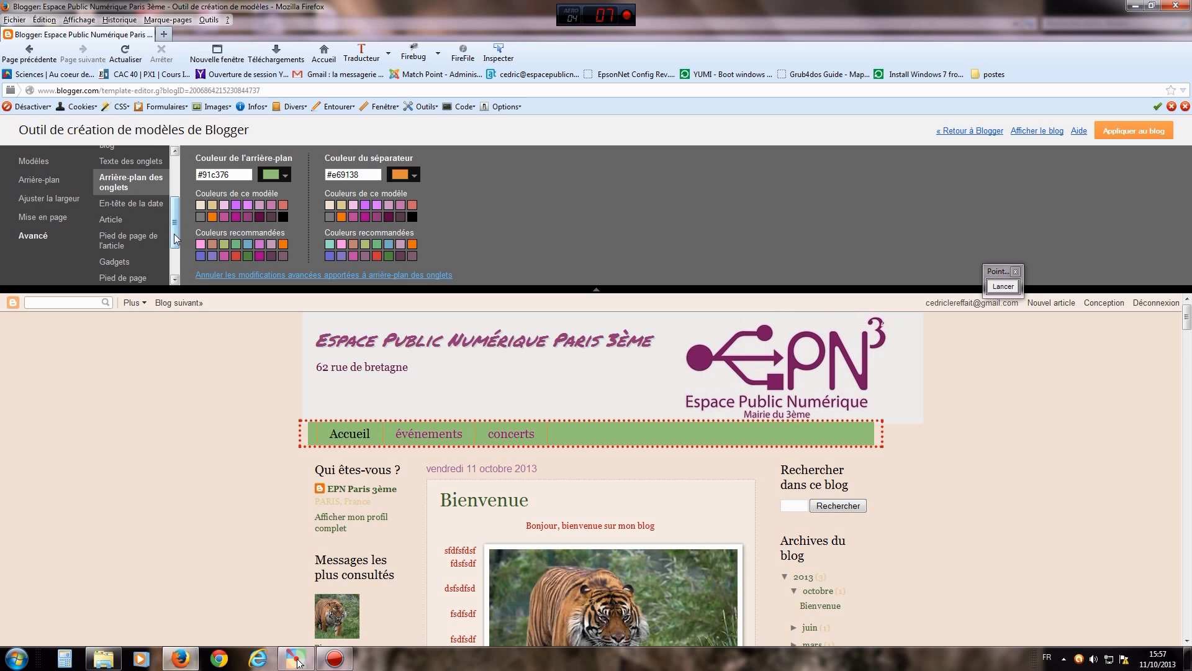
- Set the post title font to Cherry Cream Soda, leaving italic off
click(112, 219)
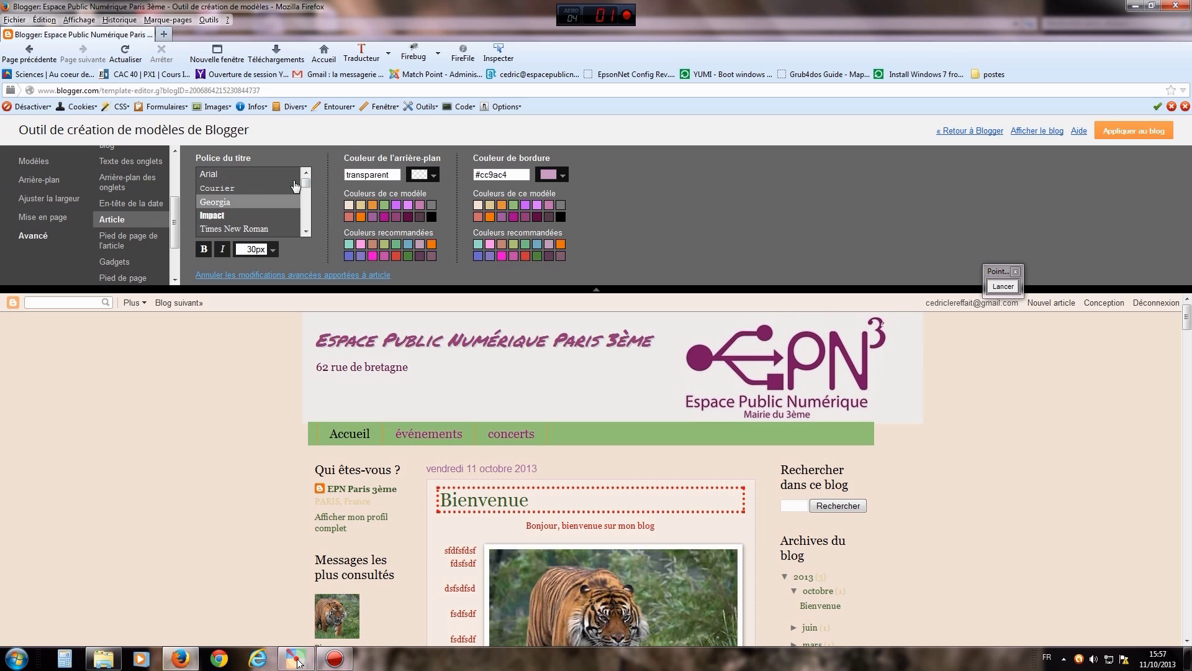
drag(307, 188, 307, 193)
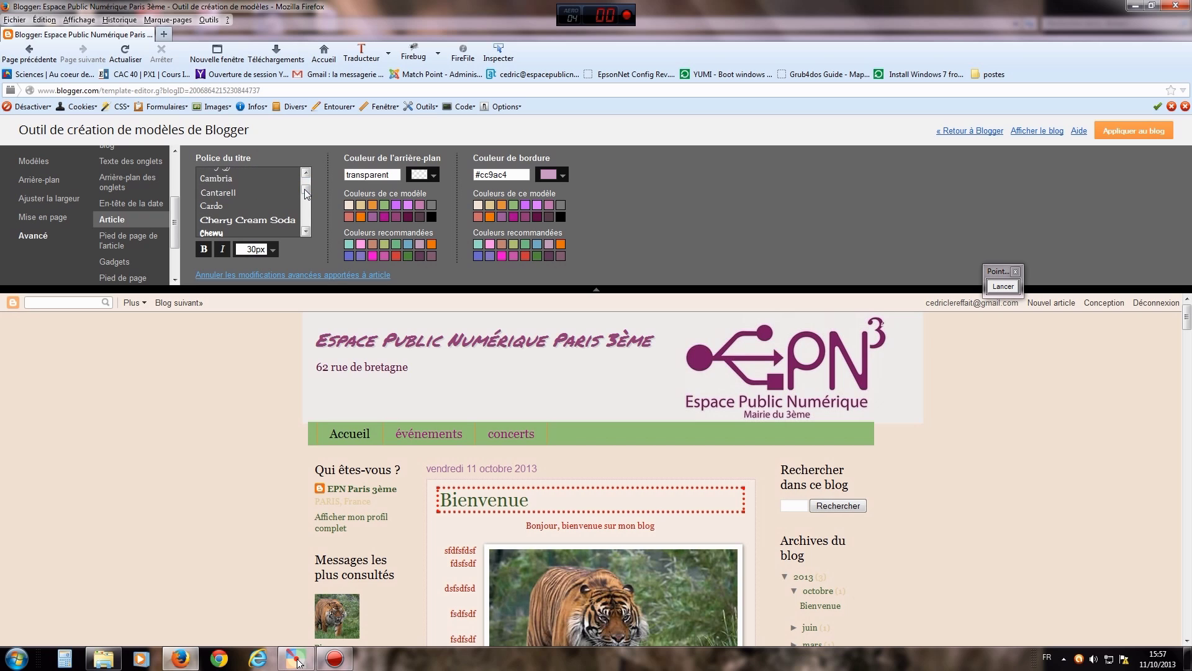
click(267, 223)
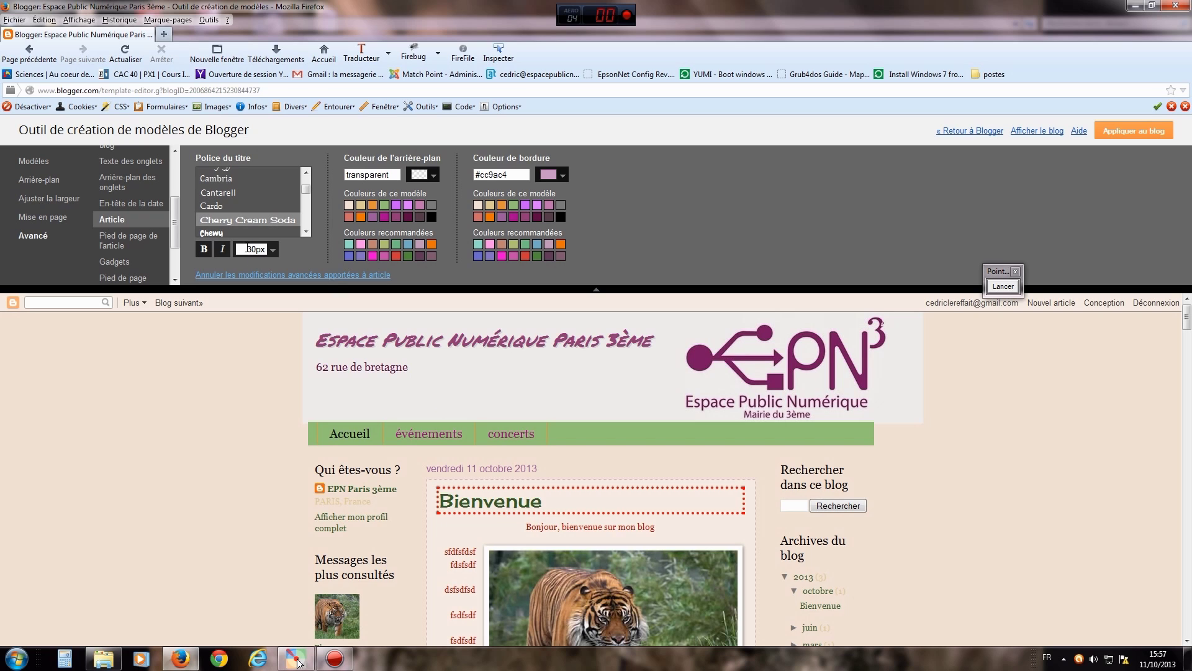
click(223, 251)
click(223, 251)
drag(175, 218, 176, 235)
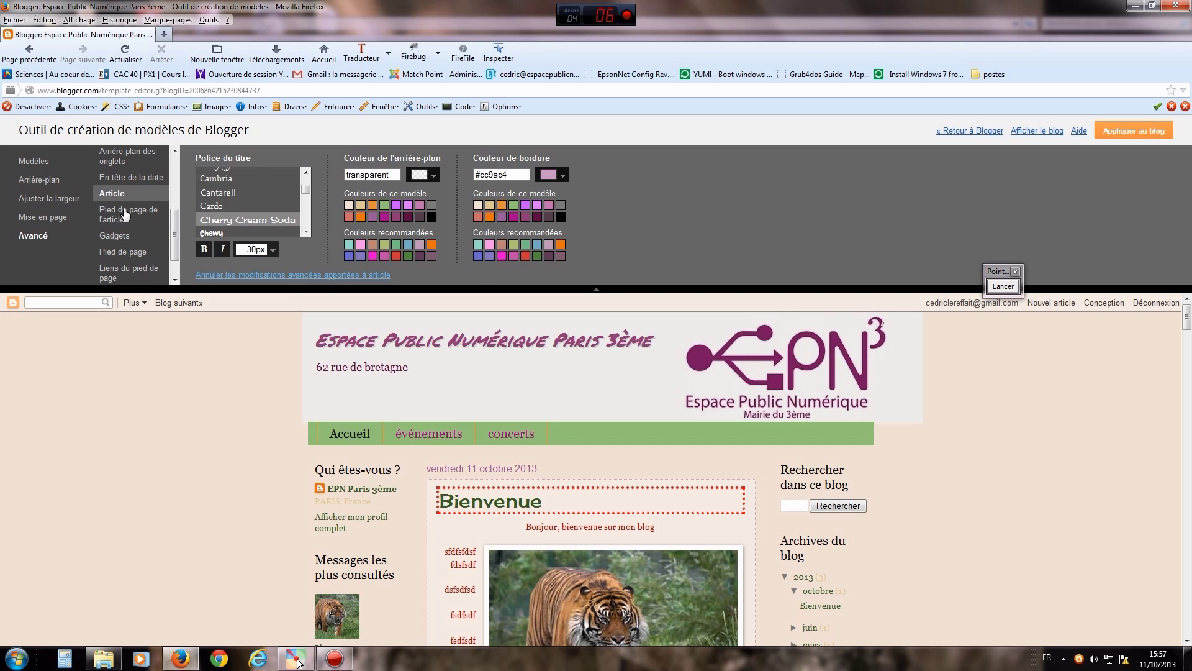
click(125, 214)
click(121, 239)
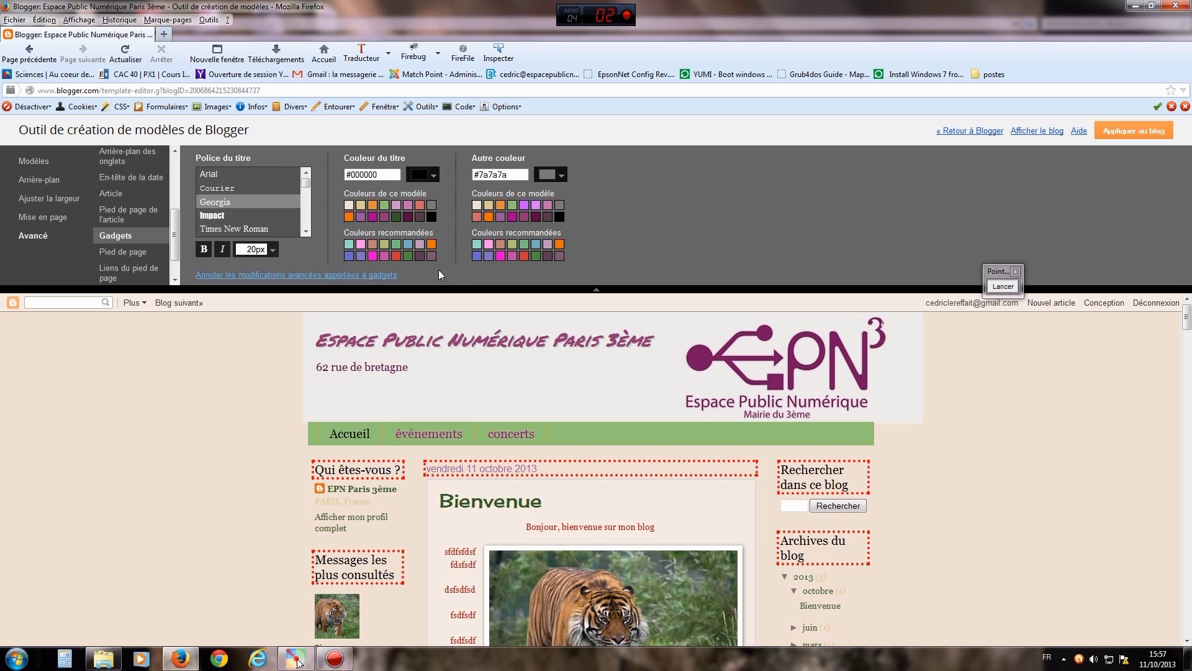
- Change the gadget title colour from black to green #3d8120
click(424, 176)
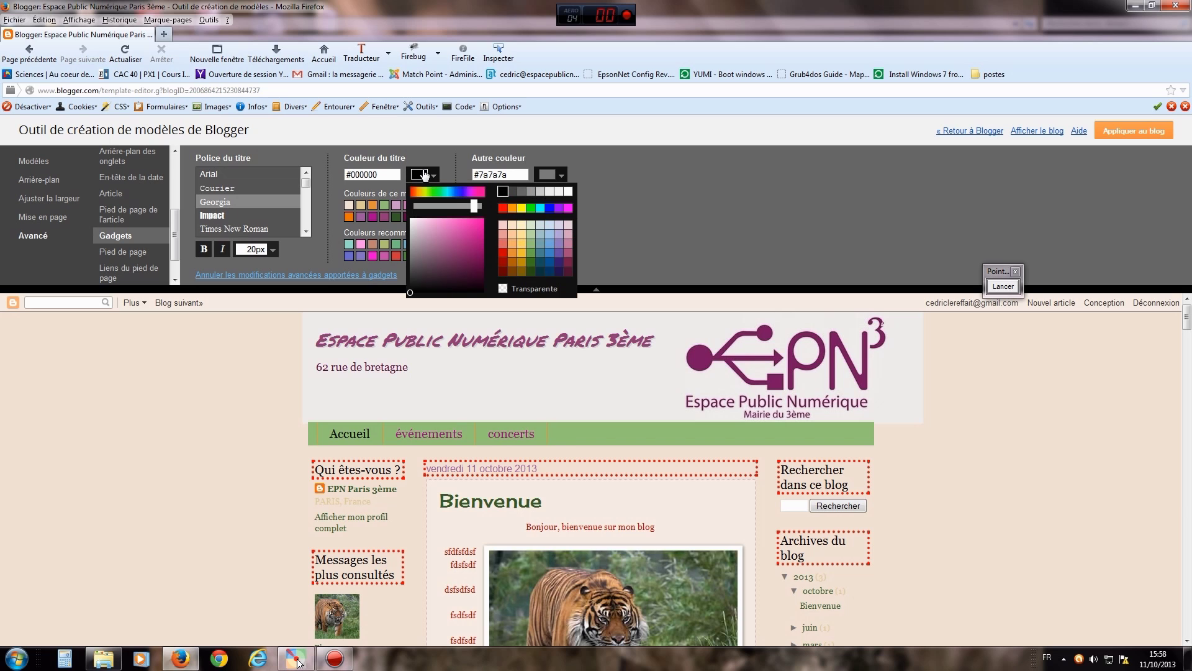
click(531, 263)
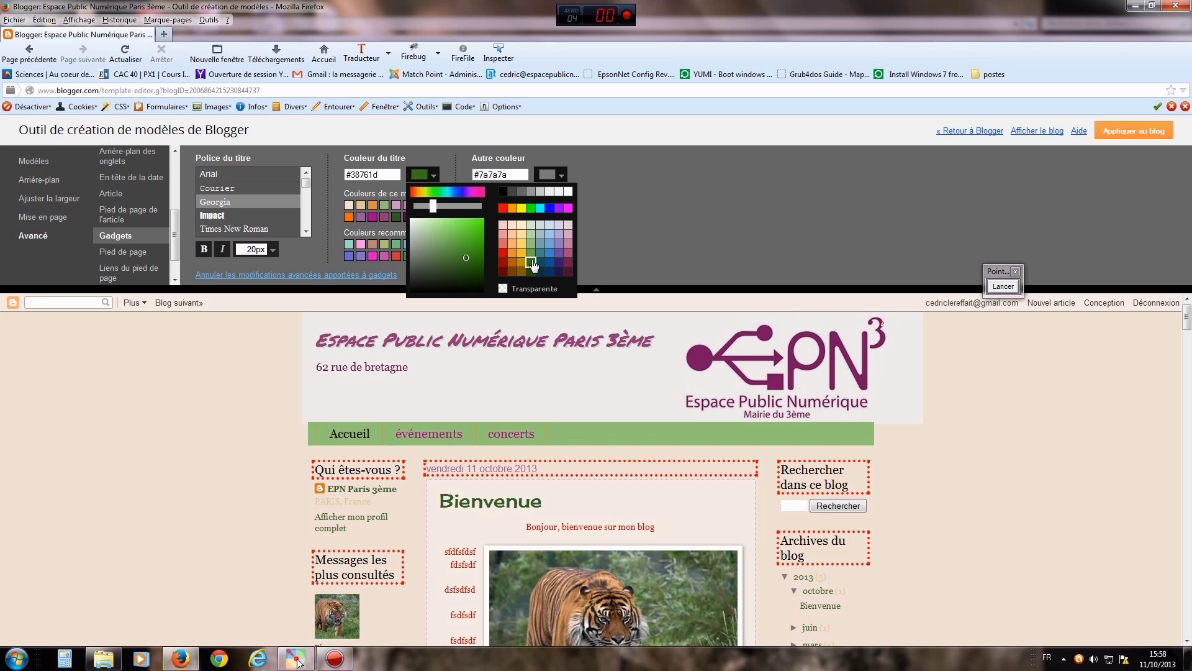
click(466, 254)
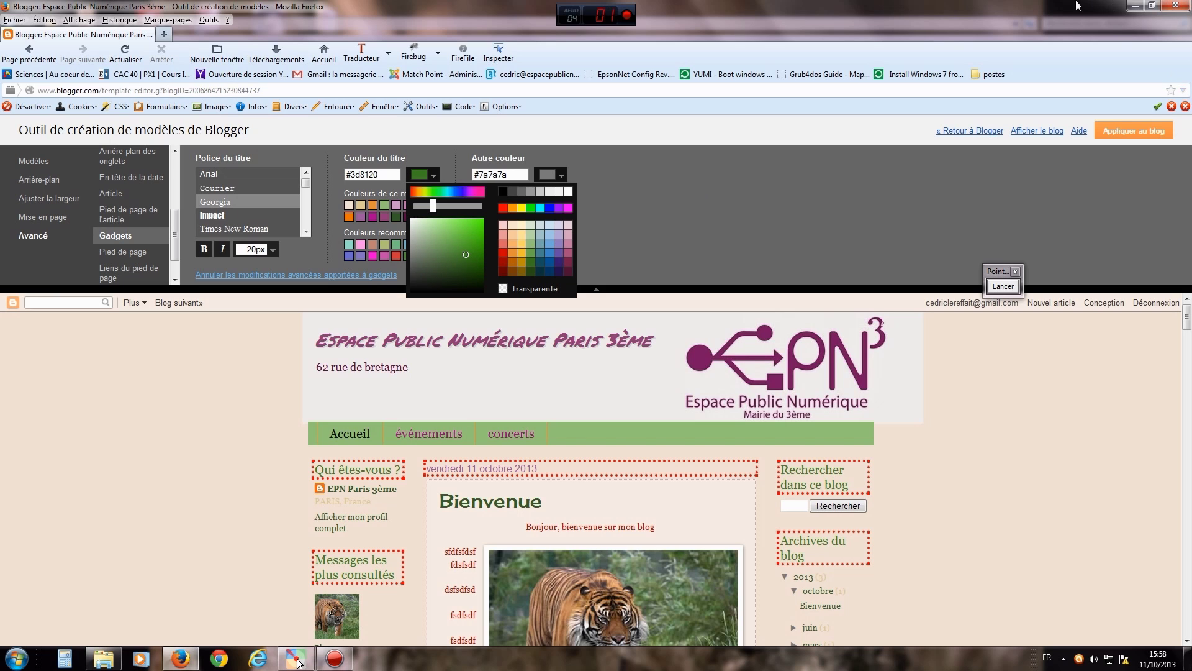
click(660, 229)
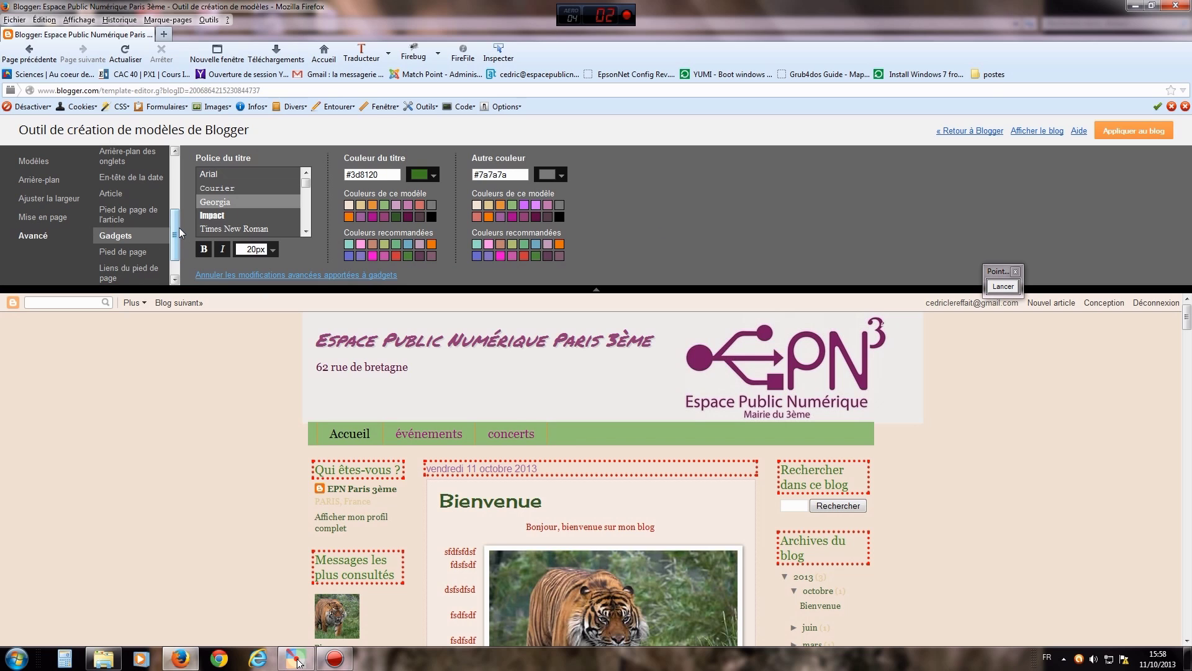
drag(178, 228, 176, 253)
click(127, 226)
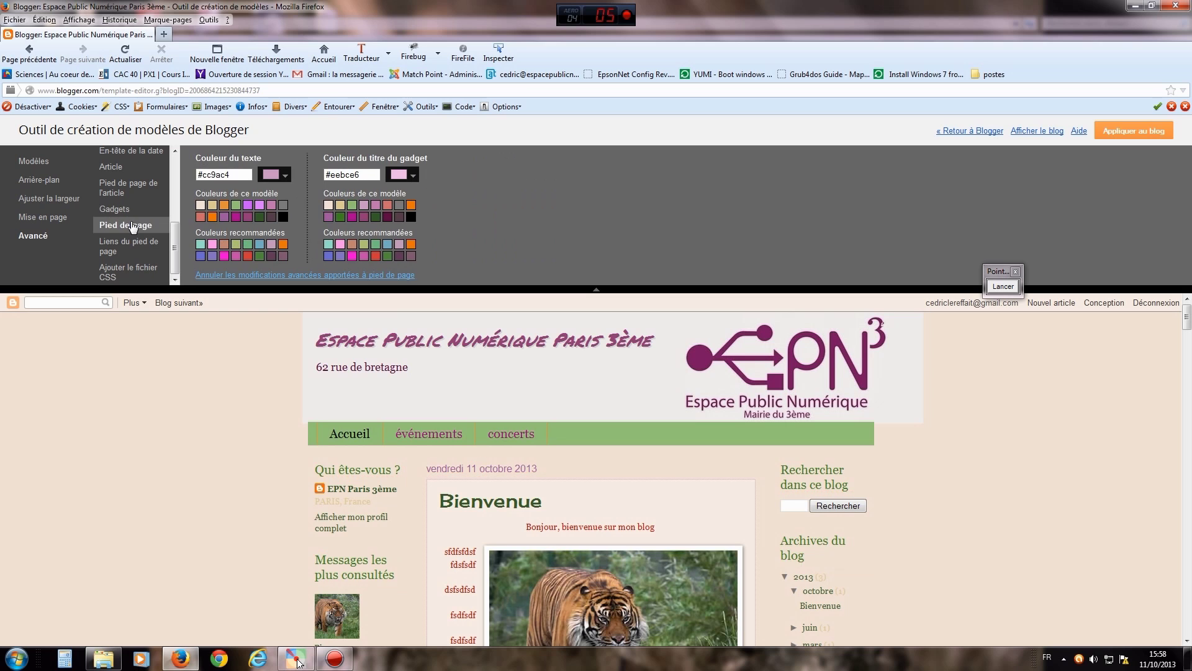
- Set the footer text colour to dark orange #d07924
drag(1189, 315, 1191, 629)
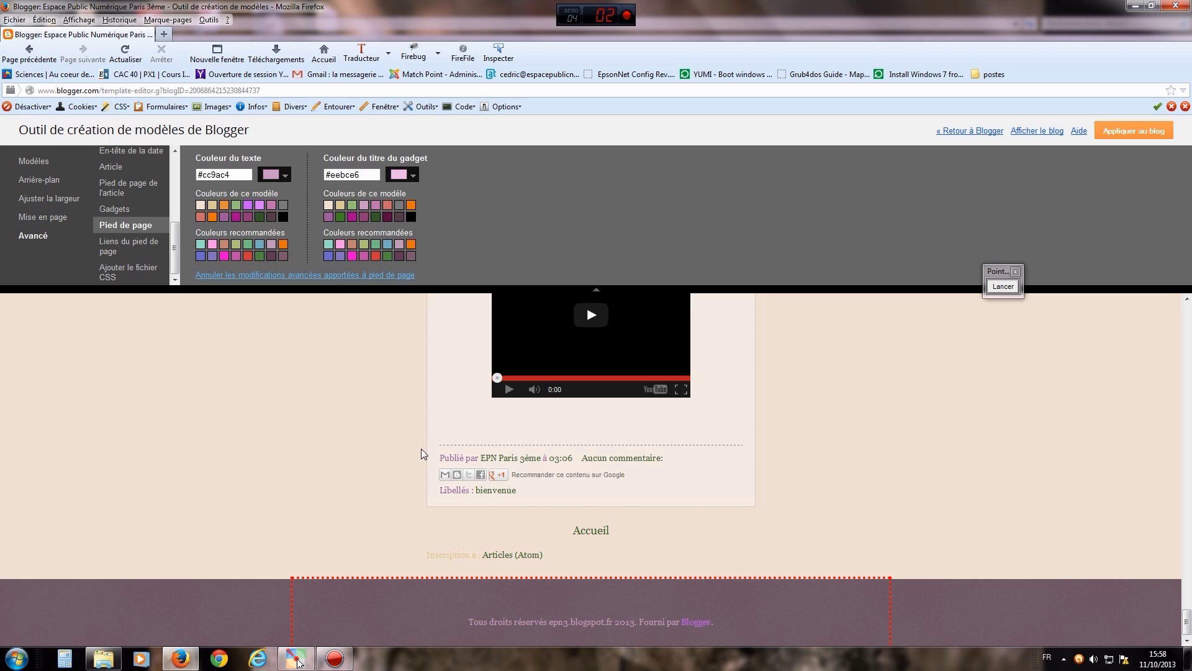
click(273, 177)
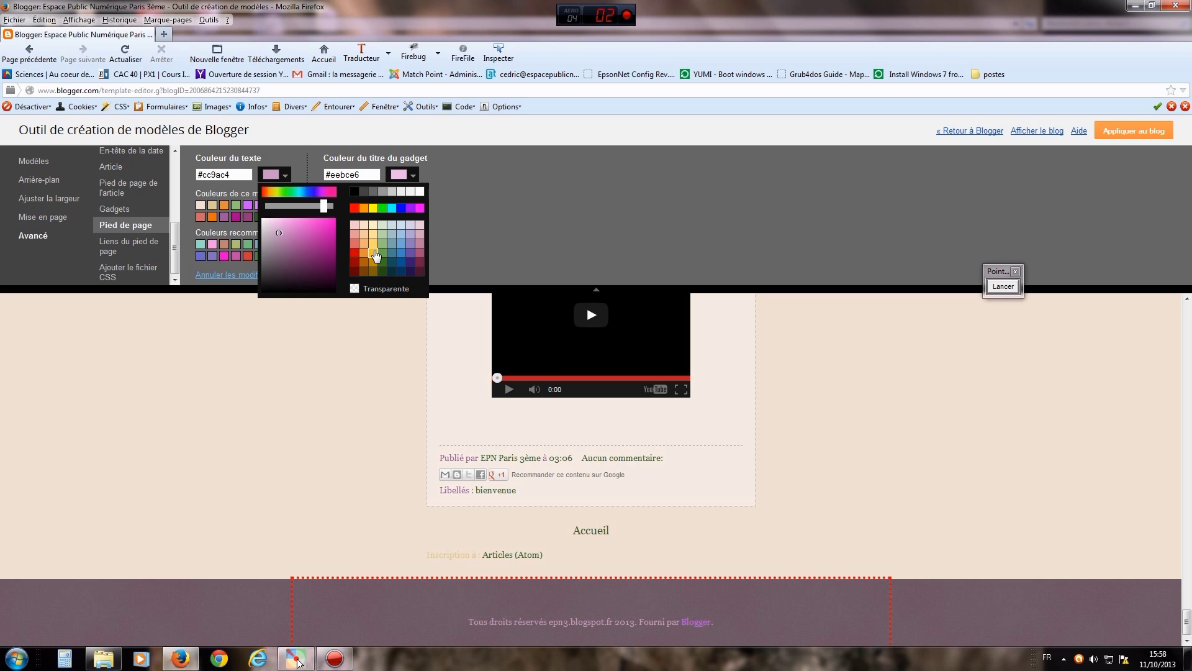
click(364, 253)
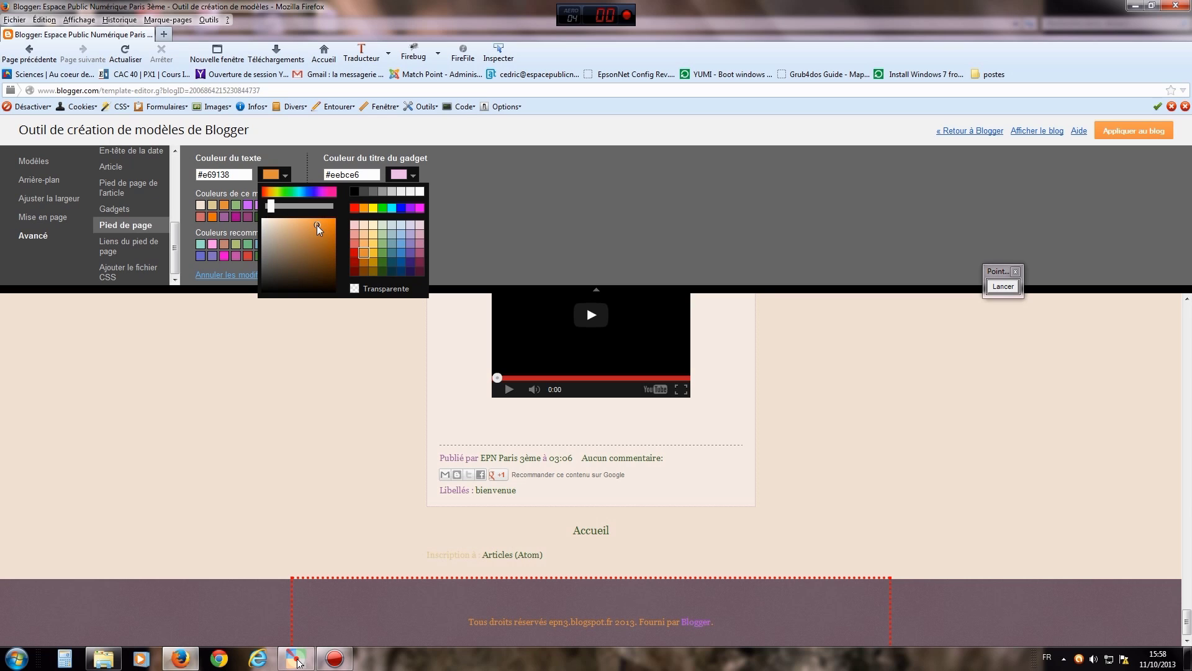
drag(318, 227, 327, 236)
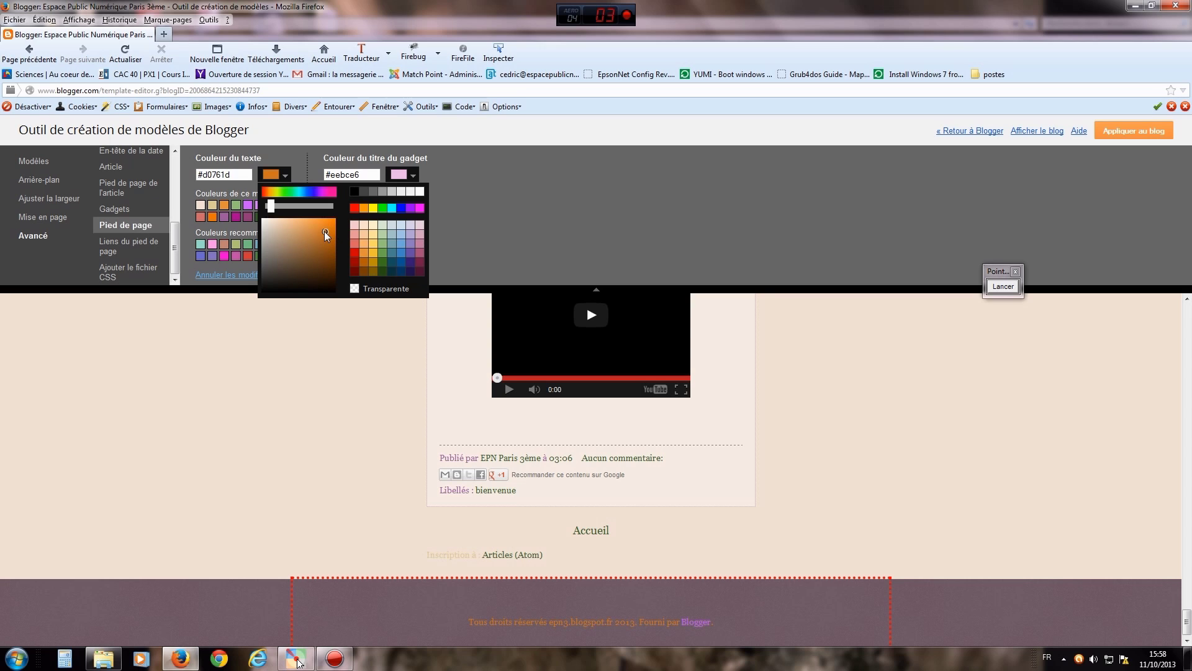
click(506, 226)
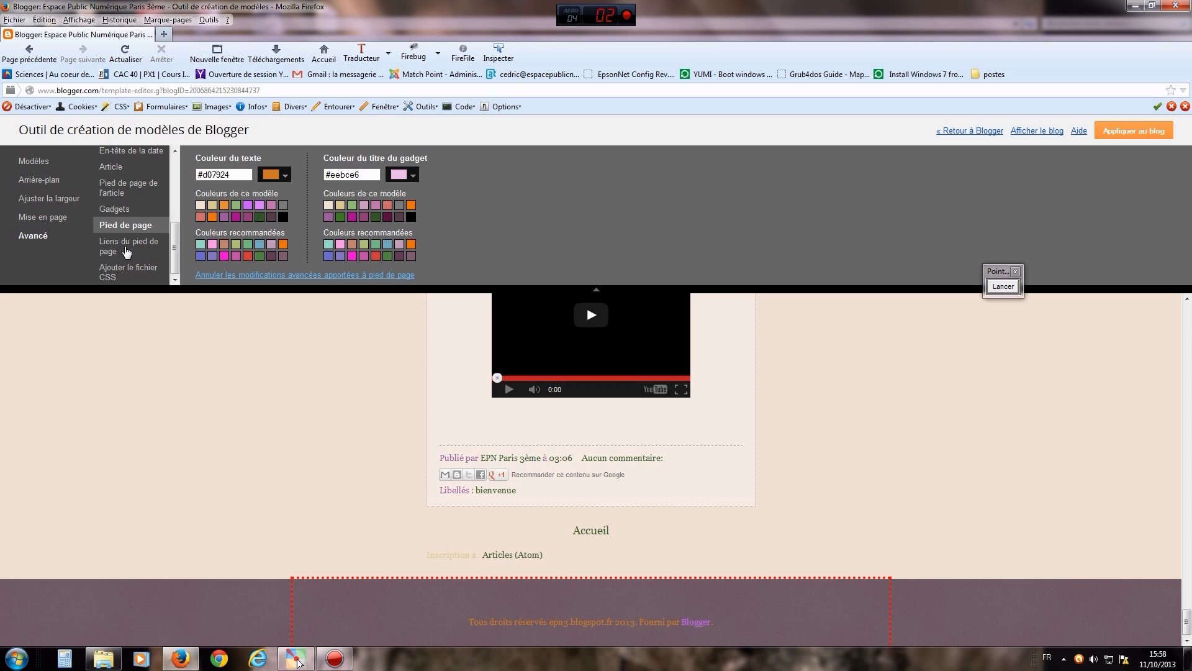
click(126, 248)
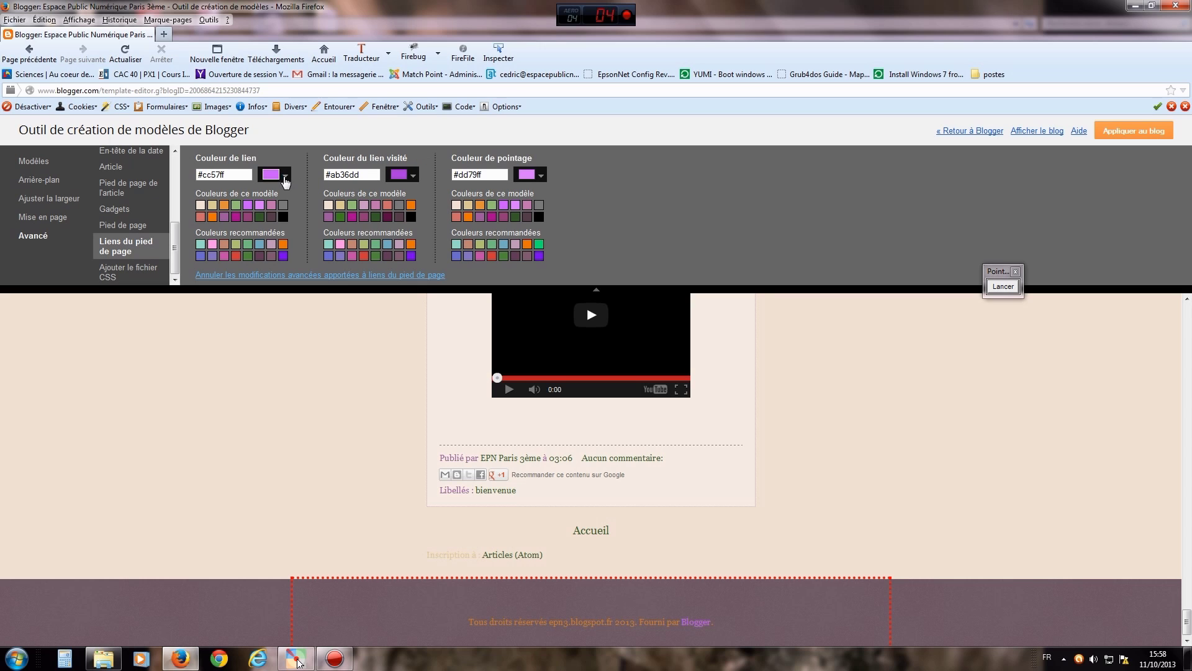
- Set the footer link colour to light green #71c74c
click(284, 178)
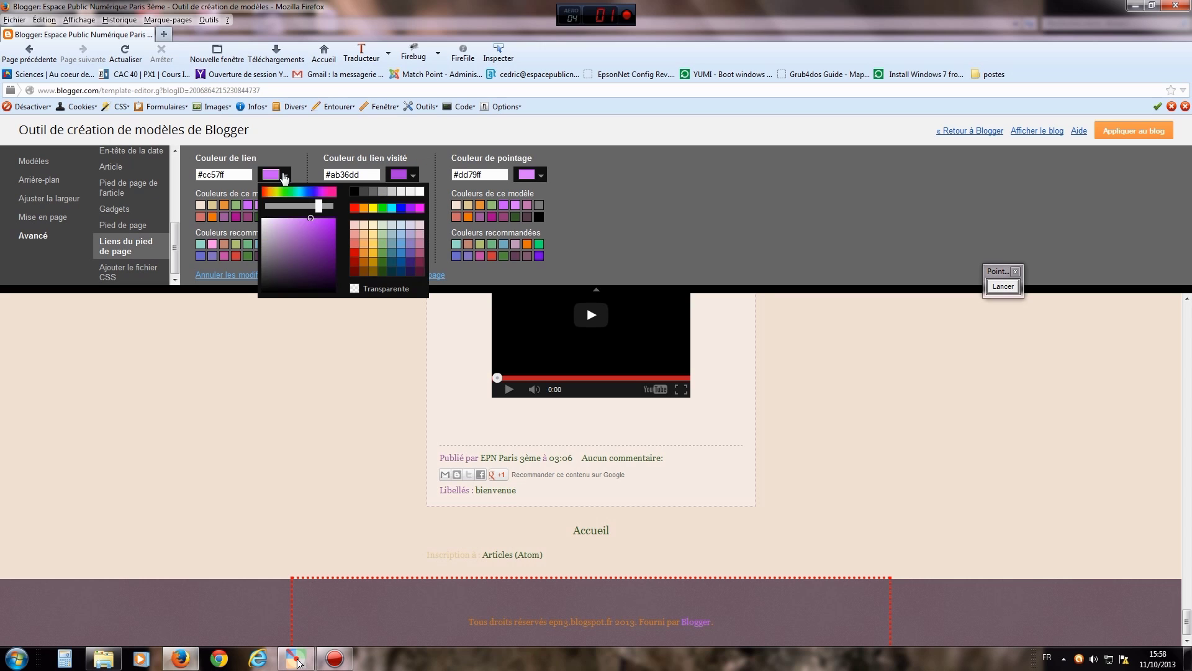
click(381, 262)
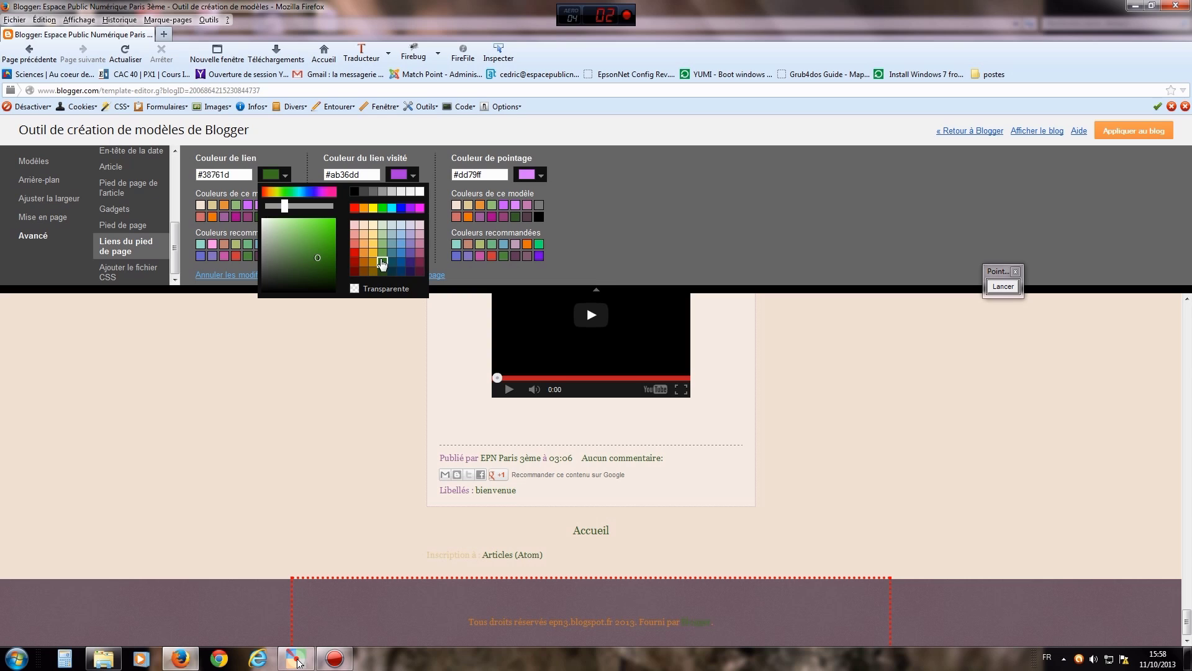
drag(318, 260, 307, 234)
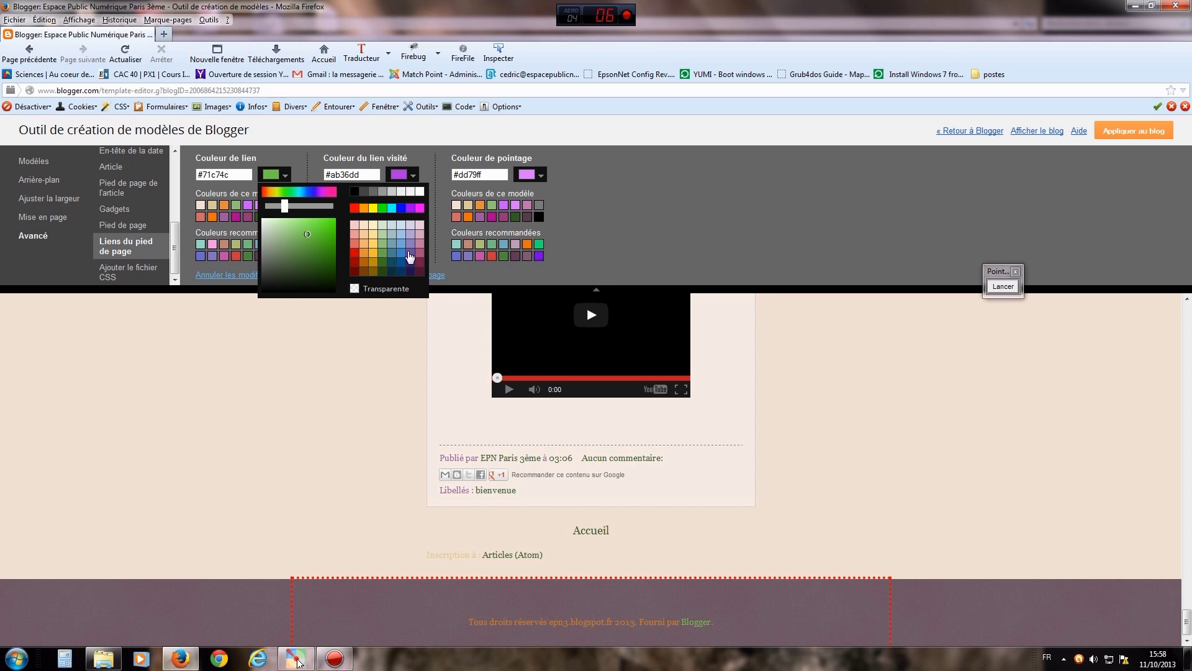
click(586, 242)
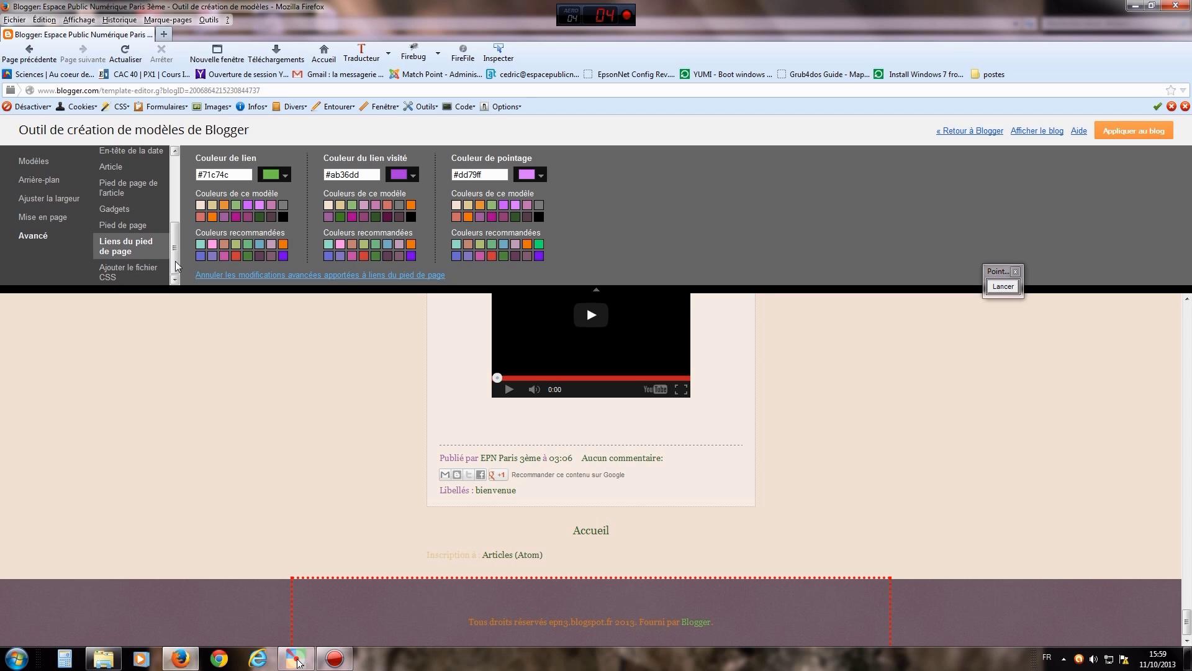
scroll(177, 270, up, 8)
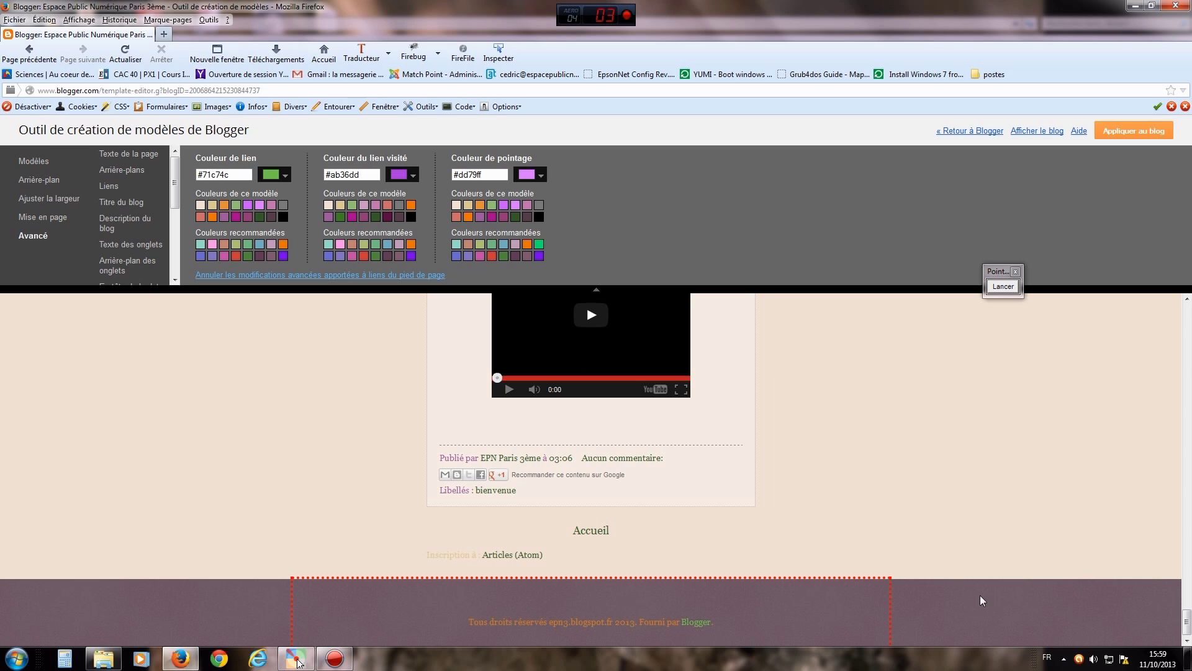
drag(1187, 618, 1188, 315)
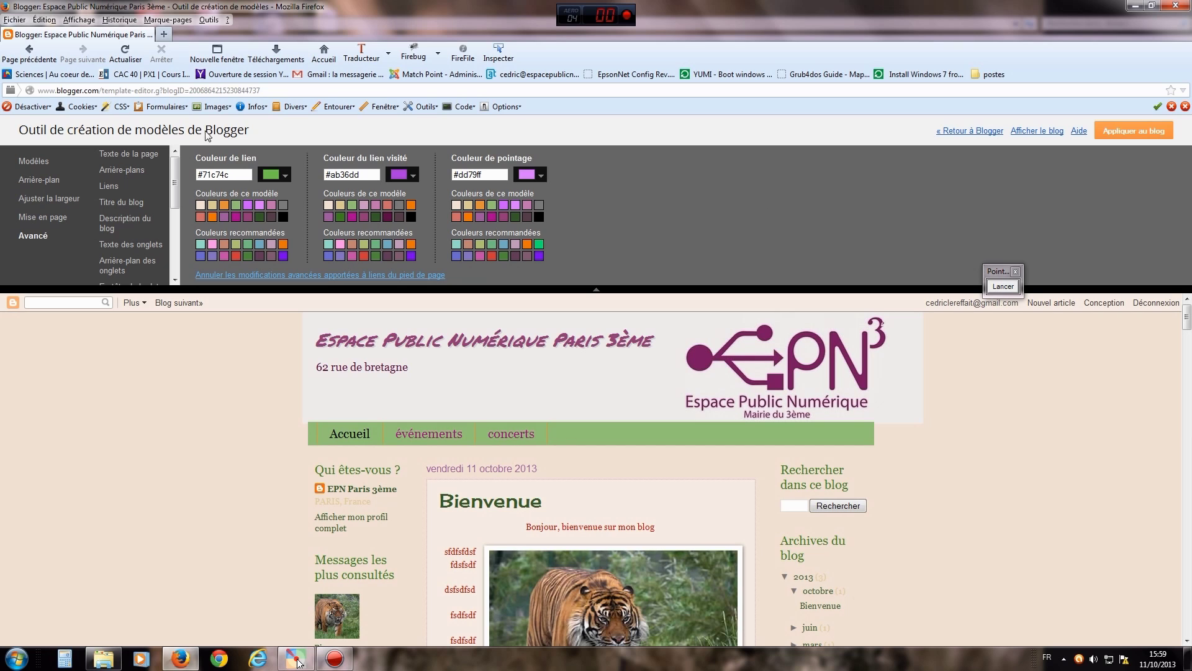
- Apply the purple-and-green template changes to the blog
click(1001, 287)
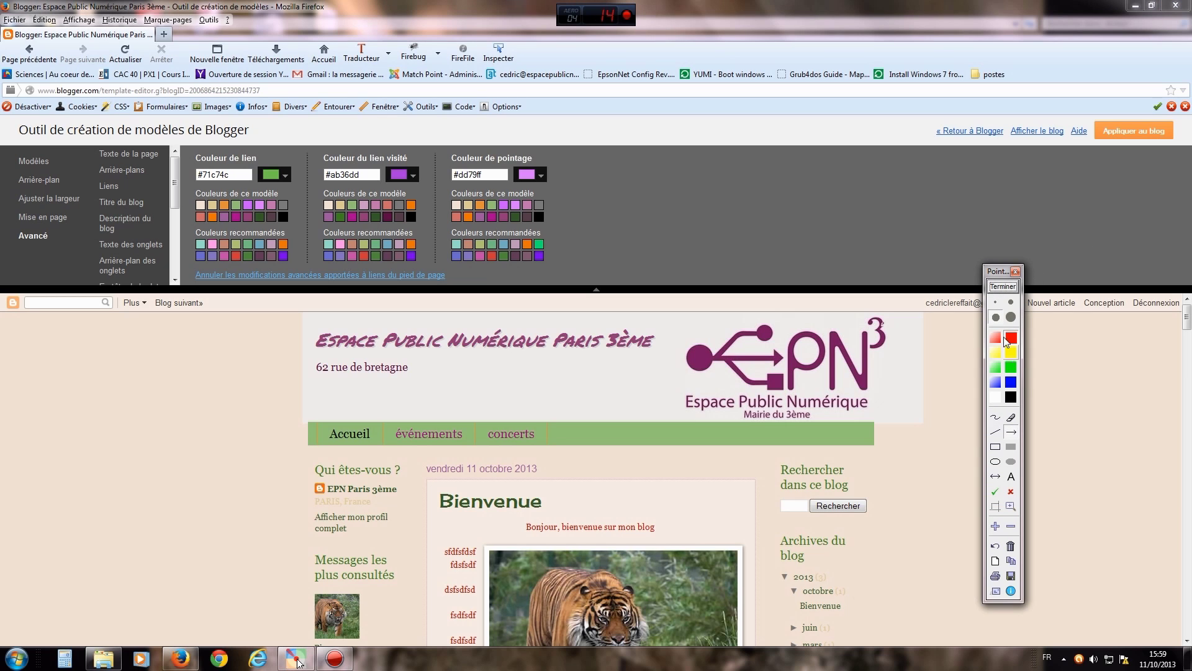
drag(1083, 269, 1127, 142)
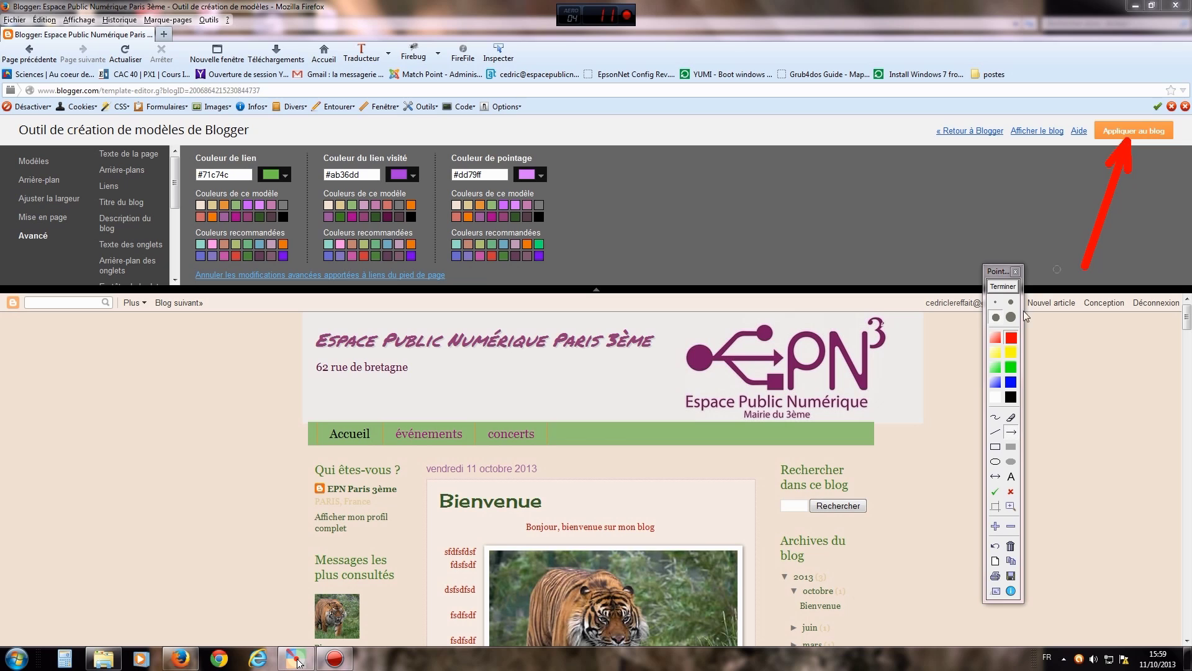
click(1003, 287)
click(1116, 134)
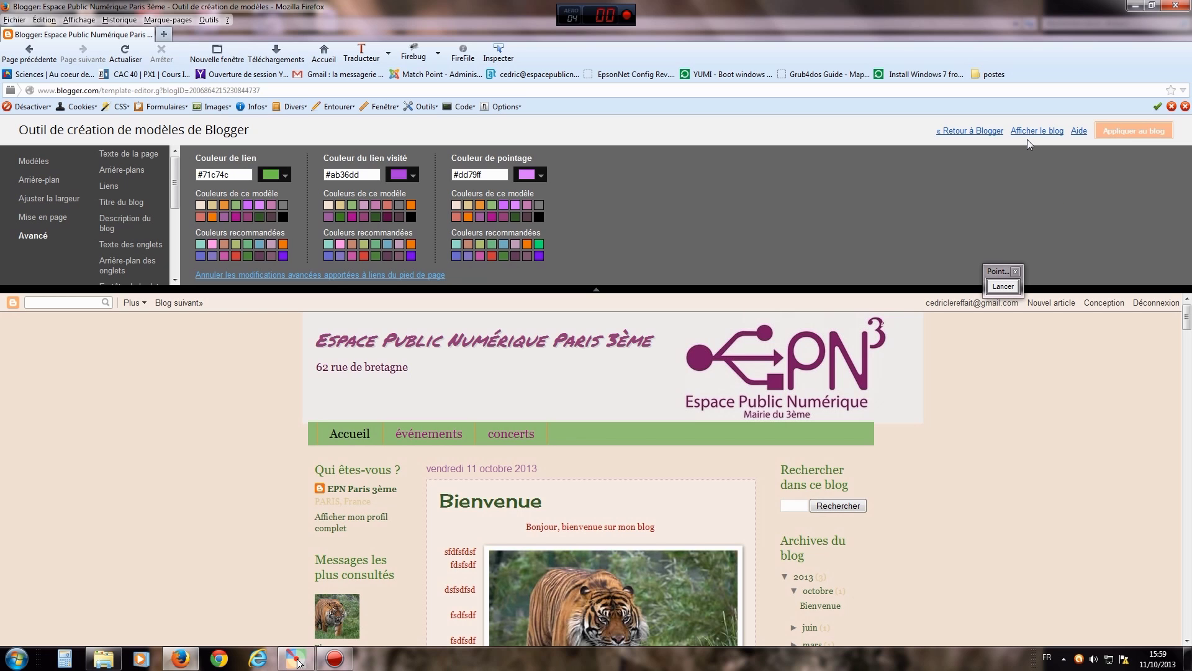
- Return to the dashboard and view the live blog epn3.blogspot.fr in a new tab
click(1002, 288)
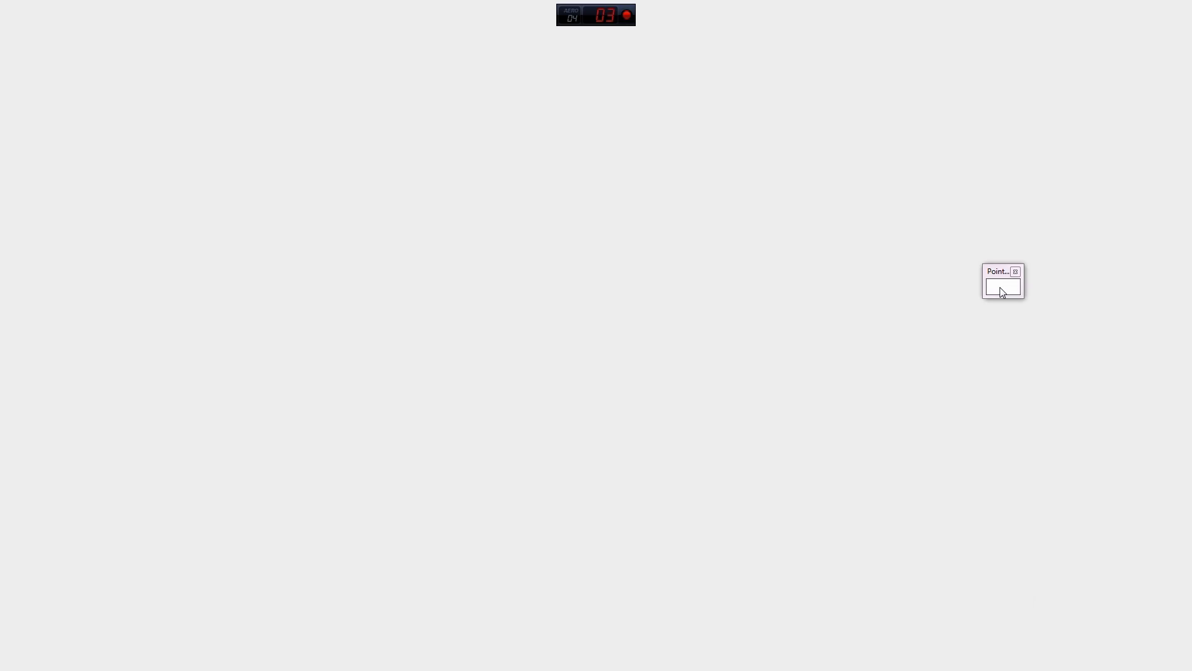
drag(969, 146, 970, 147)
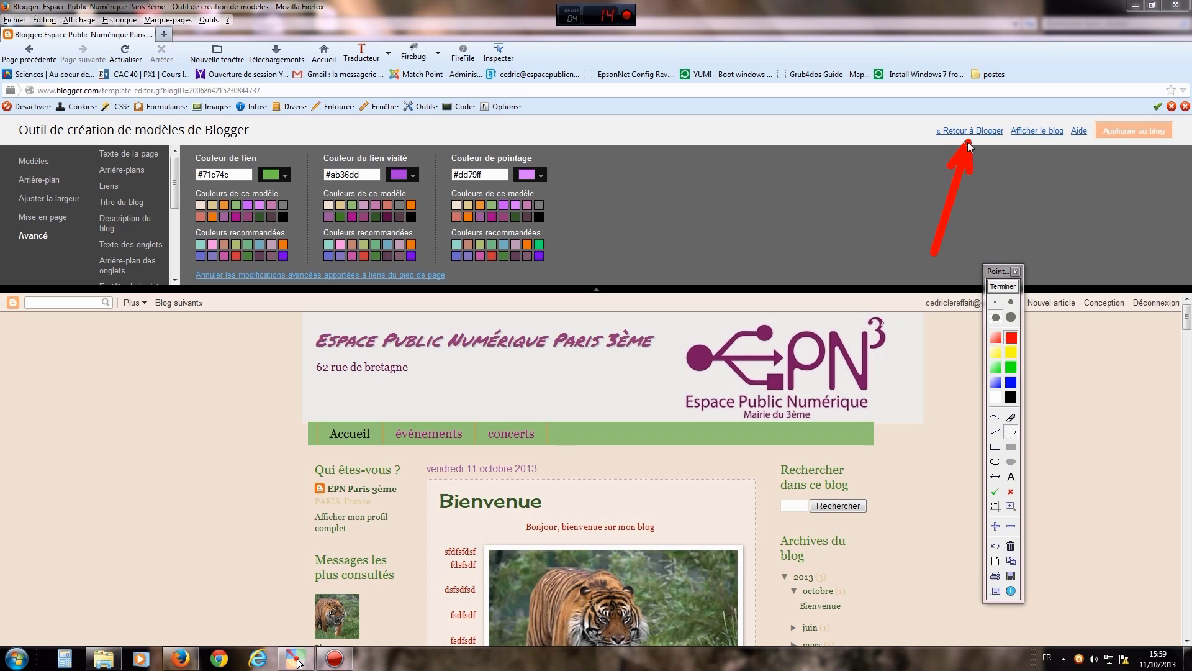
drag(1045, 146, 1045, 144)
click(1003, 287)
drag(1001, 275, 1058, 325)
click(971, 133)
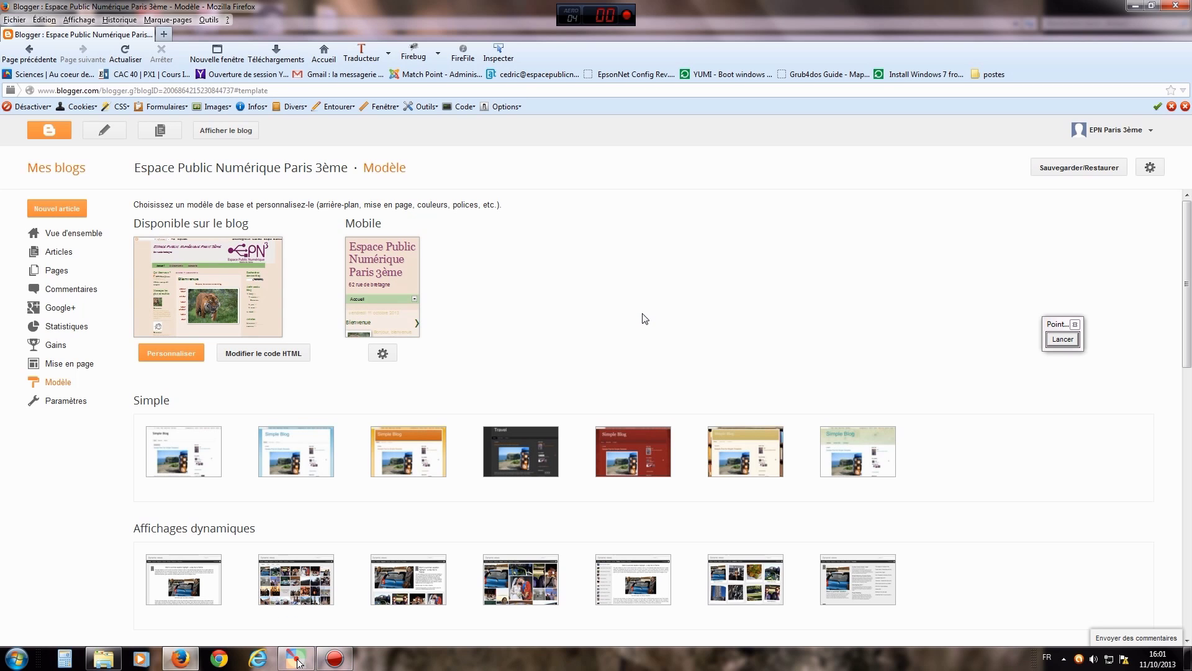
click(219, 131)
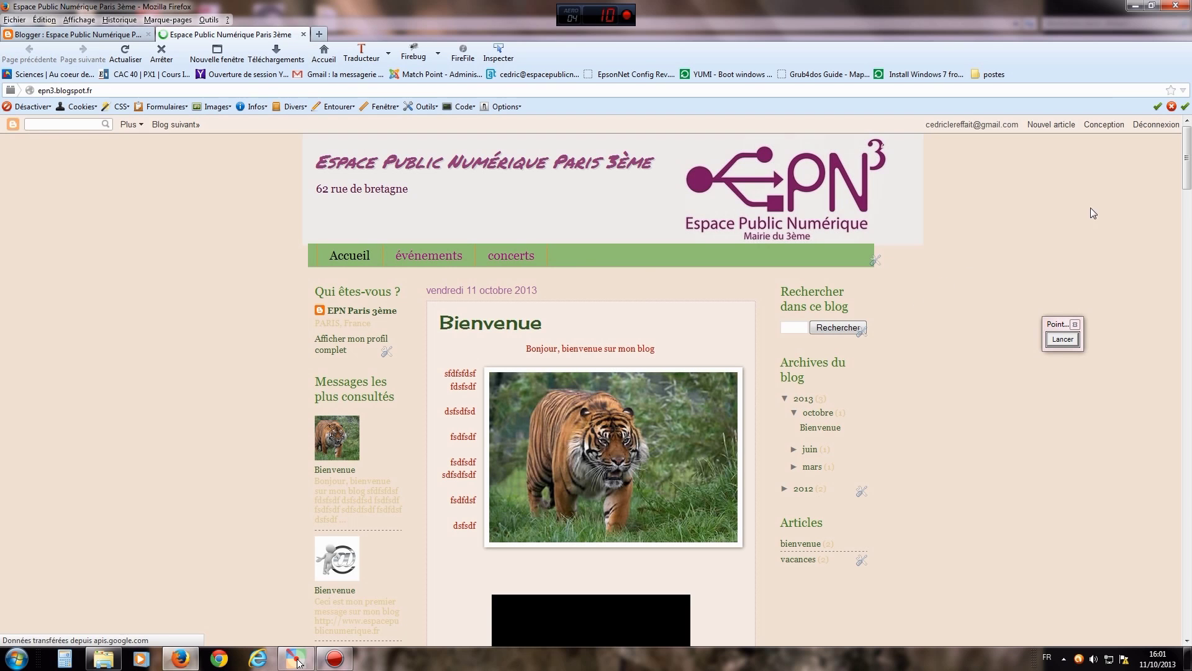
- Mark the posts' comment counts, including the '1 commentaire' link, with arrows, then open the comments
drag(1187, 164, 1179, 313)
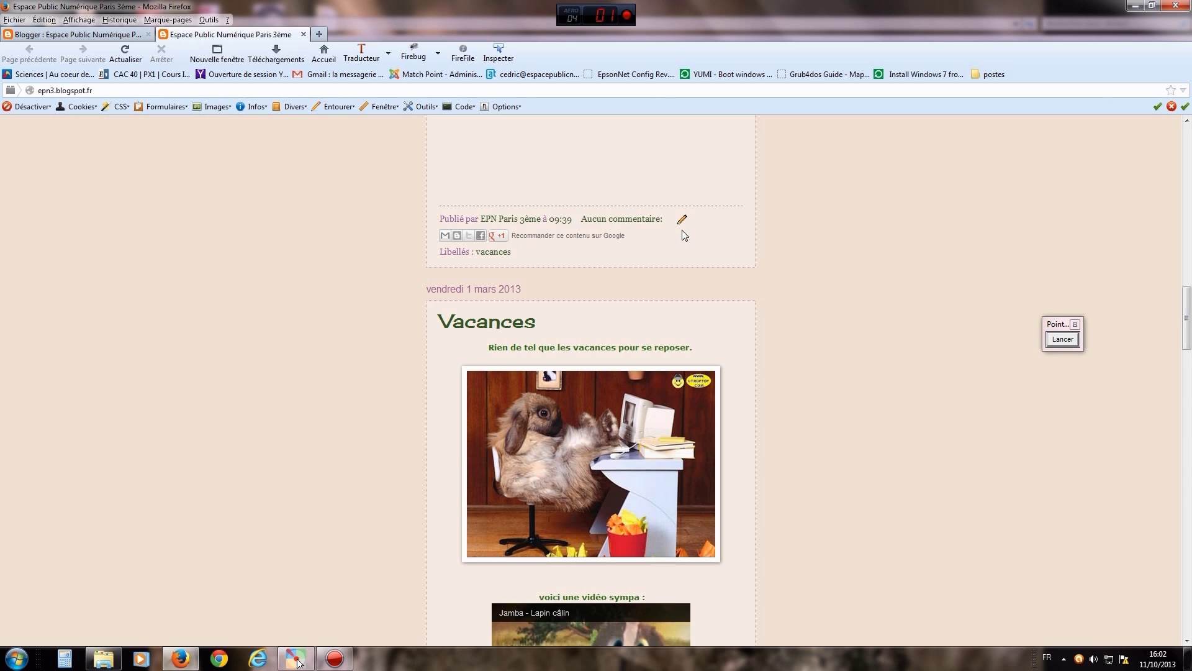
click(1056, 341)
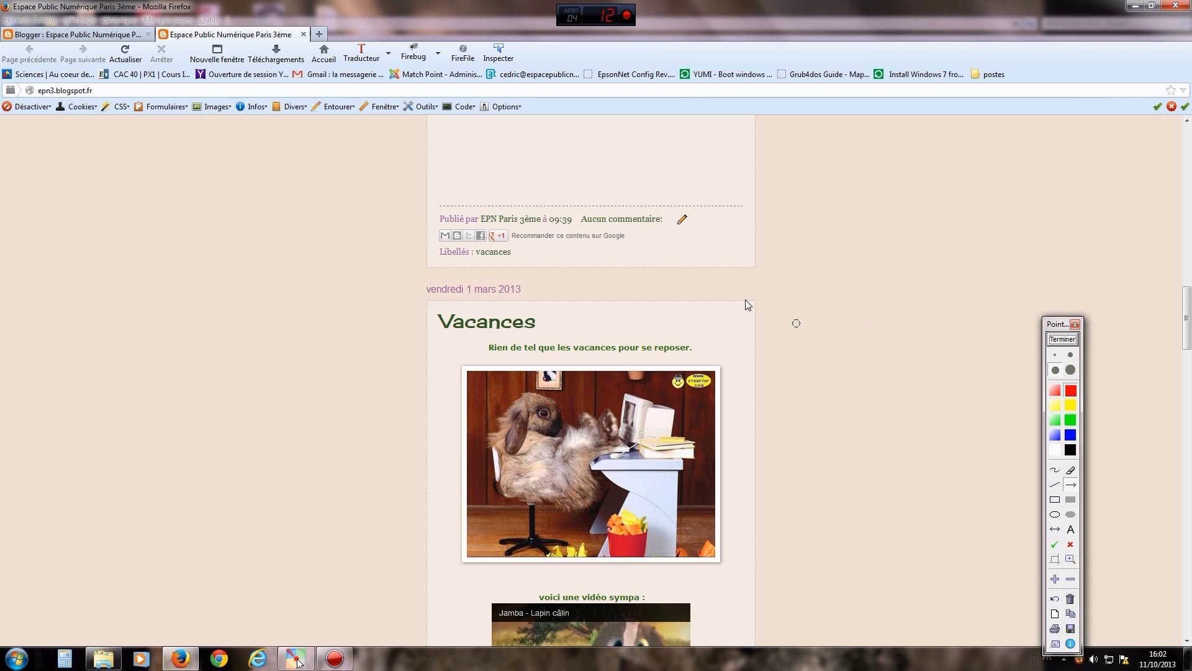
drag(775, 328, 684, 227)
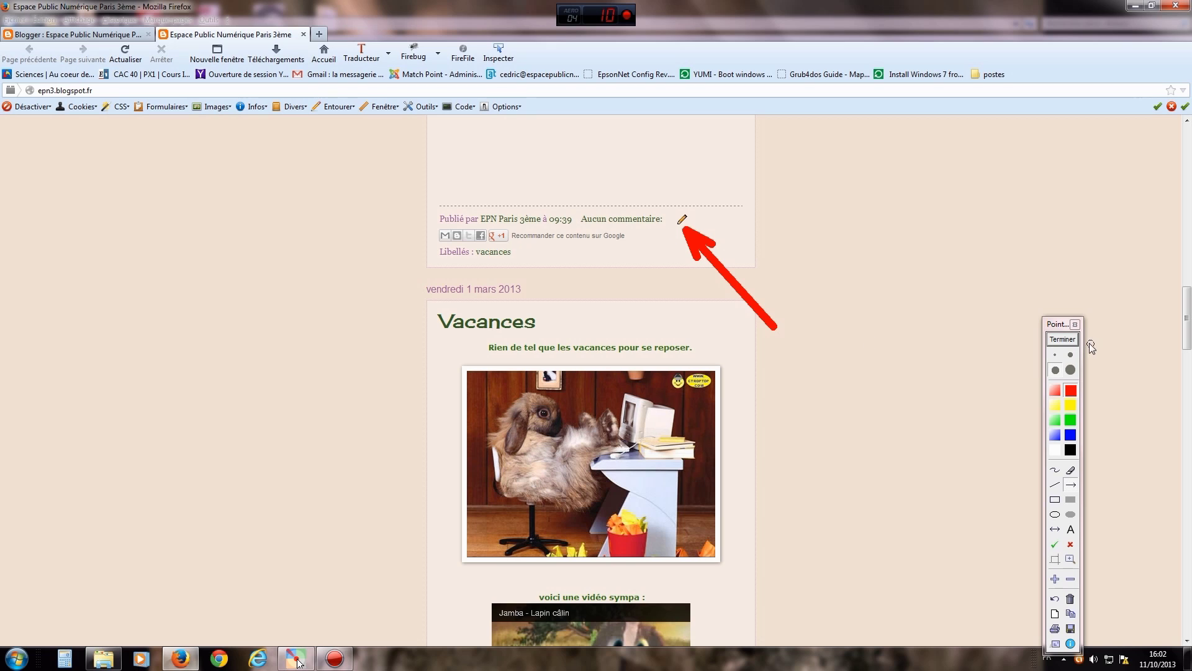
click(1062, 339)
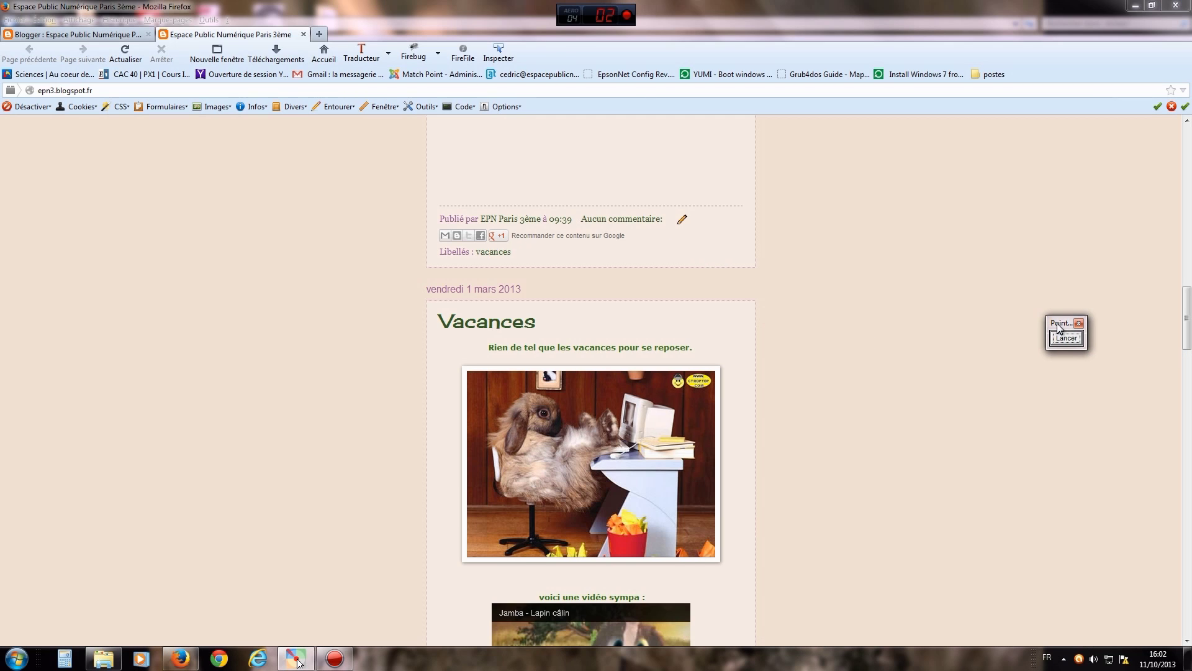
drag(1185, 318, 1118, 234)
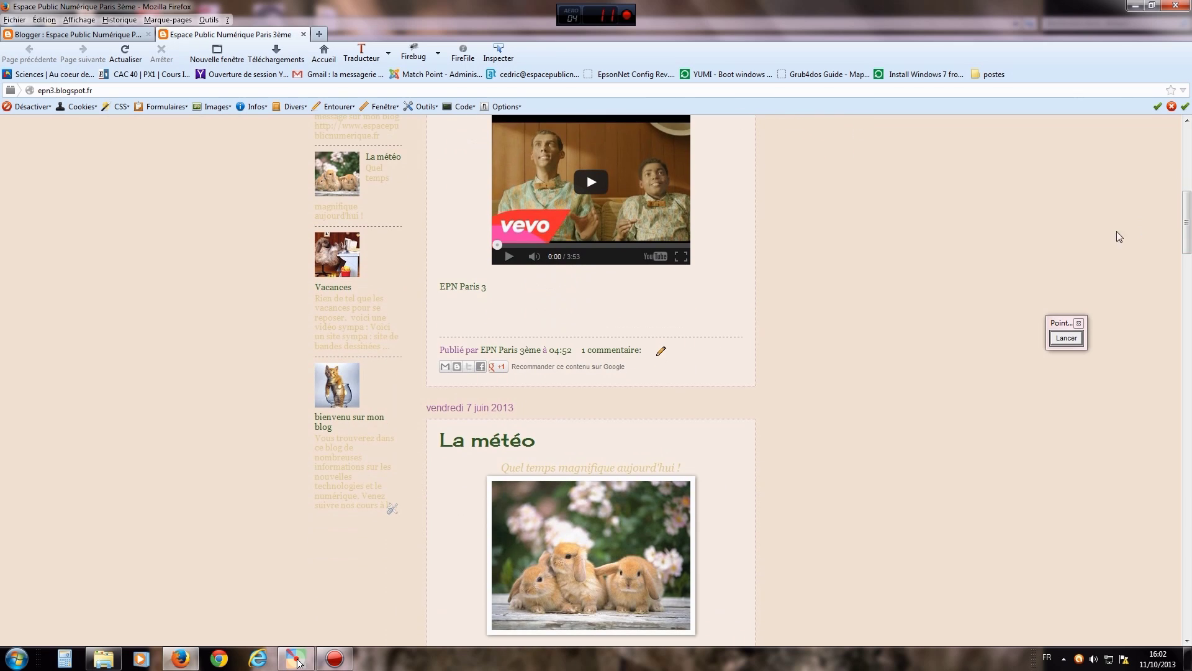
click(1062, 340)
drag(730, 445, 639, 363)
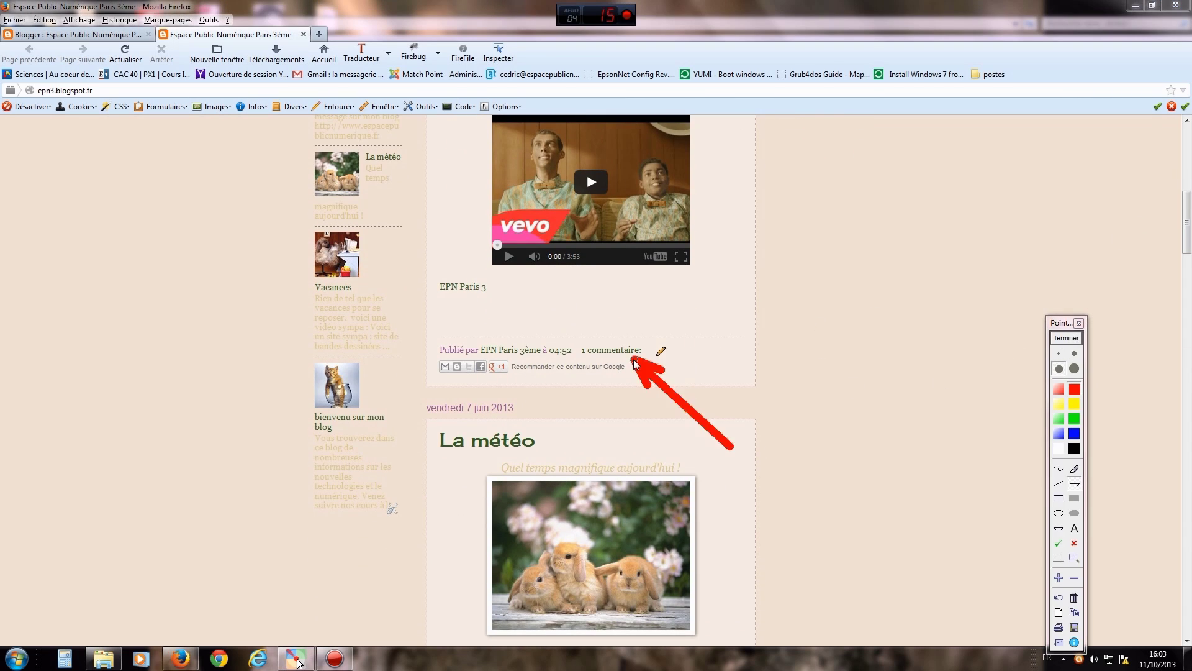
click(1055, 339)
click(603, 351)
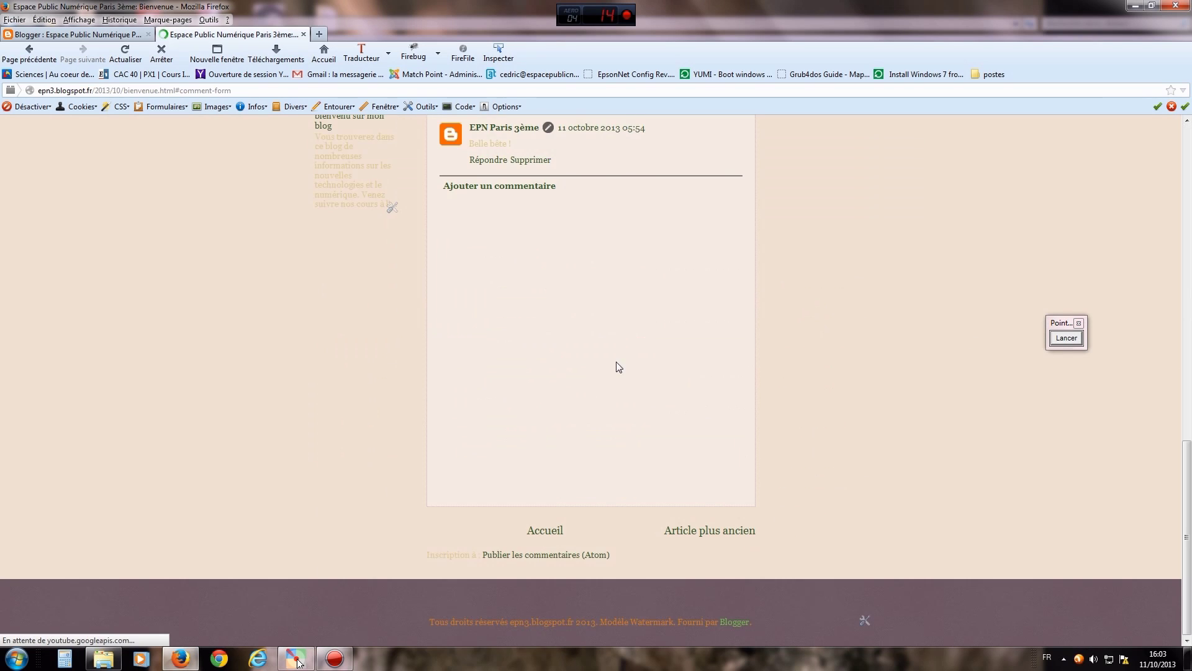
- Mark the 'Belle bête !' comment with an arrow, then close the blog tab
click(1066, 338)
drag(679, 304, 522, 289)
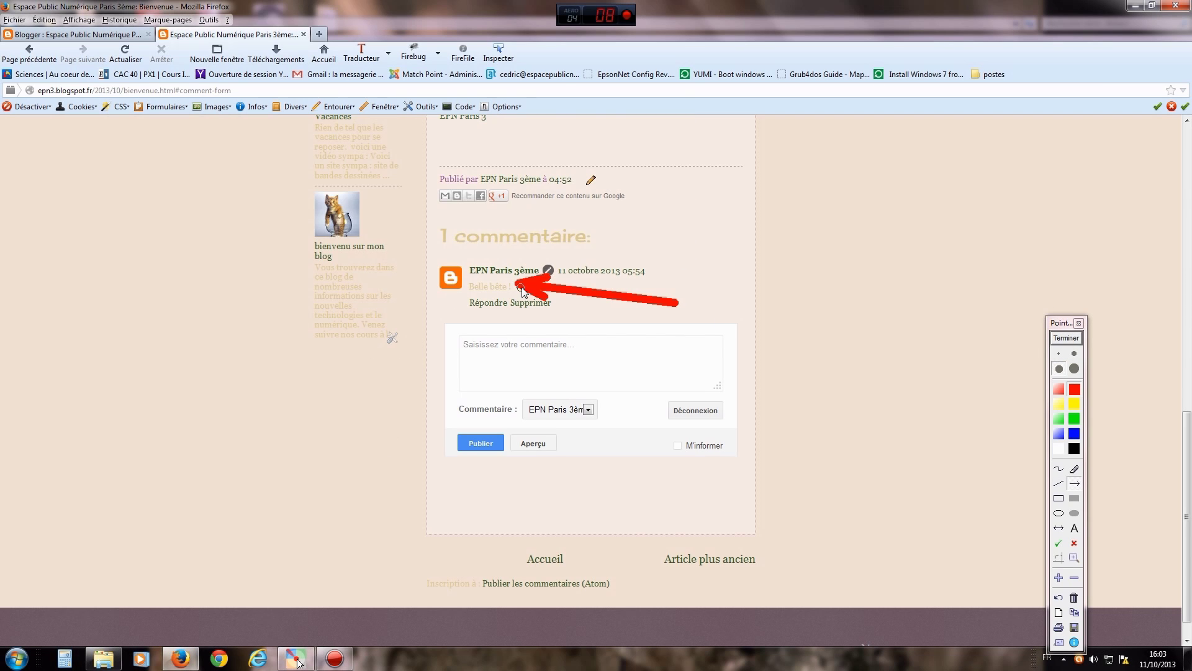
click(1066, 338)
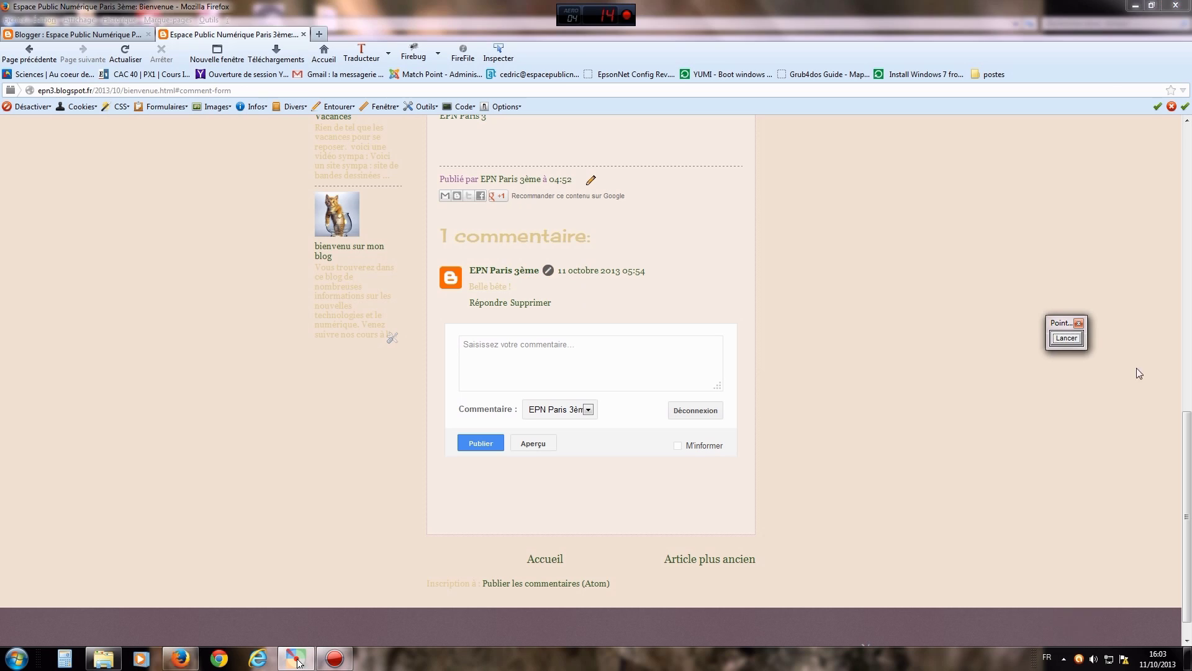
drag(1186, 442, 1186, 314)
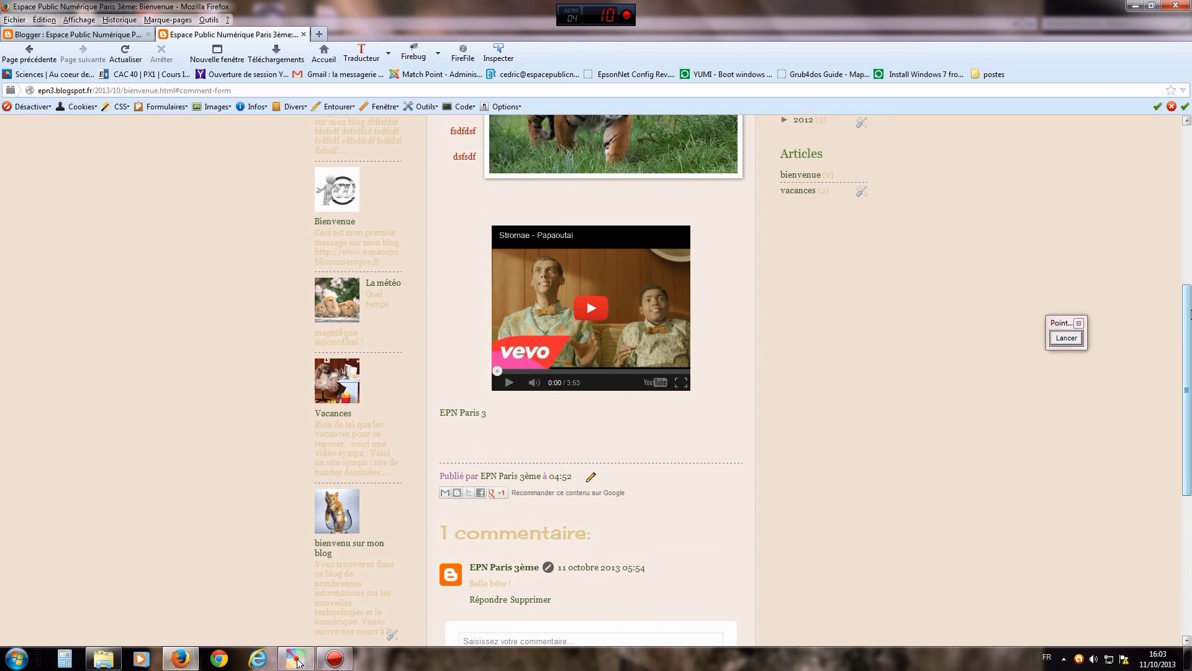
scroll(1160, 332, down, 1)
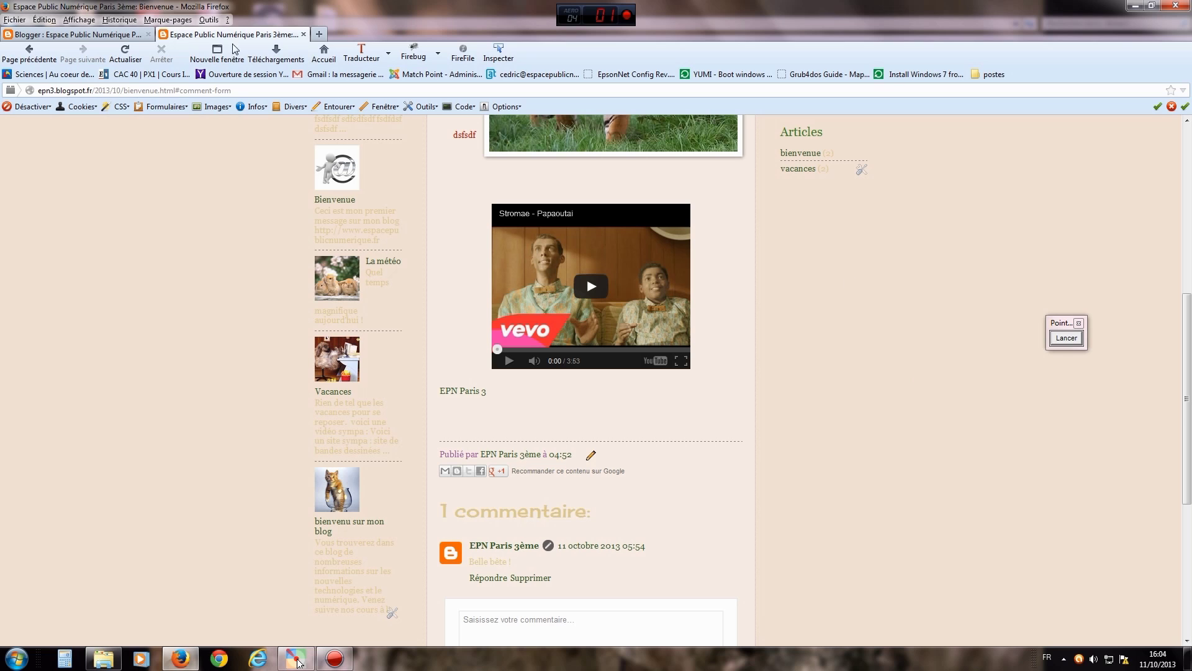
click(304, 34)
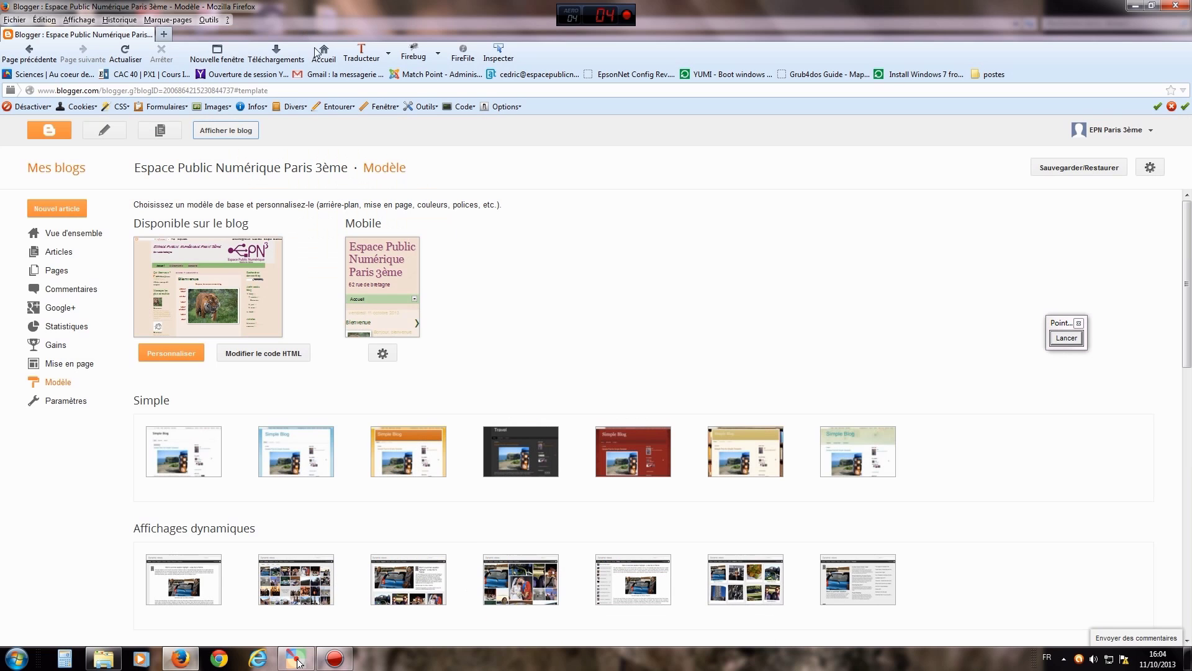
- Point out Paramètres in the sidebar with an arrow and open the blog settings
click(1065, 339)
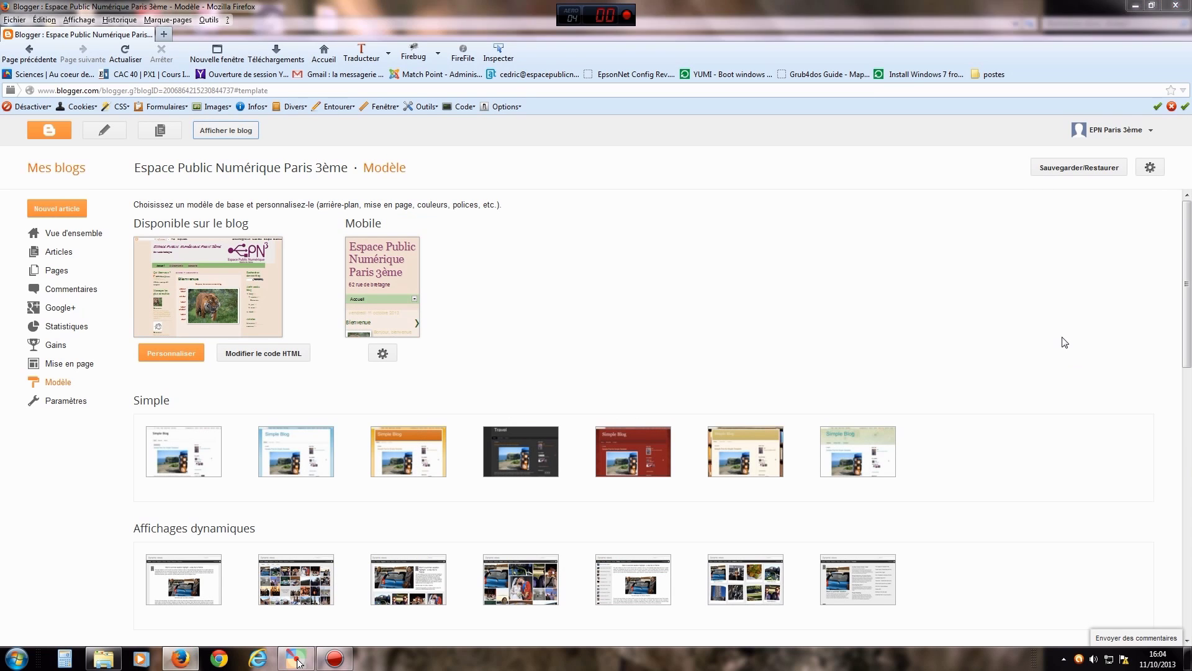
drag(104, 516, 70, 407)
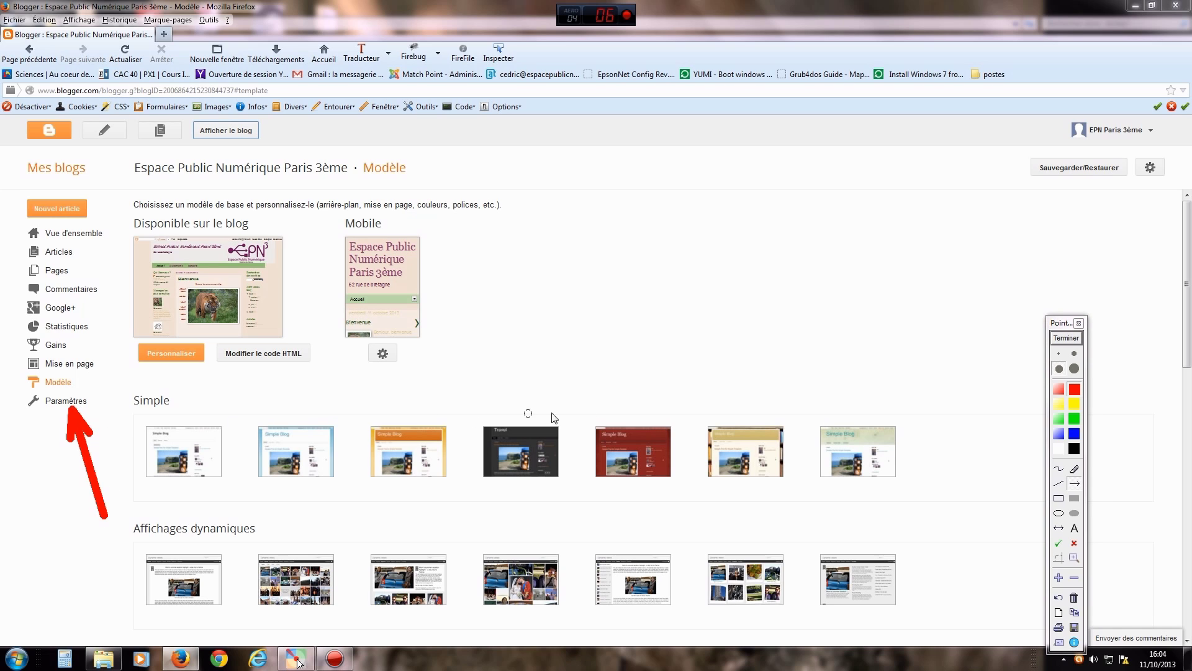
click(1066, 338)
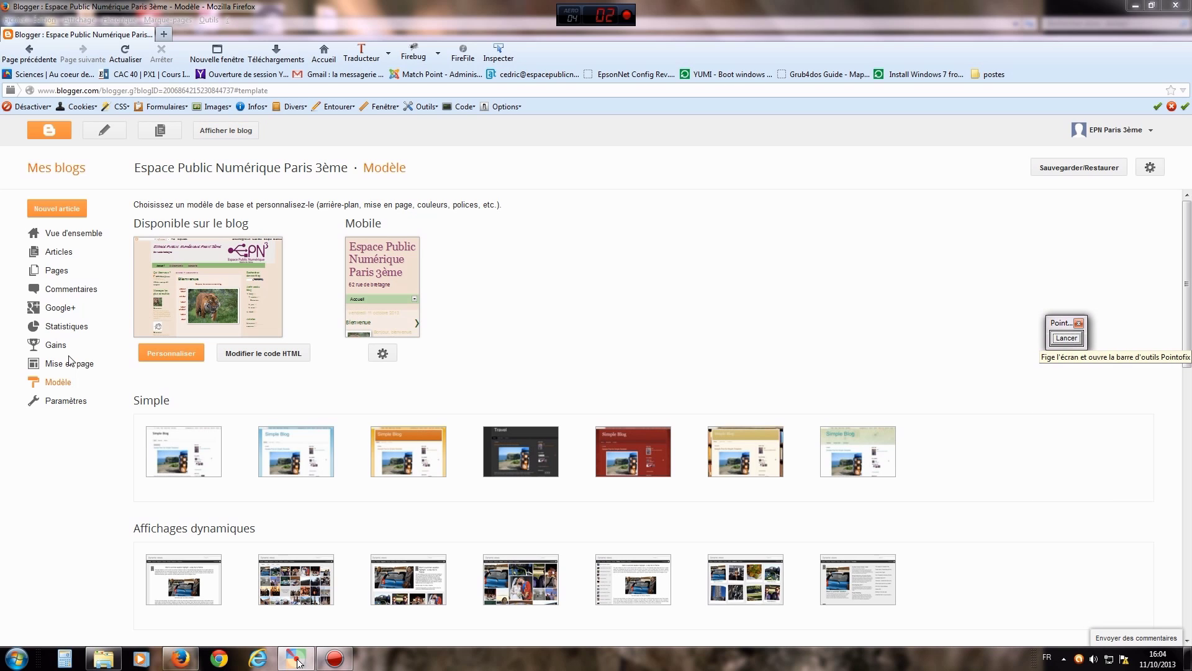
click(54, 403)
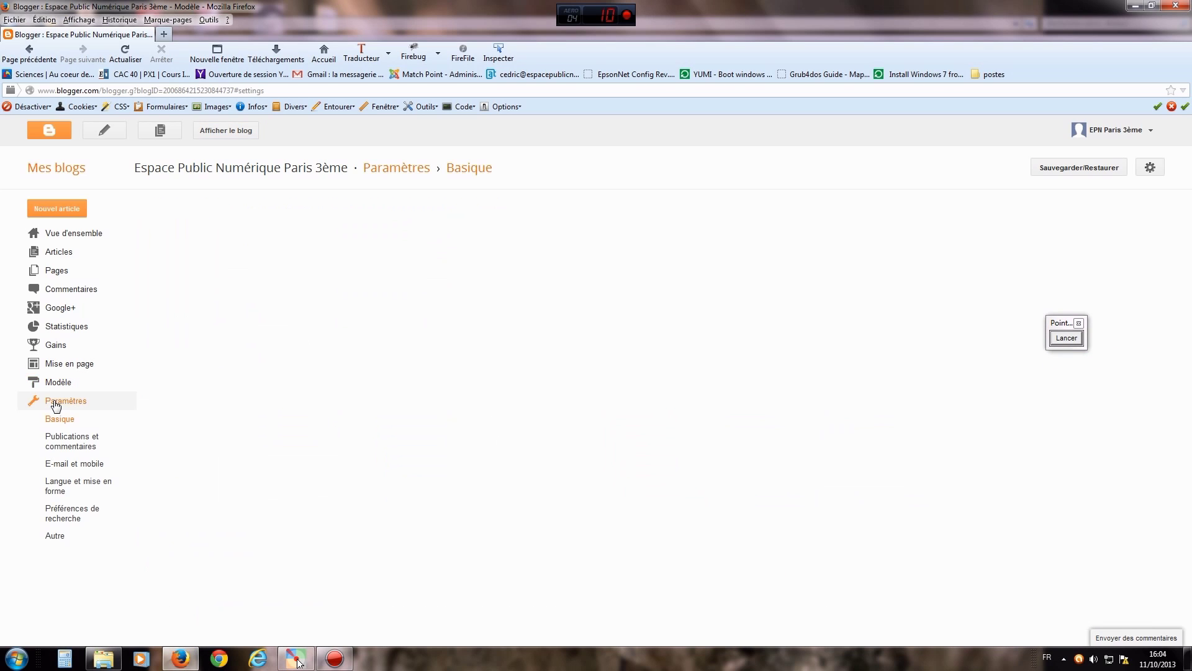
- Point out and open the Publications et commentaires settings
click(1076, 344)
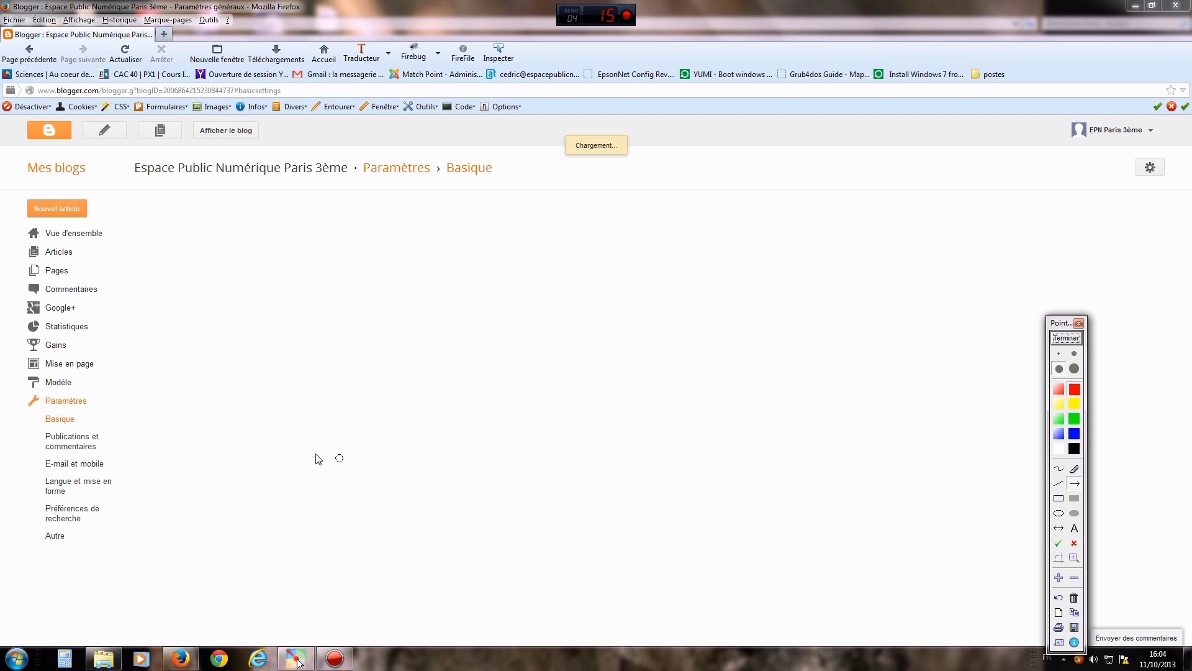
drag(320, 468, 112, 447)
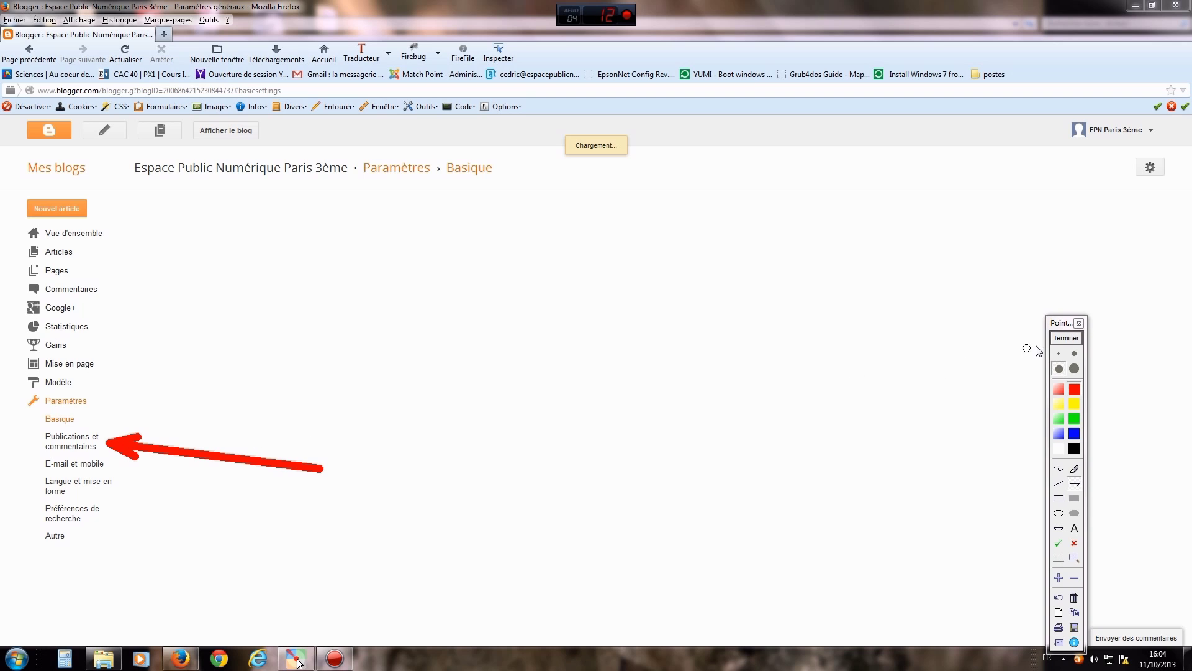
click(1067, 339)
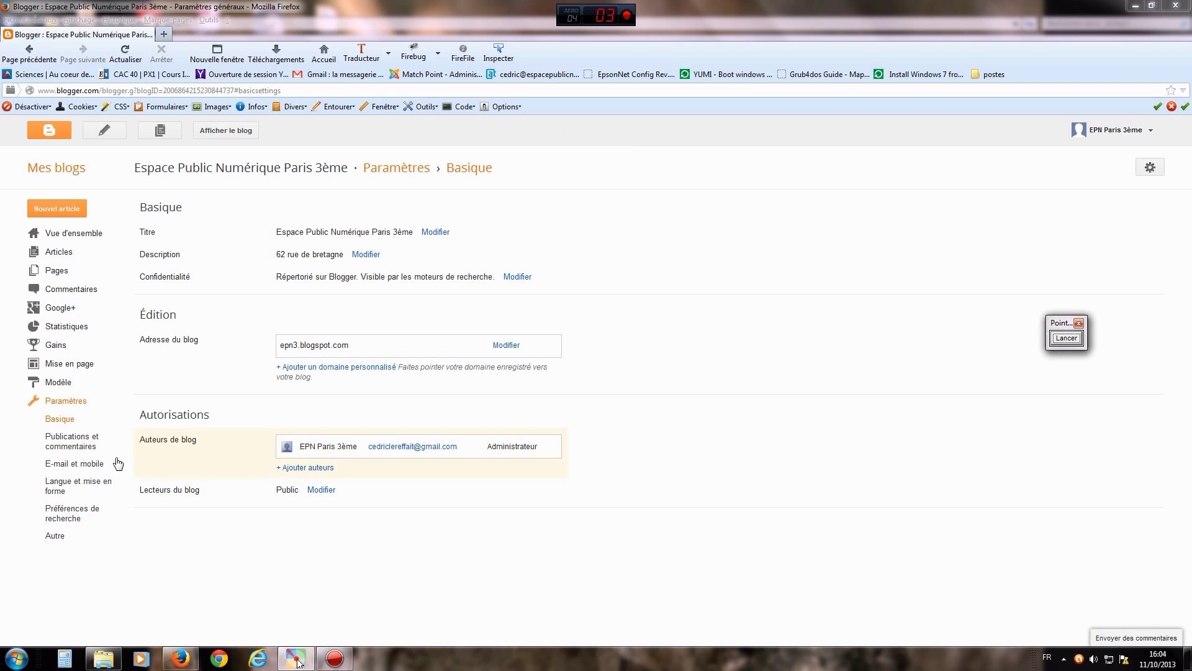
click(77, 442)
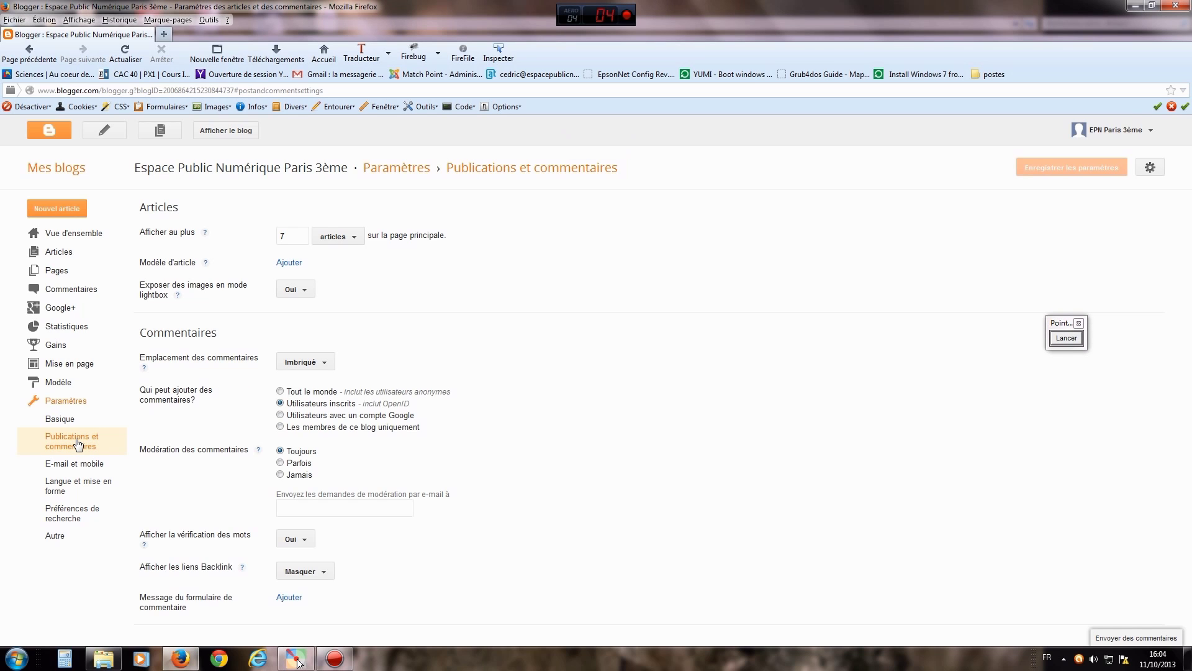
- Outline the Commentaires settings with a red stroke
click(1073, 342)
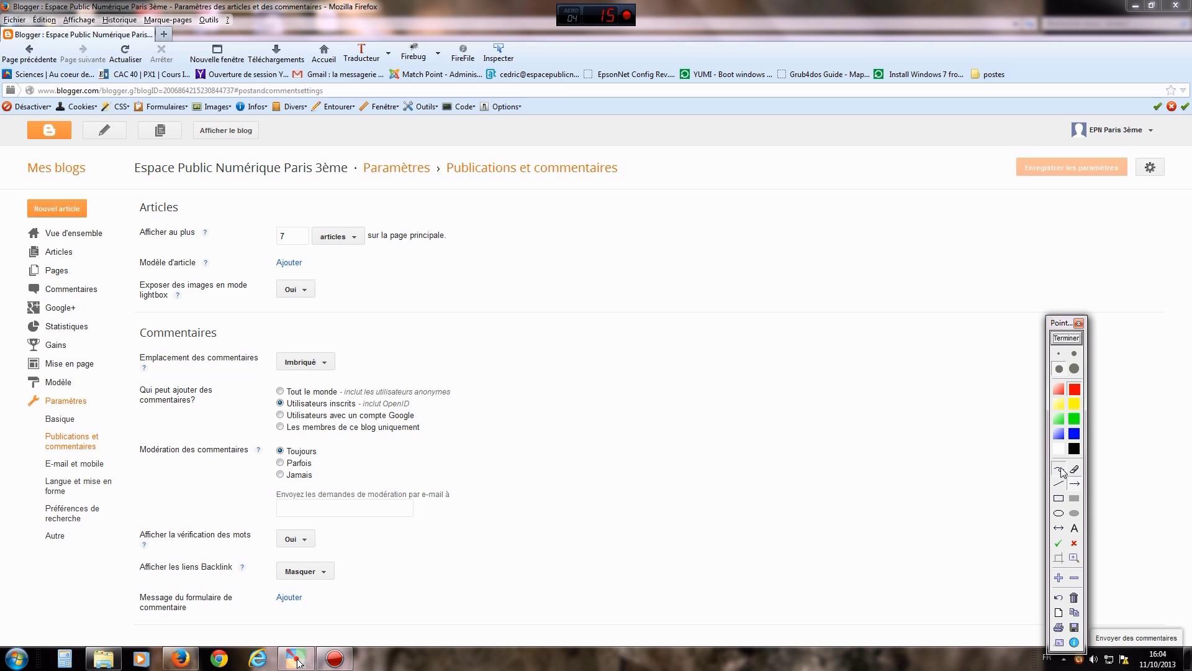
mouse_move(463, 324)
mouse_down()
mouse_move(481, 338)
mouse_move(508, 482)
mouse_move(469, 572)
mouse_move(433, 607)
mouse_up()
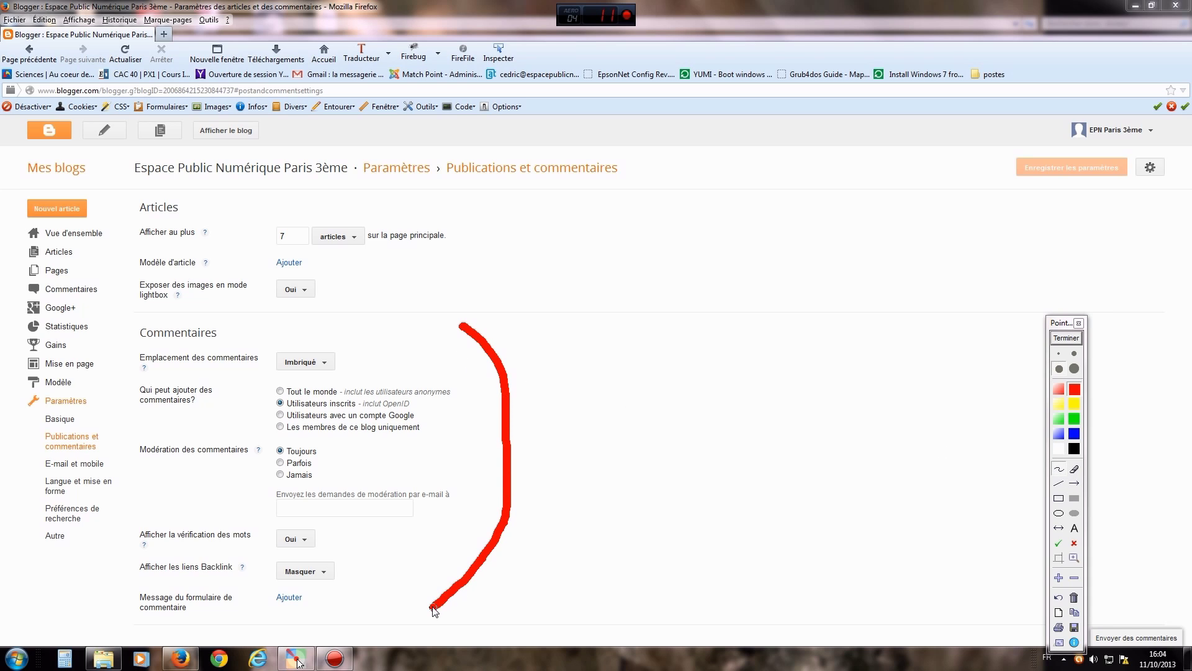
click(1066, 340)
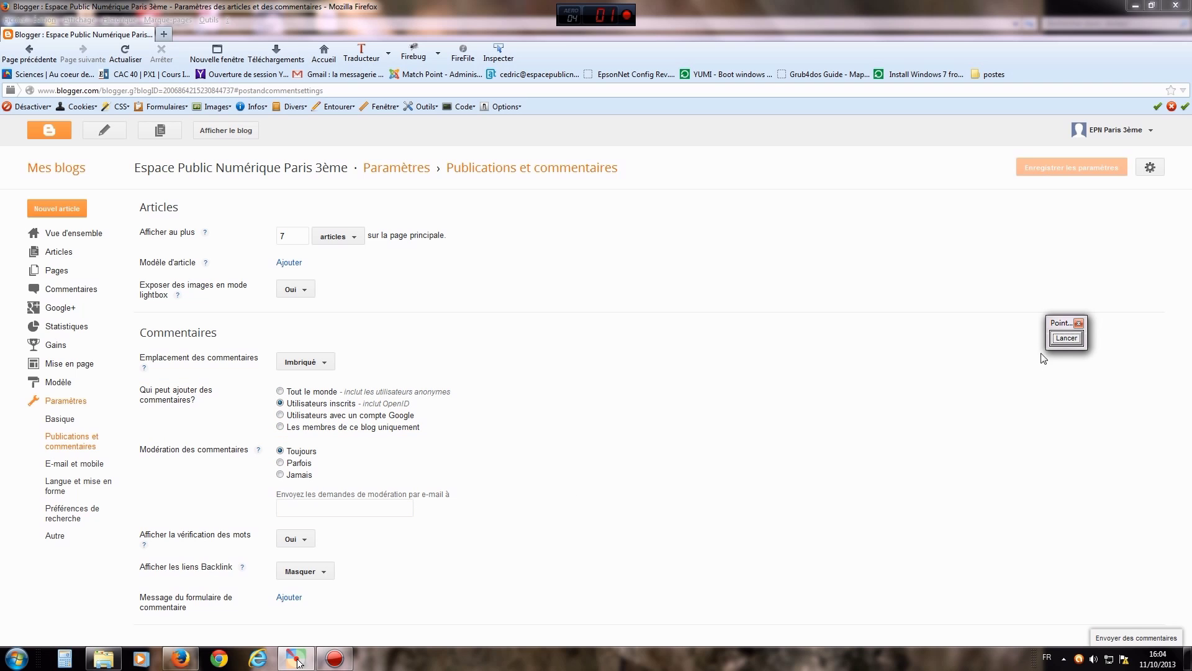
- Mark commenter and moderation options with arrows, and allow only Utilisateurs inscrits to comment
click(1065, 339)
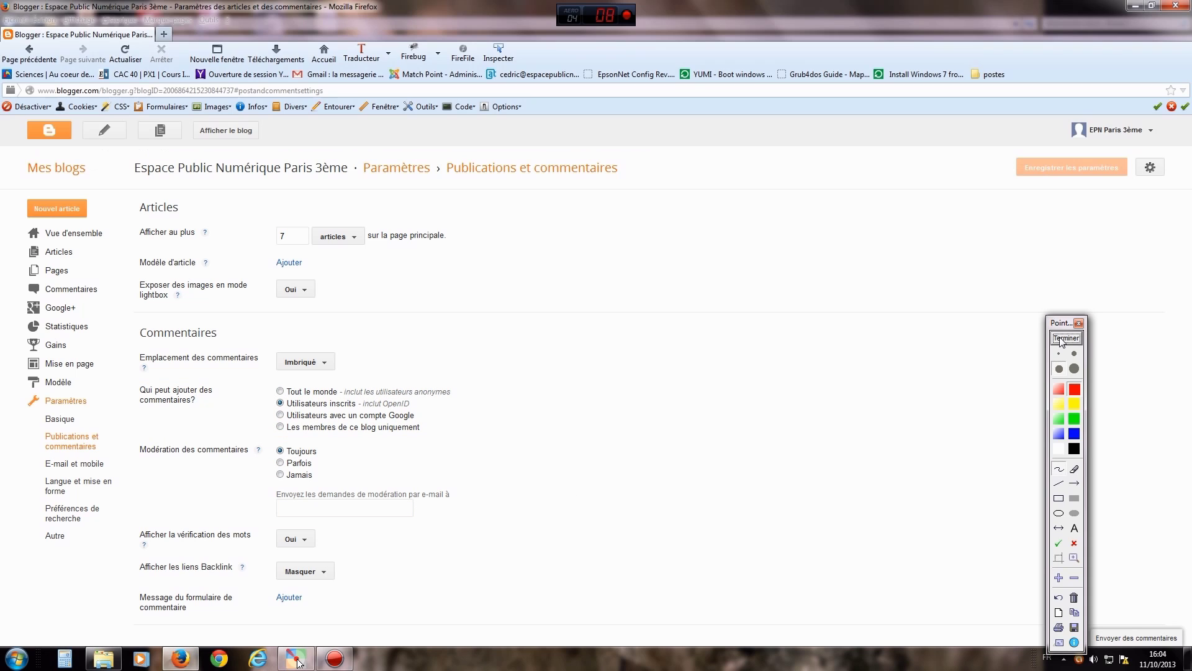
click(1069, 483)
drag(106, 440, 140, 408)
drag(127, 497, 161, 461)
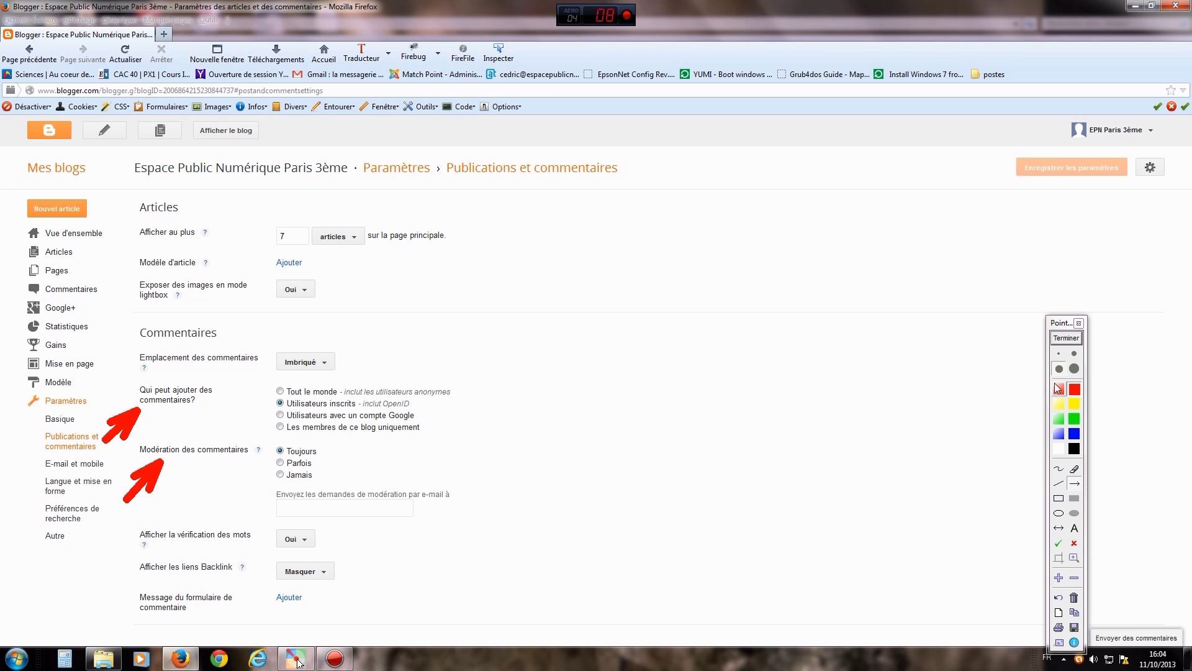
click(1066, 337)
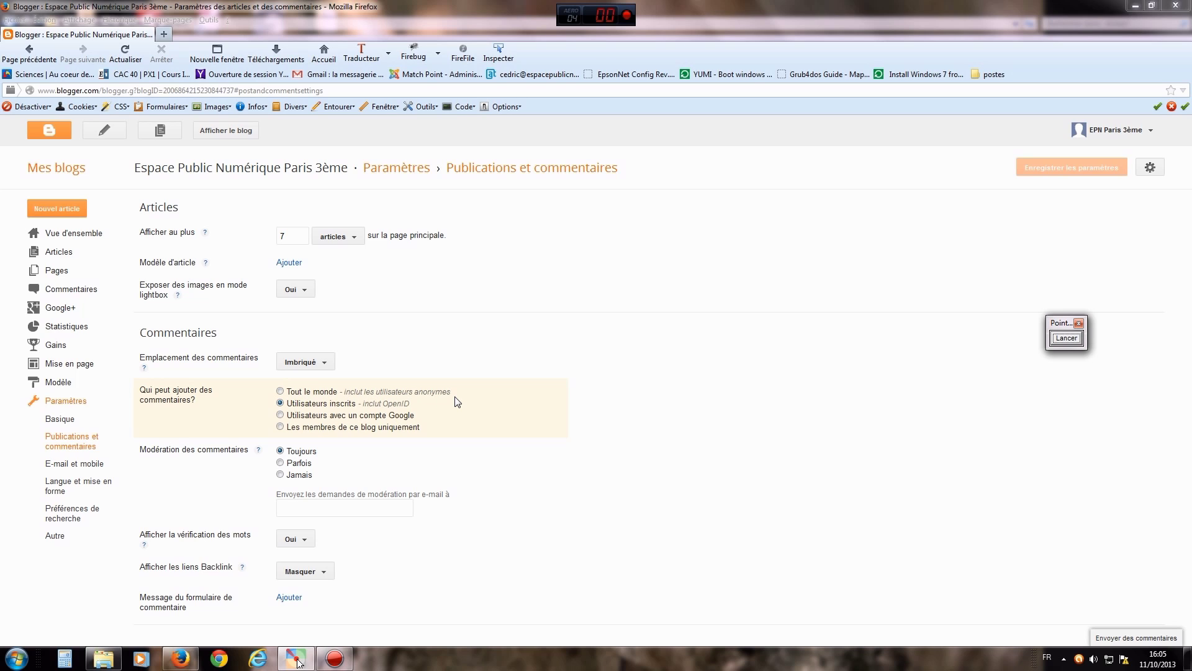
click(279, 404)
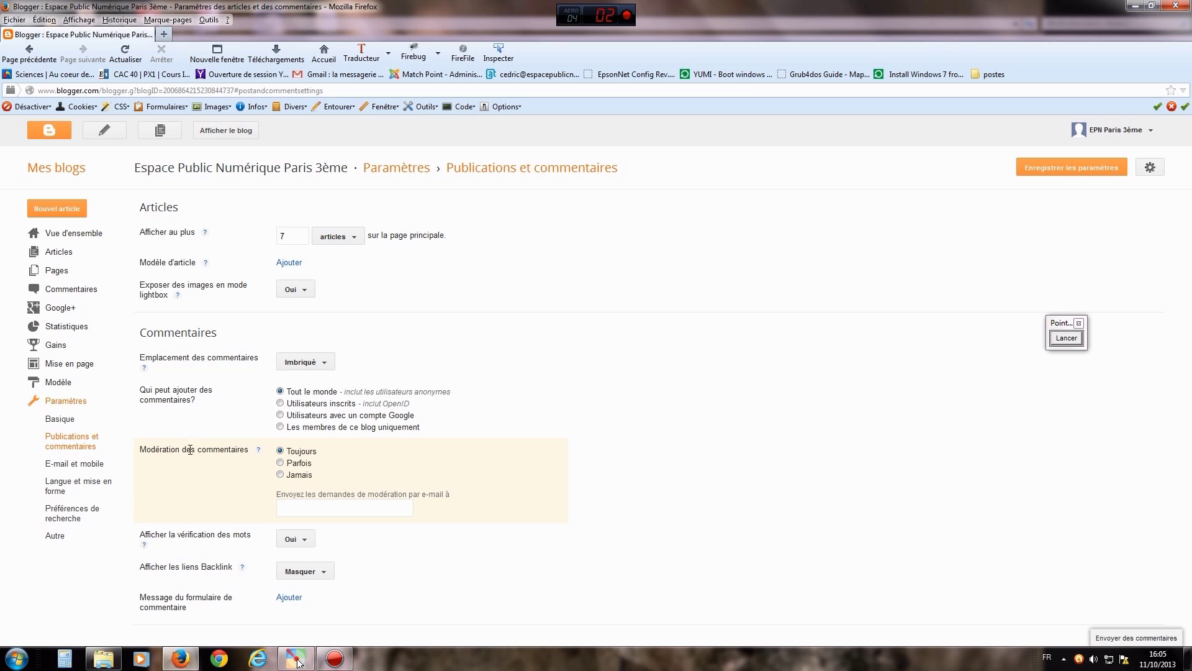
- Keep comment moderation on Toujours and save the settings, marking the save button with an arrow
click(280, 475)
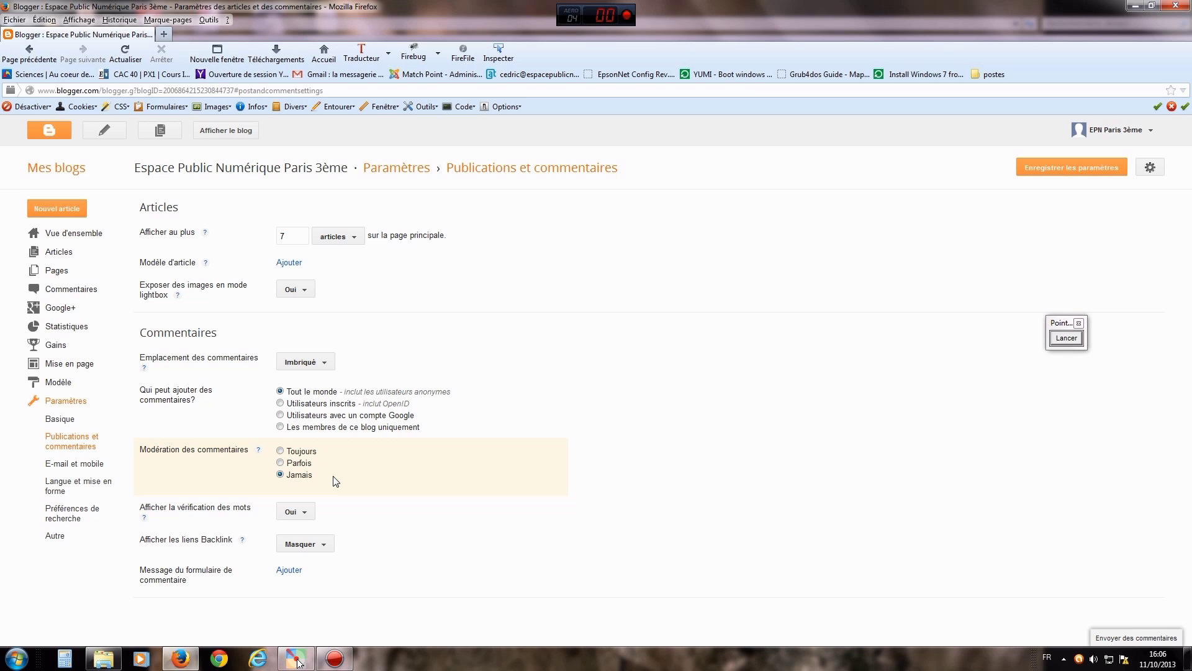
click(280, 451)
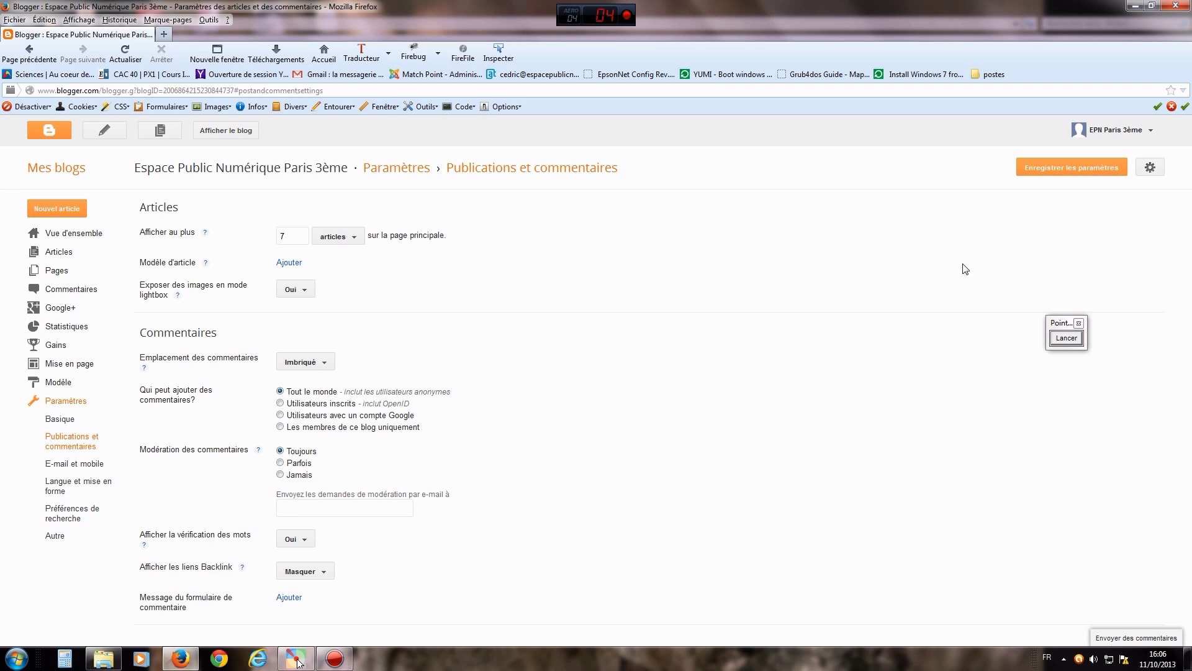
click(1061, 339)
drag(947, 298, 1042, 176)
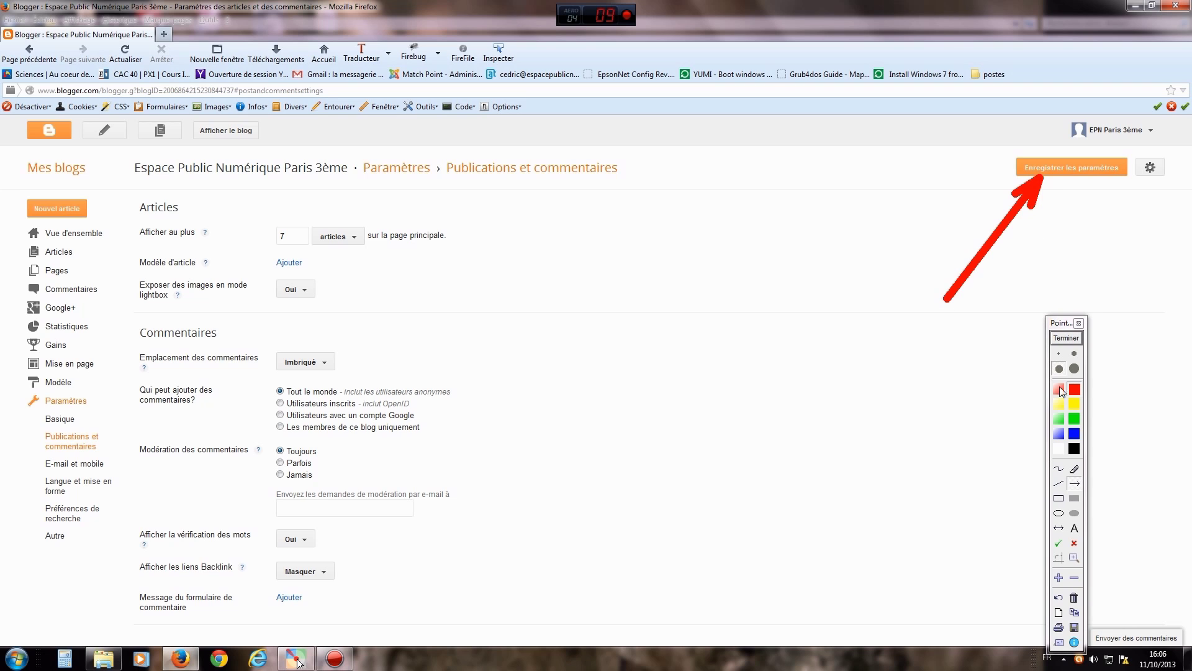
click(1065, 339)
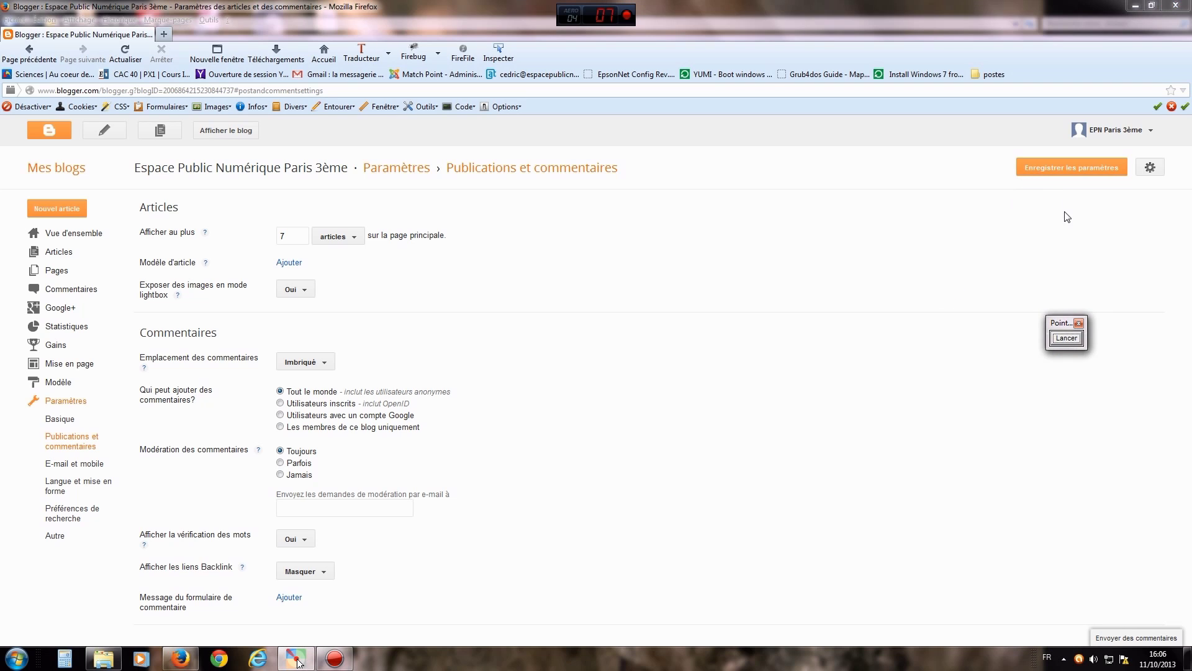
click(1048, 171)
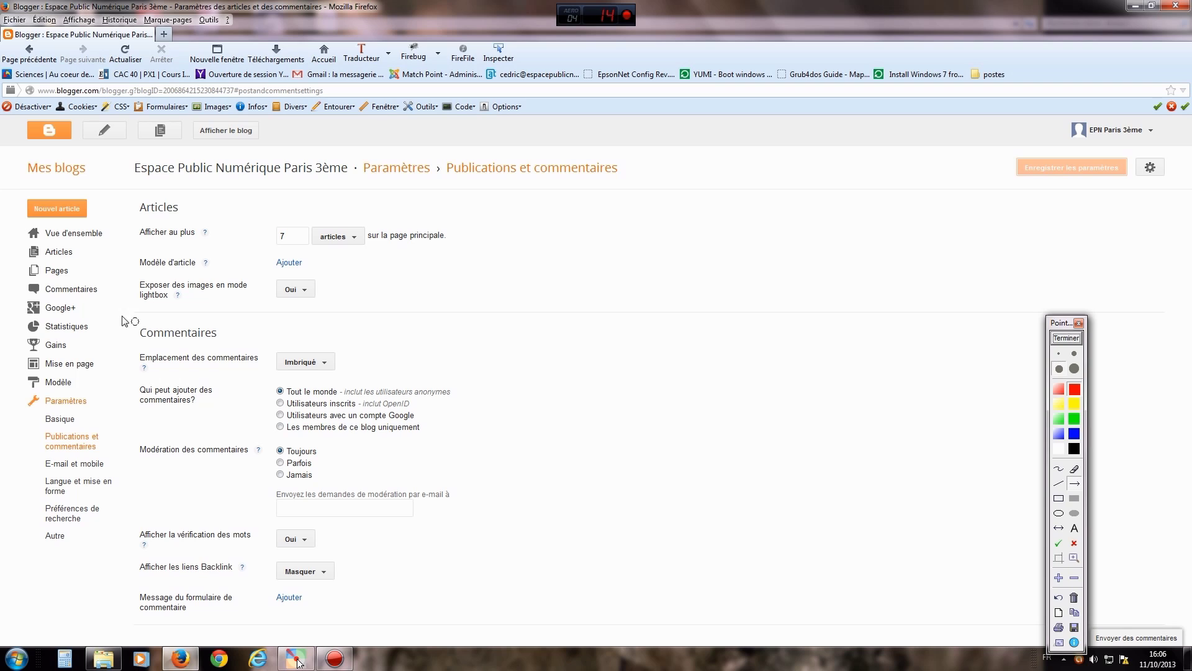
- Point an arrow at the Commentaires section and open the blog's comments pages
drag(242, 334, 110, 295)
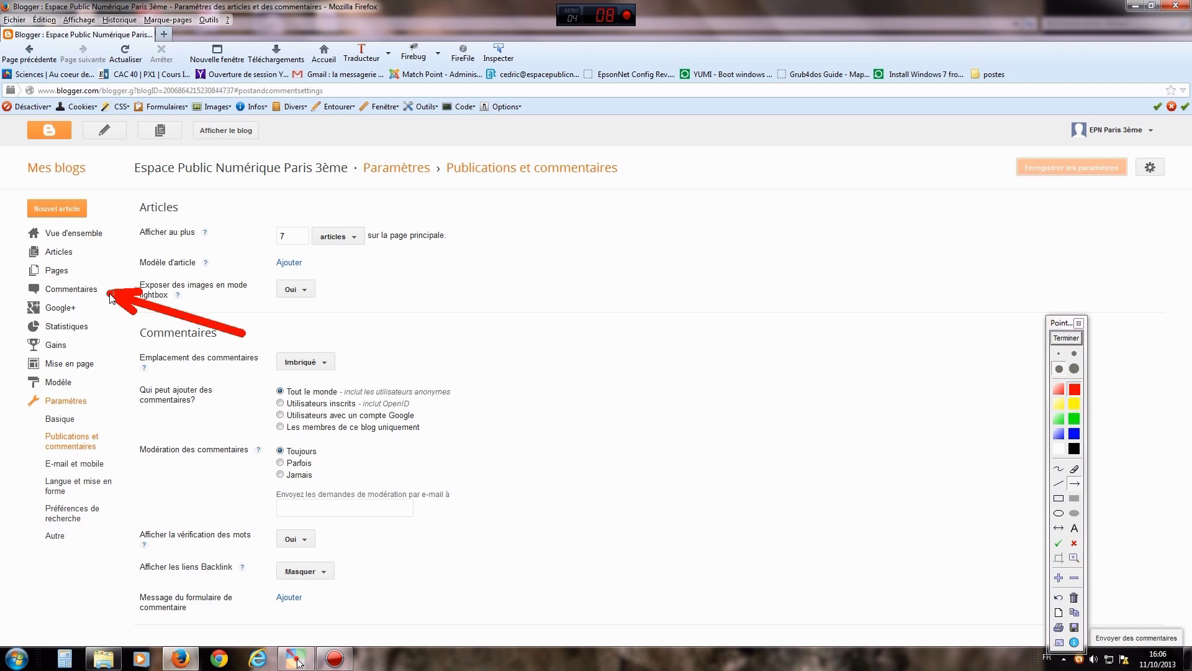
click(1067, 338)
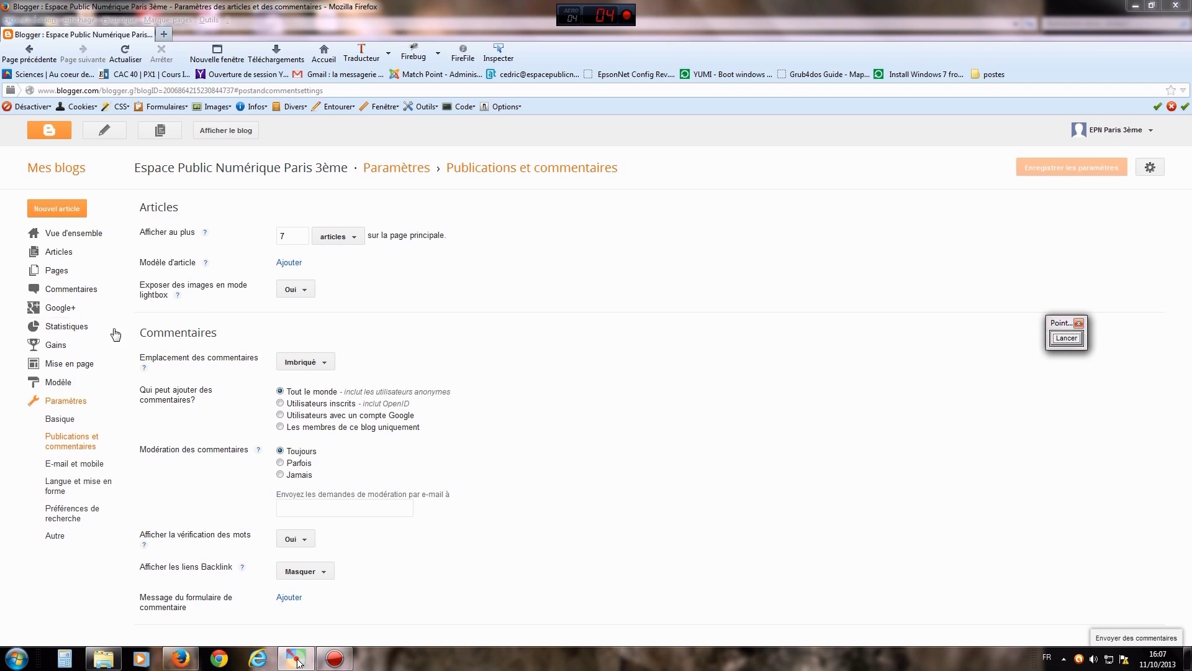
click(67, 292)
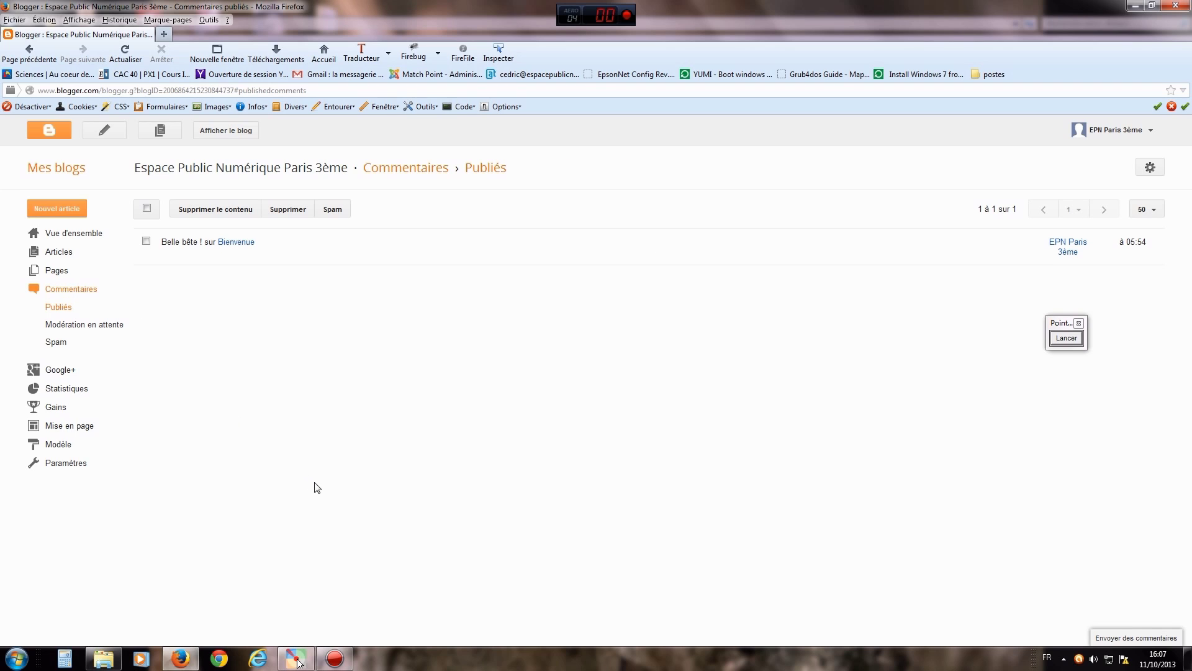
- Mark the comments awaiting moderation with an arrow and open Modération en attente
click(1059, 340)
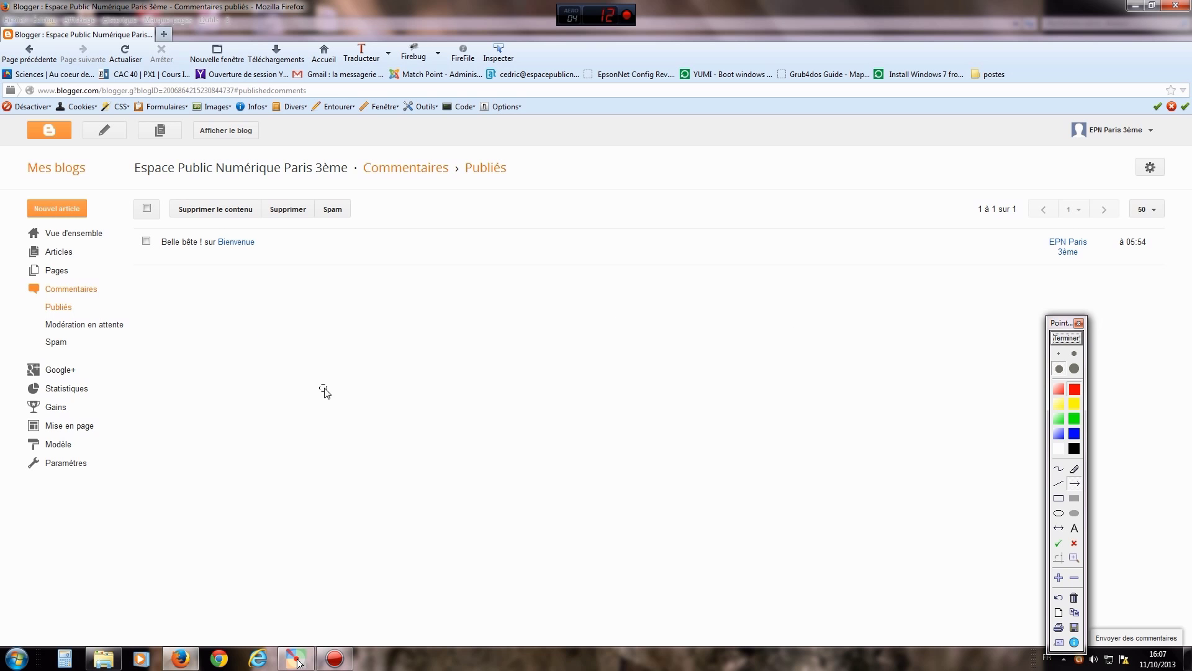
drag(317, 414, 132, 336)
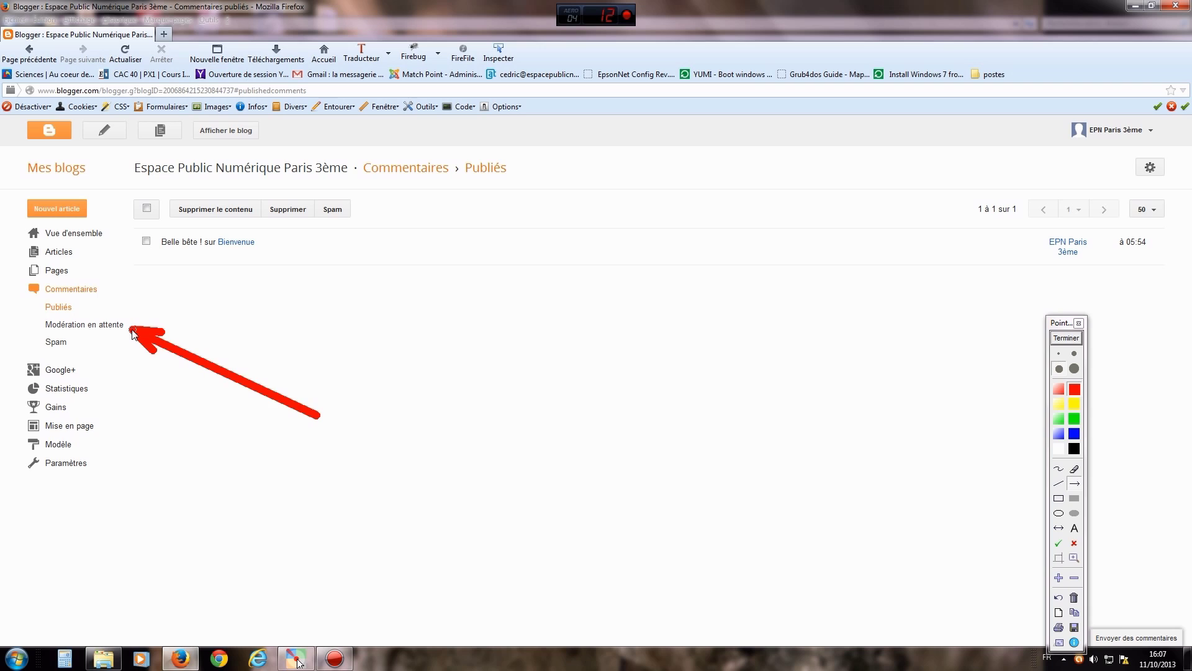
click(1066, 338)
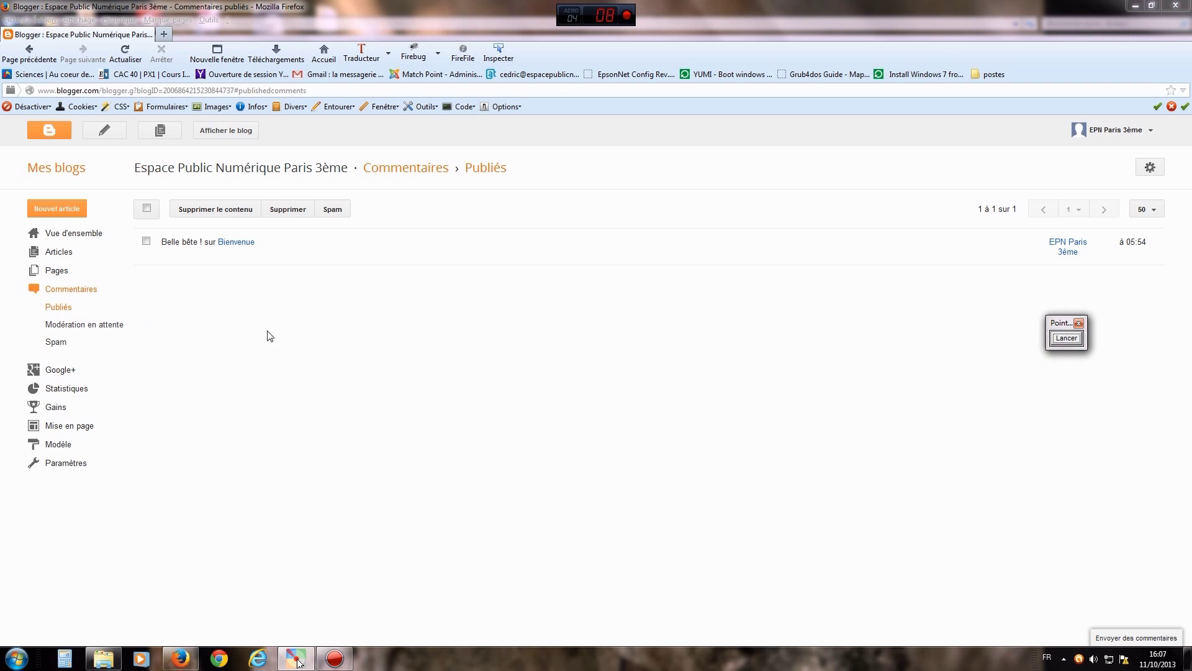
click(118, 327)
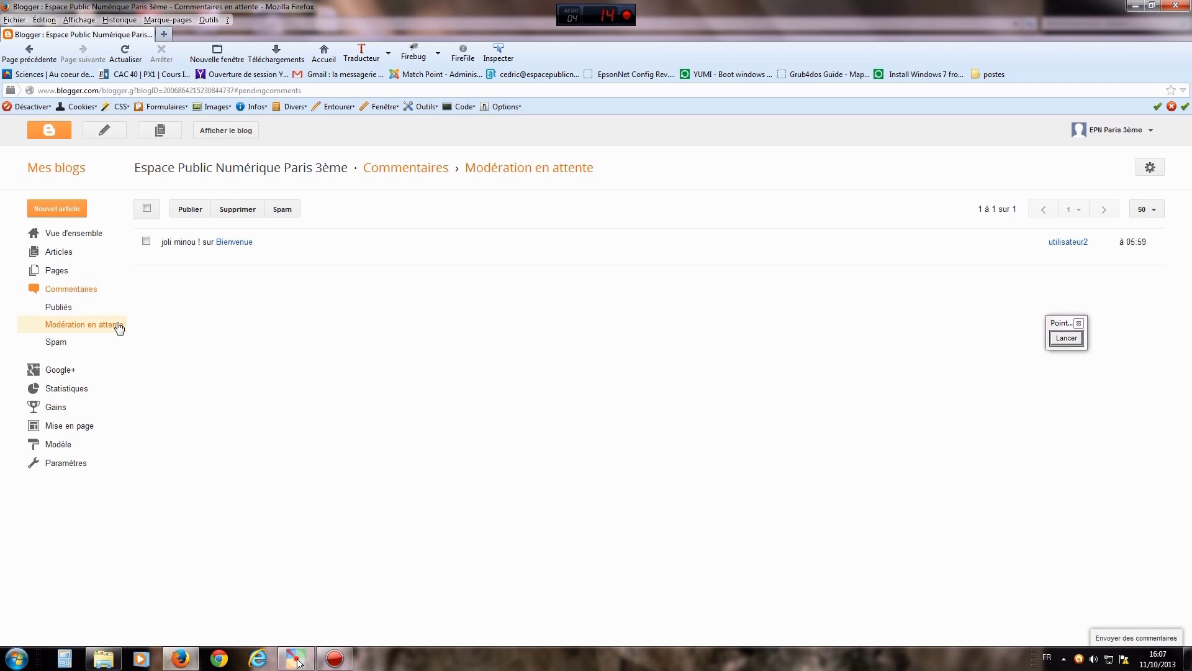
- Point out the pending 'joli minou !' comment and select it
click(1067, 339)
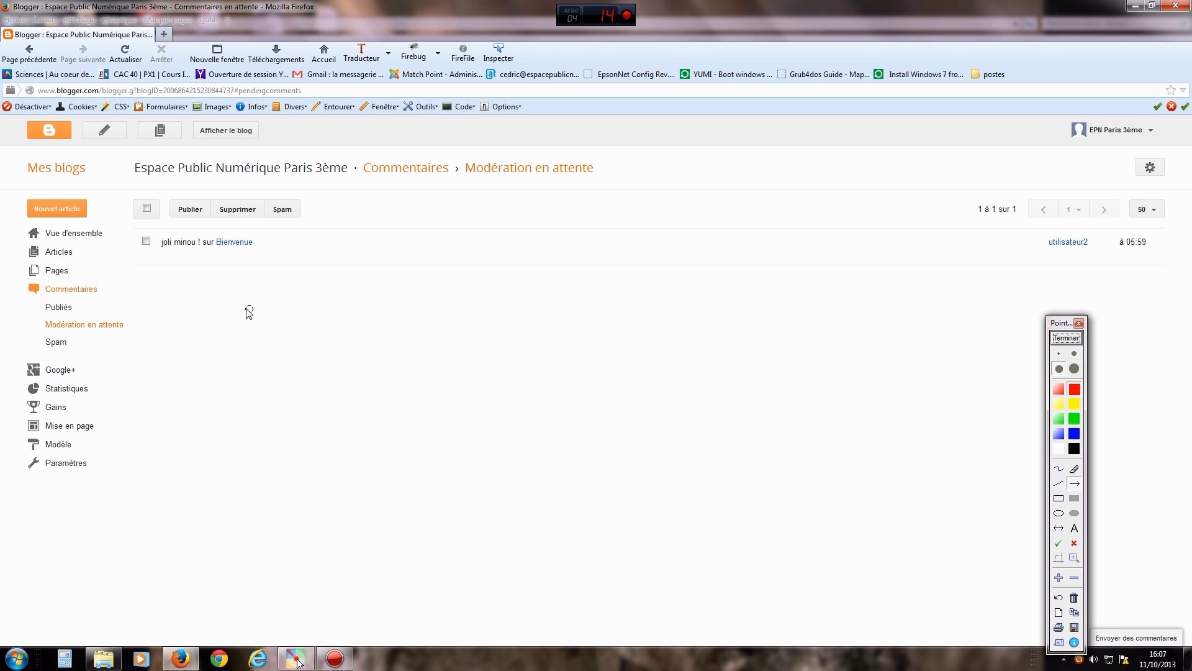
drag(226, 342, 192, 257)
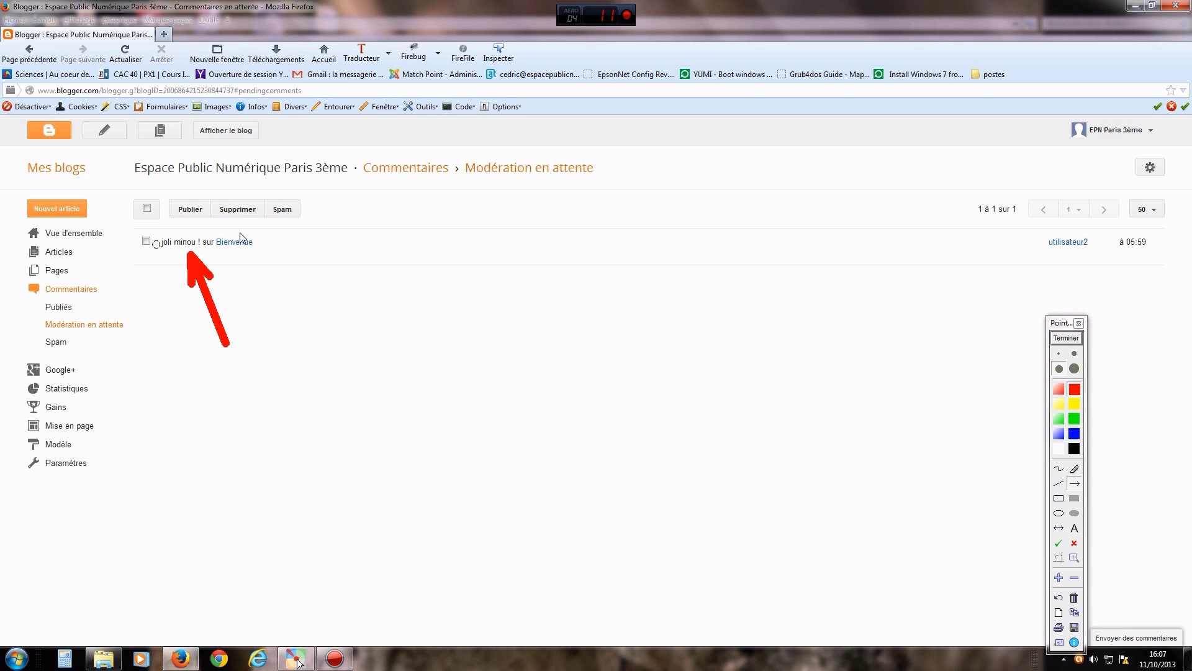
click(1066, 338)
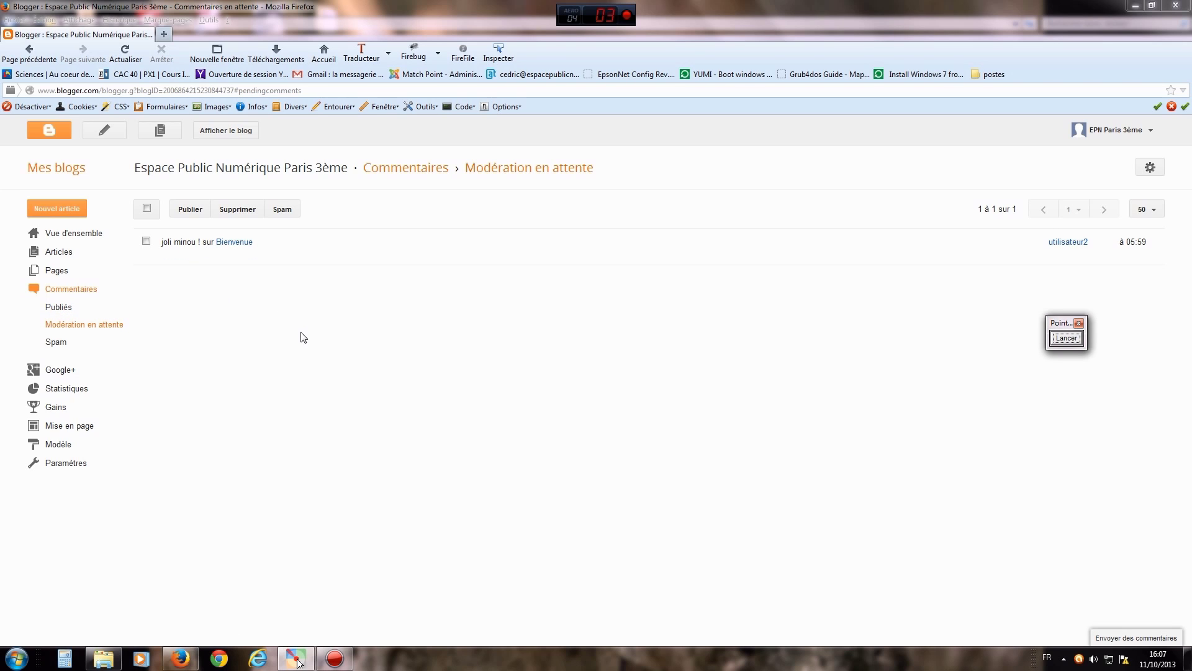
click(147, 242)
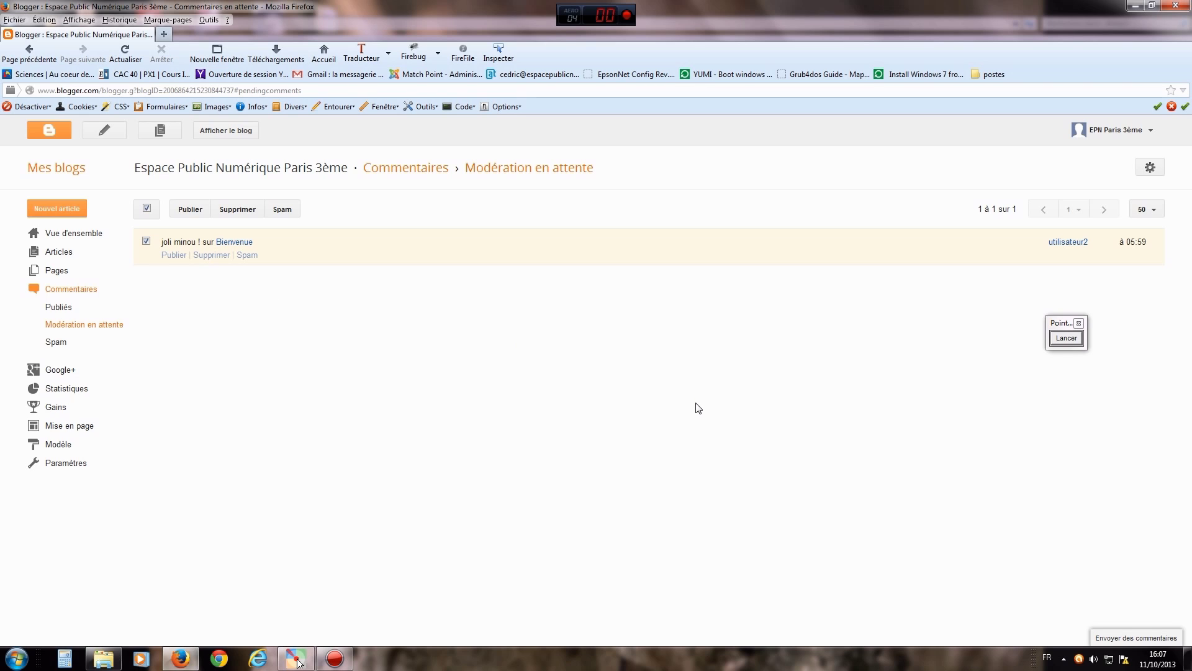
- Mark the publish and delete actions with arrows, then publish 'joli minou !'
click(1067, 339)
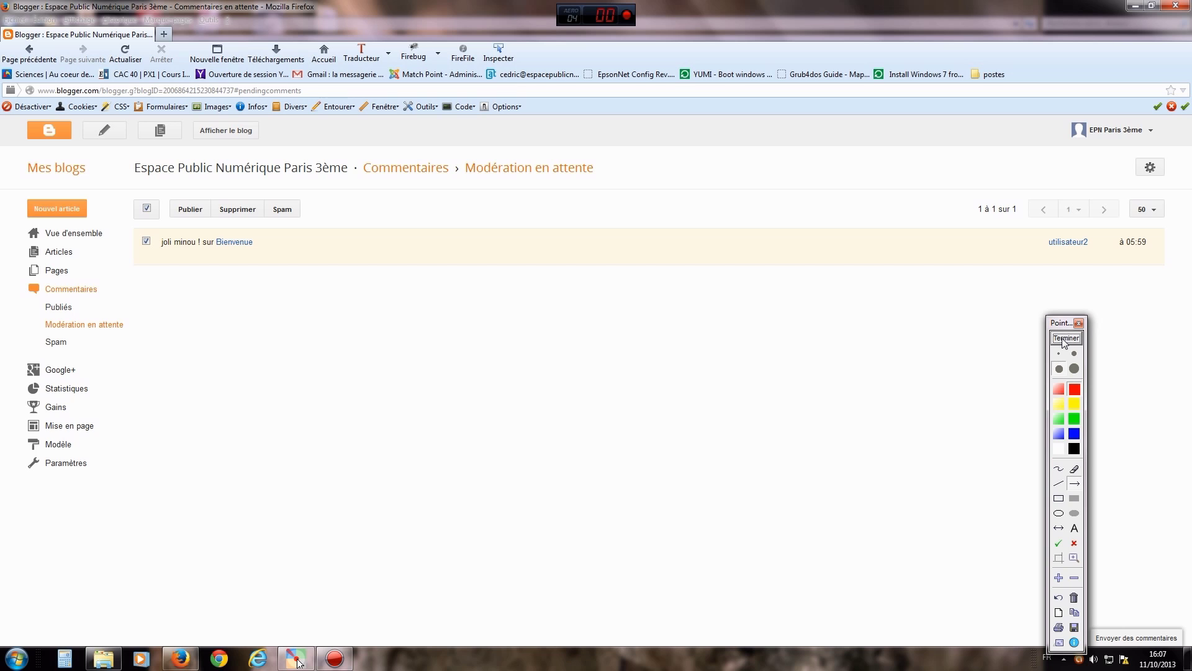
drag(218, 334, 194, 223)
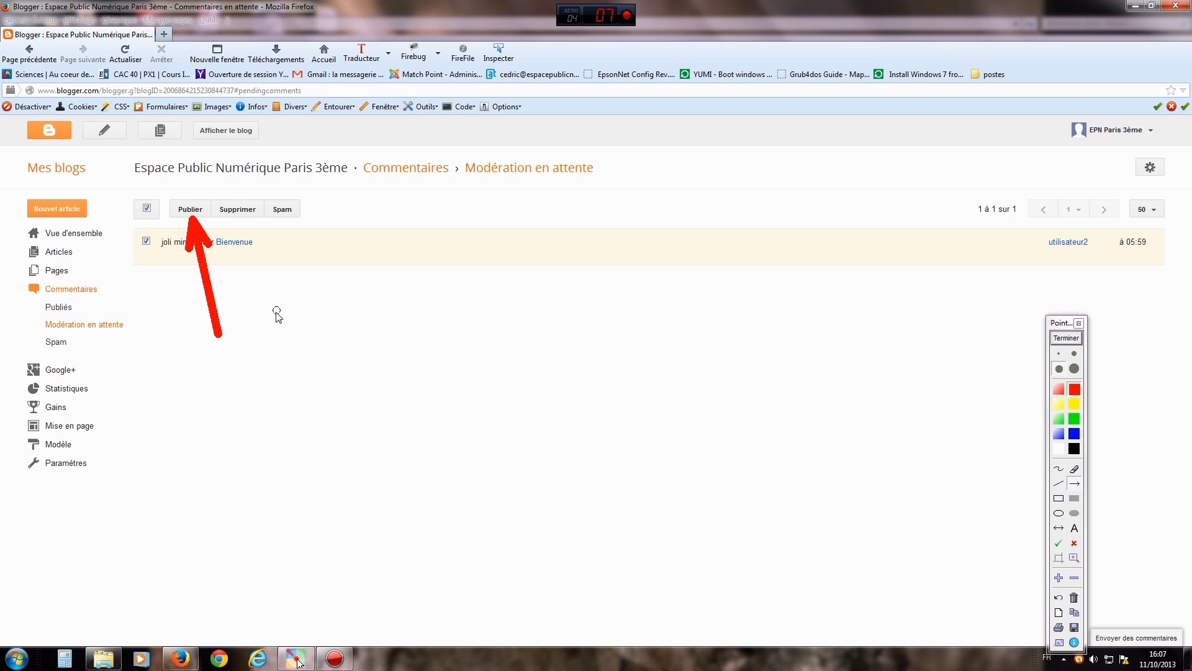
drag(277, 320, 249, 219)
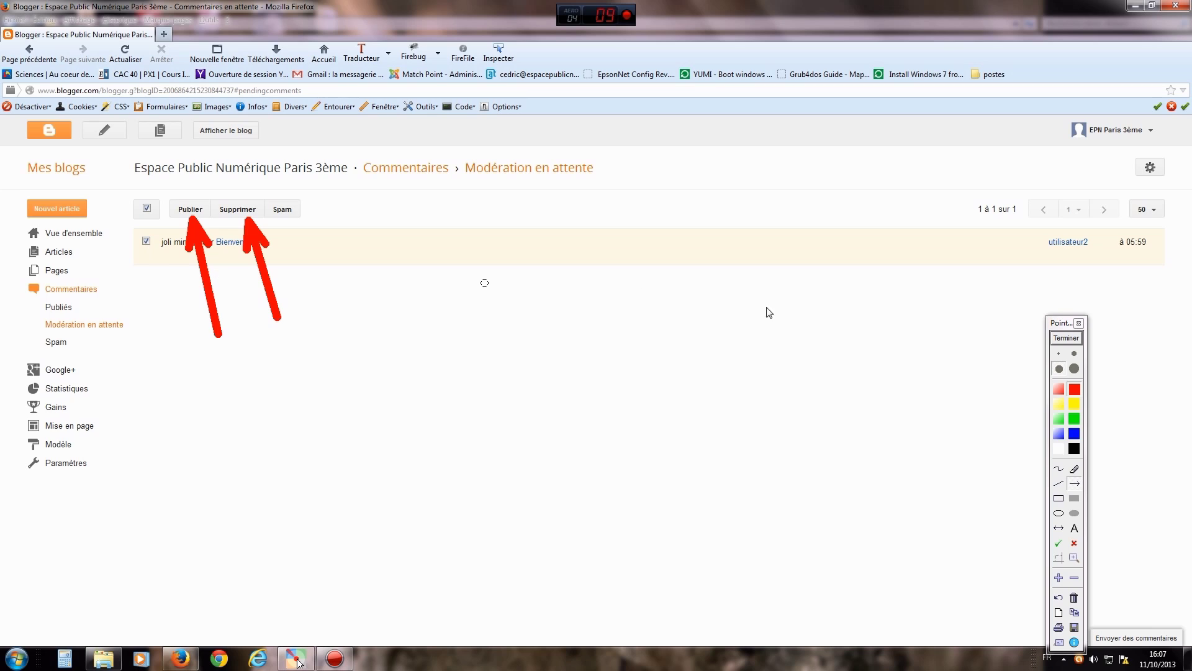
click(1067, 339)
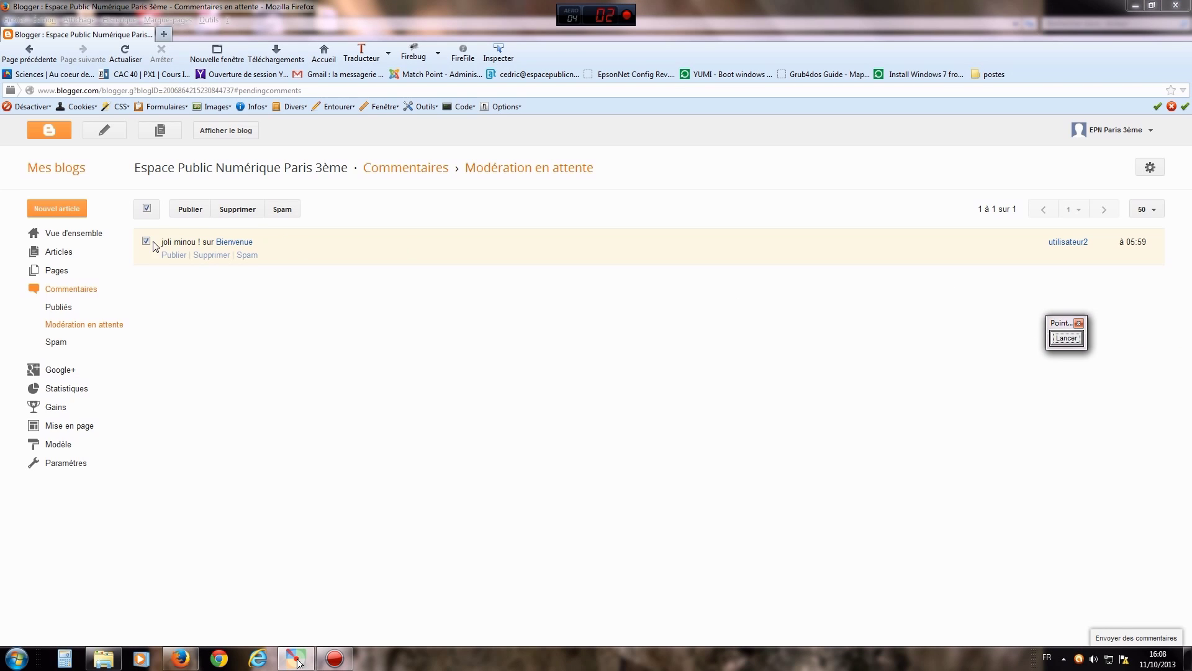
click(191, 211)
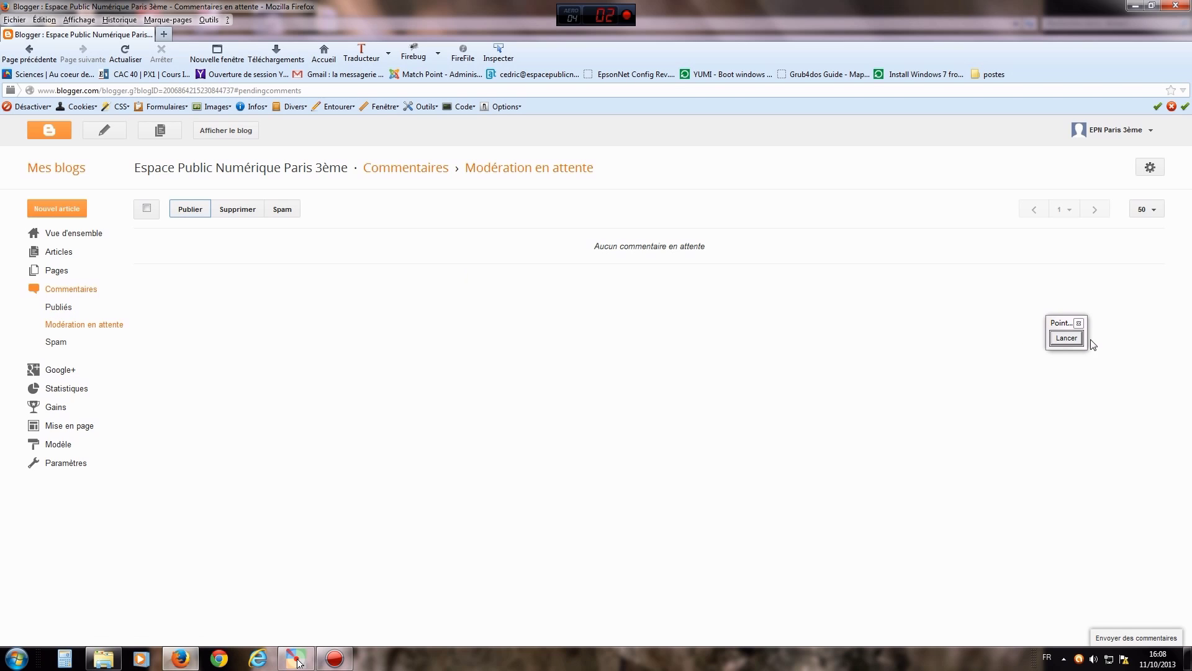
- Point an arrow toward the Publiés list of published comments
click(1073, 339)
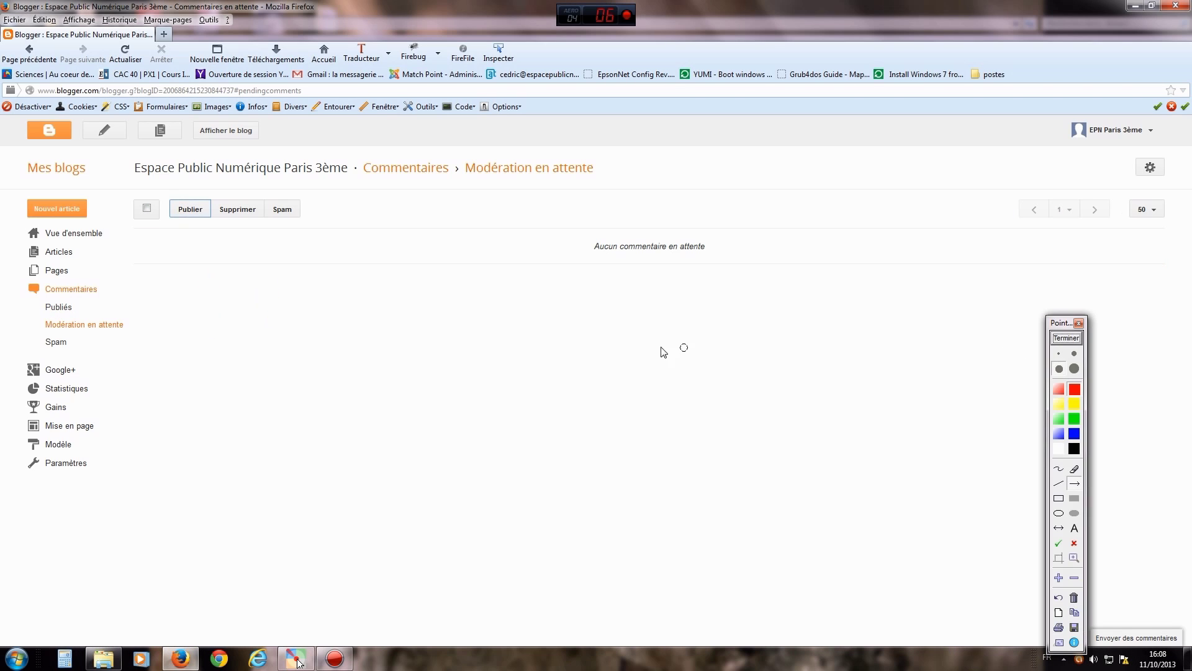
drag(195, 317, 80, 305)
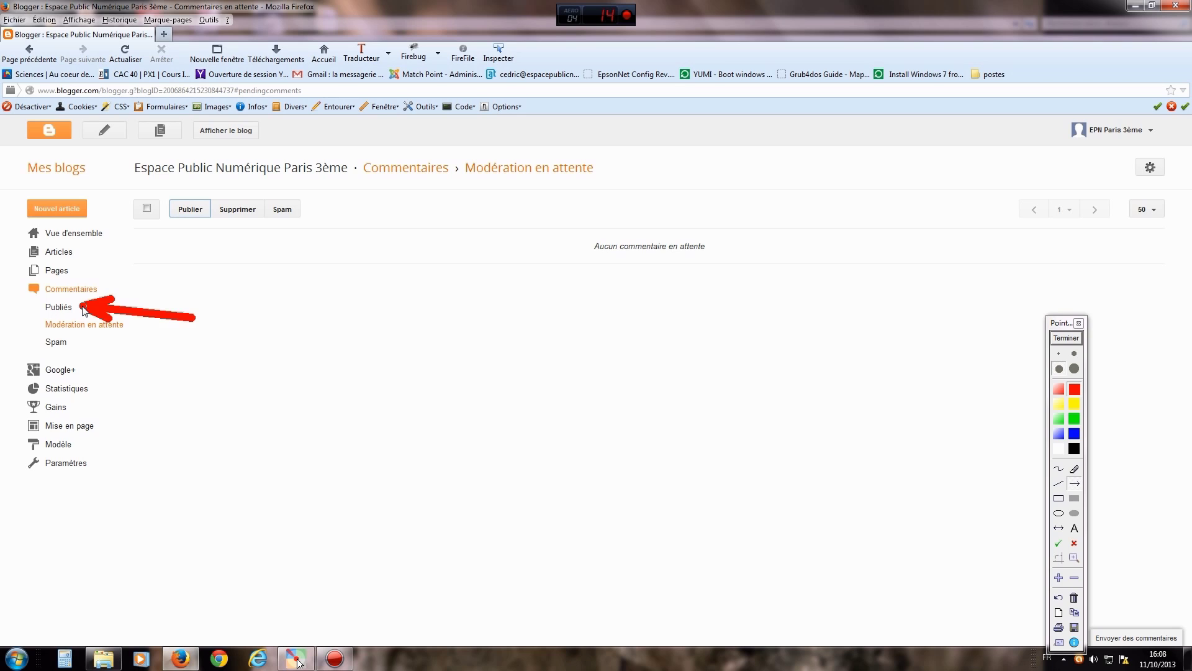
click(1067, 338)
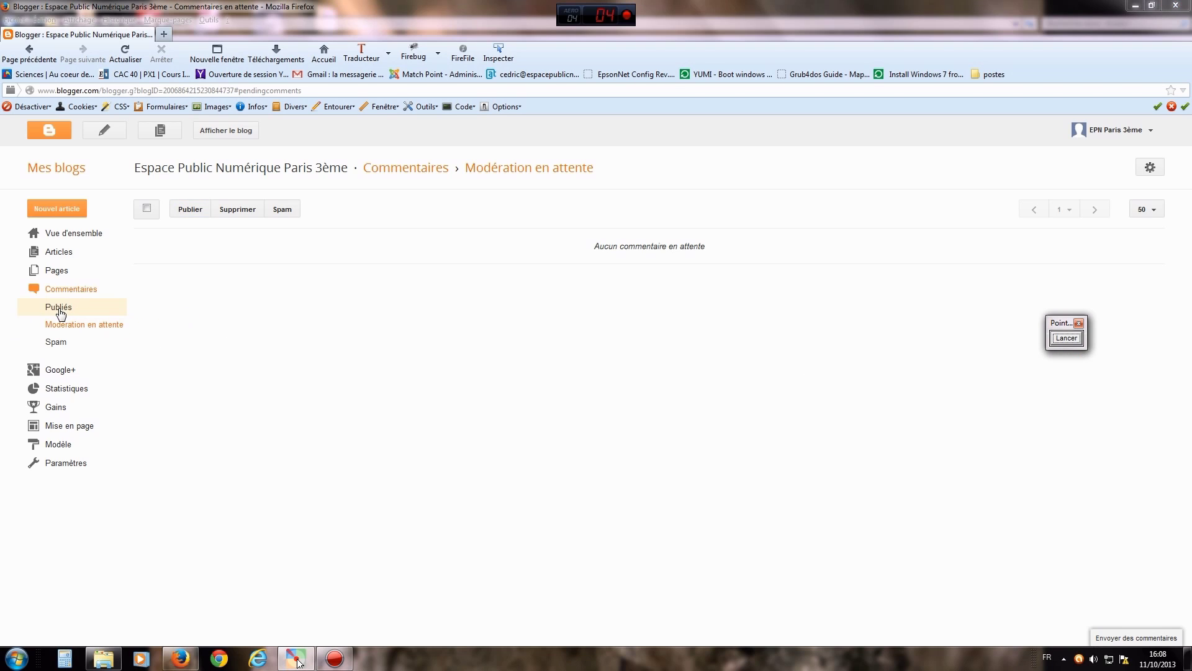
- Review the two published comments, selecting 'joli minou !', then open Statistiques
click(59, 308)
click(1067, 339)
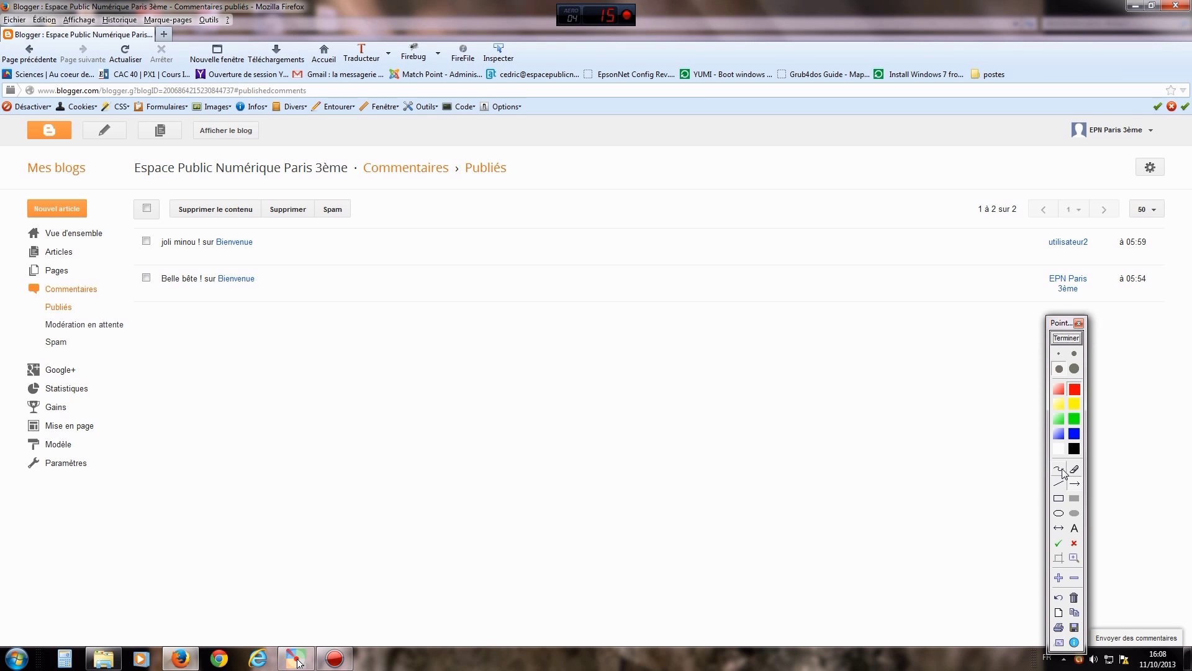
drag(284, 232, 271, 288)
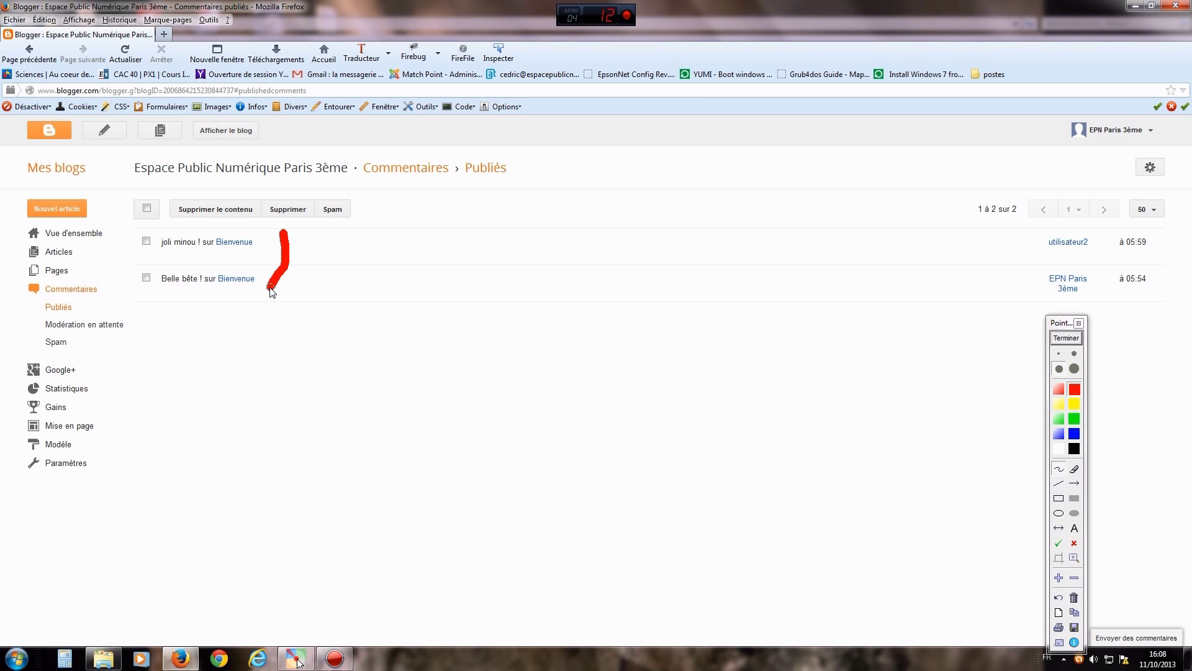
click(1068, 339)
click(147, 241)
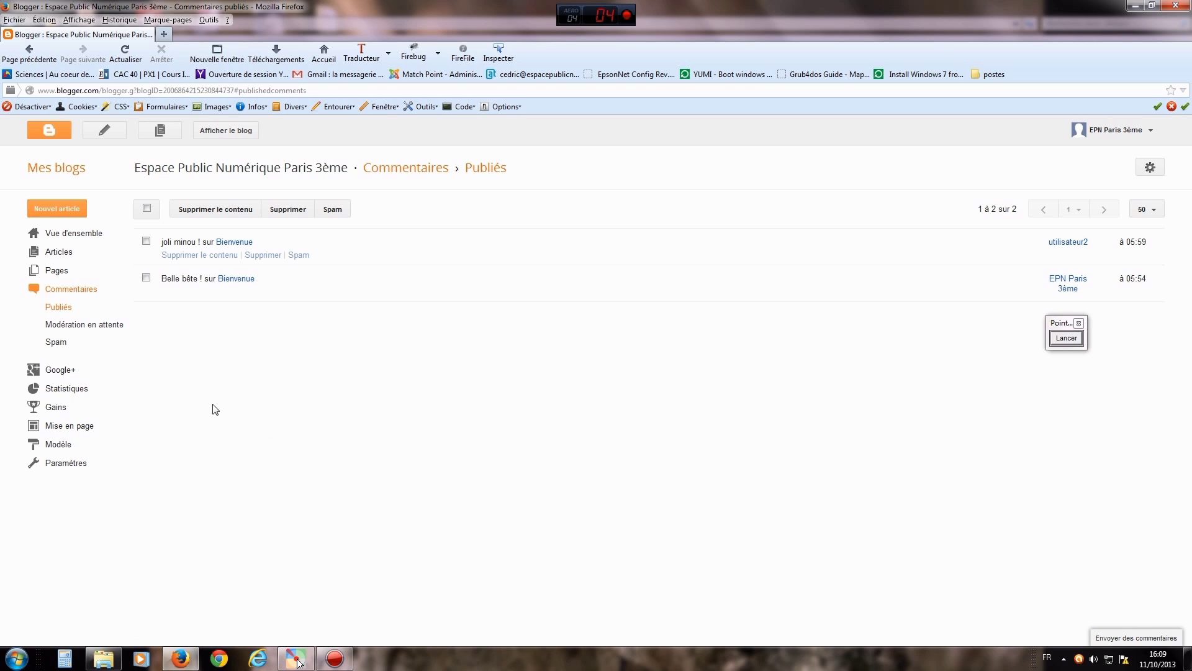
click(52, 389)
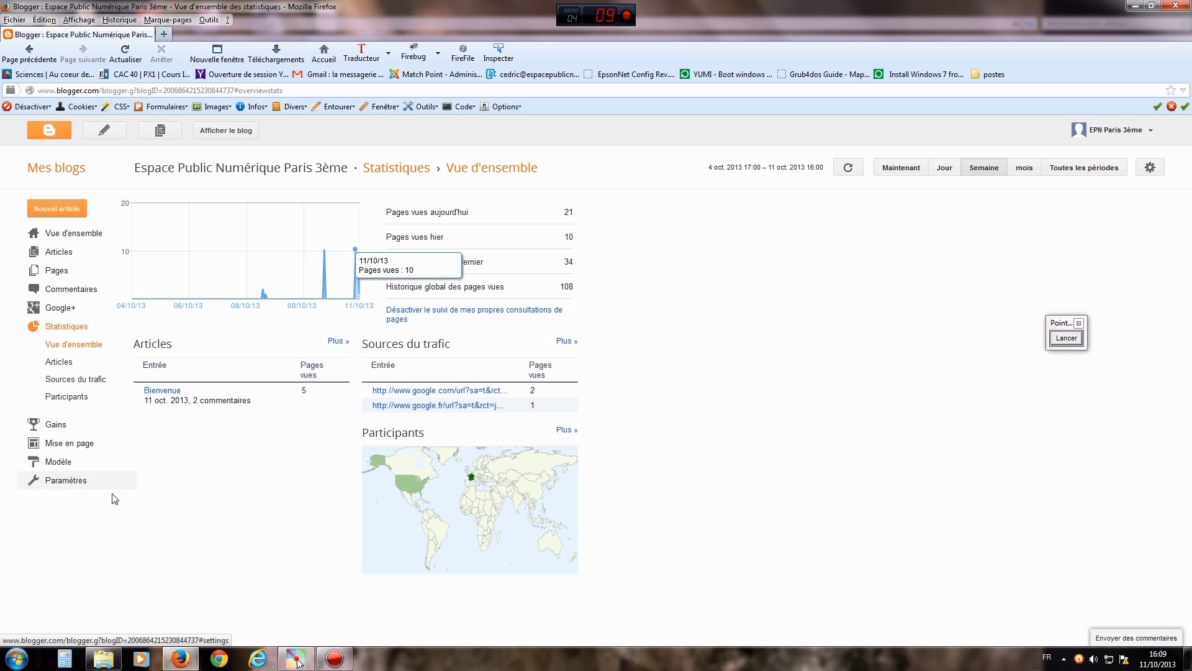
- Open Publications et commentaires and arrow the main page's 7-article limit
click(56, 480)
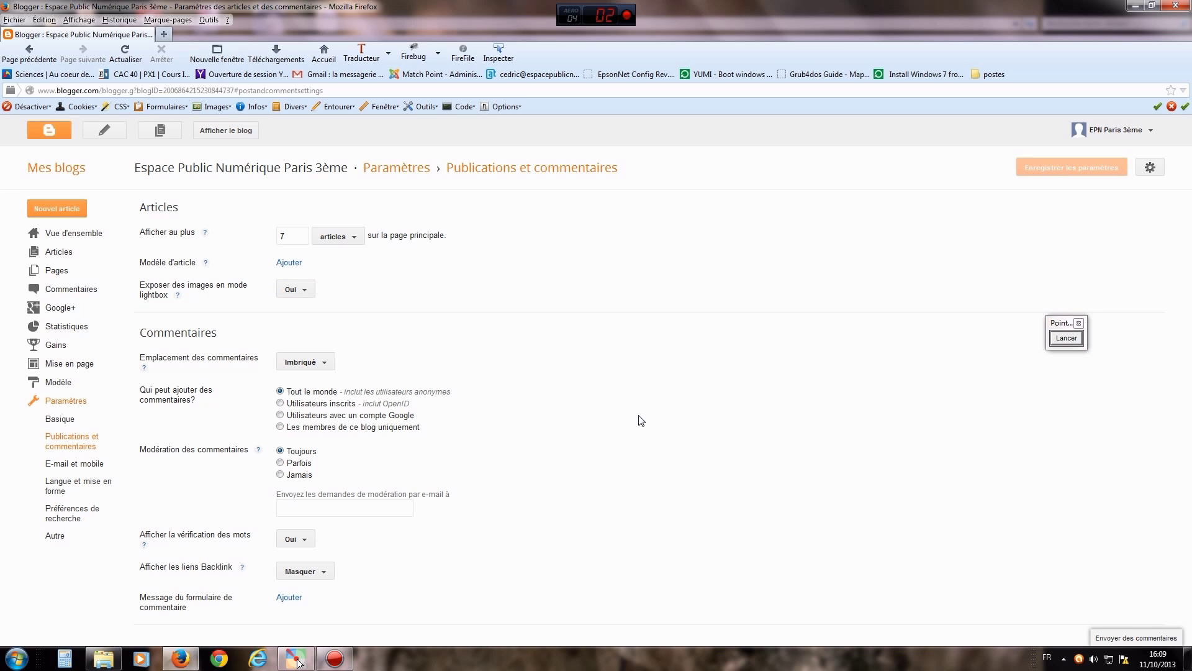
click(1068, 339)
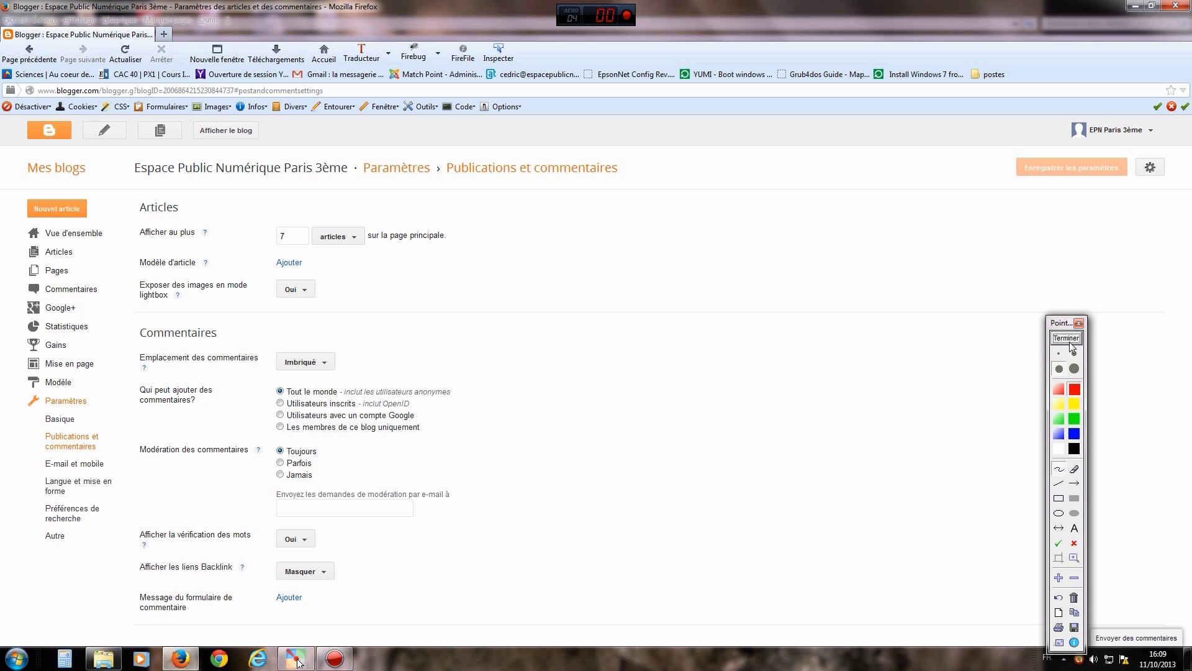
click(1074, 483)
drag(541, 319, 367, 247)
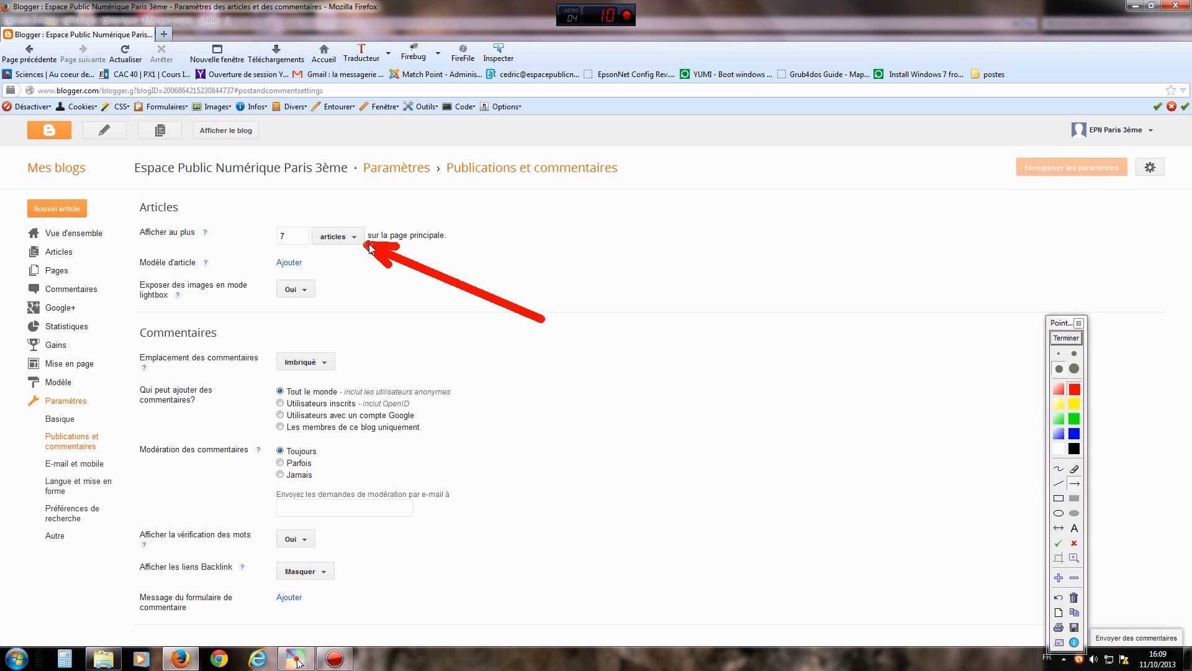
click(1067, 339)
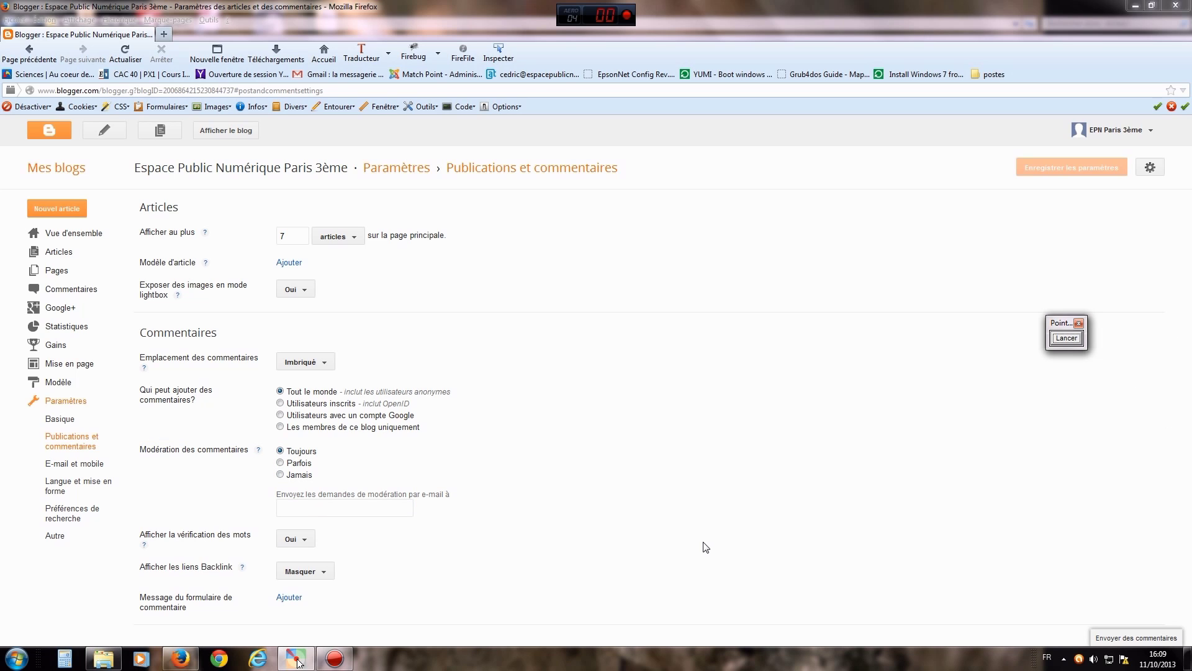
click(60, 419)
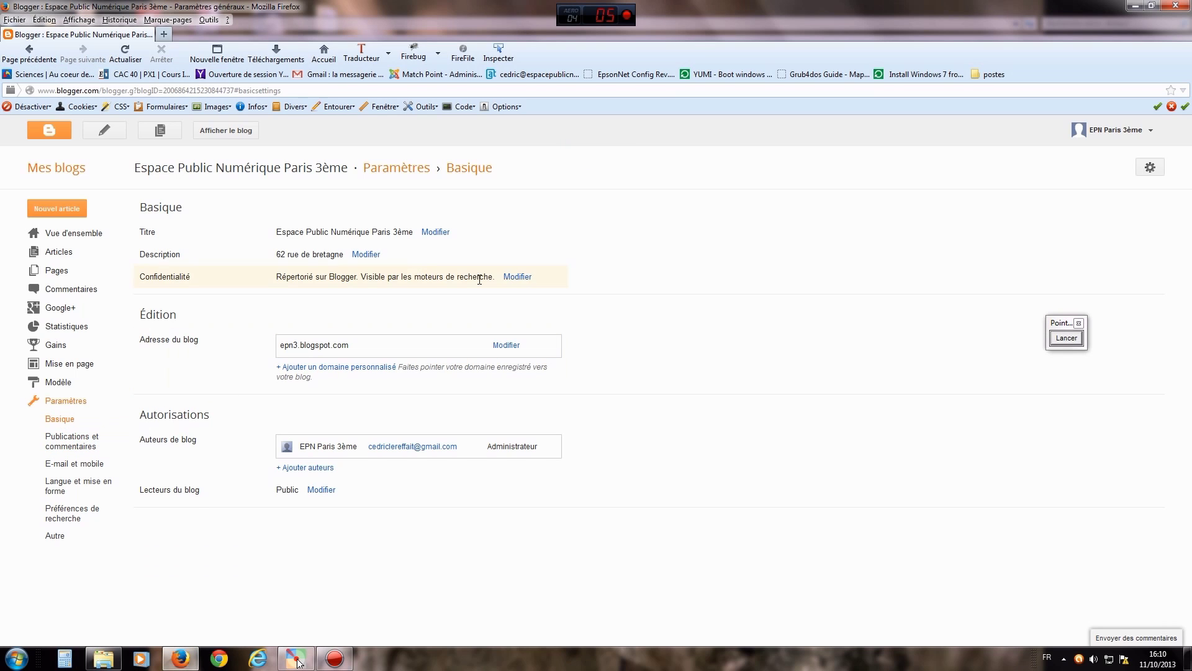
- Arrow the title, privacy, custom domain and epn3.blogspot.com address settings on Basique
click(1078, 347)
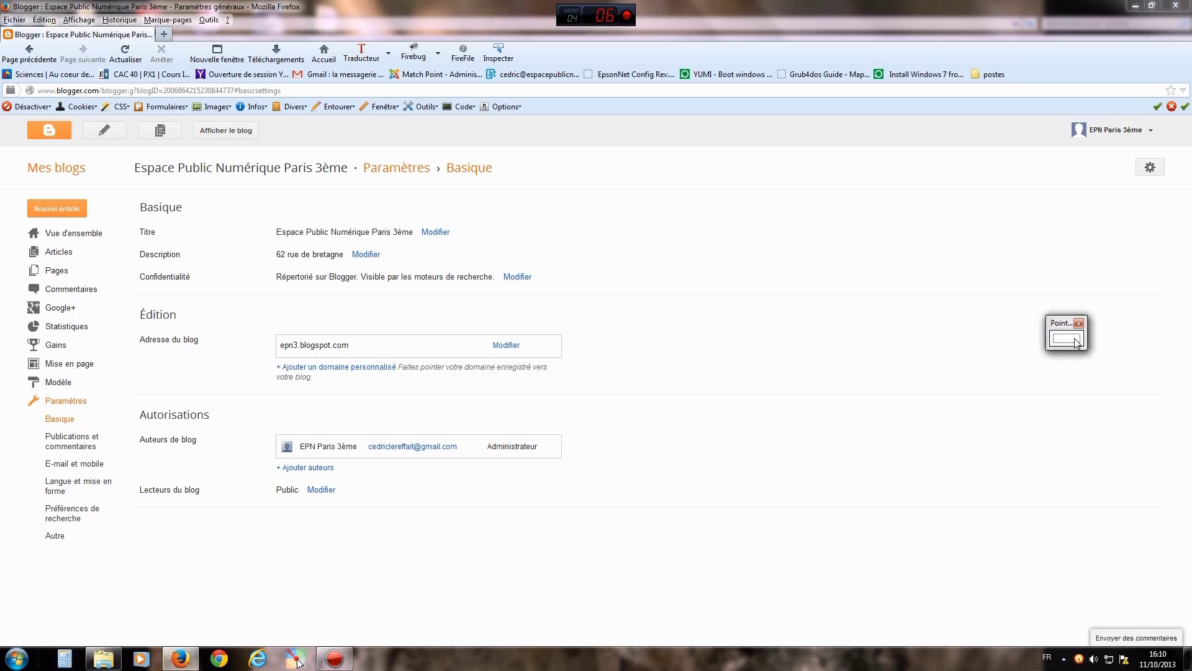
click(1078, 344)
mouse_move(652, 228)
mouse_down()
mouse_move(460, 228)
mouse_move(393, 257)
mouse_up()
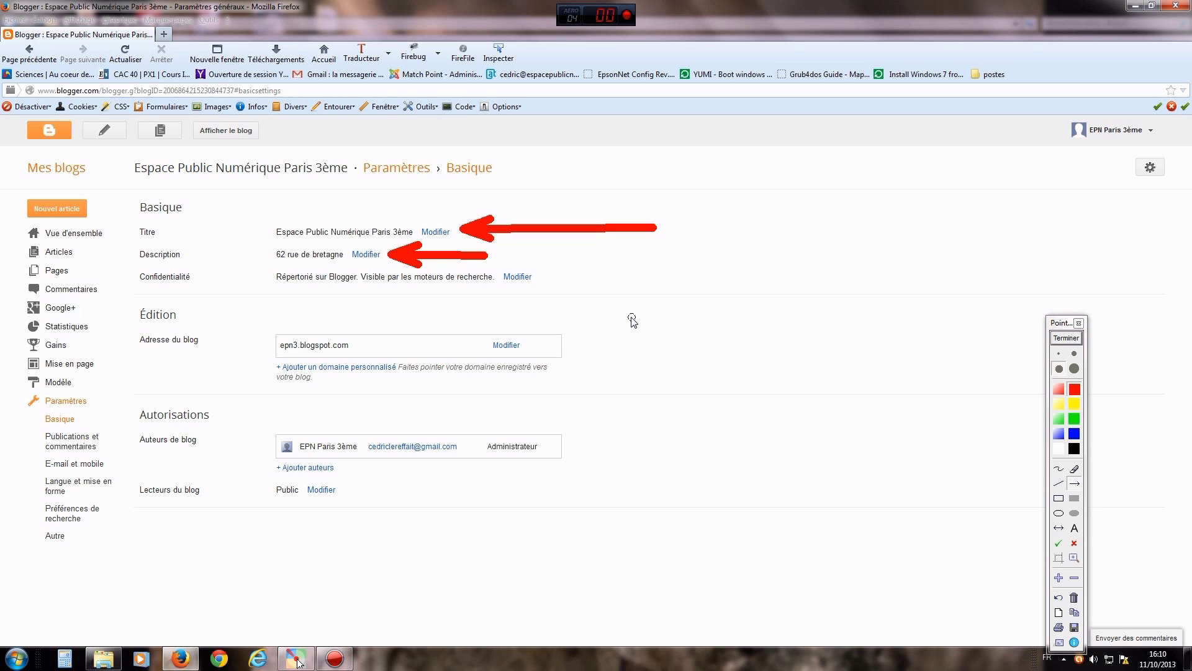
drag(664, 341, 541, 283)
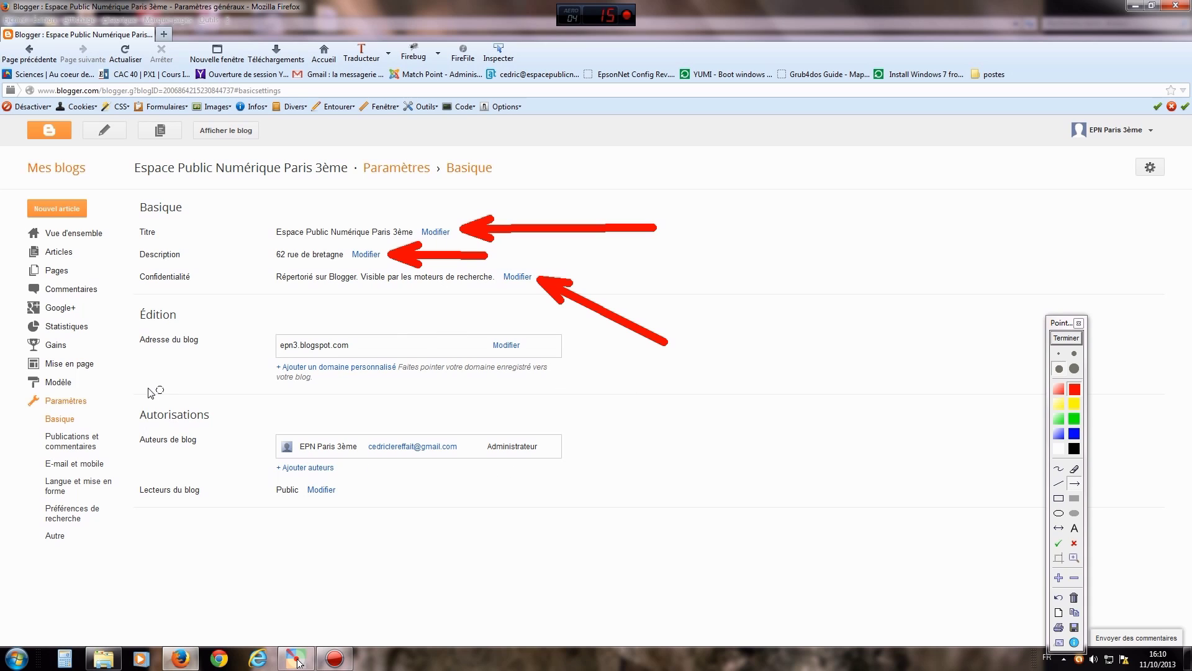
drag(144, 391, 265, 374)
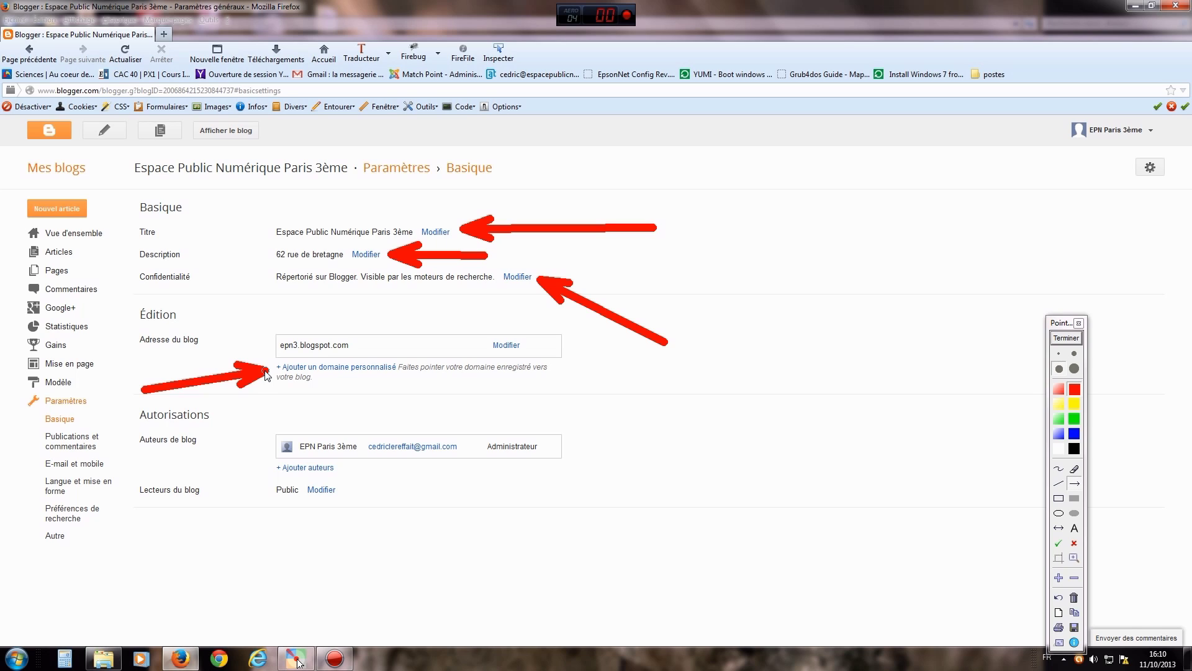
drag(234, 300, 277, 336)
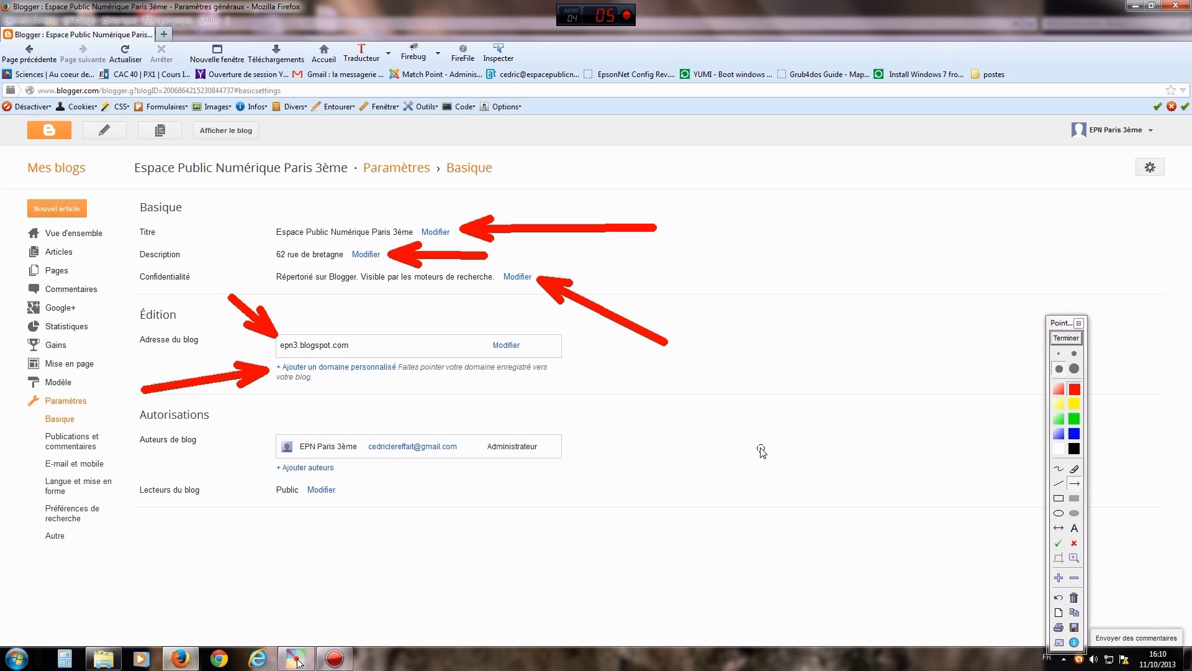
- Point out where authors are added and where blog readers are changed
drag(516, 500, 344, 470)
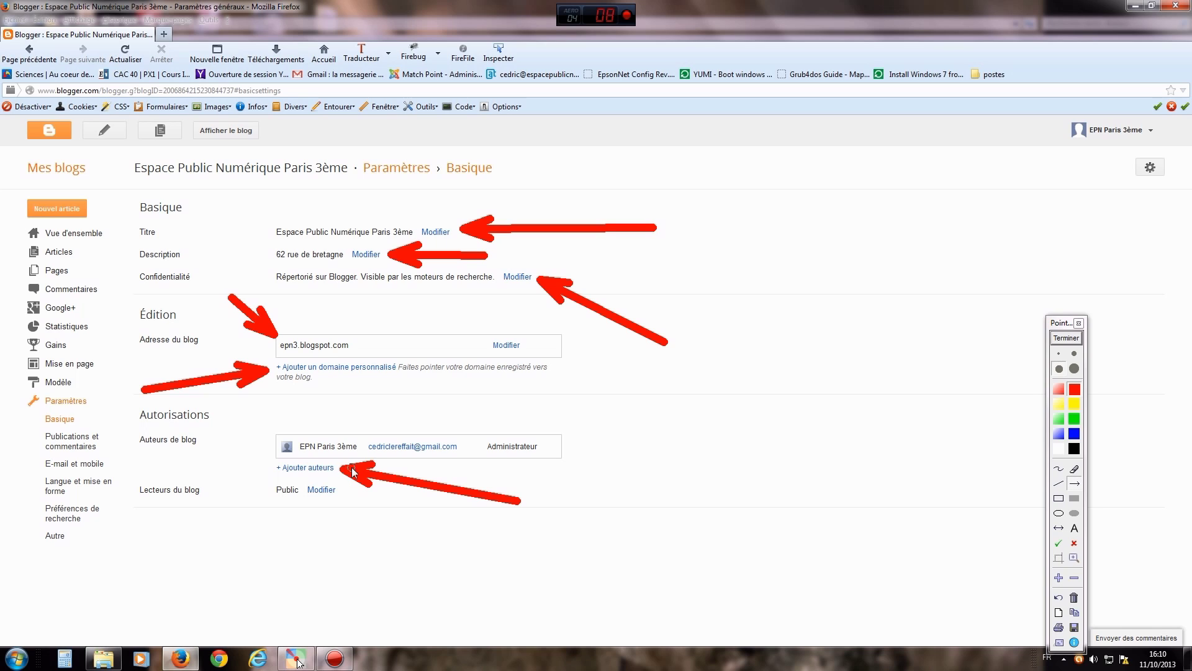
click(1067, 338)
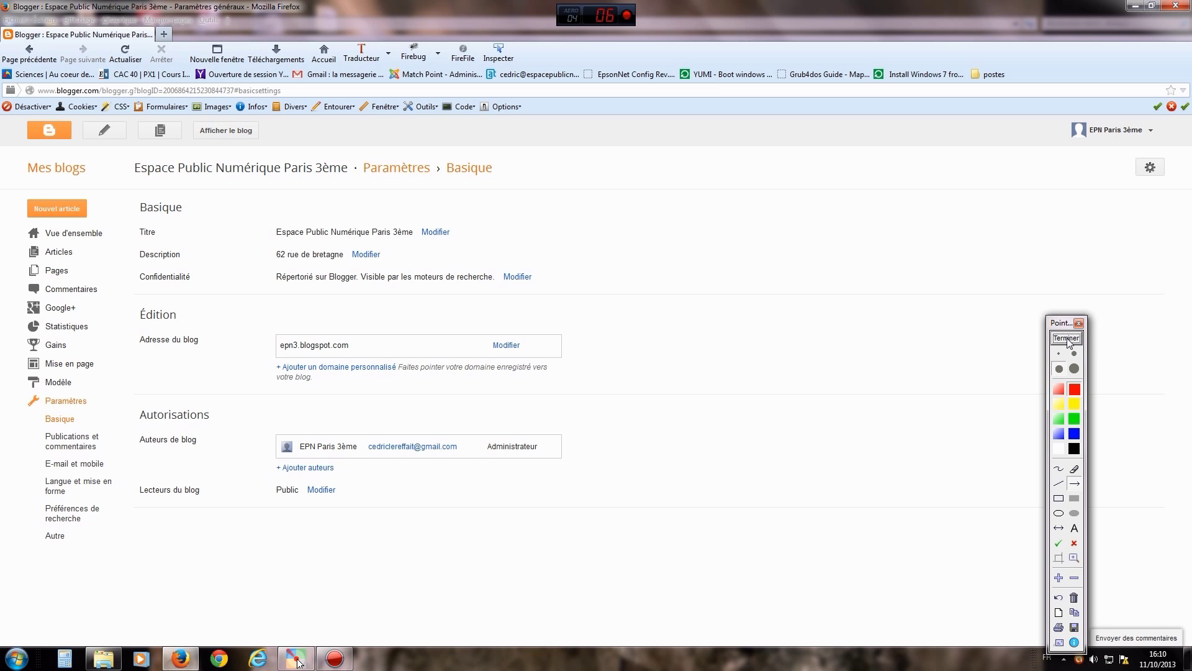
drag(419, 555, 336, 494)
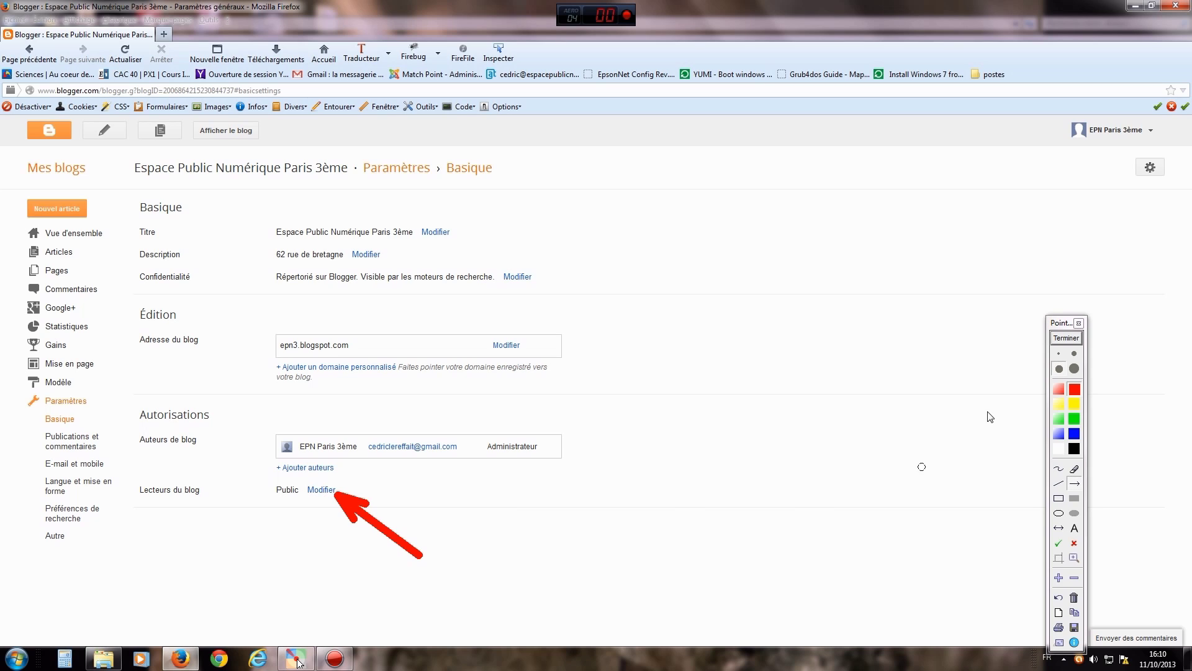
click(1079, 339)
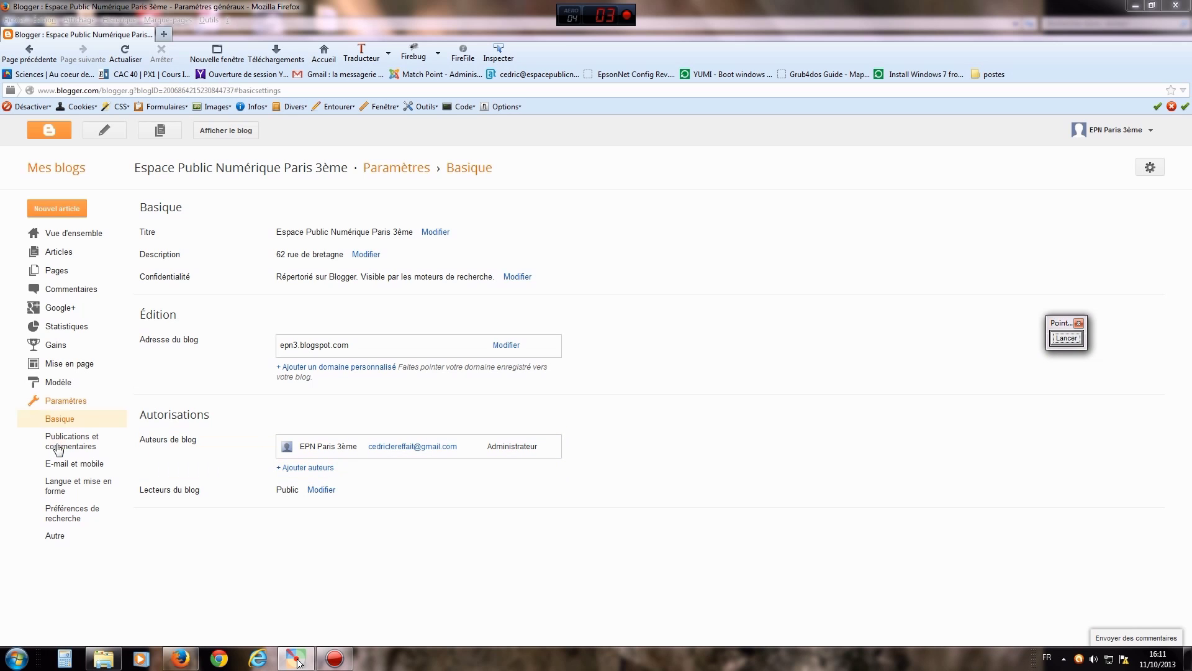
click(60, 487)
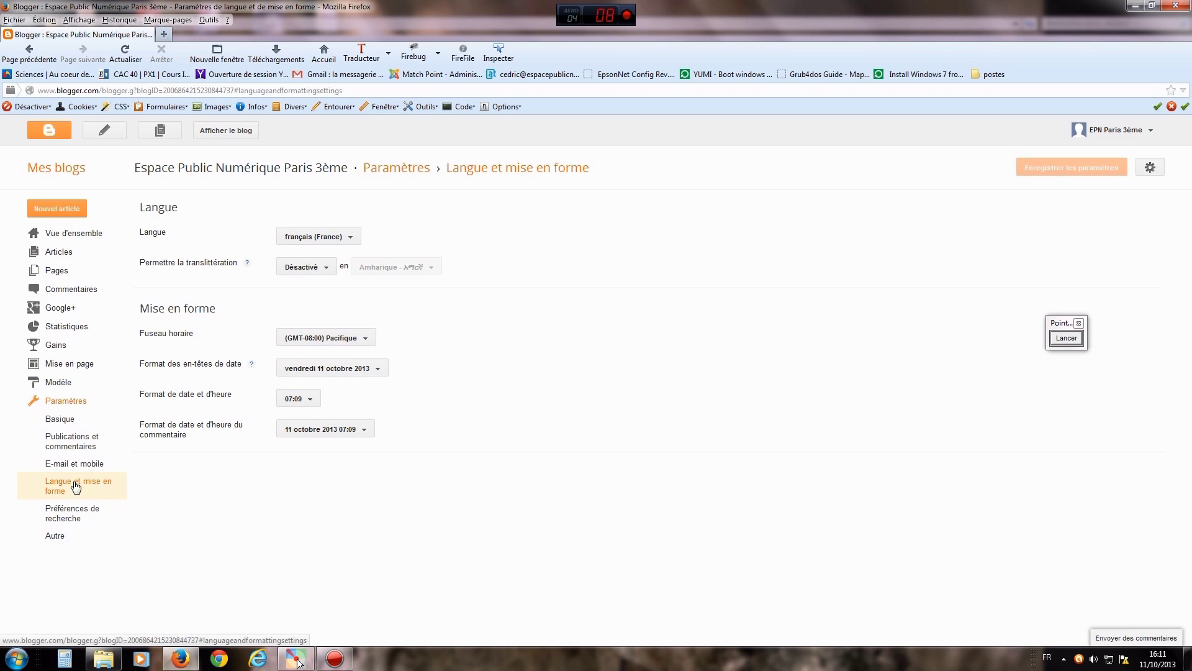
- Open Préférences de recherche and start editing the meta description setting
click(59, 514)
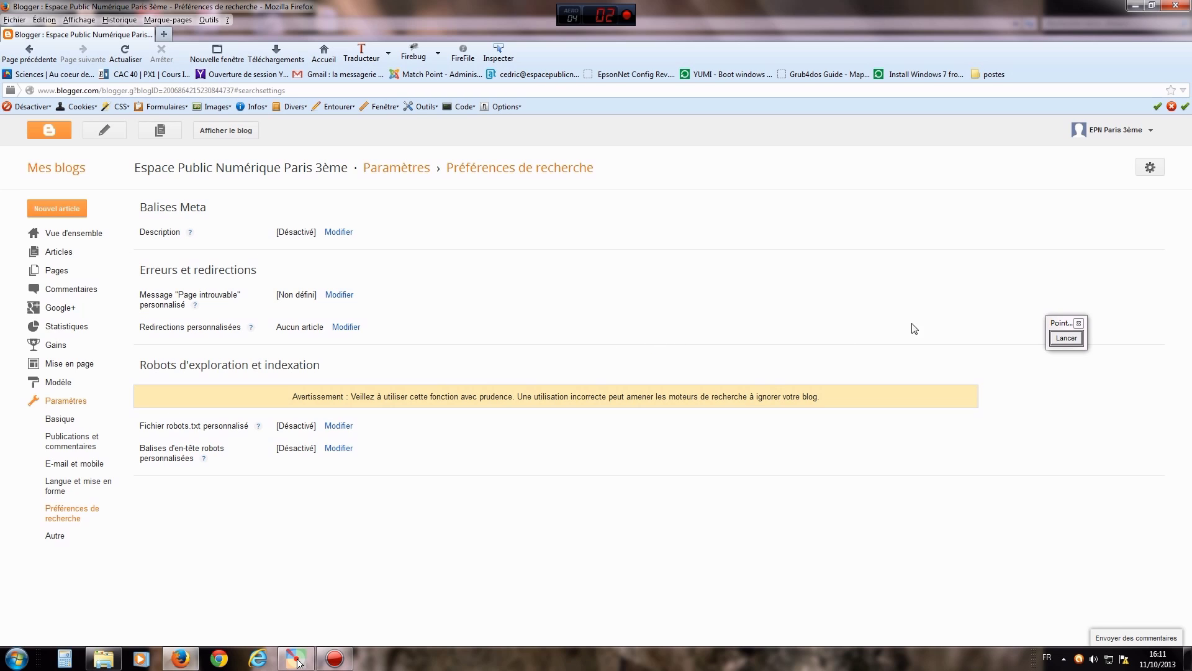
click(339, 233)
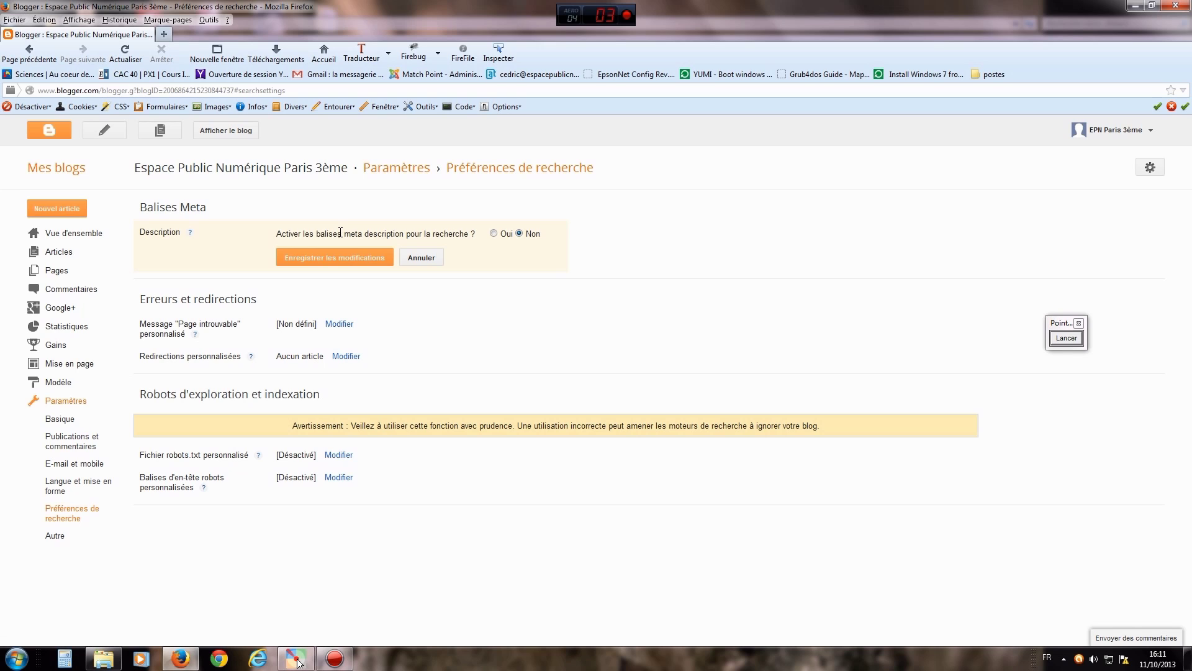
- Choose Oui for meta descriptions, leave the description box empty, and save
click(494, 234)
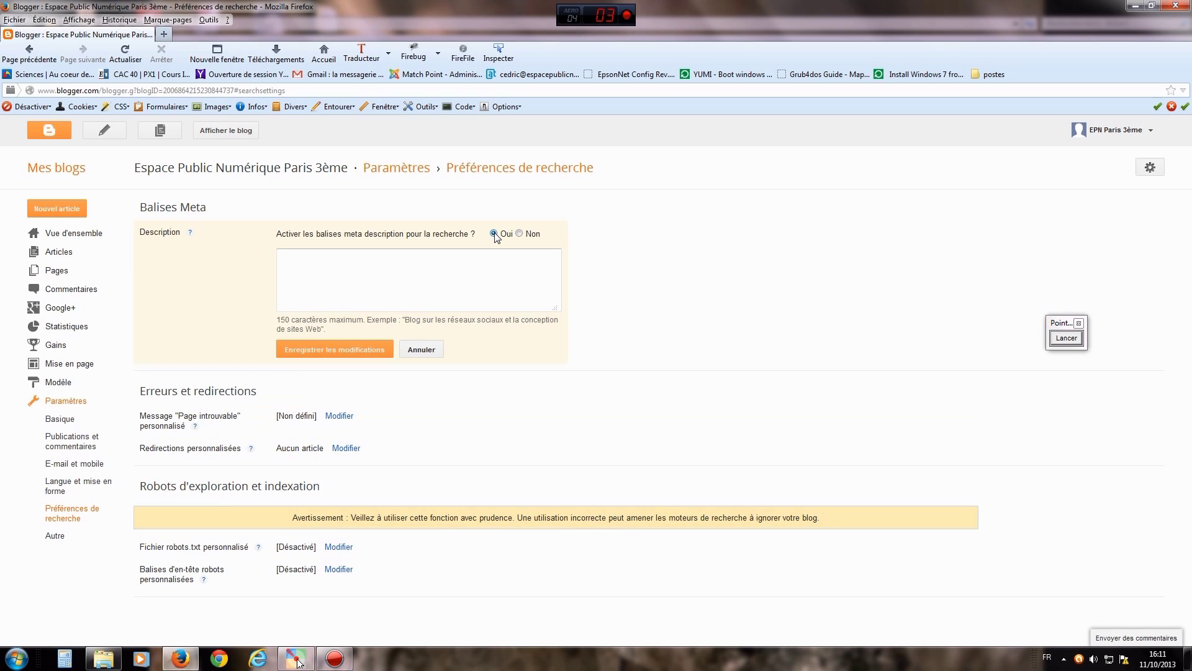
click(334, 263)
click(390, 349)
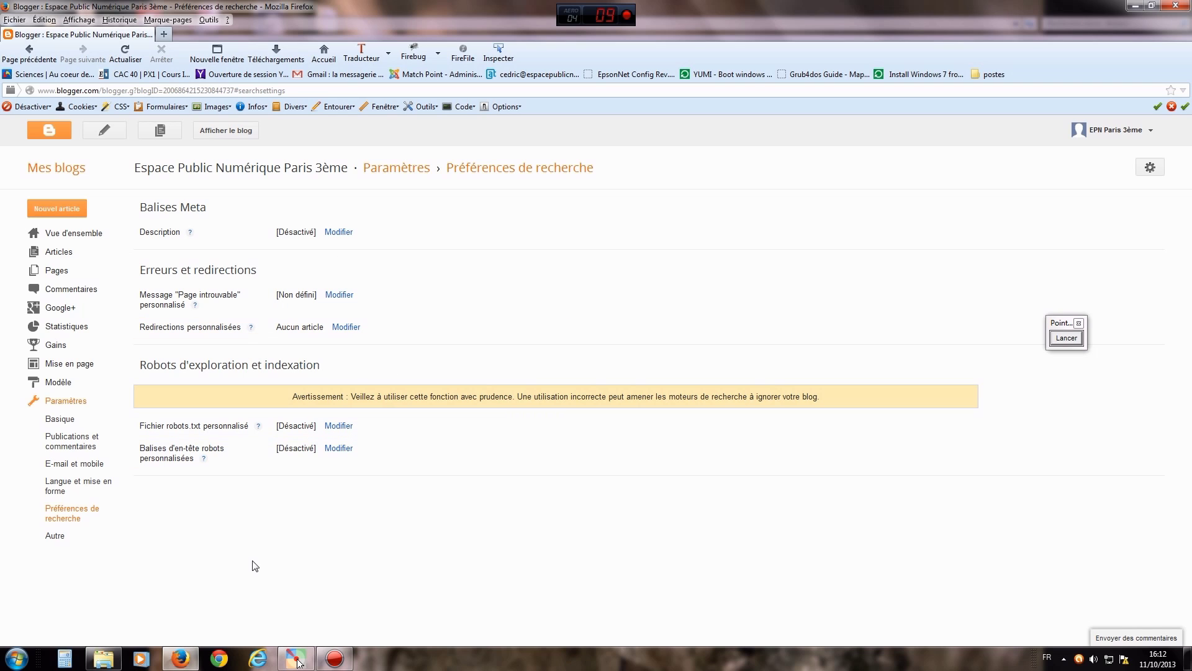
- Open the Autre settings and keep Contenu réservé aux adultes set to Non
click(59, 538)
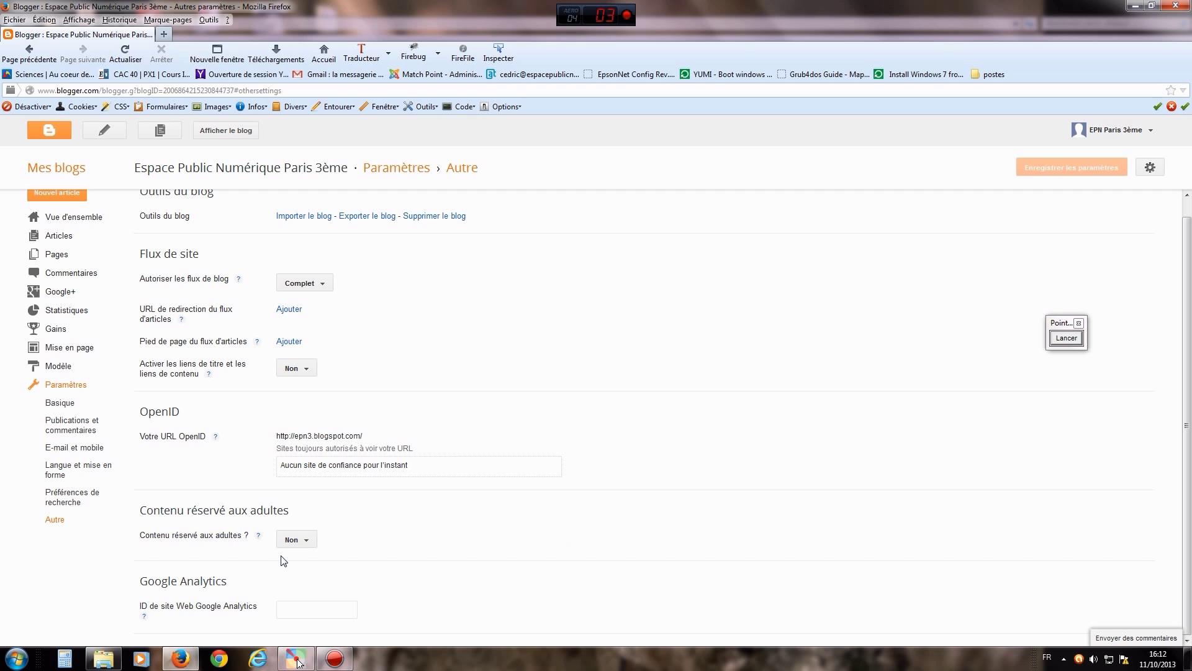
drag(151, 535, 214, 535)
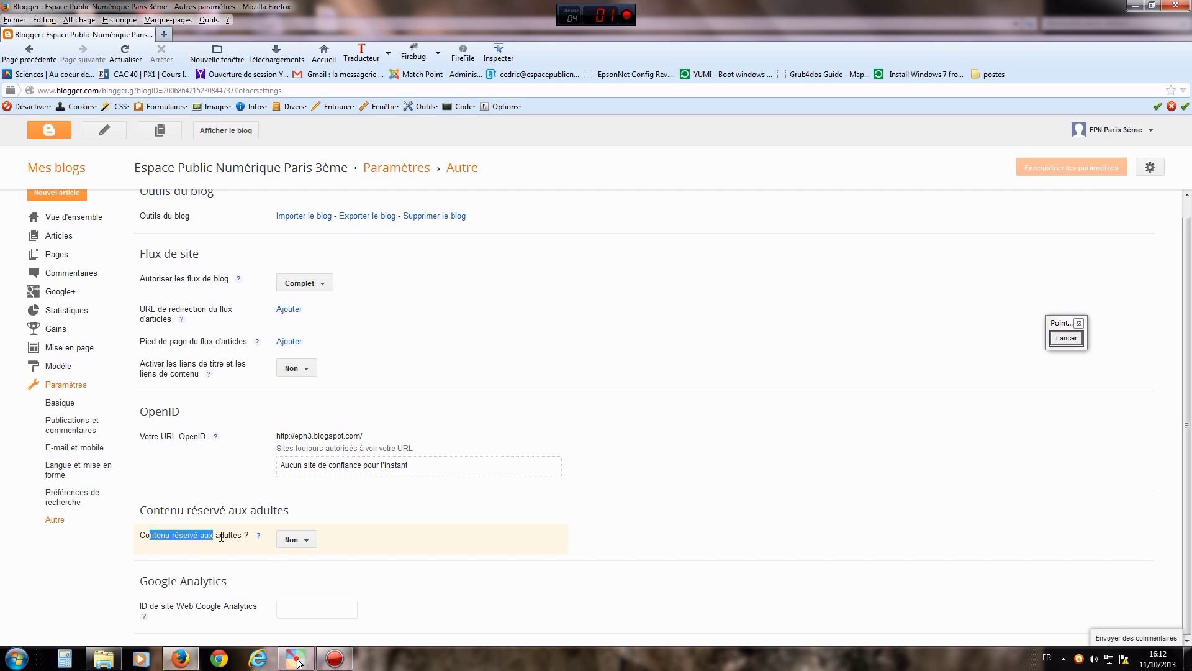
click(293, 539)
click(291, 583)
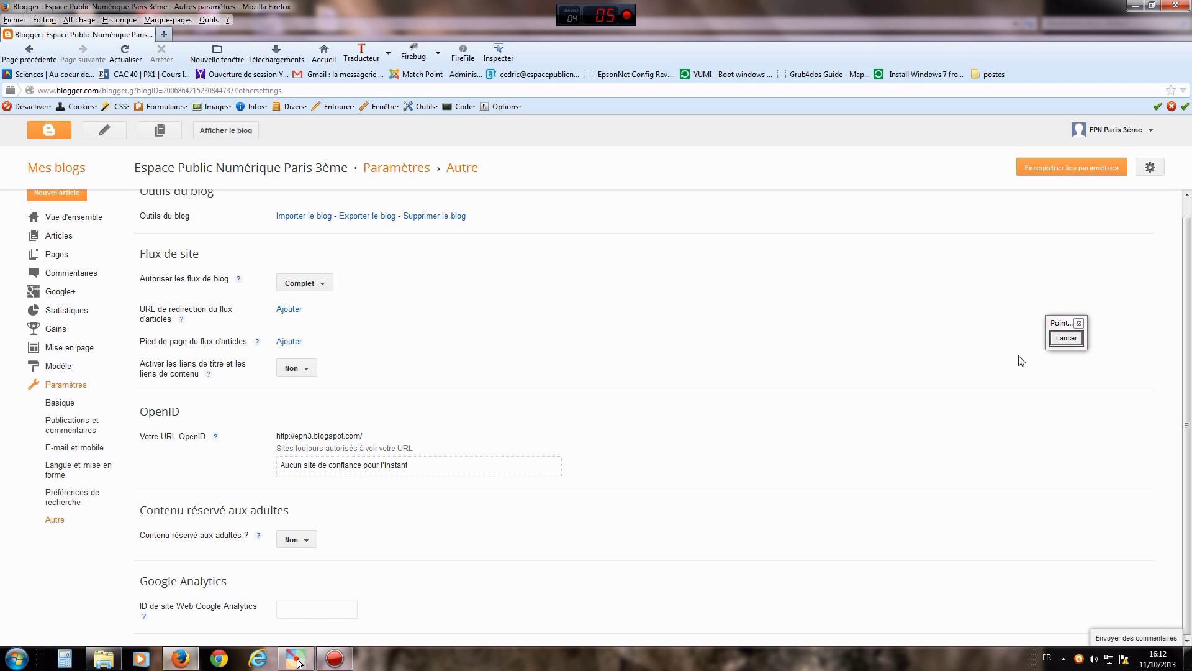
- Mark the settings sub-pages in red and draw an arrow toward the account name
click(1067, 338)
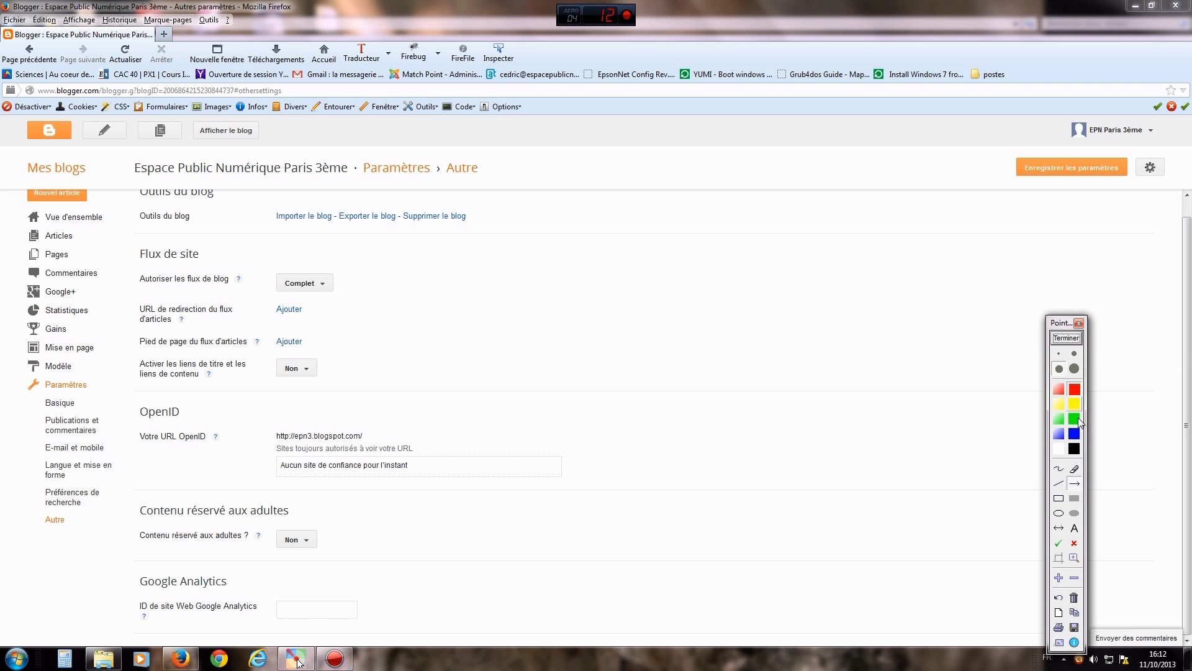
click(1058, 469)
mouse_move(95, 388)
mouse_down()
mouse_move(119, 465)
mouse_move(95, 531)
mouse_up()
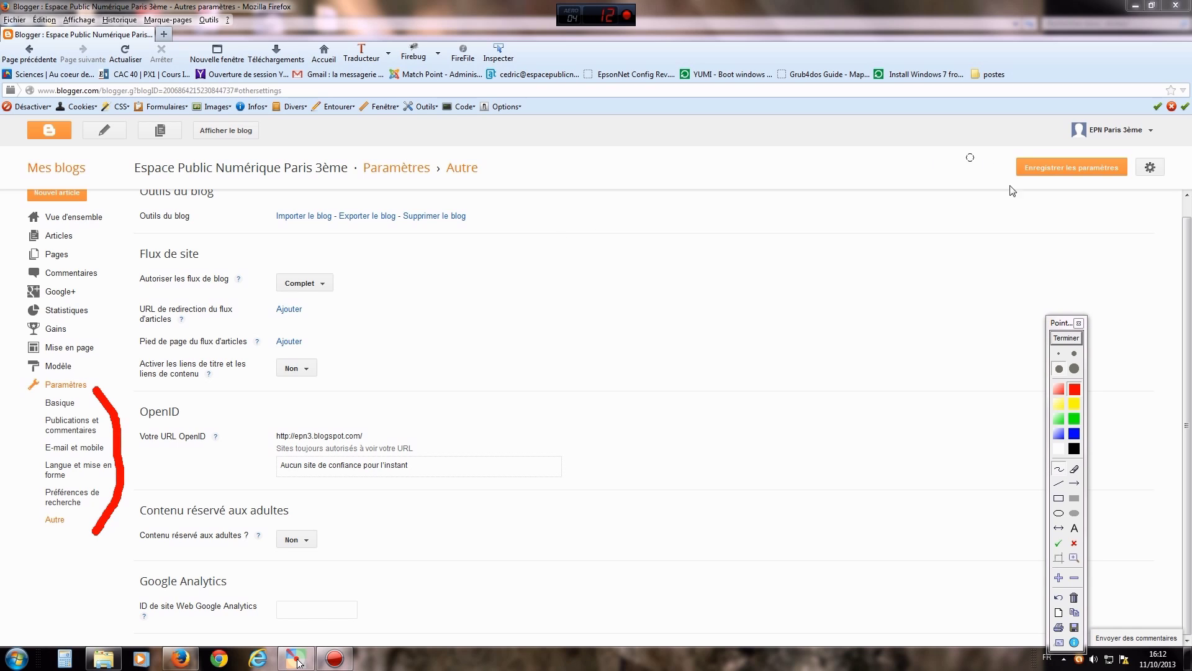
click(1066, 337)
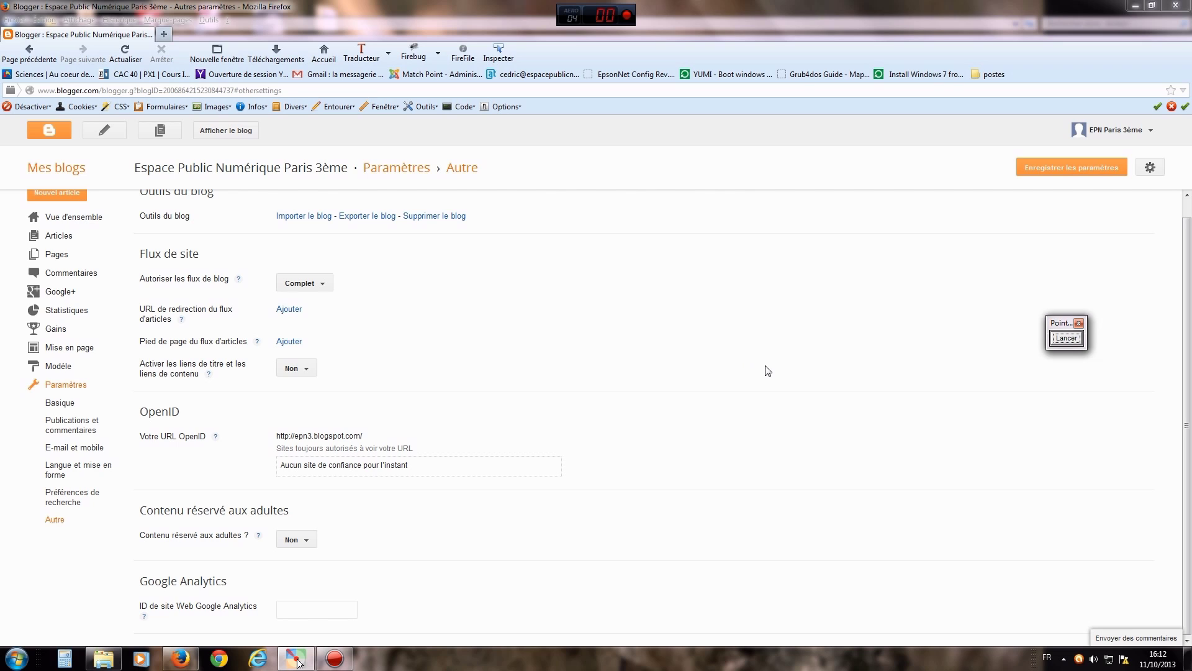
scroll(764, 363, up, 1)
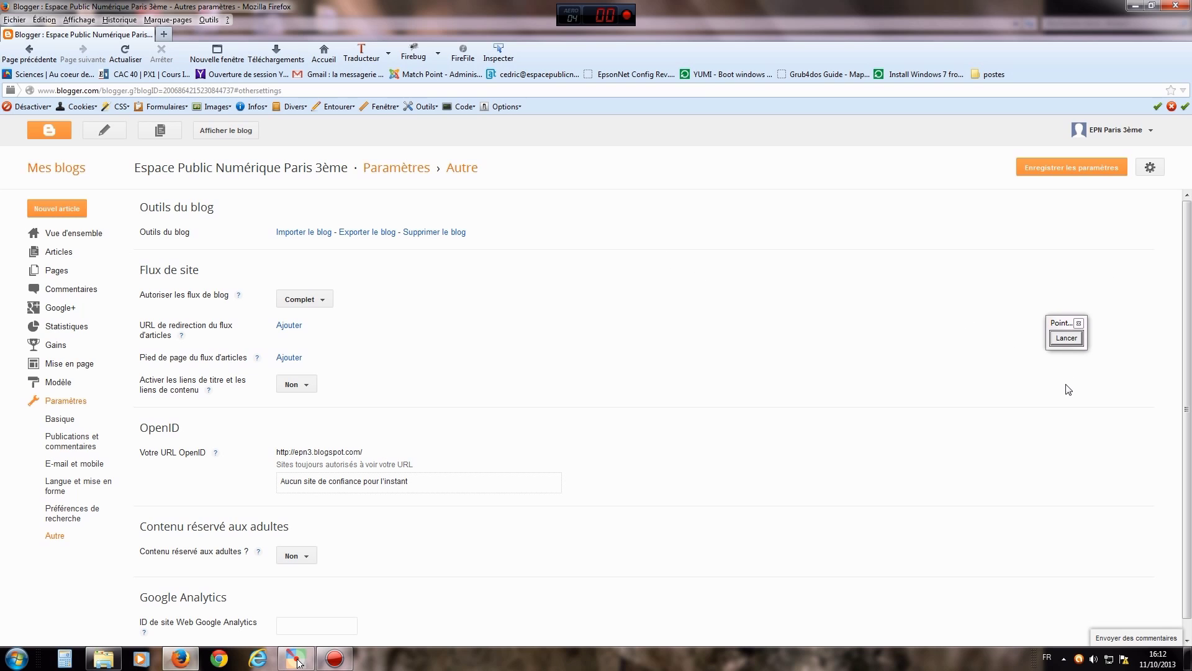
click(1067, 339)
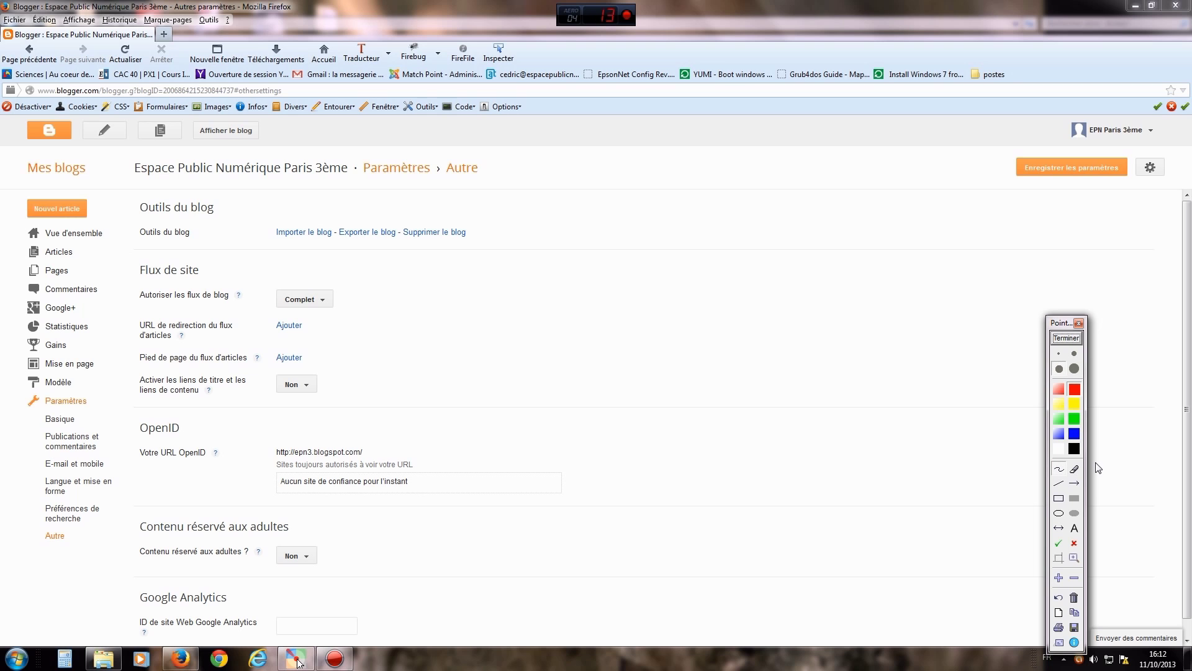
click(1075, 483)
drag(979, 275, 1106, 143)
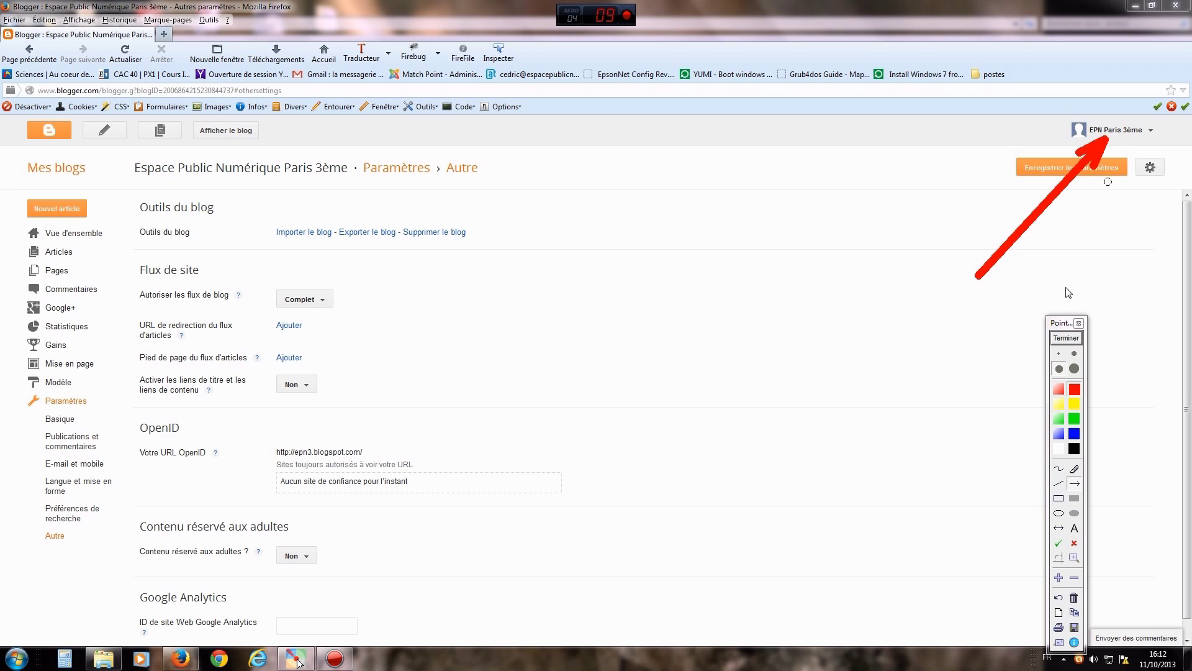
- Sign out with Déconnexion from the account menu and confirm Quitter la page
click(1066, 339)
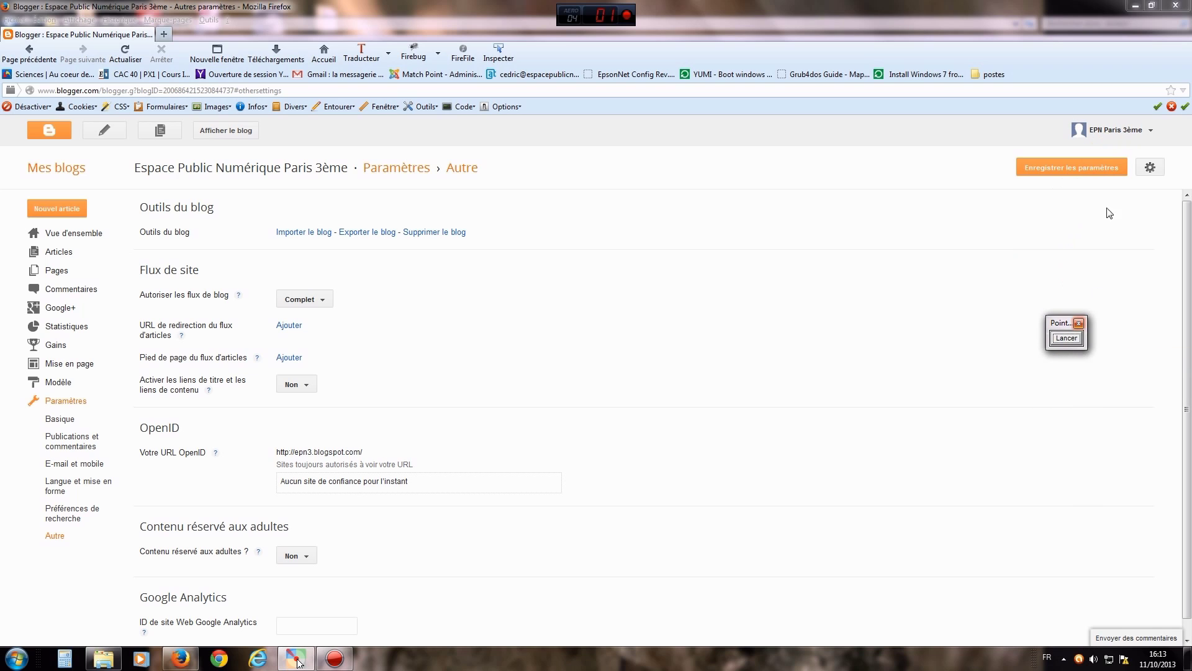
click(1116, 132)
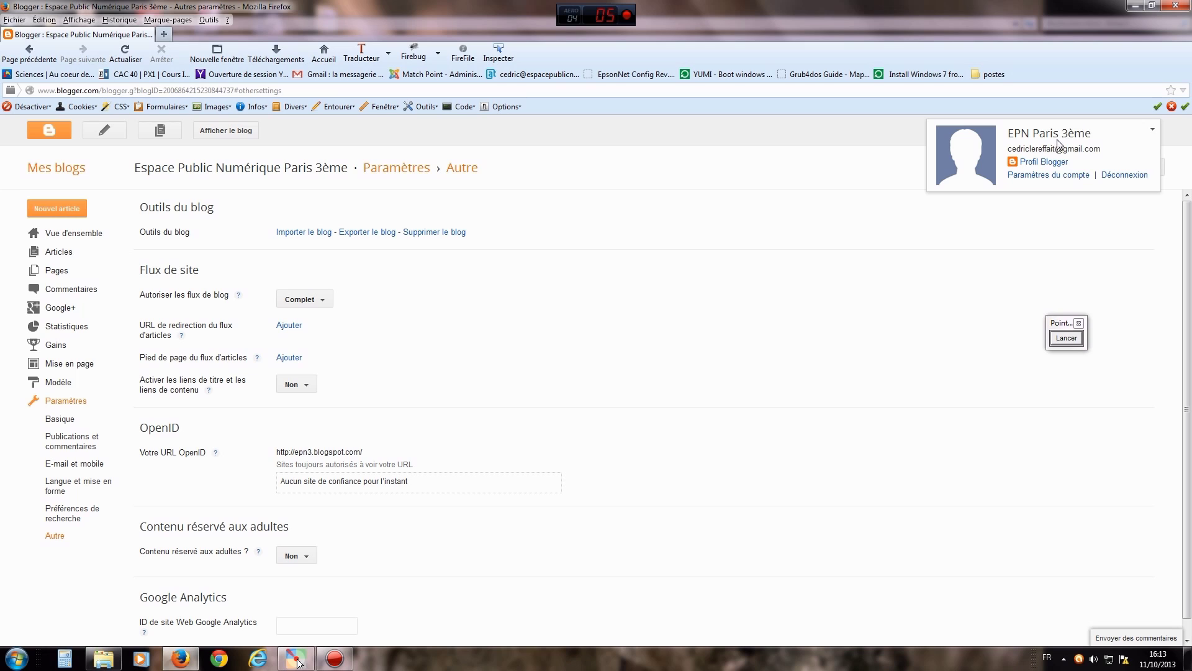
click(1120, 175)
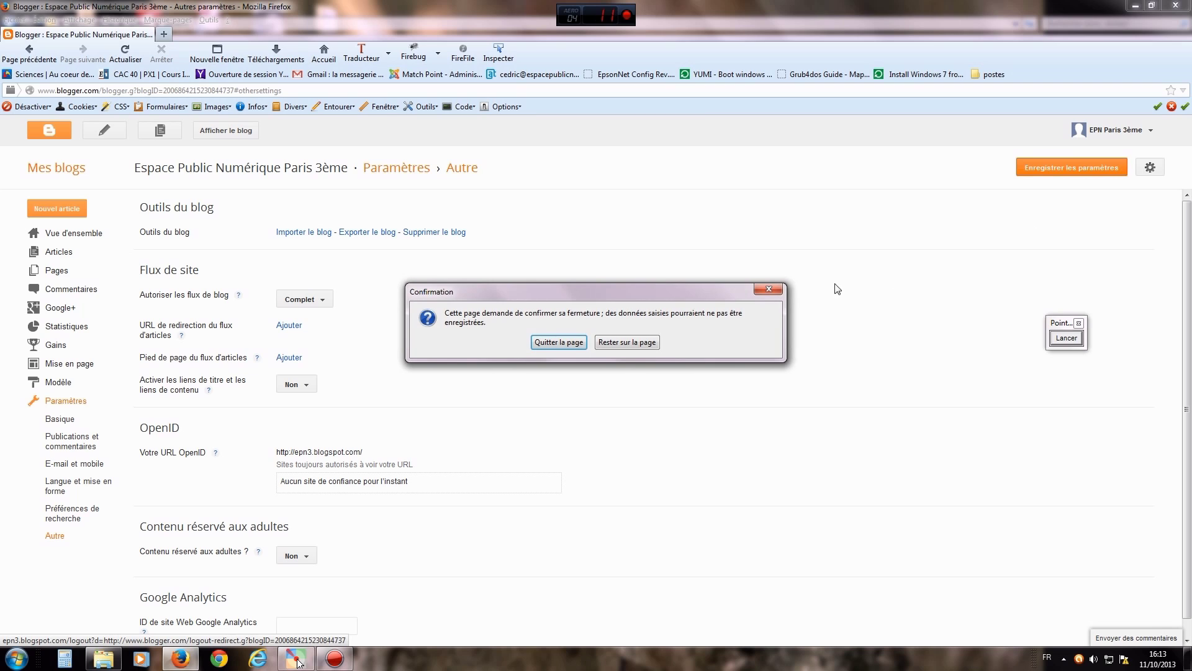
click(554, 342)
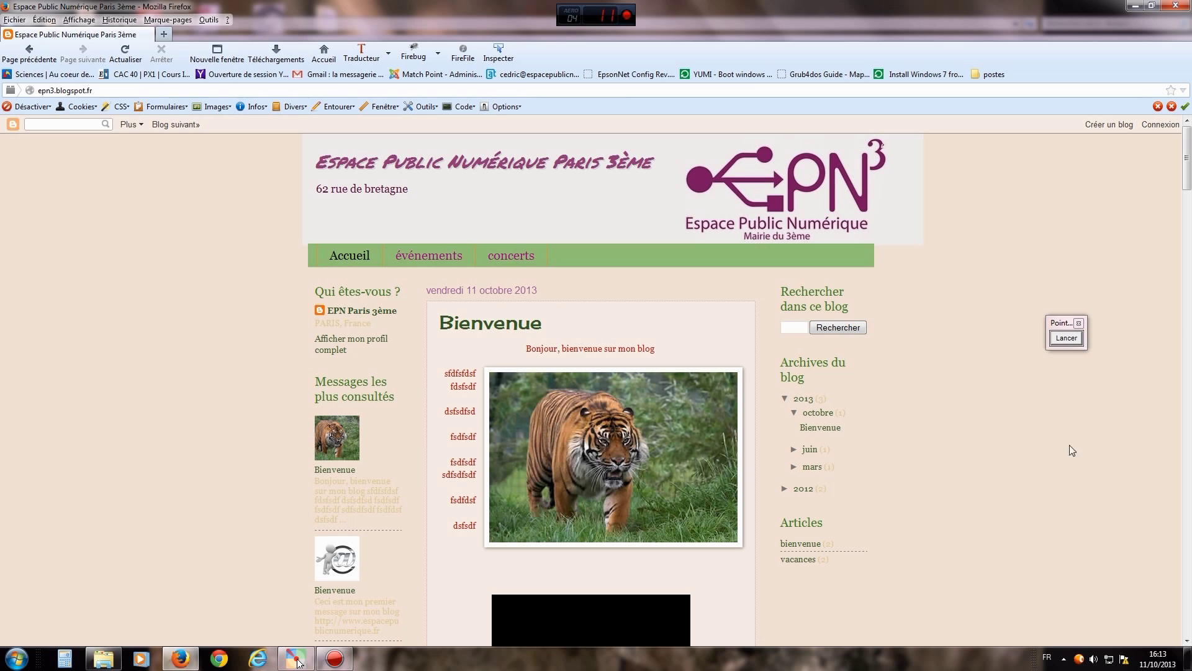
- Annotate arrows to the epn3.blogspot.fr address and sign-in option, then close Firefox and the video library window
click(1067, 337)
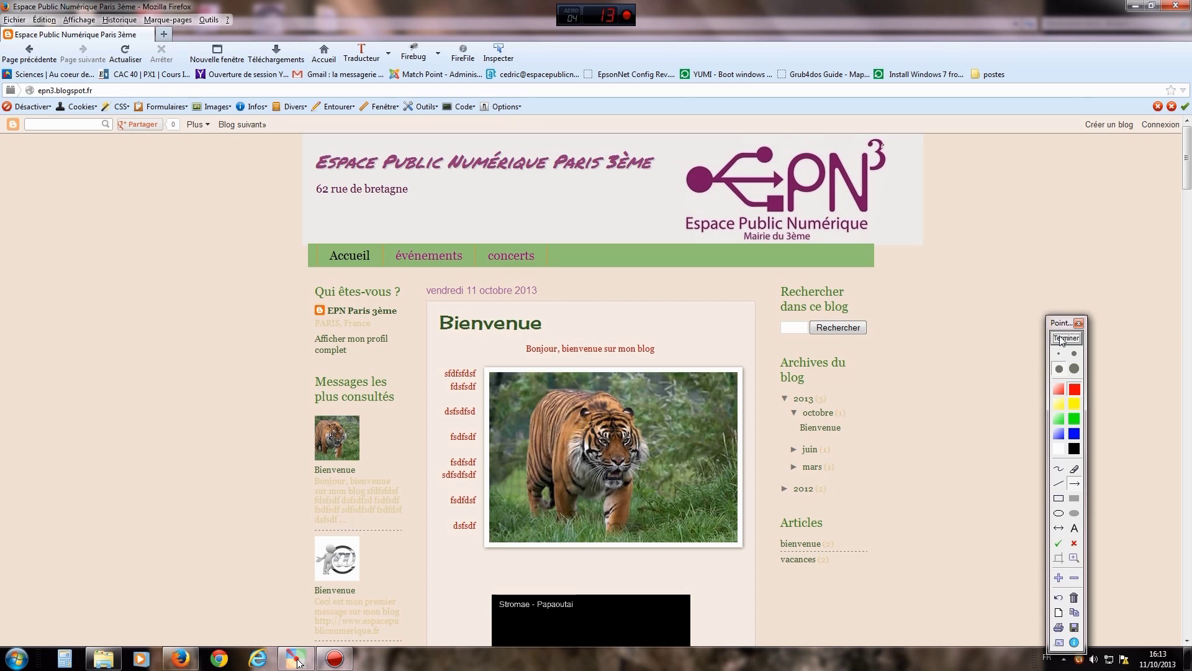
mouse_move(141, 268)
mouse_down()
mouse_move(112, 172)
mouse_move(67, 100)
mouse_up()
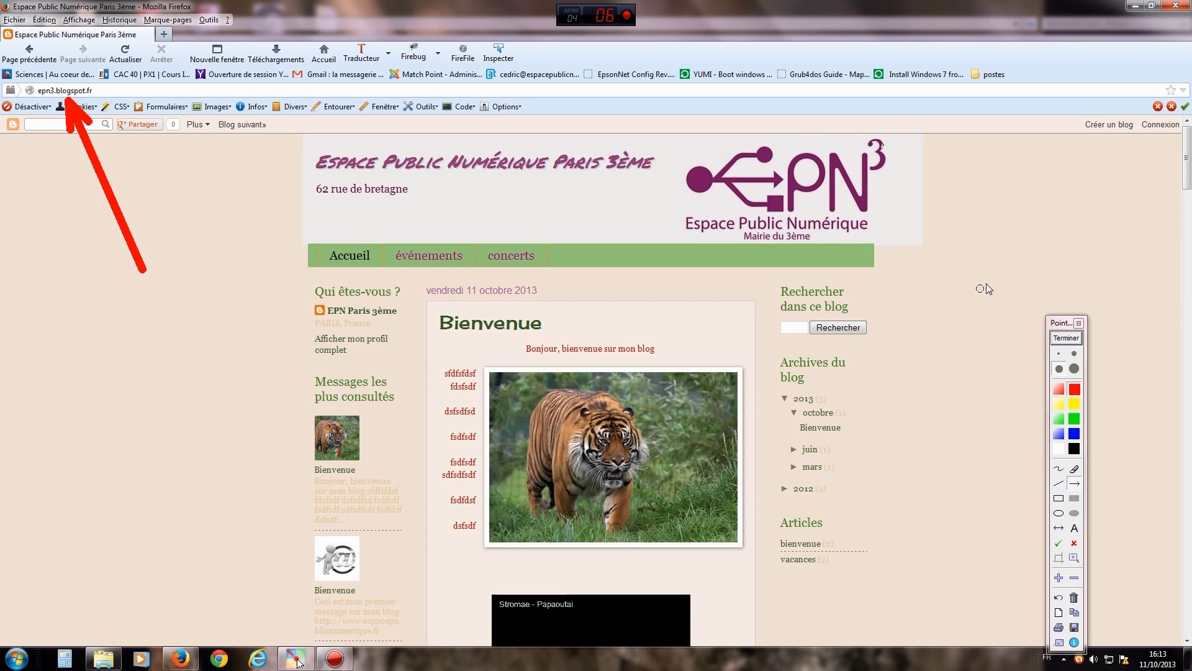
drag(1049, 248, 1156, 132)
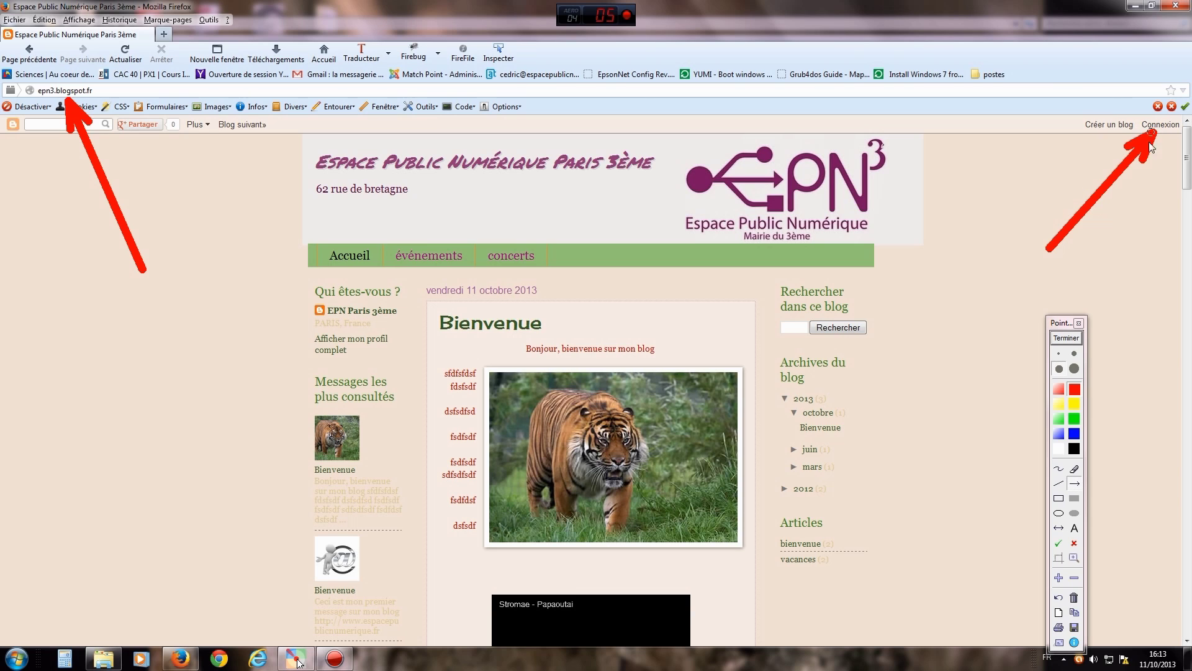
click(1066, 338)
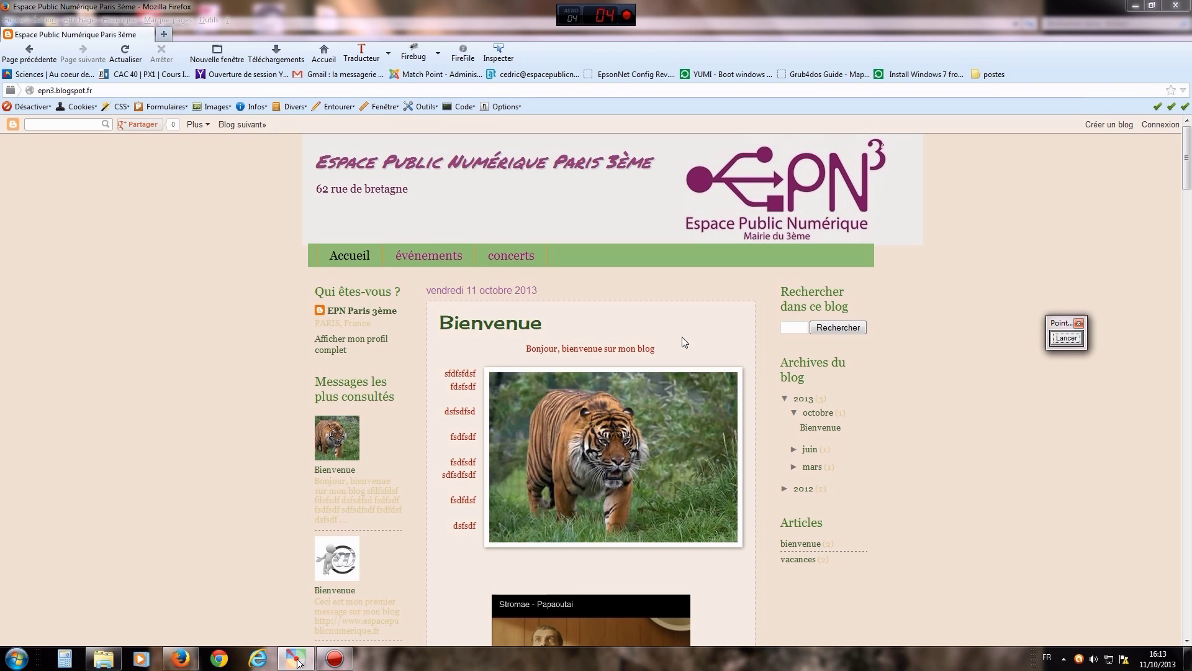
click(1176, 7)
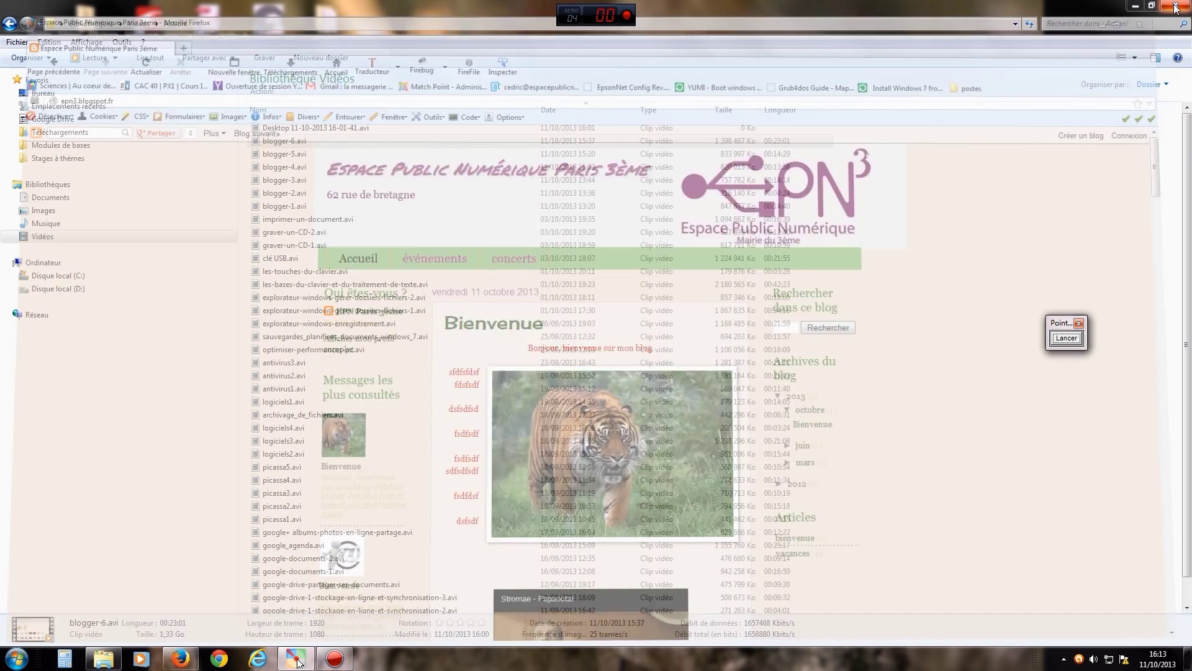
click(1175, 9)
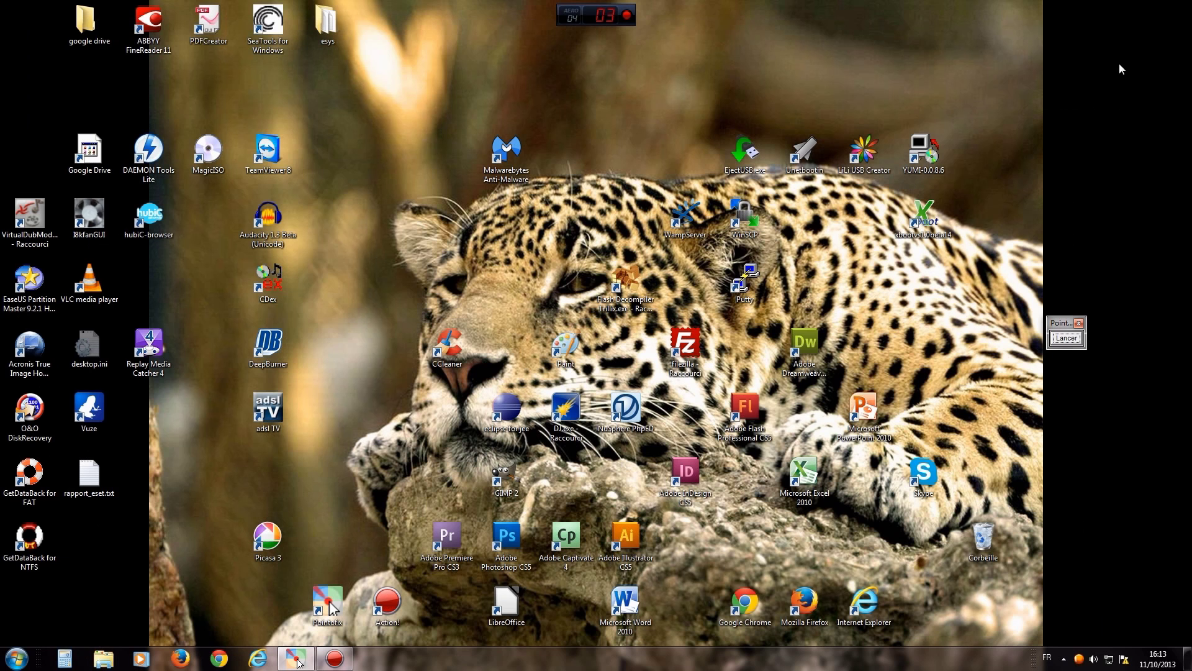